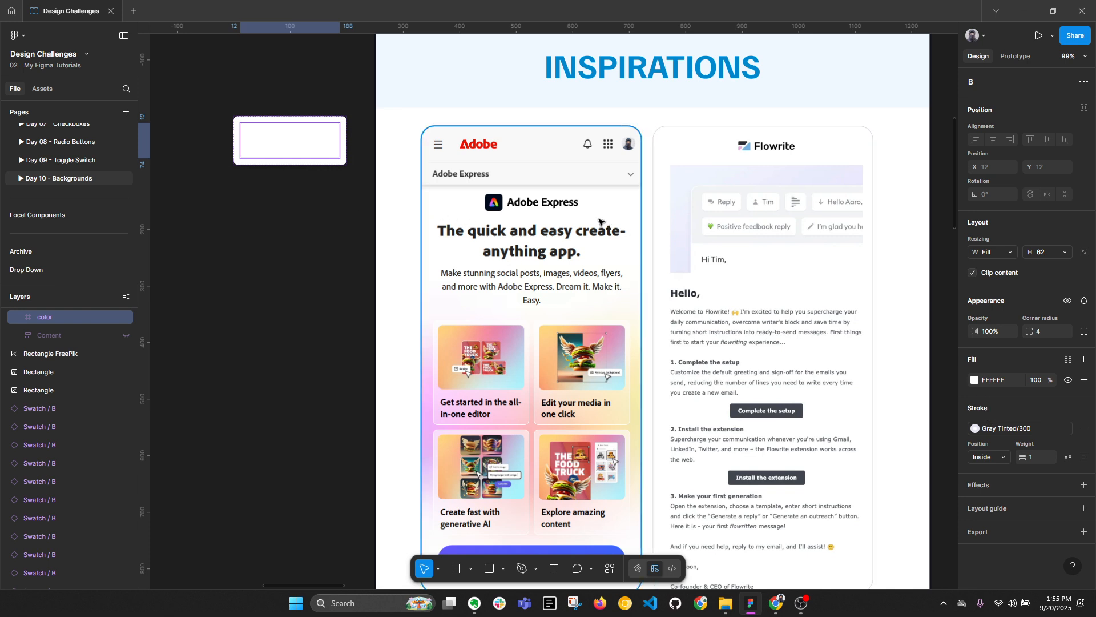
Duplicate the white swatch below itself and fill the copy's color frame with gray F8F8F8 sampled from the Adobe Express header bar.
{"action": "left_click", "coordinate": [303, 230]}
{"action": "left_click", "coordinate": [298, 146]}
{"action": "left_click_drag", "start_coordinate": [298, 147], "coordinate": [298, 196]}
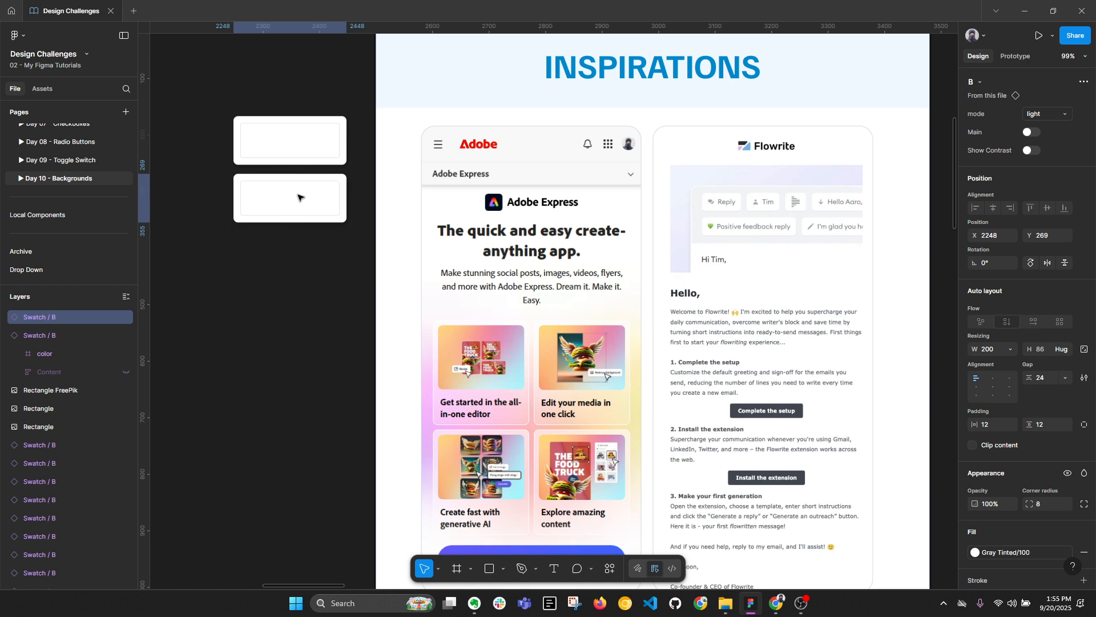
{"action": "double_click", "coordinate": [299, 198]}
{"action": "key", "text": "i"}
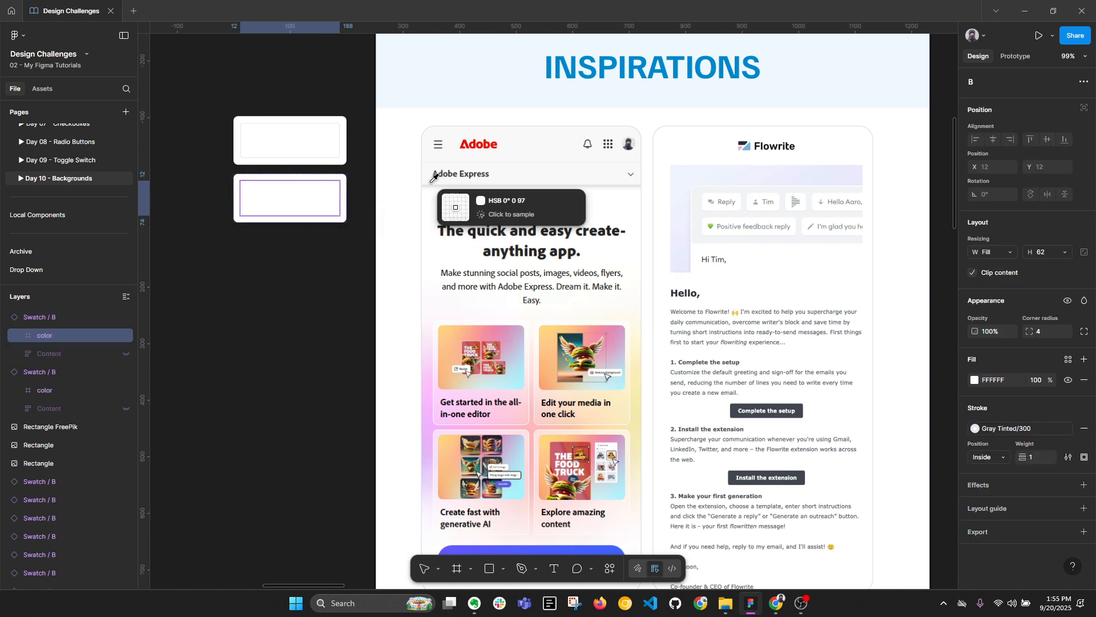
{"action": "left_click", "coordinate": [546, 173]}
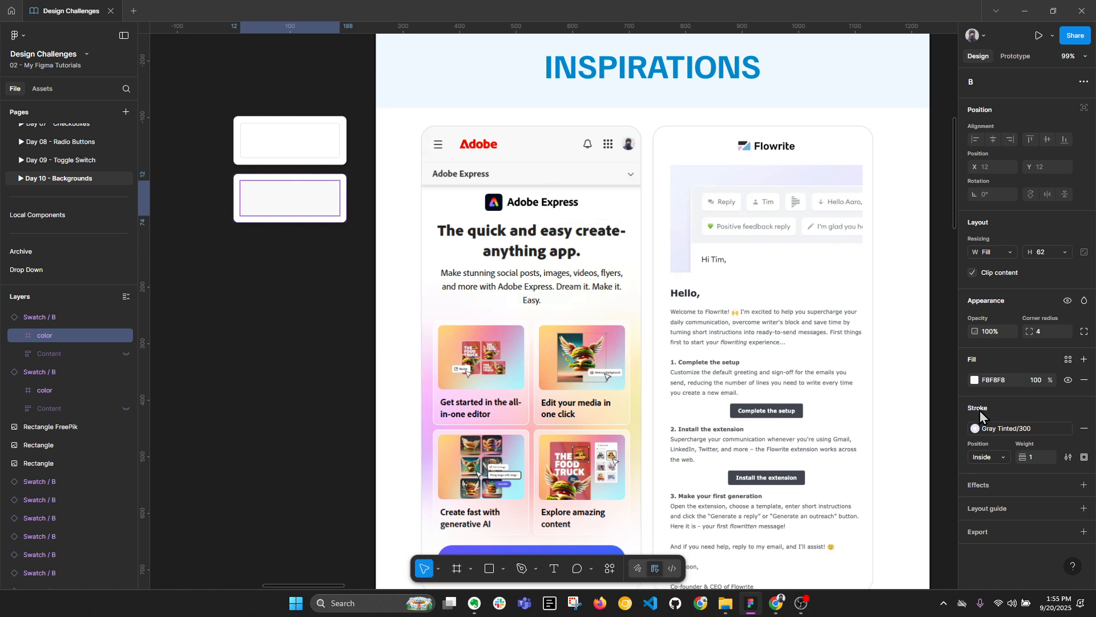
Inspect the HSB values of the gray swatch's fill and compare the swatch closely with the white one above it.
{"action": "left_click", "coordinate": [975, 379]}
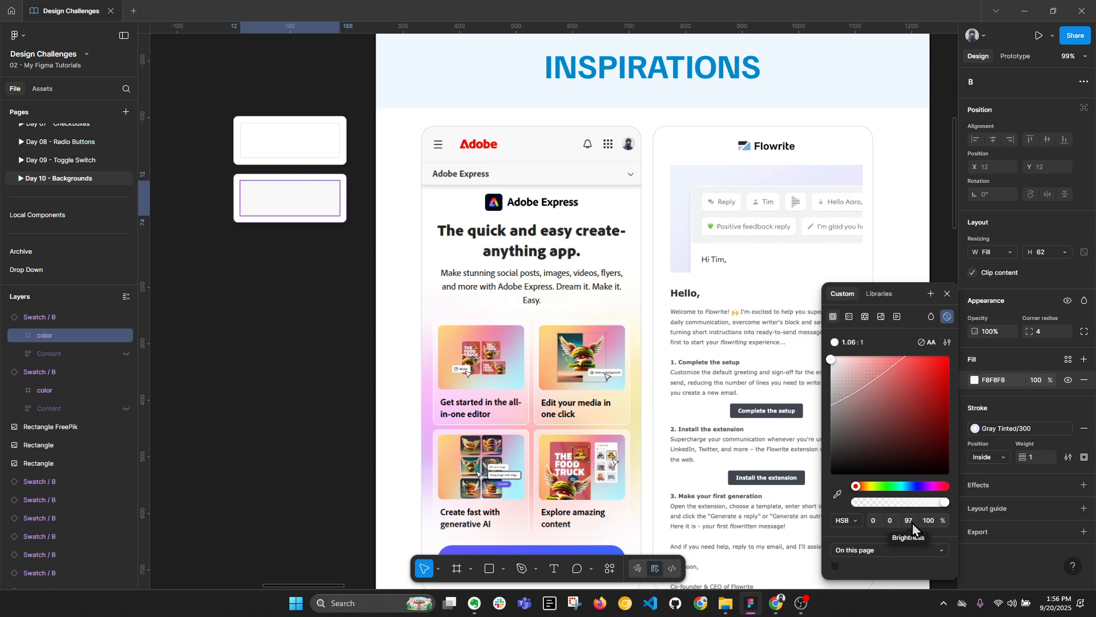
{"action": "left_click", "coordinate": [268, 294]}
{"action": "scroll", "coordinate": [350, 271], "scroll_direction": "up", "scroll_amount": 5}
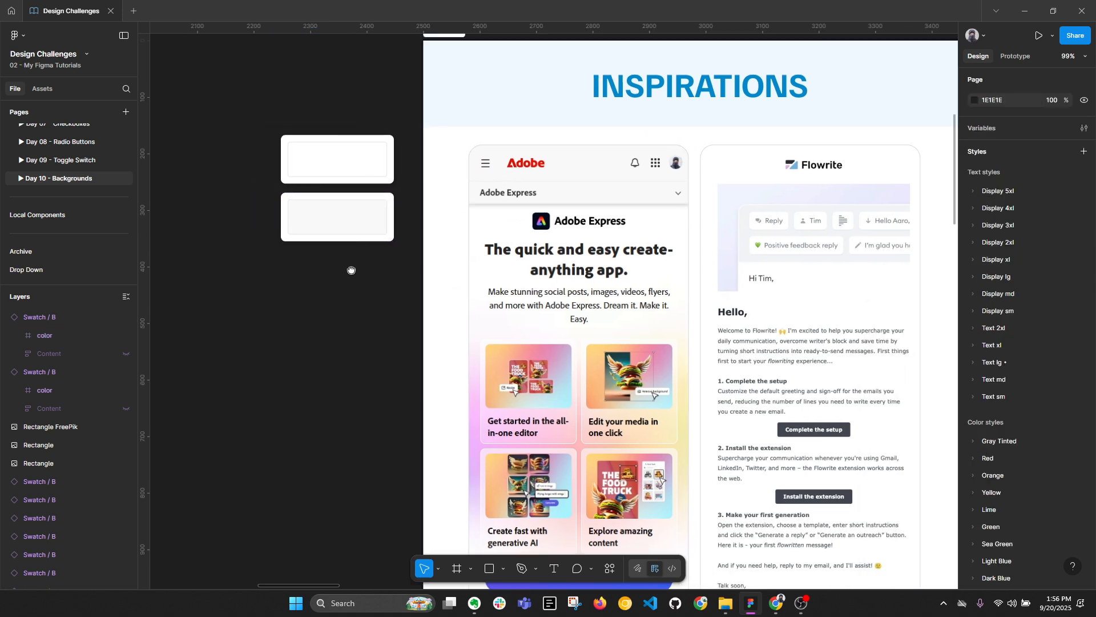
{"action": "scroll", "coordinate": [390, 181], "scroll_direction": "up", "scroll_amount": 6}
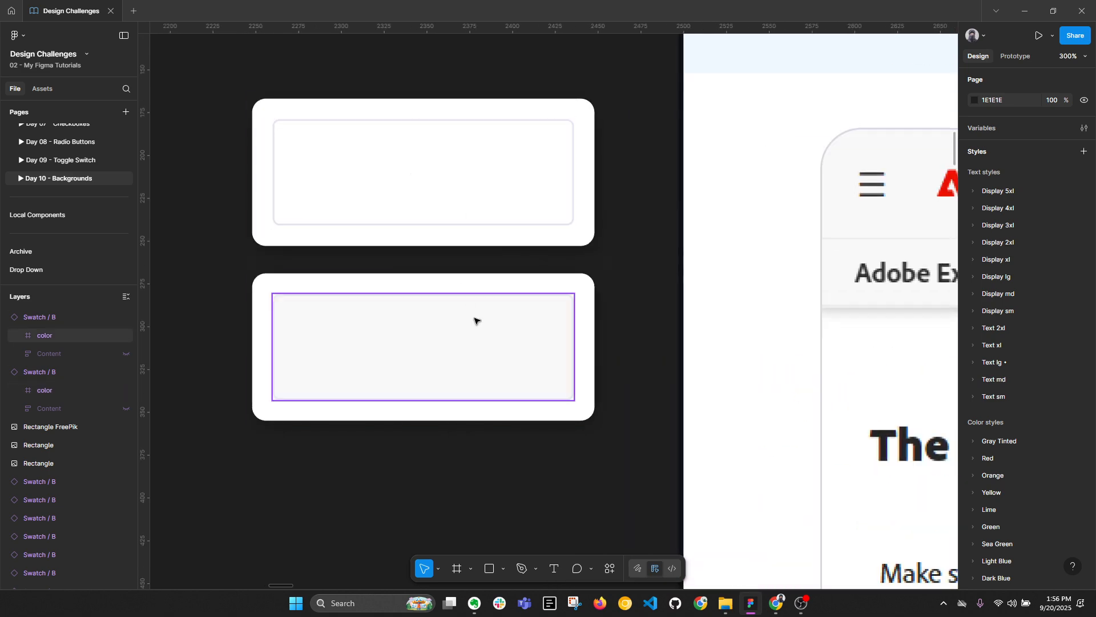
{"action": "scroll", "coordinate": [412, 295], "scroll_direction": "down", "scroll_amount": 8}
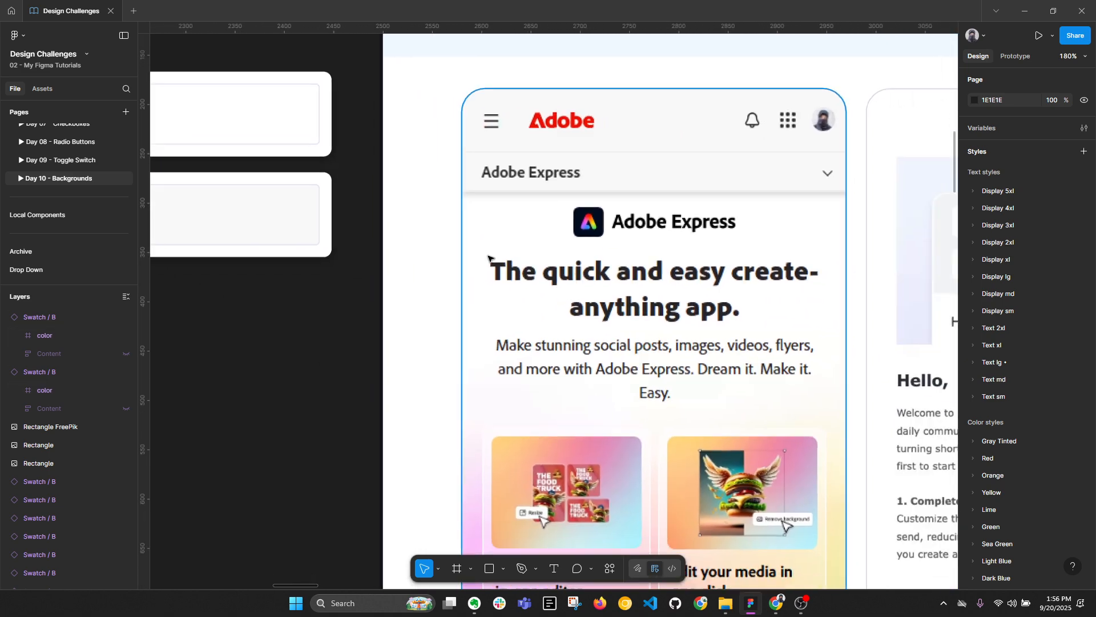
Duplicate the gray swatch below itself and fill the copy with pink FBBBFC sampled from the Adobe gradient's left side.
{"action": "left_click", "coordinate": [313, 240]}
{"action": "left_click_drag", "start_coordinate": [317, 221], "coordinate": [355, 299], "text": "alt"}
{"action": "scroll", "coordinate": [355, 299], "scroll_direction": "down", "scroll_amount": 2}
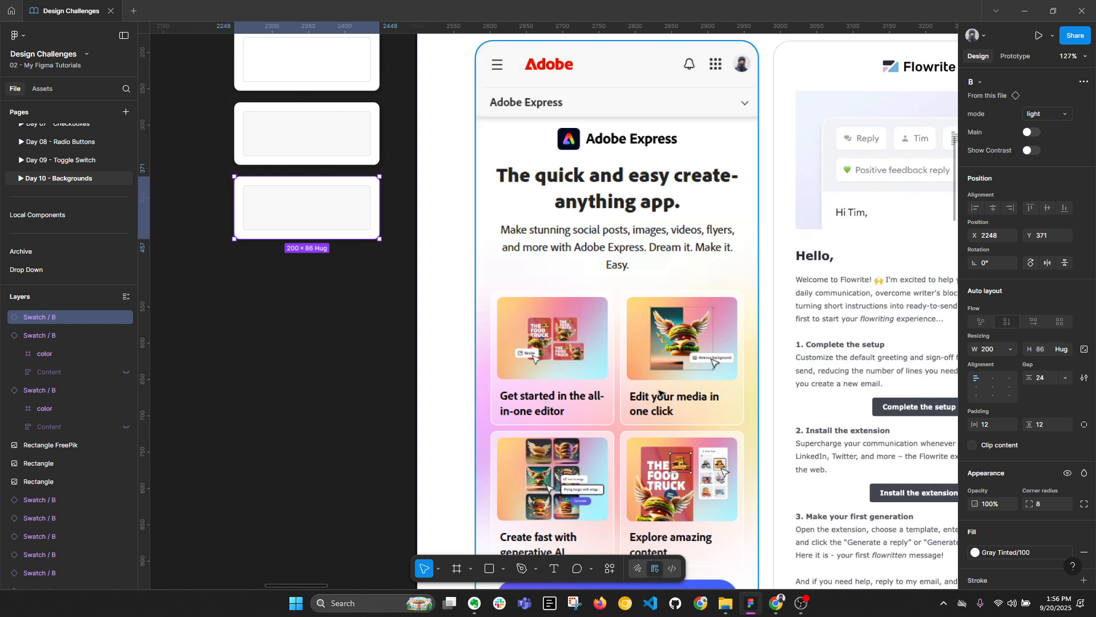
{"action": "left_click", "coordinate": [333, 214]}
{"action": "key", "text": "i"}
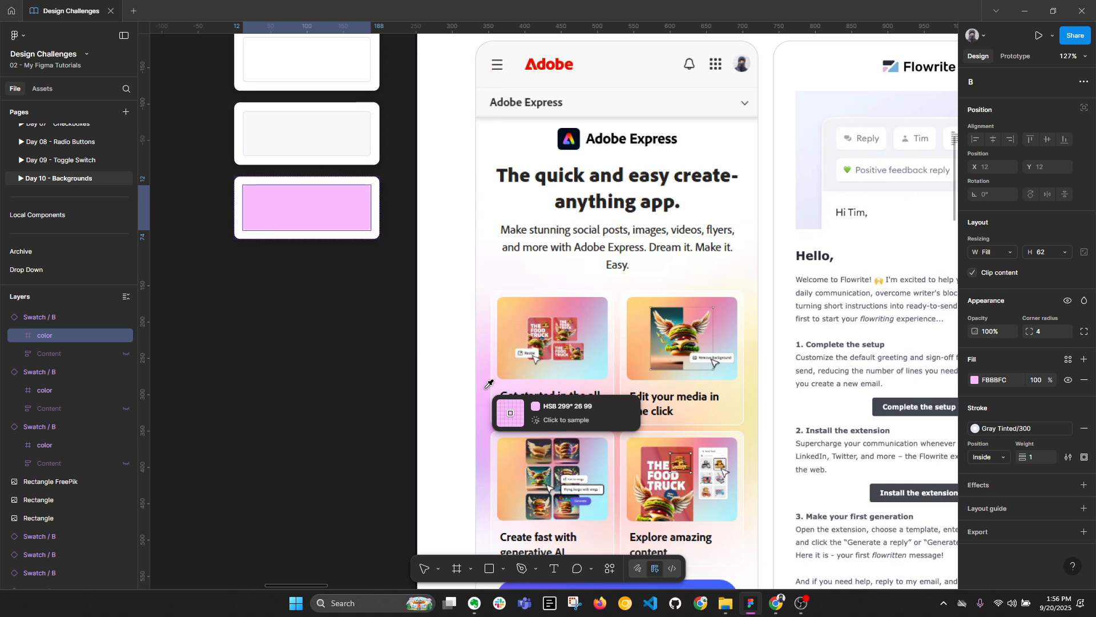
{"action": "left_click", "coordinate": [485, 389]}
{"action": "left_click", "coordinate": [331, 251]}
Duplicate the pink swatch below itself and fill the copy with yellow F5EDAE sampled from the Adobe gradient's right edge.
{"action": "left_click_drag", "start_coordinate": [317, 194], "coordinate": [319, 269]}
{"action": "scroll", "coordinate": [498, 393], "scroll_direction": "up", "scroll_amount": 2}
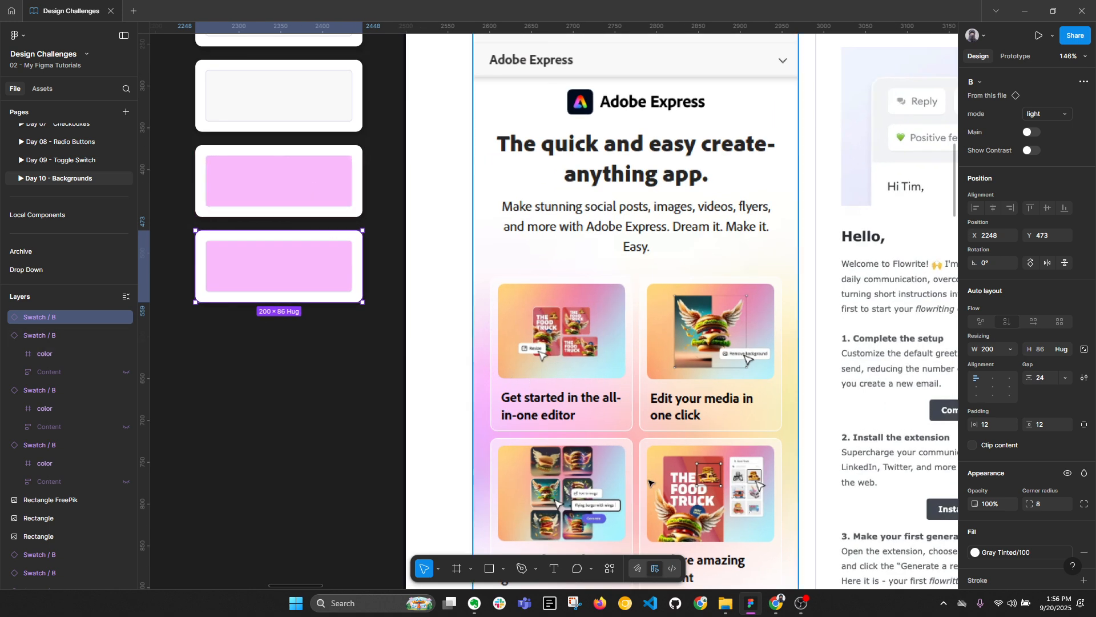
{"action": "double_click", "coordinate": [314, 275]}
{"action": "key", "text": "i"}
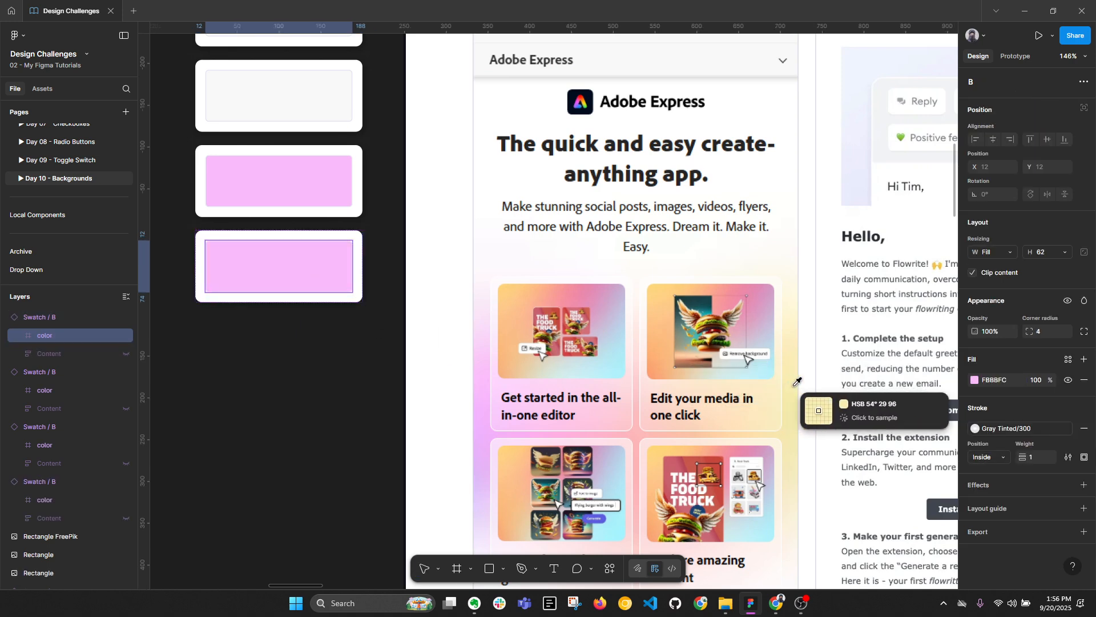
{"action": "left_click", "coordinate": [794, 392]}
{"action": "left_click", "coordinate": [322, 337]}
Duplicate the yellow swatch below itself and fill the copy with salmon FDB7B8 sampled between the Adobe feature cards.
{"action": "left_click", "coordinate": [297, 254]}
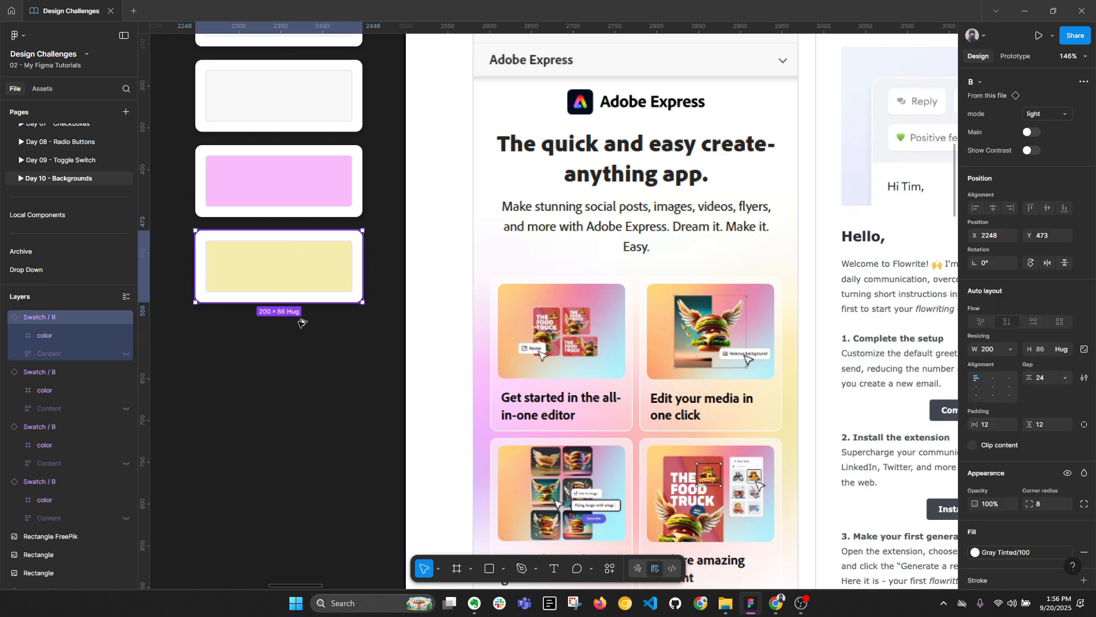
{"action": "mouse_move", "coordinate": [299, 319]}
{"action": "left_mouse_down"}
{"action": "mouse_move", "coordinate": [297, 340]}
{"action": "mouse_move", "coordinate": [294, 328]}
{"action": "left_mouse_up"}
{"action": "double_click", "coordinate": [310, 347]}
{"action": "key", "text": "i"}
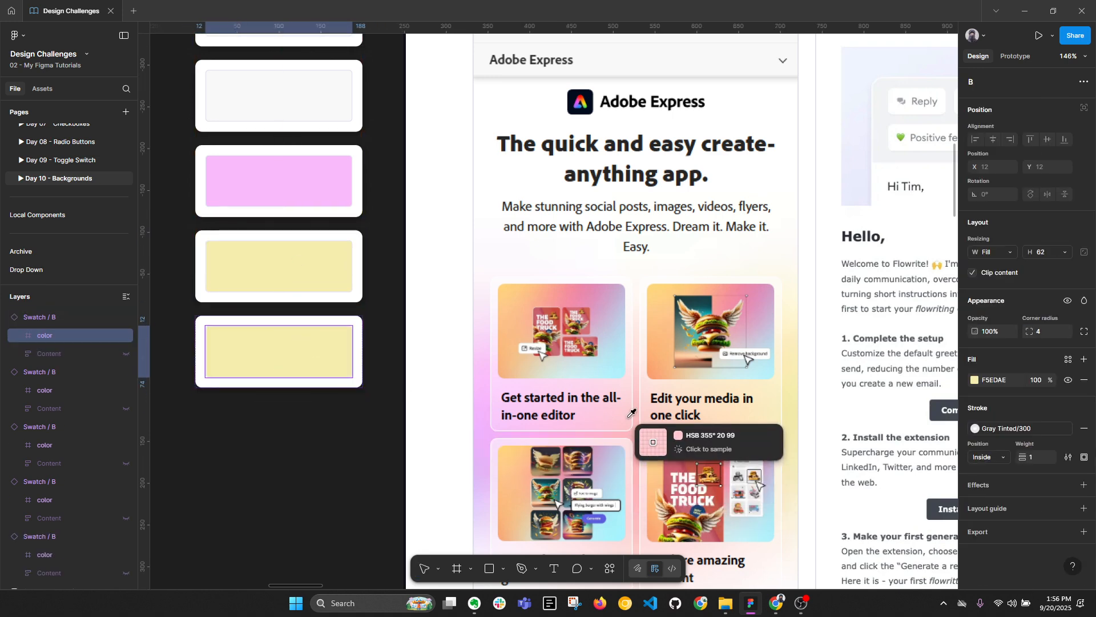
{"action": "scroll", "coordinate": [628, 417], "scroll_direction": "down", "scroll_amount": 3}
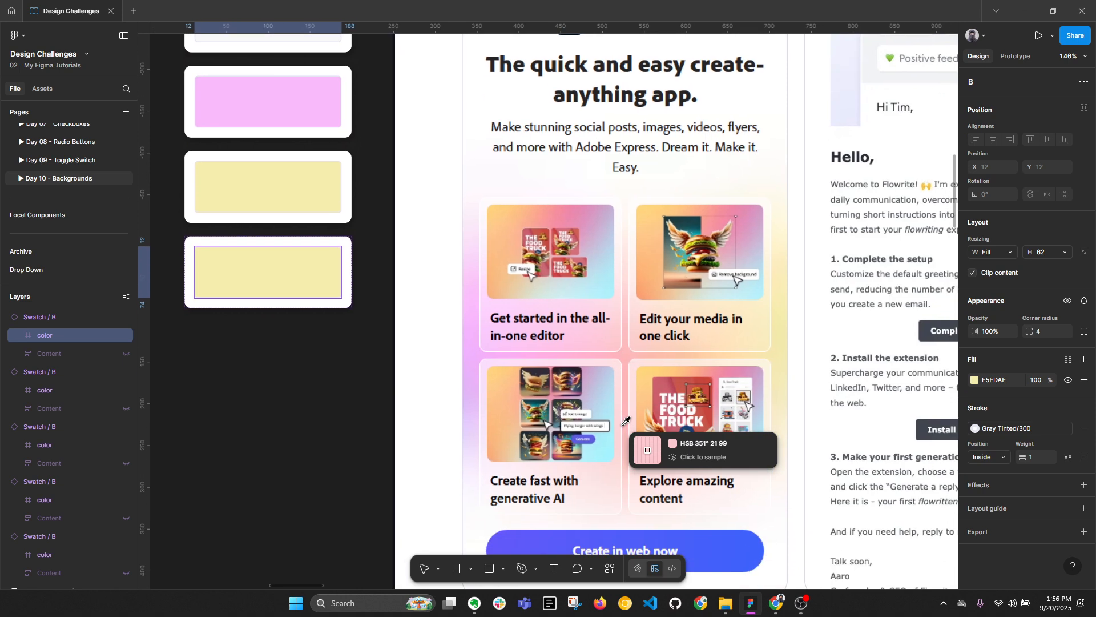
{"action": "left_click", "coordinate": [628, 356]}
{"action": "left_click", "coordinate": [290, 361]}
{"action": "left_click_drag", "start_coordinate": [284, 261], "coordinate": [266, 343]}
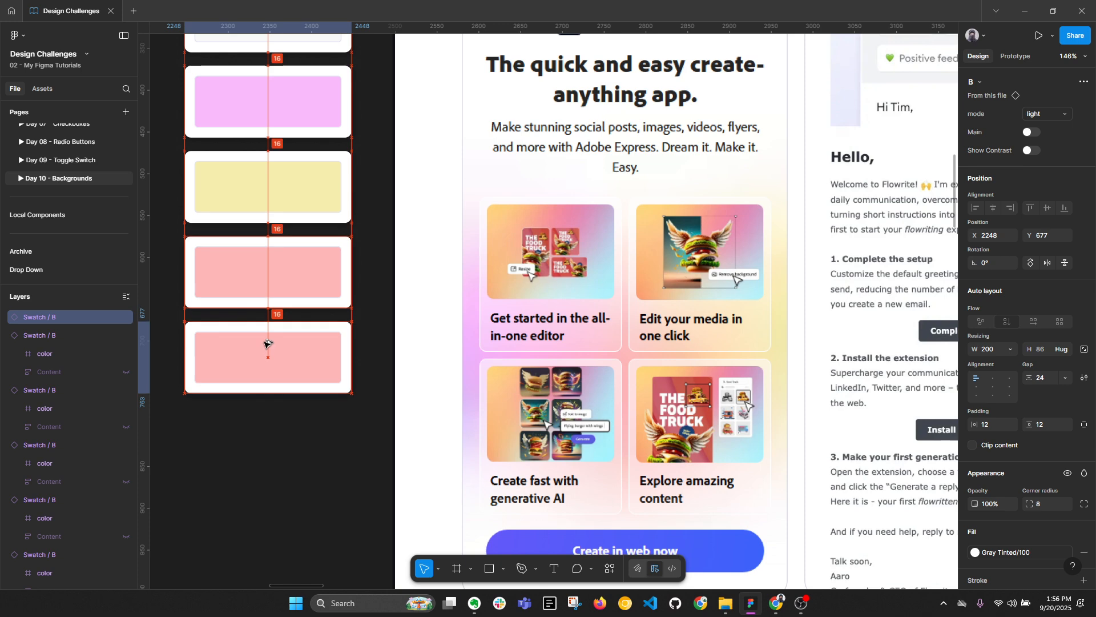
{"action": "left_click", "coordinate": [307, 361], "text": "ctrl"}
{"action": "key", "text": "i"}
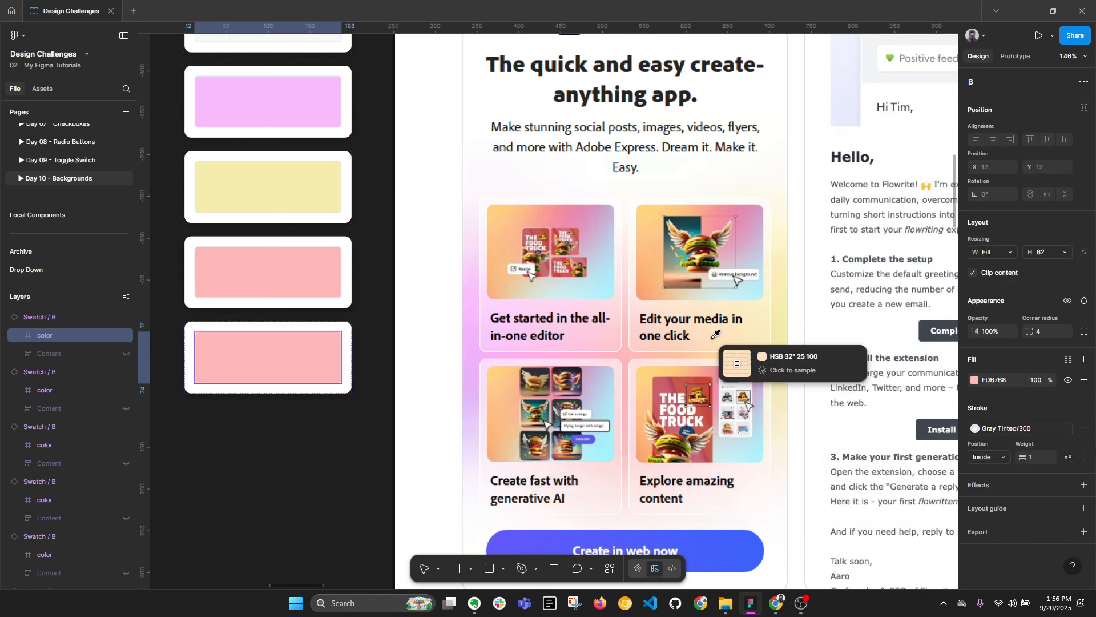
{"action": "left_click", "coordinate": [764, 215]}
{"action": "left_click", "coordinate": [294, 440]}
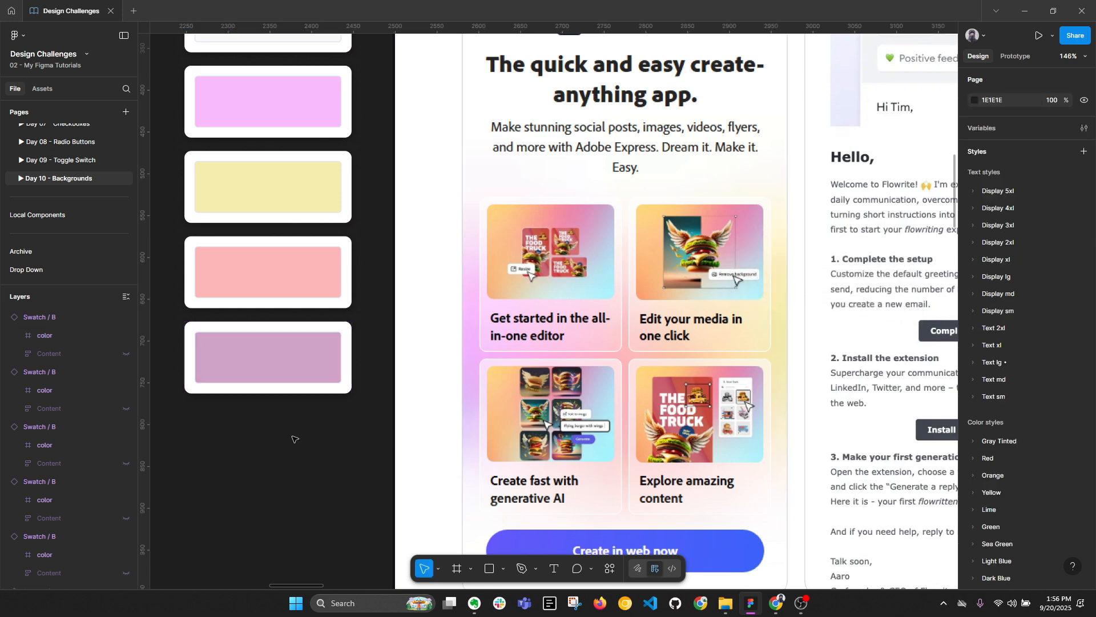
{"action": "left_click", "coordinate": [291, 333]}
{"action": "key", "text": "Delete"}
Collapse the expanded layers and place a copy of the white swatch beside the Inspirations frame, next to the Flowrite design.
{"action": "scroll", "coordinate": [293, 327], "scroll_direction": "down", "scroll_amount": 3}
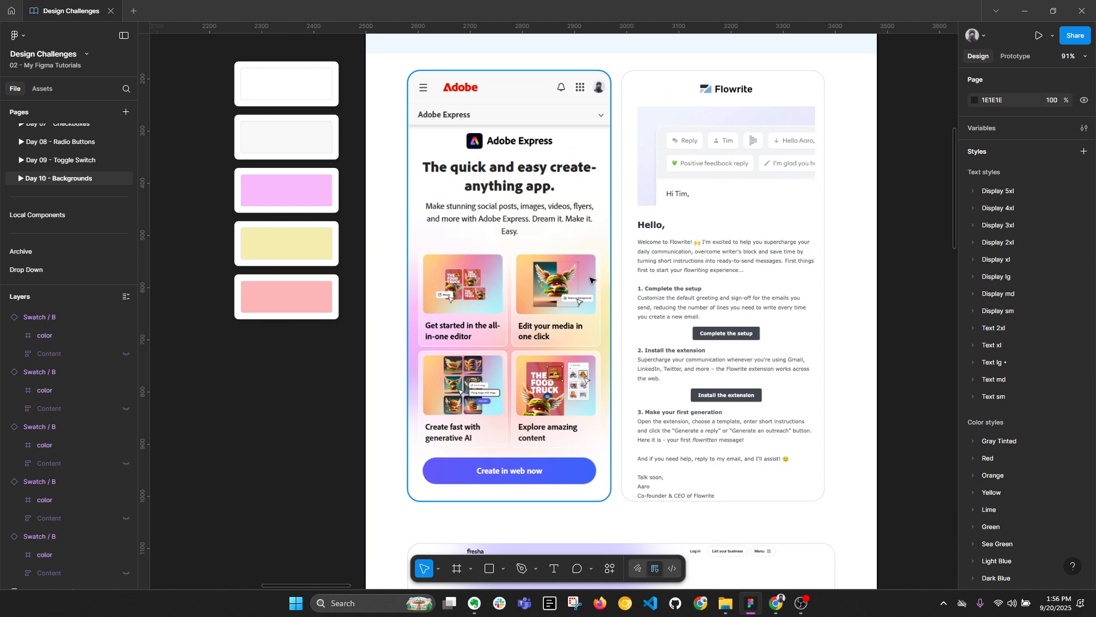
{"action": "key", "text": "alt+l"}
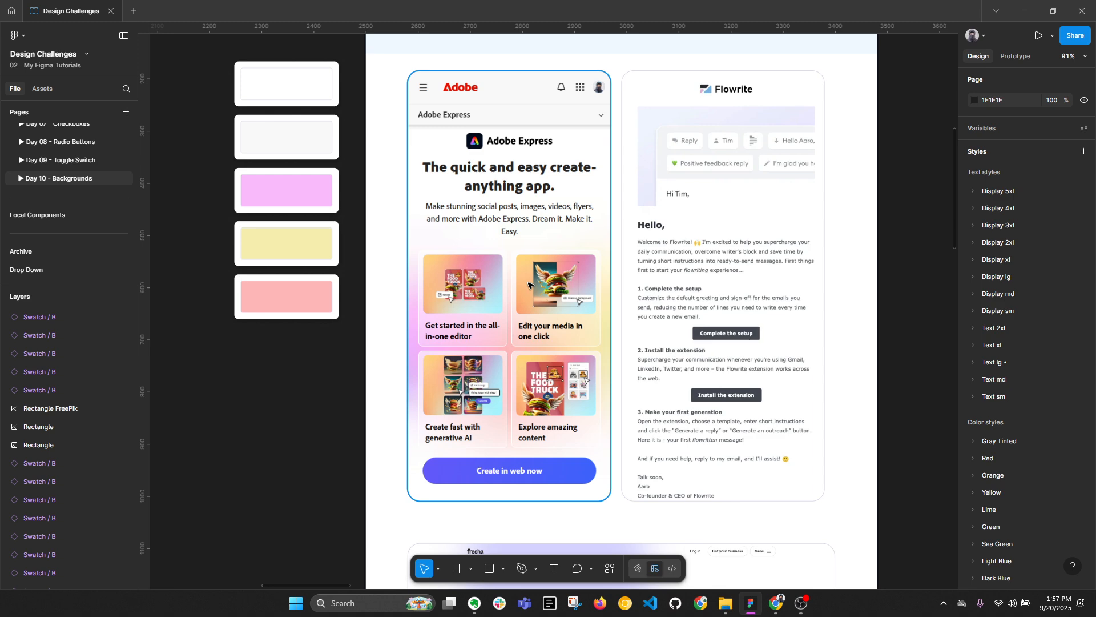
{"action": "scroll", "coordinate": [257, 194], "scroll_direction": "down", "scroll_amount": 2}
{"action": "left_click", "coordinate": [271, 97]}
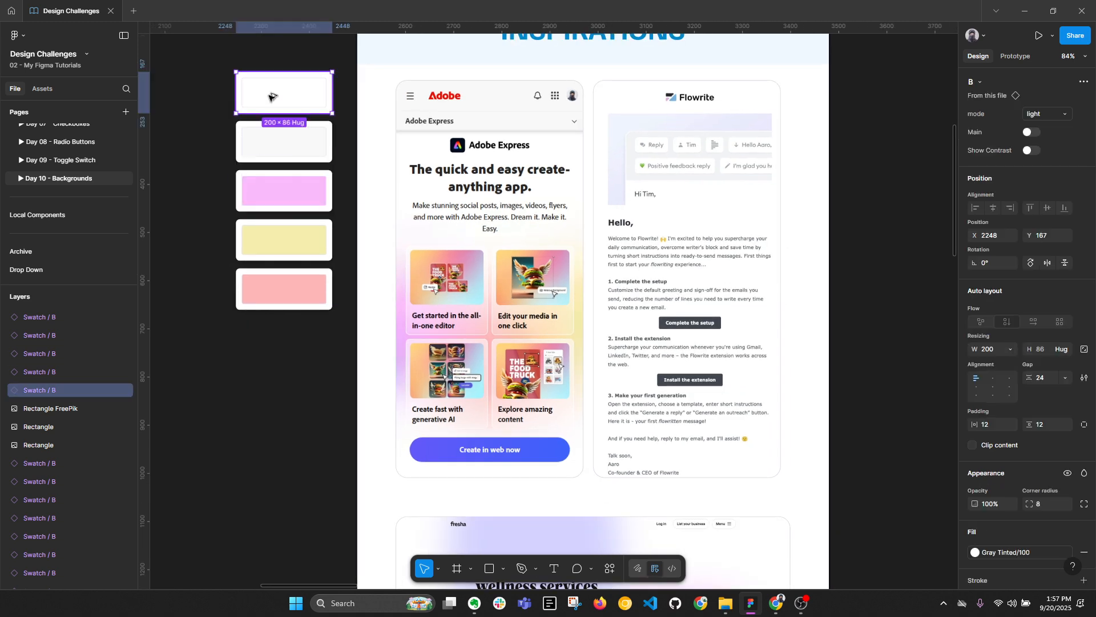
{"action": "left_click_drag", "start_coordinate": [271, 97], "coordinate": [774, 101]}
{"action": "left_click_drag", "start_coordinate": [722, 162], "coordinate": [672, 190]}
Fill the copied swatch's color frame with the white sampled from the Flowrite email's background.
{"action": "left_click", "coordinate": [510, 267]}
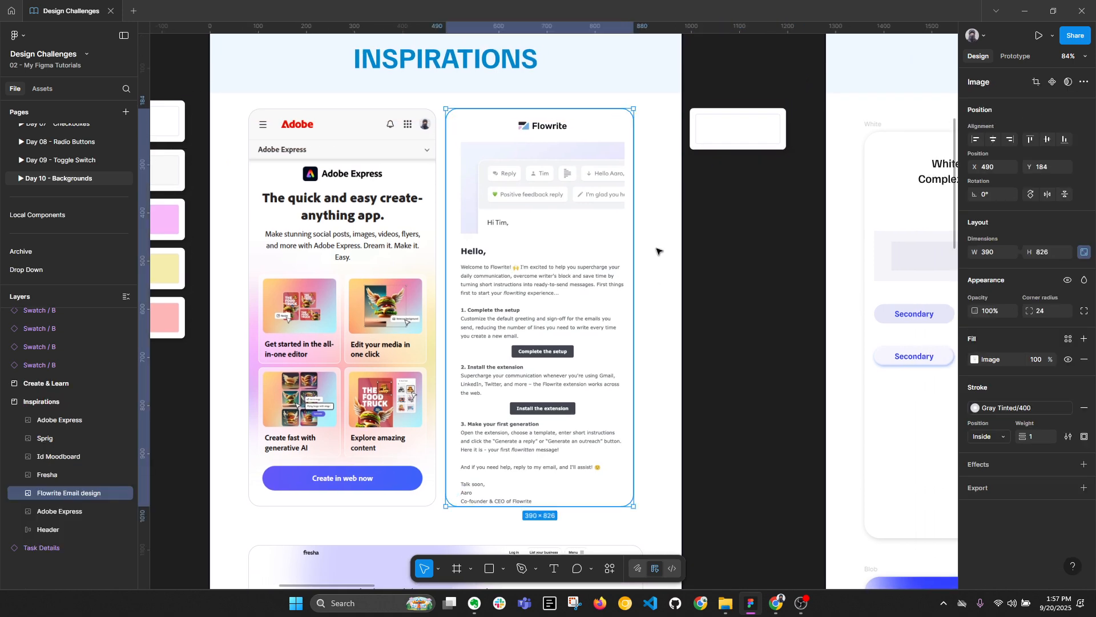
{"action": "scroll", "coordinate": [598, 138], "scroll_direction": "up", "scroll_amount": 3}
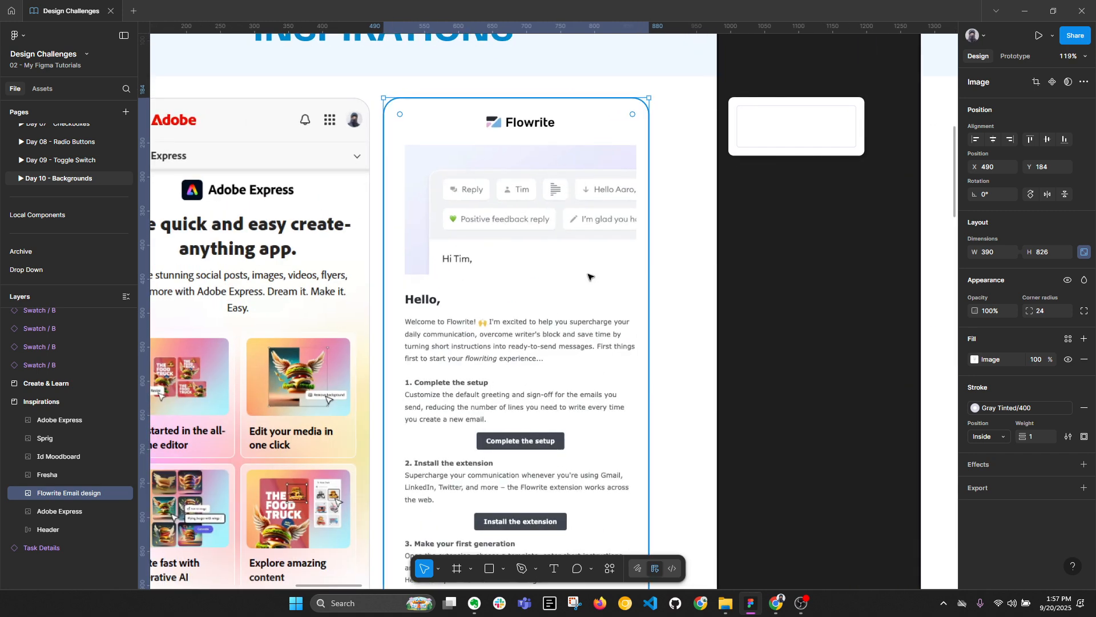
{"action": "left_click", "coordinate": [765, 137]}
{"action": "double_click", "coordinate": [778, 135]}
{"action": "key", "text": "i"}
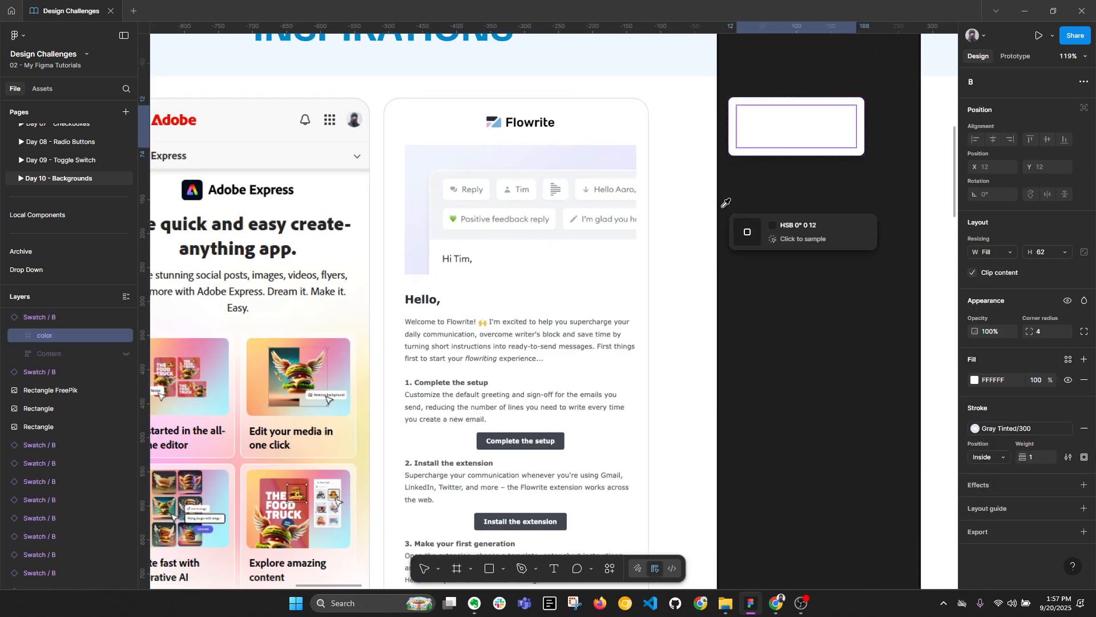
{"action": "left_click", "coordinate": [614, 281]}
{"action": "left_click", "coordinate": [812, 316]}
Duplicate the Flowrite white swatch below itself and fill the copy with light blue F0F5FF sampled from the banner's upper-left corner.
{"action": "left_click_drag", "start_coordinate": [784, 125], "coordinate": [785, 185]}
{"action": "double_click", "coordinate": [785, 185]}
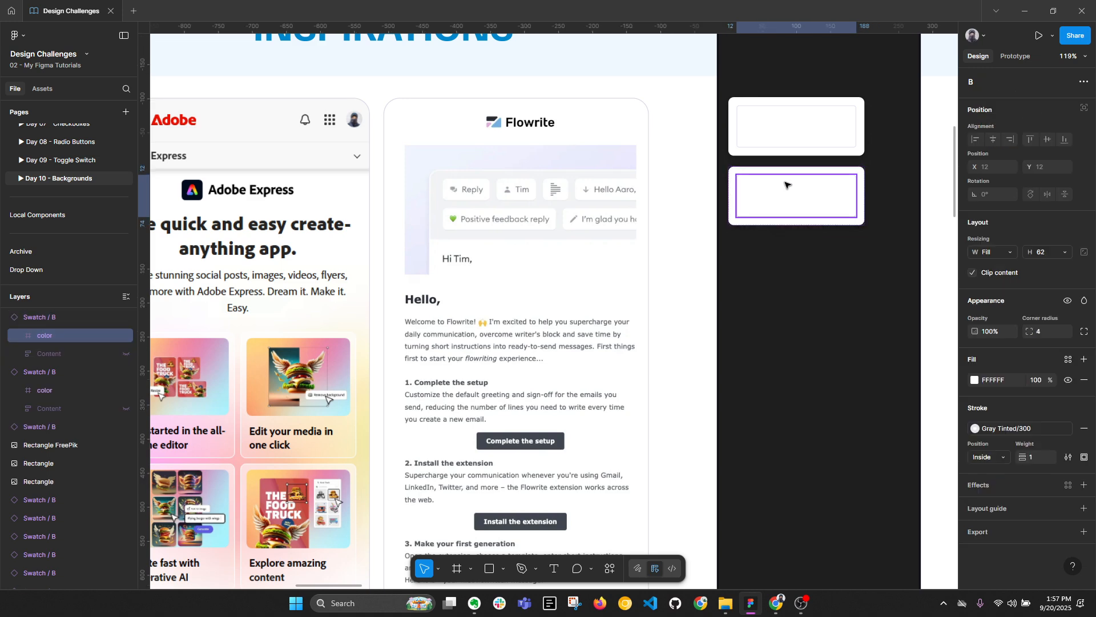
{"action": "key", "text": "i"}
{"action": "scroll", "coordinate": [425, 162], "scroll_direction": "up", "scroll_amount": 3}
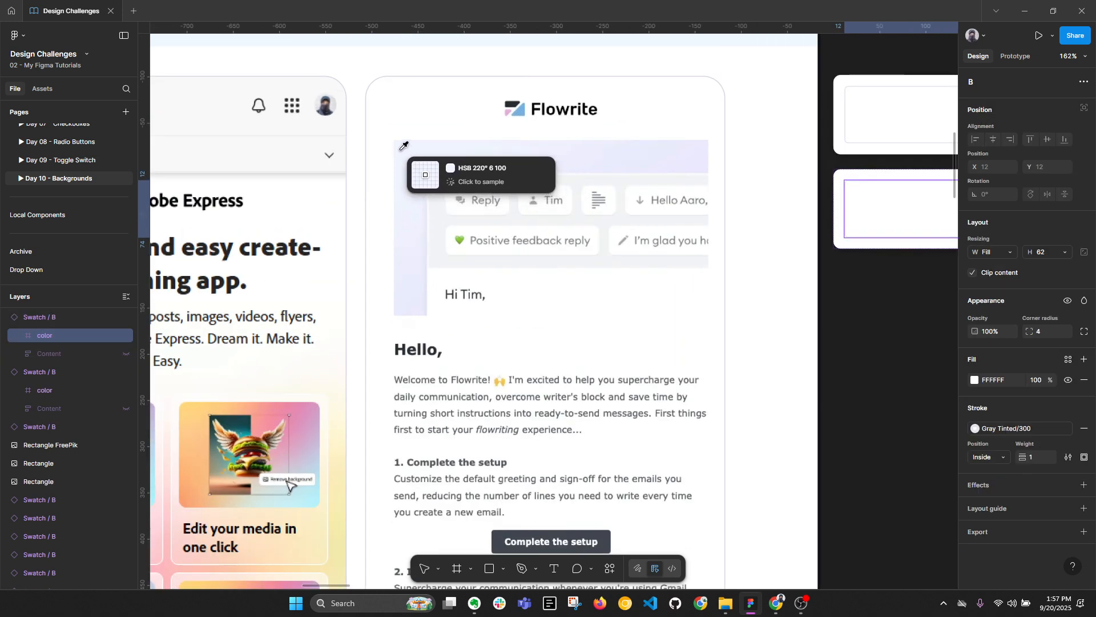
{"action": "left_click", "coordinate": [403, 146]}
{"action": "scroll", "coordinate": [514, 257], "scroll_direction": "right", "scroll_amount": 3}
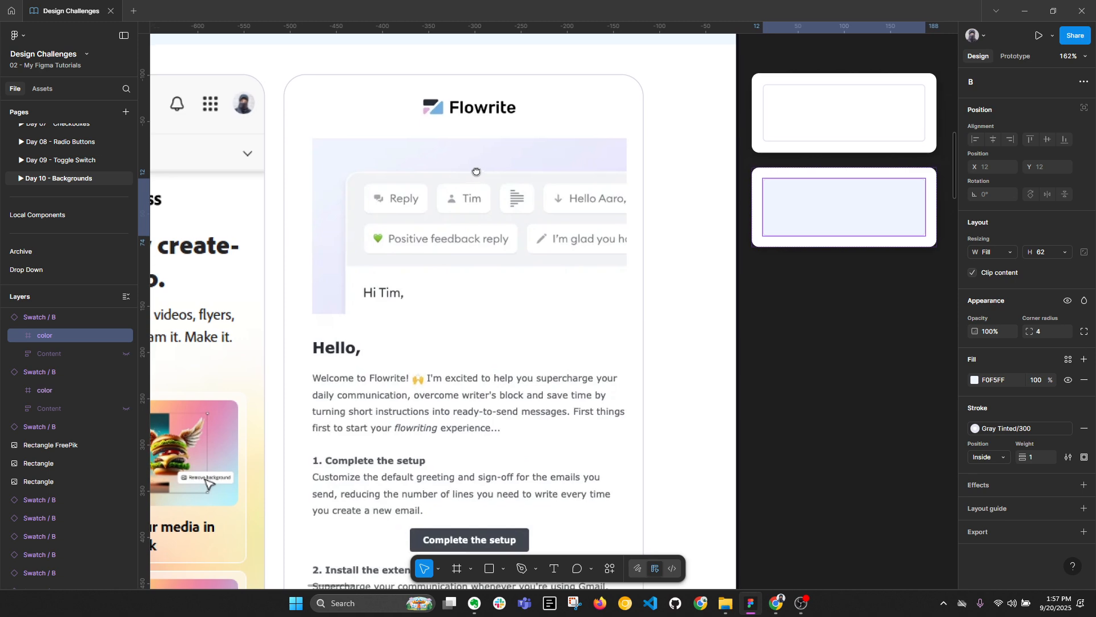
{"action": "left_click", "coordinate": [858, 301]}
Duplicate the light blue swatch below itself with matching spacing and fill the copy with lavender EAE8FD sampled from the Flowrite banner's right edge.
{"action": "left_click", "coordinate": [795, 186]}
{"action": "key", "text": "ctrl+d"}
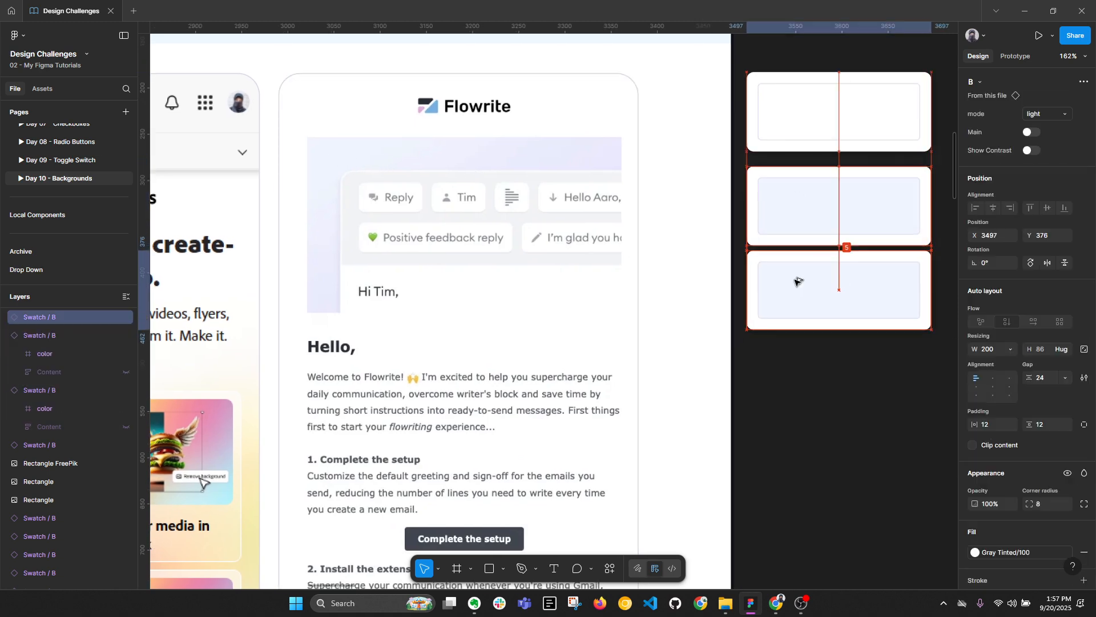
{"action": "left_click_drag", "start_coordinate": [797, 281], "coordinate": [800, 287]}
{"action": "double_click", "coordinate": [799, 292]}
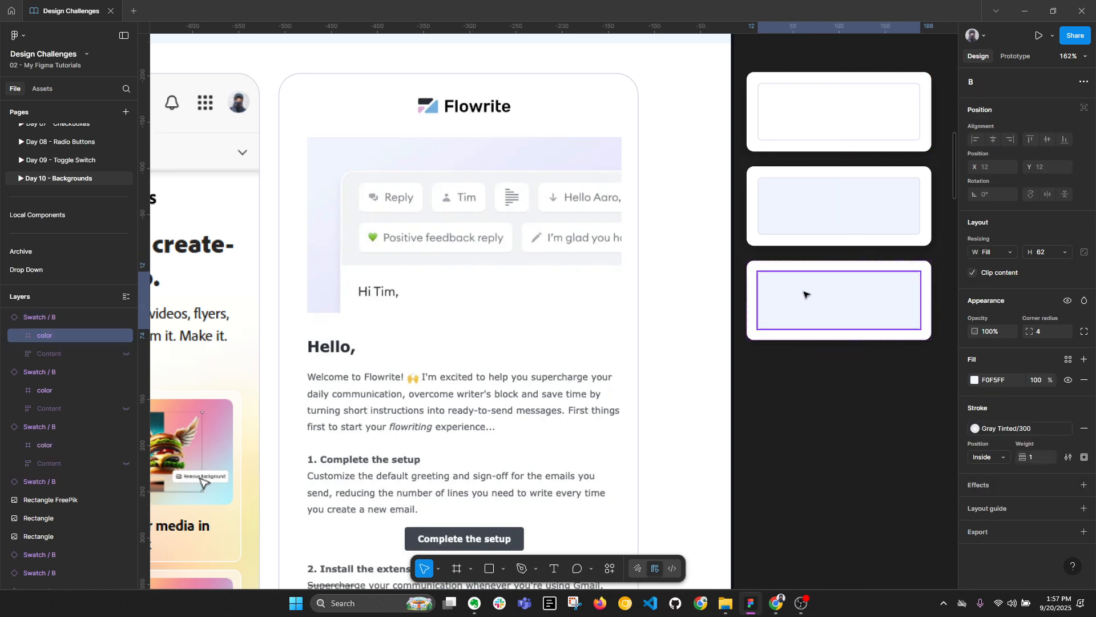
{"action": "key", "text": "i"}
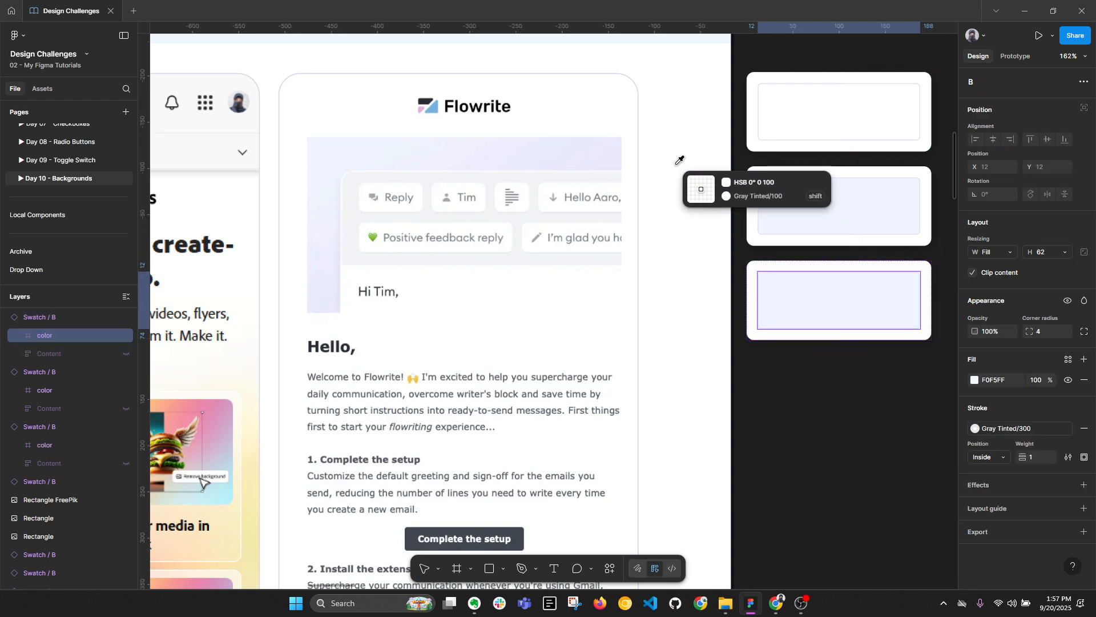
{"action": "left_click", "coordinate": [622, 166]}
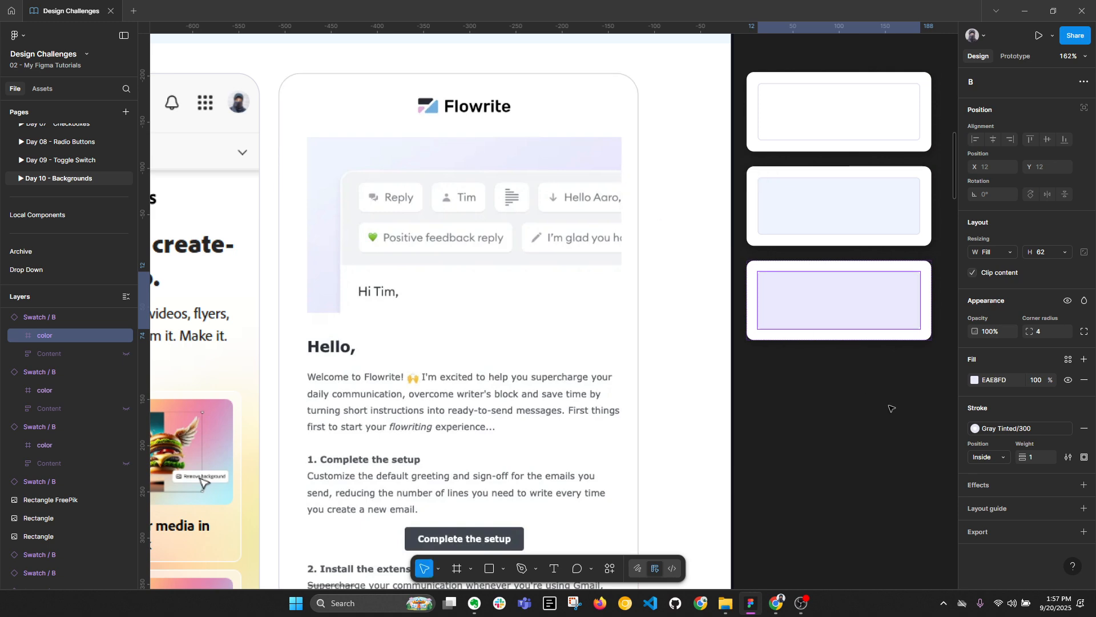
{"action": "left_click", "coordinate": [890, 404]}
Collapse the expanded layers, comparing the Flowrite swatches with their design and examining the Fresha hero background below.
{"action": "left_click_drag", "start_coordinate": [891, 363], "coordinate": [765, 362]}
{"action": "scroll", "coordinate": [753, 301], "scroll_direction": "down", "scroll_amount": 2}
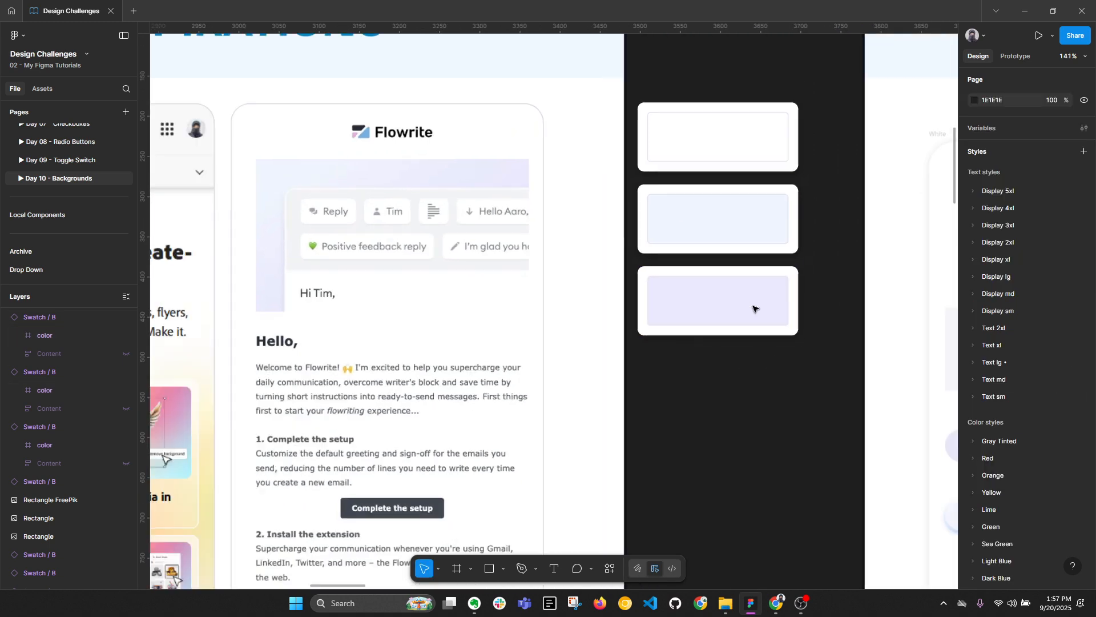
{"action": "scroll", "coordinate": [415, 258], "scroll_direction": "down", "scroll_amount": 1}
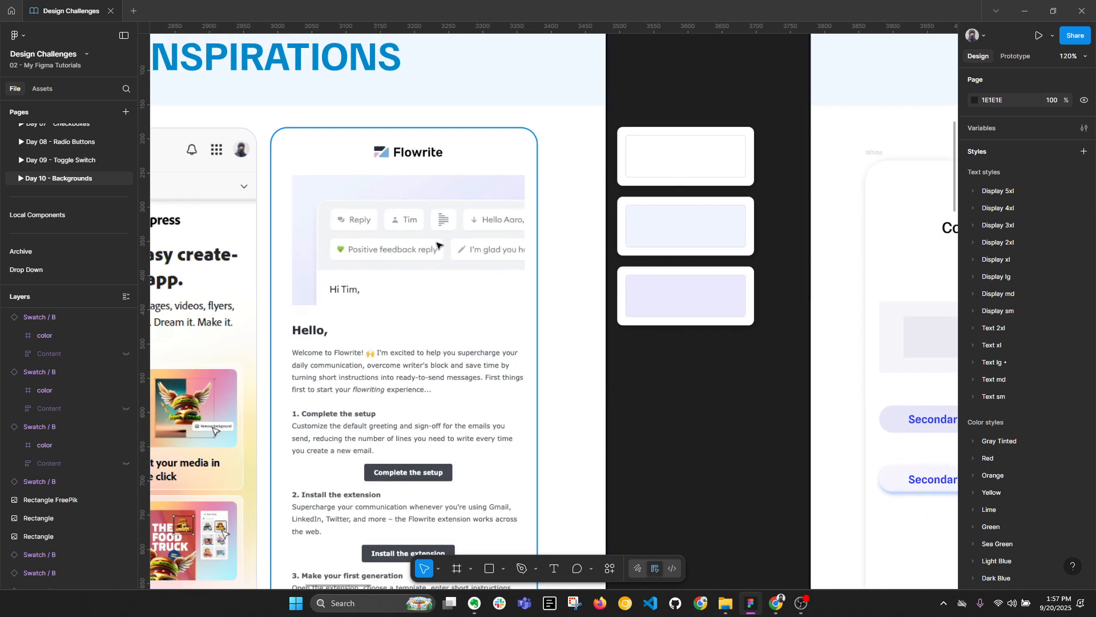
{"action": "key", "text": "alt+l"}
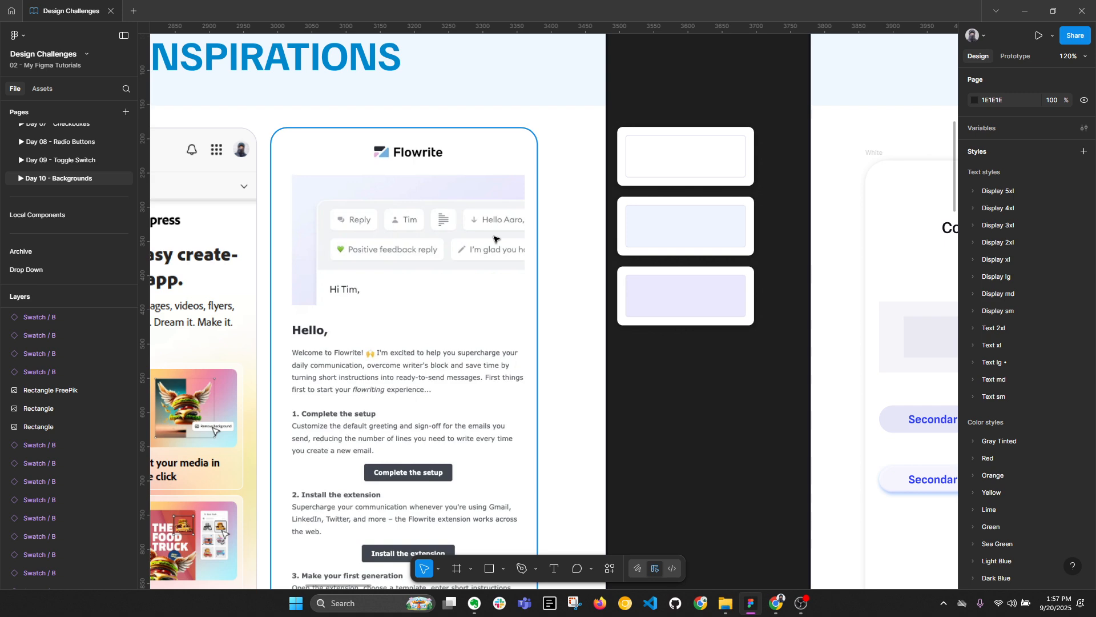
{"action": "scroll", "coordinate": [510, 194], "scroll_direction": "down", "scroll_amount": 3}
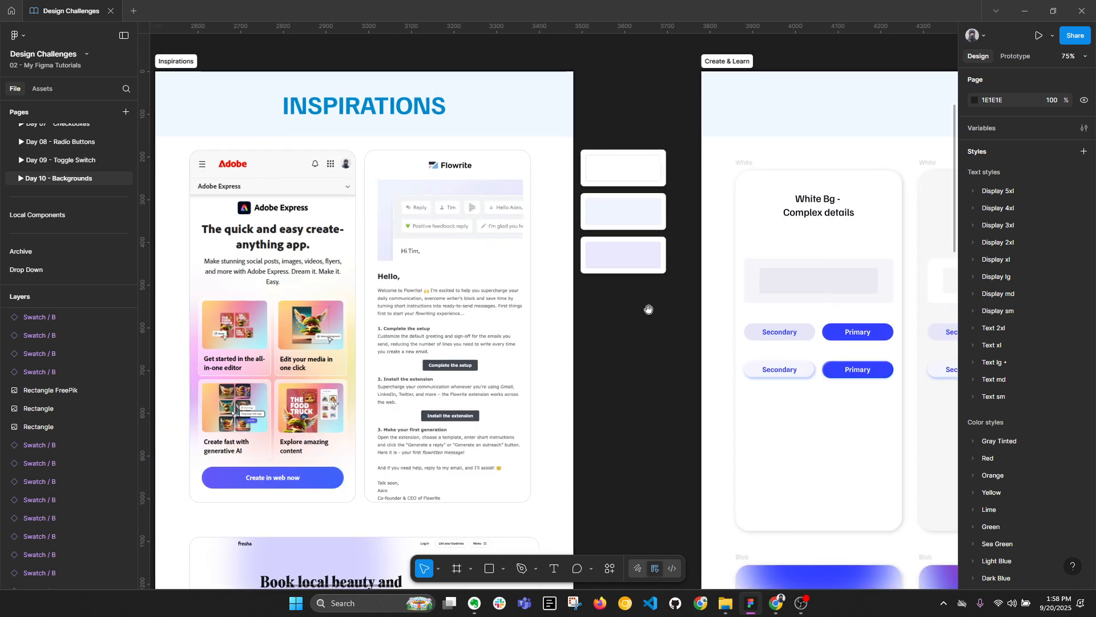
{"action": "left_click_drag", "start_coordinate": [649, 308], "coordinate": [710, 223]}
{"action": "scroll", "coordinate": [710, 223], "scroll_direction": "down", "scroll_amount": 2}
{"action": "left_click_drag", "start_coordinate": [685, 287], "coordinate": [695, 163]}
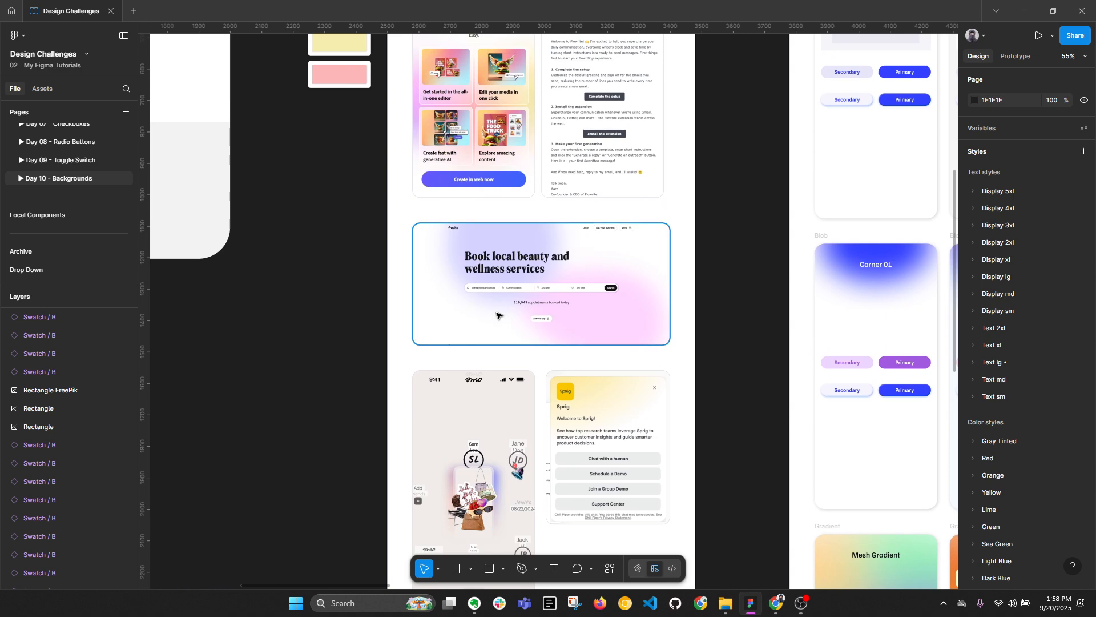
Examine the blurred color blobs behind the Fresha hero and the glow around the center image in the Id Moodboard screen.
{"action": "scroll", "coordinate": [698, 360], "scroll_direction": "up", "scroll_amount": 5}
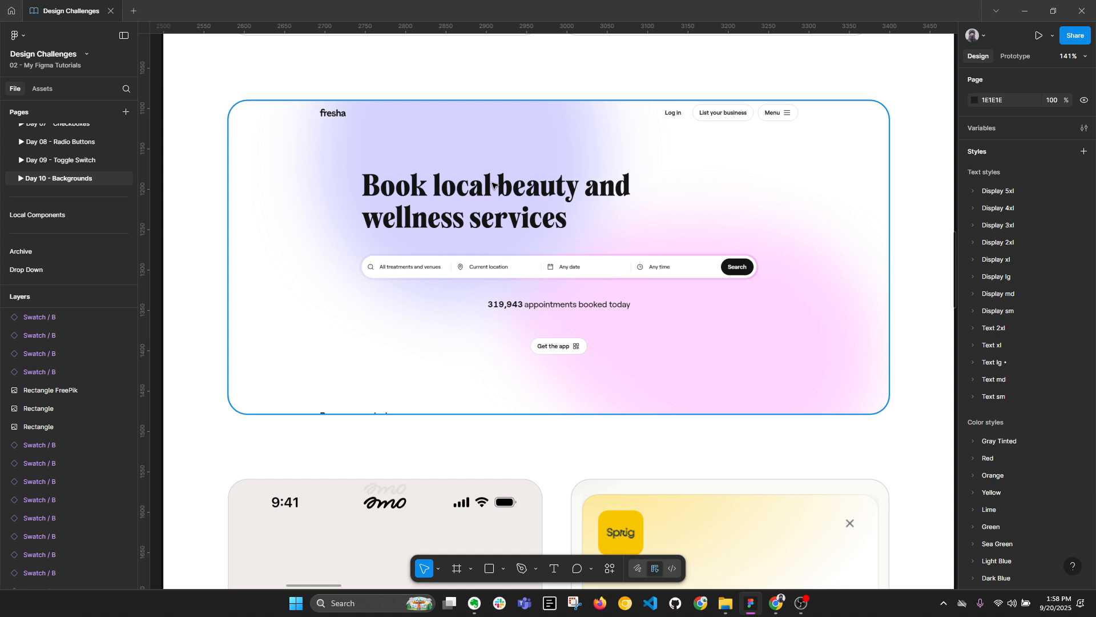
{"action": "scroll", "coordinate": [493, 183], "scroll_direction": "down", "scroll_amount": 3}
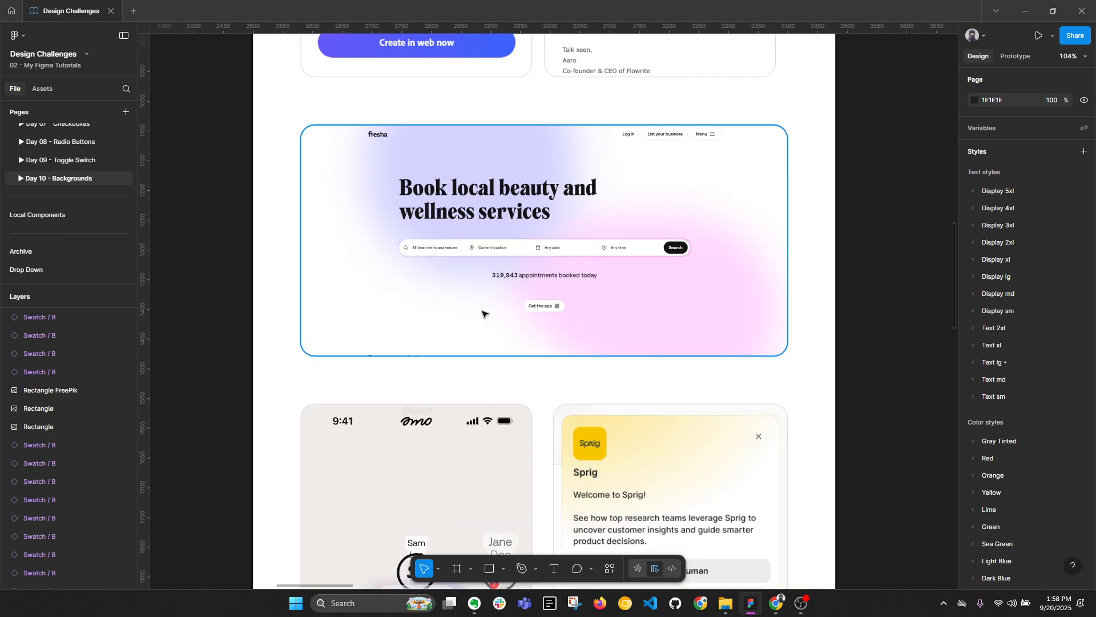
{"action": "scroll", "coordinate": [495, 36], "scroll_direction": "down", "scroll_amount": 5}
{"action": "scroll", "coordinate": [466, 234], "scroll_direction": "up", "scroll_amount": 2}
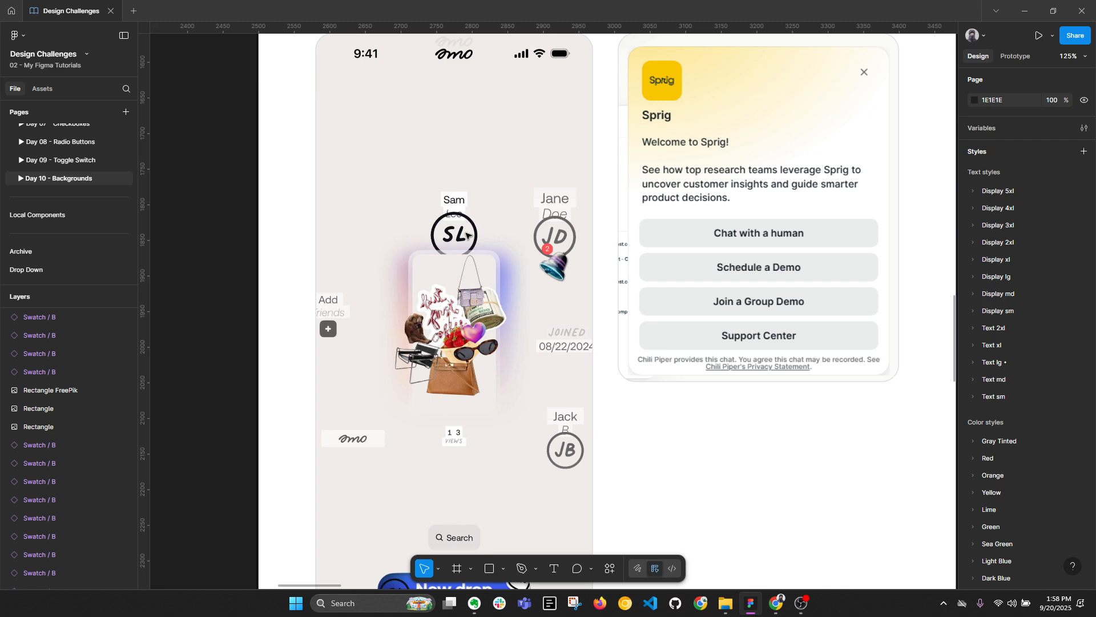
{"action": "left_click", "coordinate": [466, 234]}
{"action": "scroll", "coordinate": [505, 271], "scroll_direction": "up", "scroll_amount": 3}
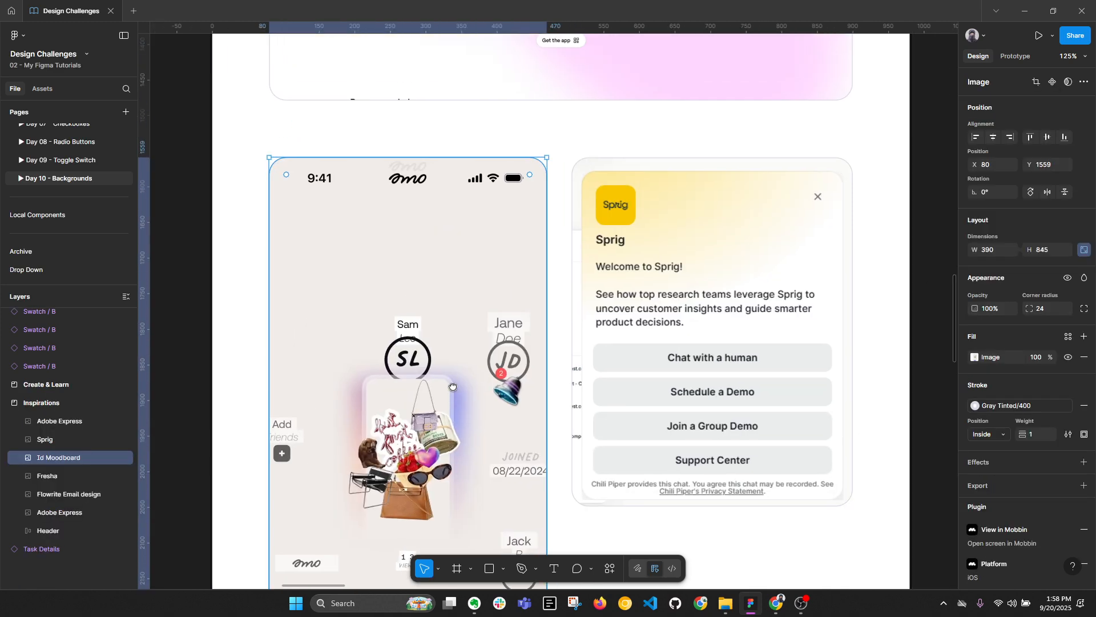
{"action": "scroll", "coordinate": [514, 228], "scroll_direction": "down", "scroll_amount": 3}
{"action": "left_click", "coordinate": [563, 108]}
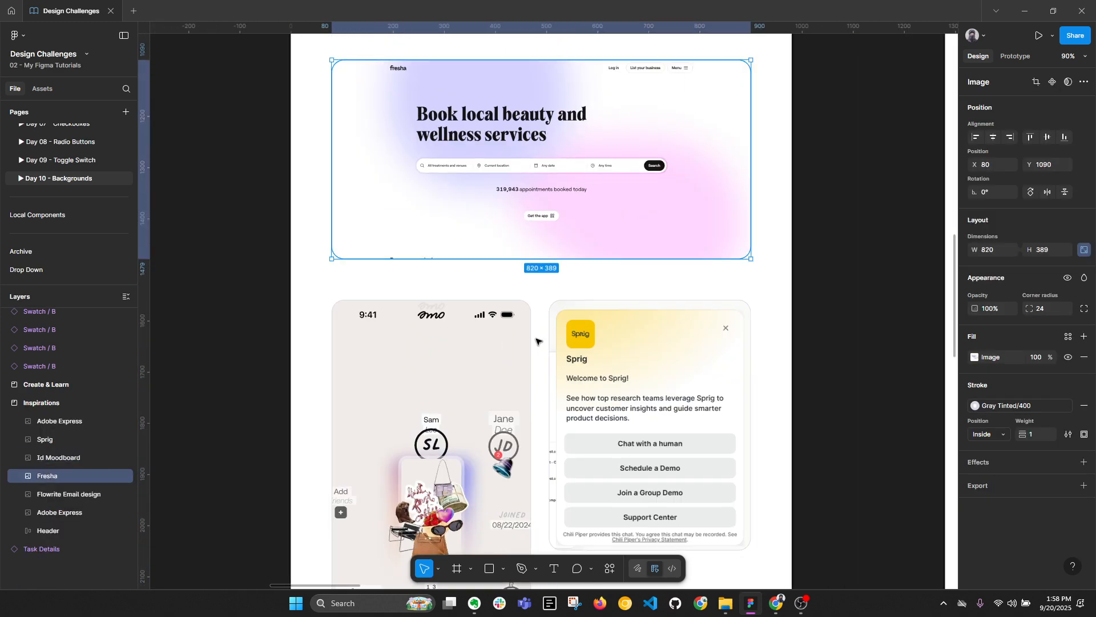
{"action": "scroll", "coordinate": [514, 228], "scroll_direction": "down", "scroll_amount": 5}
{"action": "left_click", "coordinate": [415, 243]}
{"action": "scroll", "coordinate": [417, 289], "scroll_direction": "up", "scroll_amount": 2}
{"action": "scroll", "coordinate": [417, 288], "scroll_direction": "down", "scroll_amount": 1}
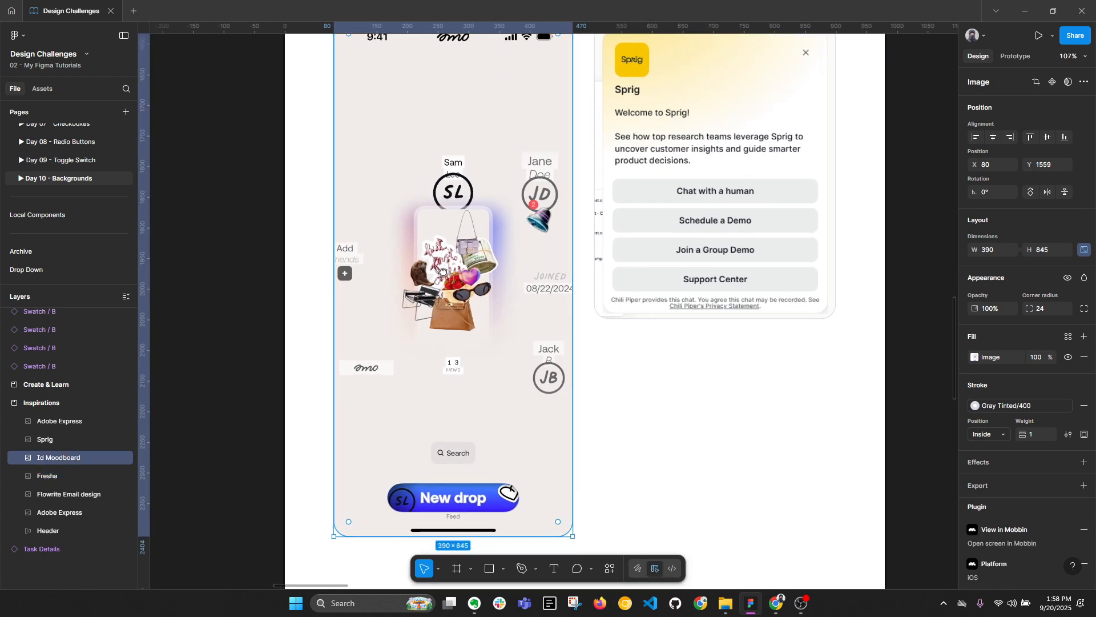
{"action": "scroll", "coordinate": [440, 275], "scroll_direction": "up", "scroll_amount": 1}
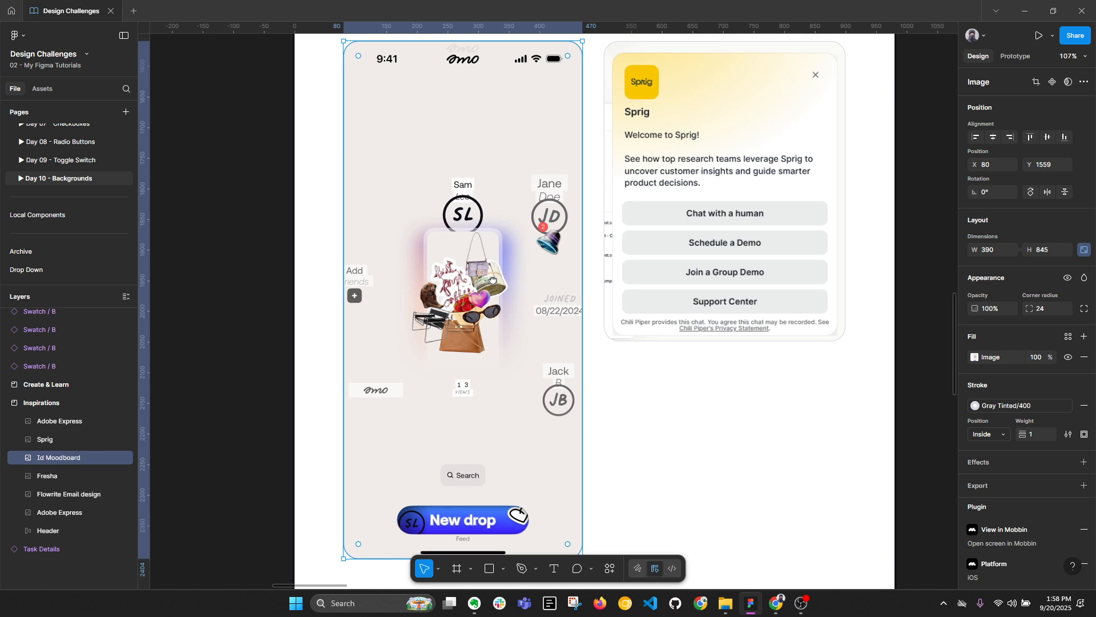
{"action": "scroll", "coordinate": [427, 343], "scroll_direction": "up", "scroll_amount": 3}
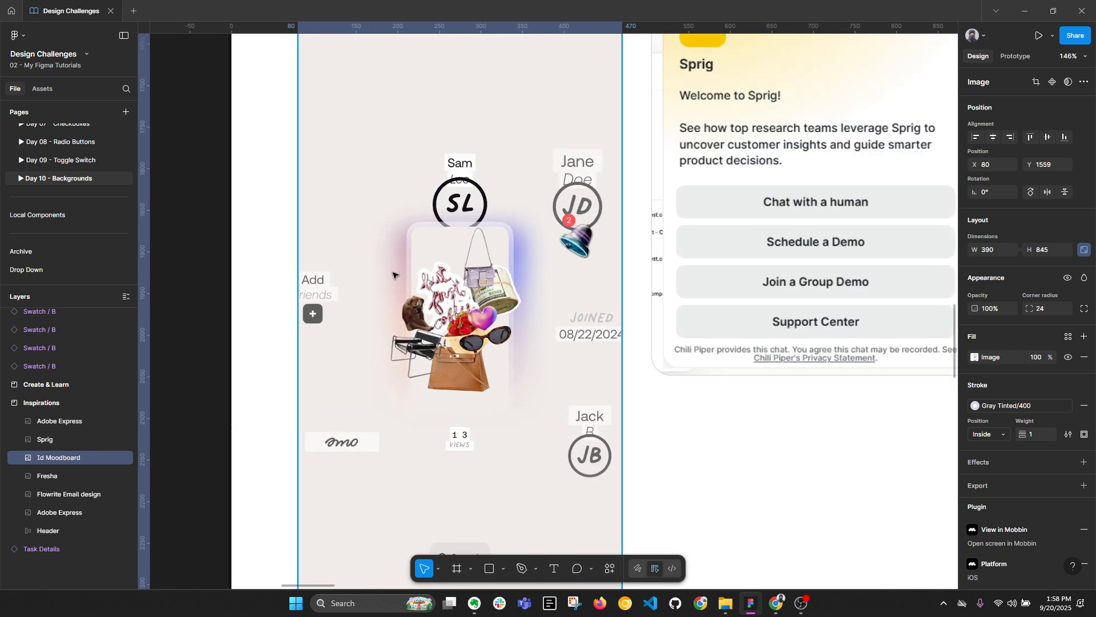
{"action": "scroll", "coordinate": [392, 275], "scroll_direction": "down", "scroll_amount": 5}
{"action": "scroll", "coordinate": [583, 303], "scroll_direction": "right", "scroll_amount": 5}
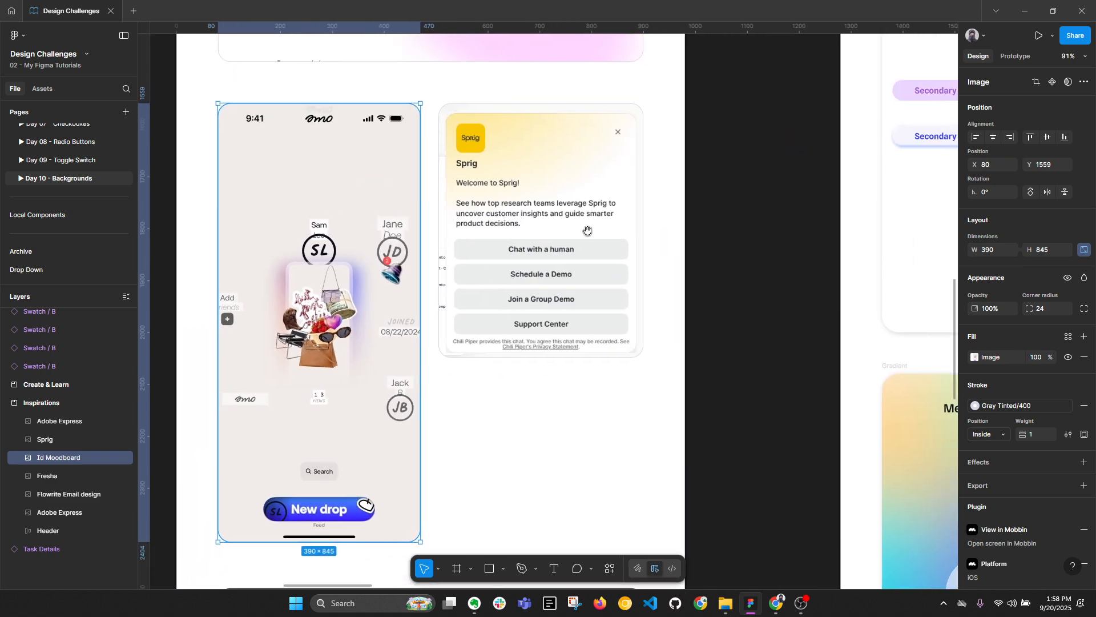
Examine the yellow gradient of the Sprig chat design and the orange-to-blue banner of the lower Adobe Express design.
{"action": "left_click", "coordinate": [587, 200]}
{"action": "scroll", "coordinate": [582, 206], "scroll_direction": "up", "scroll_amount": 5}
{"action": "key", "text": "alt+l"}
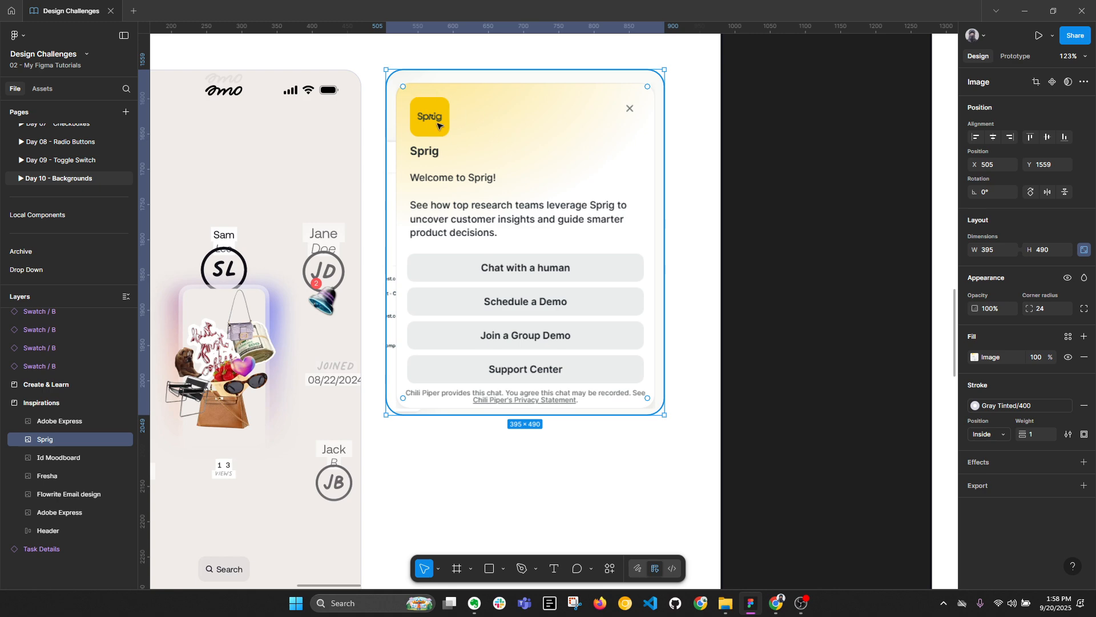
{"action": "scroll", "coordinate": [595, 142], "scroll_direction": "down", "scroll_amount": 7}
{"action": "left_click_drag", "start_coordinate": [558, 372], "coordinate": [591, 163]}
{"action": "scroll", "coordinate": [537, 289], "scroll_direction": "up", "scroll_amount": 4}
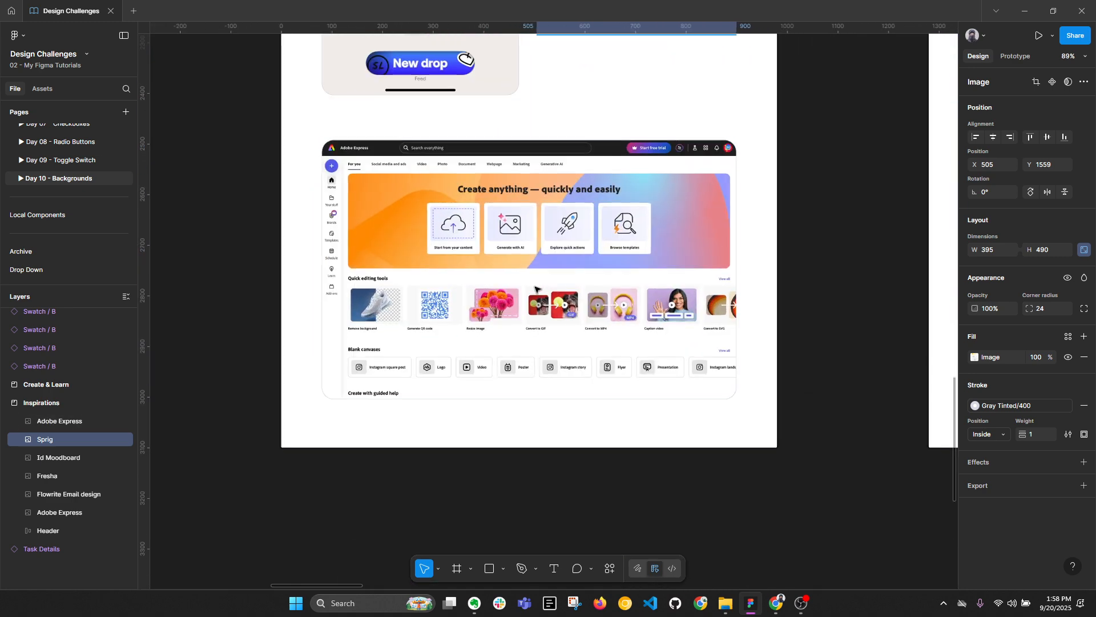
{"action": "left_click", "coordinate": [535, 288]}
{"action": "scroll", "coordinate": [527, 252], "scroll_direction": "up", "scroll_amount": 3}
{"action": "key", "text": "alt+l"}
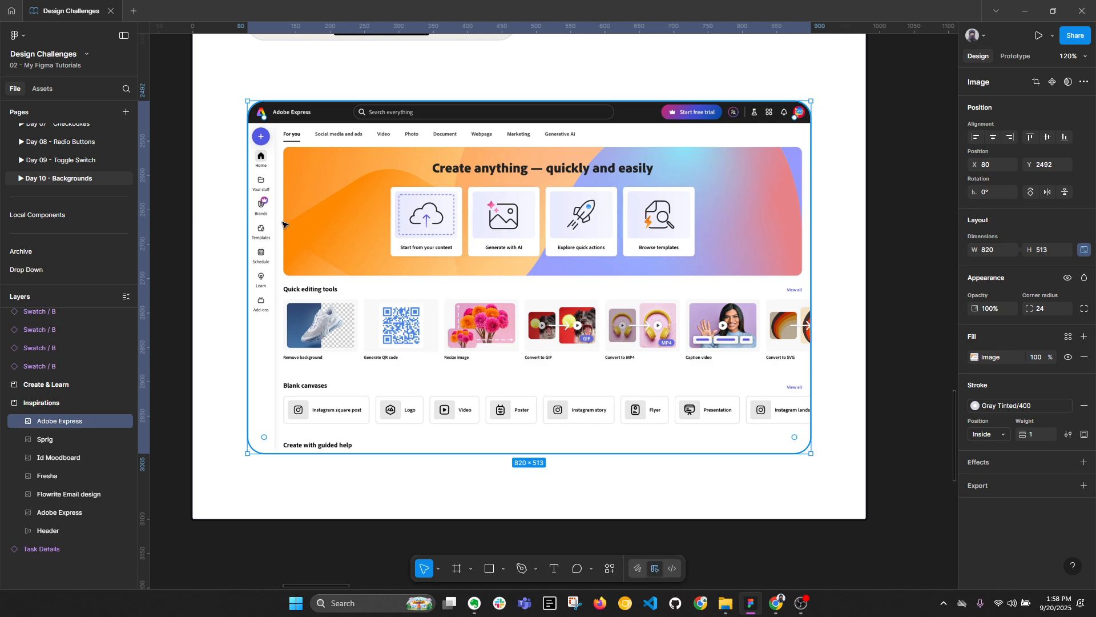
{"action": "scroll", "coordinate": [321, 250], "scroll_direction": "down", "scroll_amount": 5}
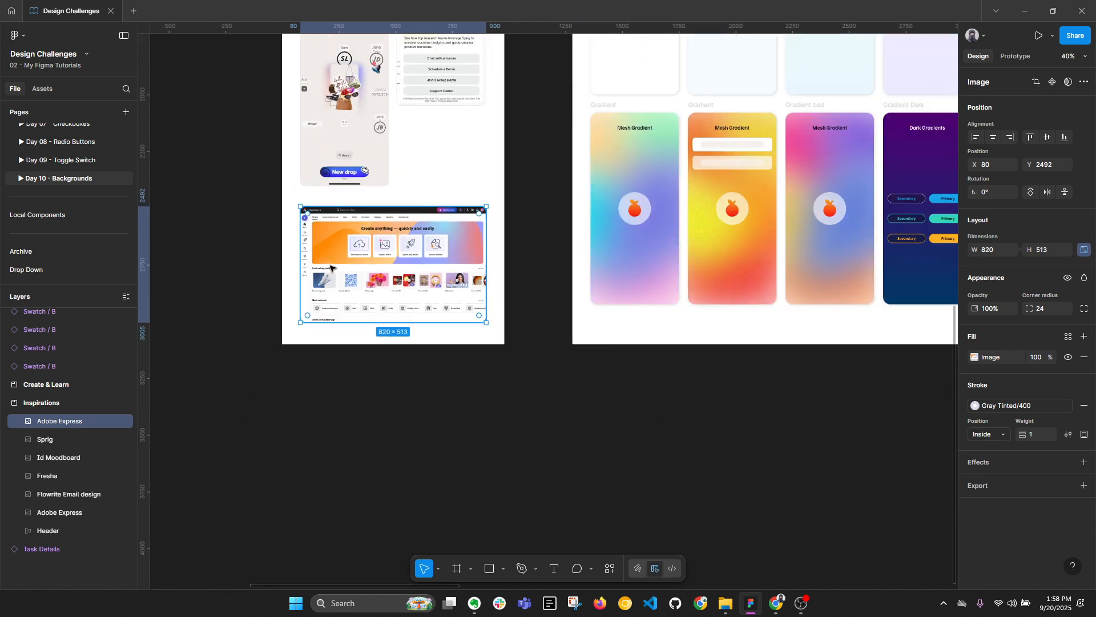
Move the three Flowrite swatches to the outer side of the Inspirations board, aligned below the Adobe Express swatches at X 2248.
{"action": "left_click_drag", "start_coordinate": [521, 200], "coordinate": [443, 379]}
{"action": "left_click_drag", "start_coordinate": [489, 171], "coordinate": [433, 420]}
{"action": "scroll", "coordinate": [401, 117], "scroll_direction": "up", "scroll_amount": 2}
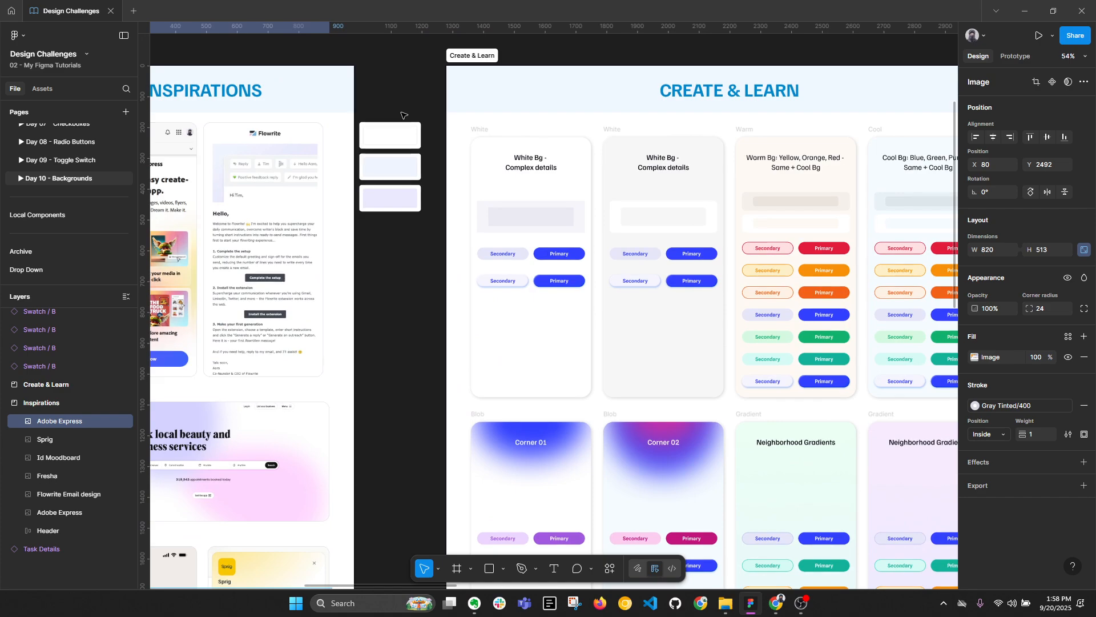
{"action": "left_click_drag", "start_coordinate": [435, 126], "coordinate": [384, 133]}
{"action": "scroll", "coordinate": [403, 165], "scroll_direction": "down", "scroll_amount": 2}
{"action": "left_click_drag", "start_coordinate": [367, 193], "coordinate": [249, 433]}
{"action": "left_click", "coordinate": [525, 305]}
{"action": "left_click", "coordinate": [523, 285], "text": "shift"}
{"action": "left_click", "coordinate": [524, 264], "text": "shift"}
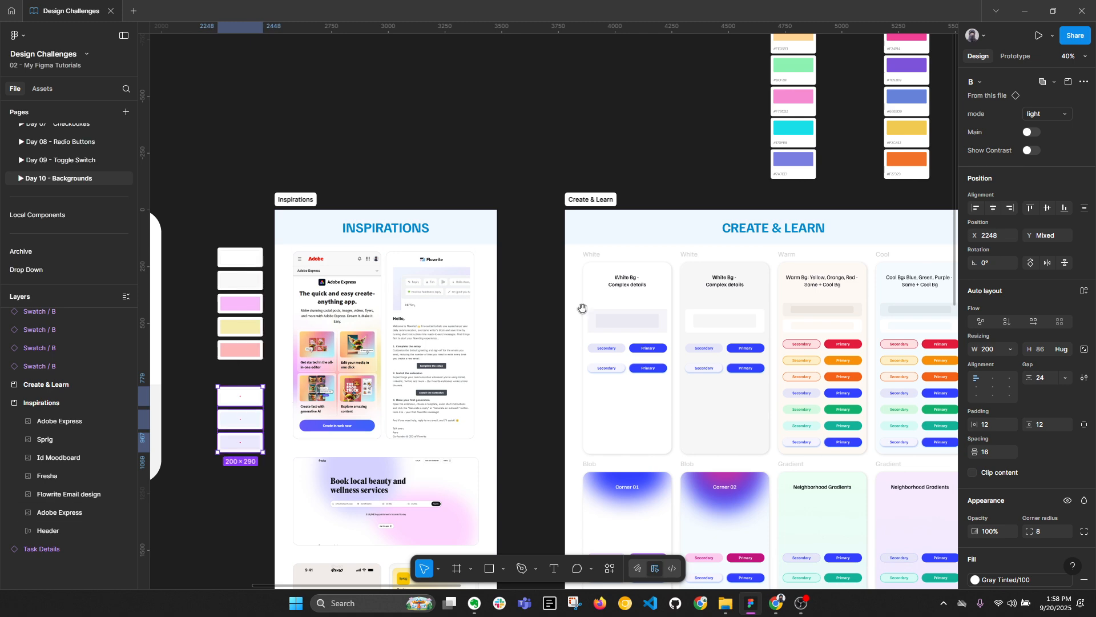
{"action": "left_click_drag", "start_coordinate": [634, 295], "coordinate": [178, 377]}
Examine the first White frame in Create & Learn, detaching its Gray Tinted/100 fill style to check the color and undoing that.
{"action": "left_click_drag", "start_coordinate": [536, 309], "coordinate": [751, 225]}
{"action": "scroll", "coordinate": [379, 326], "scroll_direction": "up", "scroll_amount": 5}
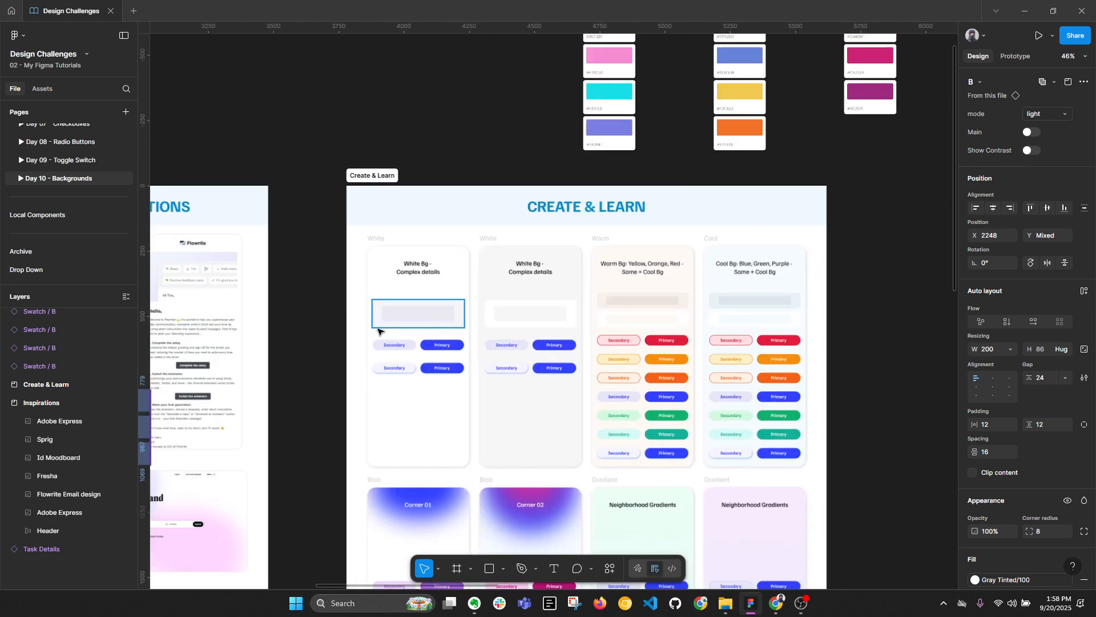
{"action": "left_click", "coordinate": [366, 159]}
{"action": "key", "text": "shift+2"}
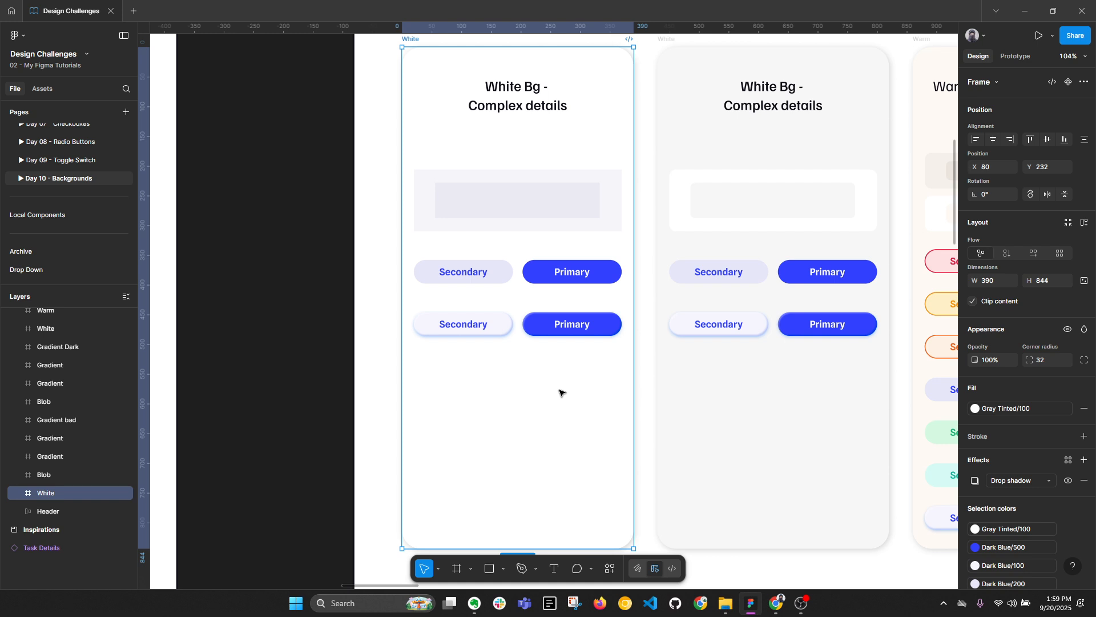
{"action": "key", "text": "alt+l"}
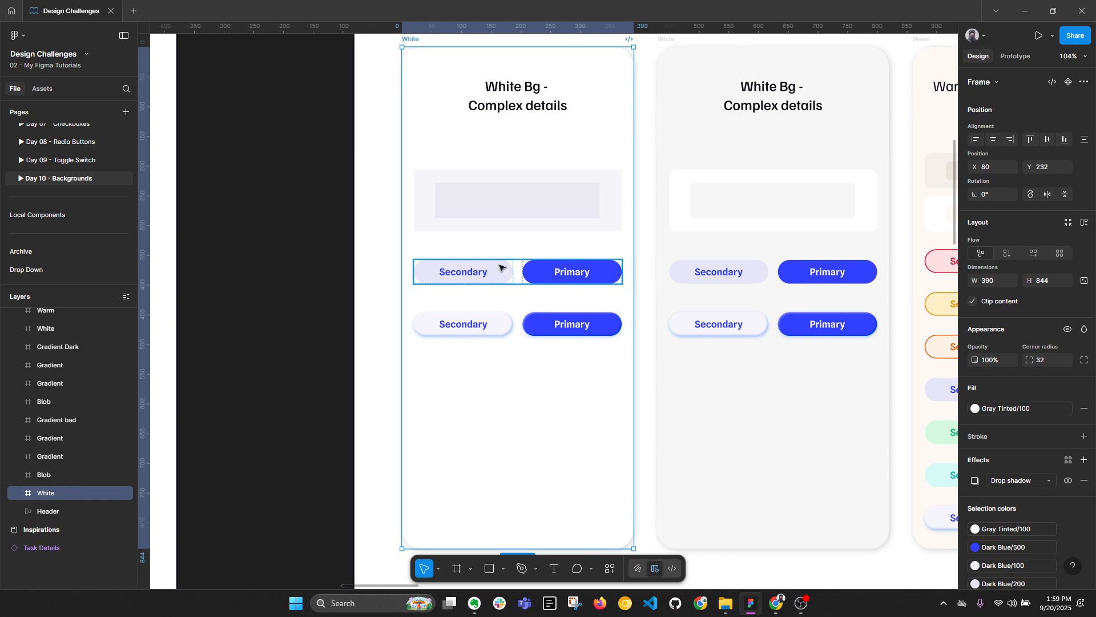
{"action": "left_click_drag", "start_coordinate": [553, 203], "coordinate": [629, 206]}
{"action": "scroll", "coordinate": [654, 215], "scroll_direction": "up", "scroll_amount": 1}
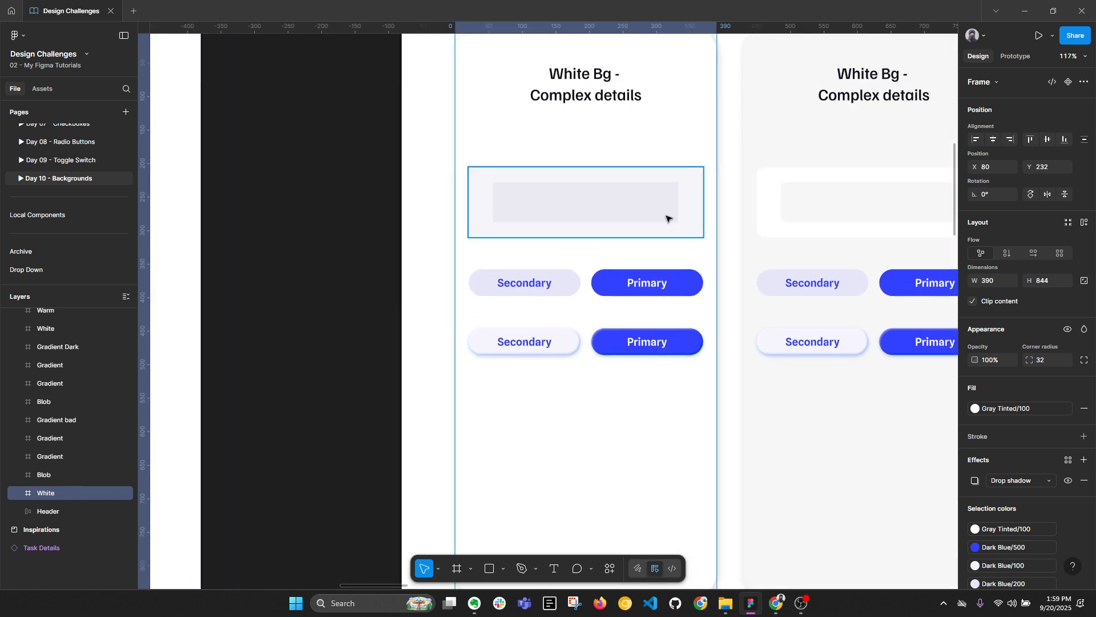
{"action": "left_click_drag", "start_coordinate": [732, 232], "coordinate": [689, 261]}
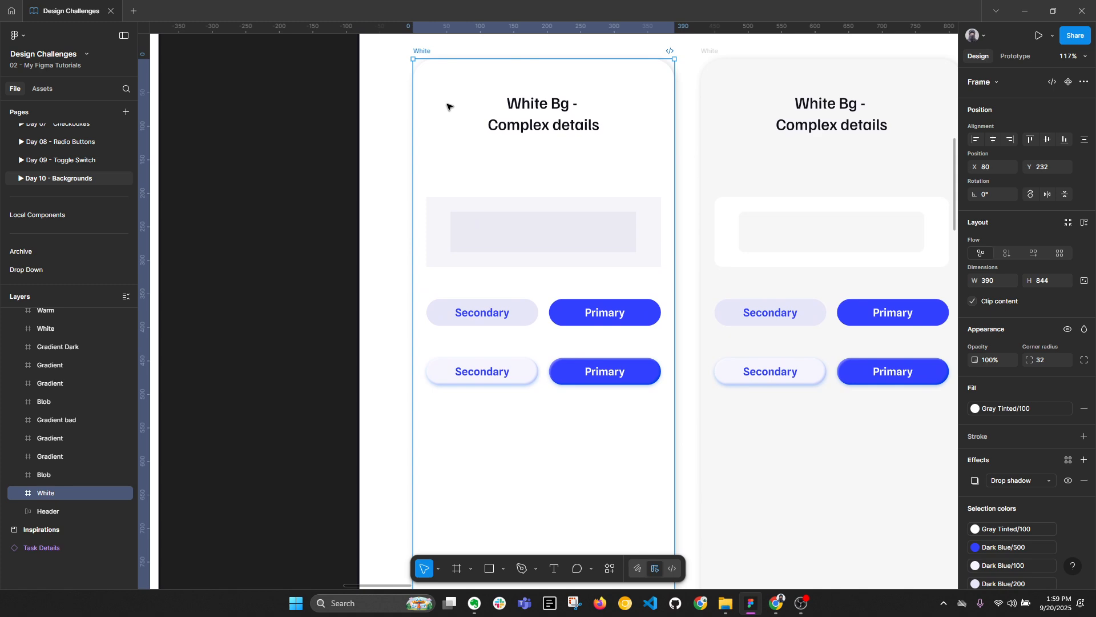
{"action": "left_click", "coordinate": [1071, 408]}
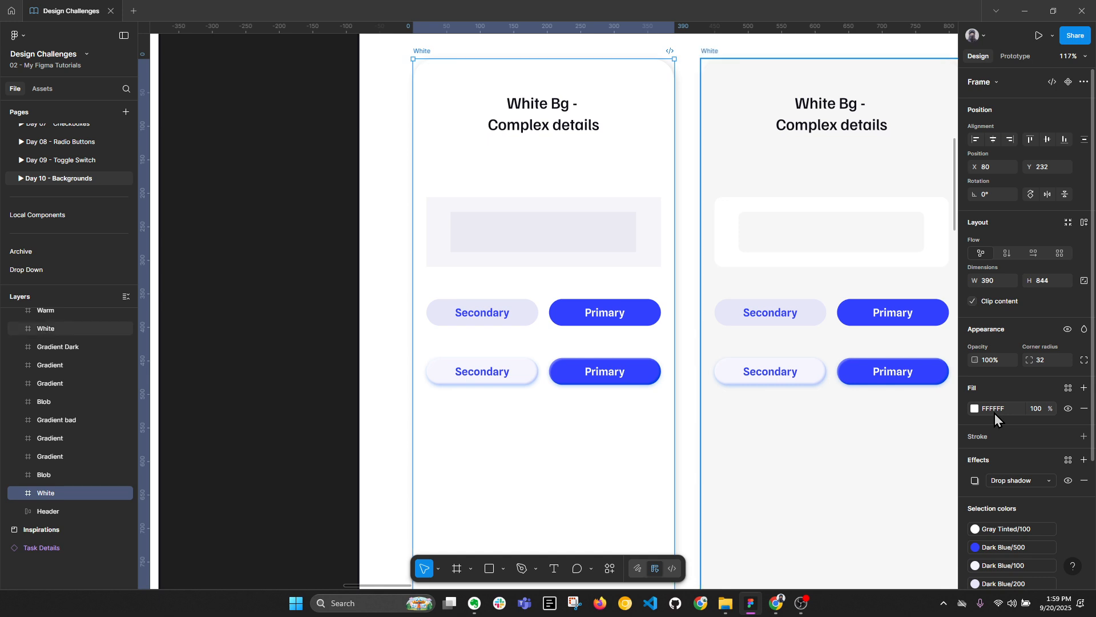
{"action": "key", "text": "ctrl+z"}
Duplicate the flat blue button row below the shadowed row in the first White frame and recolor the copy's Dark Blue/500 to Pink/500.
{"action": "left_click", "coordinate": [568, 380]}
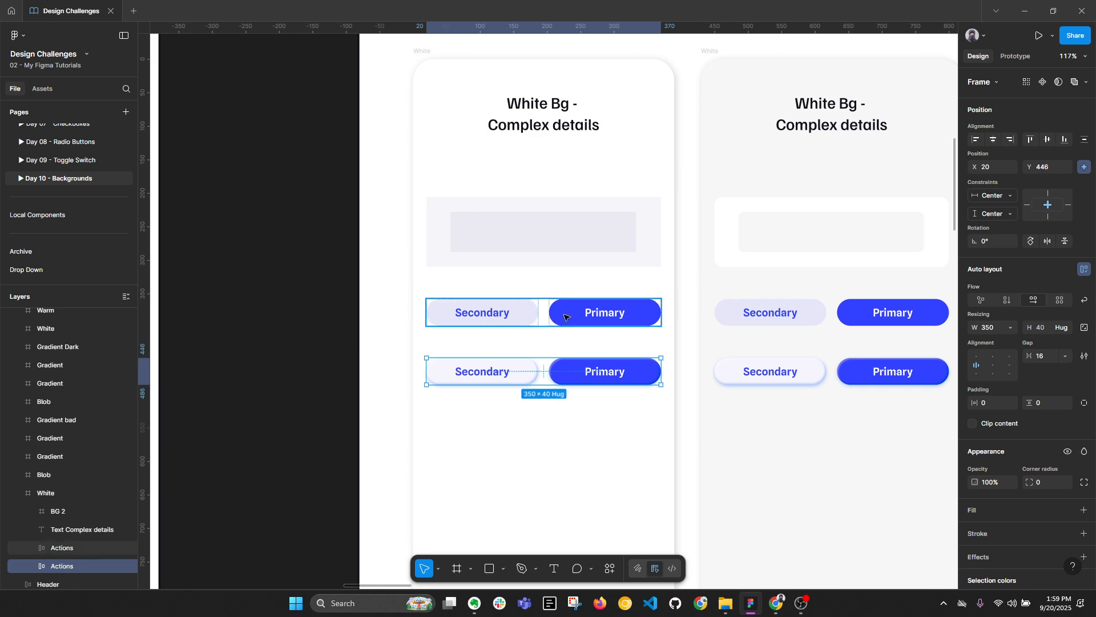
{"action": "left_click_drag", "start_coordinate": [564, 317], "coordinate": [564, 433], "text": "alt"}
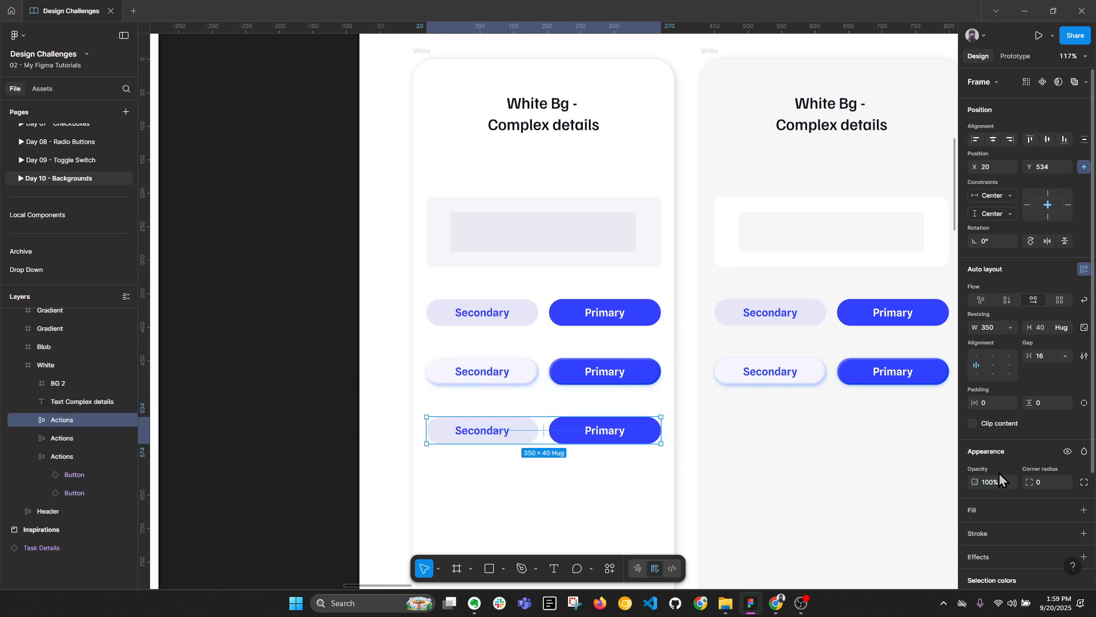
{"action": "scroll", "coordinate": [1019, 509], "scroll_direction": "down", "scroll_amount": 3}
{"action": "left_click", "coordinate": [976, 479]}
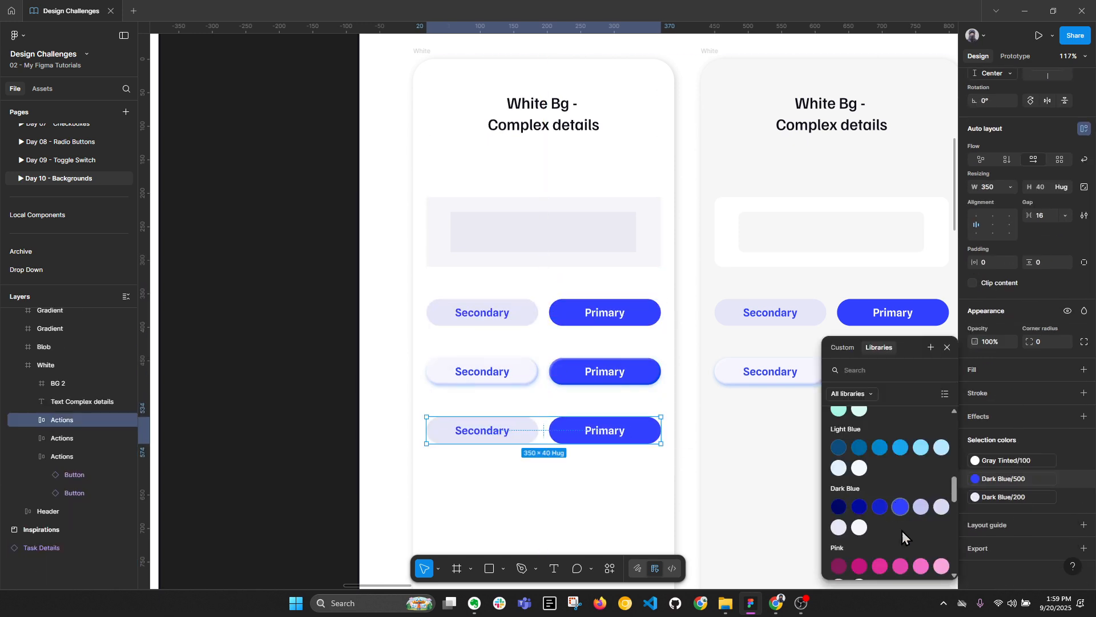
{"action": "left_click", "coordinate": [900, 566]}
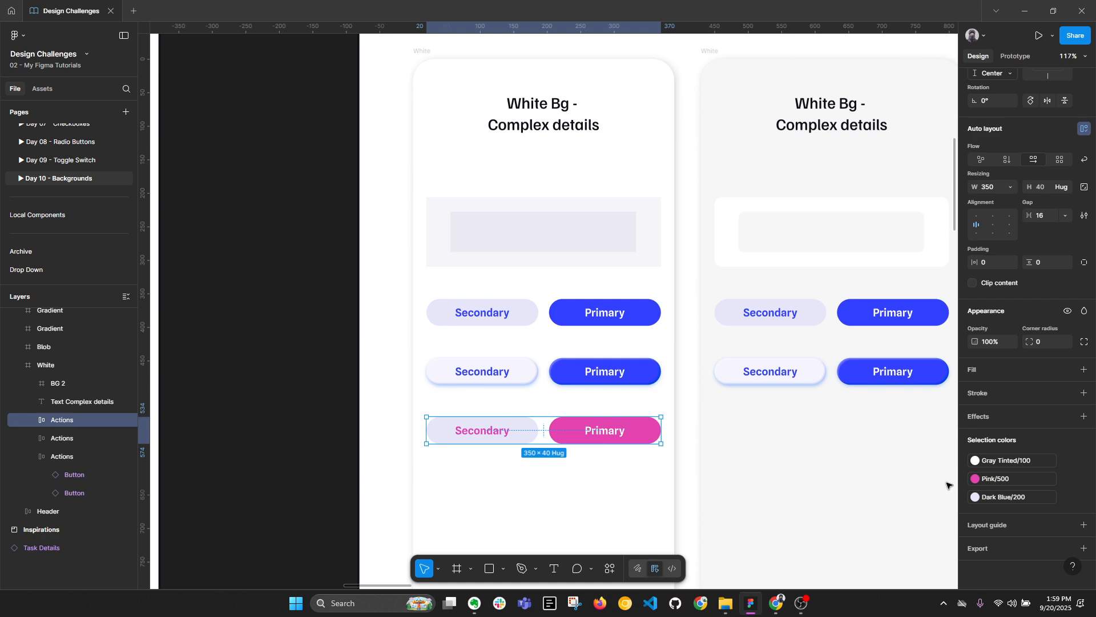
Replace the Dark Blue/200 color in the duplicated button row with Pink/200.
{"action": "left_click", "coordinate": [1005, 497]}
{"action": "scroll", "coordinate": [865, 520], "scroll_direction": "down", "scroll_amount": 2}
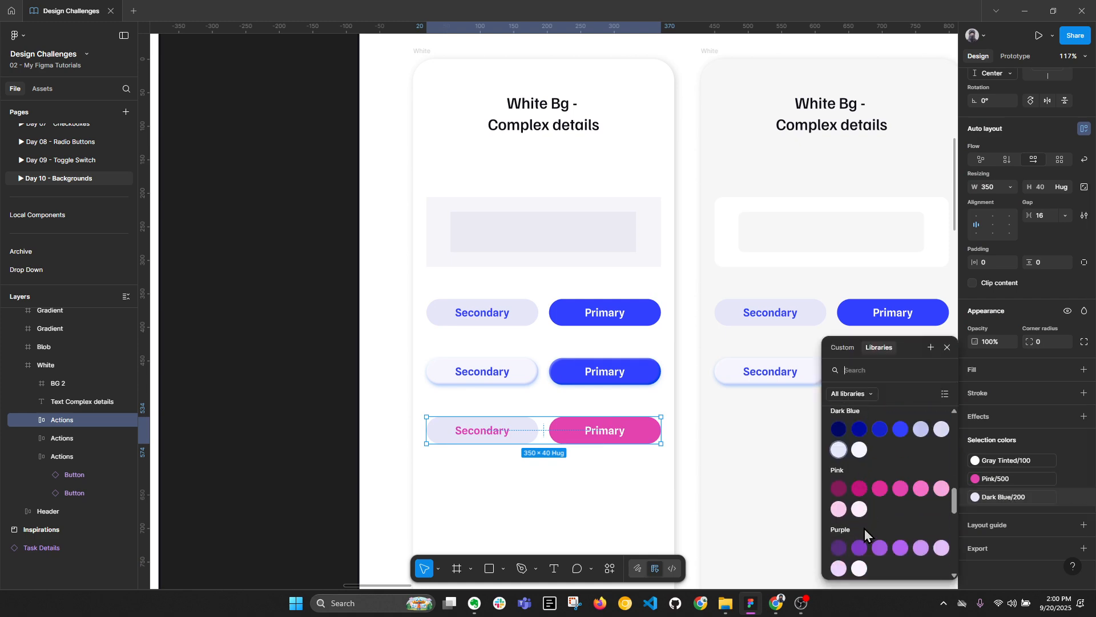
{"action": "left_click", "coordinate": [839, 509]}
{"action": "left_click", "coordinate": [521, 485]}
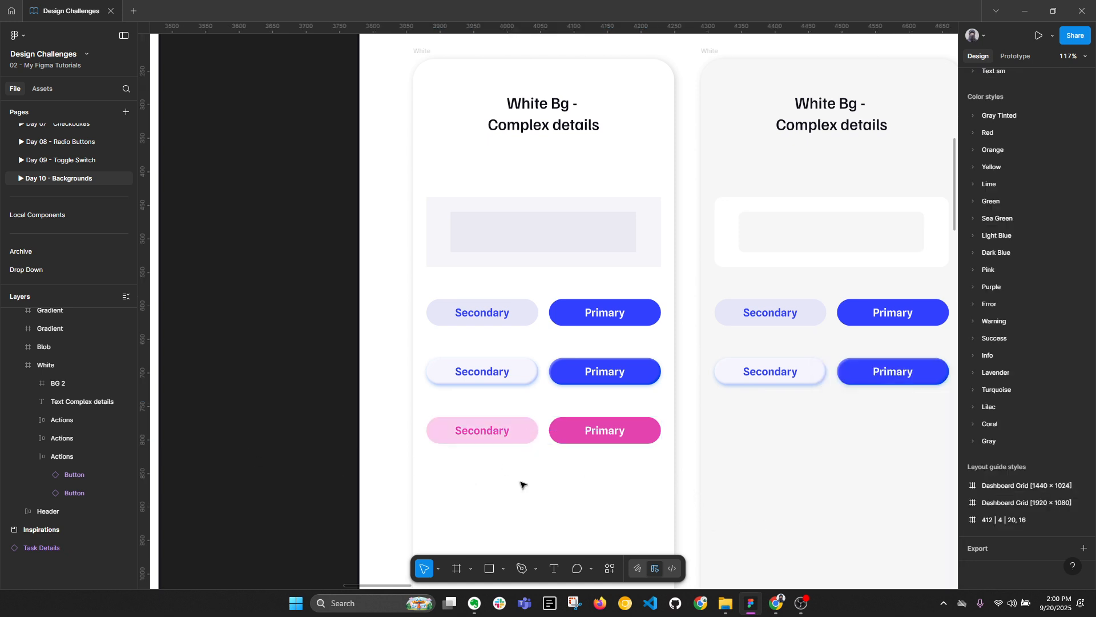
Try Pink/600 as the main color of the pink button row and undo the change.
{"action": "left_click", "coordinate": [595, 432]}
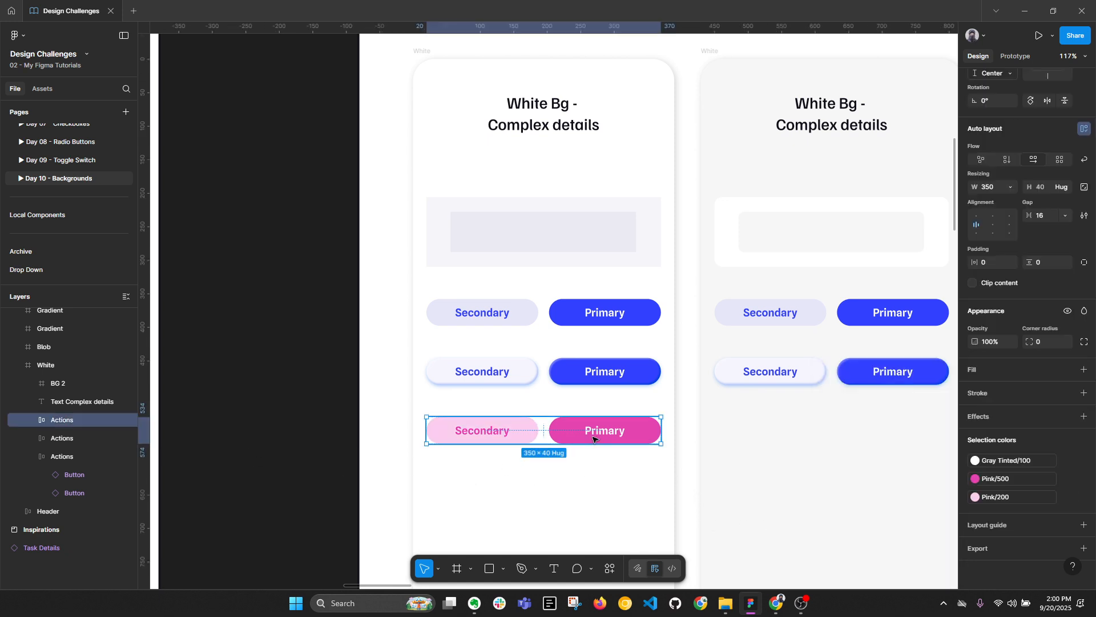
{"action": "left_click", "coordinate": [1005, 479]}
{"action": "left_click", "coordinate": [876, 509]}
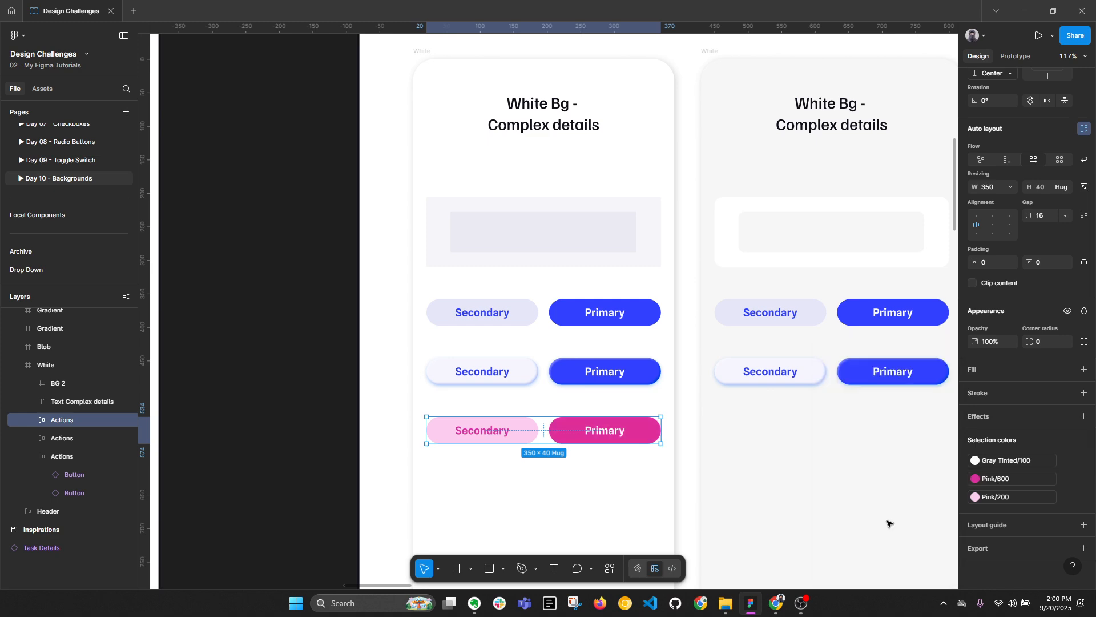
{"action": "key", "text": "ctrl+z"}
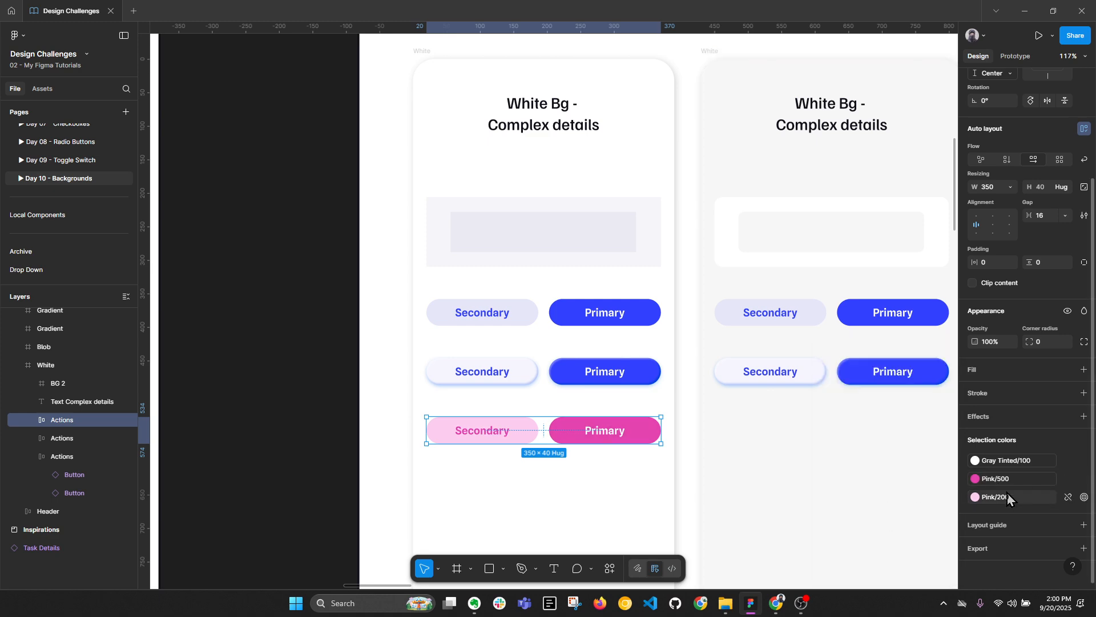
Try Gray Tinted/800 for the Primary label in the pink button row and undo the change.
{"action": "left_click", "coordinate": [1005, 461]}
{"action": "left_click", "coordinate": [838, 442]}
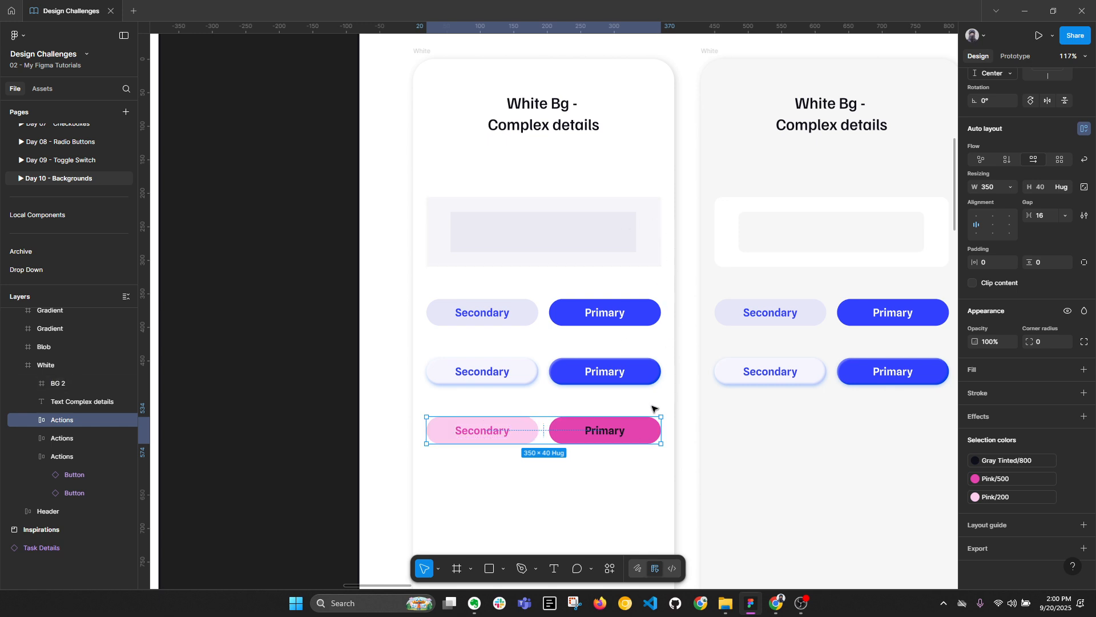
{"action": "key", "text": "ctrl+z"}
Collapse the expanded layers, select the first White frame and examine its three button rows up close.
{"action": "left_click", "coordinate": [293, 422]}
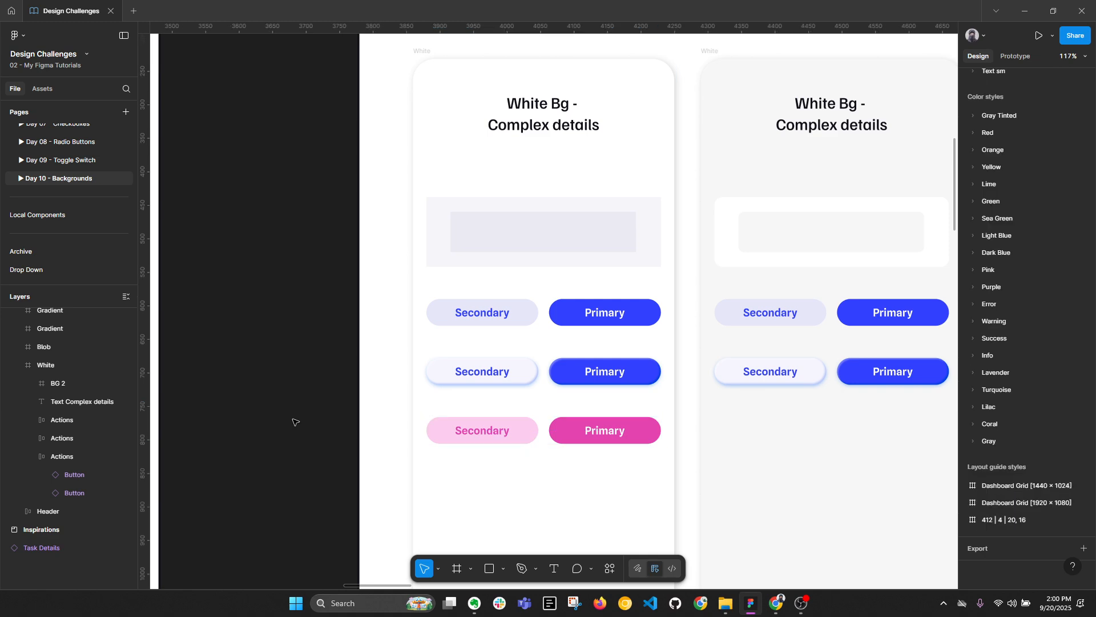
{"action": "key", "text": "alt+l"}
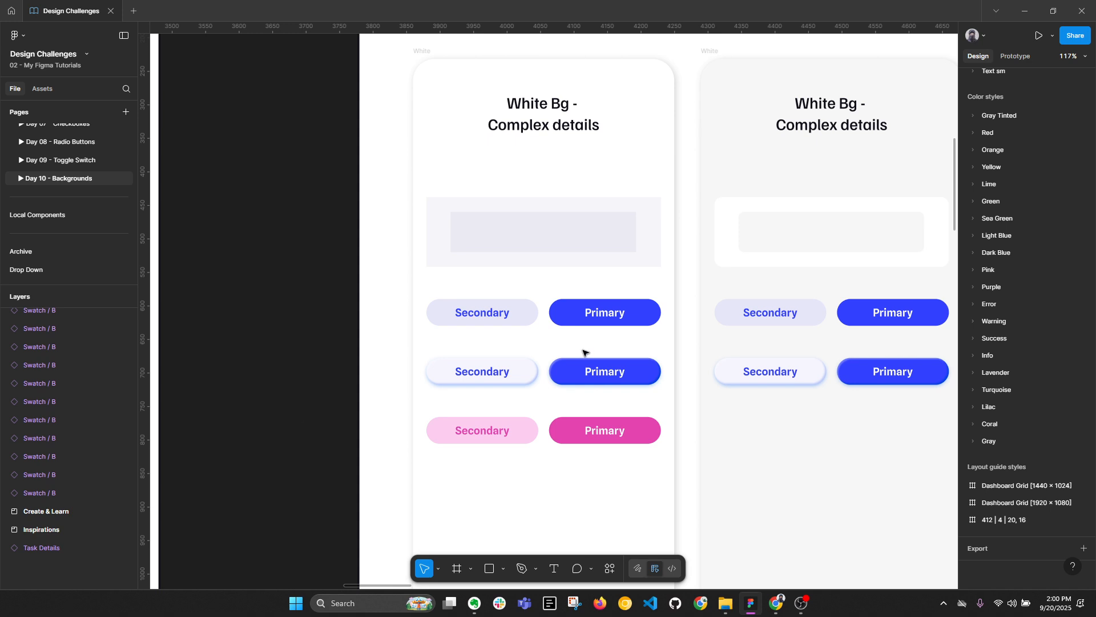
{"action": "left_click", "coordinate": [423, 52]}
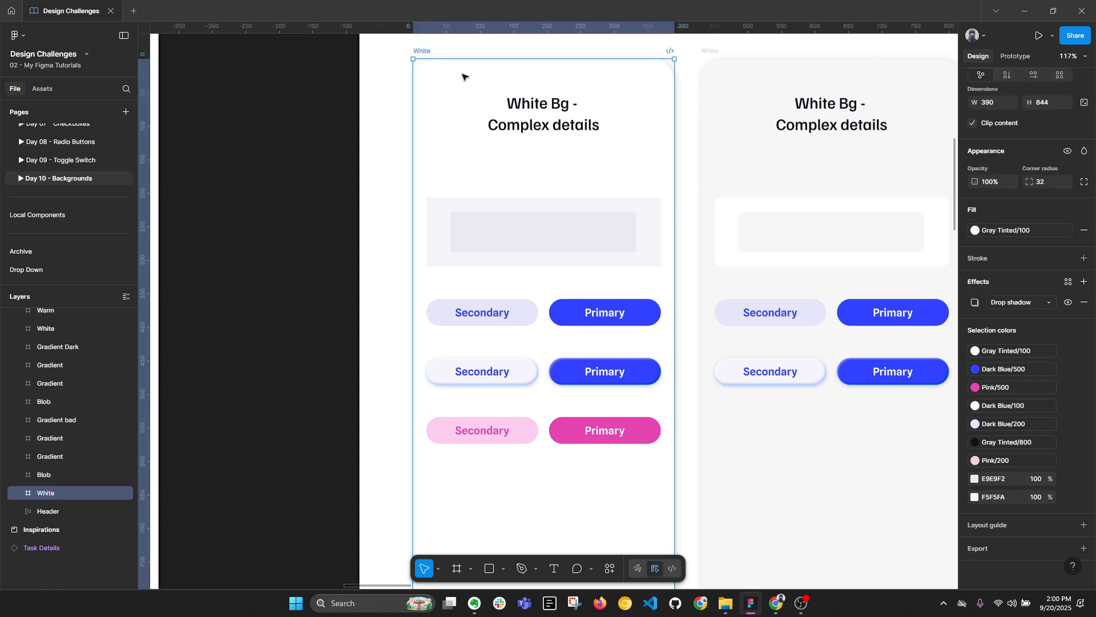
{"action": "scroll", "coordinate": [526, 375], "scroll_direction": "up", "scroll_amount": 5}
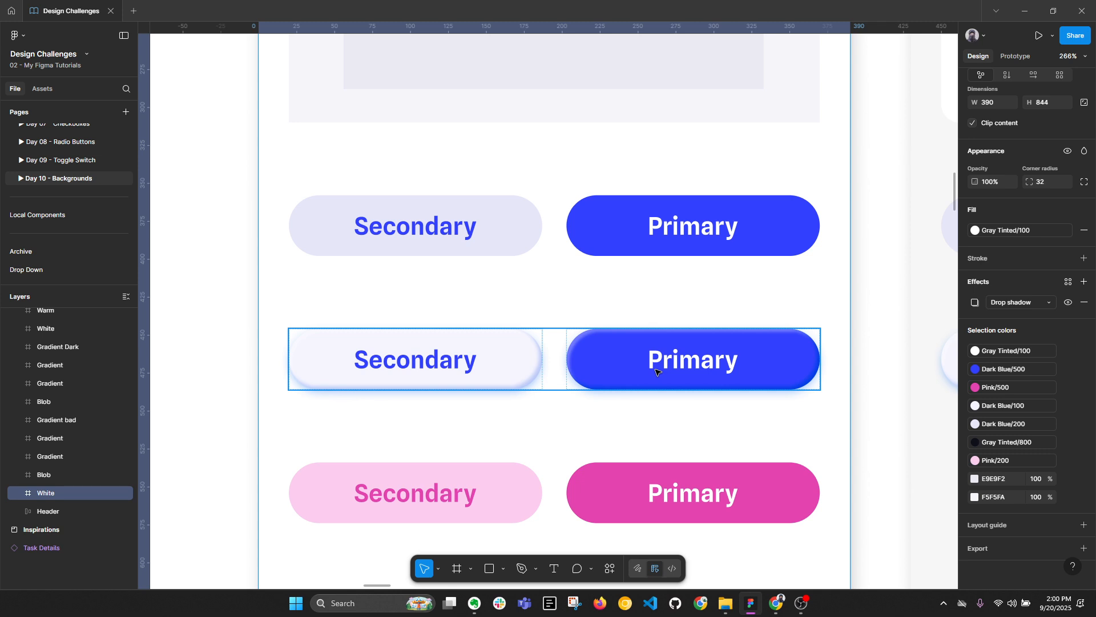
Examine the first White frame, including its button rows, gray box and the spacing around its title.
{"action": "scroll", "coordinate": [656, 372], "scroll_direction": "up", "scroll_amount": 1, "text": "ctrl"}
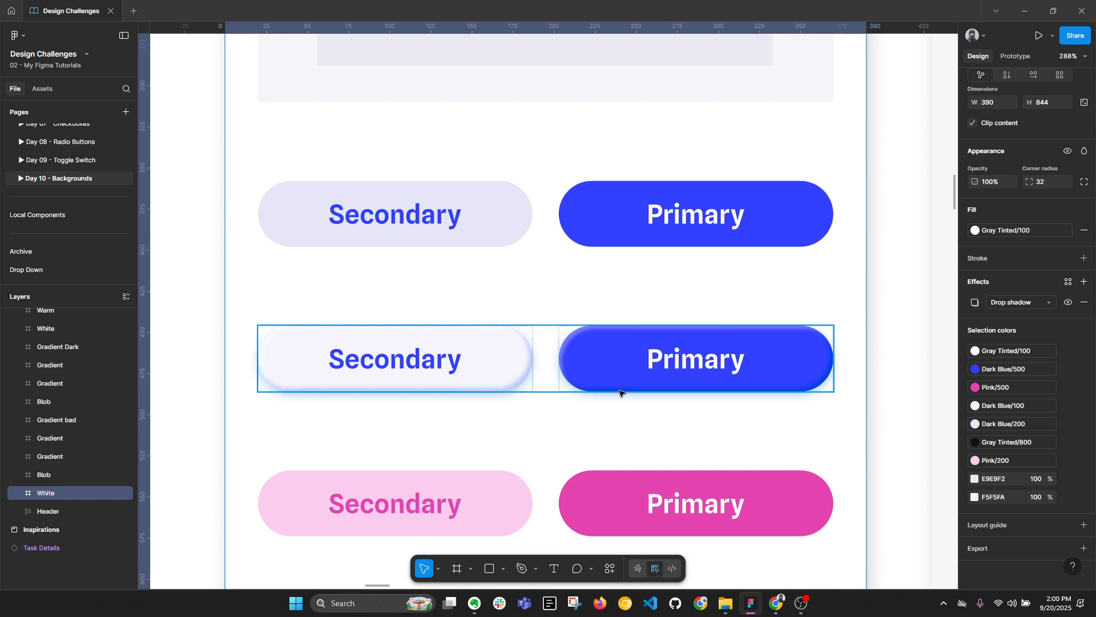
{"action": "scroll", "coordinate": [612, 382], "scroll_direction": "down", "scroll_amount": 5, "text": "ctrl"}
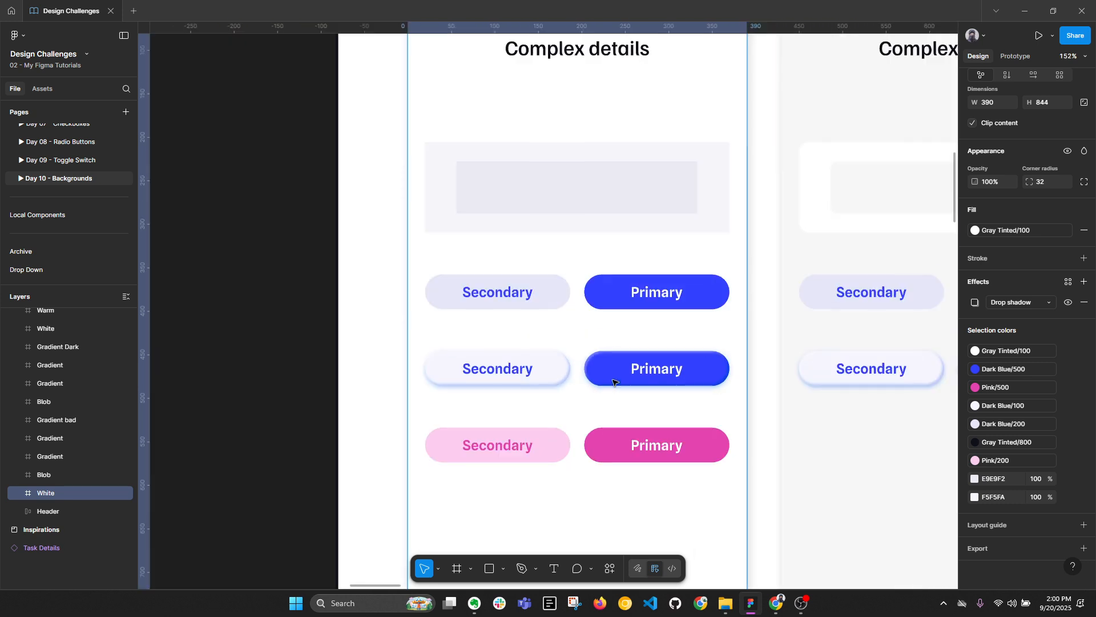
{"action": "left_click", "coordinate": [503, 156]}
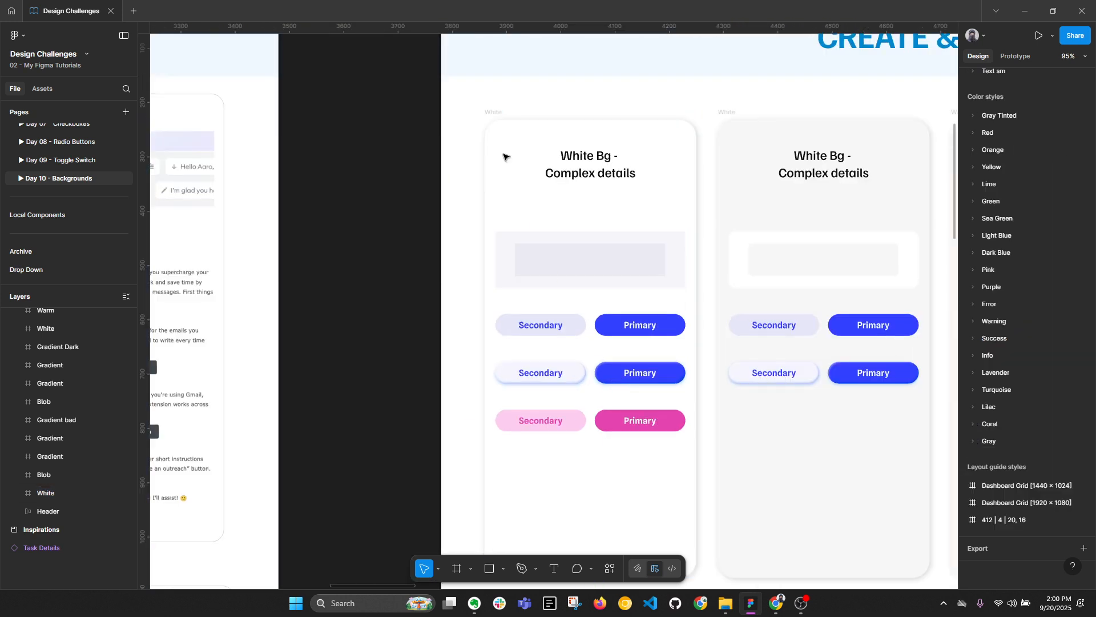
{"action": "key", "text": "alt+l"}
{"action": "left_click", "coordinate": [493, 112]}
{"action": "left_click_drag", "start_coordinate": [584, 120], "coordinate": [514, 110]}
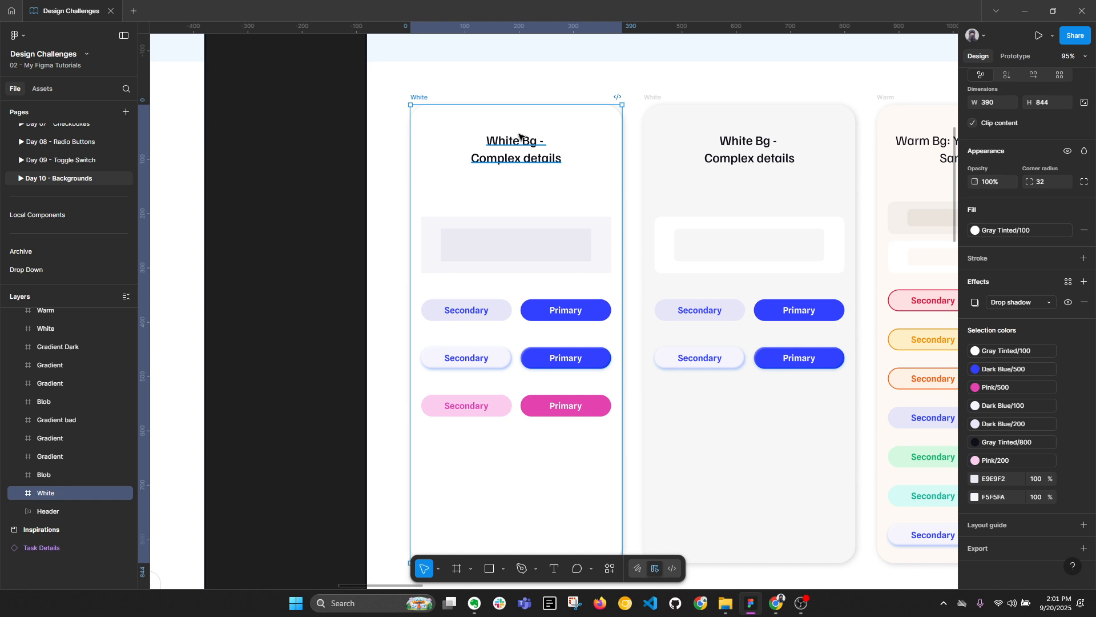
{"action": "key", "text": "alt"}
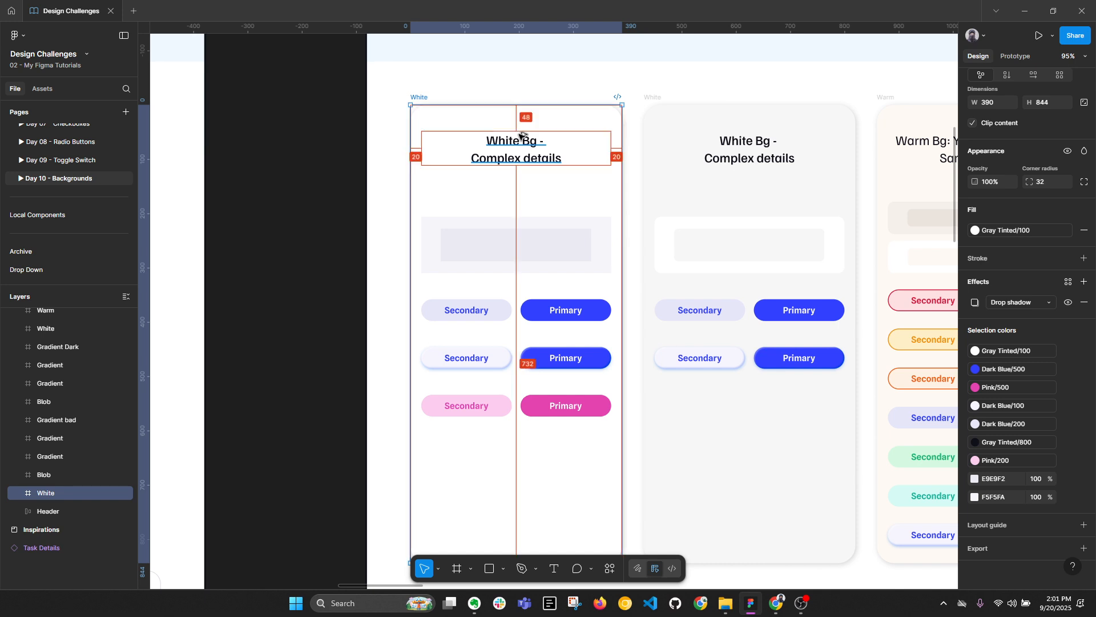
{"action": "left_click", "coordinate": [324, 162]}
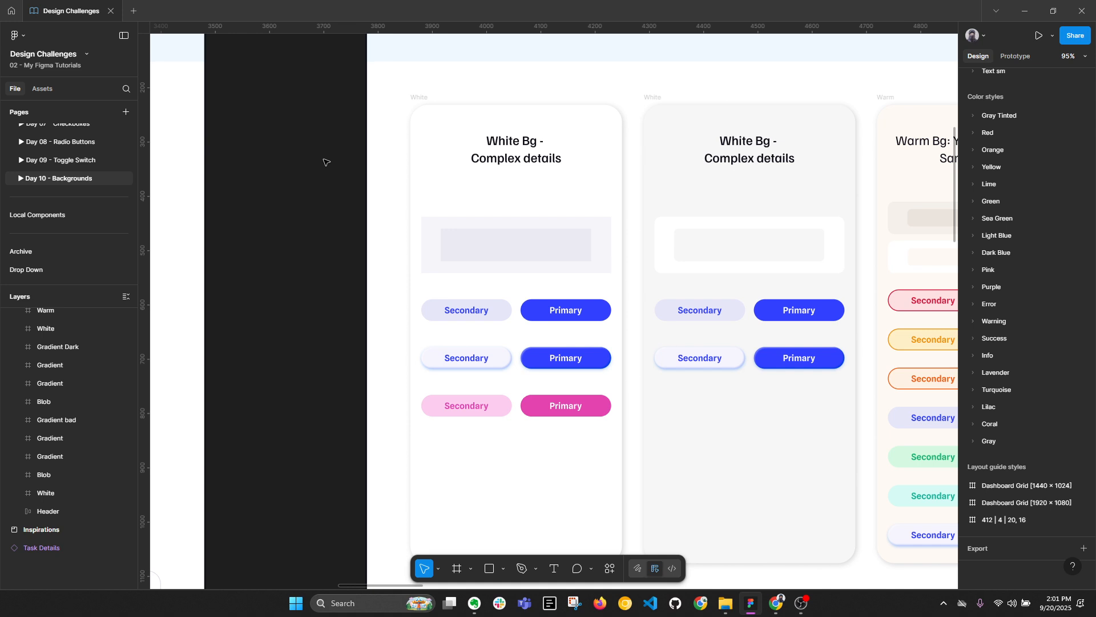
{"action": "left_click", "coordinate": [418, 97]}
{"action": "scroll", "coordinate": [457, 114], "scroll_direction": "down", "scroll_amount": 1}
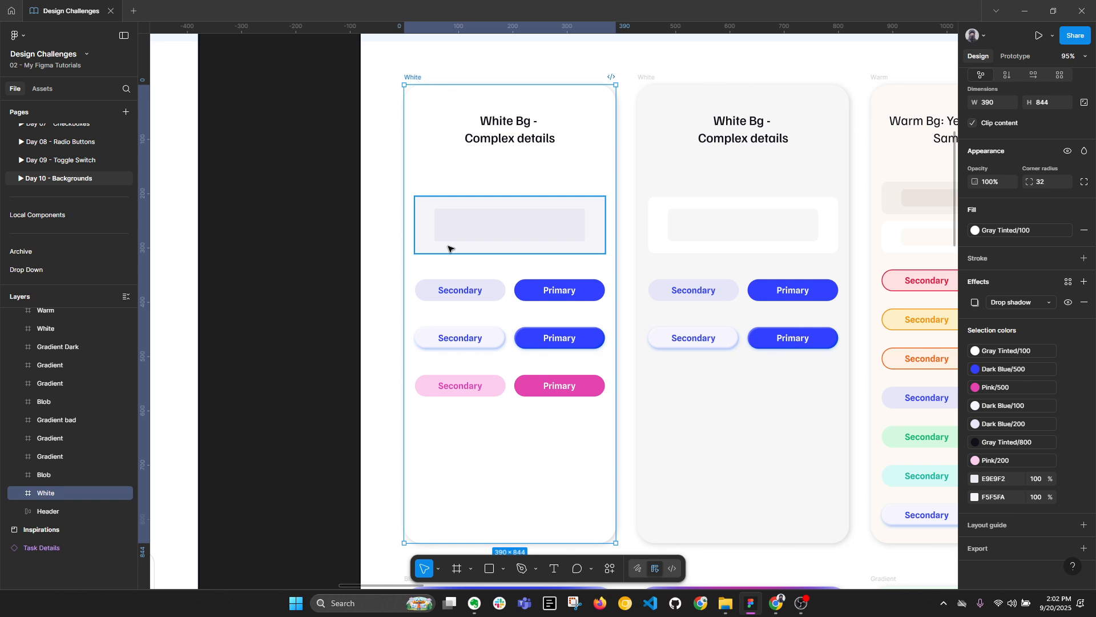
{"action": "scroll", "coordinate": [463, 171], "scroll_direction": "up", "scroll_amount": 2}
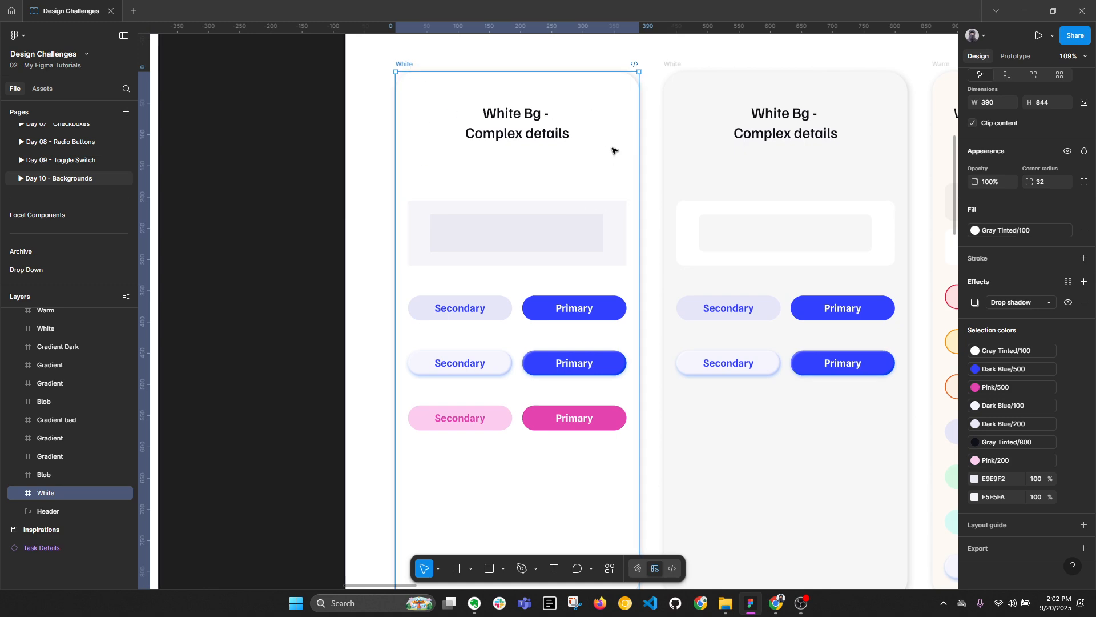
Duplicate the first White frame's gray box below the pink button row and set the copy's fill to FFFFFF.
{"action": "left_click", "coordinate": [617, 213]}
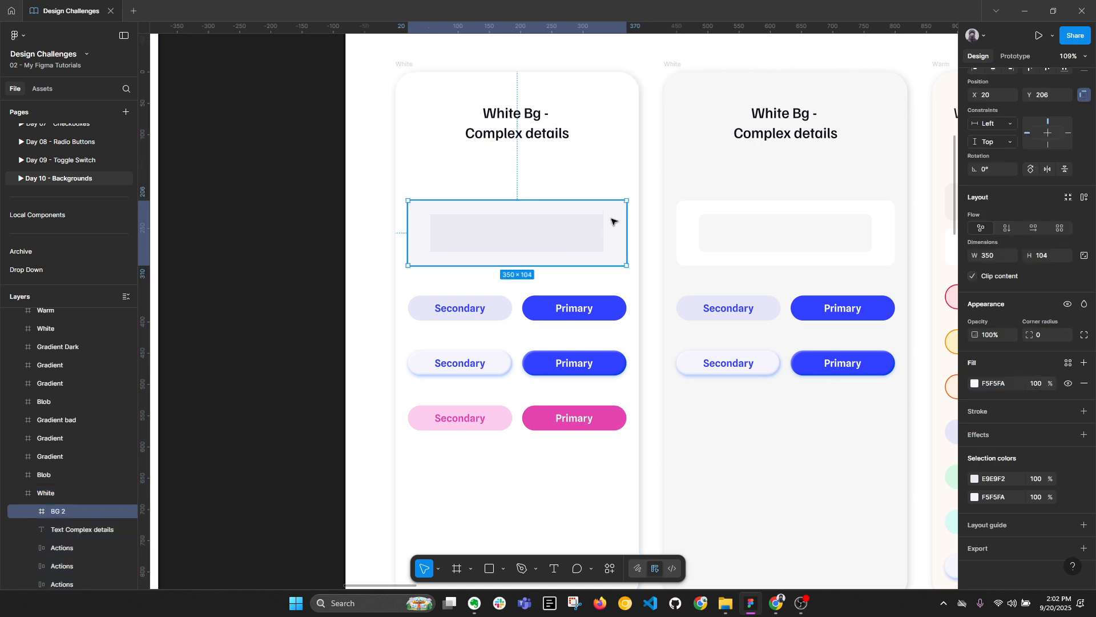
{"action": "scroll", "coordinate": [615, 234], "scroll_direction": "down", "scroll_amount": 3}
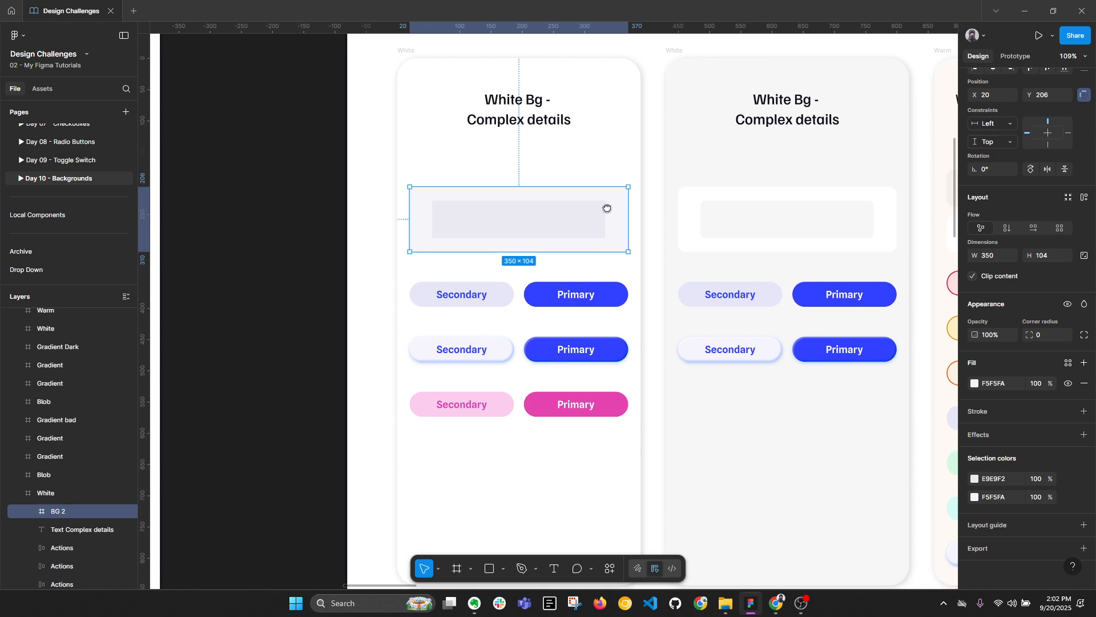
{"action": "left_click_drag", "start_coordinate": [617, 169], "coordinate": [626, 423]}
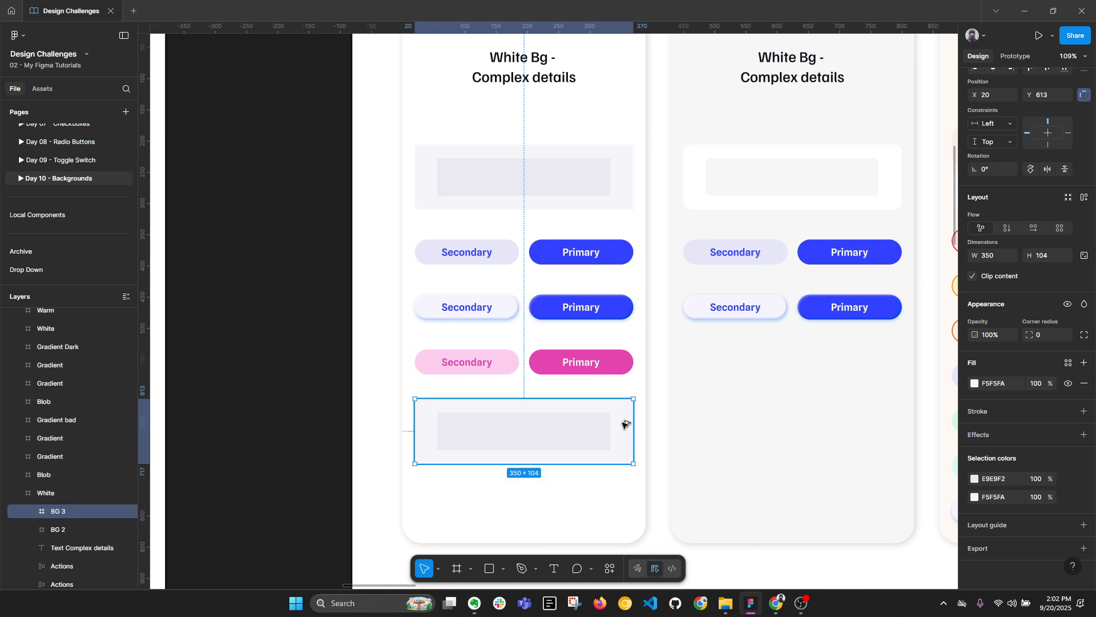
{"action": "left_click", "coordinate": [1009, 387]}
{"action": "type", "text": "ff"}
{"action": "key", "text": "Return"}
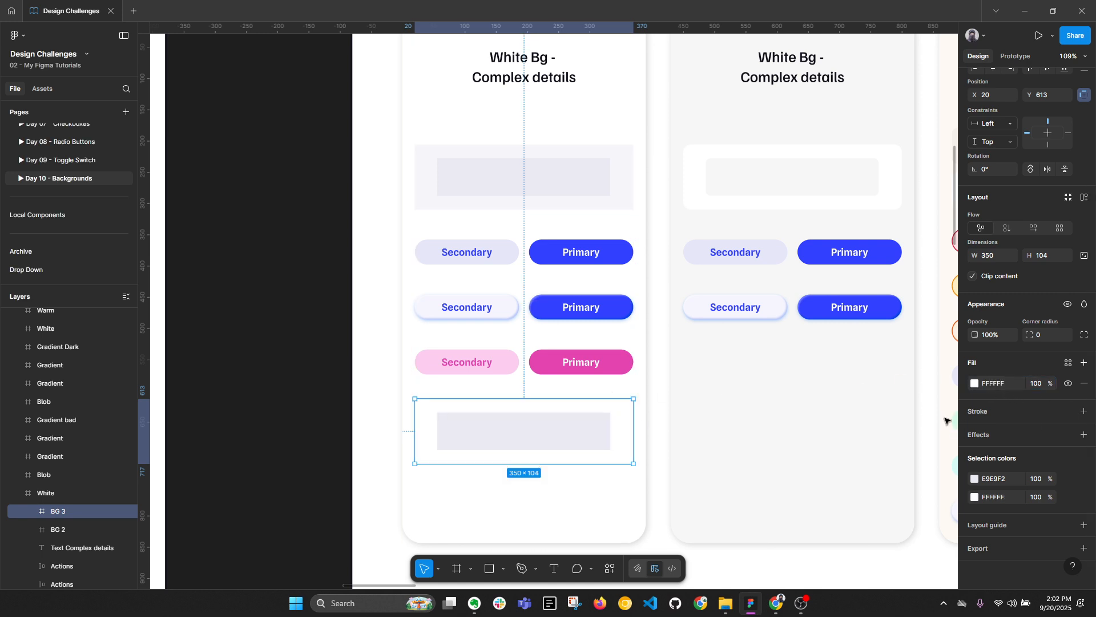
Add a Gray Tinted/400 stroke to the copied white box and inspect its outline against the background.
{"action": "left_click", "coordinate": [1084, 411]}
{"action": "left_click", "coordinate": [1067, 412]}
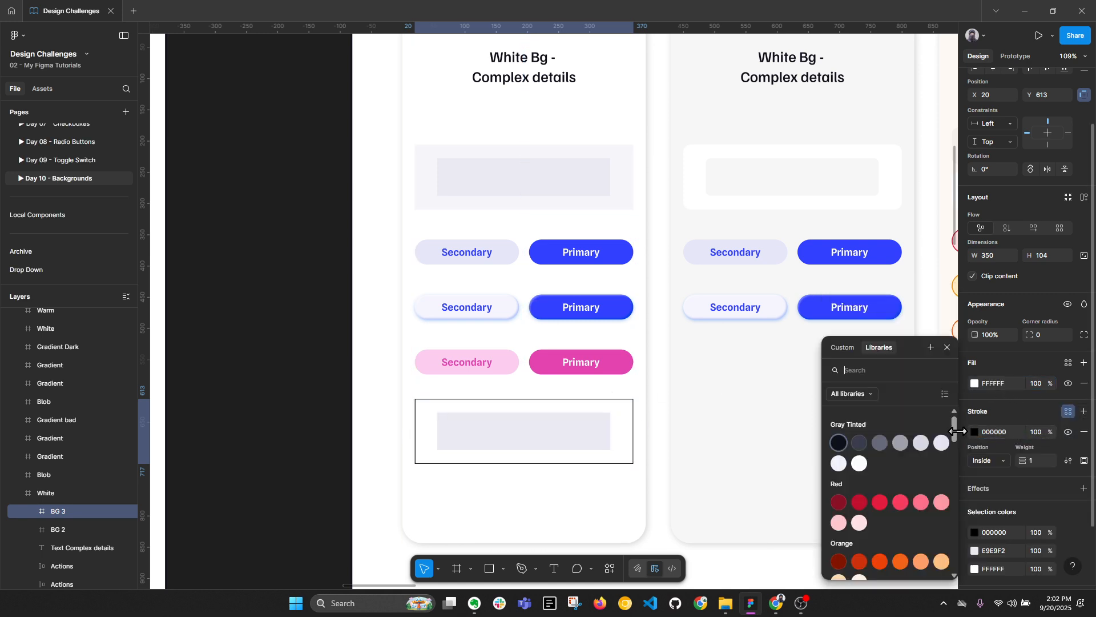
{"action": "left_click", "coordinate": [921, 443]}
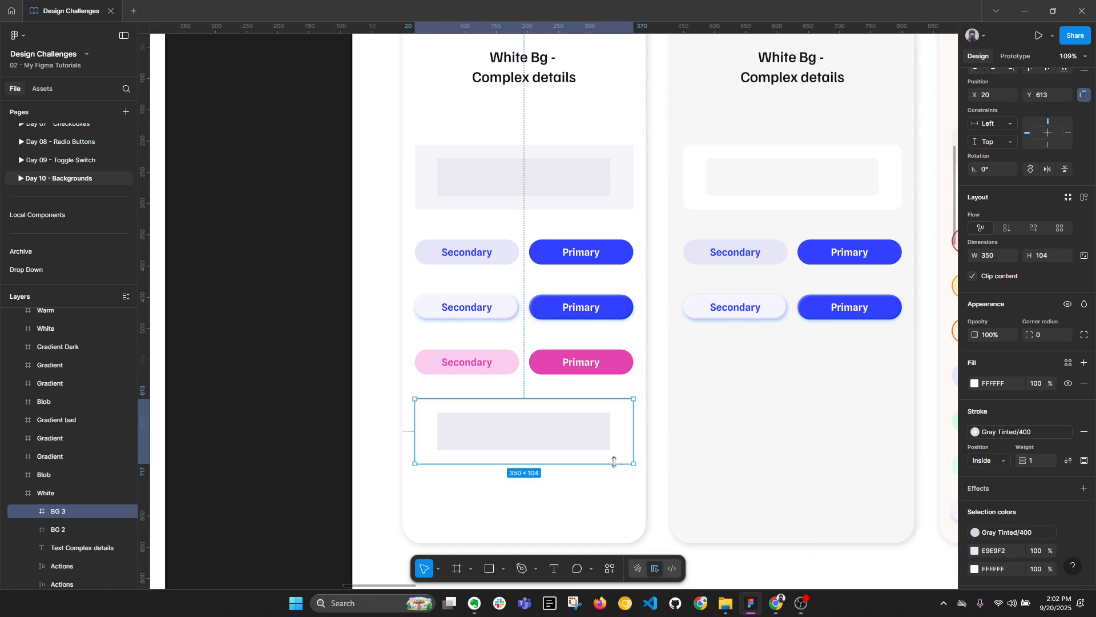
{"action": "scroll", "coordinate": [628, 457], "scroll_direction": "up", "scroll_amount": 5}
{"action": "left_click", "coordinate": [679, 445]}
{"action": "scroll", "coordinate": [613, 438], "scroll_direction": "down", "scroll_amount": 1}
{"action": "scroll", "coordinate": [614, 438], "scroll_direction": "left", "scroll_amount": 1}
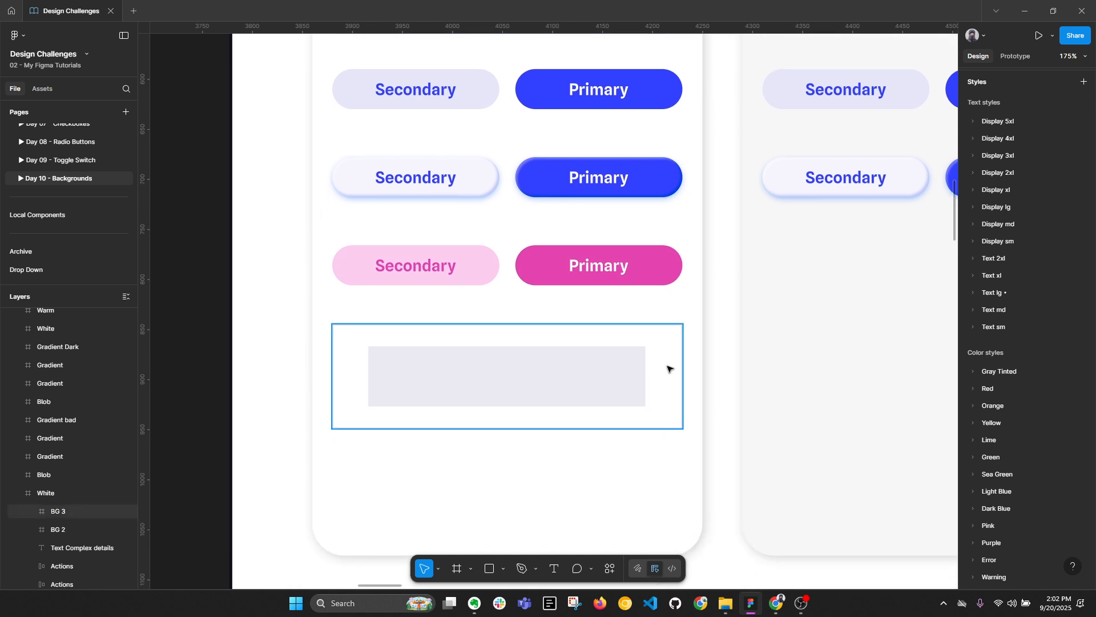
Delete the inner rectangle from the outlined white box and reduce the box's height to 45.
{"action": "left_click", "coordinate": [578, 367]}
{"action": "key", "text": "Delete"}
{"action": "left_click", "coordinate": [577, 369]}
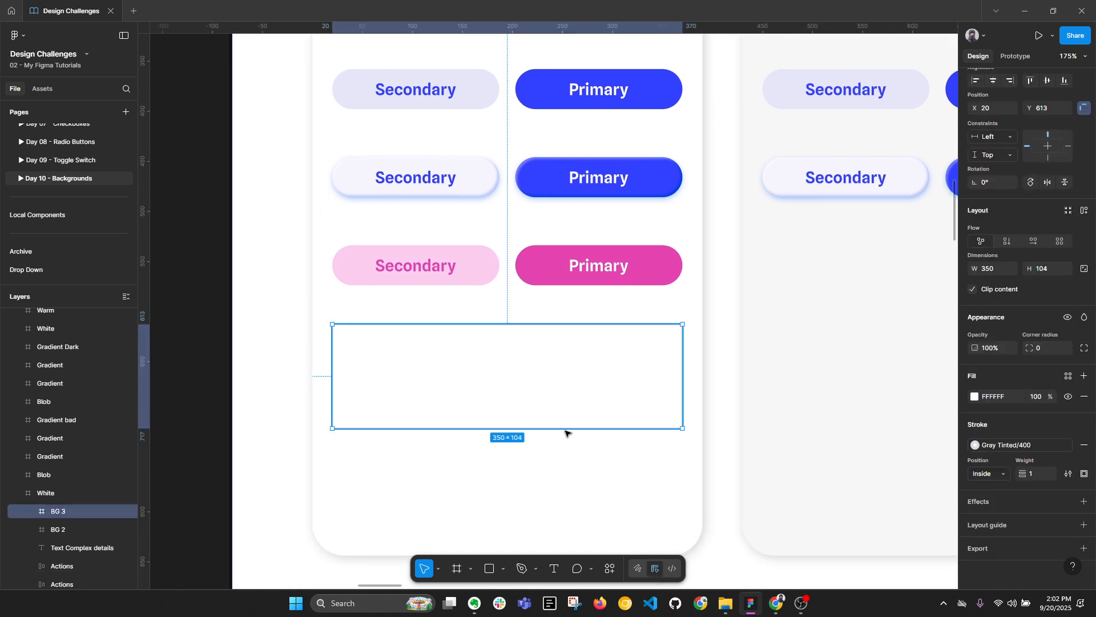
{"action": "left_click_drag", "start_coordinate": [548, 428], "coordinate": [553, 367]}
{"action": "key", "text": "alt+l"}
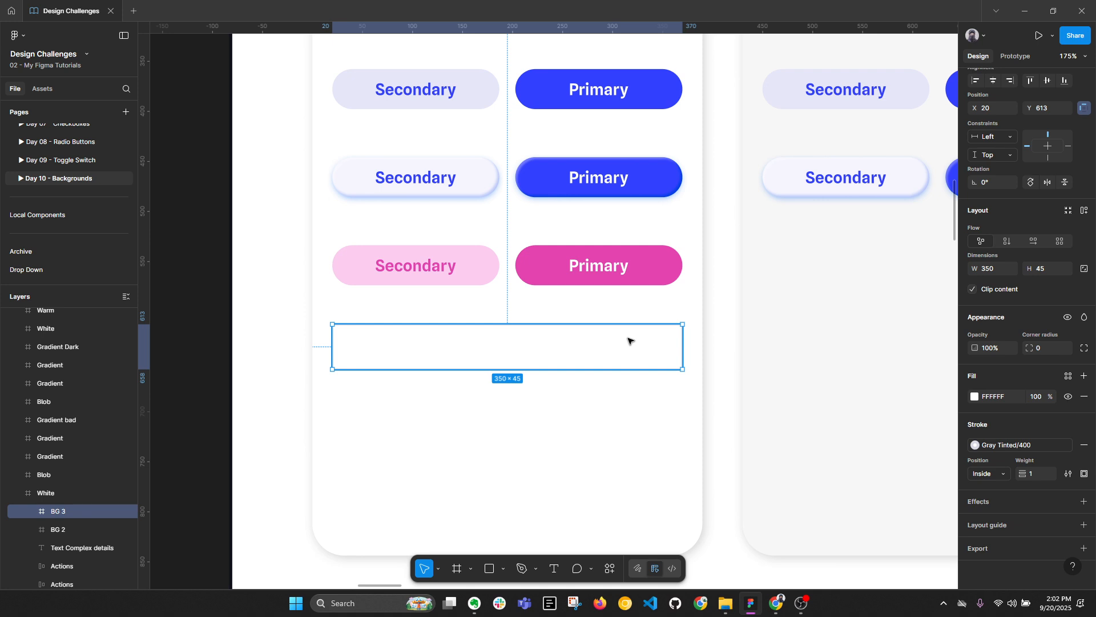
Duplicate the outlined box 18 below itself, resize the copy to 170 × 133, and place a second copy beside it at X 200.
{"action": "left_click_drag", "start_coordinate": [590, 352], "coordinate": [590, 411]}
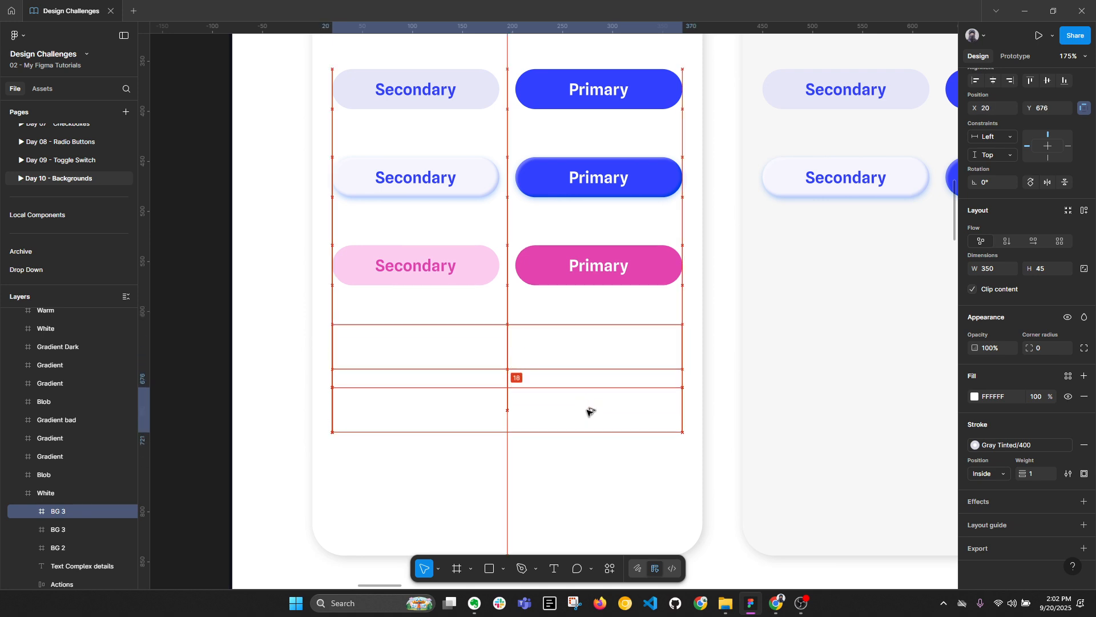
{"action": "left_click_drag", "start_coordinate": [669, 408], "coordinate": [432, 519]}
{"action": "left_click_drag", "start_coordinate": [429, 436], "coordinate": [559, 430]}
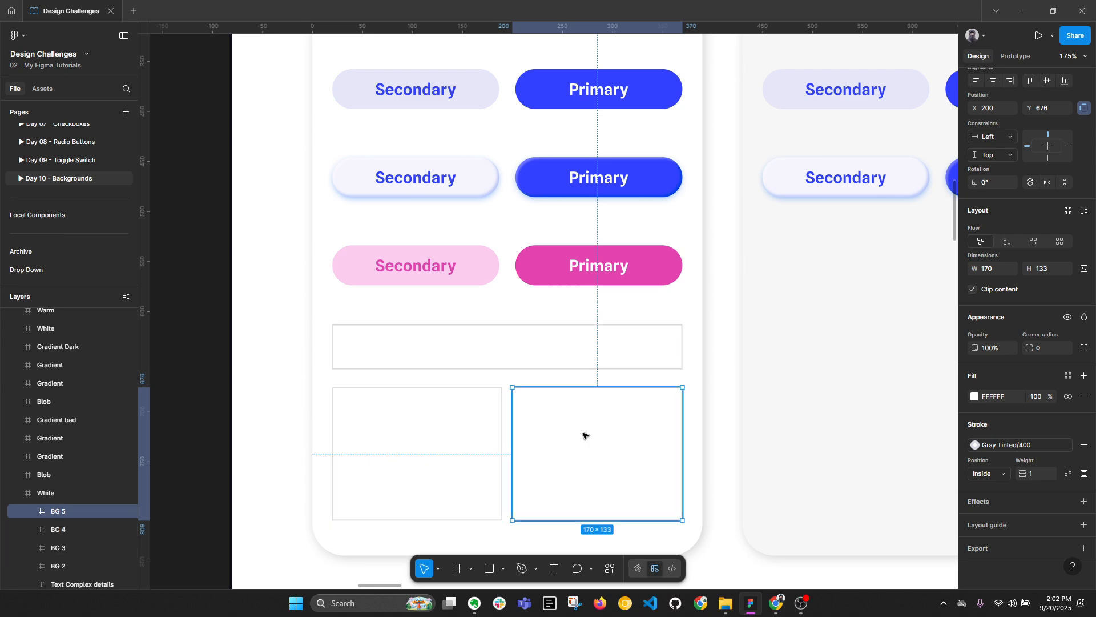
Replace the stroke on all three white boxes with a drop shadow that has a Y offset of 2.
{"action": "left_click", "coordinate": [521, 359], "text": "shift"}
{"action": "left_click", "coordinate": [480, 419], "text": "shift"}
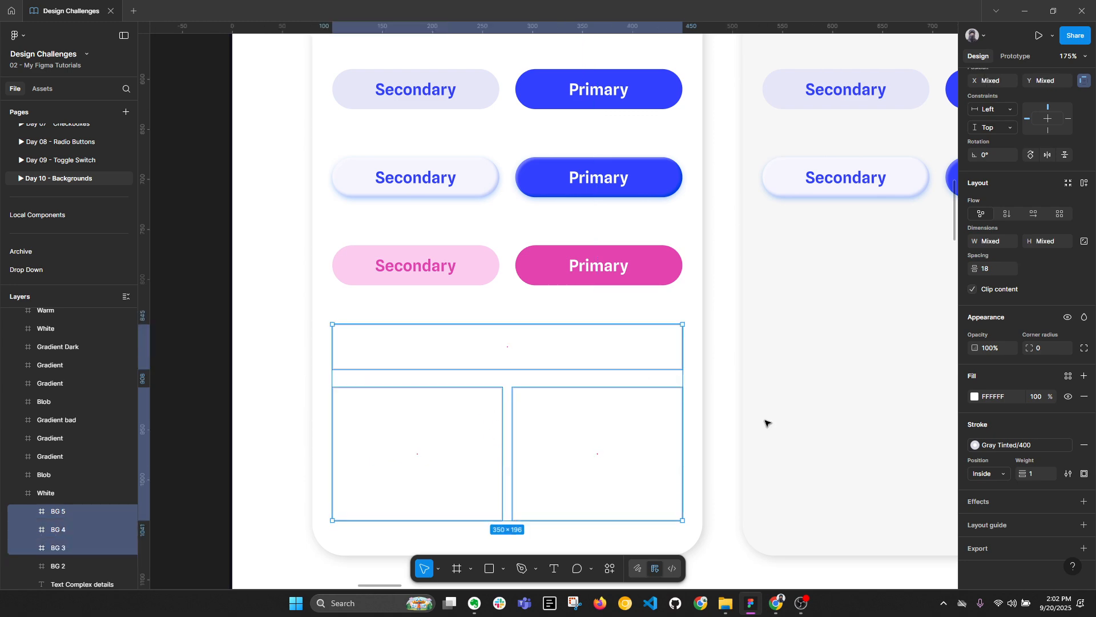
{"action": "left_click", "coordinate": [1084, 445]}
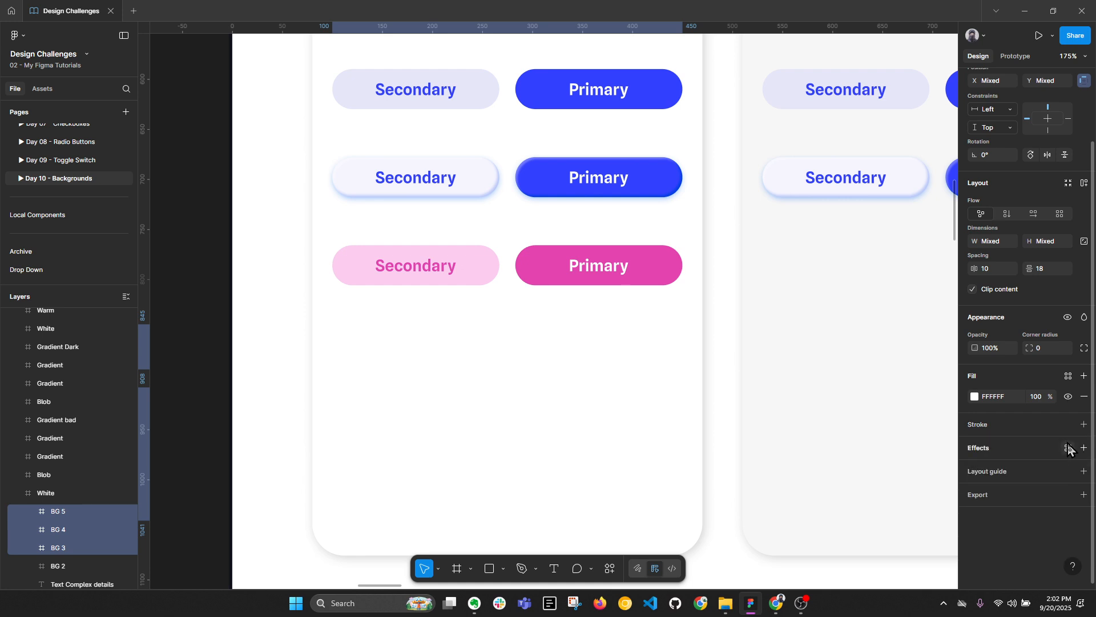
{"action": "left_click", "coordinate": [1085, 448]}
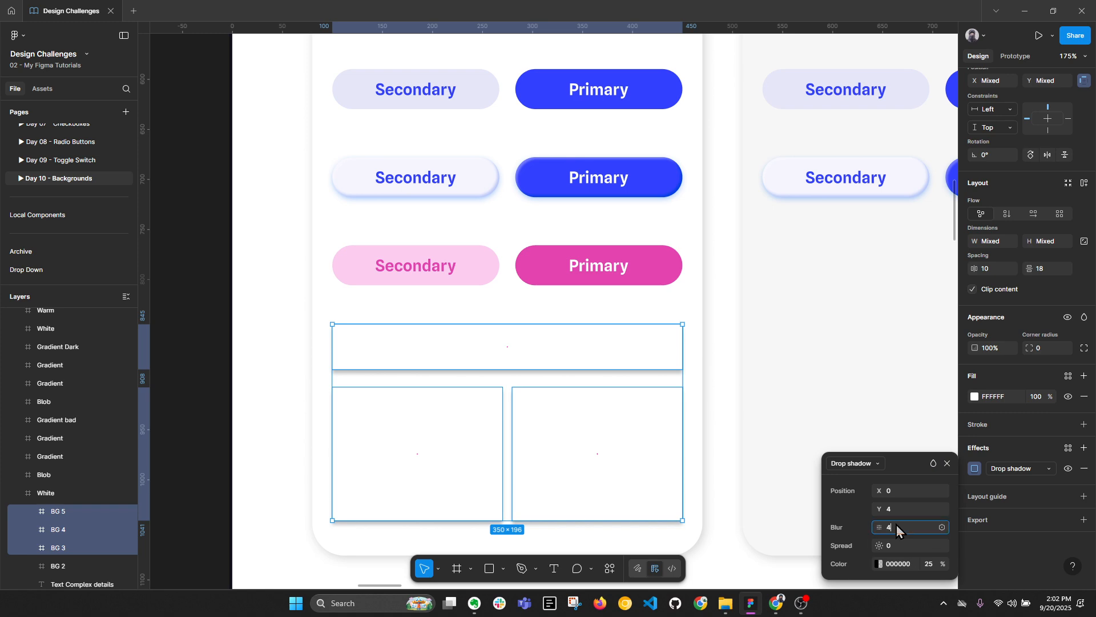
{"action": "left_click", "coordinate": [895, 509]}
{"action": "type", "text": "2"}
{"action": "left_click", "coordinate": [931, 563]}
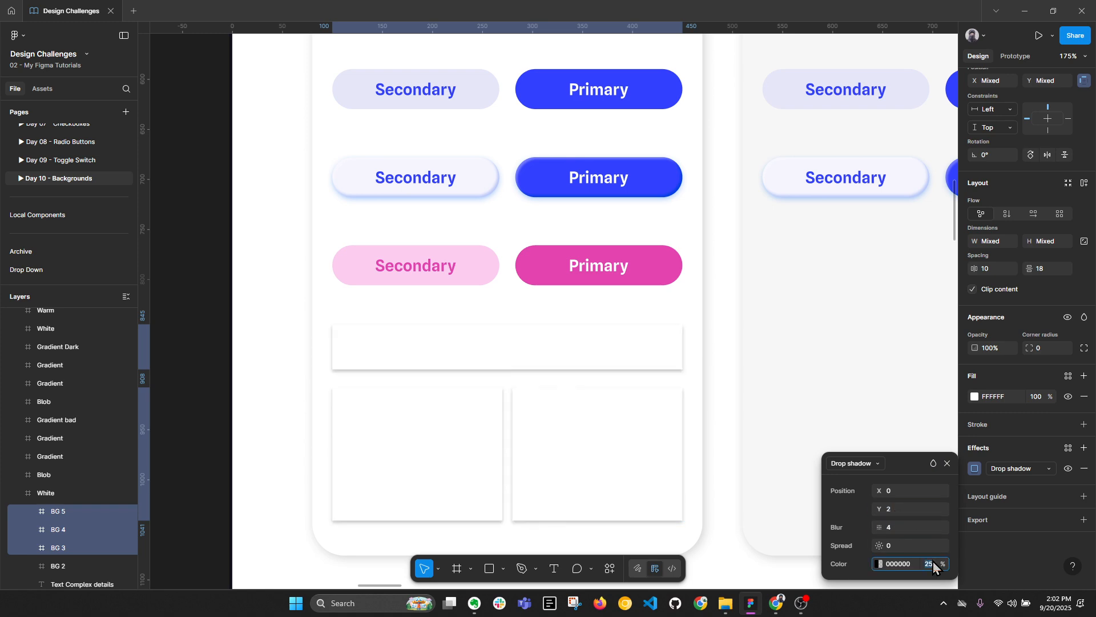
{"action": "left_click", "coordinate": [817, 443]}
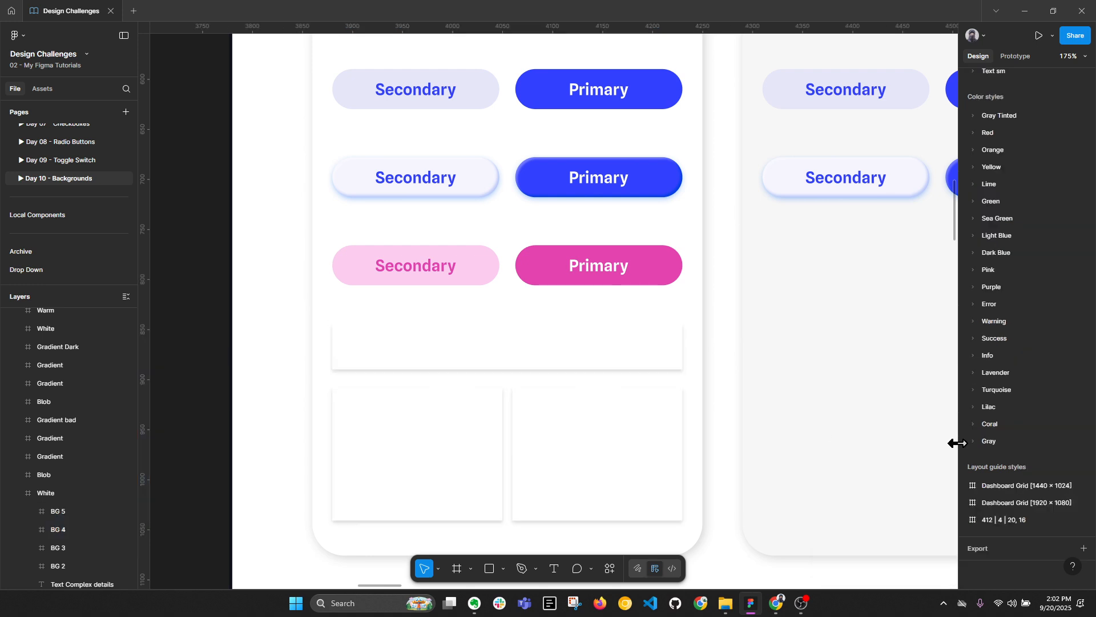
Delete the three shadowed white boxes from the first White frame.
{"action": "left_click", "coordinate": [646, 429]}
{"action": "left_click", "coordinate": [462, 447], "text": "shift"}
{"action": "left_click", "coordinate": [506, 357], "text": "shift"}
{"action": "key", "text": "Delete"}
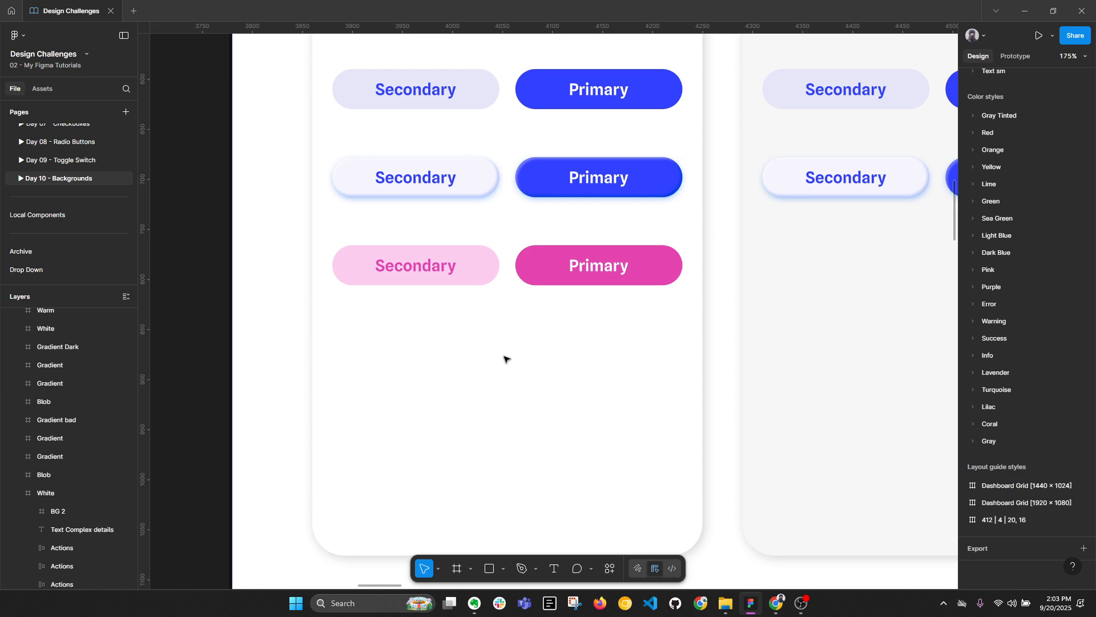
Compare the first White frame's background fill with the fill of the gray detail box inside it.
{"action": "scroll", "coordinate": [504, 356], "scroll_direction": "down", "scroll_amount": 4}
{"action": "left_click_drag", "start_coordinate": [575, 163], "coordinate": [575, 243]}
{"action": "scroll", "coordinate": [557, 183], "scroll_direction": "up", "scroll_amount": 3}
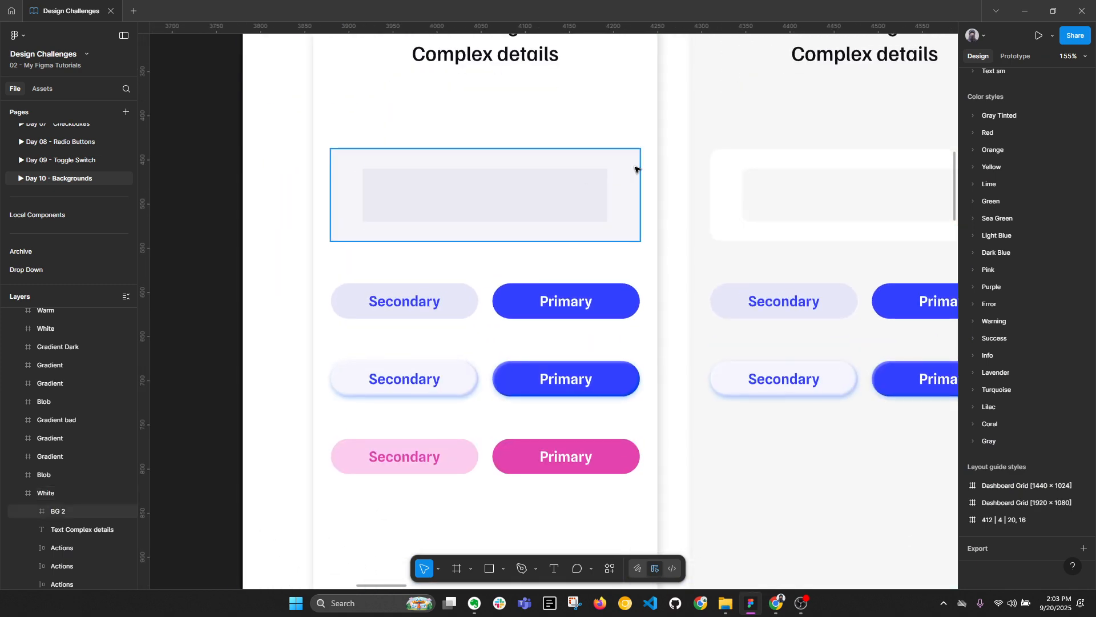
{"action": "left_click", "coordinate": [636, 169]}
{"action": "scroll", "coordinate": [624, 247], "scroll_direction": "up", "scroll_amount": 3}
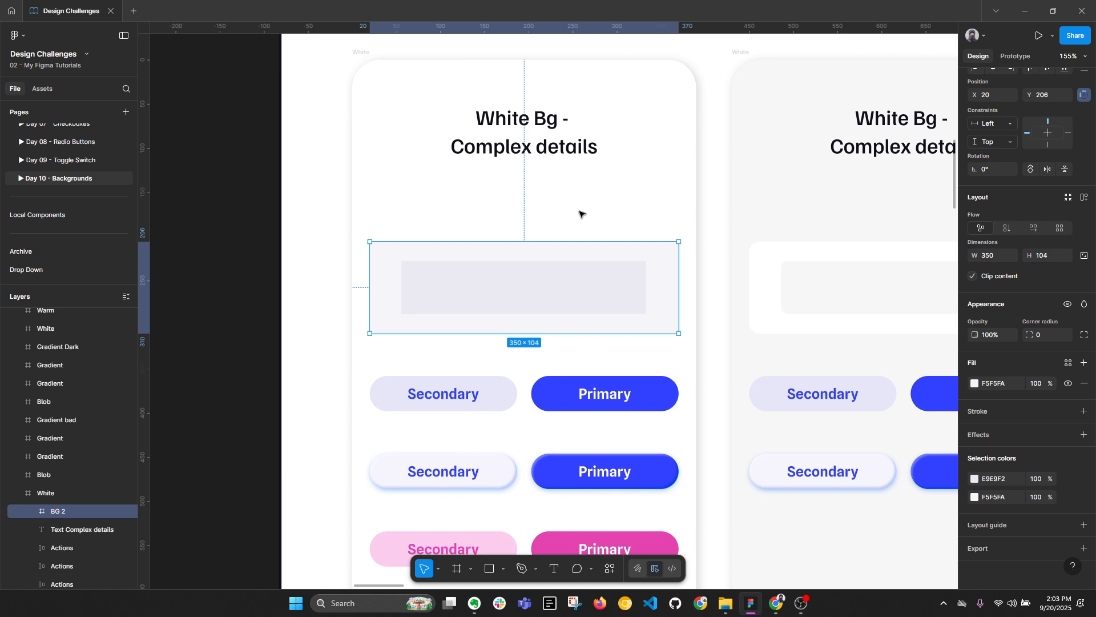
{"action": "key", "text": "alt"}
{"action": "left_click", "coordinate": [361, 59]}
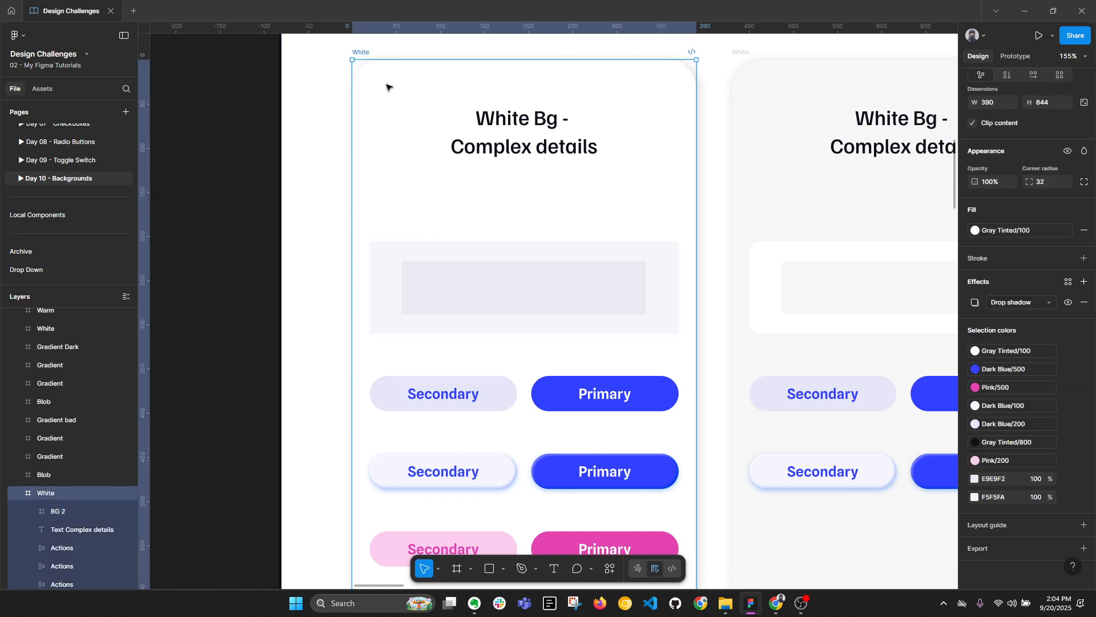
{"action": "left_click", "coordinate": [435, 251]}
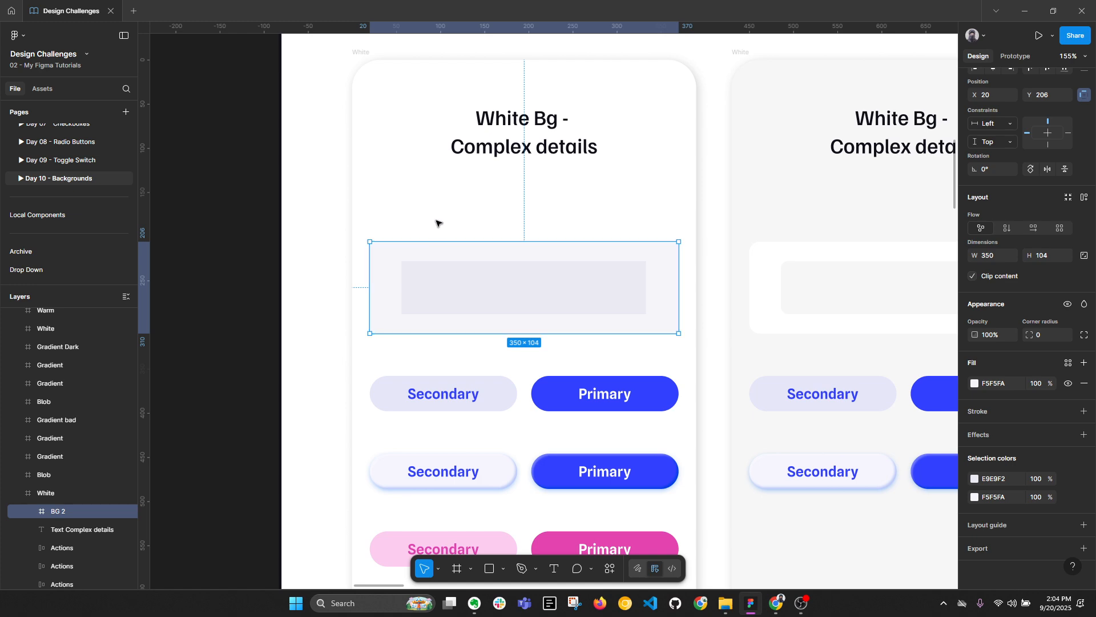
{"action": "left_click", "coordinate": [328, 175]}
{"action": "scroll", "coordinate": [328, 173], "scroll_direction": "down", "scroll_amount": 2}
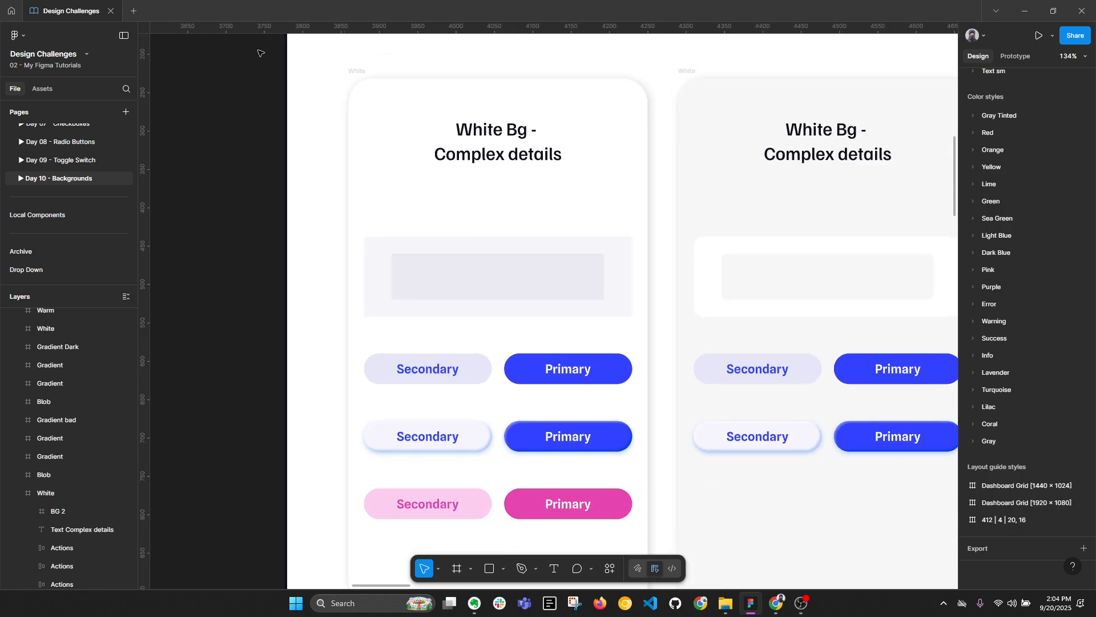
{"action": "left_click_drag", "start_coordinate": [253, 54], "coordinate": [426, 206]}
{"action": "left_click", "coordinate": [356, 71]}
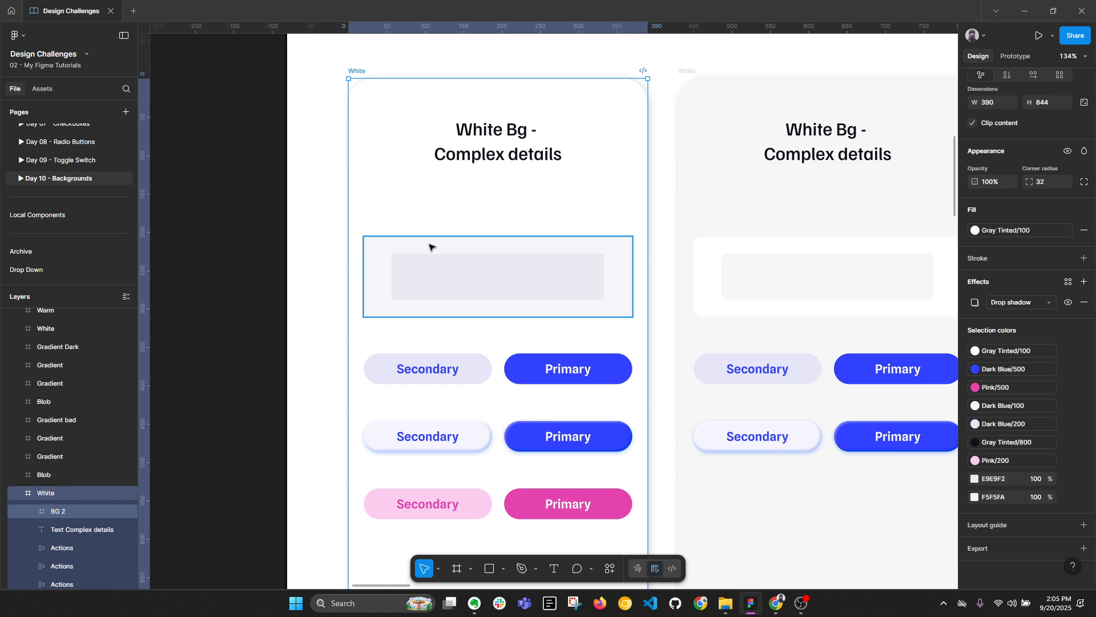
Inspect the background fill of the second White frame and the fill of the white detail box inside it.
{"action": "left_click", "coordinate": [693, 77]}
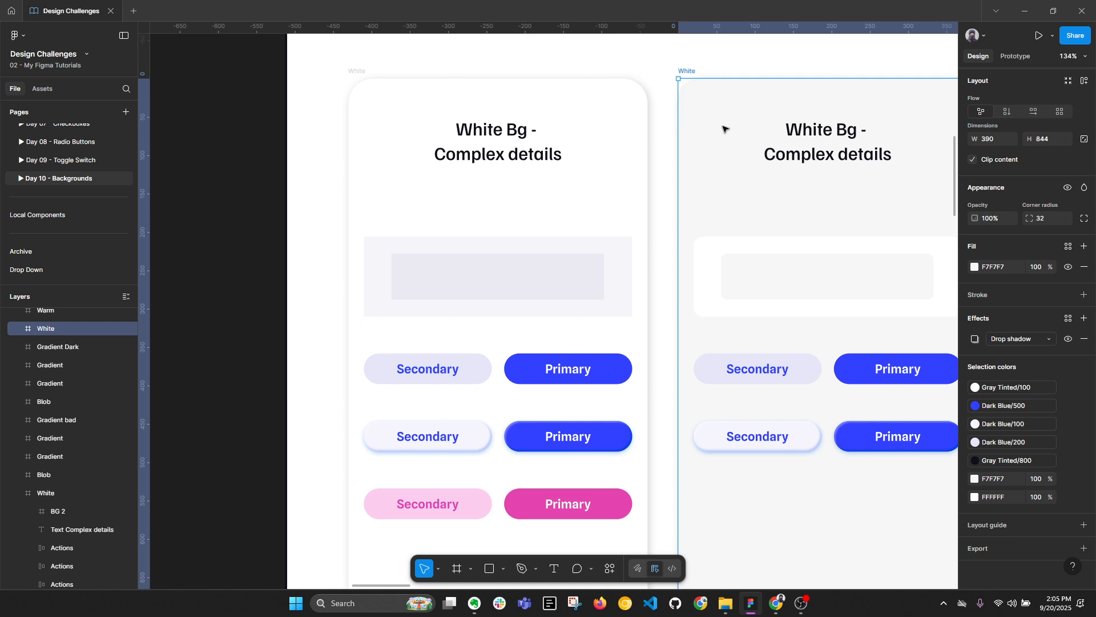
{"action": "left_click", "coordinate": [742, 247]}
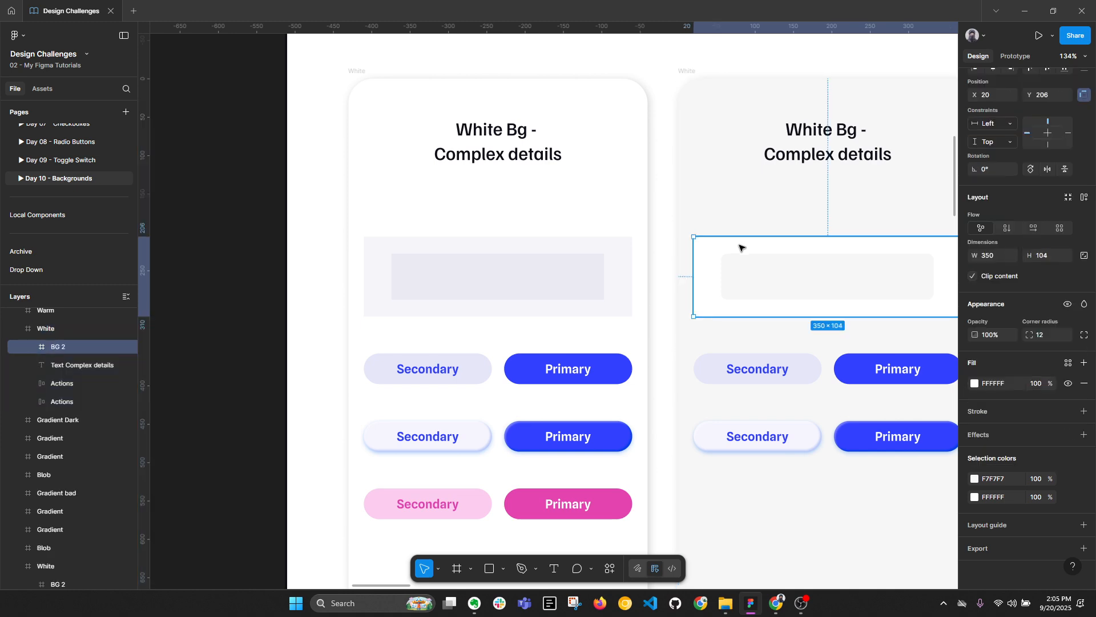
{"action": "left_click", "coordinate": [691, 75]}
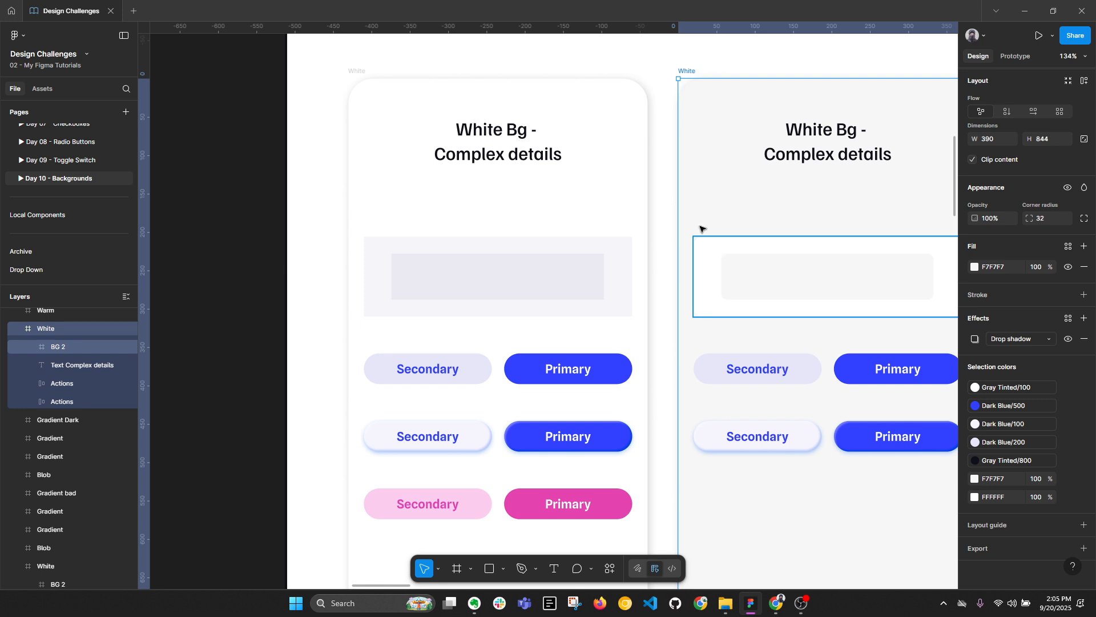
{"action": "scroll", "coordinate": [676, 173], "scroll_direction": "right", "scroll_amount": 4}
{"action": "scroll", "coordinate": [634, 194], "scroll_direction": "left", "scroll_amount": 3}
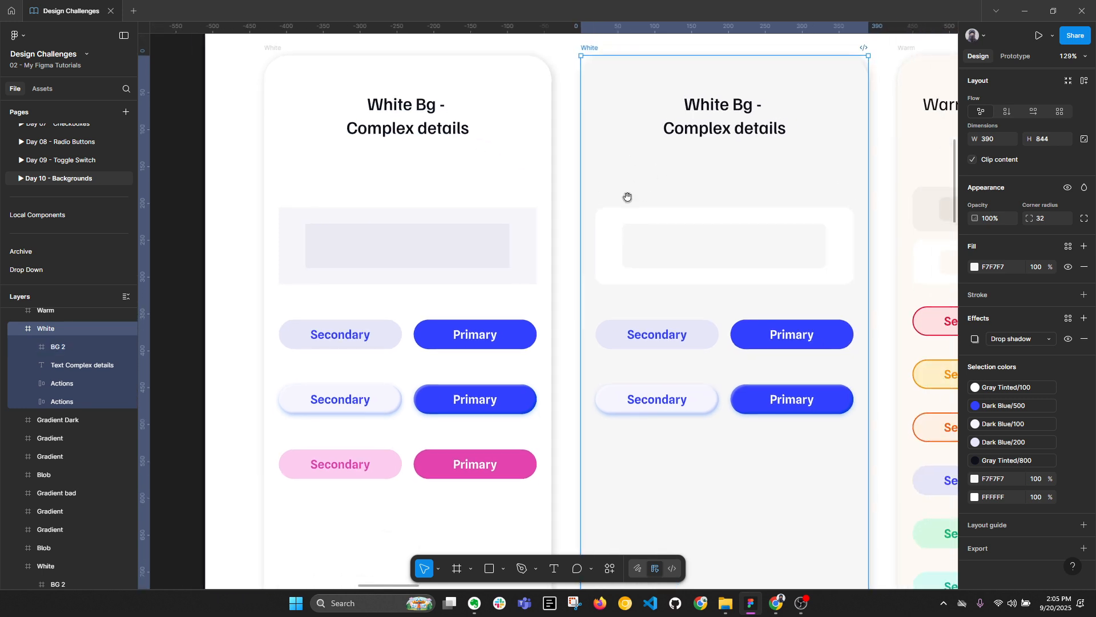
Add "Recessed" as a third line to the title of the first White frame.
{"action": "double_click", "coordinate": [320, 47]}
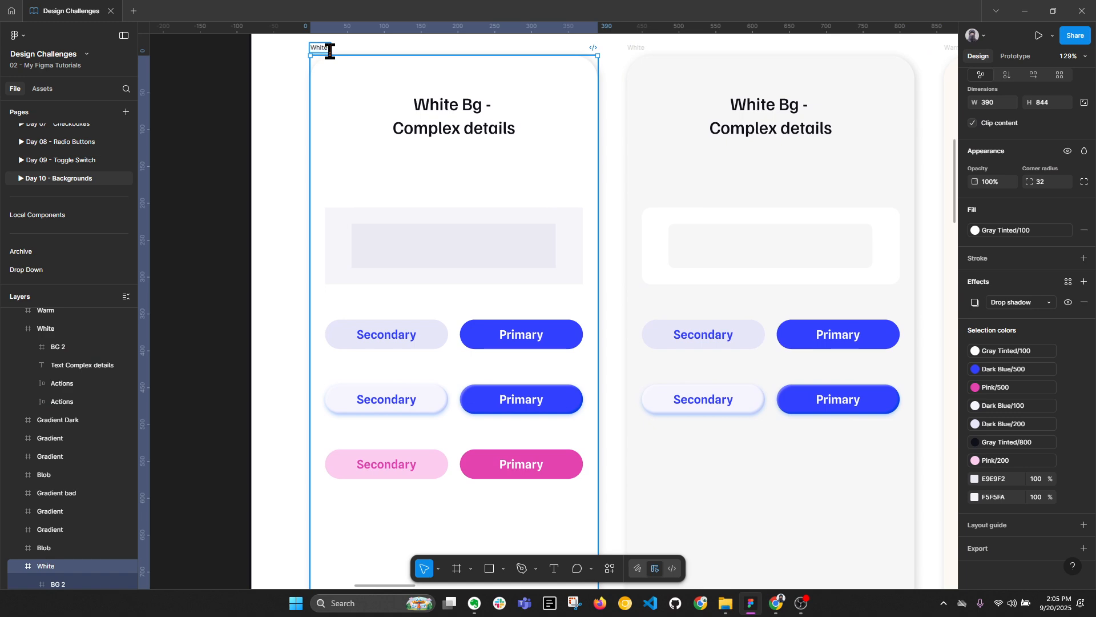
{"action": "double_click", "coordinate": [440, 117]}
{"action": "left_click", "coordinate": [530, 129]}
{"action": "key", "text": "Return"}
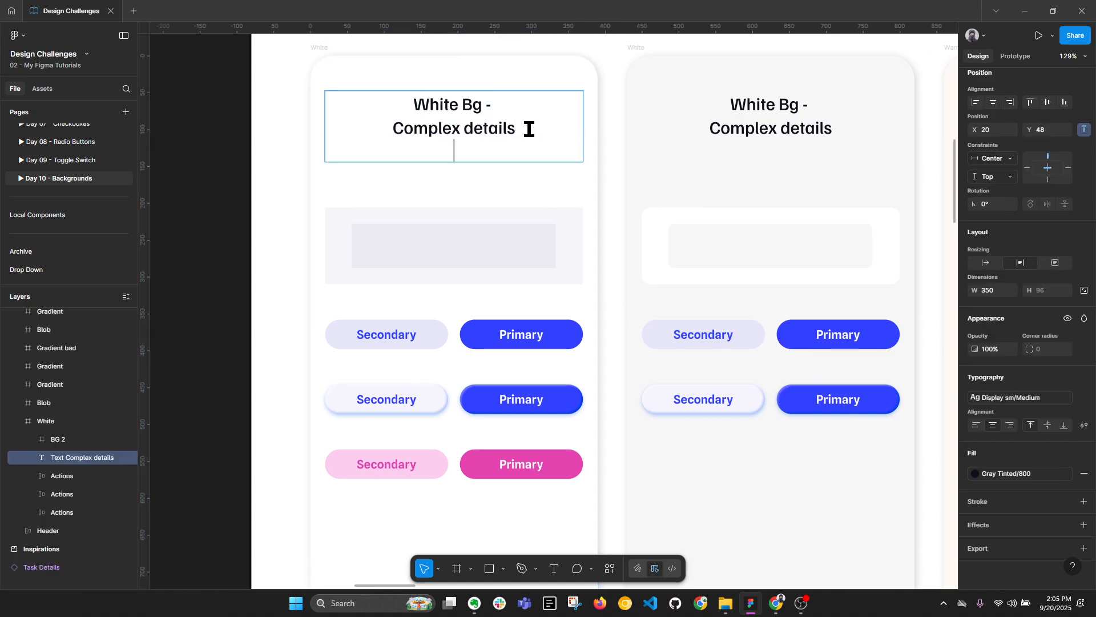
{"action": "type", "text": "Recessed"}
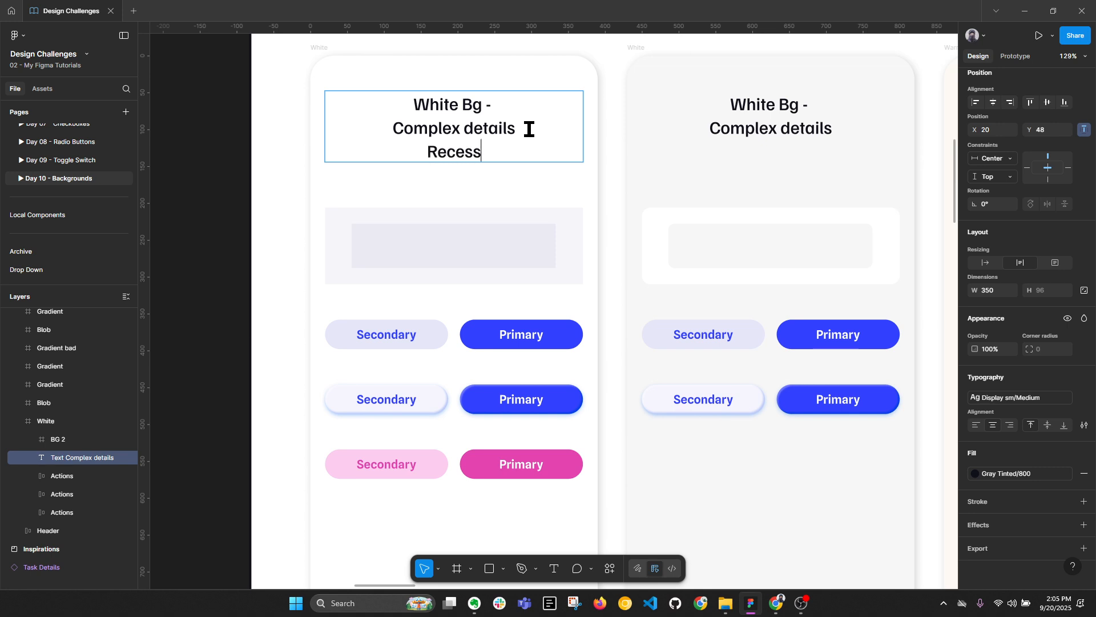
Add "Elevated" as a third line to the title of the second White frame.
{"action": "double_click", "coordinate": [798, 129]}
{"action": "left_click", "coordinate": [856, 132]}
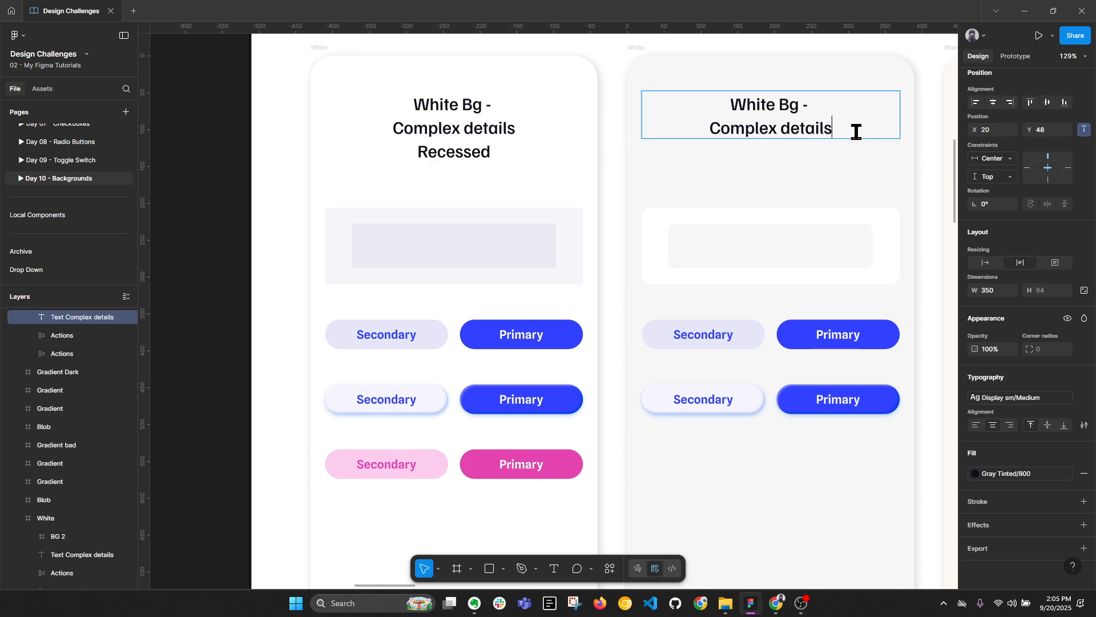
{"action": "key", "text": "Return"}
{"action": "type", "text": "Elevatrd"}
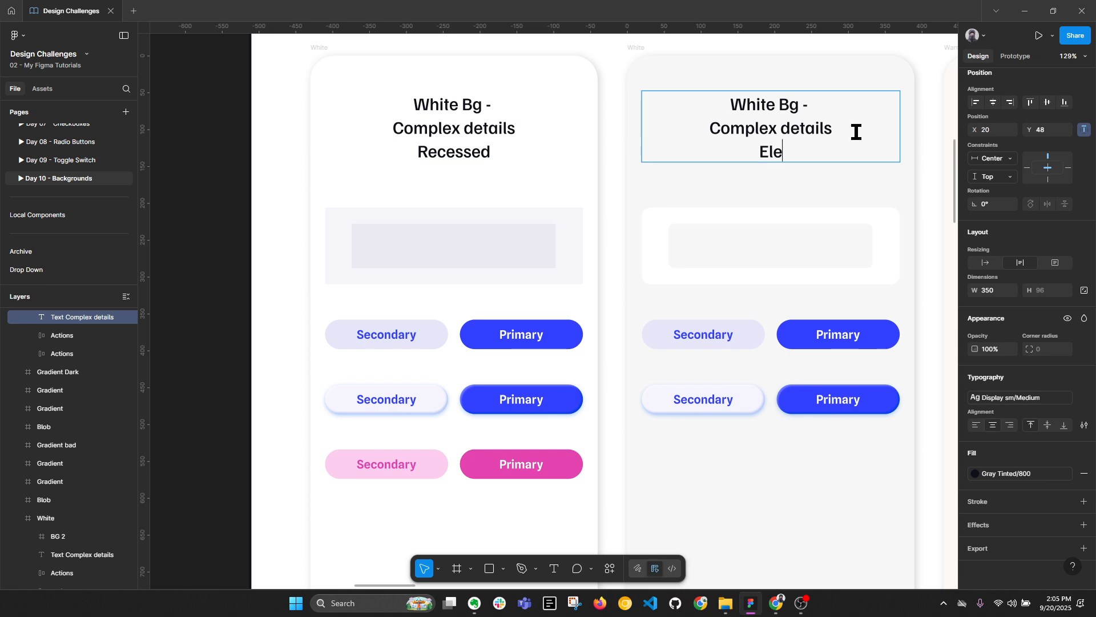
{"action": "key", "text": "BackSpace"}
{"action": "key", "text": "BackSpace"}
{"action": "type", "text": "ed"}
{"action": "left_click", "coordinate": [238, 243]}
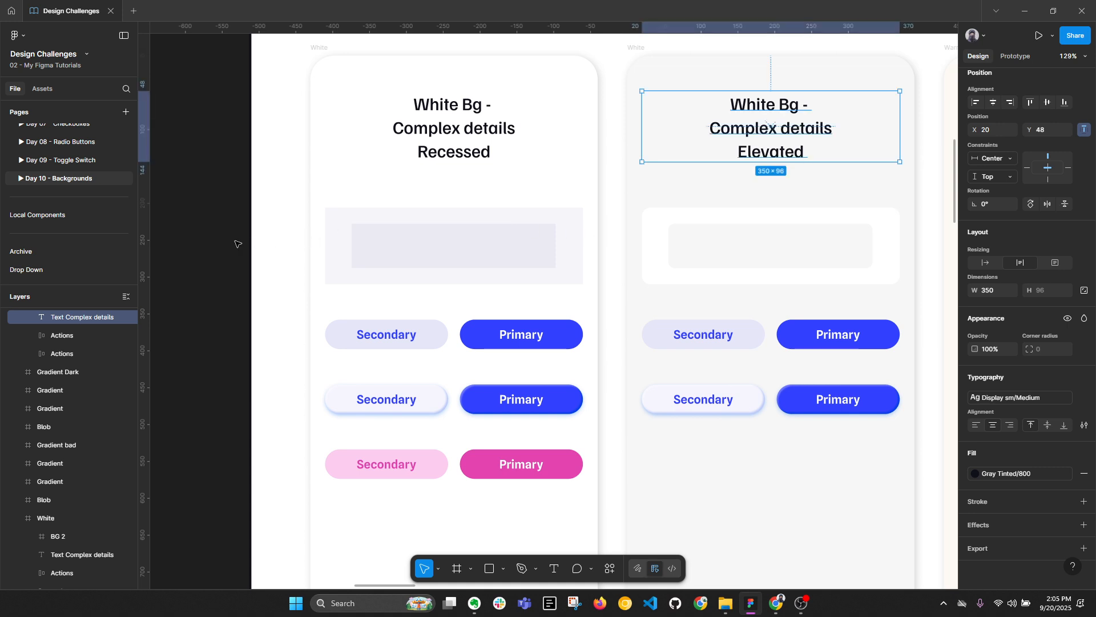
{"action": "left_click", "coordinate": [238, 243]}
Inspect the fill color of the outer gray detail box in the Recessed frame.
{"action": "left_click", "coordinate": [350, 215]}
{"action": "left_click_drag", "start_coordinate": [350, 211], "coordinate": [379, 238]}
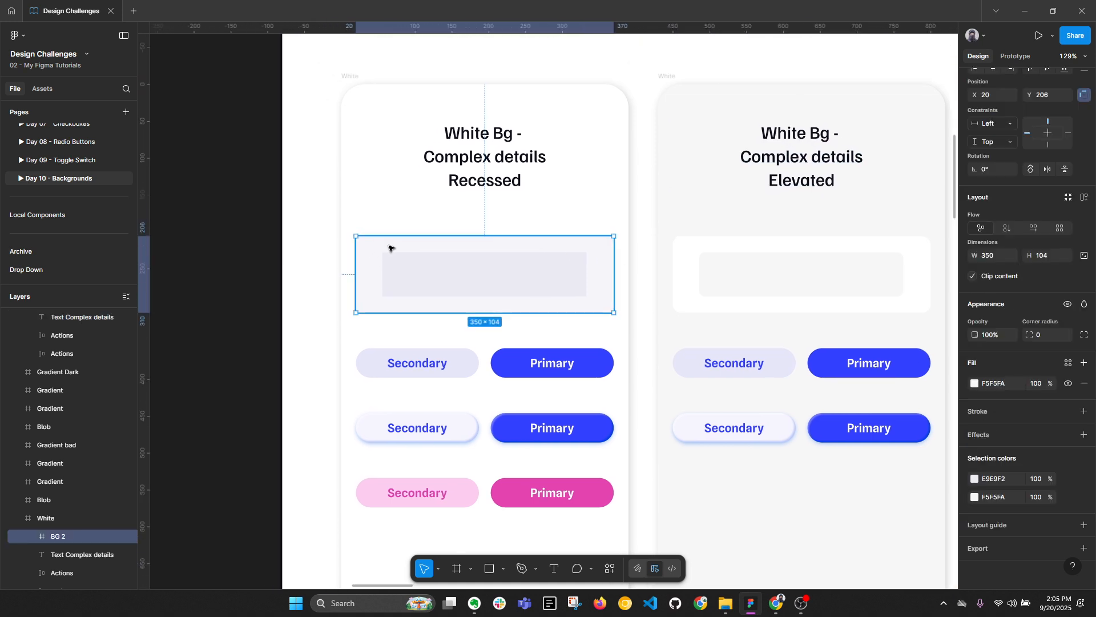
{"action": "scroll", "coordinate": [379, 240], "scroll_direction": "up", "scroll_amount": 1, "text": "ctrl"}
{"action": "key", "text": "alt+l"}
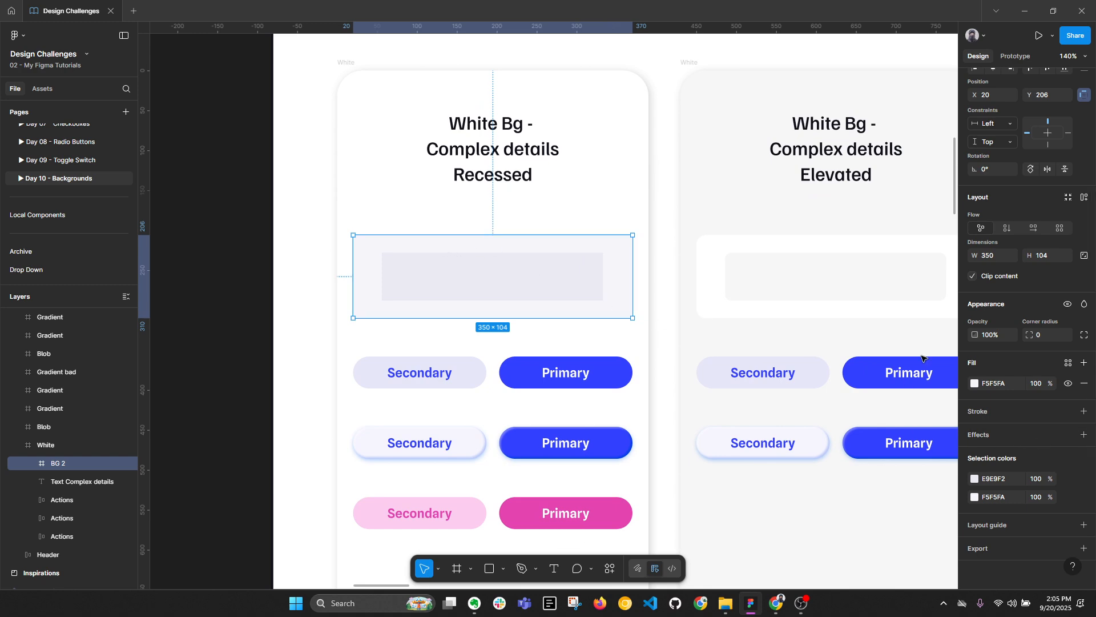
{"action": "left_click", "coordinate": [975, 383]}
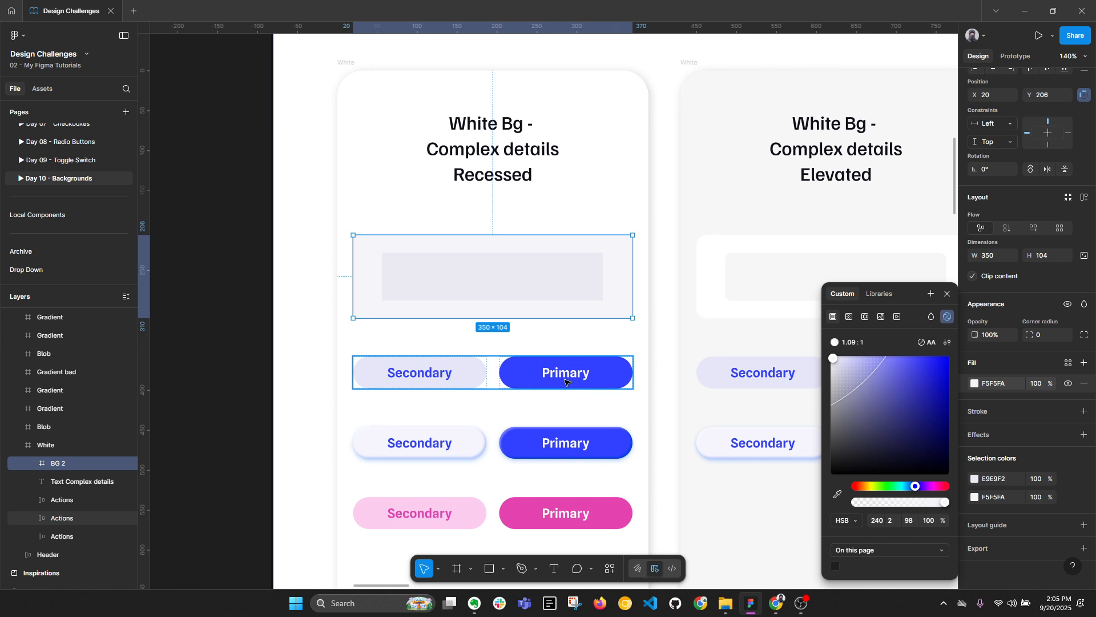
Delete the pink Secondary and Primary button row from the Recessed frame.
{"action": "left_click", "coordinate": [578, 510]}
{"action": "key", "text": "Delete"}
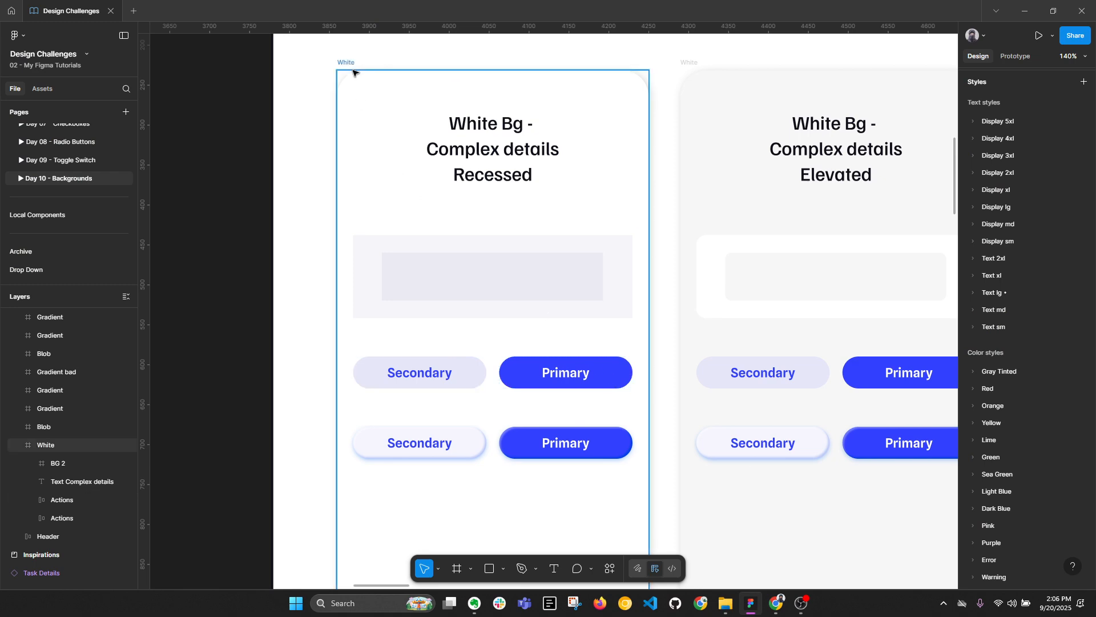
Check the outer gray box's fill again in the color picker, then close the picker.
{"action": "left_click", "coordinate": [474, 249]}
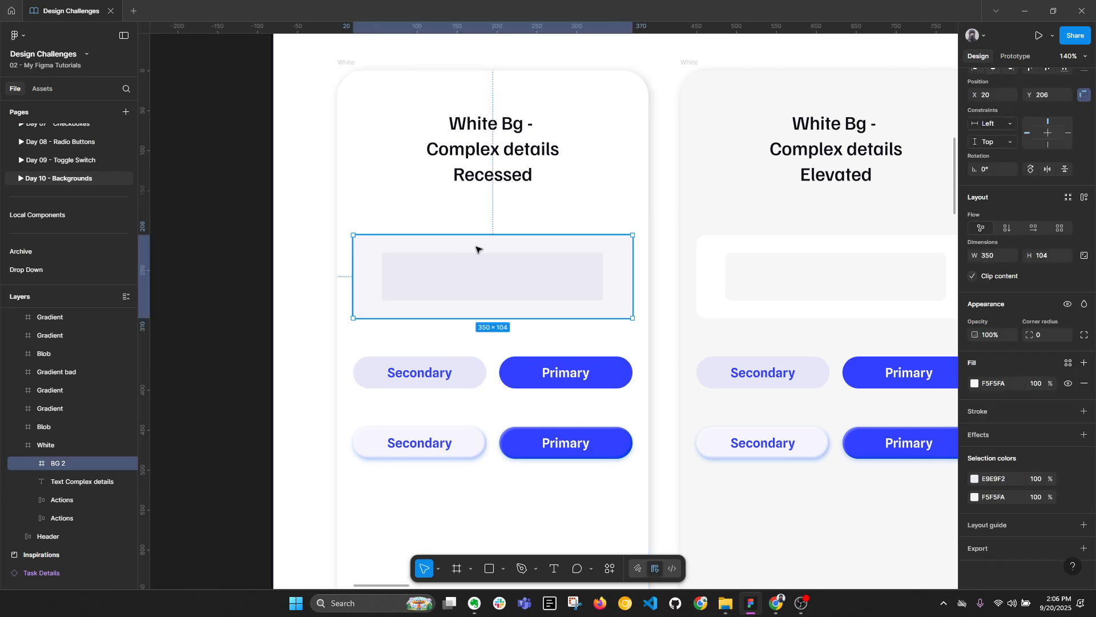
{"action": "left_click", "coordinate": [974, 383]}
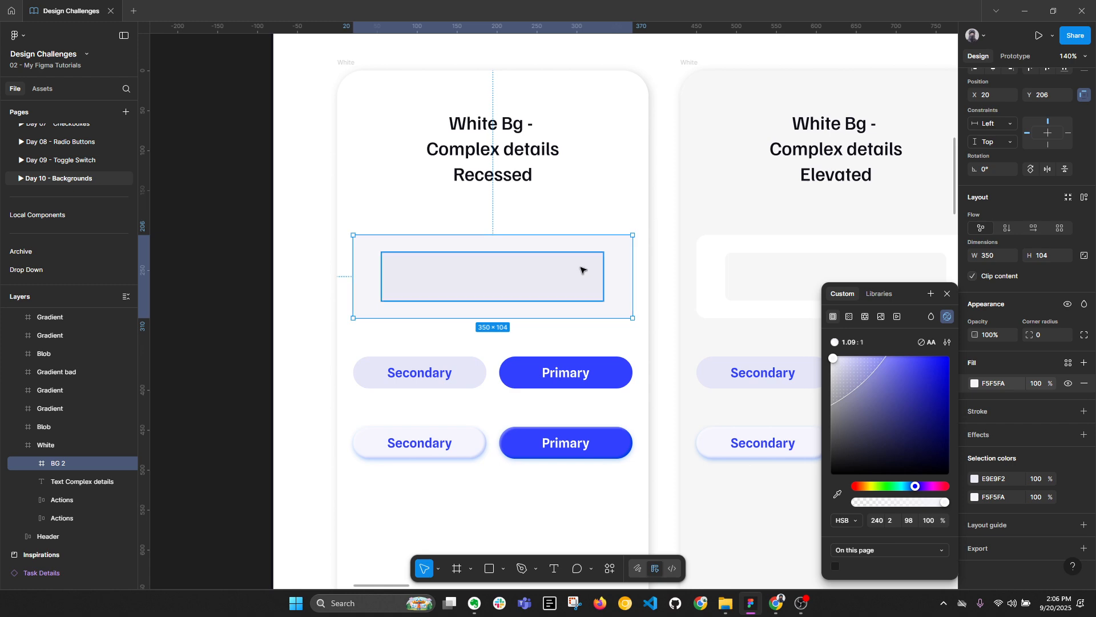
{"action": "left_click", "coordinate": [646, 263]}
Duplicate the gray detail box below the Recessed frame's buttons and delete the inner box from the copy.
{"action": "left_click", "coordinate": [574, 255]}
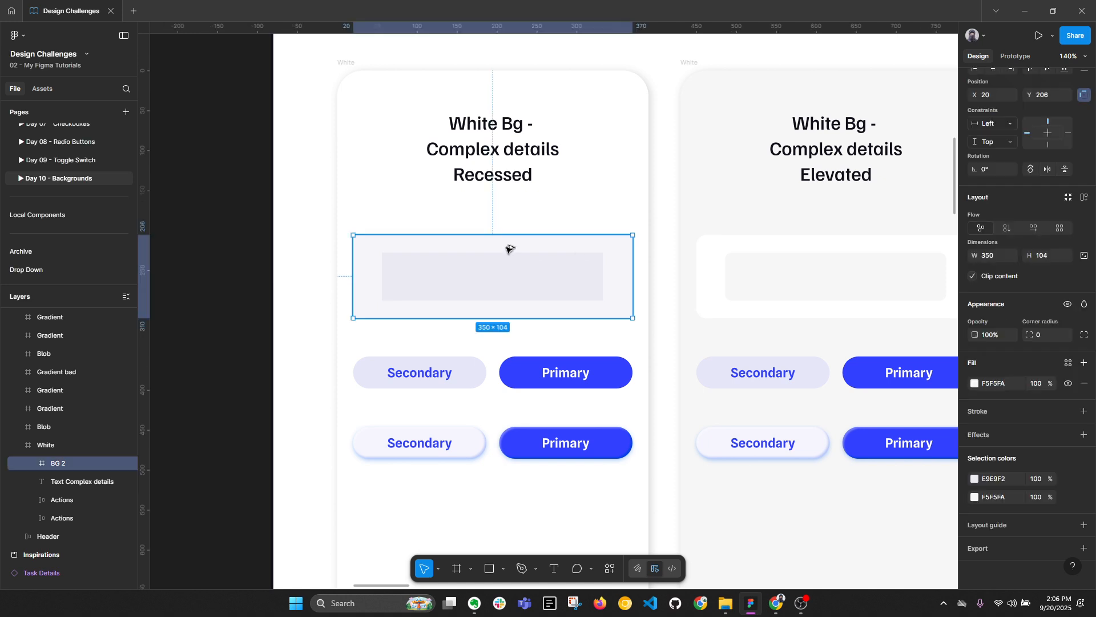
{"action": "scroll", "coordinate": [517, 248], "scroll_direction": "down", "scroll_amount": 2}
{"action": "scroll", "coordinate": [534, 222], "scroll_direction": "down", "scroll_amount": 1}
{"action": "left_click_drag", "start_coordinate": [537, 220], "coordinate": [536, 438], "text": "alt"}
{"action": "double_click", "coordinate": [538, 442]}
{"action": "key", "text": "Delete"}
Set the duplicated box's height to 48 and its corner radius to 100 to make a pill.
{"action": "left_click", "coordinate": [537, 438]}
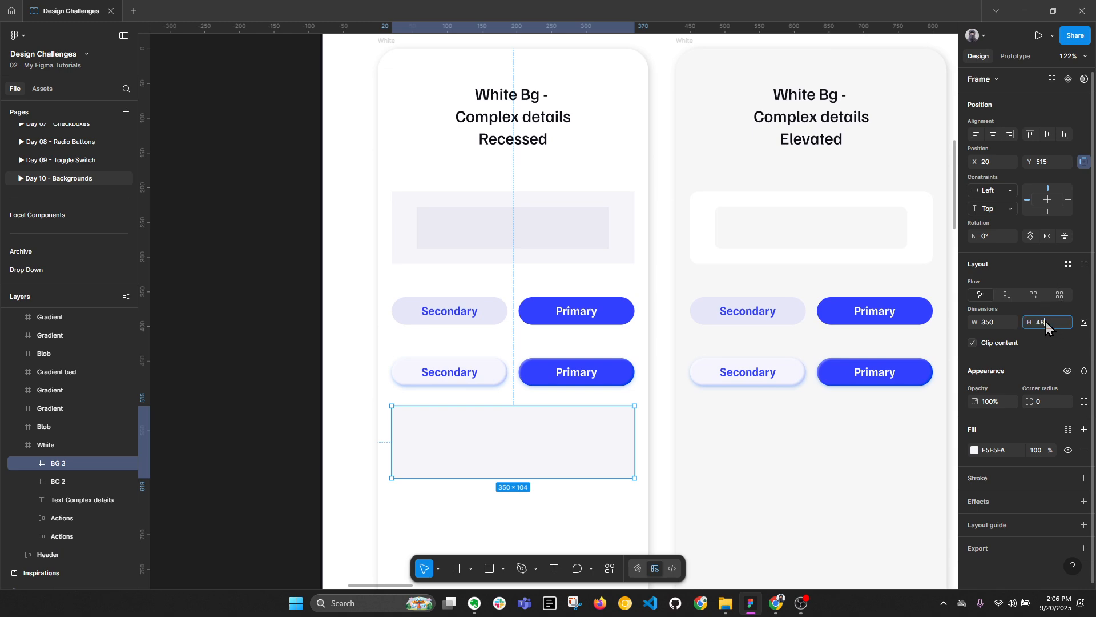
{"action": "key", "text": "Return"}
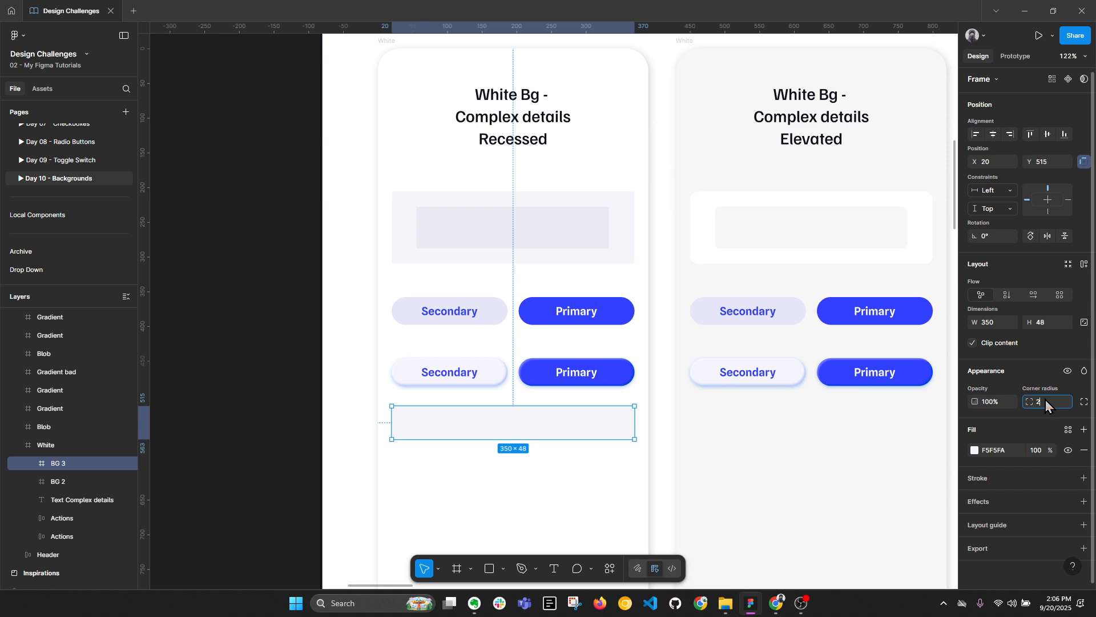
{"action": "type", "text": "00"}
{"action": "key", "text": "Return"}
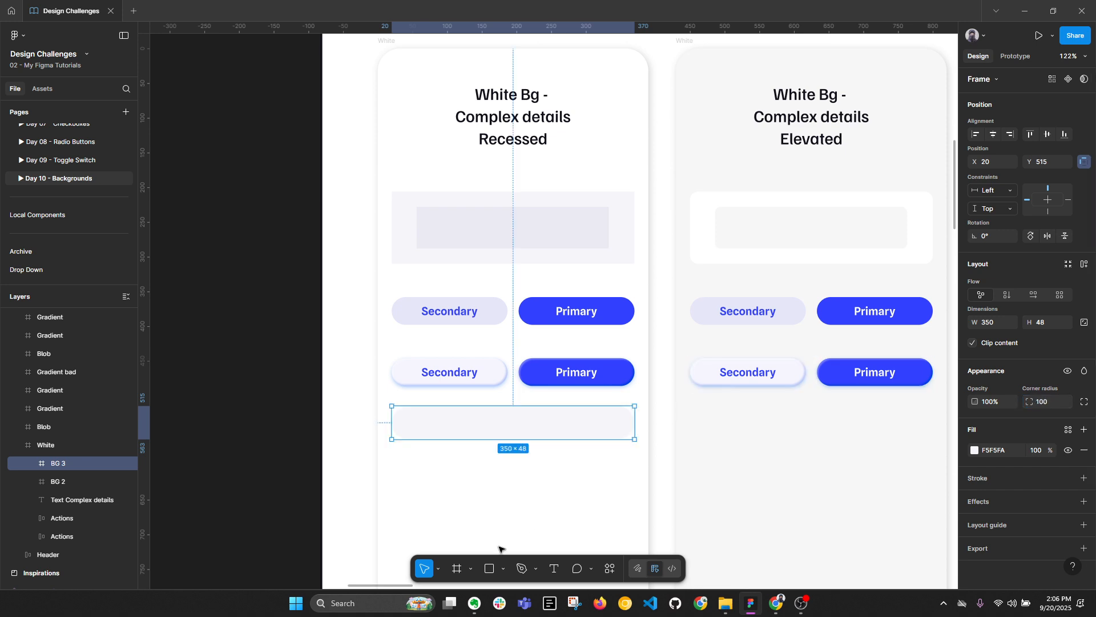
Add a drop shadow effect to the gray pill.
{"action": "left_click_drag", "start_coordinate": [521, 461], "coordinate": [556, 398]}
{"action": "scroll", "coordinate": [565, 373], "scroll_direction": "up", "scroll_amount": 5}
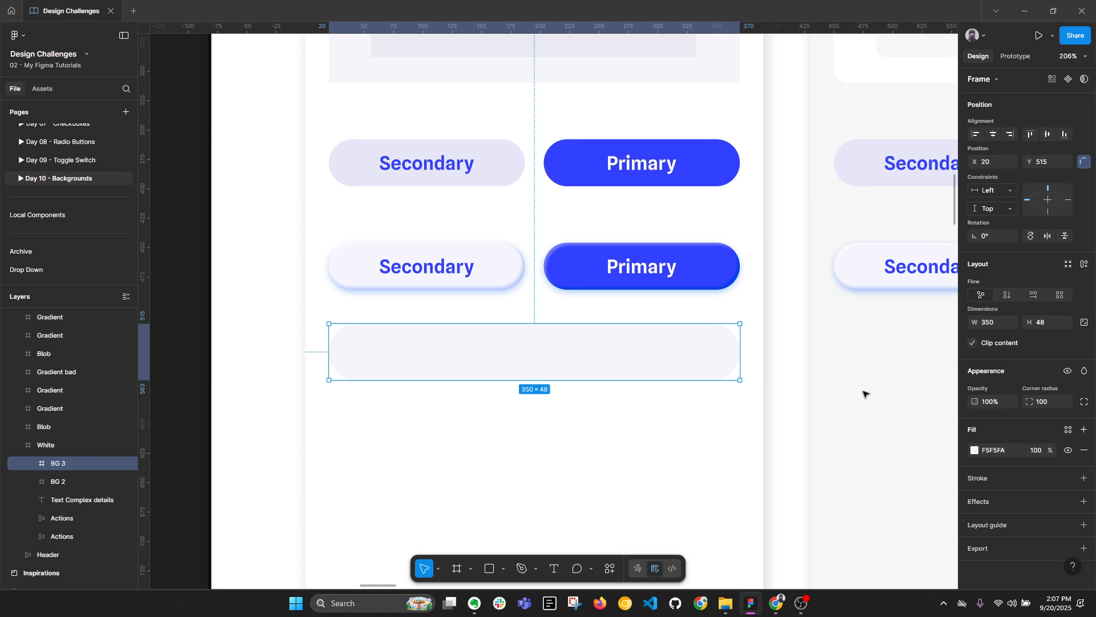
{"action": "left_click", "coordinate": [1084, 501]}
{"action": "left_click", "coordinate": [1033, 518]}
{"action": "left_click", "coordinate": [641, 448]}
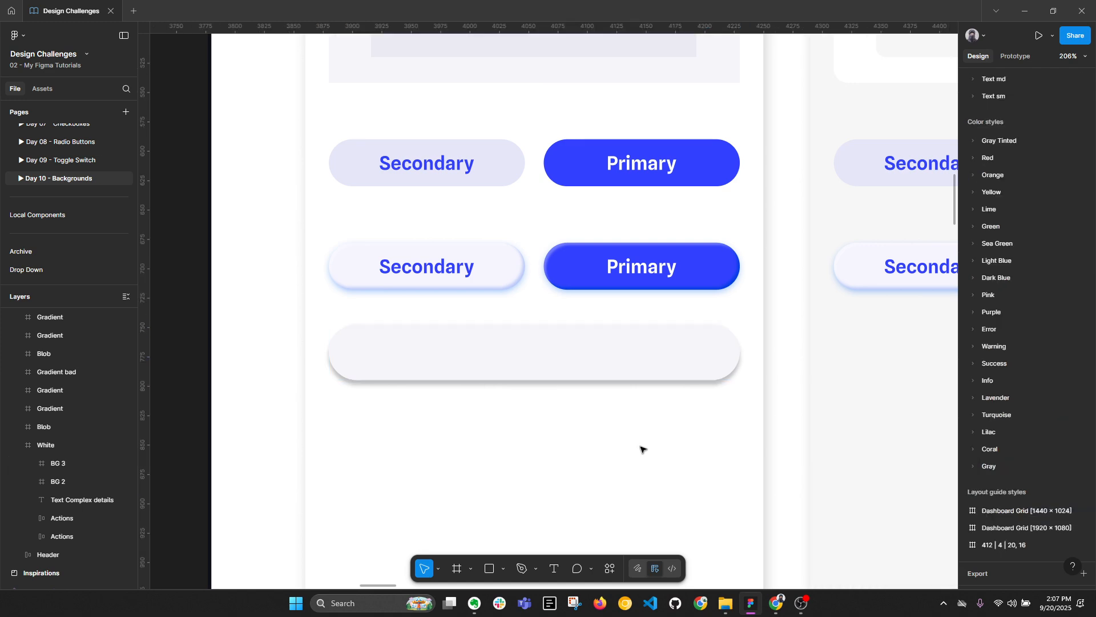
Change the gray pill's effect from drop shadow to inner shadow and open its settings.
{"action": "scroll", "coordinate": [343, 397], "scroll_direction": "down", "scroll_amount": 5, "text": "ctrl"}
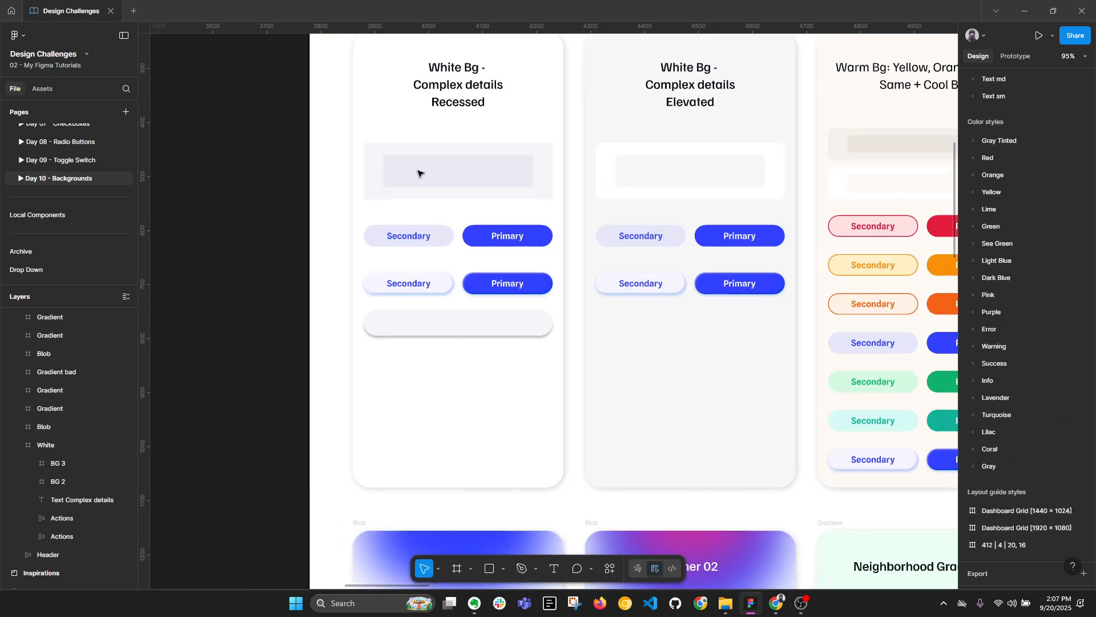
{"action": "scroll", "coordinate": [403, 125], "scroll_direction": "up", "scroll_amount": 2}
{"action": "left_click", "coordinate": [403, 125]}
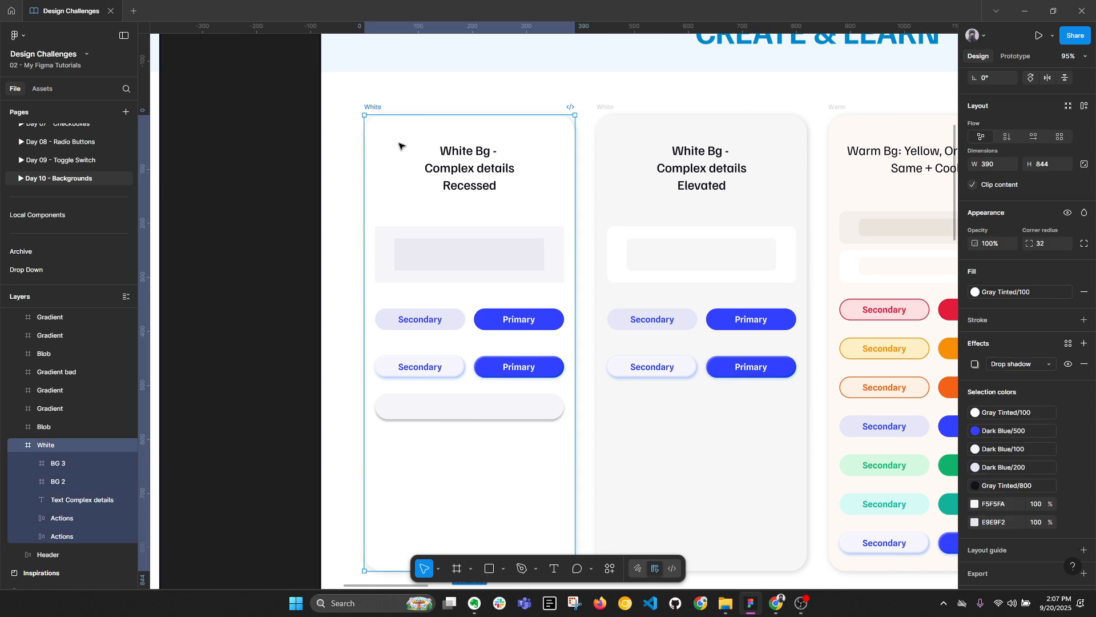
{"action": "scroll", "coordinate": [440, 345], "scroll_direction": "up", "scroll_amount": 3, "text": "ctrl"}
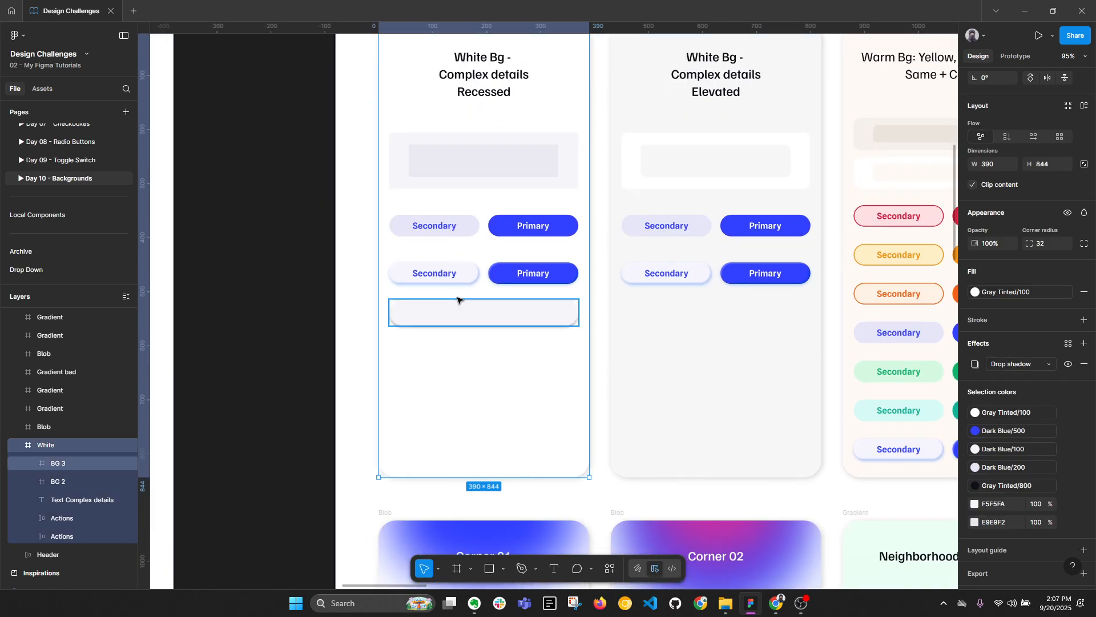
{"action": "left_click", "coordinate": [462, 324]}
{"action": "scroll", "coordinate": [464, 321], "scroll_direction": "up", "scroll_amount": 3, "text": "ctrl"}
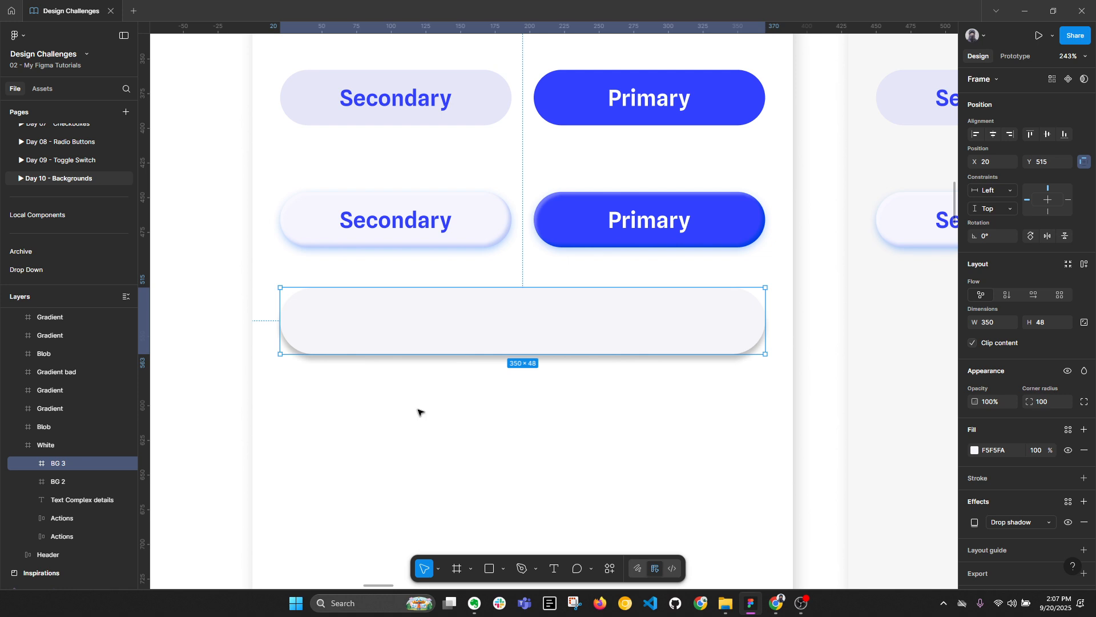
{"action": "left_click", "coordinate": [1015, 522]}
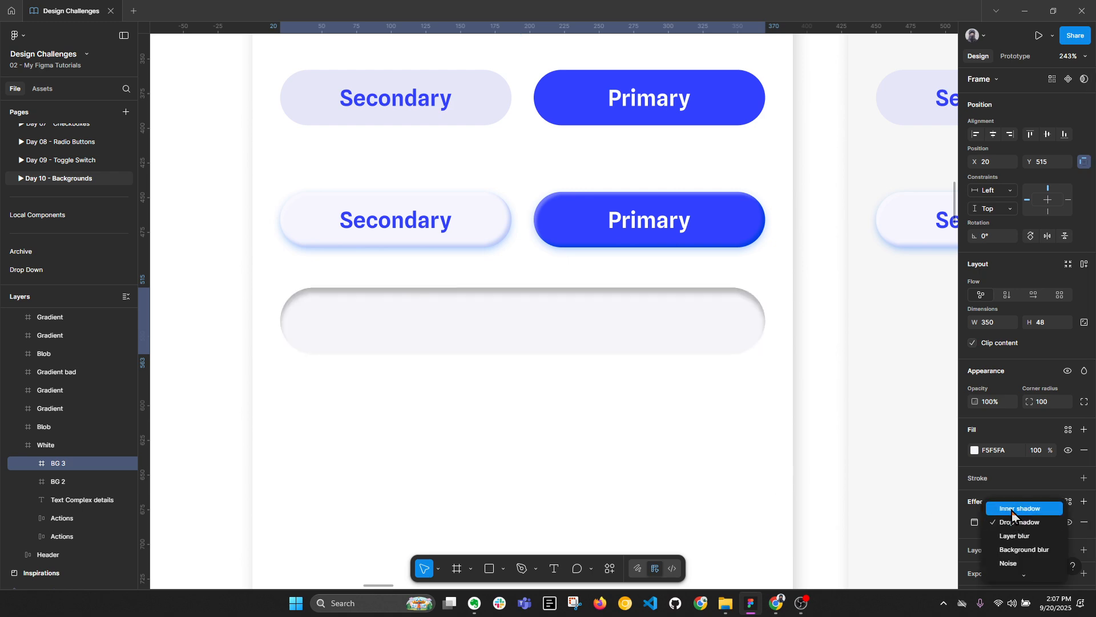
{"action": "left_click", "coordinate": [1012, 516]}
{"action": "left_click", "coordinate": [974, 523]}
Set the pill's inner shadow to a blur of 2 and a Y offset of -1.
{"action": "left_click", "coordinate": [899, 509]}
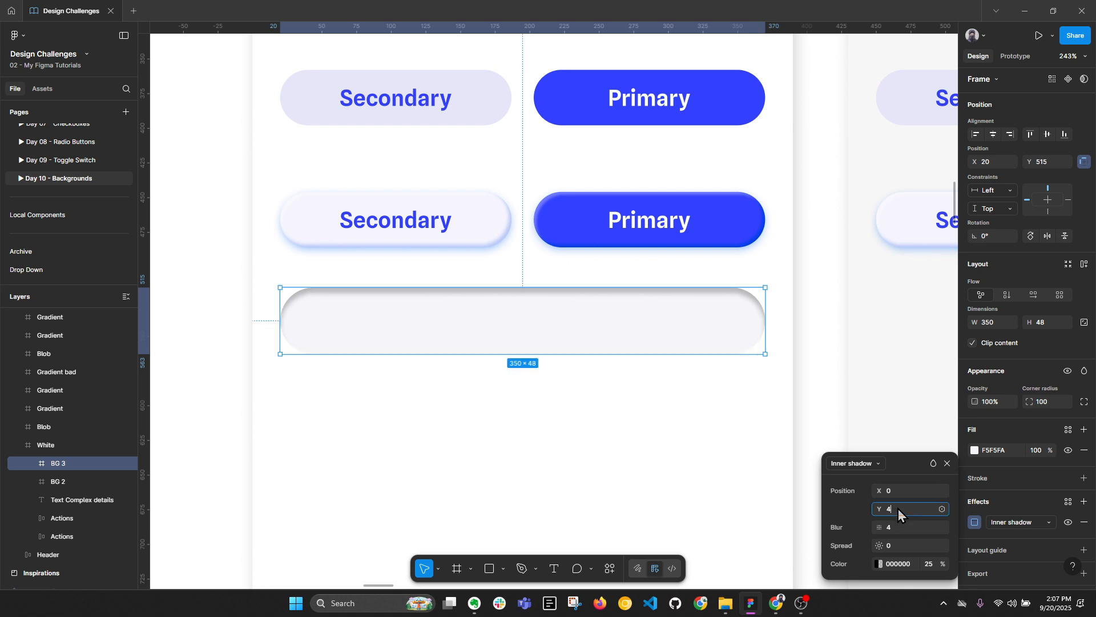
{"action": "double_click", "coordinate": [895, 508]}
{"action": "type", "text": "1"}
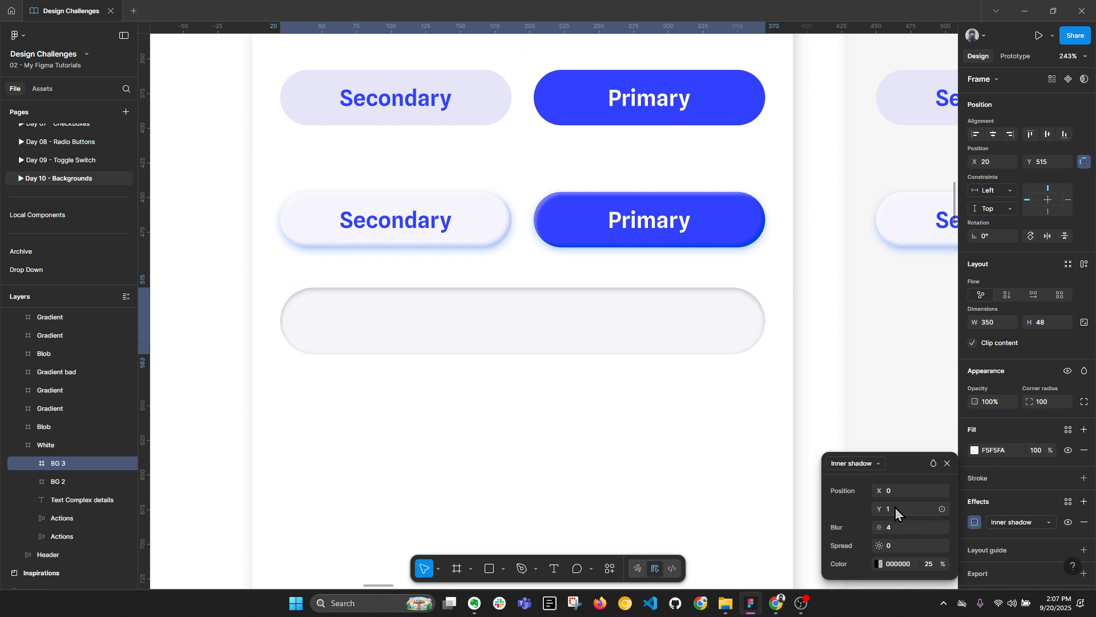
{"action": "key", "text": "Tab"}
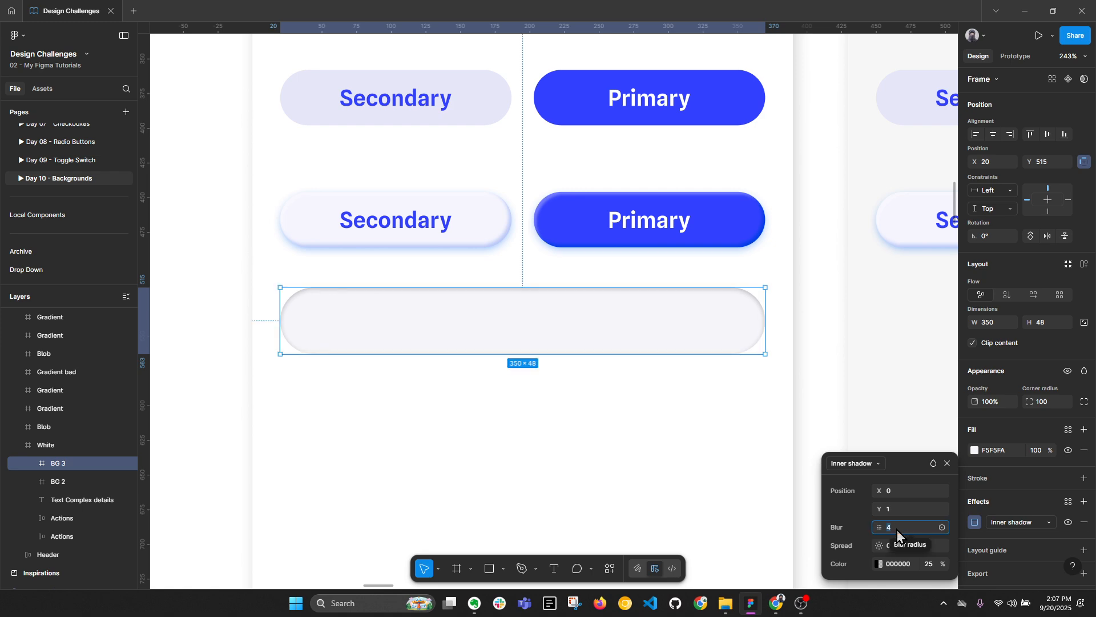
{"action": "type", "text": "2"}
{"action": "left_click", "coordinate": [896, 507]}
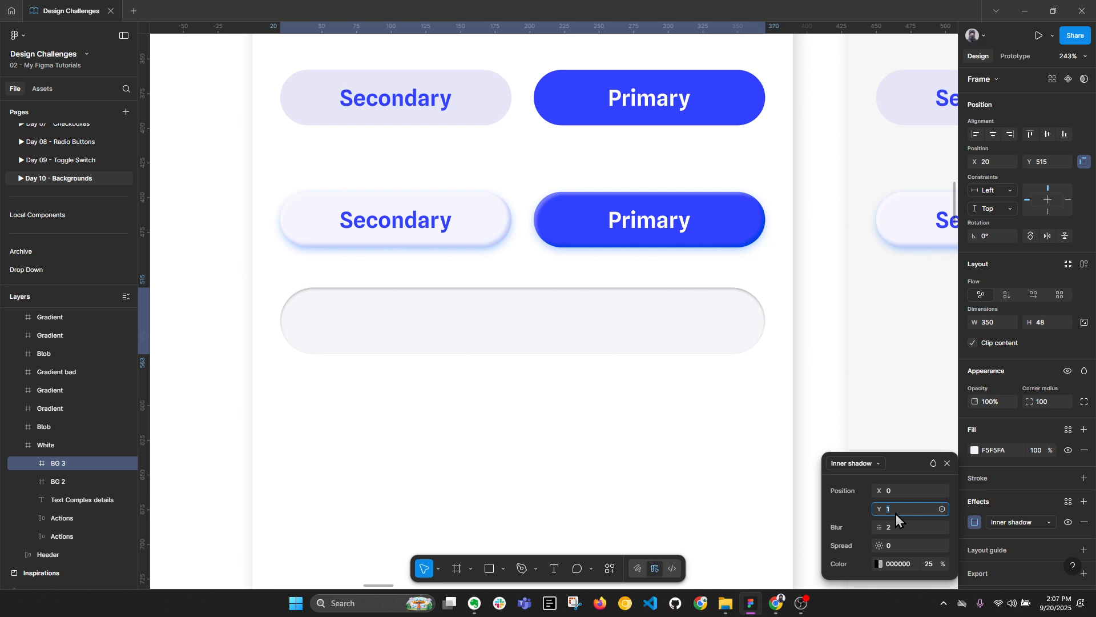
{"action": "type", "text": "-1"}
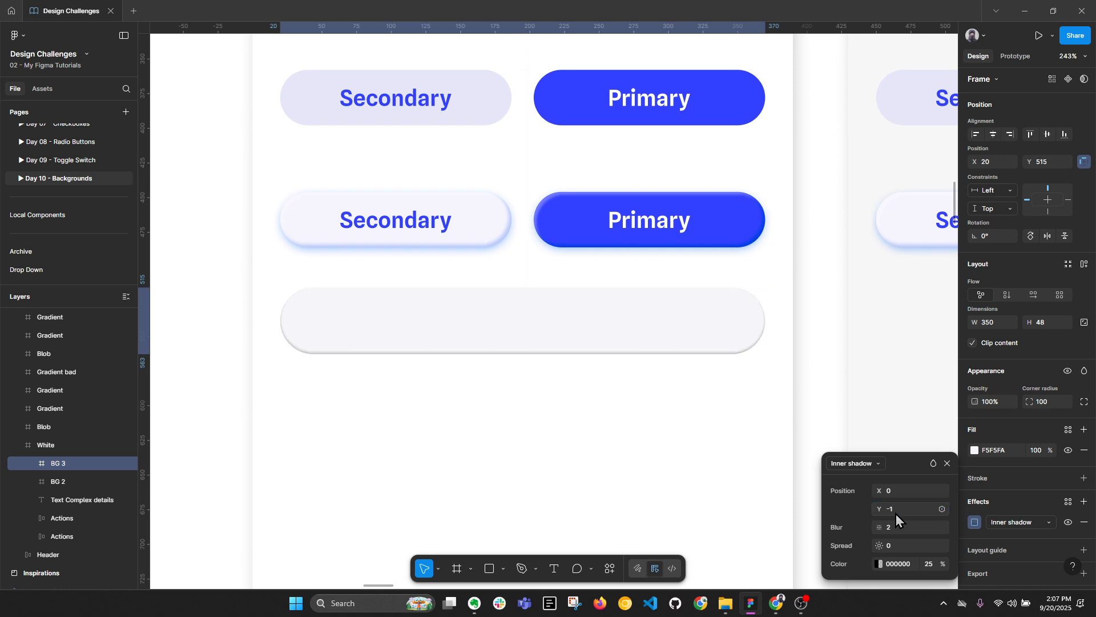
{"action": "key", "text": "Return"}
{"action": "scroll", "coordinate": [599, 390], "scroll_direction": "up", "scroll_amount": 2, "text": "ctrl"}
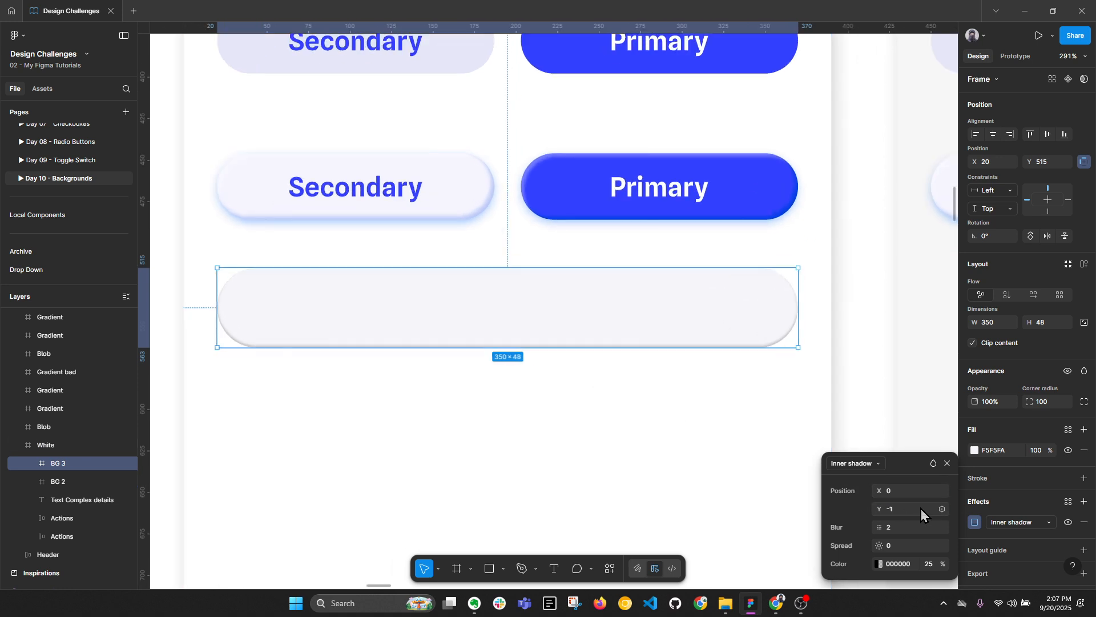
Duplicate the pill's inner shadow effect and set the Y offset of the upper one to 1.
{"action": "left_click", "coordinate": [967, 526]}
{"action": "left_click", "coordinate": [968, 526]}
{"action": "key", "text": "ctrl+c"}
{"action": "key", "text": "ctrl+v"}
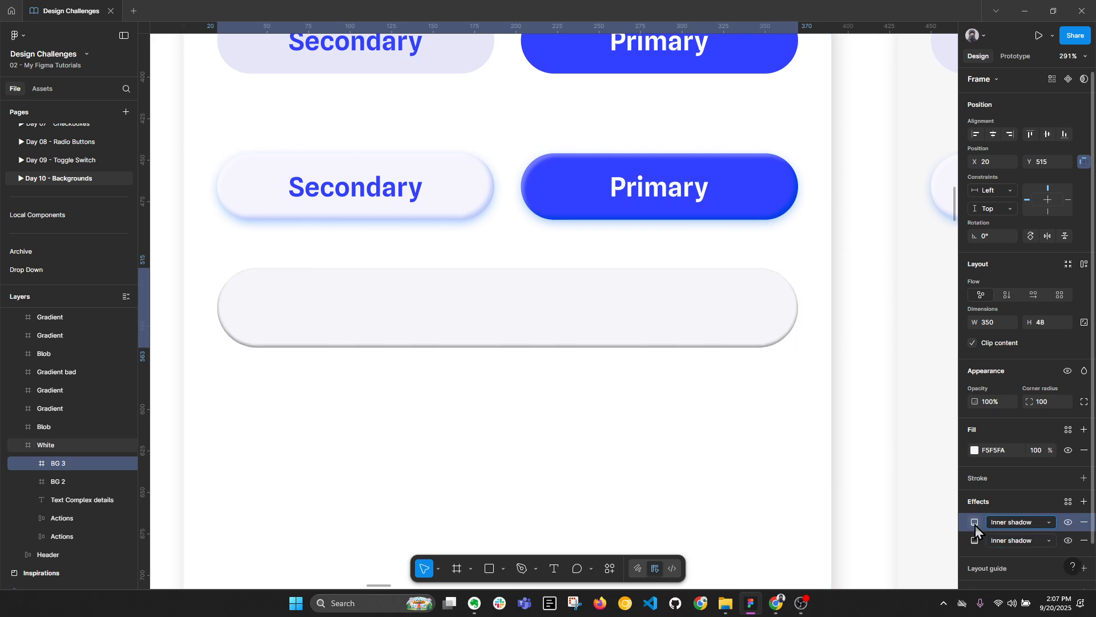
{"action": "left_click", "coordinate": [975, 541]}
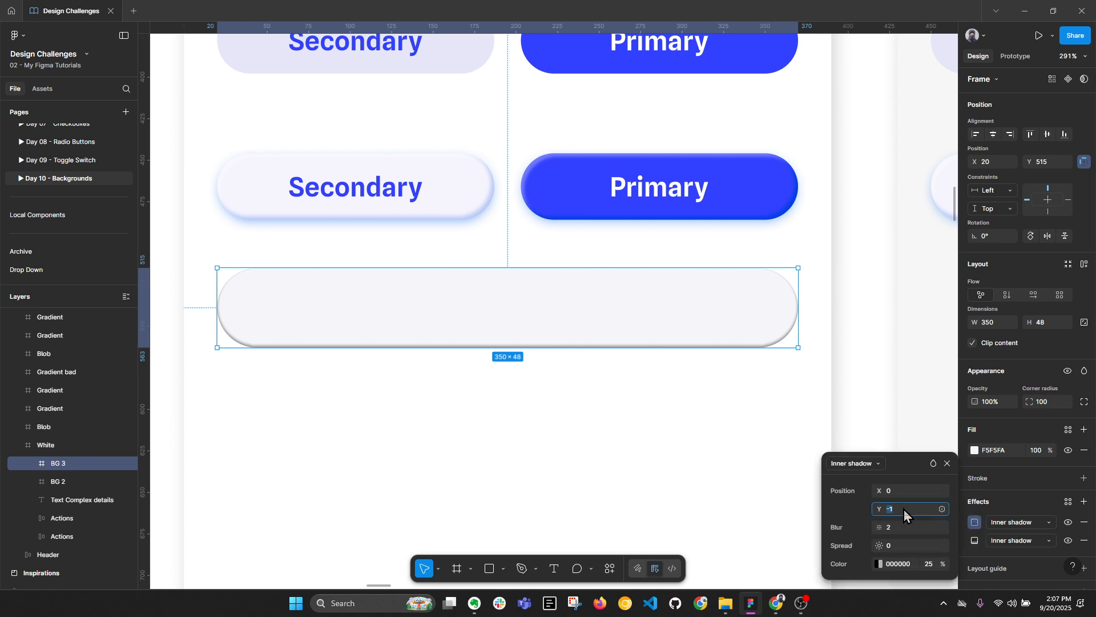
{"action": "type", "text": "1"}
{"action": "key", "text": "Return"}
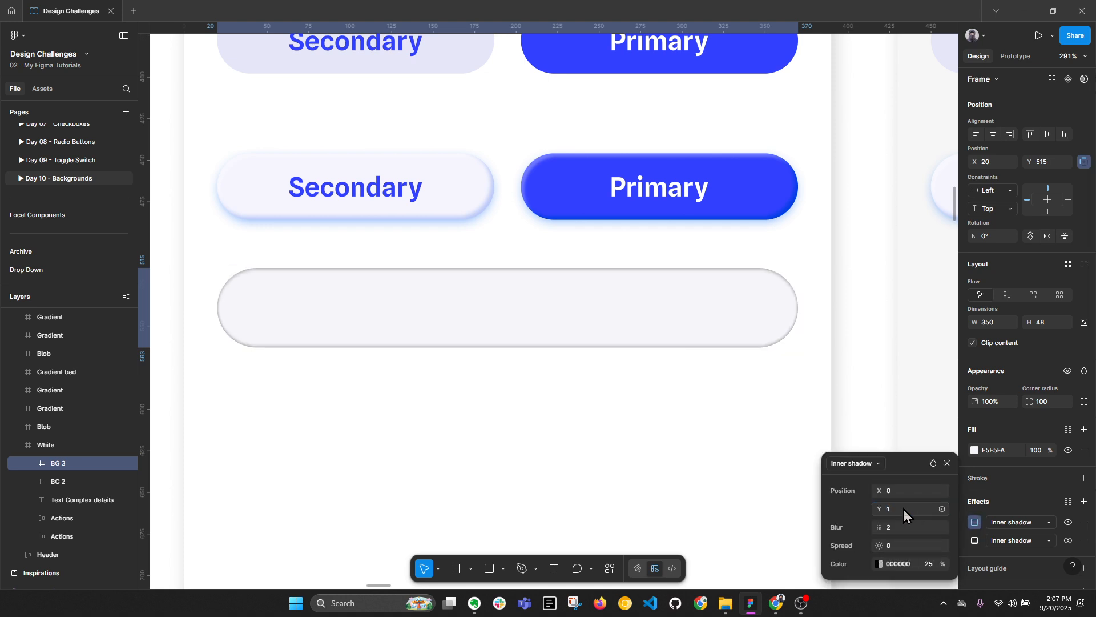
Review the lower inner shadow's settings and examine the recessed look of the gray pill.
{"action": "left_click", "coordinate": [975, 540]}
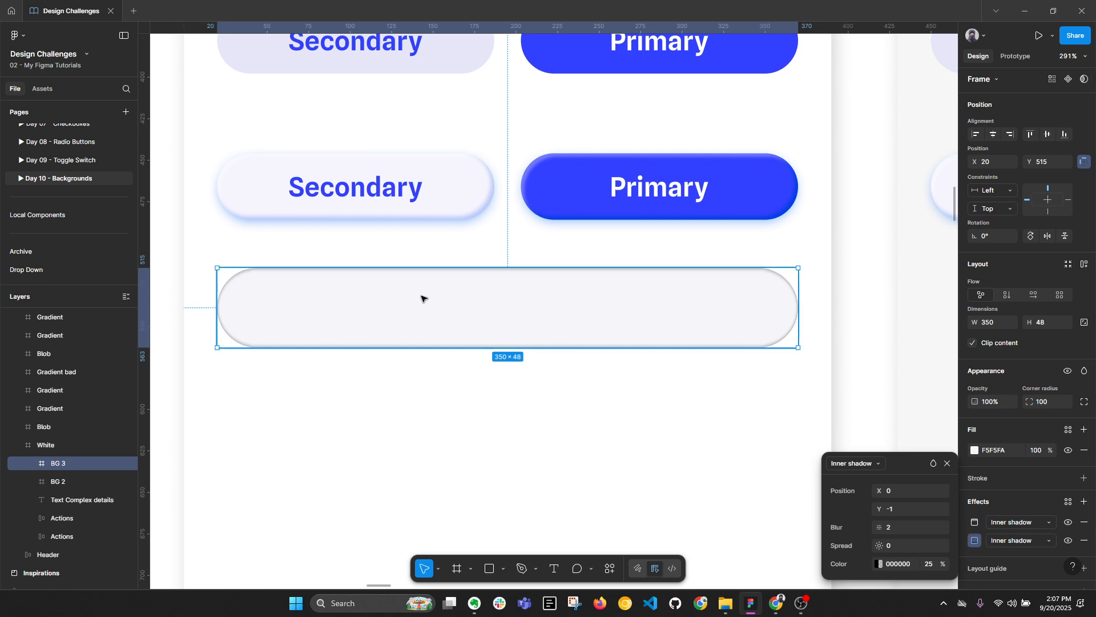
{"action": "scroll", "coordinate": [423, 299], "scroll_direction": "down", "scroll_amount": 2, "text": "ctrl"}
{"action": "left_click", "coordinate": [575, 411]}
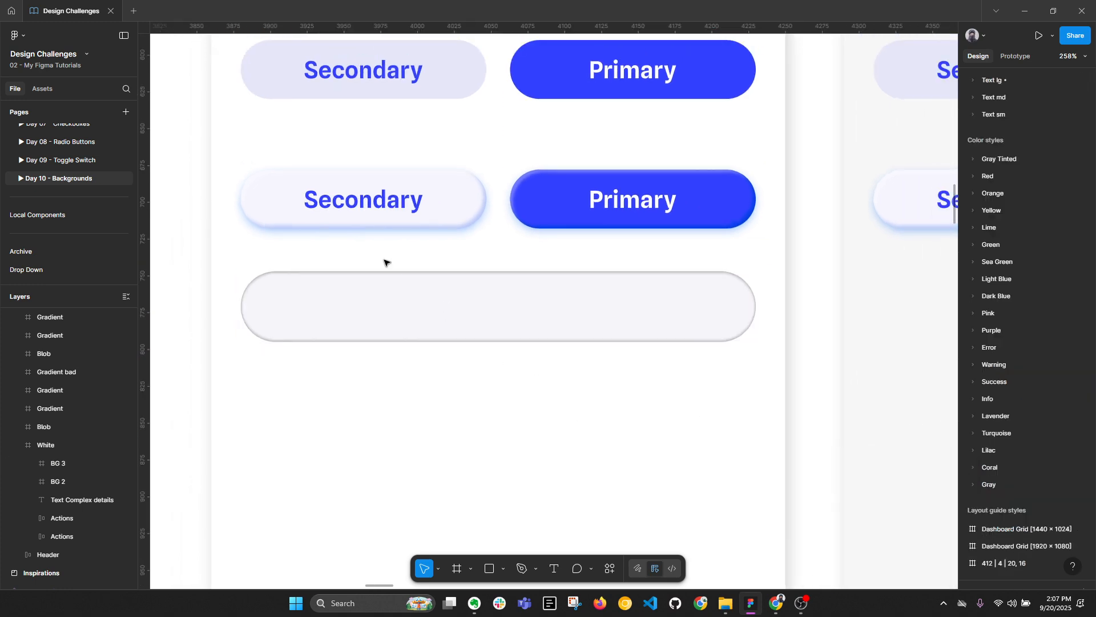
{"action": "left_click", "coordinate": [377, 292]}
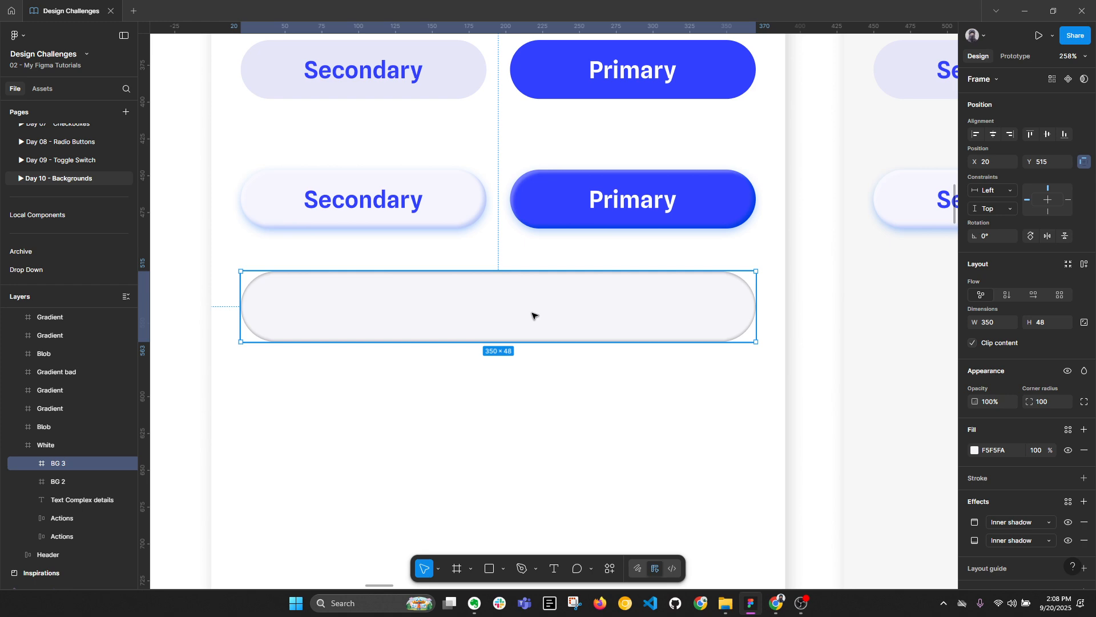
Set the gray pill's upper inner shadow to a Y offset of 2, a blur of 4 and 16% opacity.
{"action": "left_click", "coordinate": [974, 522]}
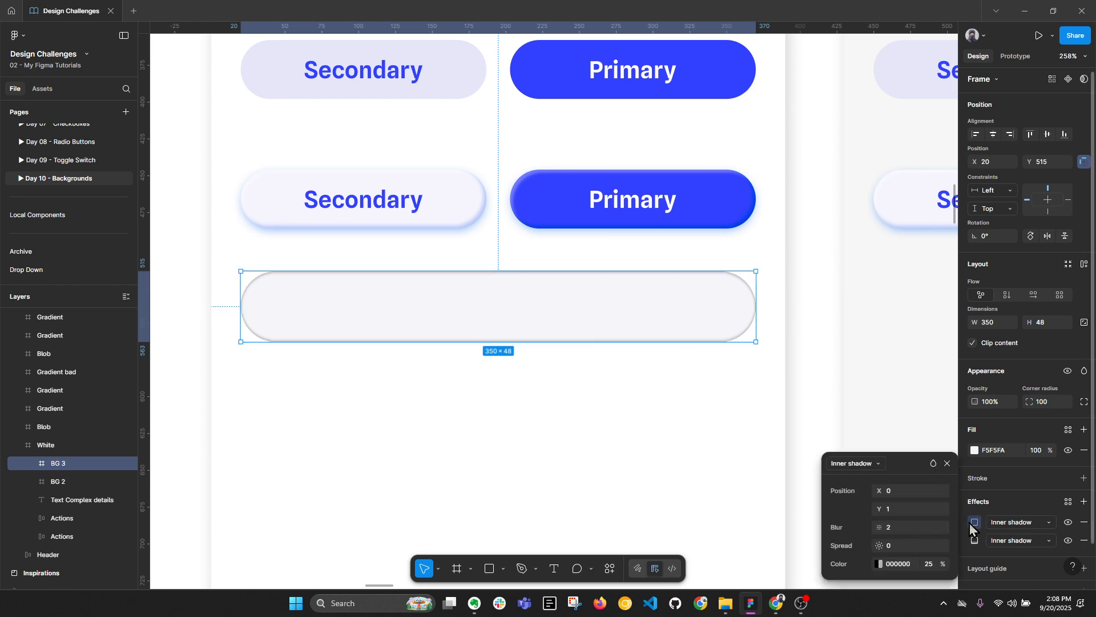
{"action": "left_click", "coordinate": [894, 510]}
{"action": "type", "text": "2"}
{"action": "left_click", "coordinate": [899, 528]}
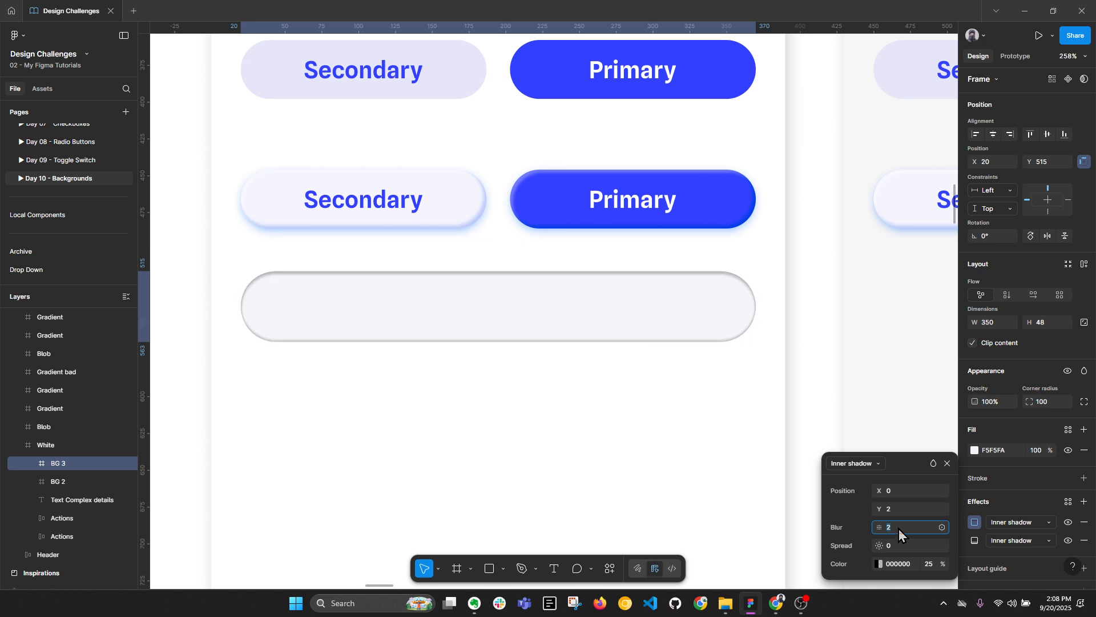
{"action": "type", "text": "4"}
{"action": "key", "text": "Return"}
{"action": "left_click", "coordinate": [931, 565]}
{"action": "type", "text": "16"}
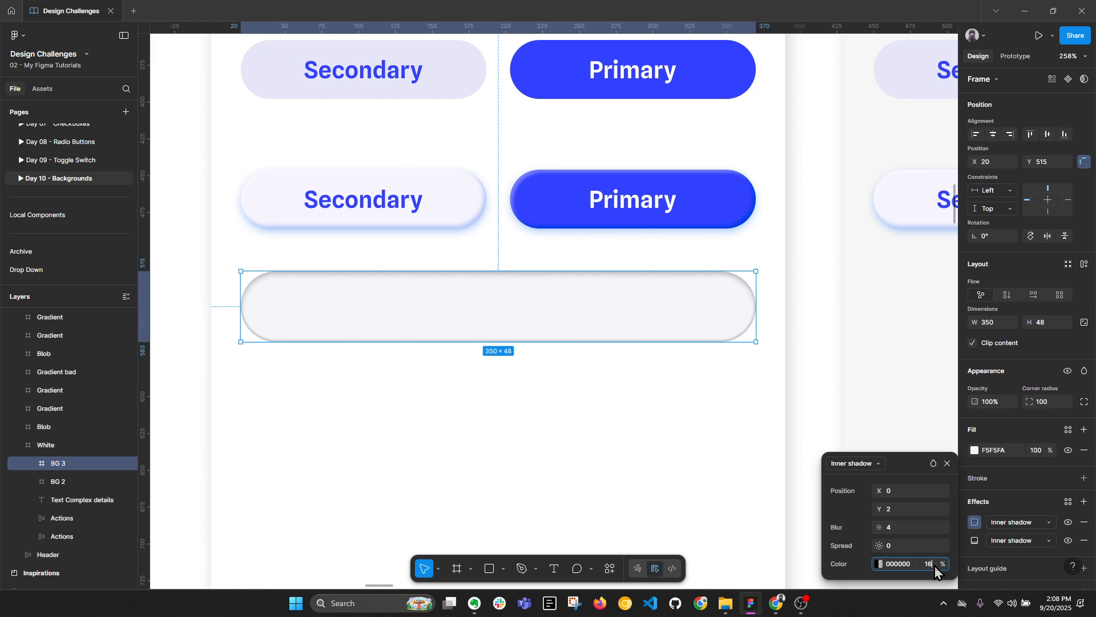
Set the opacity of the gray pill's lower inner shadow to 16%.
{"action": "left_click", "coordinate": [978, 544]}
{"action": "left_click", "coordinate": [975, 541]}
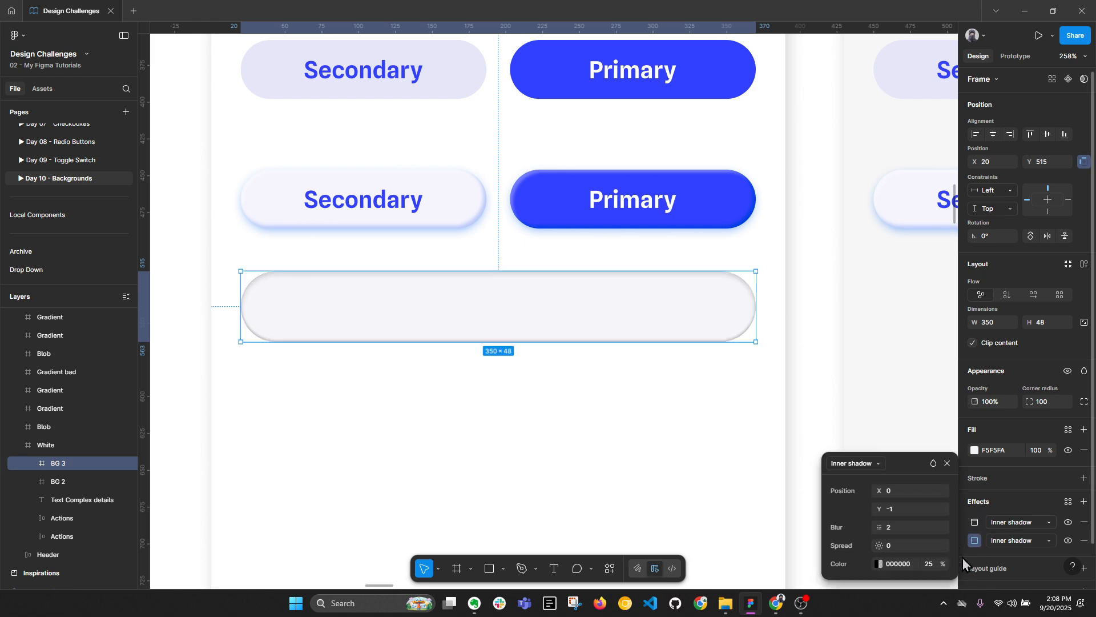
{"action": "left_click", "coordinate": [931, 565]}
{"action": "type", "text": "16"}
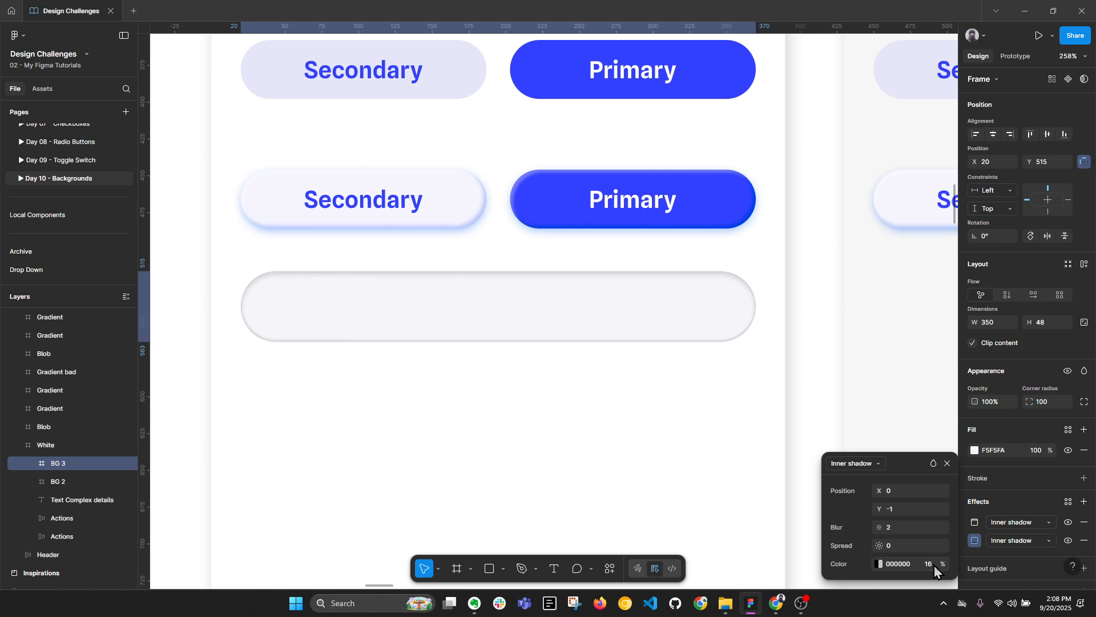
{"action": "key", "text": "Return"}
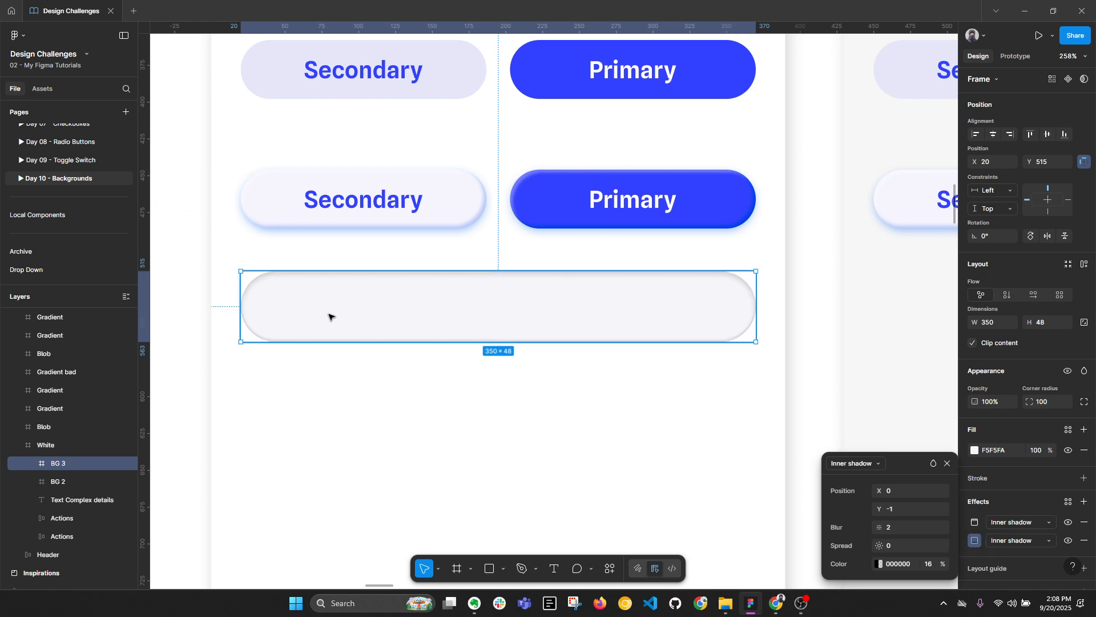
{"action": "left_click", "coordinate": [824, 337]}
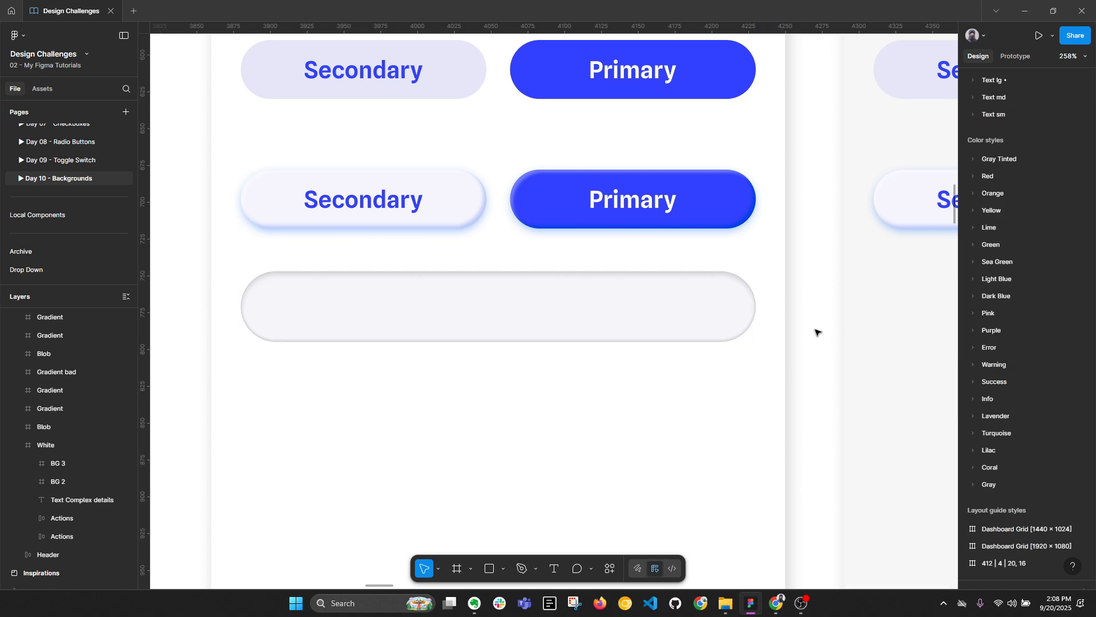
Compare the recessed gray pill with the flat nested boxes above it in the white Recessed frame.
{"action": "left_click", "coordinate": [379, 321]}
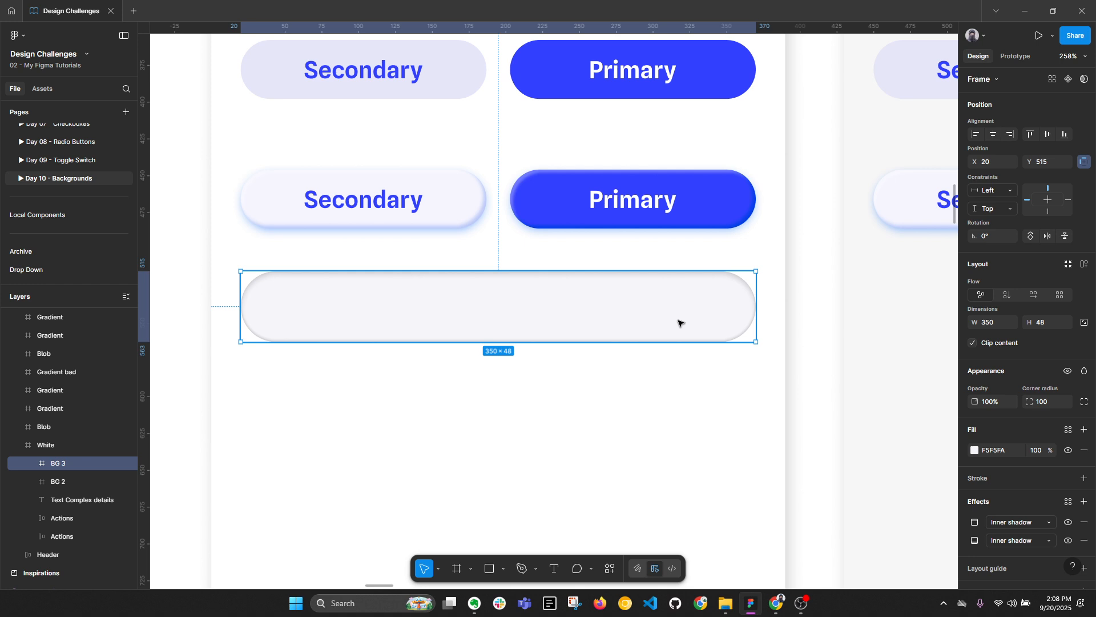
{"action": "key", "text": "alt+l"}
{"action": "scroll", "coordinate": [644, 325], "scroll_direction": "down", "scroll_amount": 5}
{"action": "scroll", "coordinate": [461, 345], "scroll_direction": "up", "scroll_amount": 1}
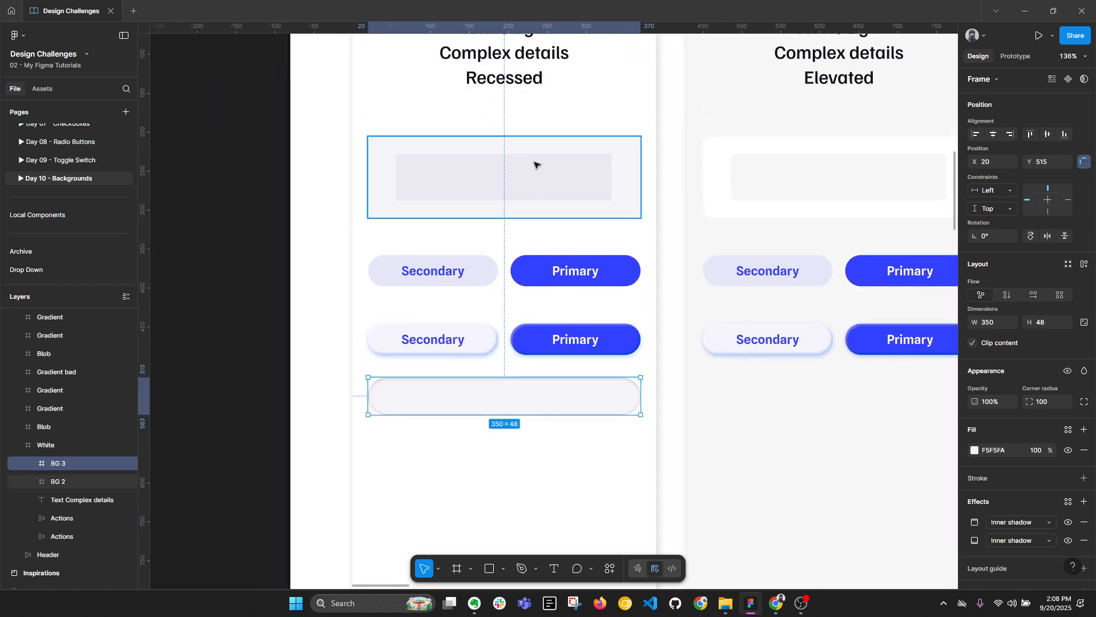
{"action": "scroll", "coordinate": [535, 165], "scroll_direction": "up", "scroll_amount": 1}
{"action": "left_click", "coordinate": [701, 445]}
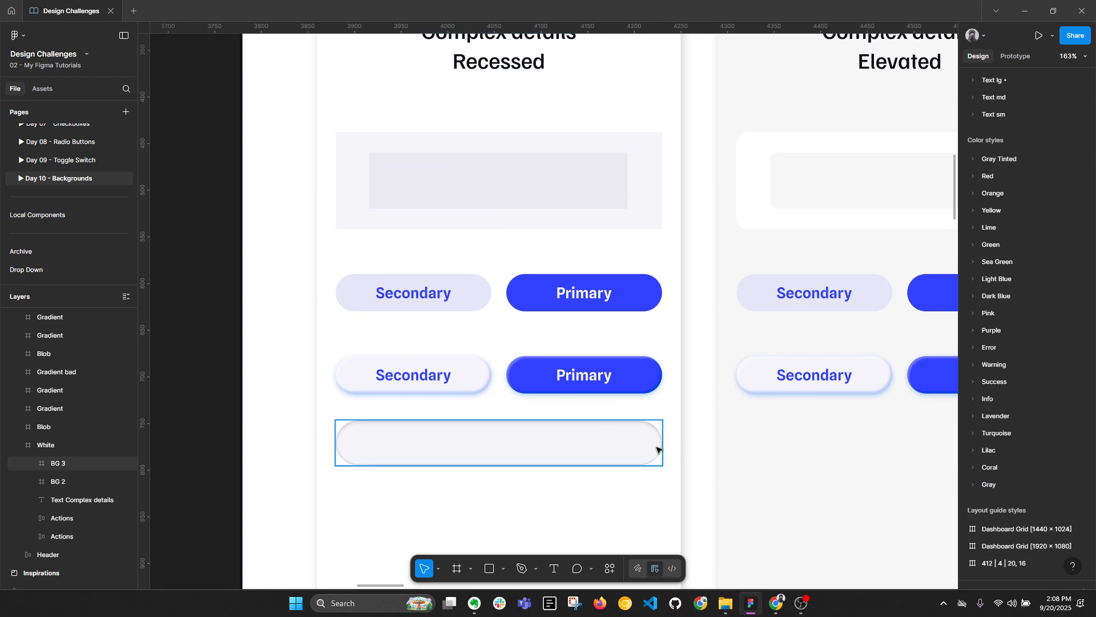
{"action": "key", "text": "alt+l"}
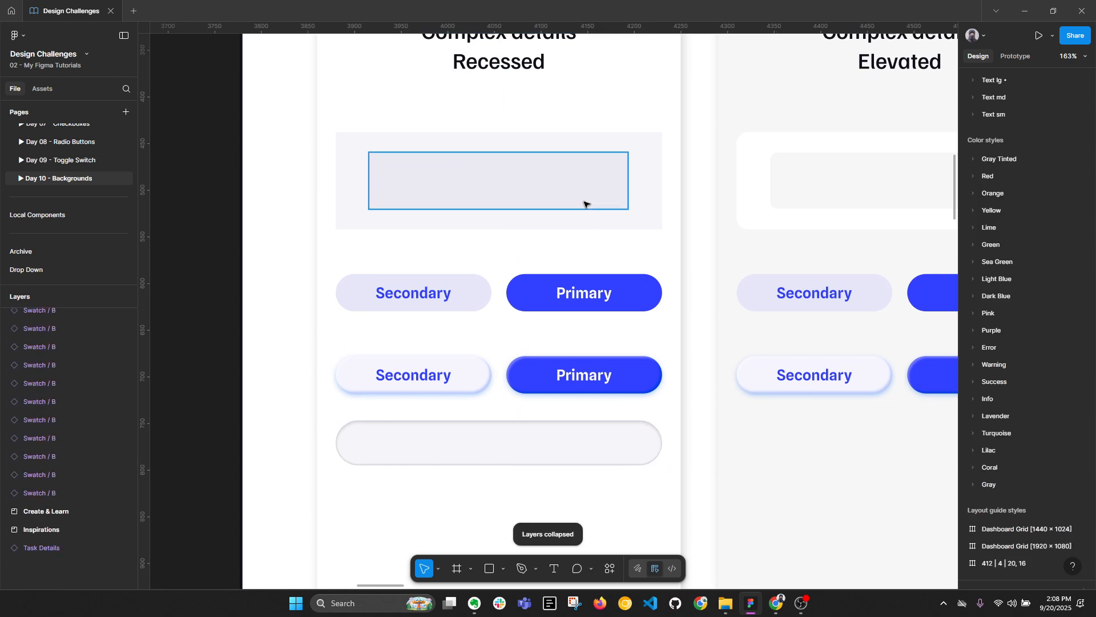
{"action": "scroll", "coordinate": [634, 183], "scroll_direction": "up", "scroll_amount": 1}
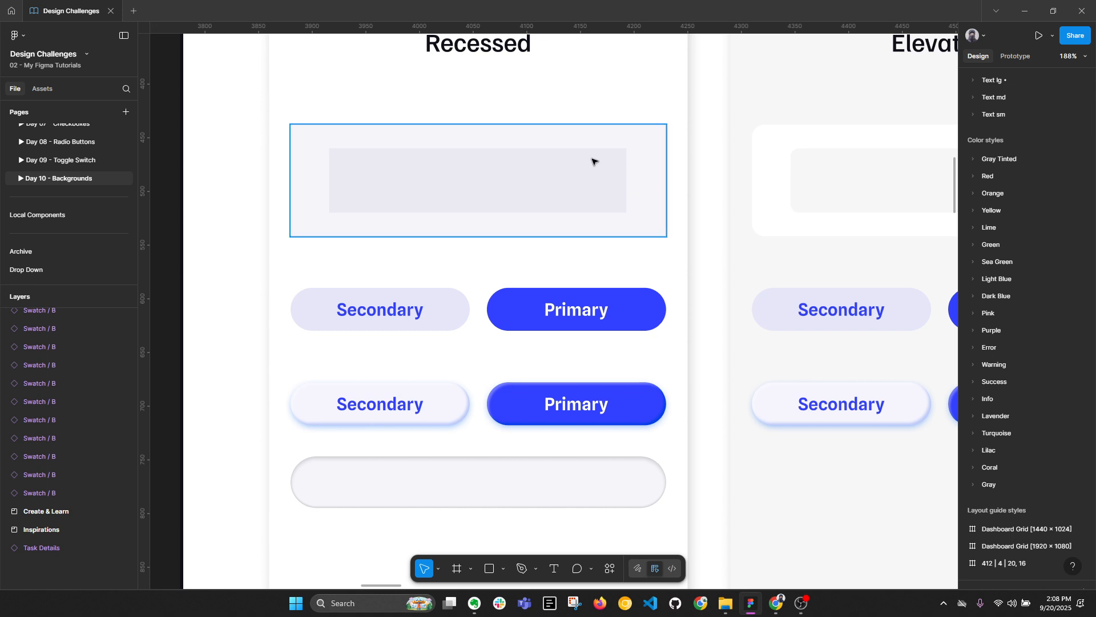
{"action": "left_click", "coordinate": [657, 137]}
{"action": "scroll", "coordinate": [664, 138], "scroll_direction": "up", "scroll_amount": 2}
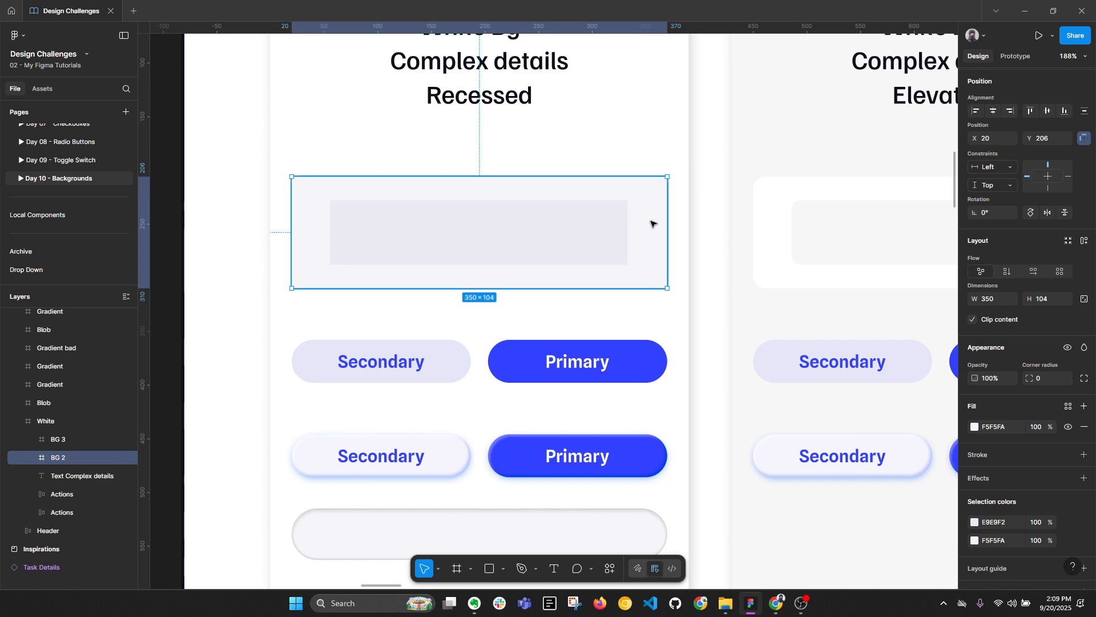
{"action": "left_click", "coordinate": [597, 238]}
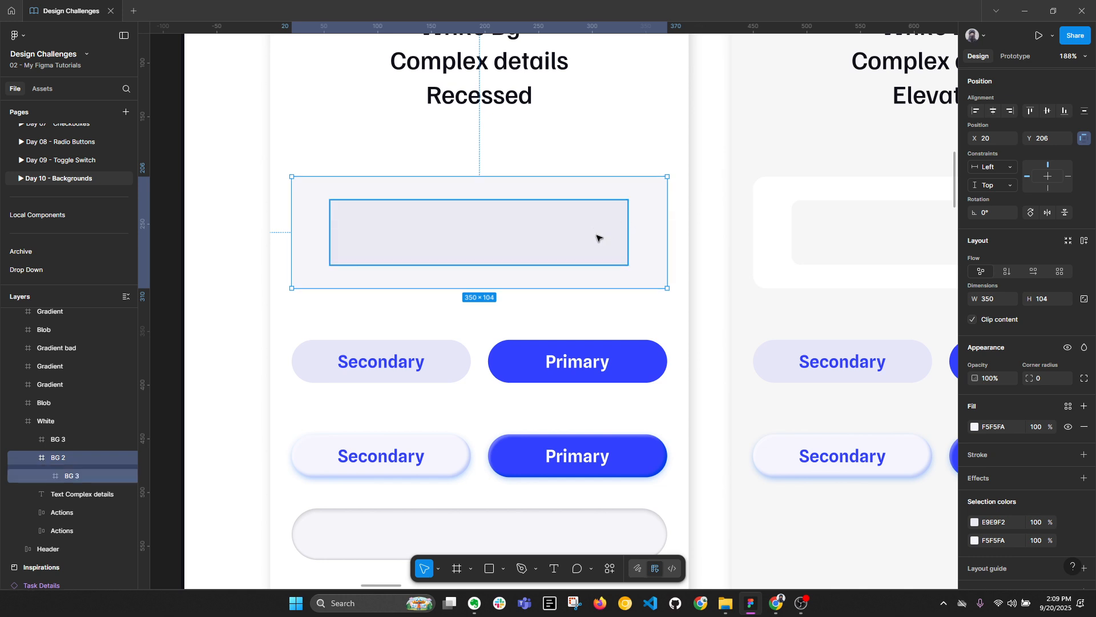
{"action": "scroll", "coordinate": [585, 197], "scroll_direction": "down", "scroll_amount": 2}
{"action": "scroll", "coordinate": [582, 197], "scroll_direction": "down", "scroll_amount": 3}
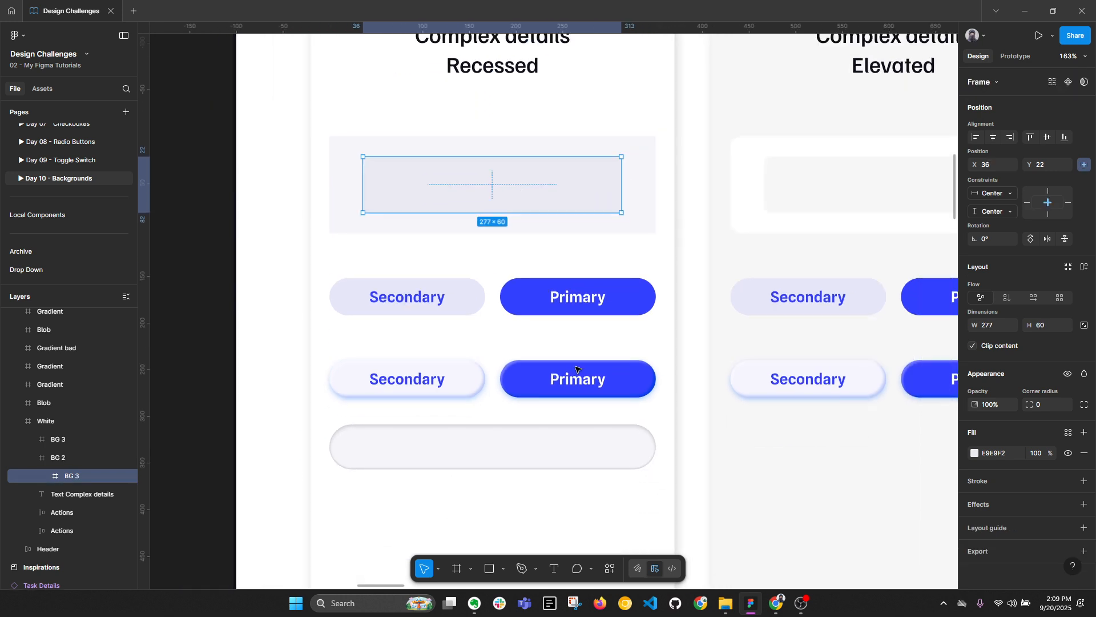
{"action": "left_click", "coordinate": [619, 445]}
{"action": "scroll", "coordinate": [624, 449], "scroll_direction": "down", "scroll_amount": 3}
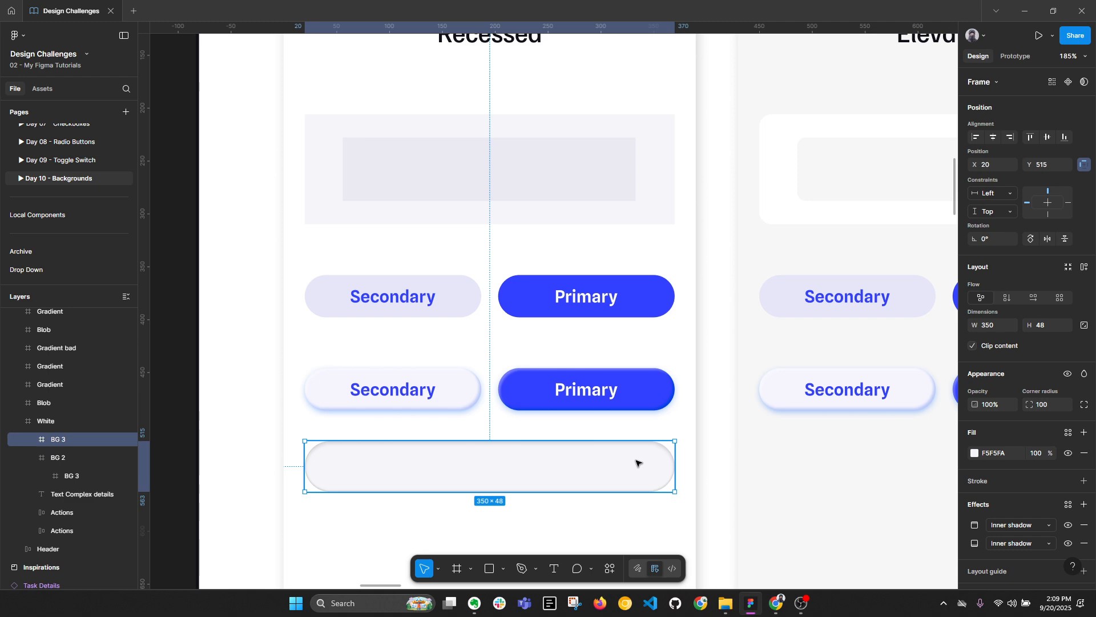
Draw a square of about 38 × 38 inside the pill's right end and fill it with E9E9F2 sampled from the inner detail box.
{"action": "key", "text": "r"}
{"action": "mouse_move", "coordinate": [614, 454]}
{"action": "left_mouse_down"}
{"action": "mouse_move", "coordinate": [654, 494]}
{"action": "mouse_move", "coordinate": [644, 468]}
{"action": "left_mouse_up"}
{"action": "scroll", "coordinate": [644, 469], "scroll_direction": "up", "scroll_amount": 1}
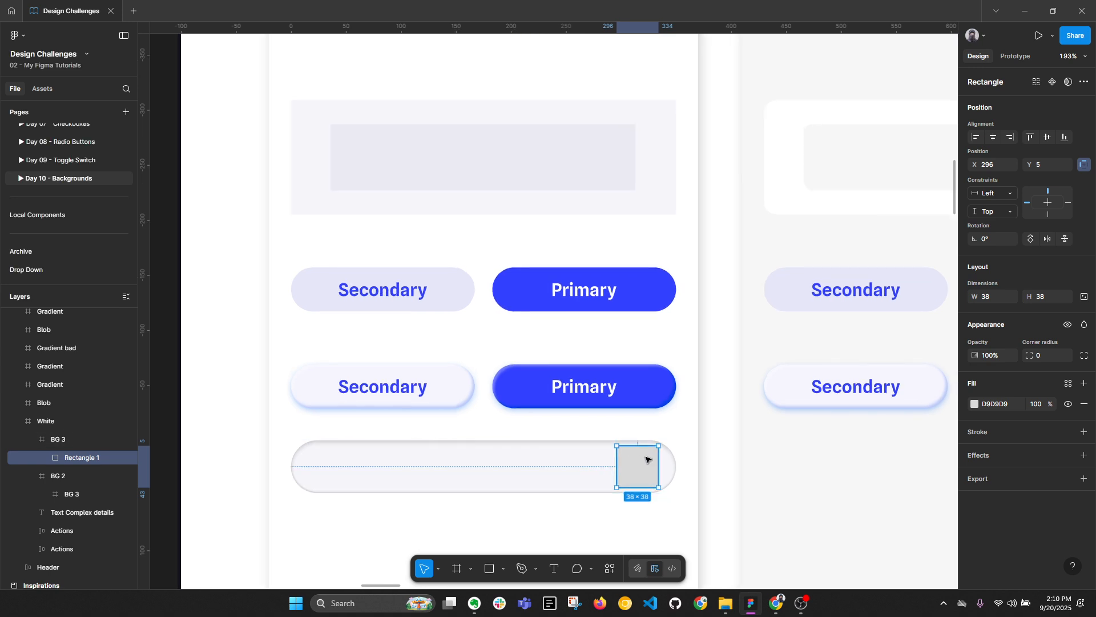
{"action": "key", "text": "i"}
{"action": "left_click", "coordinate": [565, 147]}
{"action": "scroll", "coordinate": [614, 485], "scroll_direction": "up", "scroll_amount": 5}
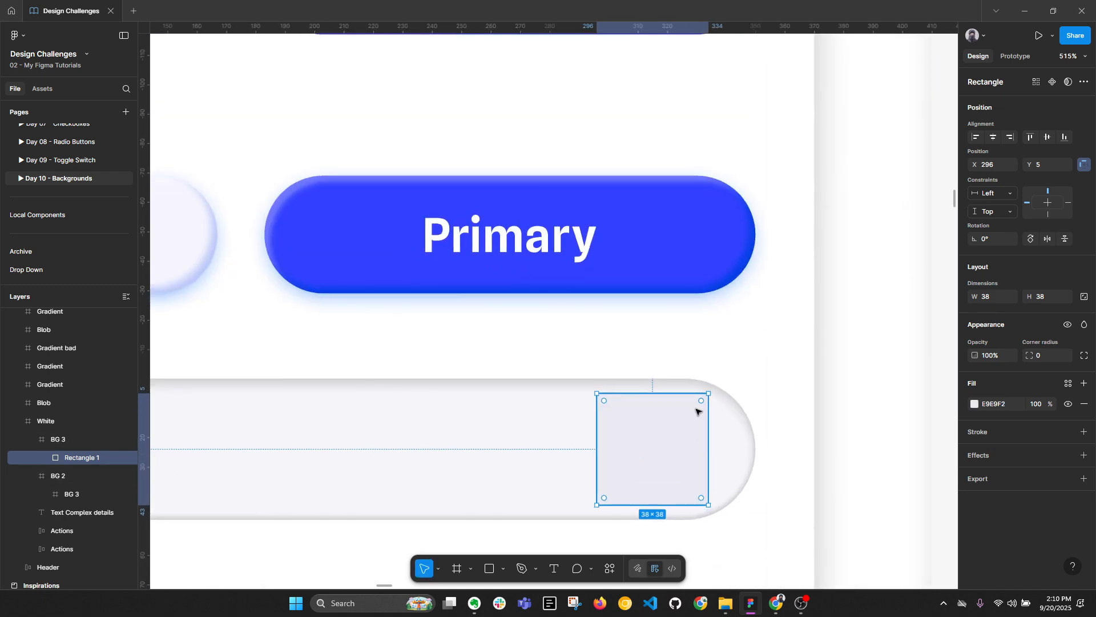
Round the square in the pill into a circle with a corner radius of 19 and move it right to X 306.
{"action": "left_click_drag", "start_coordinate": [705, 400], "coordinate": [679, 421]}
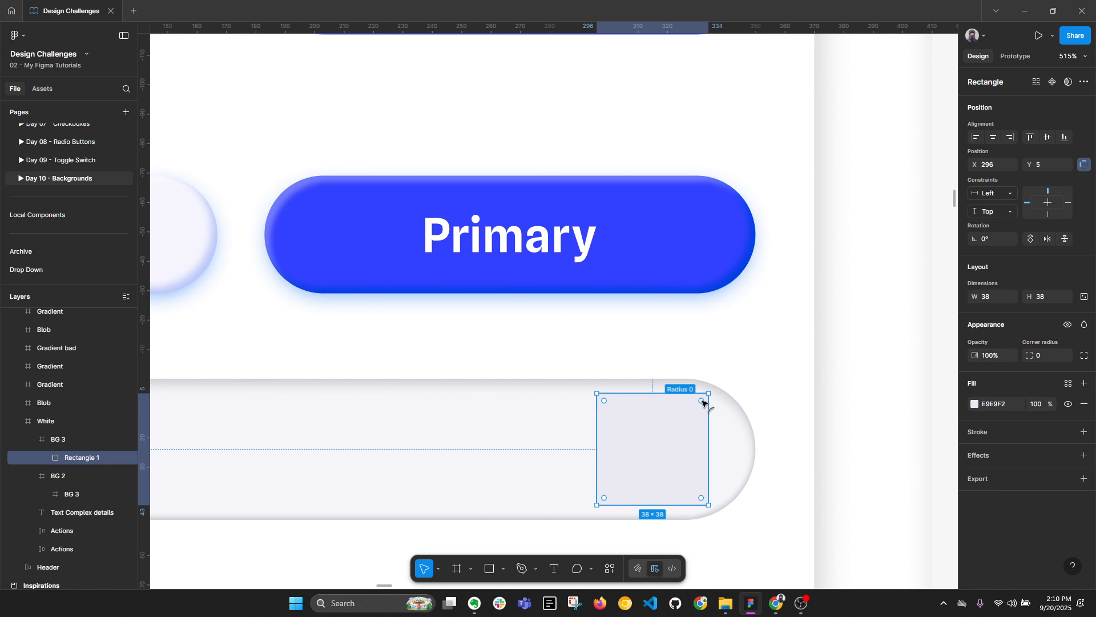
{"action": "left_click_drag", "start_coordinate": [702, 400], "coordinate": [628, 482]}
{"action": "scroll", "coordinate": [705, 445], "scroll_direction": "down", "scroll_amount": 5}
{"action": "left_click", "coordinate": [721, 458]}
{"action": "left_click_drag", "start_coordinate": [659, 447], "coordinate": [673, 447]}
{"action": "scroll", "coordinate": [605, 279], "scroll_direction": "down", "scroll_amount": 3}
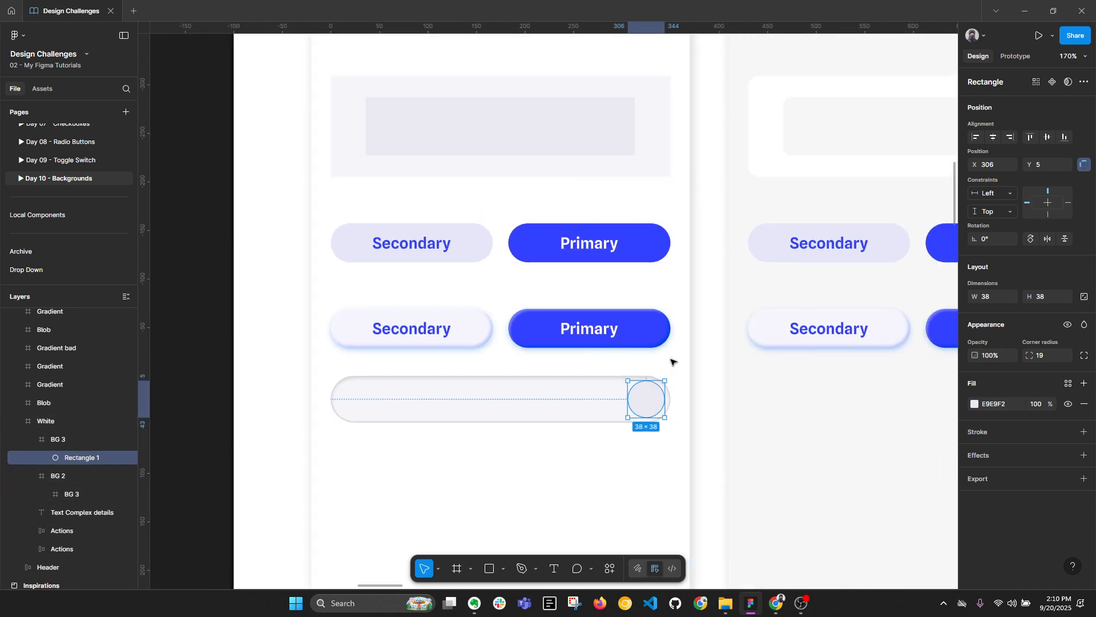
{"action": "left_click", "coordinate": [706, 303]}
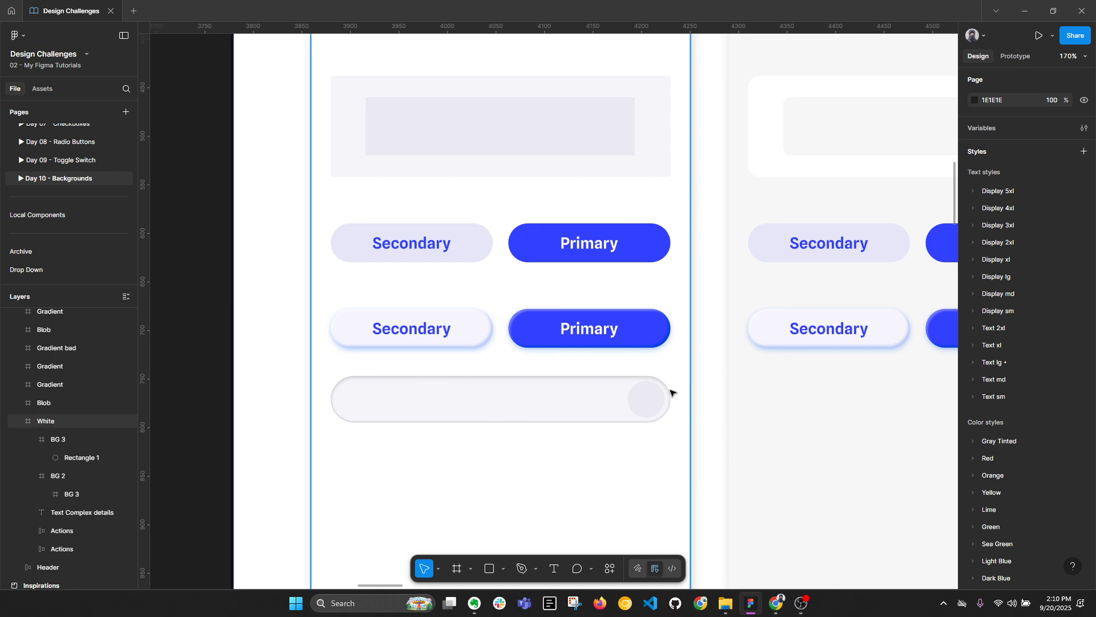
Change "White" to "Gray" in the heading of the Complex details Elevated frame.
{"action": "scroll", "coordinate": [655, 399], "scroll_direction": "down", "scroll_amount": 1}
{"action": "left_click_drag", "start_coordinate": [634, 188], "coordinate": [539, 245]}
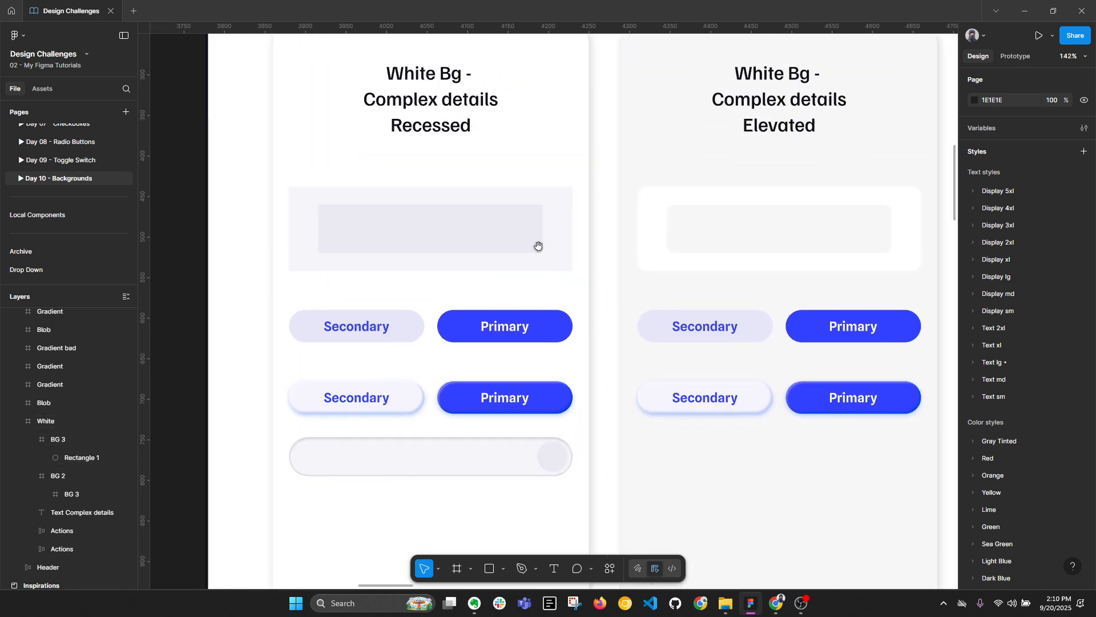
{"action": "left_click_drag", "start_coordinate": [602, 203], "coordinate": [653, 250]}
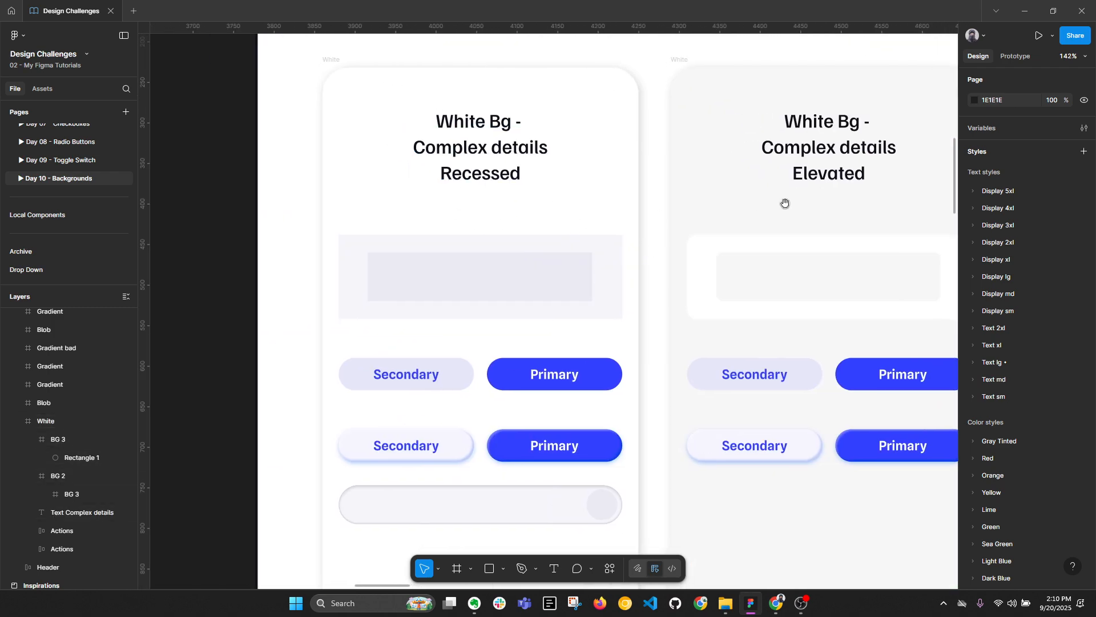
{"action": "left_click_drag", "start_coordinate": [829, 183], "coordinate": [584, 177]}
{"action": "scroll", "coordinate": [602, 168], "scroll_direction": "down", "scroll_amount": 2}
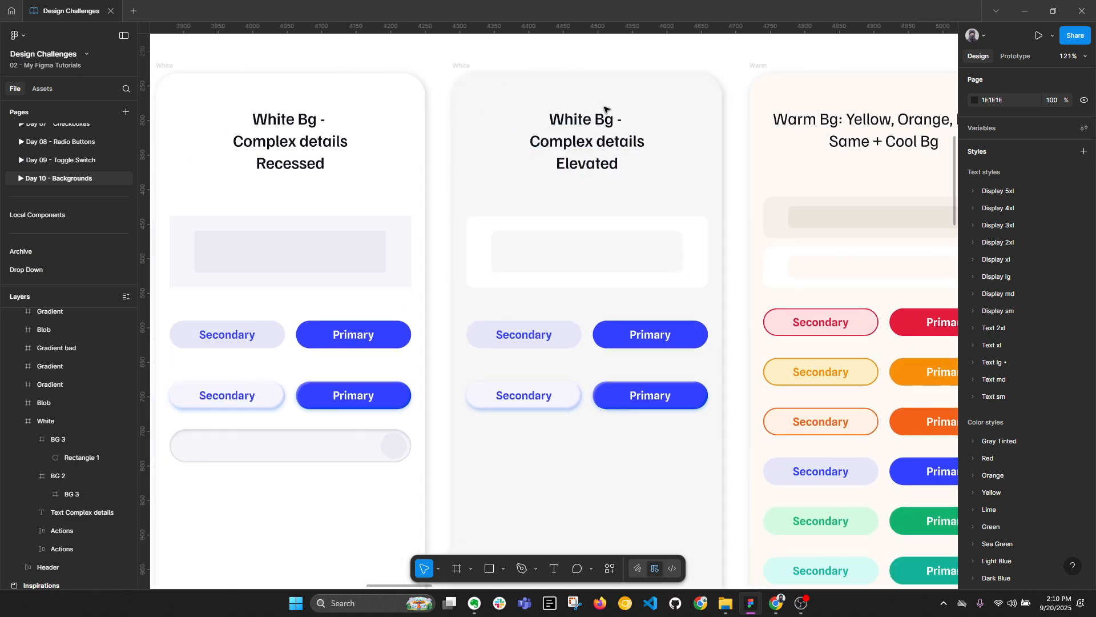
{"action": "left_click_drag", "start_coordinate": [477, 114], "coordinate": [621, 110]}
{"action": "left_click", "coordinate": [640, 96]}
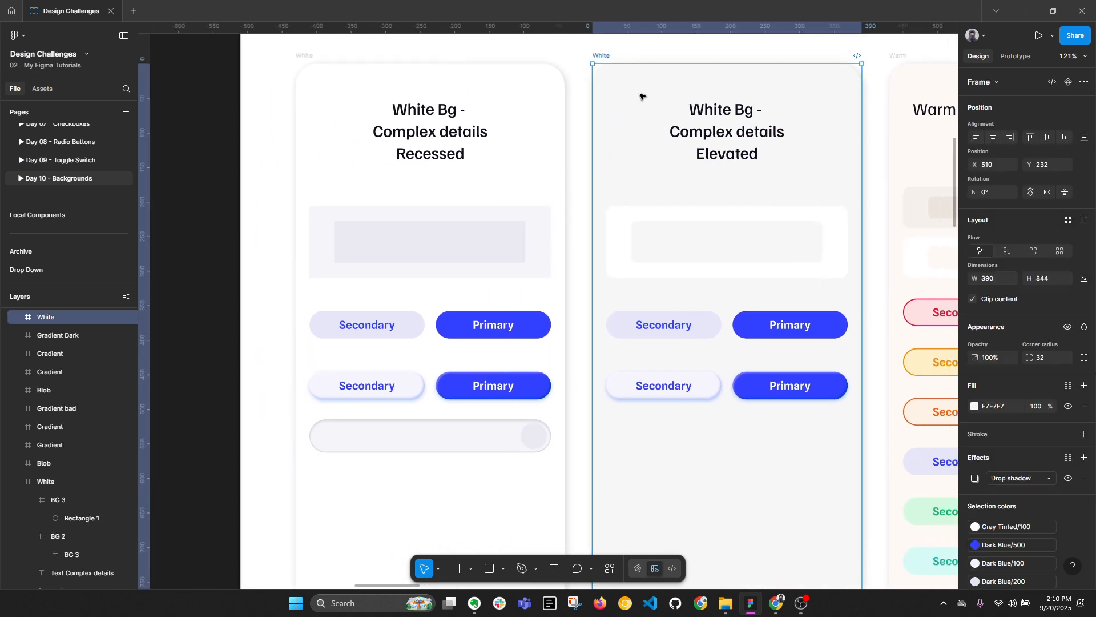
{"action": "key", "text": "alt+l"}
{"action": "double_click", "coordinate": [726, 110]}
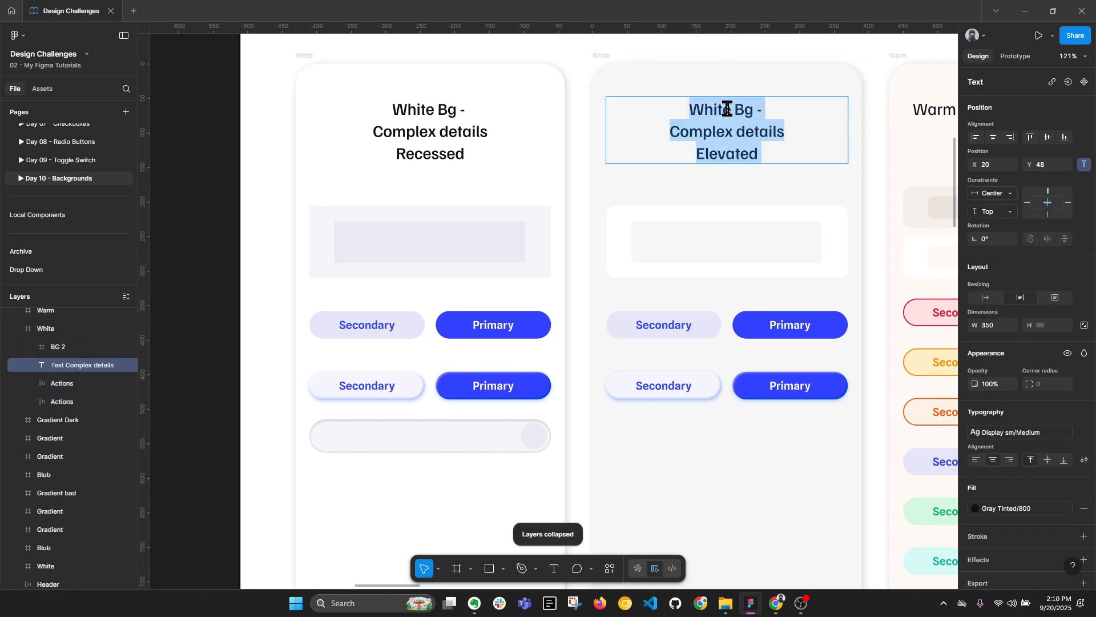
{"action": "double_click", "coordinate": [695, 109]}
{"action": "type", "text": "Gray"}
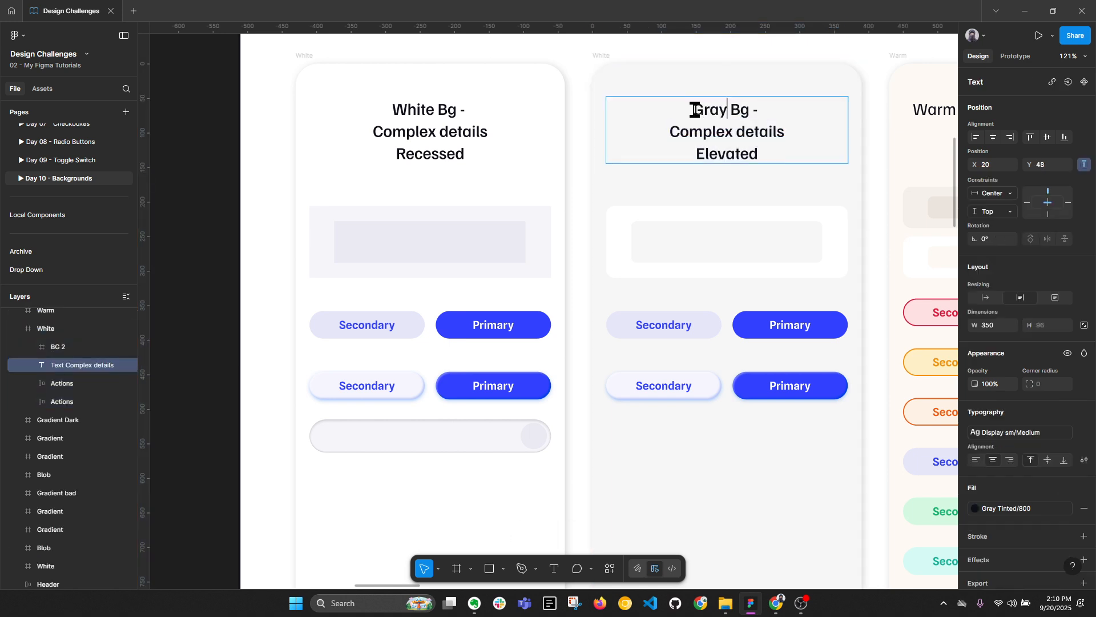
{"action": "key", "text": "Escape"}
{"action": "key", "text": "Escape"}
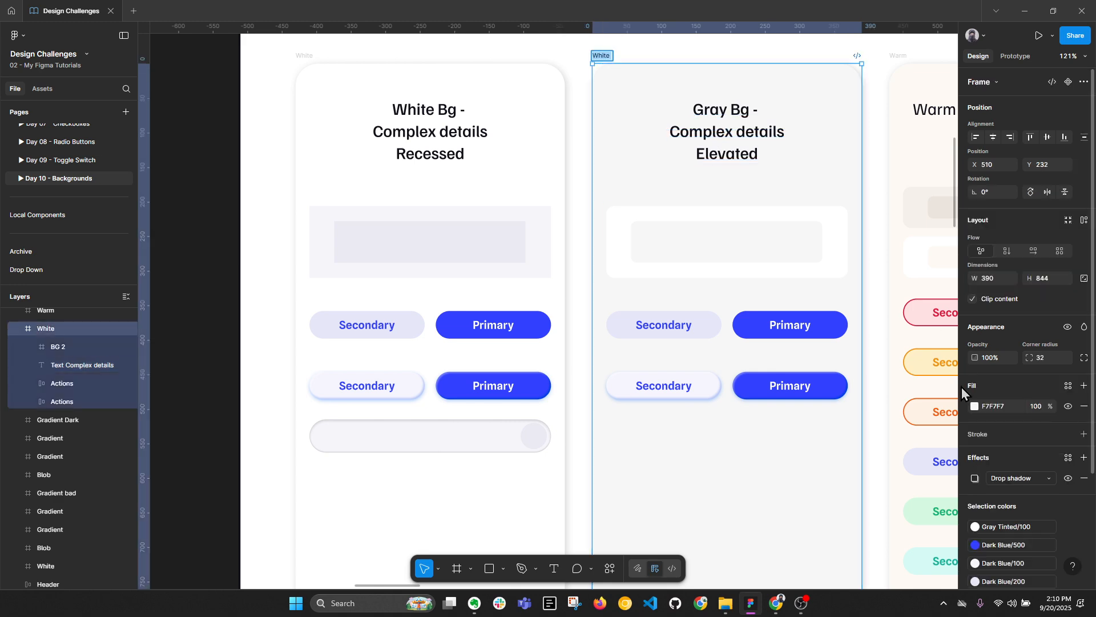
Inspect the HSB fill values of the Gray Bg Elevated frame in the color picker.
{"action": "left_click", "coordinate": [570, 66]}
{"action": "left_click", "coordinate": [602, 56]}
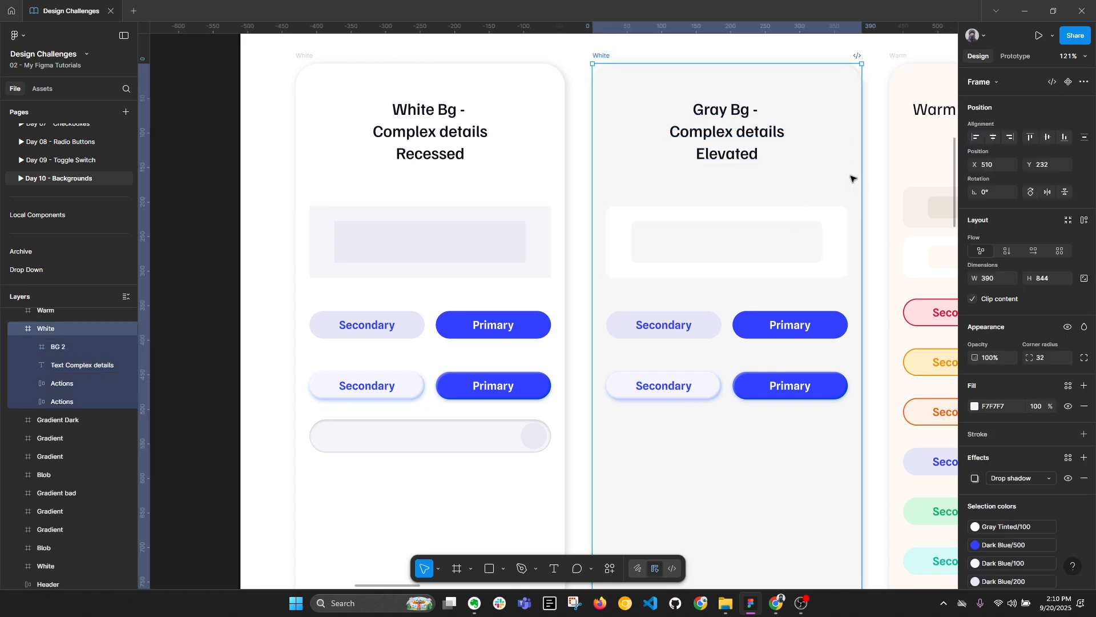
{"action": "left_click", "coordinate": [975, 406]}
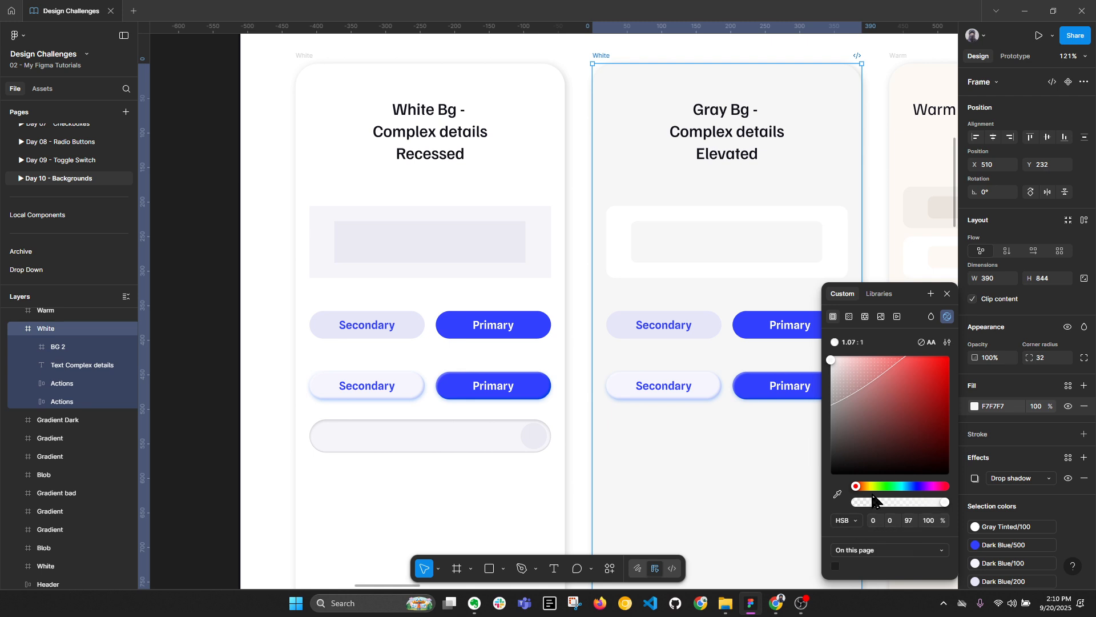
{"action": "mouse_move", "coordinate": [856, 486]}
{"action": "left_mouse_down"}
{"action": "mouse_move", "coordinate": [943, 488]}
{"action": "mouse_move", "coordinate": [856, 486]}
{"action": "left_mouse_up"}
{"action": "left_click", "coordinate": [892, 522]}
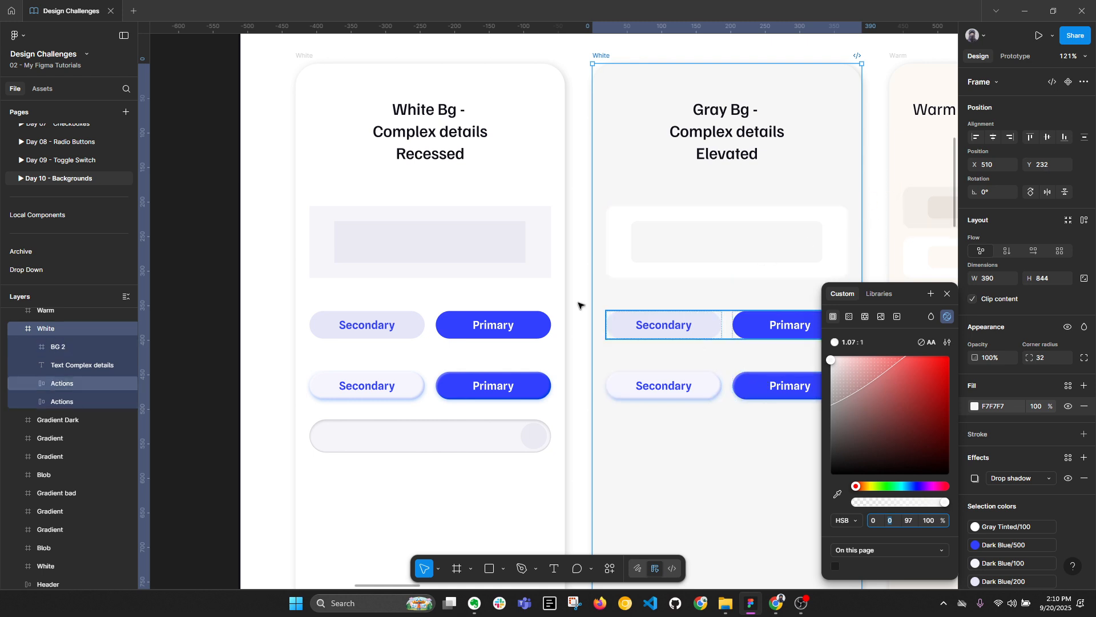
{"action": "left_click", "coordinate": [883, 231]}
Hide the light gray inner box inside the white detail box of the Gray Bg Elevated frame.
{"action": "left_click_drag", "start_coordinate": [882, 230], "coordinate": [792, 218]}
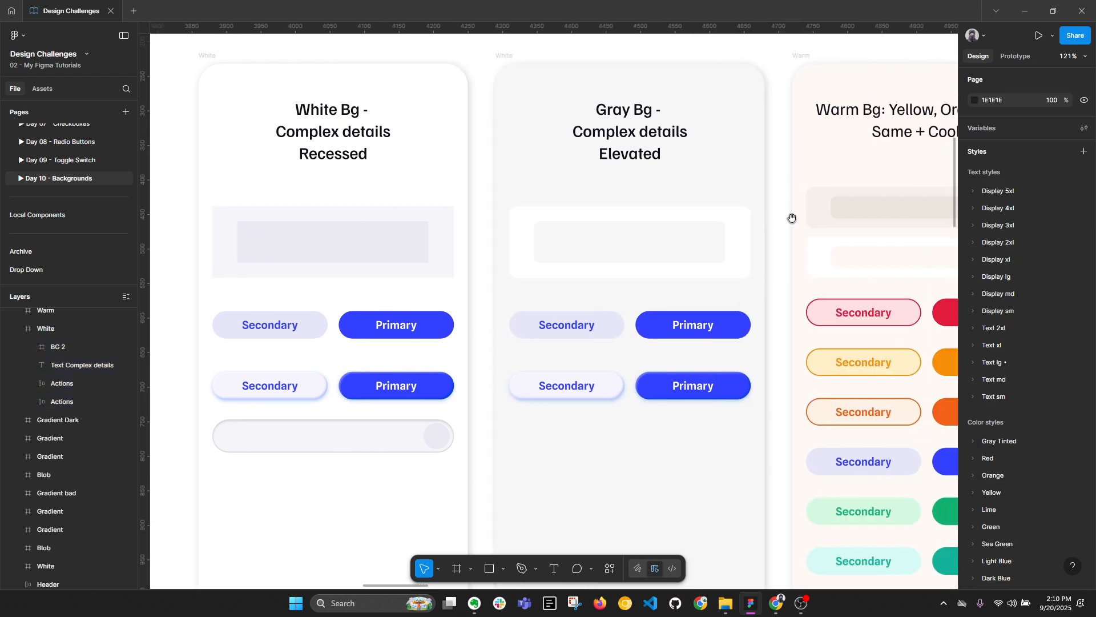
{"action": "left_click", "coordinate": [507, 58]}
{"action": "left_click_drag", "start_coordinate": [499, 56], "coordinate": [582, 61]}
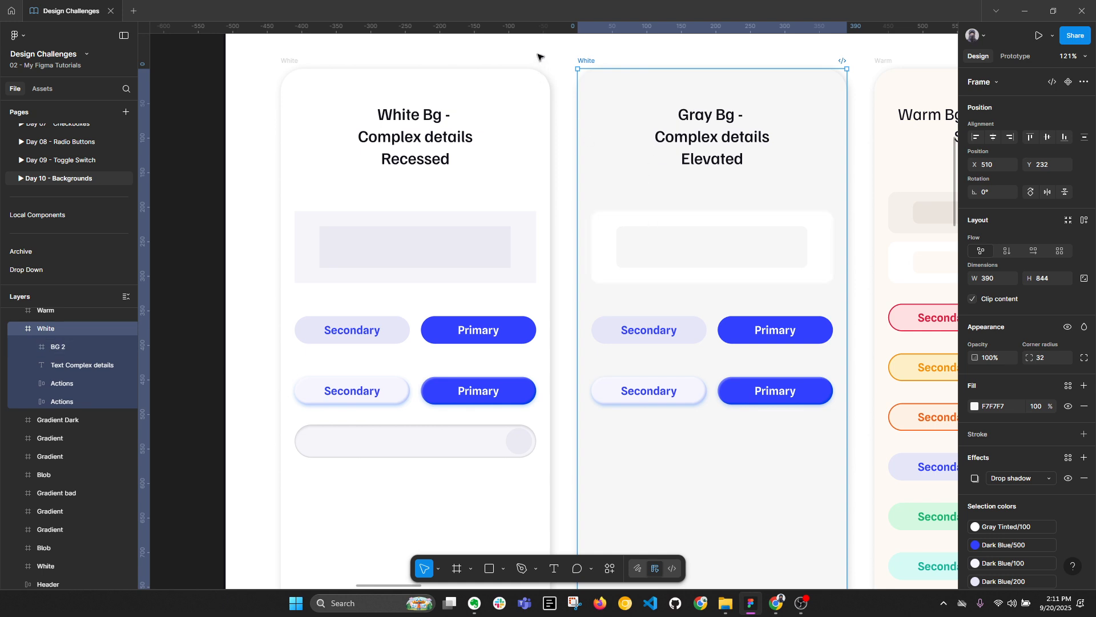
{"action": "left_click", "coordinate": [615, 229]}
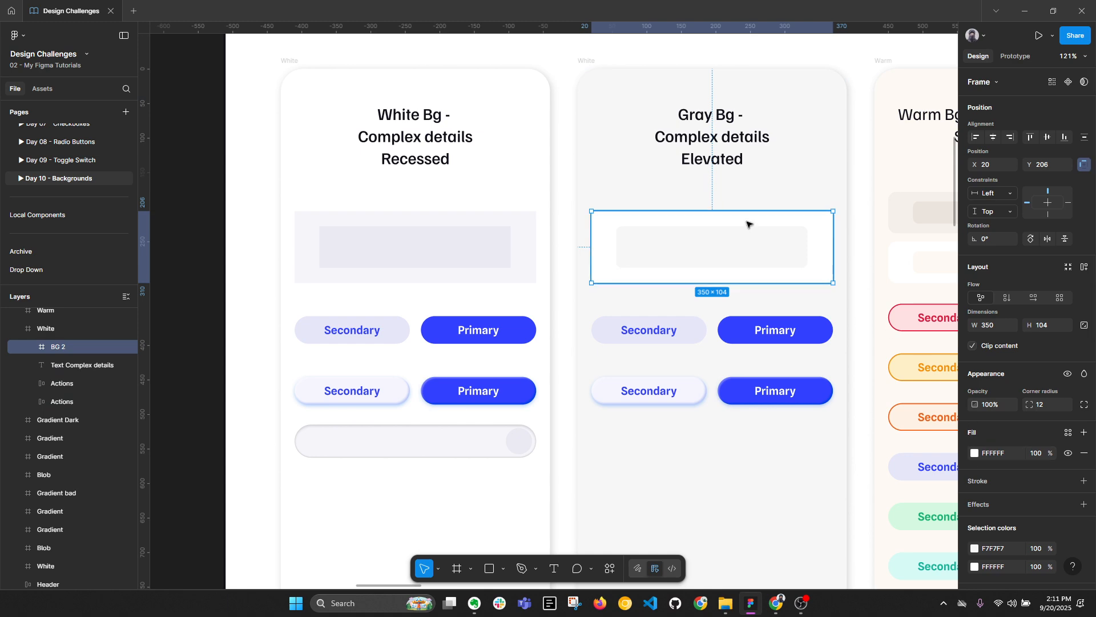
{"action": "left_click", "coordinate": [748, 253]}
{"action": "key", "text": "ctrl+shift+h"}
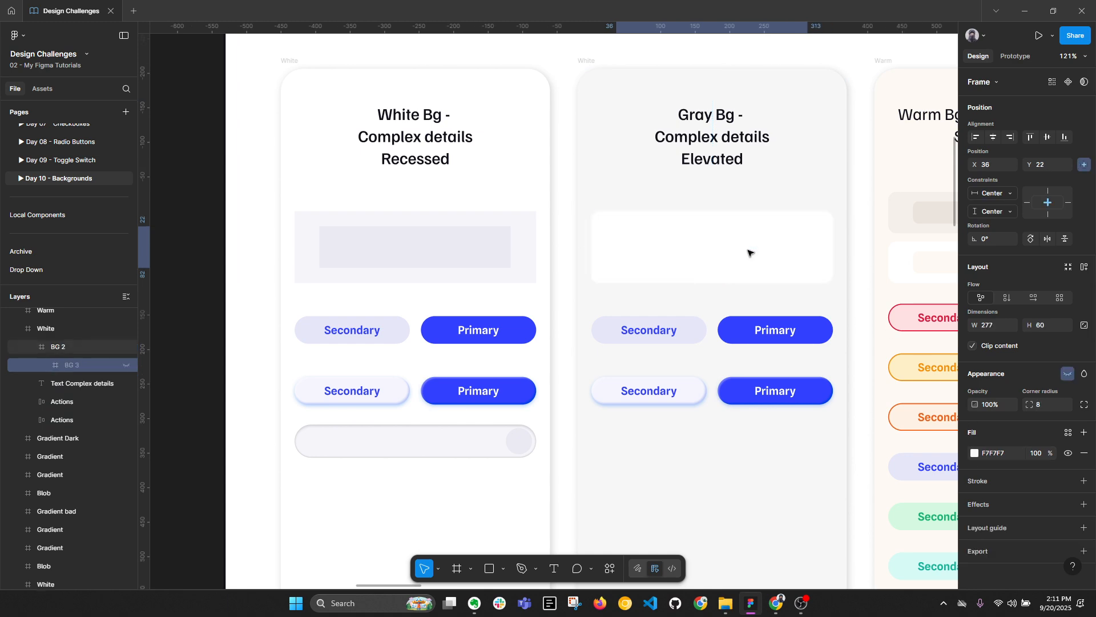
Examine the white detail box without its inner box against the Gray Bg Elevated frame.
{"action": "left_click", "coordinate": [748, 253]}
{"action": "key", "text": "alt+l"}
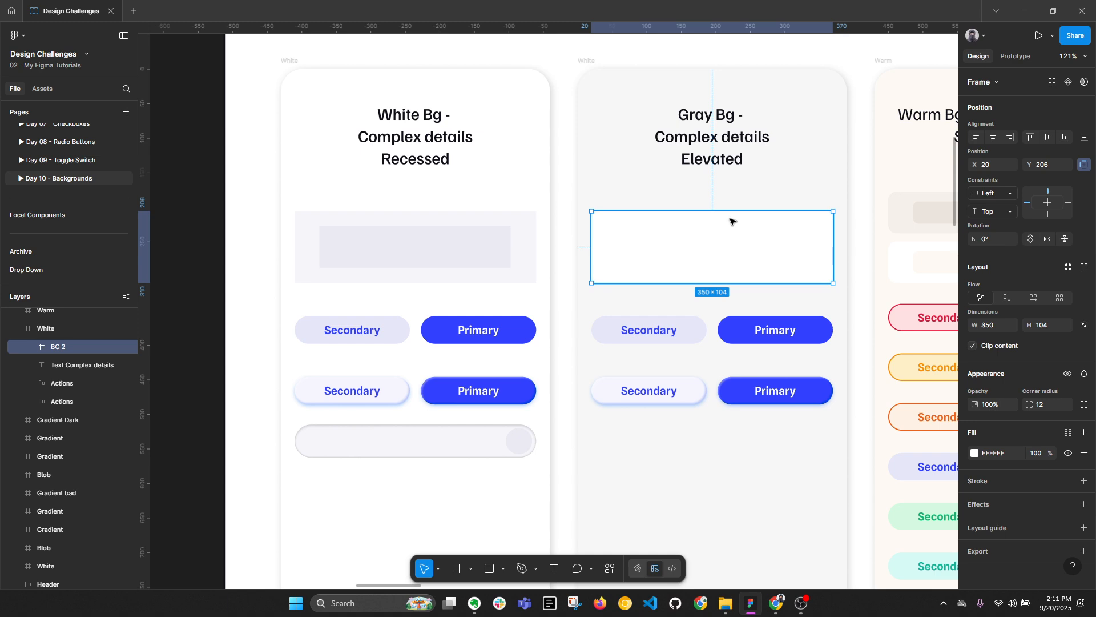
{"action": "key", "text": "Escape"}
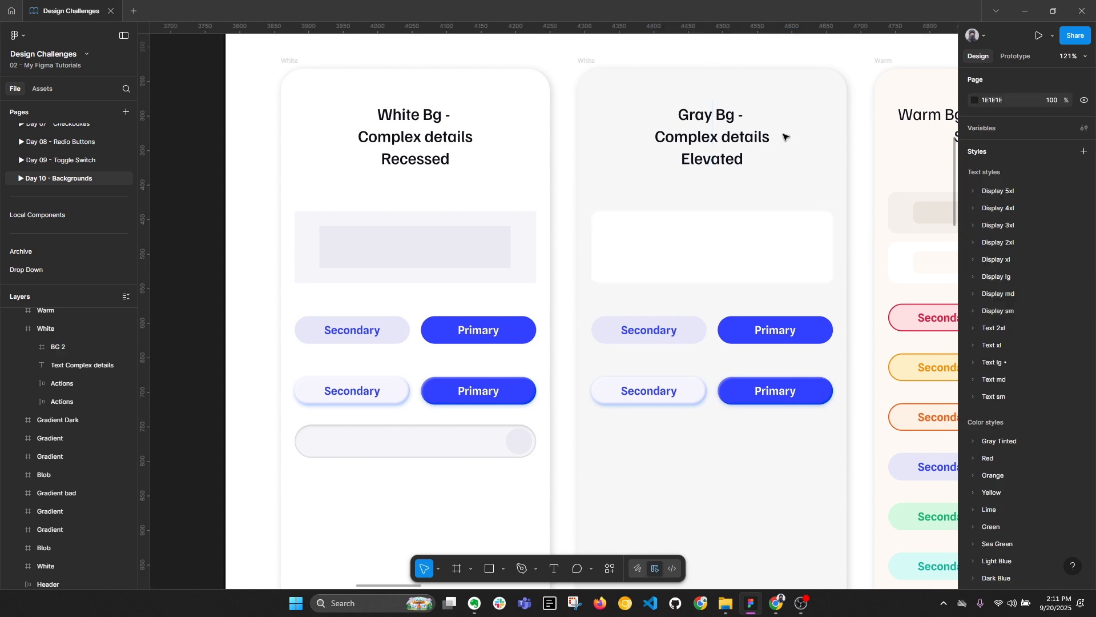
{"action": "left_click", "coordinate": [802, 248]}
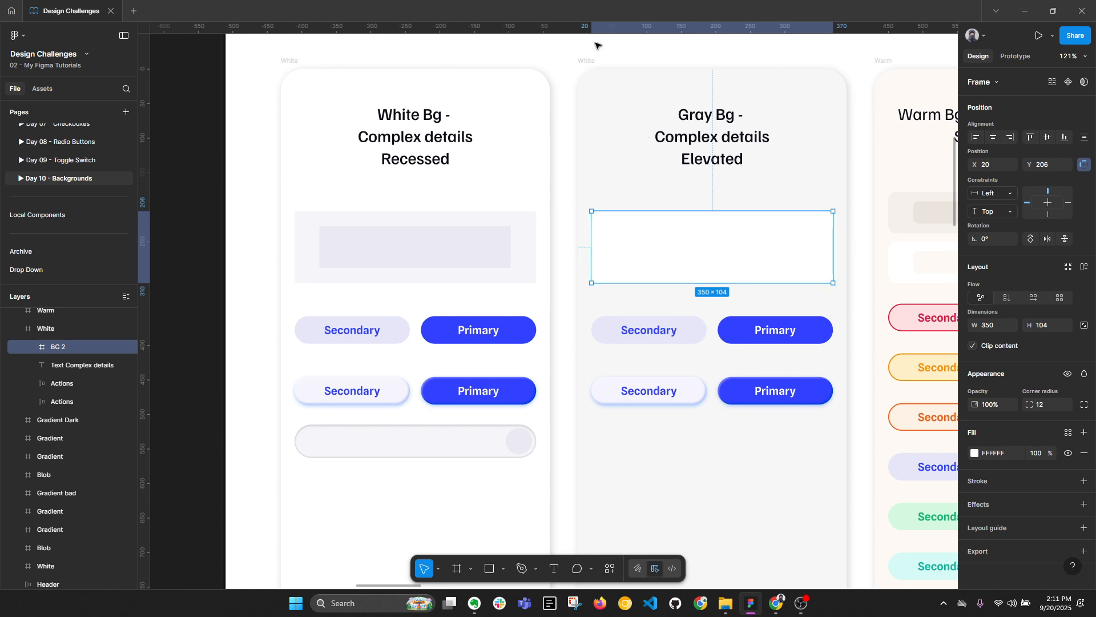
{"action": "left_click", "coordinate": [594, 61]}
Restore the light gray inner box and place a copy of the whole detail box below the buttons at Y 573.
{"action": "left_click", "coordinate": [722, 257]}
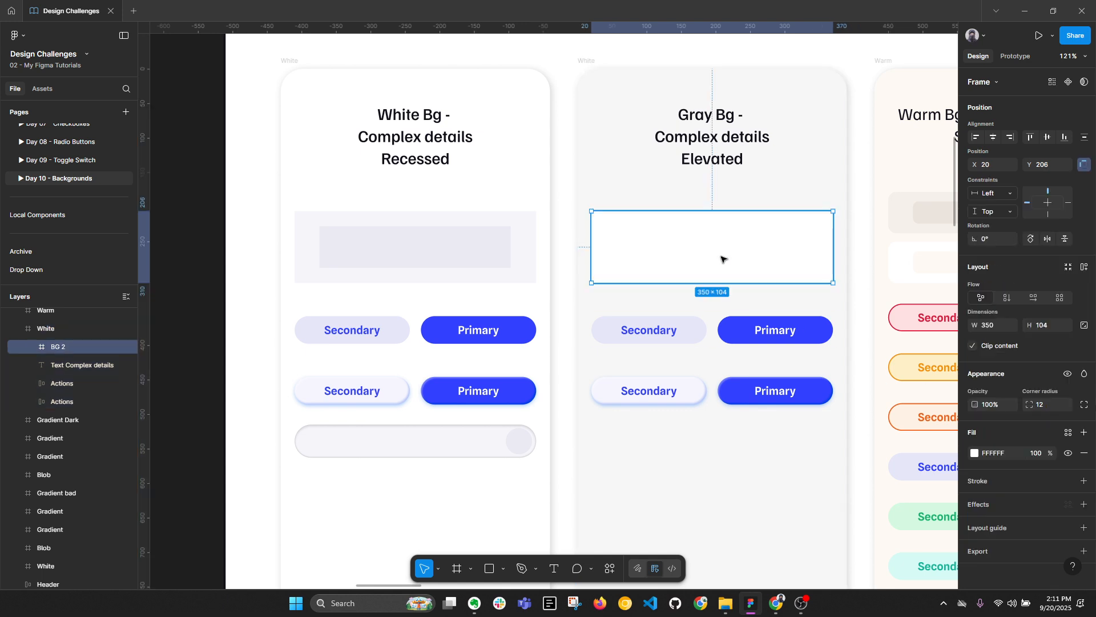
{"action": "key", "text": "ctrl+v"}
{"action": "left_click_drag", "start_coordinate": [809, 262], "coordinate": [727, 411]}
{"action": "key", "text": "Escape"}
{"action": "scroll", "coordinate": [607, 134], "scroll_direction": "down", "scroll_amount": 2}
{"action": "left_click_drag", "start_coordinate": [610, 109], "coordinate": [597, 147]}
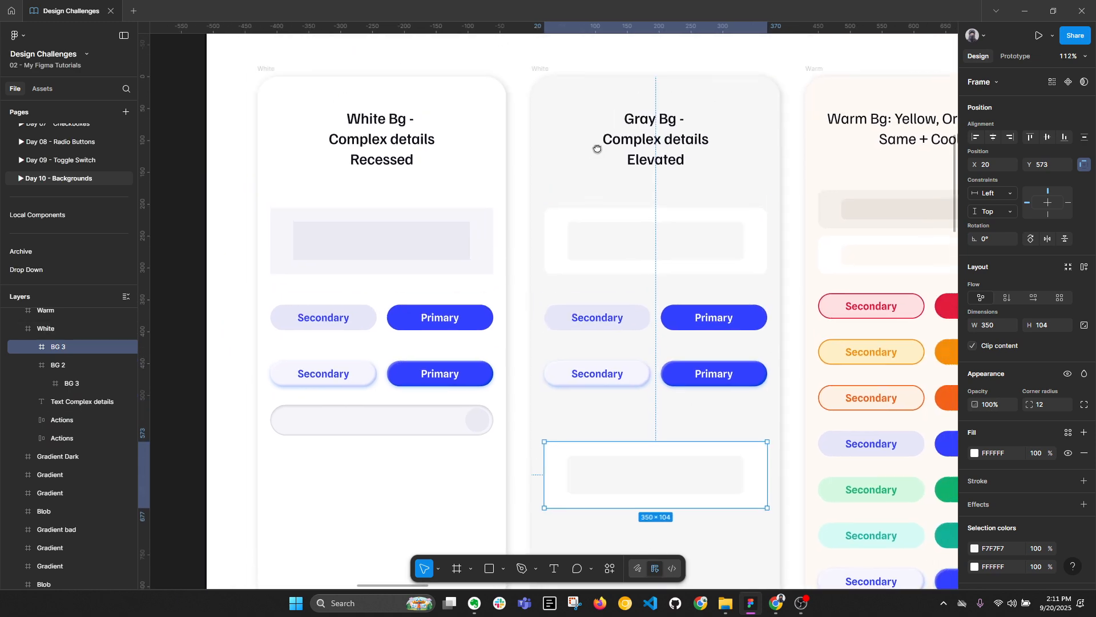
Set the HSB brightness of the Gray Bg Elevated frame's fill to 95.
{"action": "left_click", "coordinate": [540, 66]}
{"action": "left_click_drag", "start_coordinate": [669, 359], "coordinate": [645, 194]}
{"action": "scroll", "coordinate": [643, 277], "scroll_direction": "up", "scroll_amount": 2}
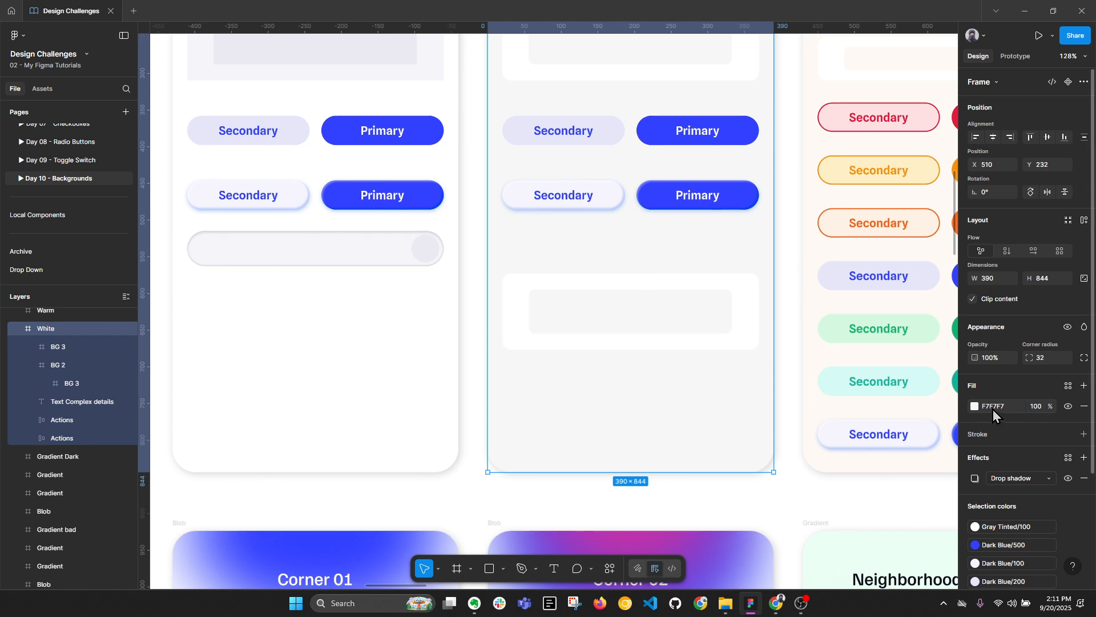
{"action": "left_click", "coordinate": [975, 407]}
{"action": "left_click", "coordinate": [913, 520]}
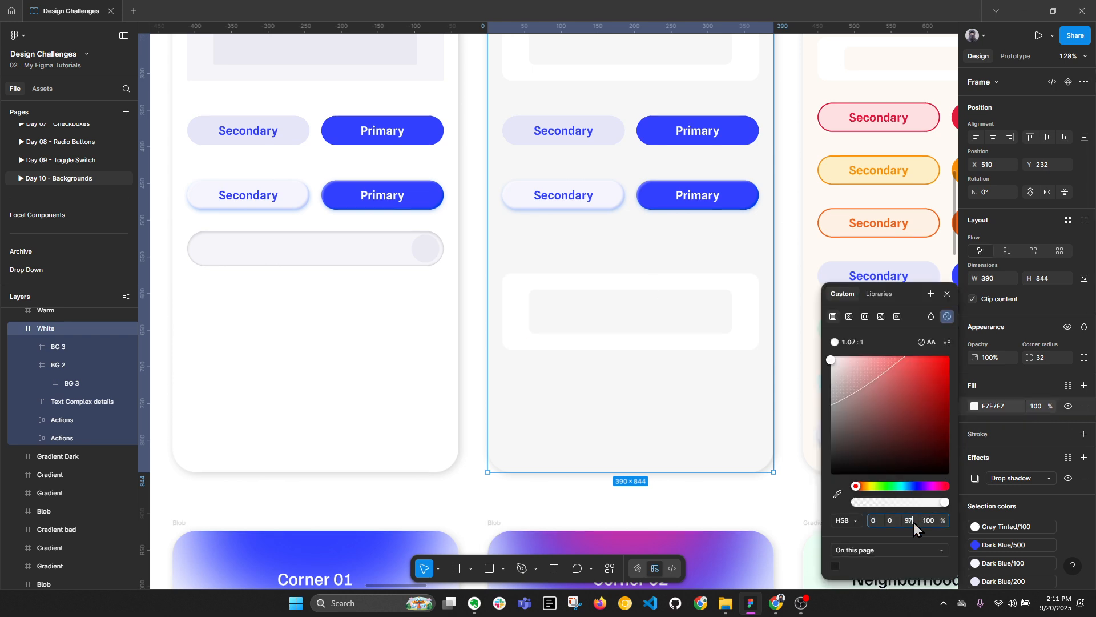
{"action": "type", "text": "95"}
{"action": "key", "text": "Return"}
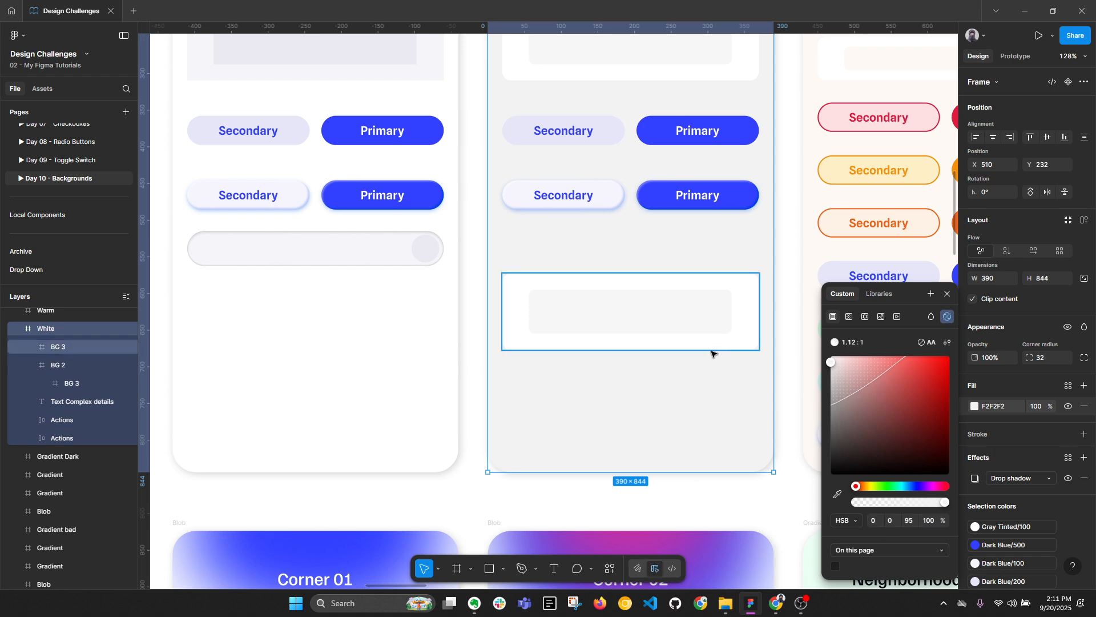
{"action": "scroll", "coordinate": [712, 353], "scroll_direction": "up", "scroll_amount": 3}
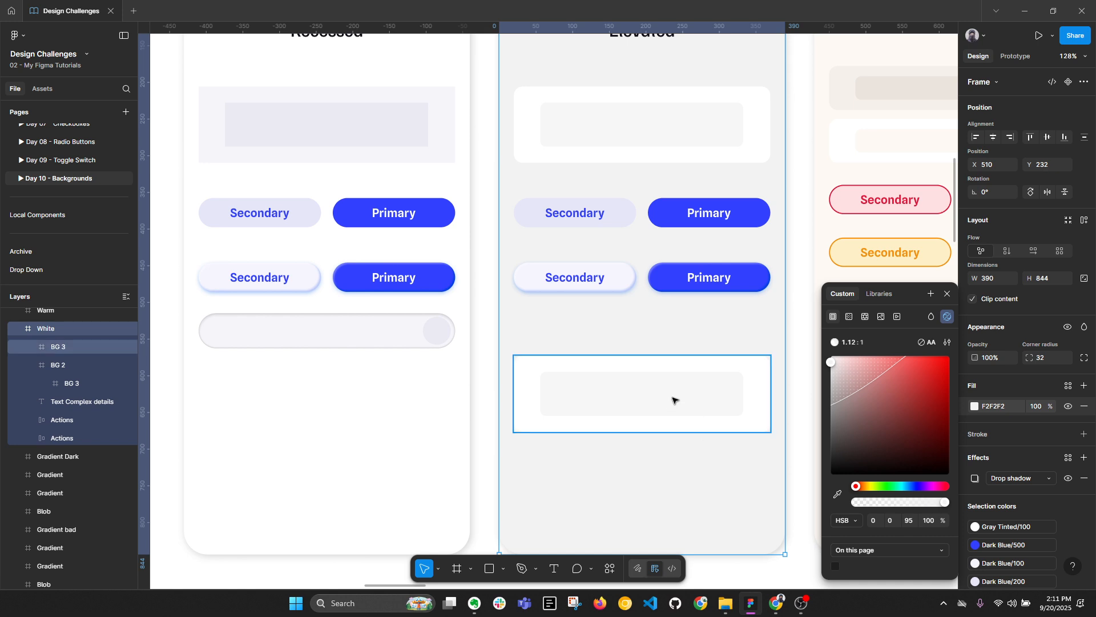
Try a brightness of 93 for the Gray Bg Elevated frame's fill, and undo it.
{"action": "left_click", "coordinate": [913, 521]}
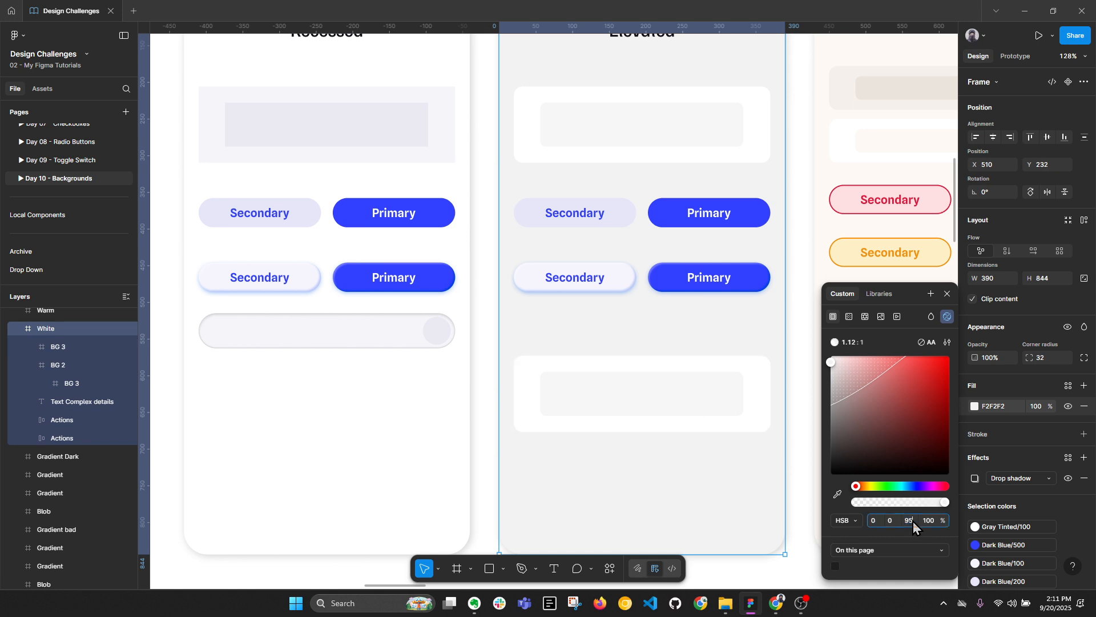
{"action": "type", "text": "93"}
{"action": "key", "text": "Return"}
{"action": "key", "text": "ctrl+z"}
Swap the fills of the copied detail box, giving the outer box F7F7F7 and the inner box FFFFFF.
{"action": "left_click", "coordinate": [714, 366]}
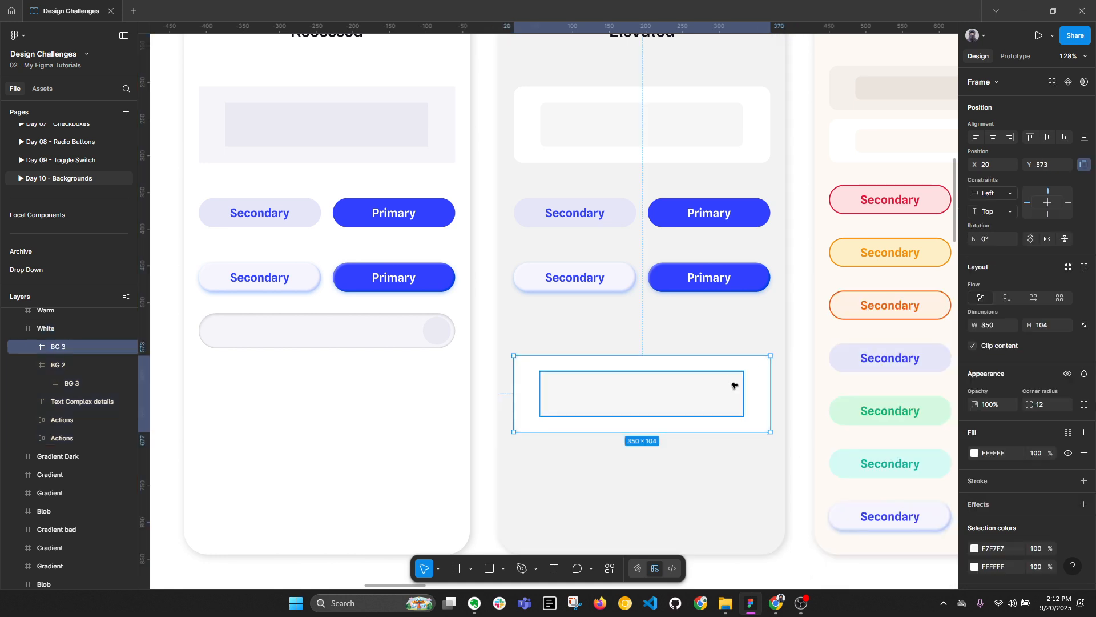
{"action": "key", "text": "i"}
{"action": "key", "text": "Escape"}
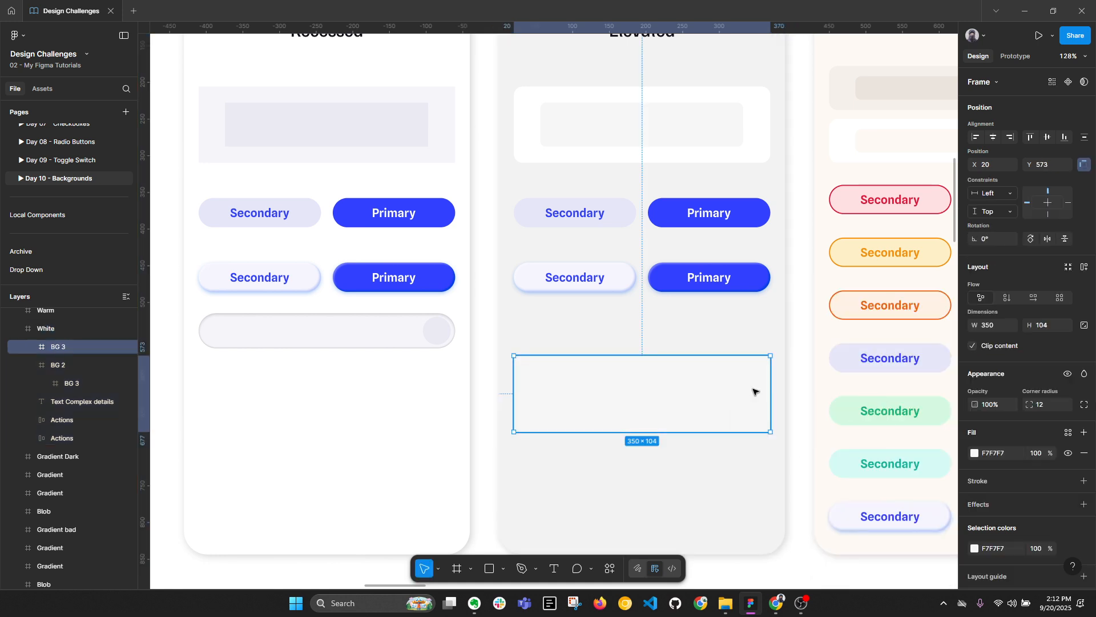
{"action": "left_click", "coordinate": [738, 394]}
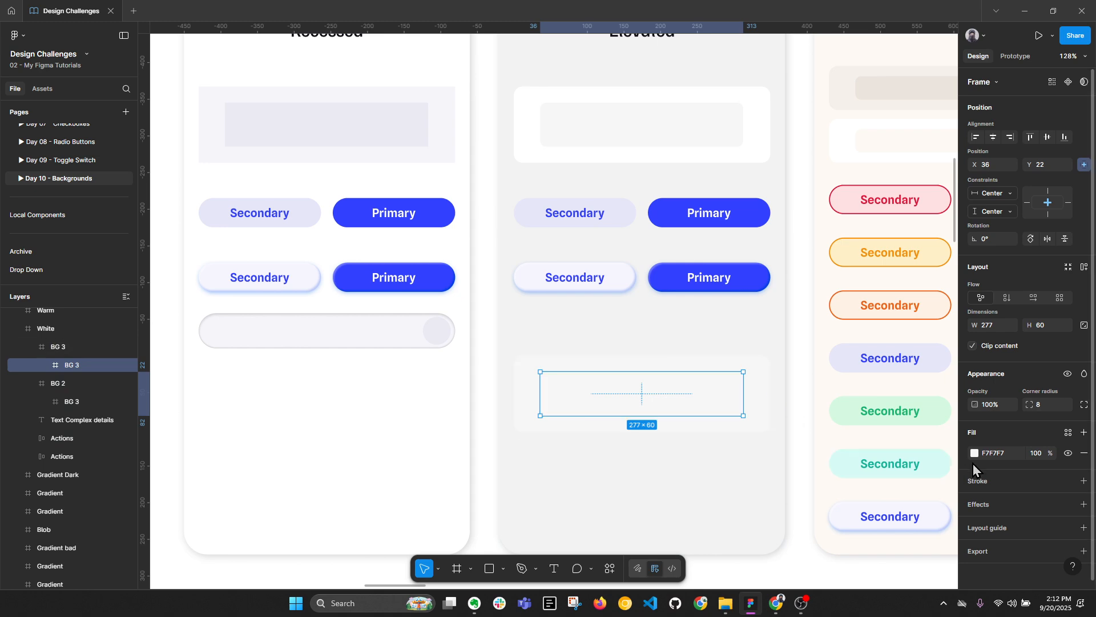
{"action": "left_click", "coordinate": [1001, 454]}
{"action": "type", "text": "f"}
{"action": "key", "text": "Return"}
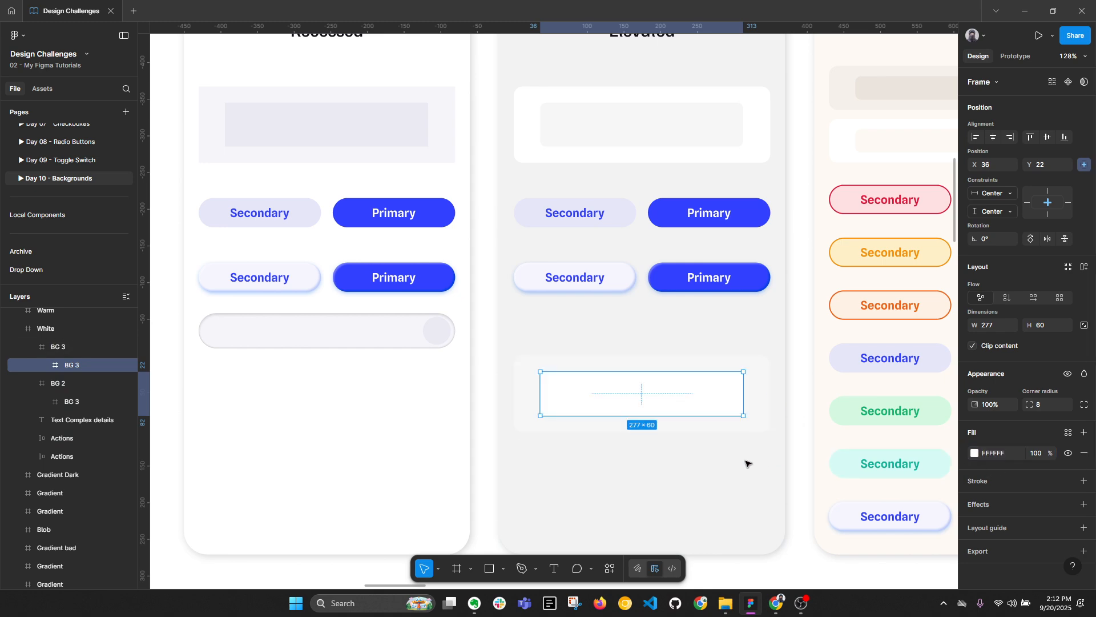
{"action": "left_click", "coordinate": [746, 462]}
Undo the fill swap on the copied detail box and the brightness change of the Gray Bg Elevated frame.
{"action": "scroll", "coordinate": [768, 430], "scroll_direction": "down", "scroll_amount": 3}
{"action": "scroll", "coordinate": [771, 359], "scroll_direction": "right", "scroll_amount": 2}
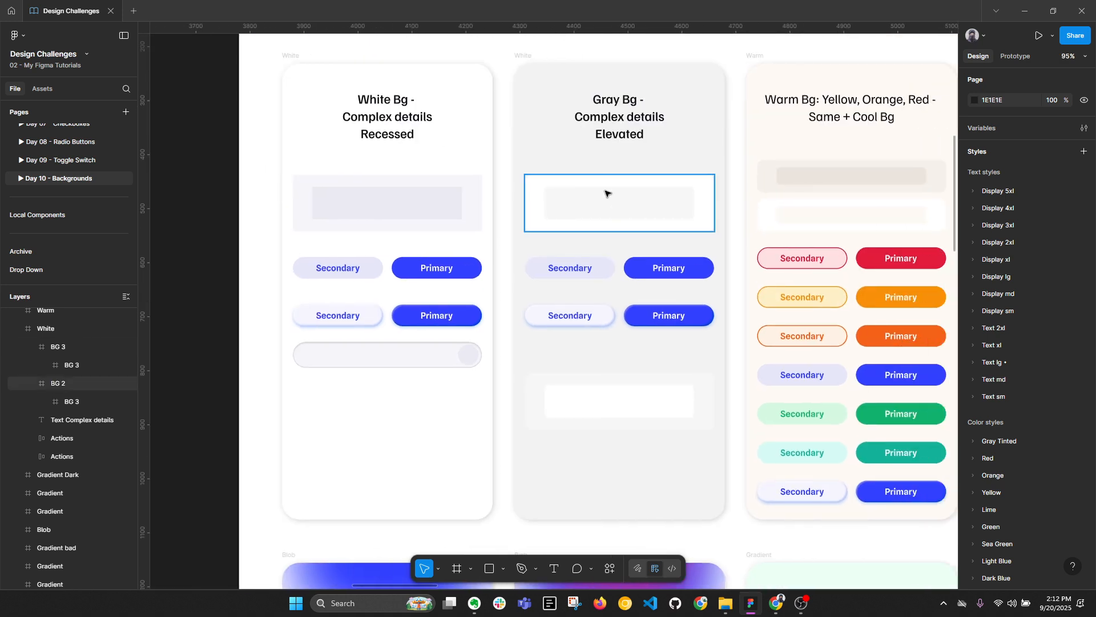
{"action": "key", "text": "ctrl+z"}
{"action": "key", "text": "ctrl+z"}
{"action": "key", "text": "ctrl+z"}
{"action": "key", "text": "ctrl+z"}
{"action": "key", "text": "ctrl+z"}
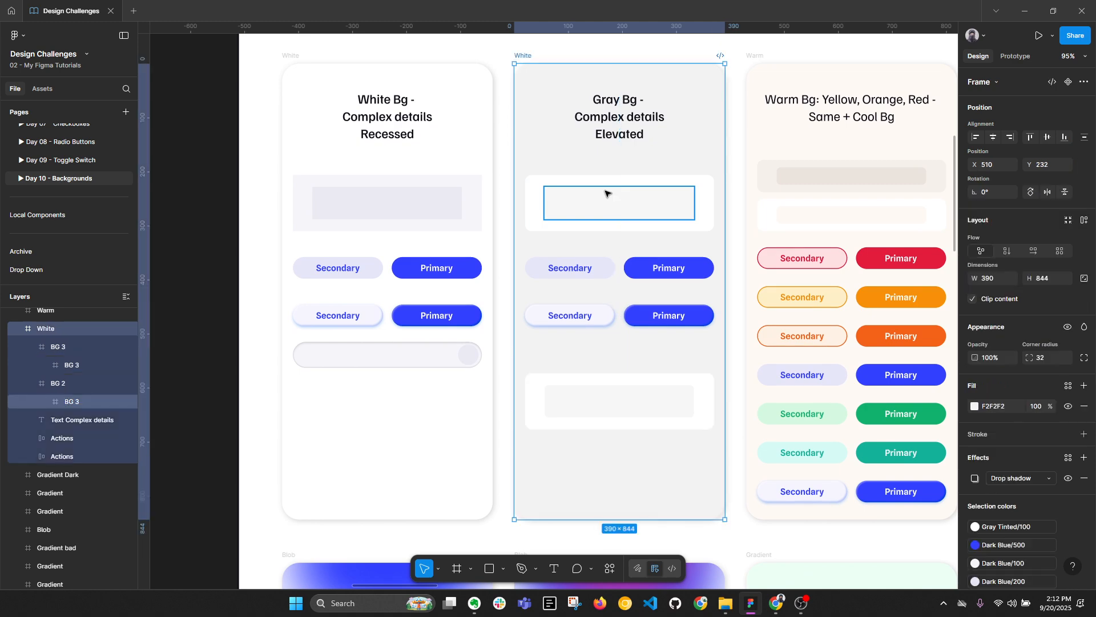
{"action": "key", "text": "ctrl+z"}
Collapse the layers and inspect the Gray Bg Elevated frame's HSB fill values in the color picker.
{"action": "scroll", "coordinate": [628, 183], "scroll_direction": "up", "scroll_amount": 1}
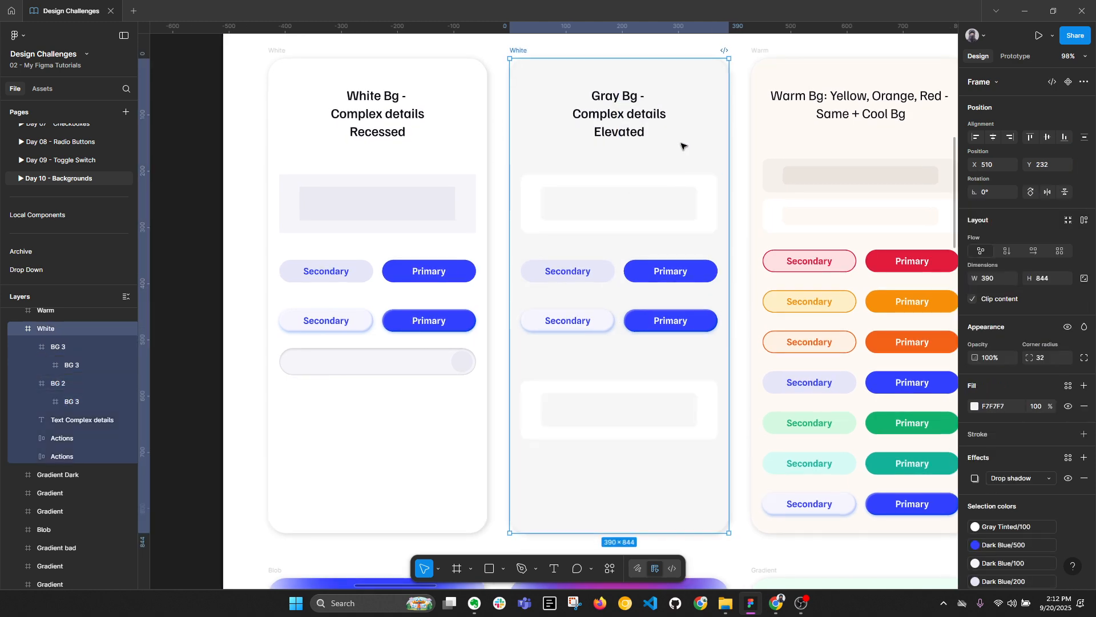
{"action": "key", "text": "alt+l"}
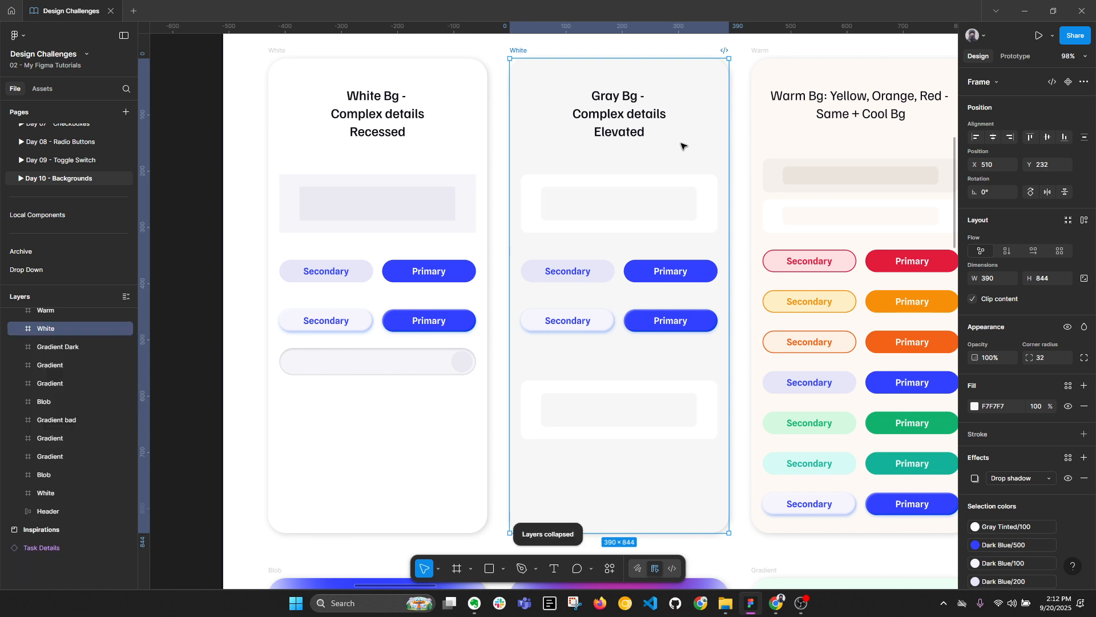
{"action": "left_click", "coordinate": [973, 407]}
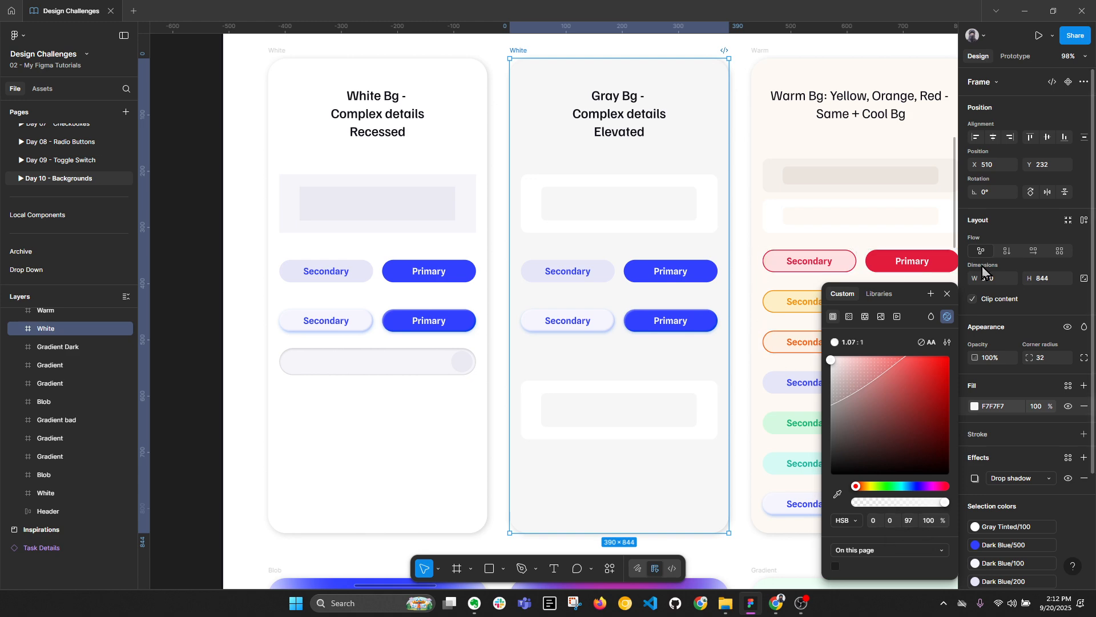
{"action": "key", "text": "Escape"}
Inspect the fills of the upper white detail box and its inner box in the Gray Bg Elevated frame.
{"action": "scroll", "coordinate": [591, 97], "scroll_direction": "up", "scroll_amount": 3}
{"action": "left_click", "coordinate": [697, 187]}
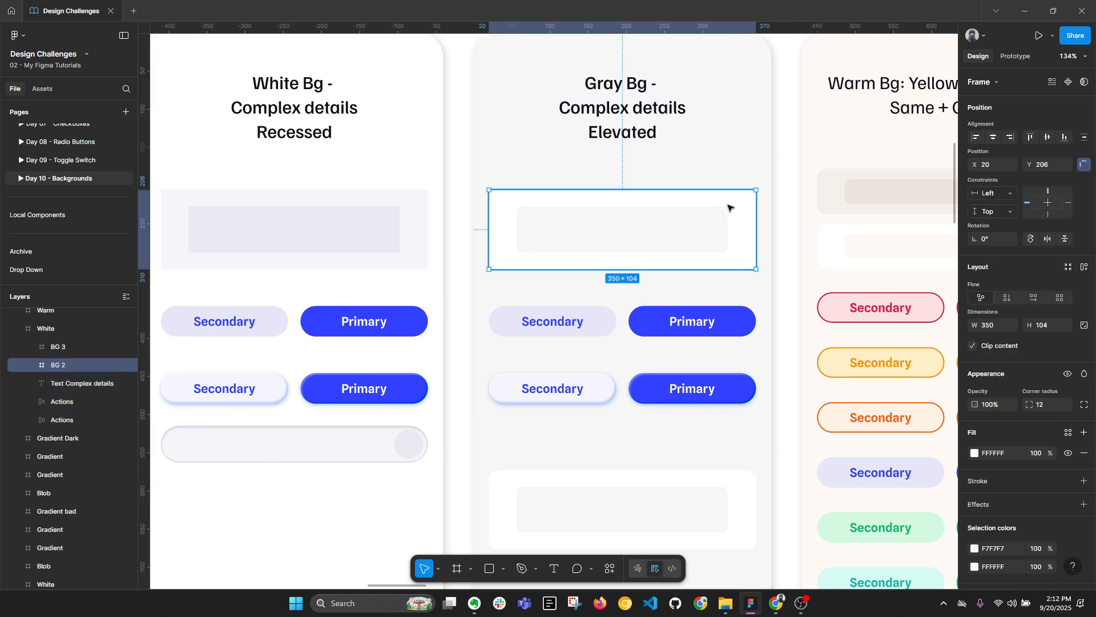
{"action": "scroll", "coordinate": [742, 217], "scroll_direction": "left", "scroll_amount": 2}
{"action": "scroll", "coordinate": [742, 217], "scroll_direction": "up", "scroll_amount": 1}
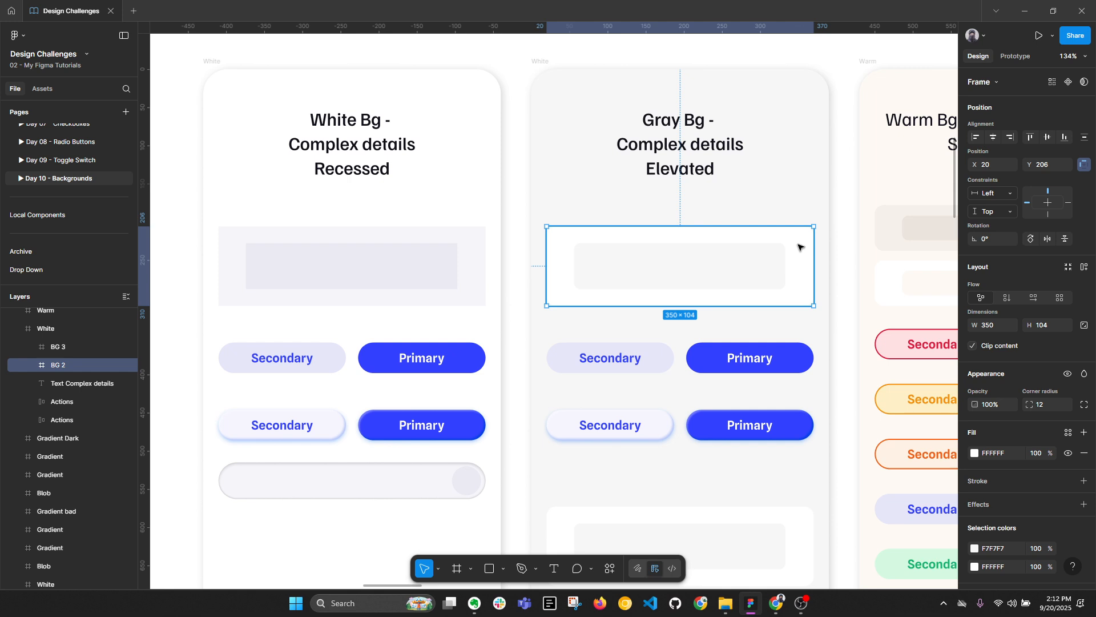
{"action": "left_click", "coordinate": [779, 258]}
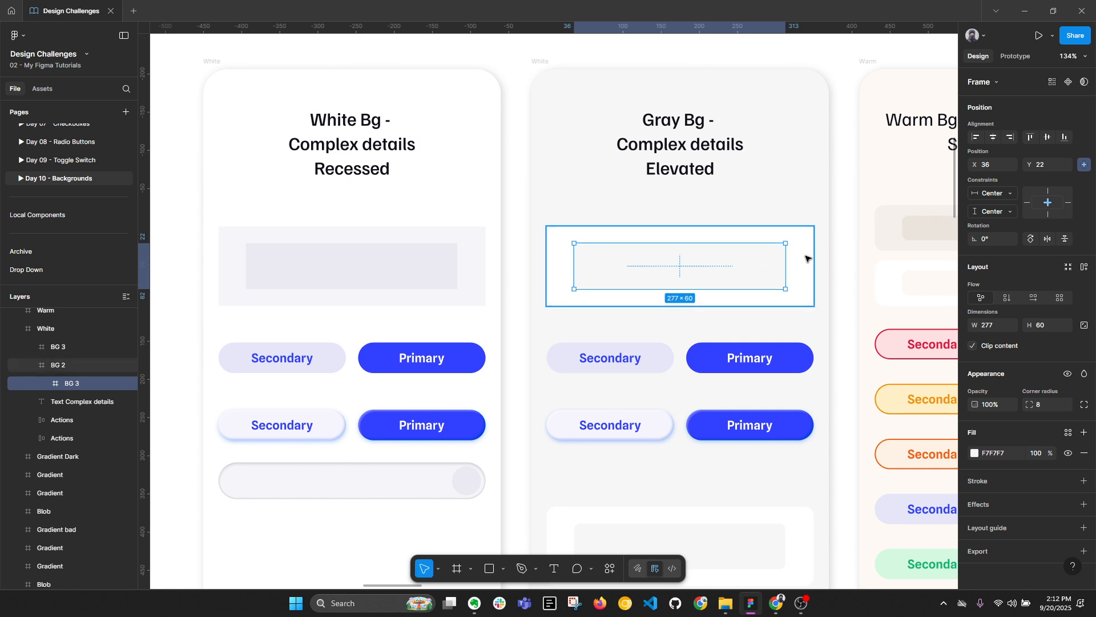
{"action": "left_click", "coordinate": [838, 282]}
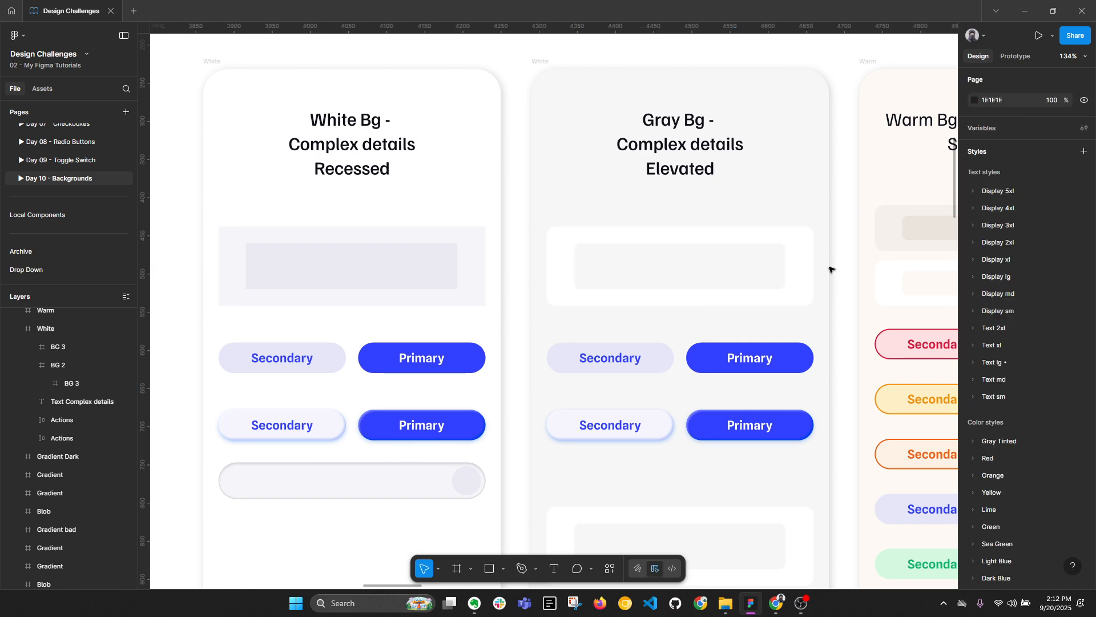
{"action": "scroll", "coordinate": [830, 269], "scroll_direction": "right", "scroll_amount": 1}
{"action": "scroll", "coordinate": [829, 269], "scroll_direction": "up", "scroll_amount": 1}
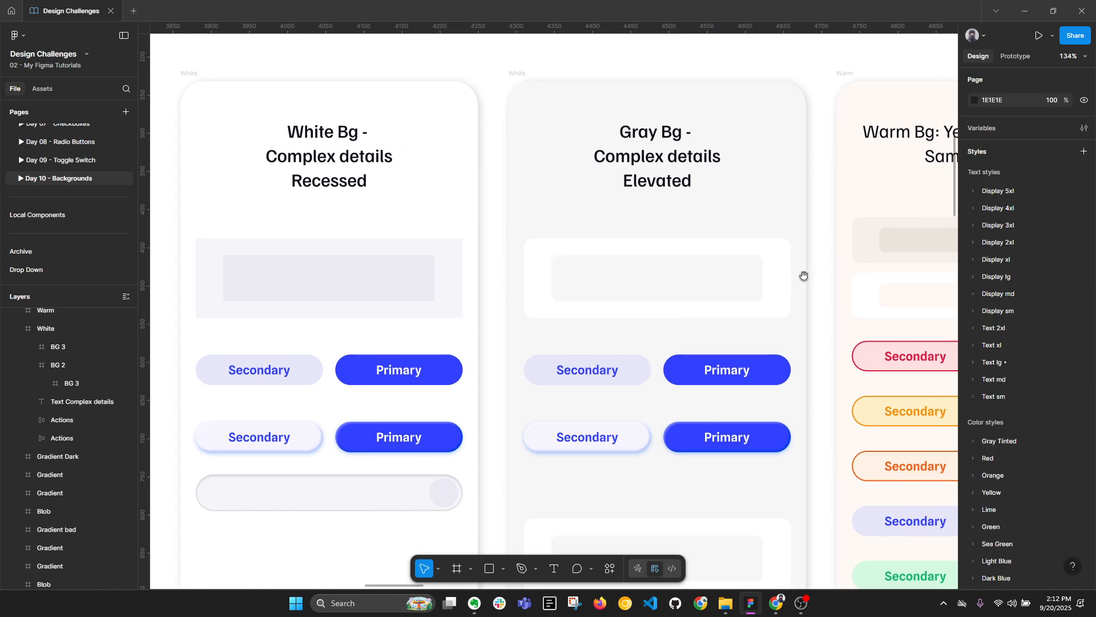
Compare the Gray Bg Elevated frame's own fill with its white detail box, and collapse the layers.
{"action": "left_click", "coordinate": [516, 83]}
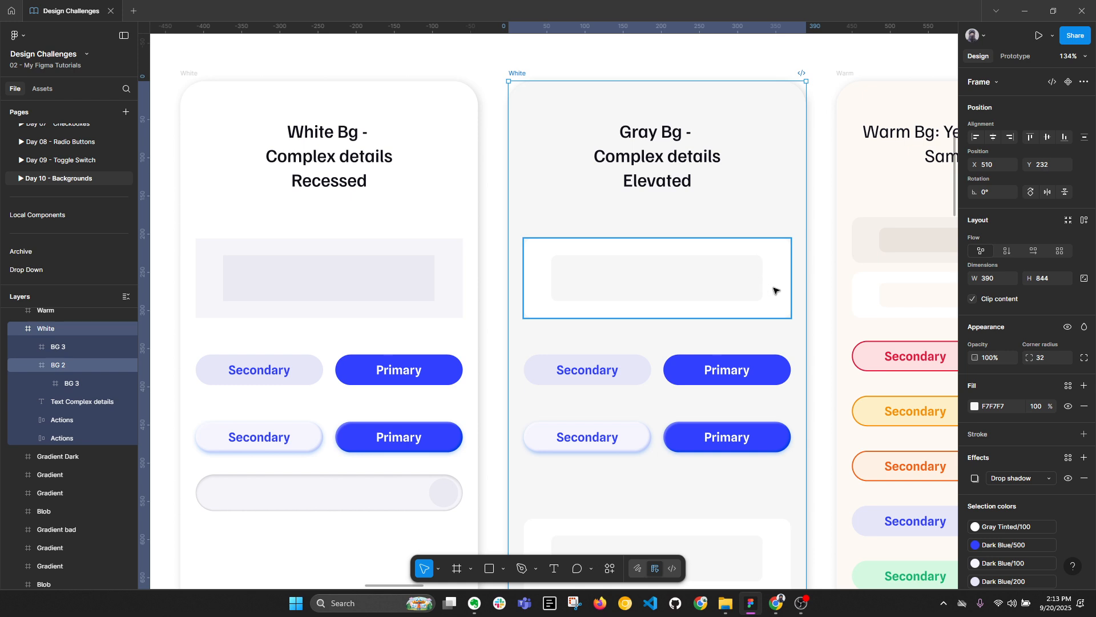
{"action": "scroll", "coordinate": [742, 306], "scroll_direction": "down", "scroll_amount": 1}
{"action": "key", "text": "alt"}
{"action": "key", "text": "alt+l"}
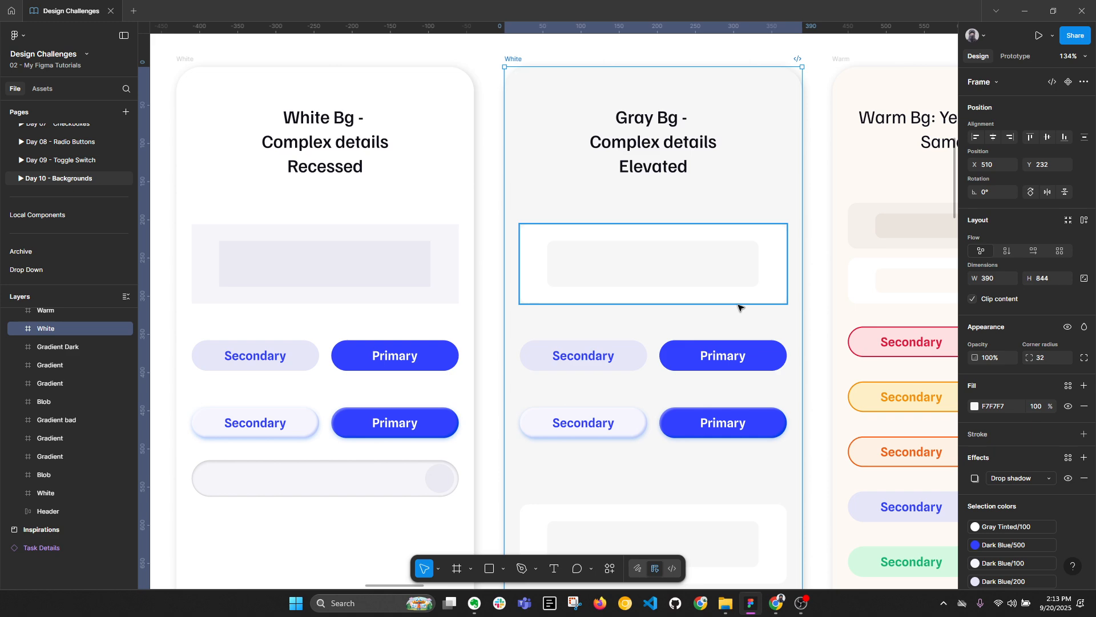
Add an inside stroke of weight 1 in Gray Tinted/200 to the upper white detail box of the Gray Bg Elevated frame.
{"action": "scroll", "coordinate": [738, 308], "scroll_direction": "up", "scroll_amount": 3}
{"action": "left_click", "coordinate": [782, 216]}
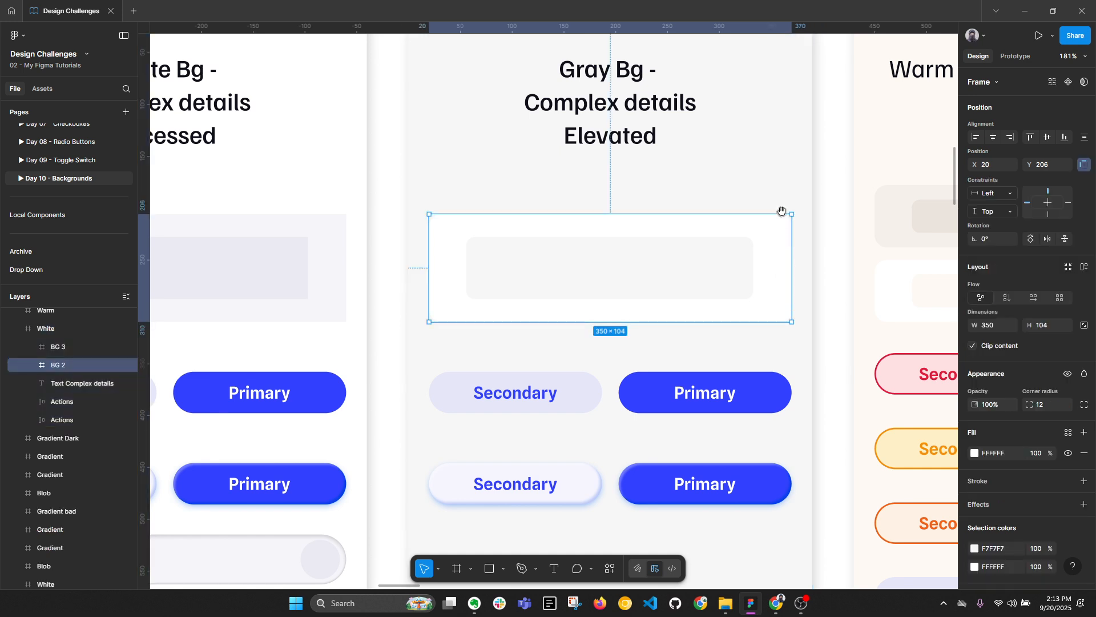
{"action": "scroll", "coordinate": [799, 246], "scroll_direction": "up", "scroll_amount": 5}
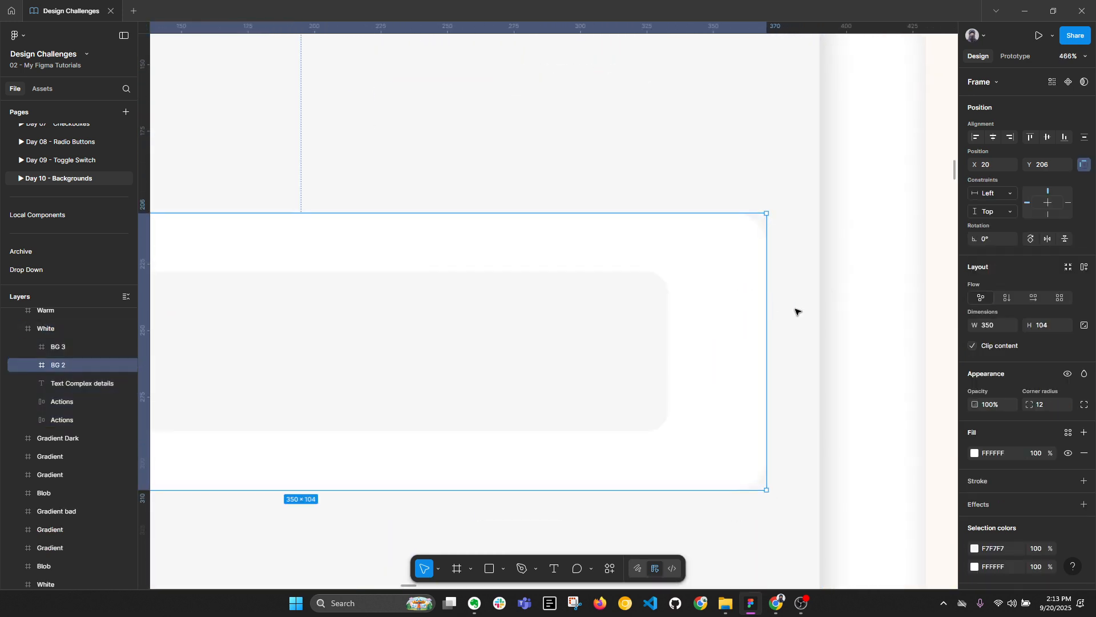
{"action": "left_click", "coordinate": [839, 333]}
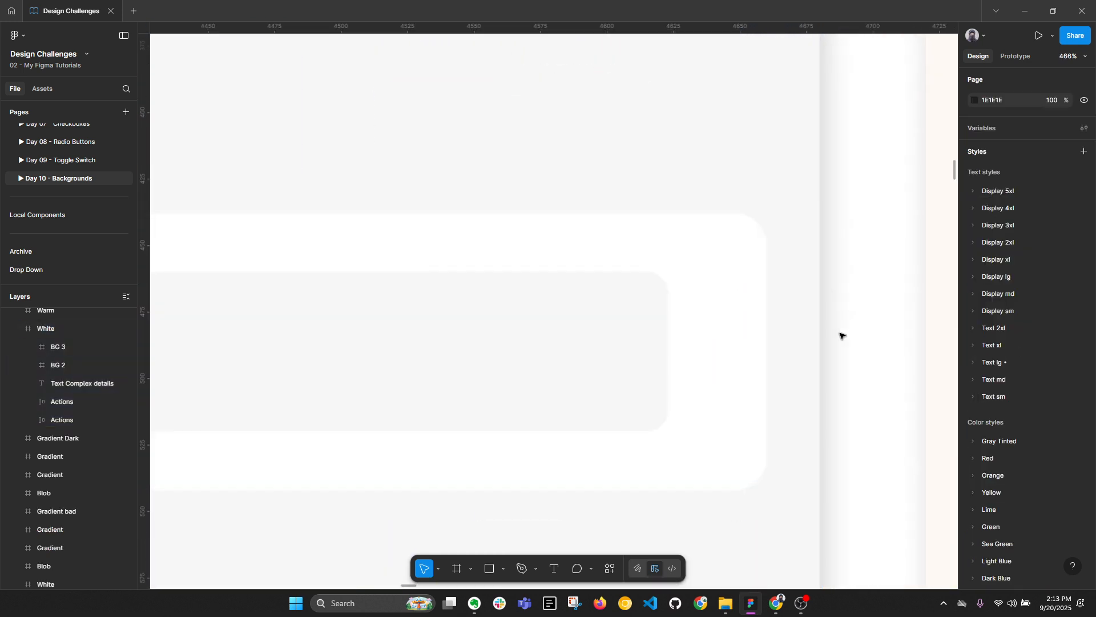
{"action": "left_click", "coordinate": [749, 349]}
{"action": "scroll", "coordinate": [1051, 432], "scroll_direction": "down", "scroll_amount": 1}
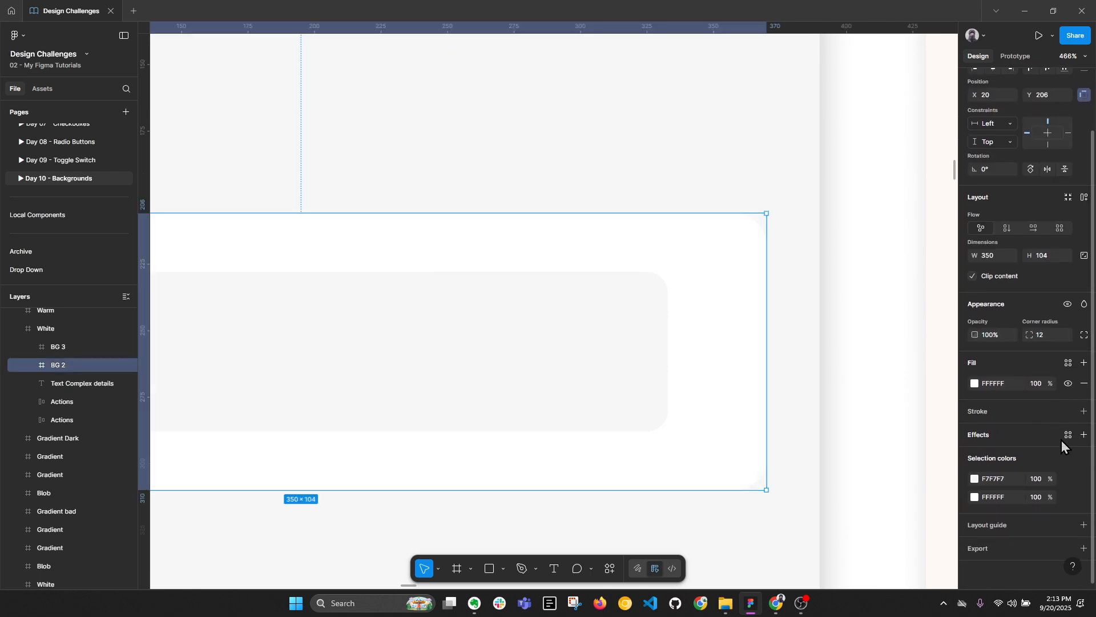
{"action": "left_click", "coordinate": [1068, 412]}
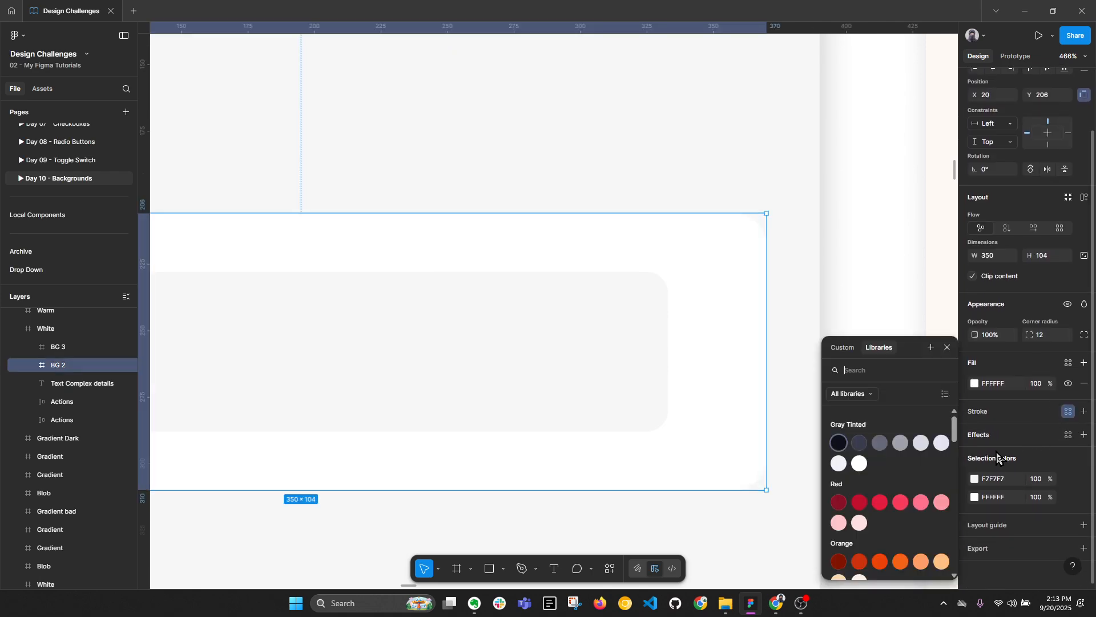
{"action": "left_click", "coordinate": [837, 465]}
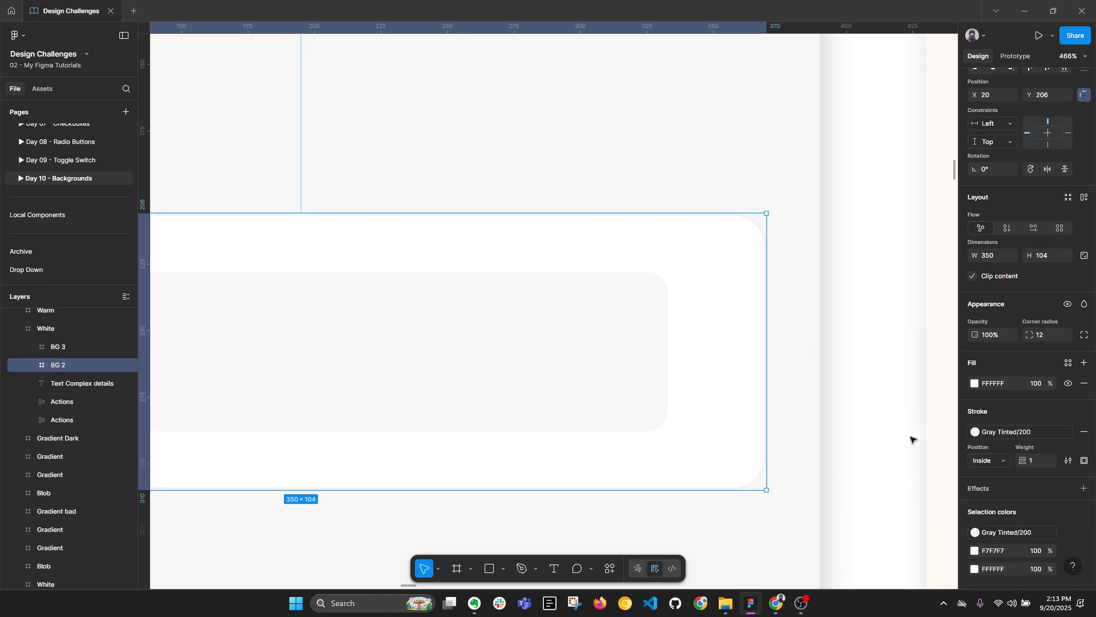
Change the detail box's stroke color to the sixth, light shade of the Gray library styles.
{"action": "left_click", "coordinate": [975, 432]}
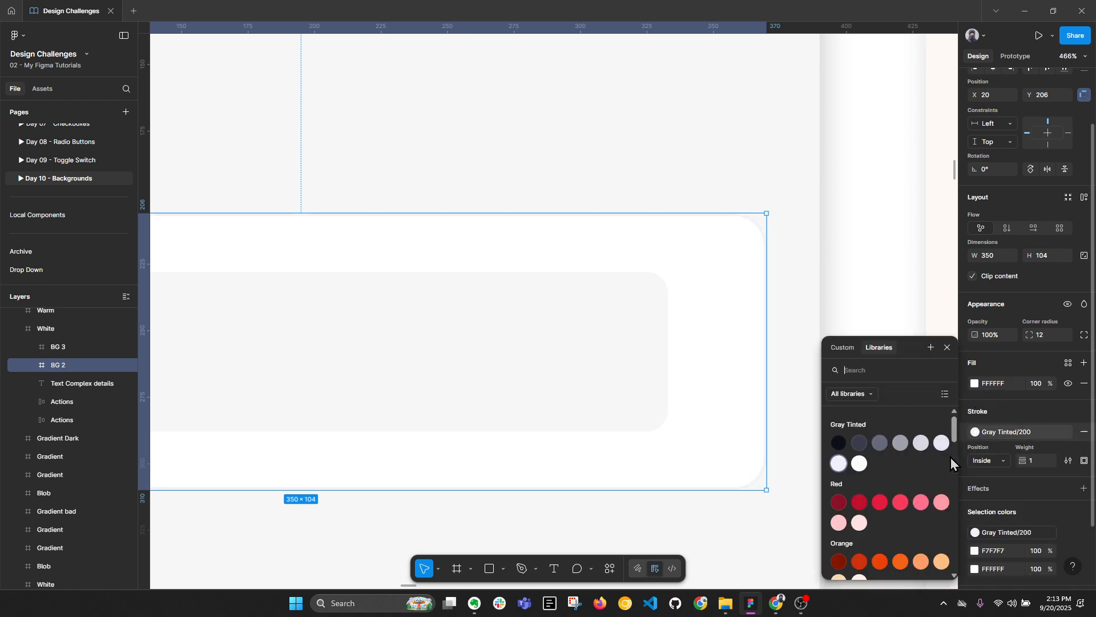
{"action": "scroll", "coordinate": [902, 489], "scroll_direction": "down", "scroll_amount": 10}
{"action": "scroll", "coordinate": [910, 529], "scroll_direction": "down", "scroll_amount": 5}
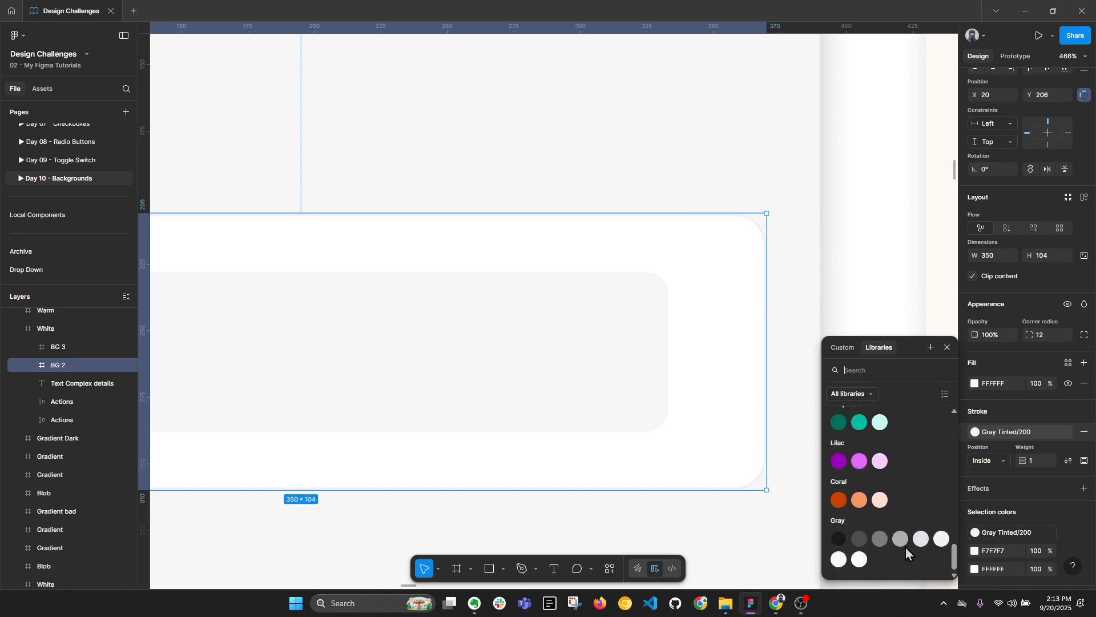
{"action": "left_click", "coordinate": [941, 540]}
{"action": "left_click", "coordinate": [906, 449]}
{"action": "scroll", "coordinate": [838, 414], "scroll_direction": "down", "scroll_amount": 2}
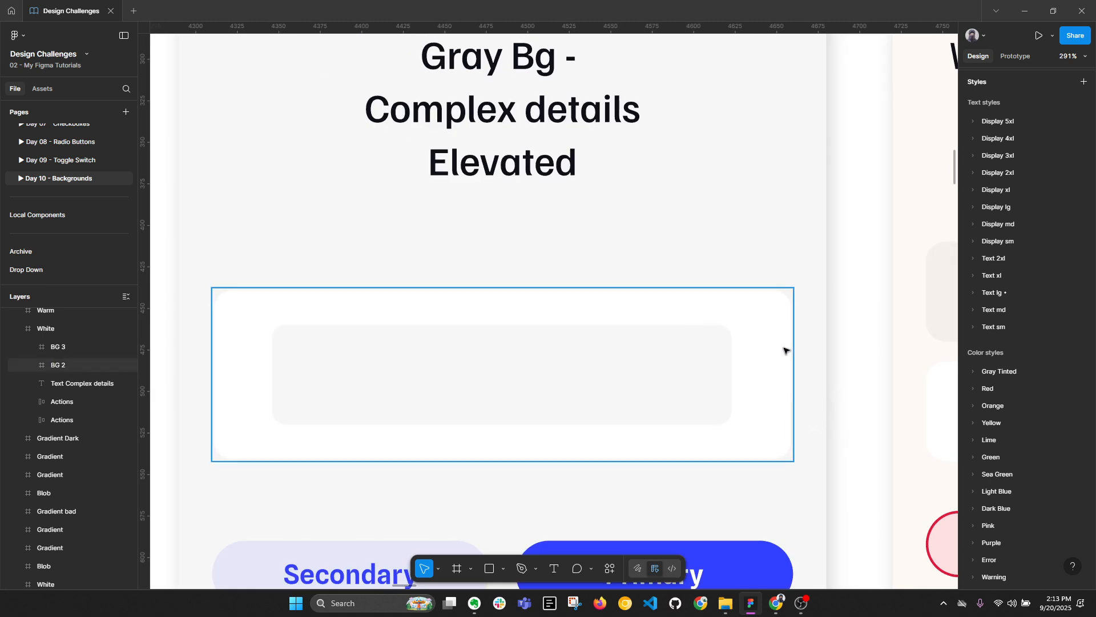
Check the fill and stroke of the upper white detail box in the Gray Bg Elevated frame, and collapse the layers.
{"action": "left_click", "coordinate": [791, 405]}
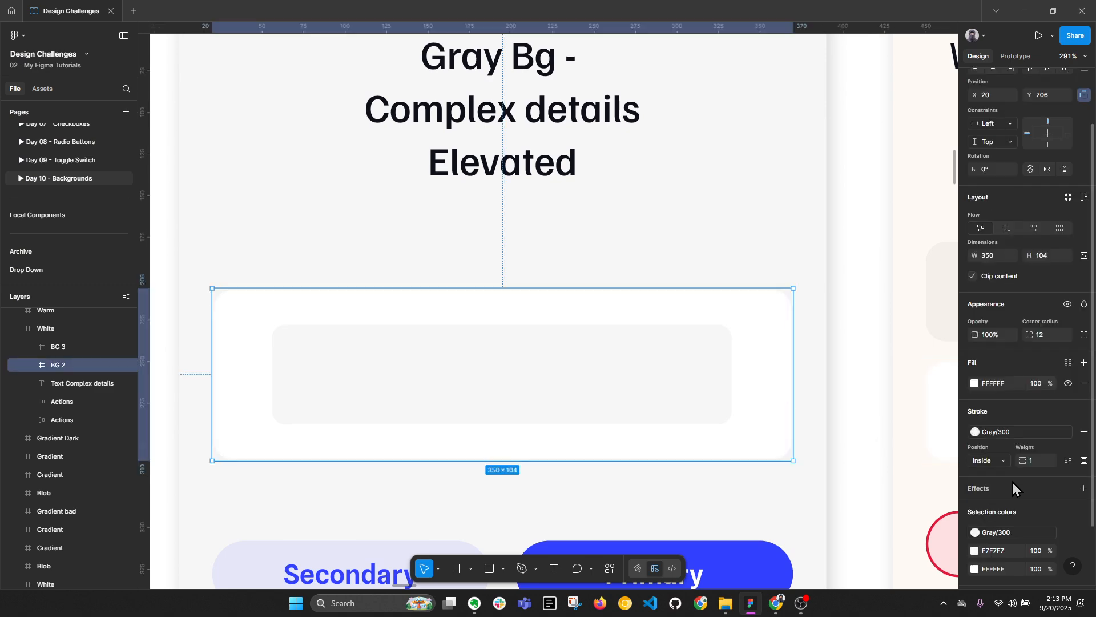
{"action": "left_click", "coordinate": [902, 425]}
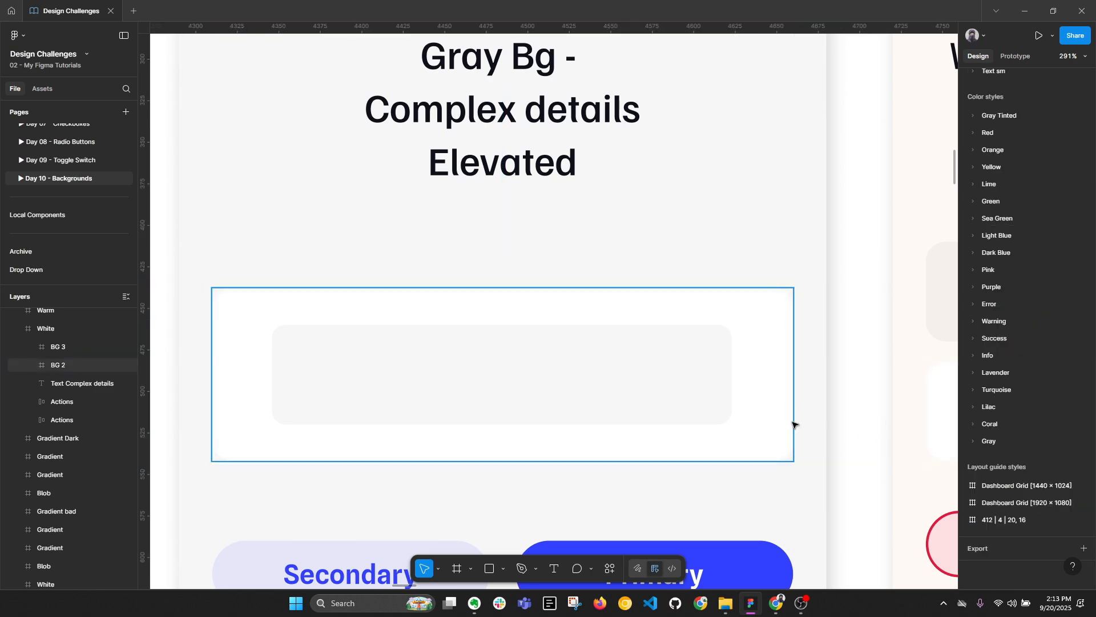
{"action": "key", "text": "alt+l"}
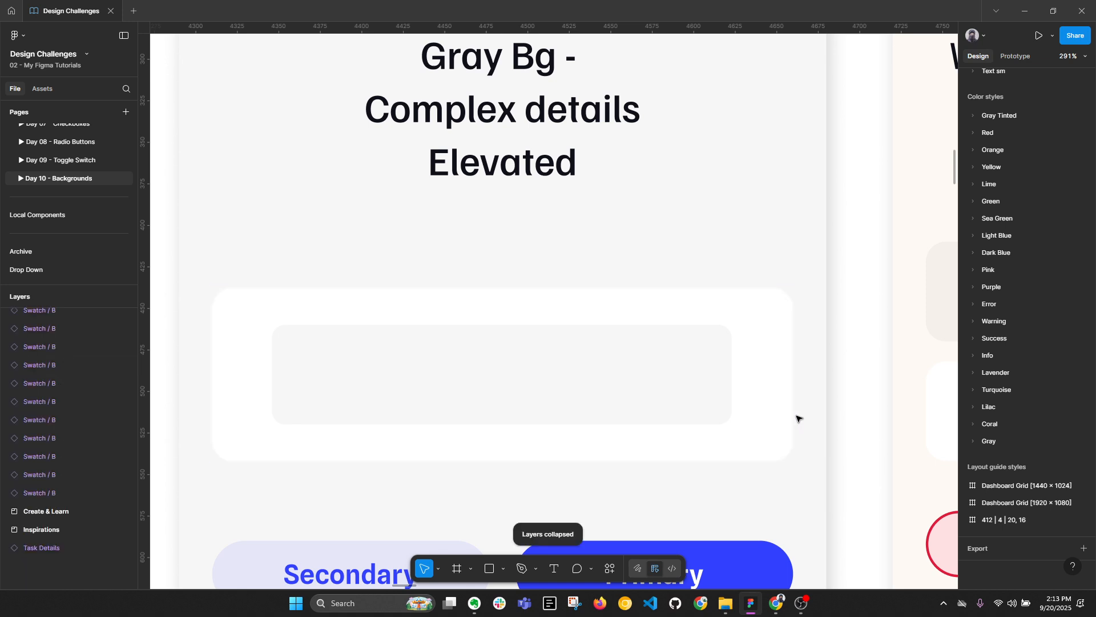
Compare the detail boxes and buttons of the White Bg Recessed frame with those of the Gray Bg Elevated frame.
{"action": "scroll", "coordinate": [707, 343], "scroll_direction": "down", "scroll_amount": 5}
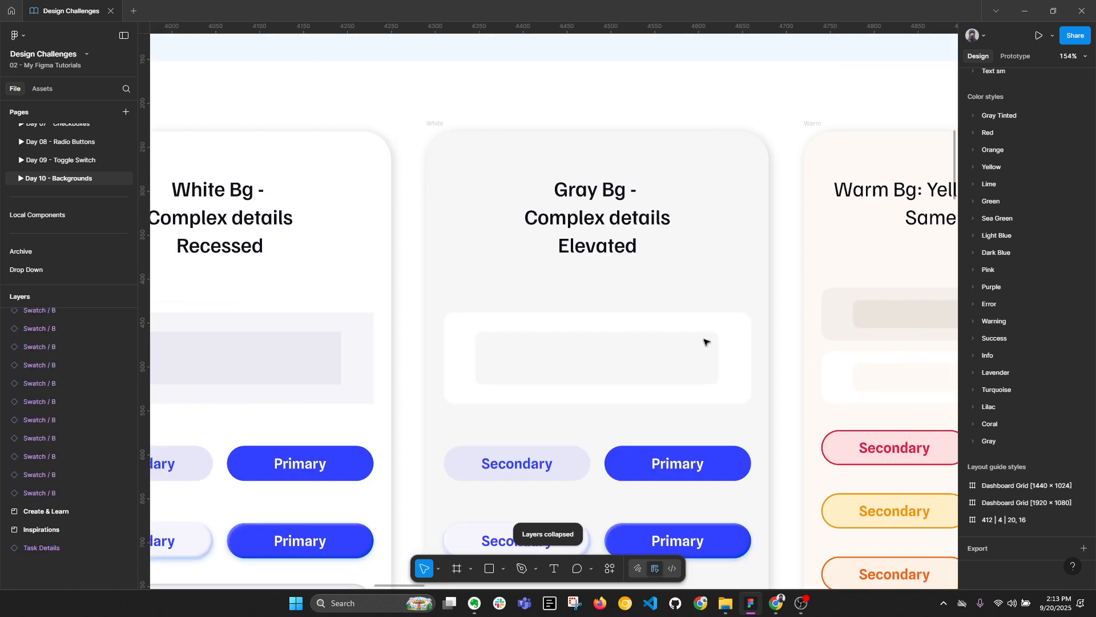
{"action": "left_click_drag", "start_coordinate": [630, 360], "coordinate": [715, 337]}
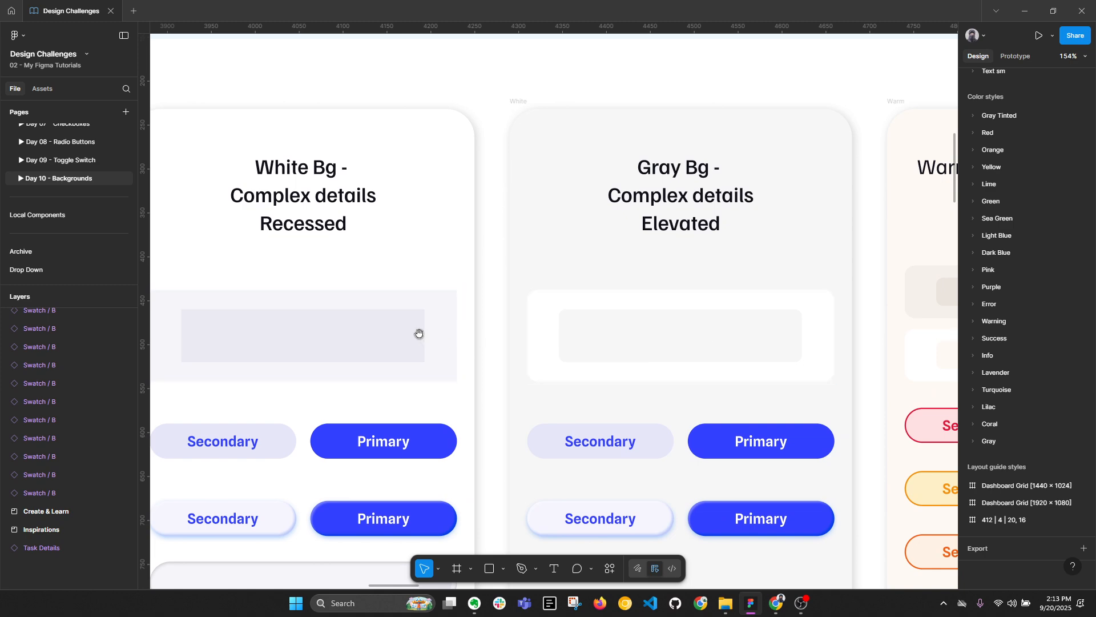
{"action": "left_click_drag", "start_coordinate": [421, 335], "coordinate": [516, 331]}
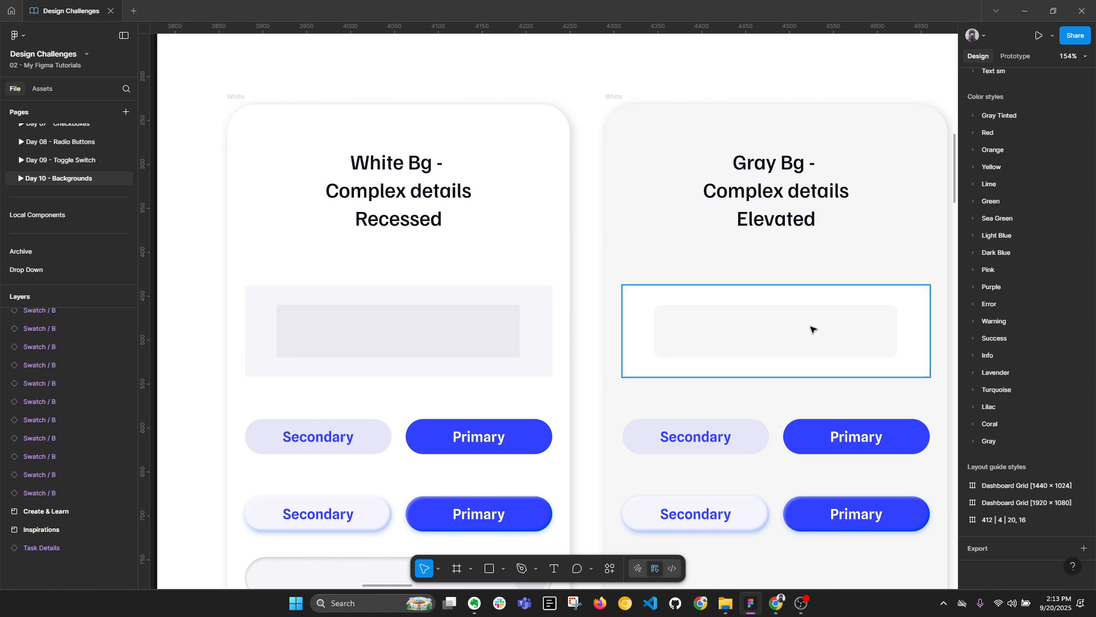
{"action": "scroll", "coordinate": [379, 311], "scroll_direction": "down", "scroll_amount": 5}
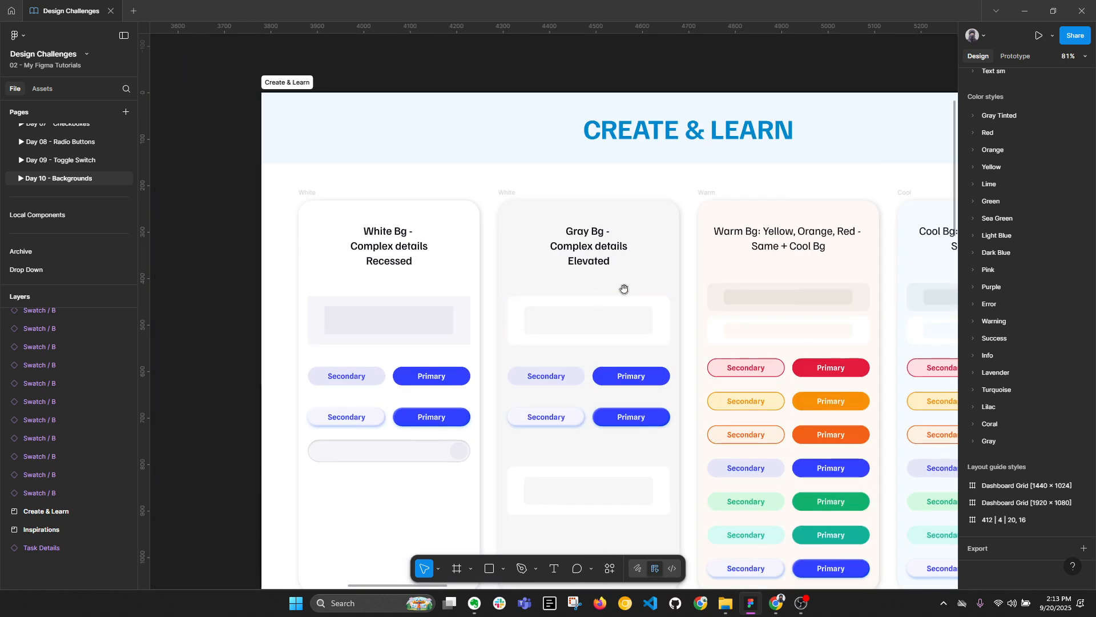
{"action": "scroll", "coordinate": [558, 286], "scroll_direction": "up", "scroll_amount": 2}
{"action": "scroll", "coordinate": [548, 274], "scroll_direction": "up", "scroll_amount": 3}
{"action": "scroll", "coordinate": [653, 340], "scroll_direction": "up", "scroll_amount": 1}
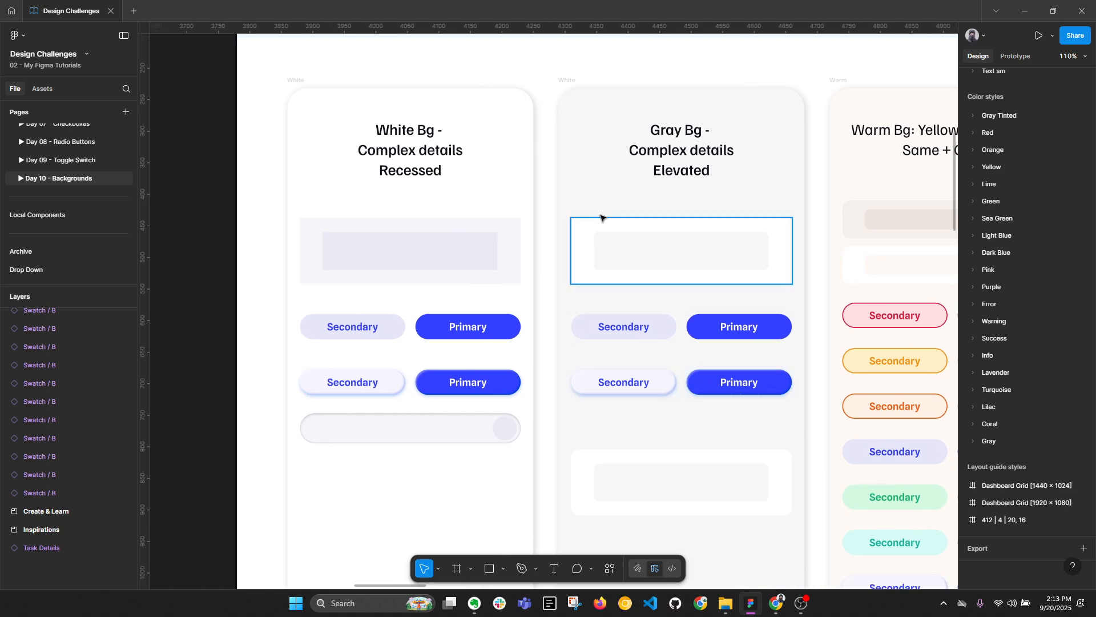
{"action": "key", "text": "alt+l"}
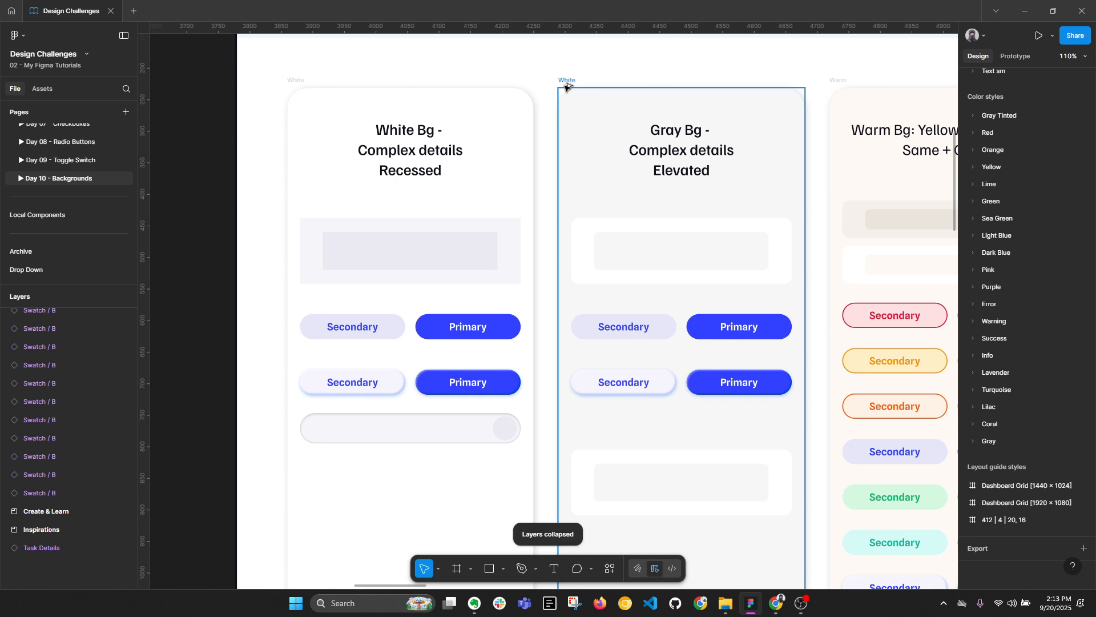
Examine the detail boxes and buttons of the Warm and Cool frames against the Gray Bg Elevated frame.
{"action": "left_click_drag", "start_coordinate": [769, 256], "coordinate": [374, 260]}
{"action": "scroll", "coordinate": [626, 203], "scroll_direction": "right", "scroll_amount": 2}
{"action": "scroll", "coordinate": [627, 204], "scroll_direction": "down", "scroll_amount": 1}
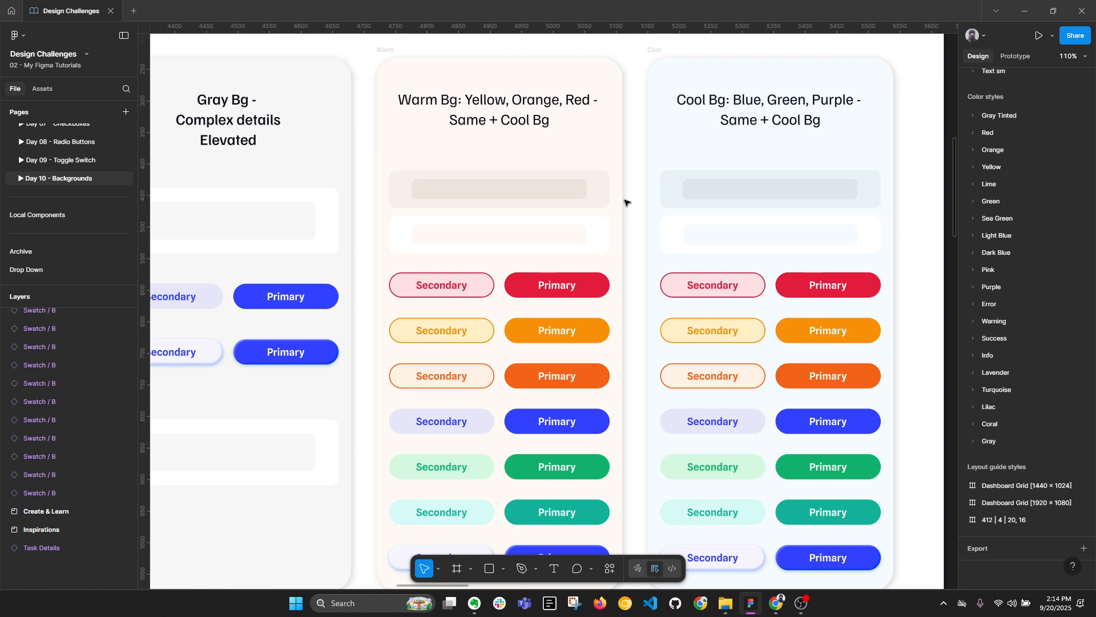
{"action": "left_click_drag", "start_coordinate": [865, 221], "coordinate": [790, 222]}
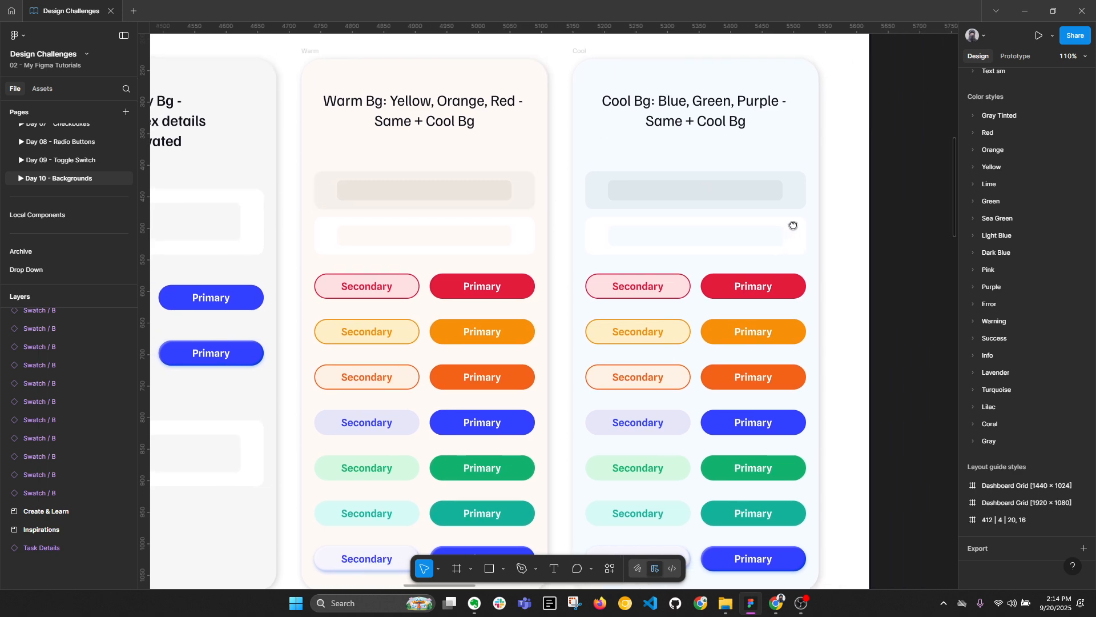
{"action": "left_click_drag", "start_coordinate": [379, 156], "coordinate": [537, 152]}
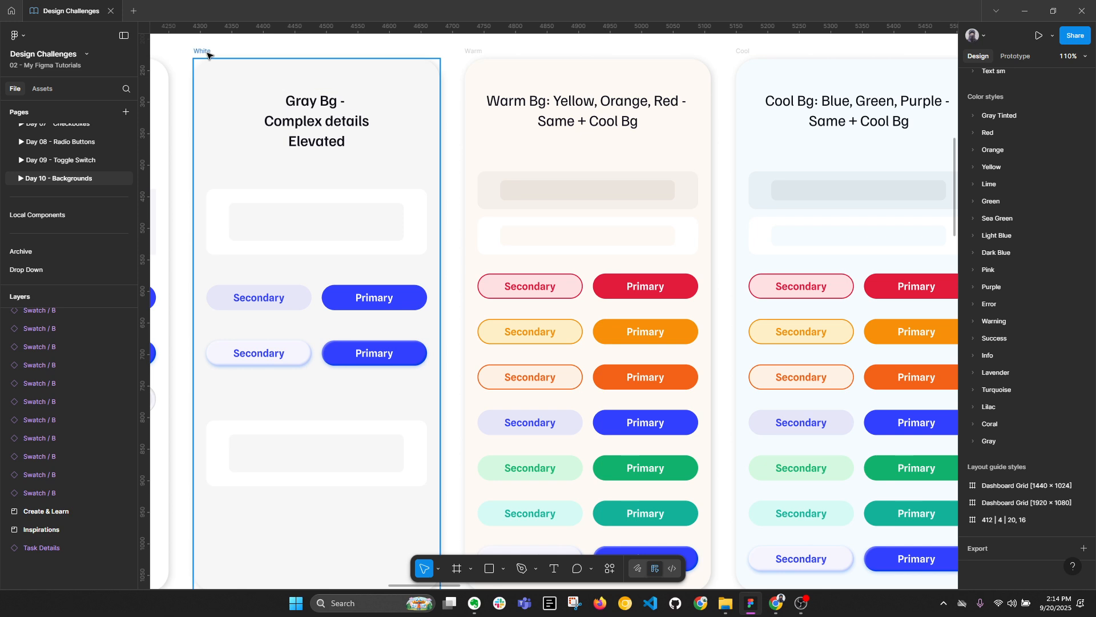
{"action": "left_click_drag", "start_coordinate": [710, 145], "coordinate": [558, 149]}
{"action": "left_click_drag", "start_coordinate": [735, 187], "coordinate": [693, 186]}
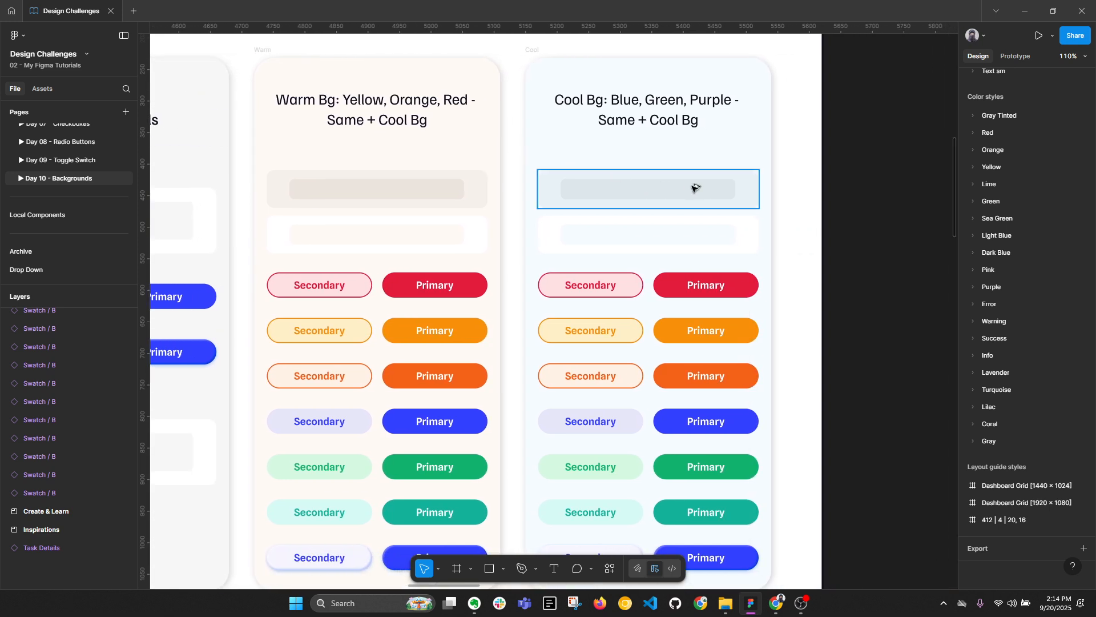
{"action": "key", "text": "alt+l"}
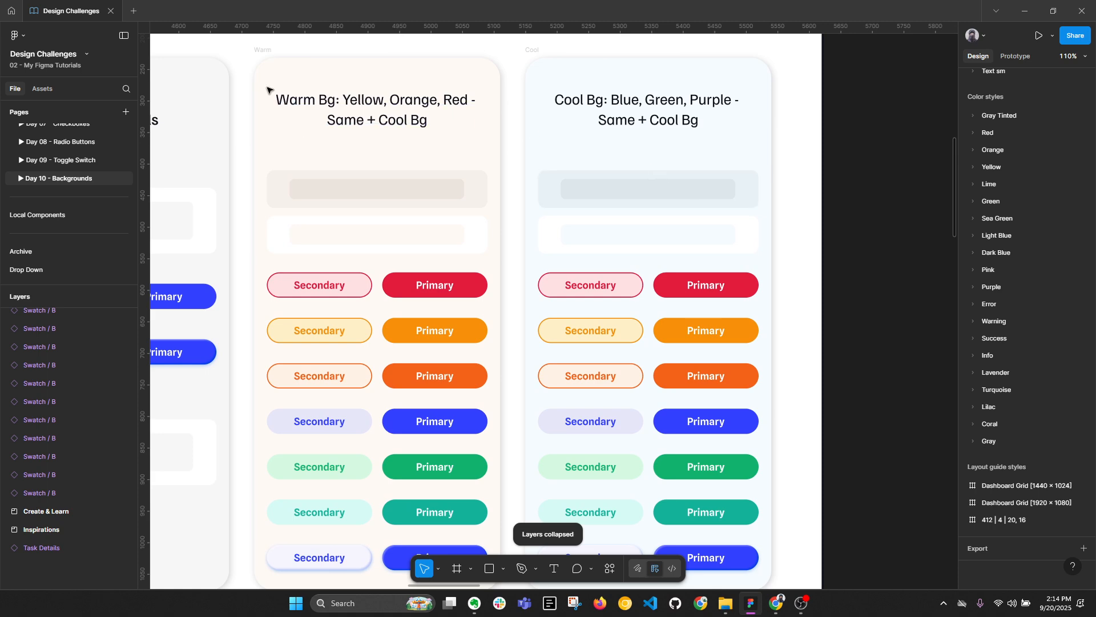
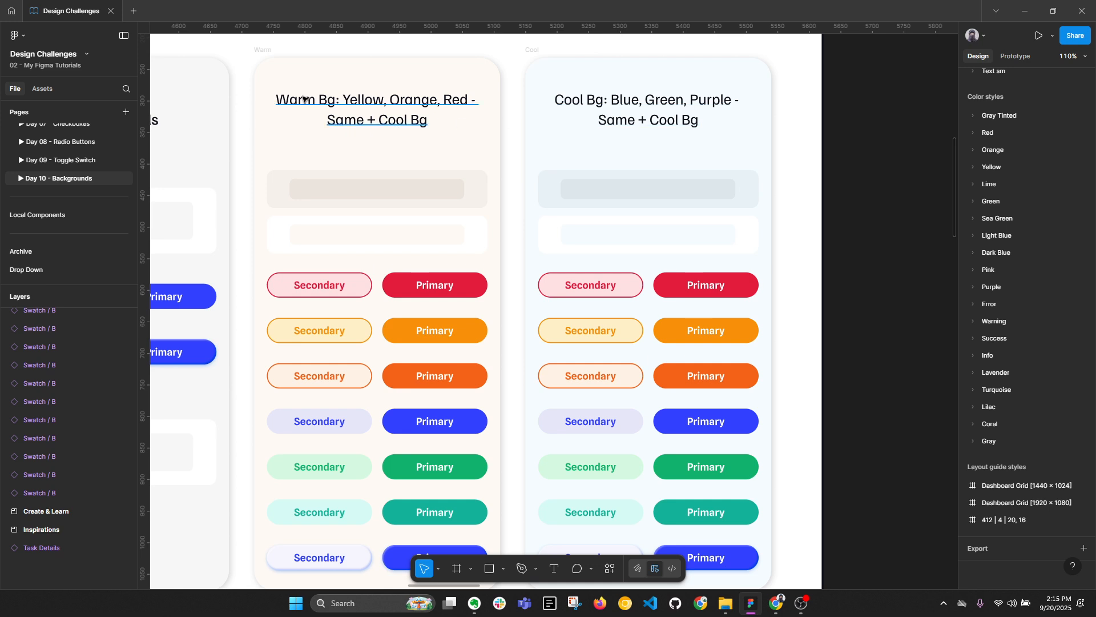
Cover the lower part of the Warm and Cool frames with a rectangle about 1083 wide, extending its upper edge to a height of about 839.
{"action": "left_click", "coordinate": [335, 105]}
{"action": "scroll", "coordinate": [426, 200], "scroll_direction": "up", "scroll_amount": 1}
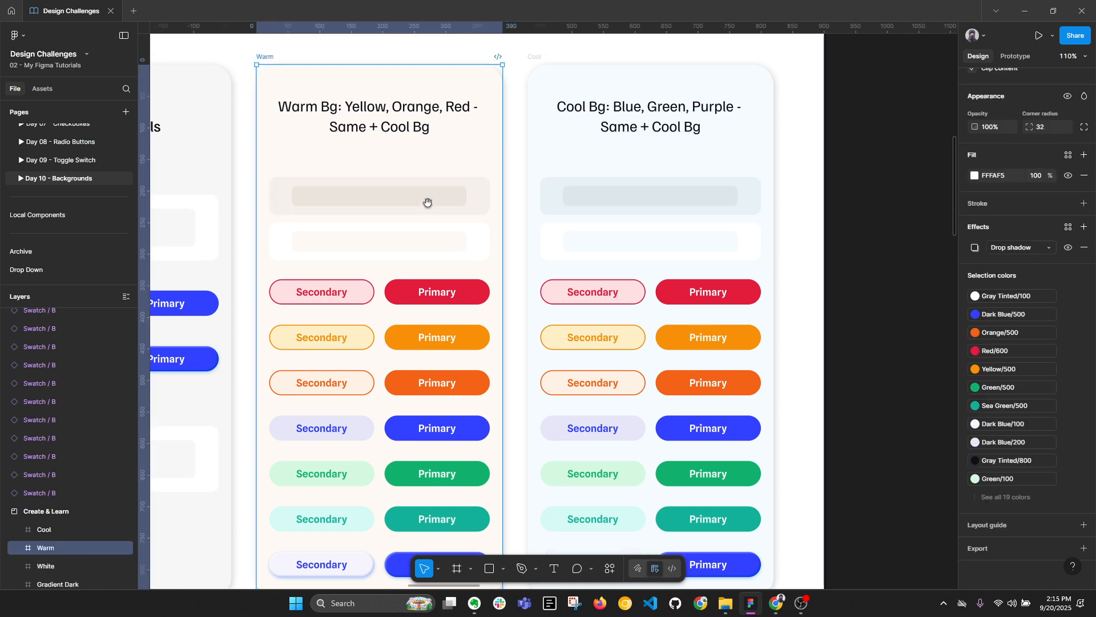
{"action": "key", "text": "r"}
{"action": "mouse_move", "coordinate": [245, 268]}
{"action": "left_mouse_down"}
{"action": "mouse_move", "coordinate": [350, 327]}
{"action": "mouse_move", "coordinate": [927, 572]}
{"action": "mouse_move", "coordinate": [927, 604]}
{"action": "left_mouse_up"}
{"action": "mouse_move", "coordinate": [891, 493]}
{"action": "left_mouse_down"}
{"action": "mouse_move", "coordinate": [881, 388]}
{"action": "mouse_move", "coordinate": [898, 483]}
{"action": "left_mouse_up"}
{"action": "left_click_drag", "start_coordinate": [668, 183], "coordinate": [657, 294]}
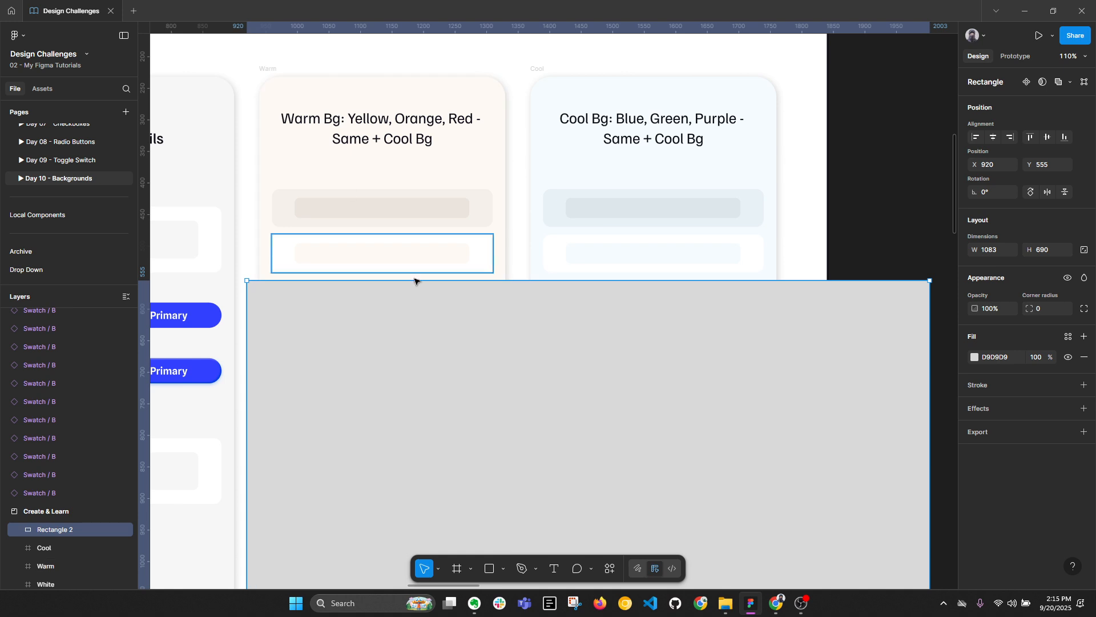
{"action": "left_click_drag", "start_coordinate": [452, 281], "coordinate": [451, 186]}
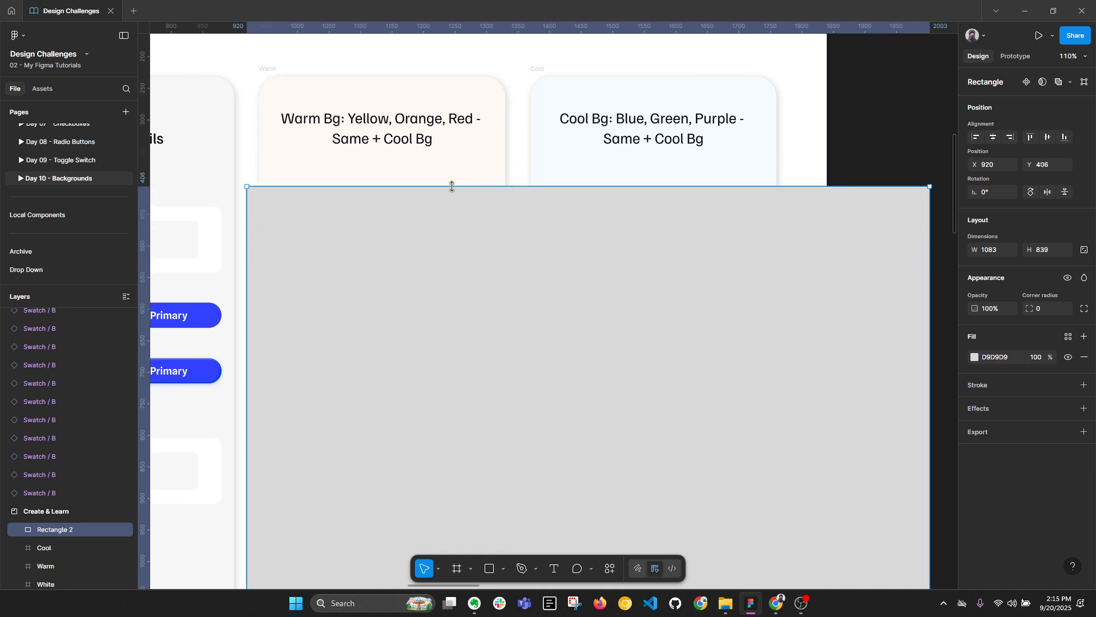
Try a hue of 40 and a saturation change on the Warm frame's fill, restoring its original color.
{"action": "left_click", "coordinate": [268, 69]}
{"action": "left_click", "coordinate": [975, 407]}
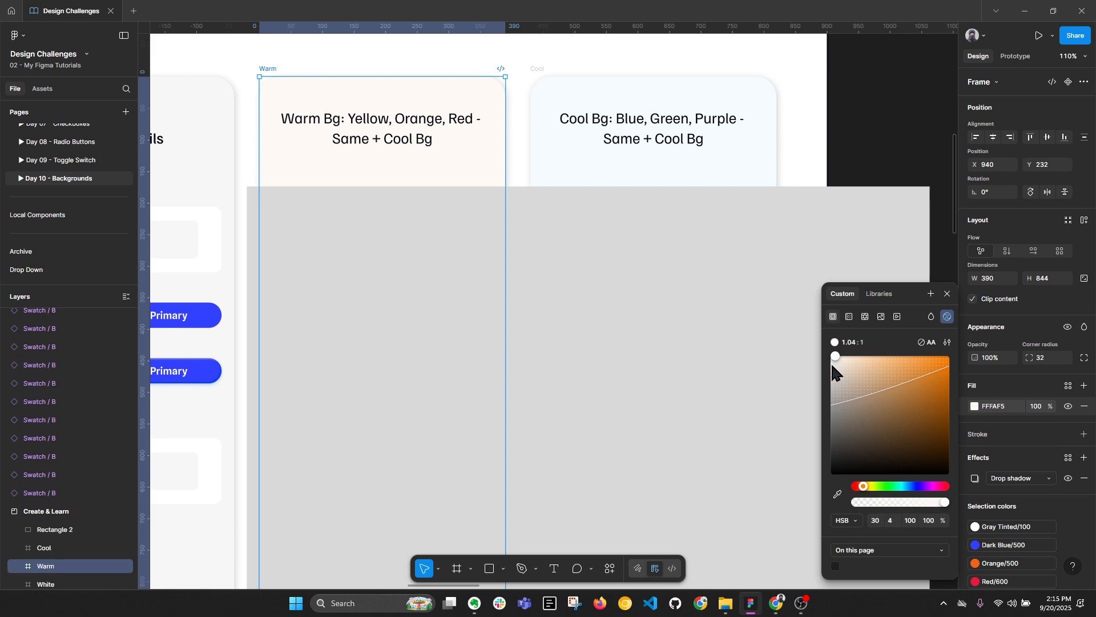
{"action": "left_click", "coordinate": [877, 522]}
{"action": "type", "text": "40"}
{"action": "key", "text": "Return"}
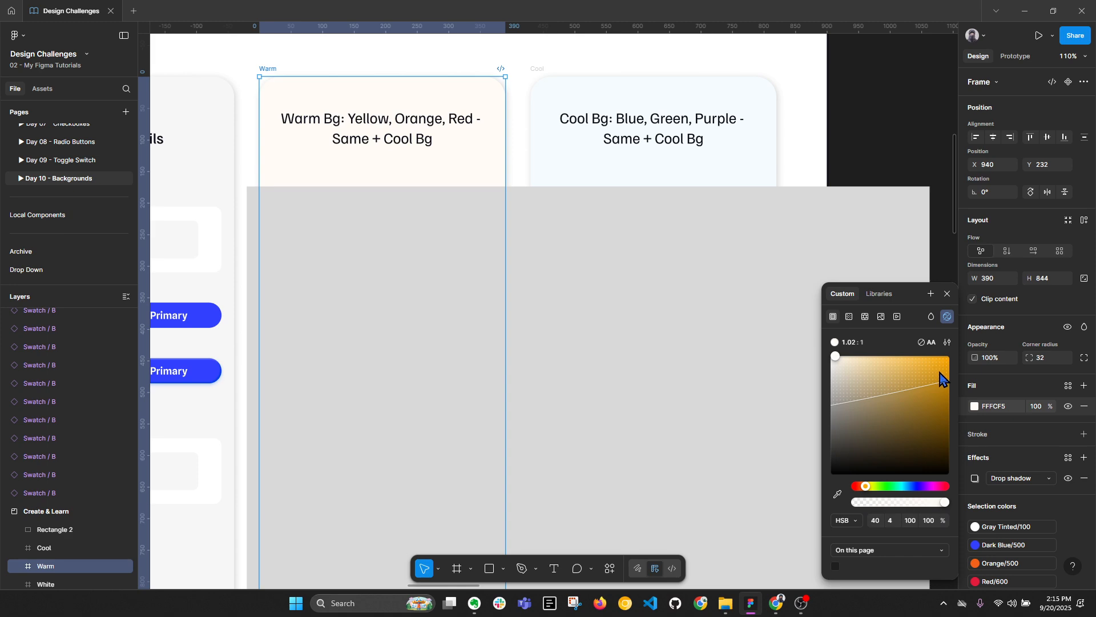
{"action": "key", "text": "ctrl+z"}
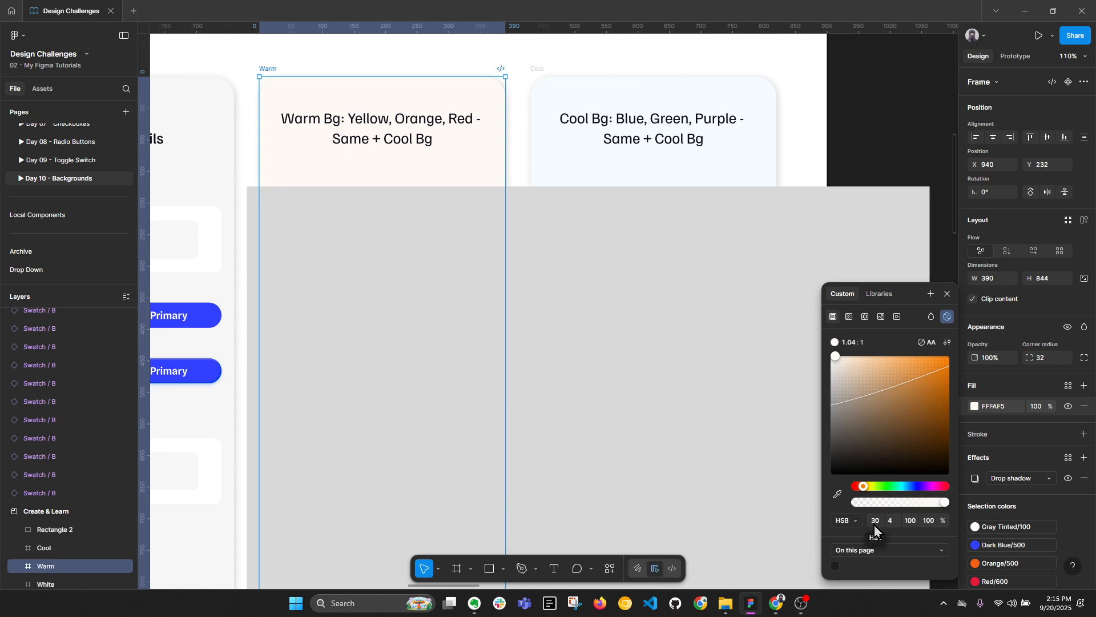
{"action": "left_click", "coordinate": [891, 520]}
{"action": "type", "text": "0"}
{"action": "key", "text": "Return"}
{"action": "left_click", "coordinate": [896, 521]}
{"action": "key", "text": "Return"}
Try a brightness of 95 on the Cool frame's fill and bring it back to 100.
{"action": "left_click", "coordinate": [546, 71]}
{"action": "left_click", "coordinate": [976, 407]}
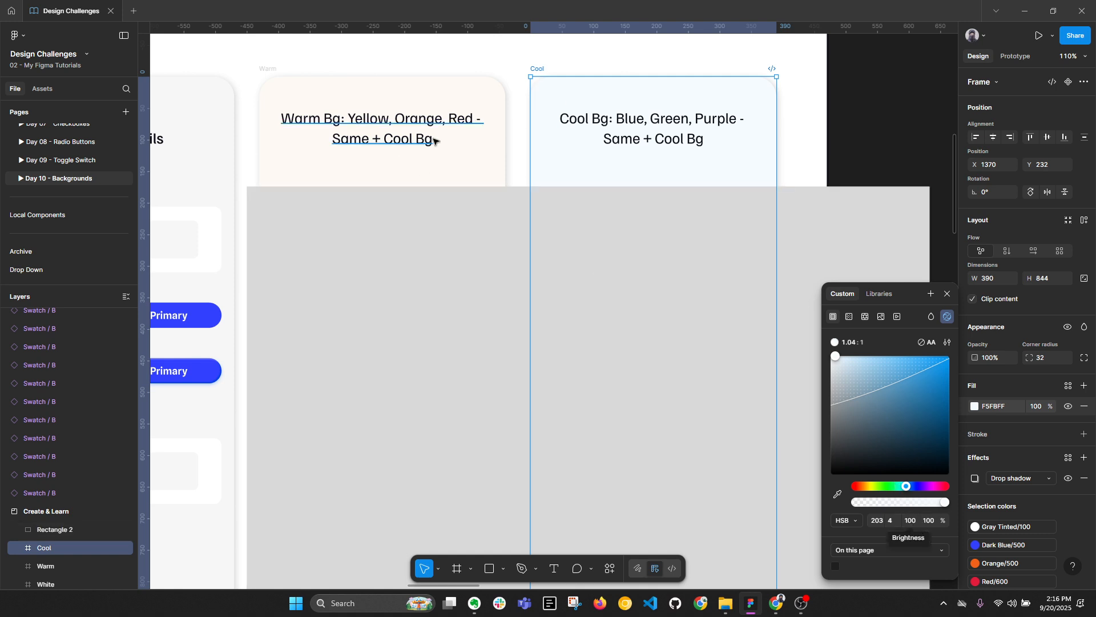
{"action": "left_click", "coordinate": [911, 522]}
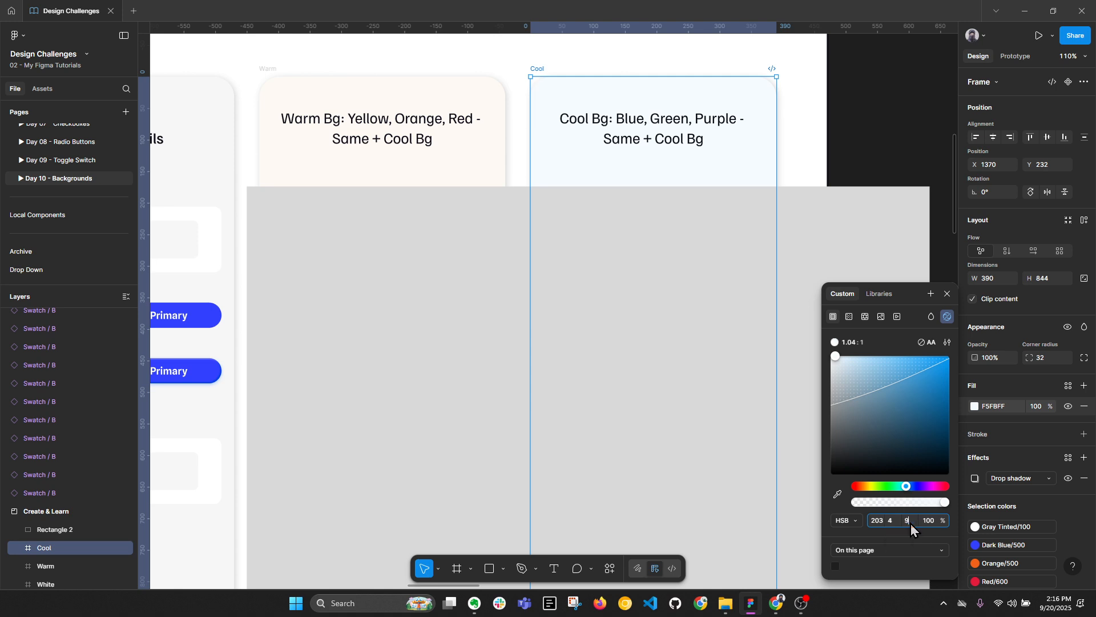
{"action": "type", "text": "95"}
{"action": "key", "text": "Return"}
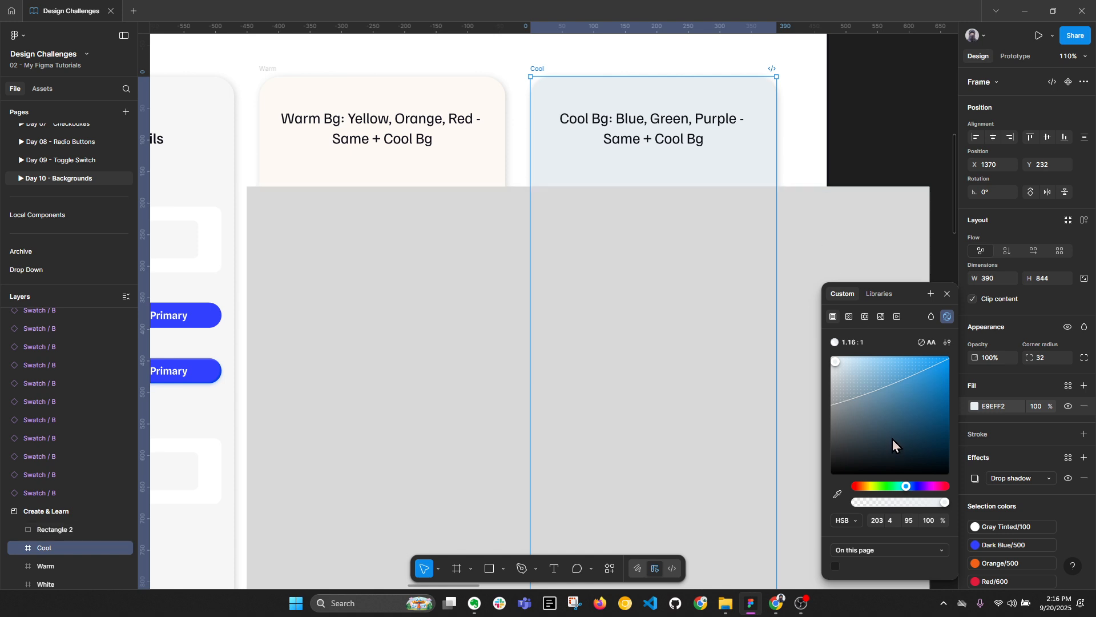
{"action": "left_click_drag", "start_coordinate": [840, 360], "coordinate": [840, 351]}
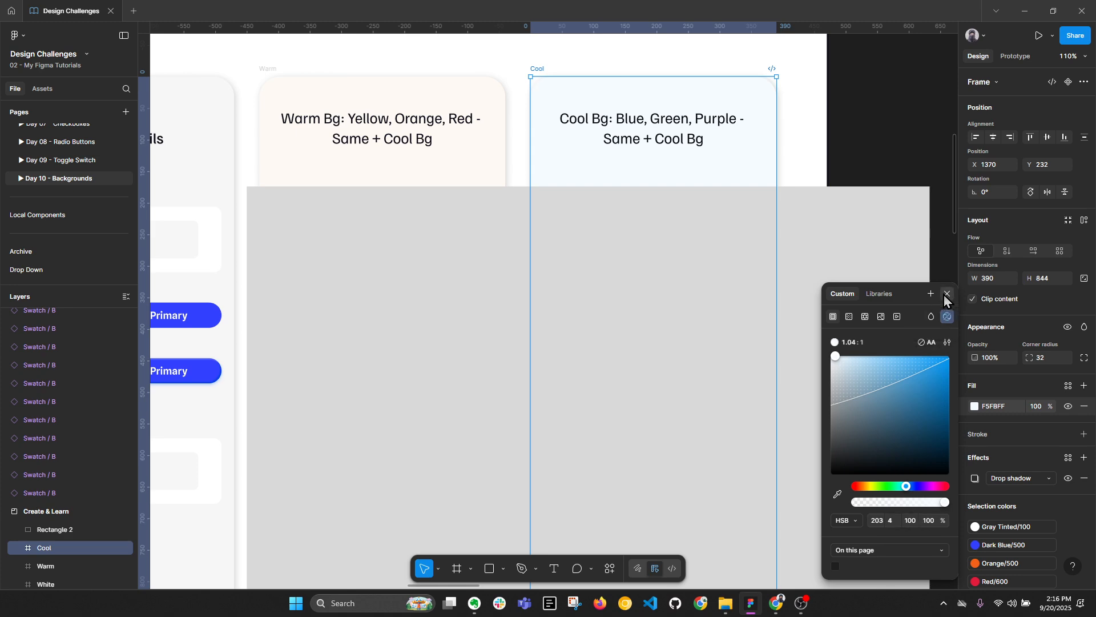
Shorten the covering rectangle from its upper edge to a height of about 685, uncovering the detail boxes of the Warm and Cool frames.
{"action": "left_click", "coordinate": [647, 190]}
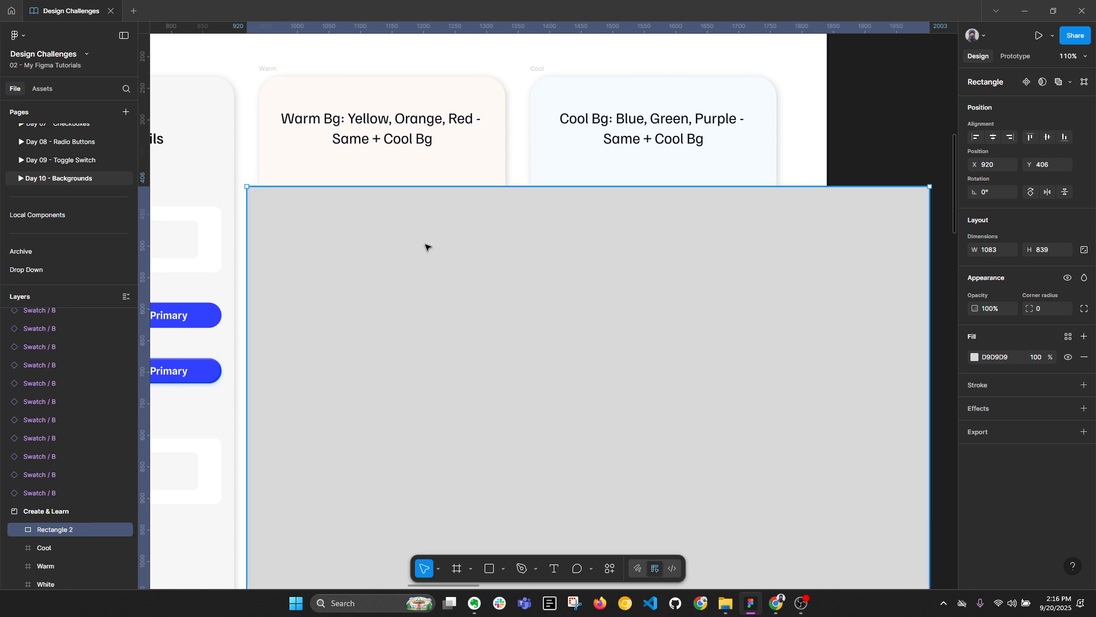
{"action": "scroll", "coordinate": [485, 225], "scroll_direction": "down", "scroll_amount": 4}
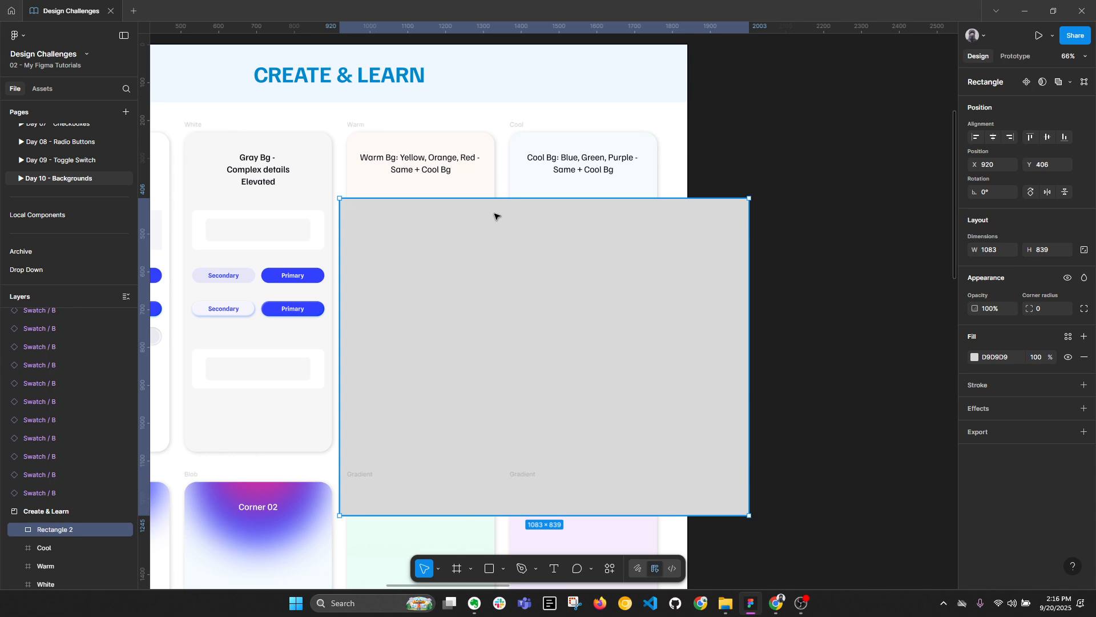
{"action": "scroll", "coordinate": [495, 216], "scroll_direction": "up", "scroll_amount": 3, "text": "ctrl"}
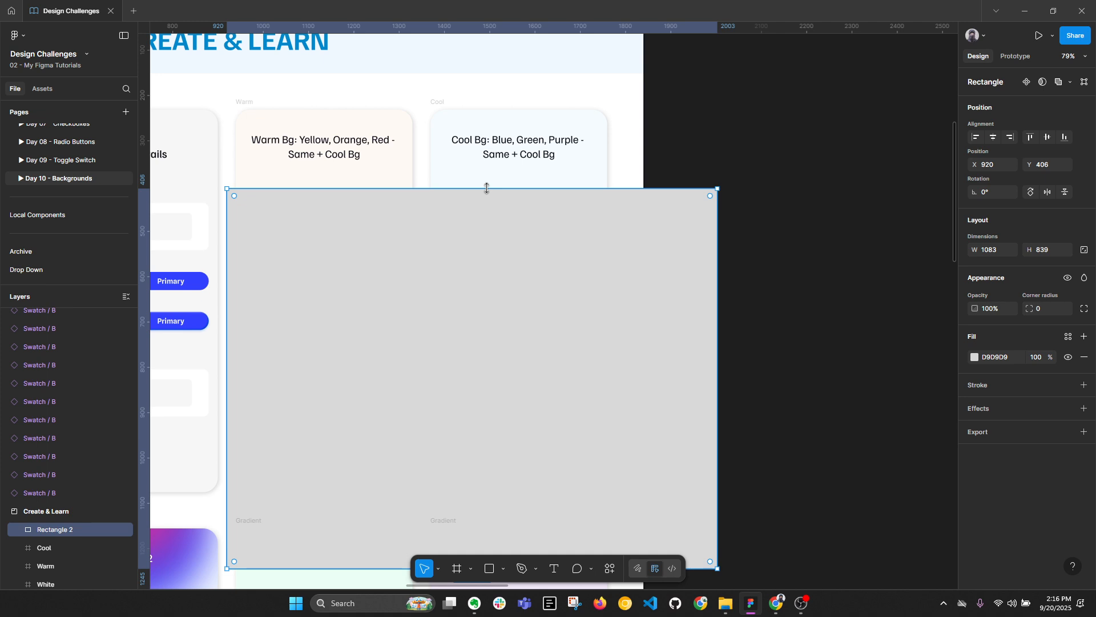
{"action": "left_click_drag", "start_coordinate": [485, 188], "coordinate": [473, 258]}
{"action": "scroll", "coordinate": [488, 242], "scroll_direction": "left", "scroll_amount": 3}
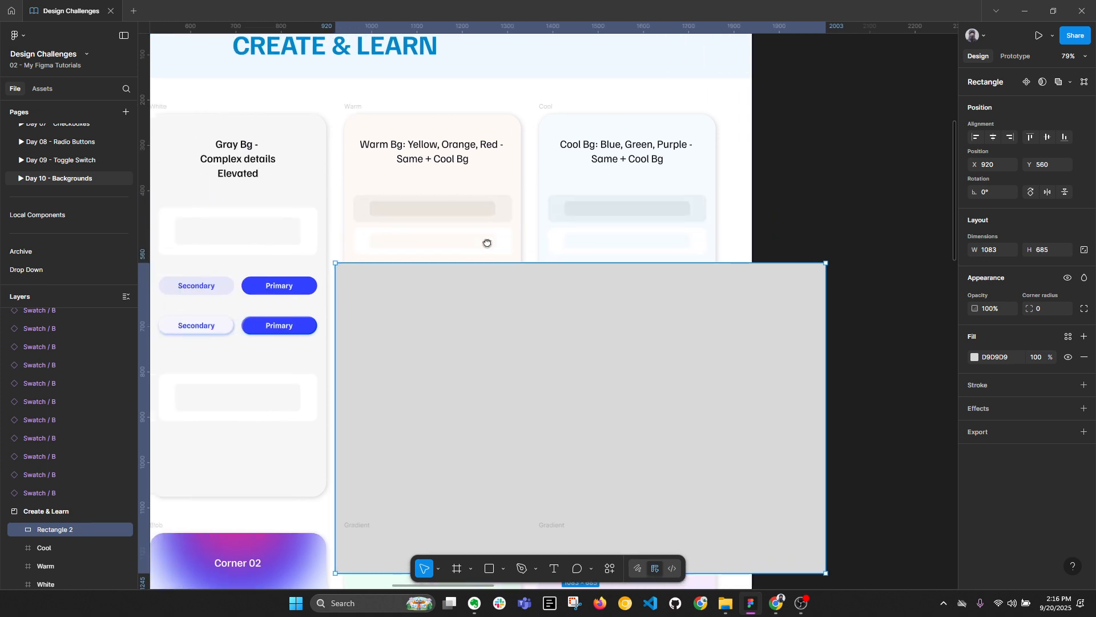
Inspect the HSB fill values of the upper recessed detail box in the Warm frame.
{"action": "scroll", "coordinate": [420, 145], "scroll_direction": "up", "scroll_amount": 4, "text": "ctrl"}
{"action": "scroll", "coordinate": [419, 145], "scroll_direction": "up", "scroll_amount": 1, "text": "ctrl"}
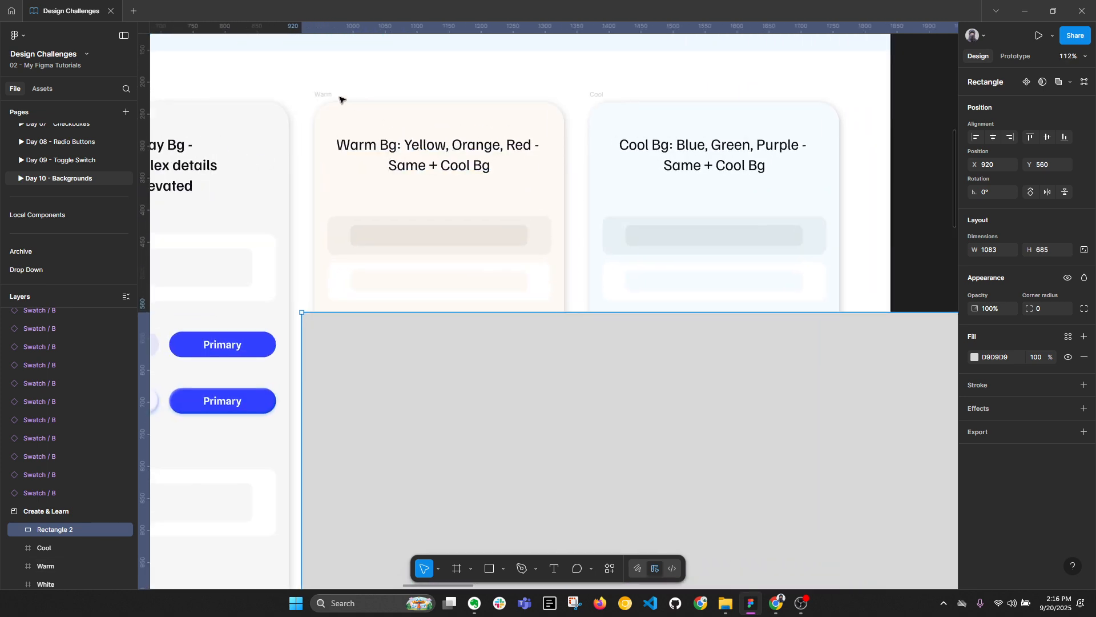
{"action": "left_click", "coordinate": [538, 238]}
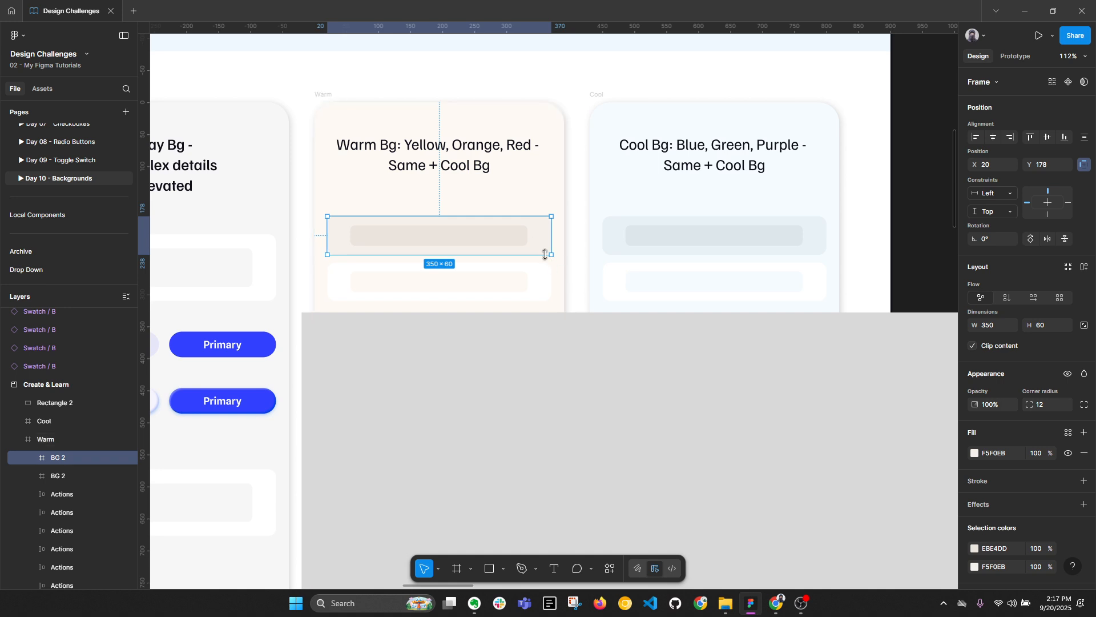
{"action": "left_click", "coordinate": [975, 454]}
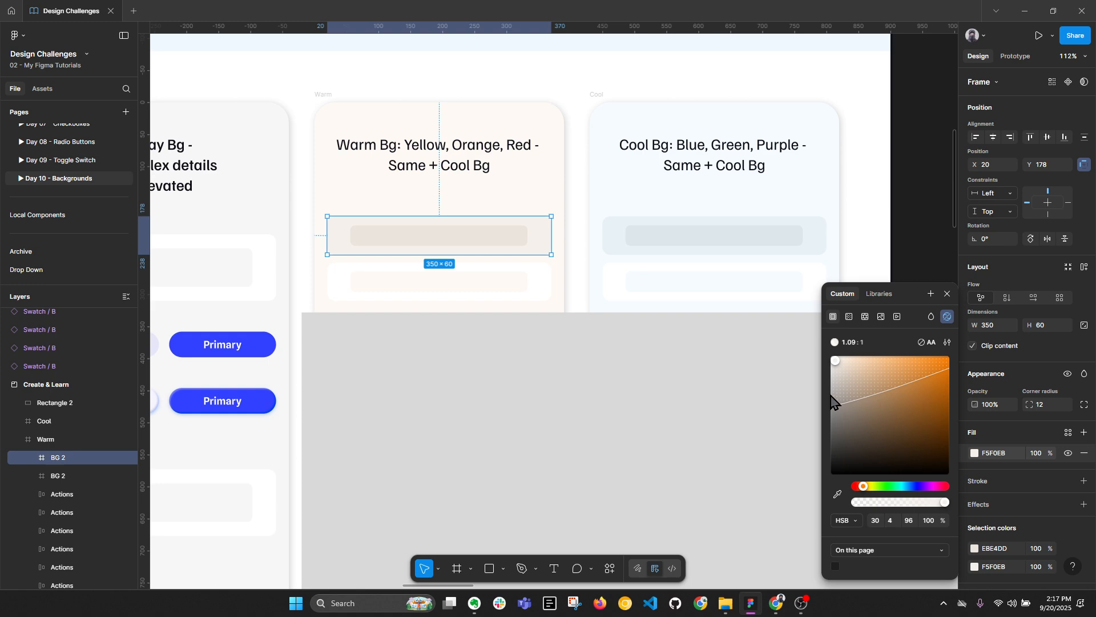
{"action": "scroll", "coordinate": [491, 237], "scroll_direction": "up", "scroll_amount": 3}
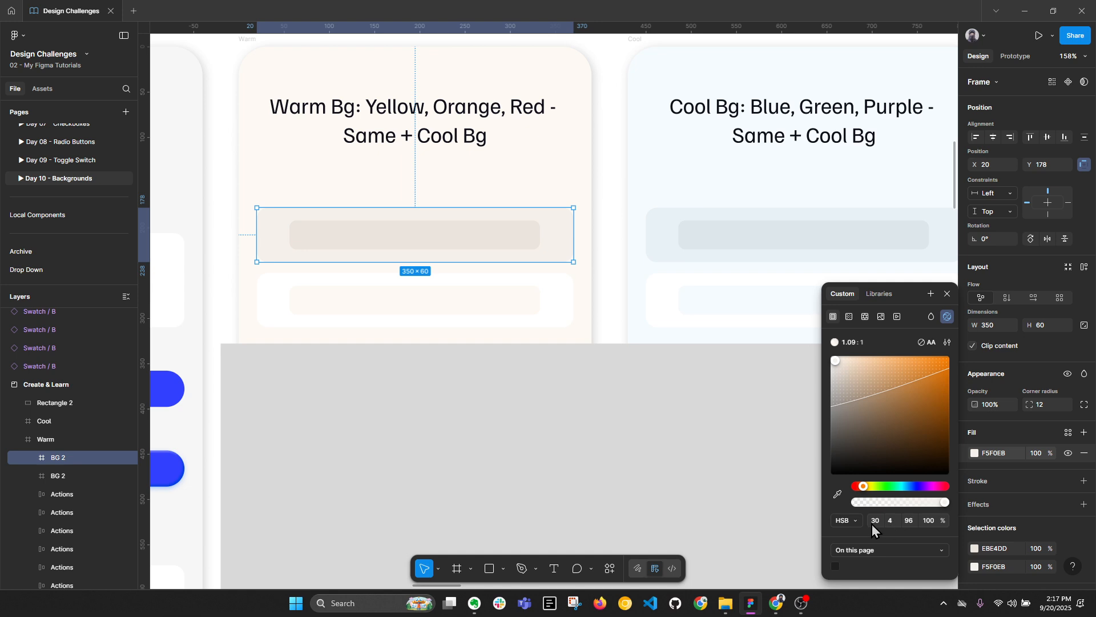
{"action": "left_click", "coordinate": [614, 228]}
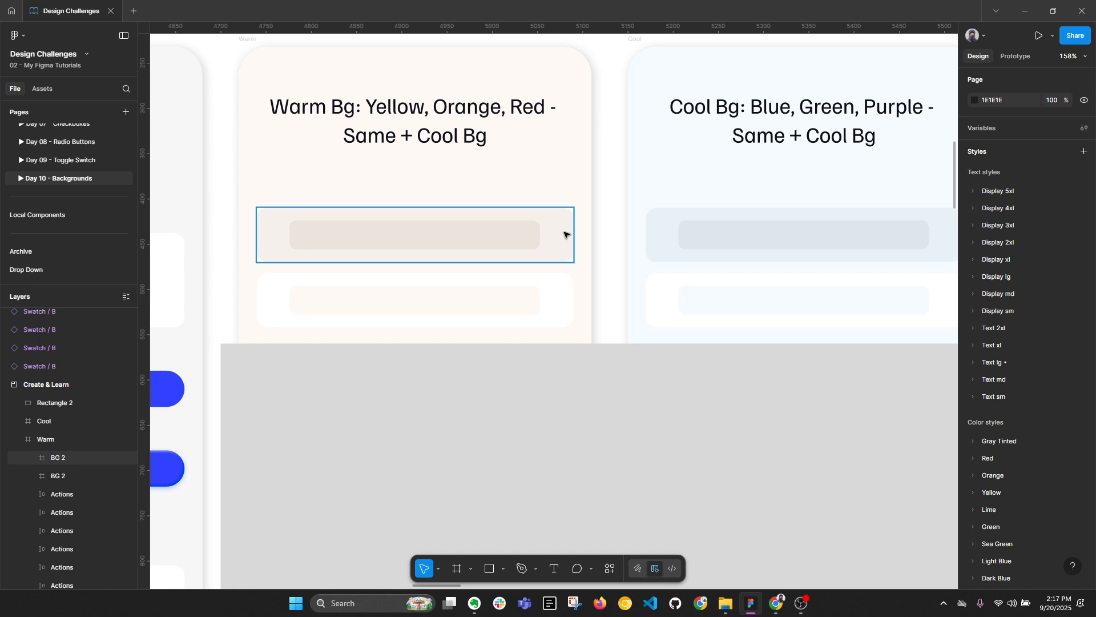
Inspect the HSB fill values of the inner box within the Warm frame's recessed detail box.
{"action": "left_click", "coordinate": [548, 236]}
{"action": "left_click", "coordinate": [519, 237]}
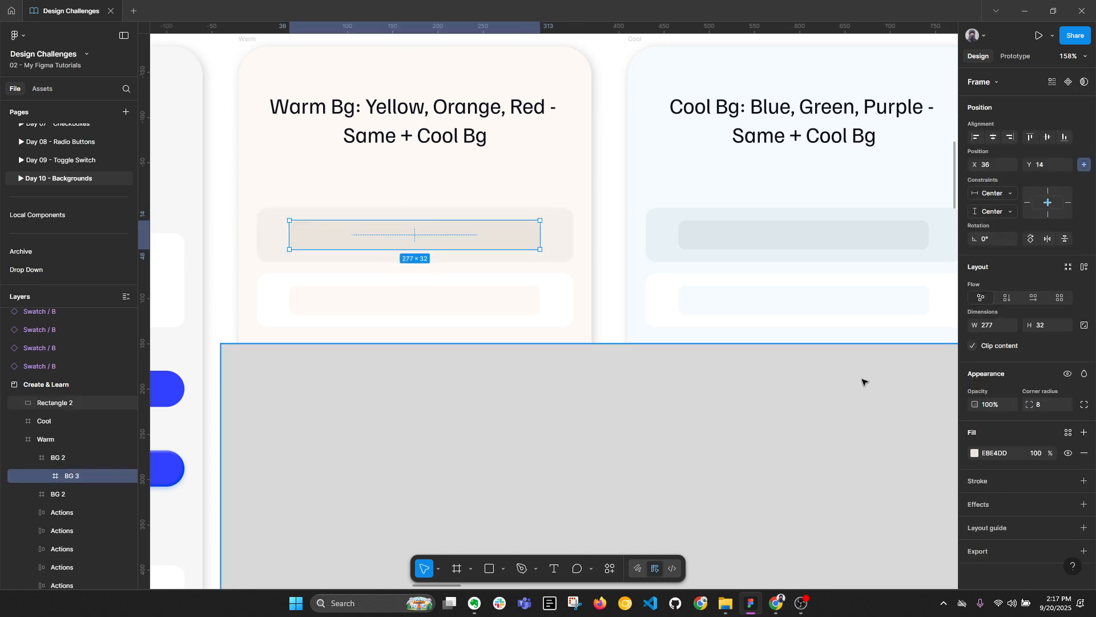
{"action": "left_click", "coordinate": [975, 454]}
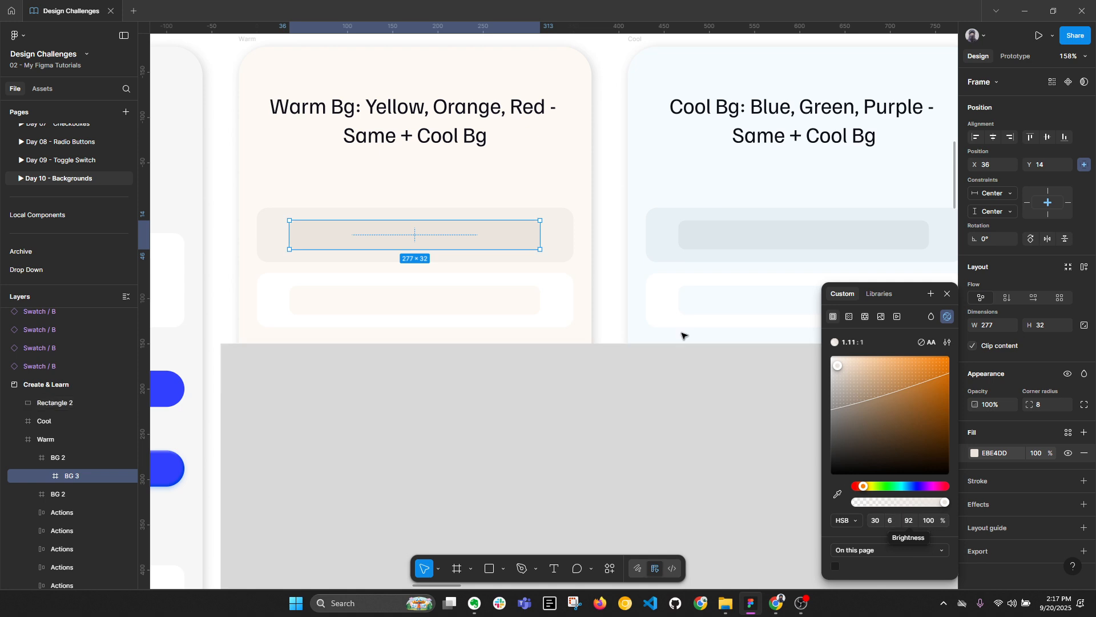
{"action": "left_click", "coordinate": [600, 275]}
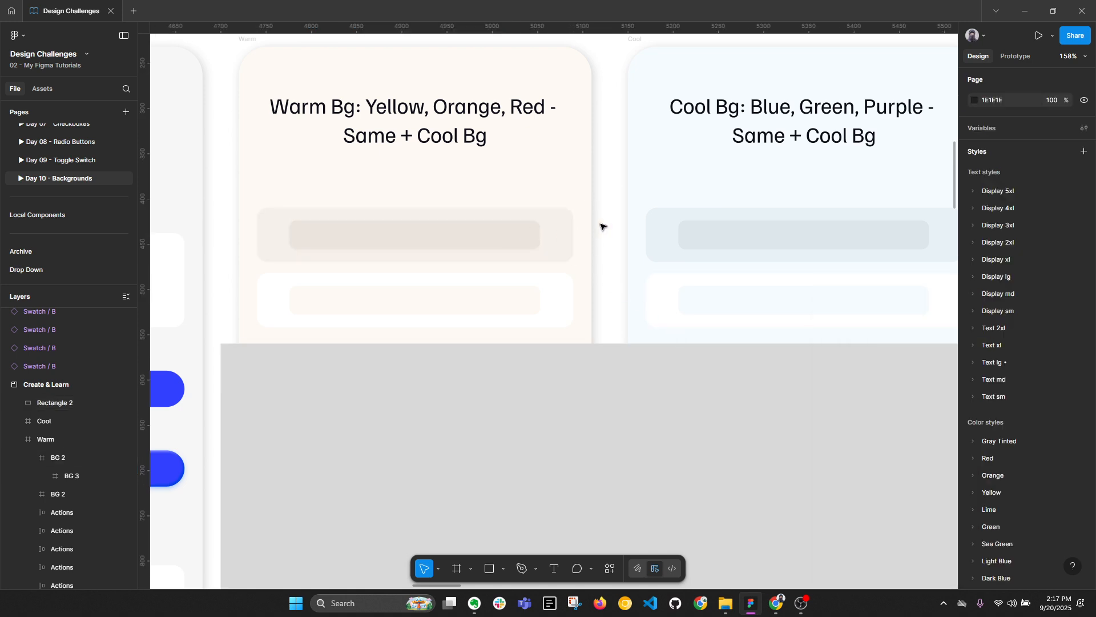
Inspect the fills of the Warm frame's elevated detail box and of the inner box within it.
{"action": "left_click", "coordinate": [543, 289]}
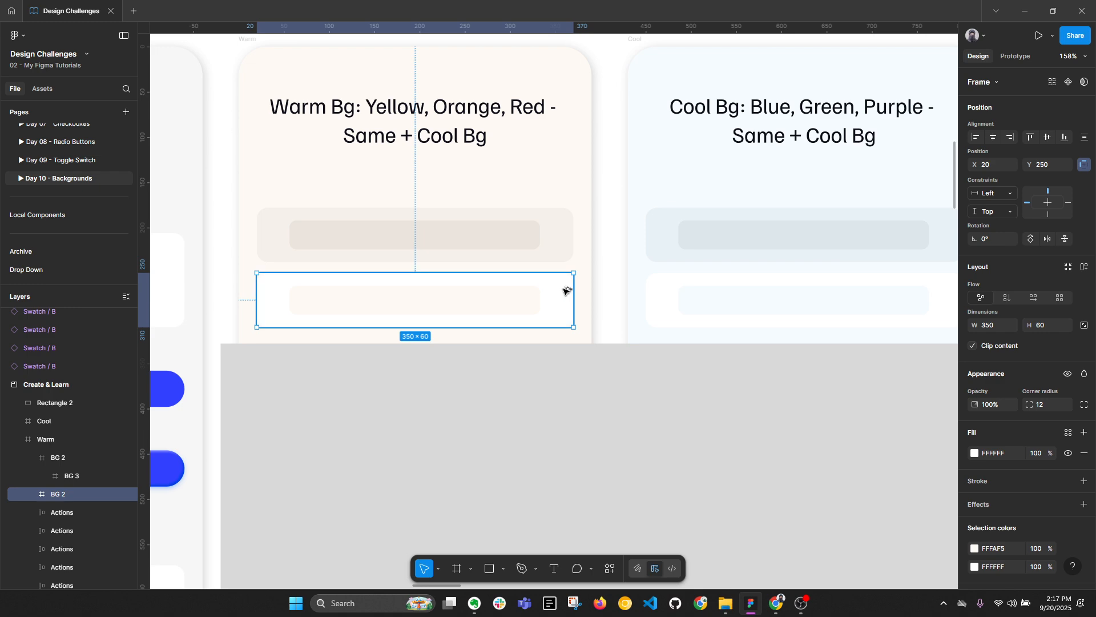
{"action": "key", "text": "alt+l"}
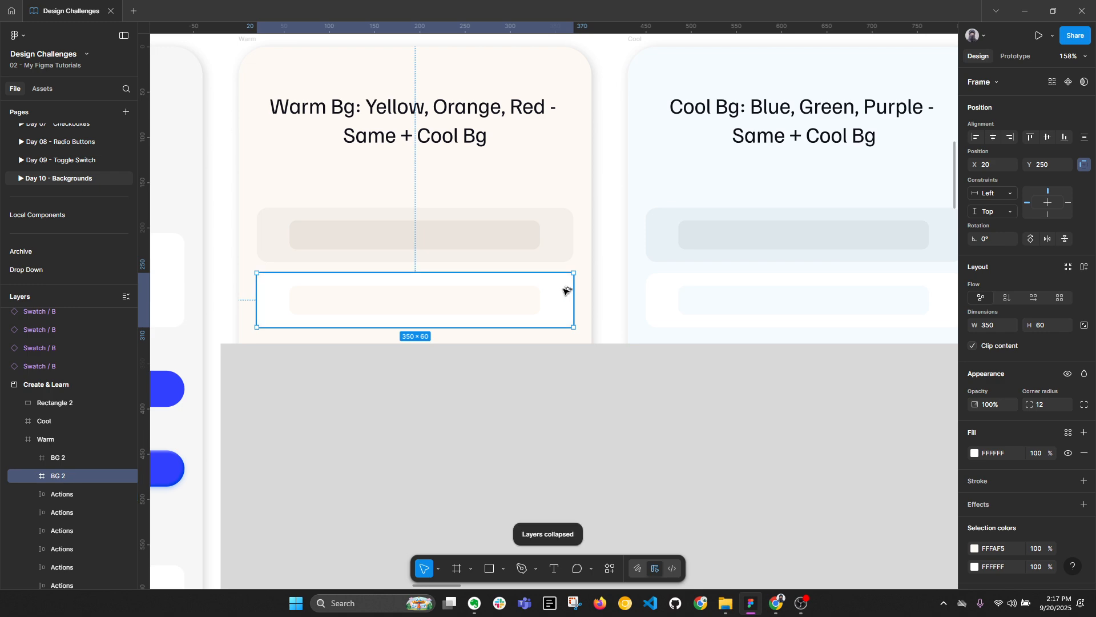
{"action": "double_click", "coordinate": [533, 301]}
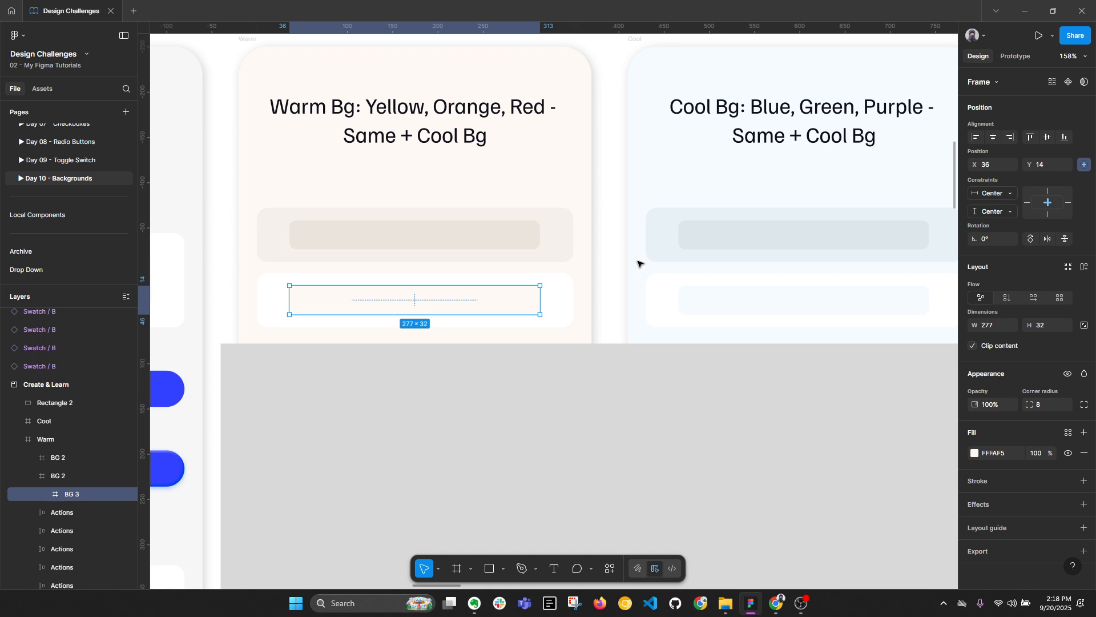
{"action": "left_click", "coordinate": [617, 262]}
Inspect the HSB fill values of the Cool frame's recessed detail box and of its inner box.
{"action": "mouse_move", "coordinate": [723, 235]}
{"action": "left_mouse_down"}
{"action": "mouse_move", "coordinate": [643, 238]}
{"action": "mouse_move", "coordinate": [688, 259]}
{"action": "left_mouse_up"}
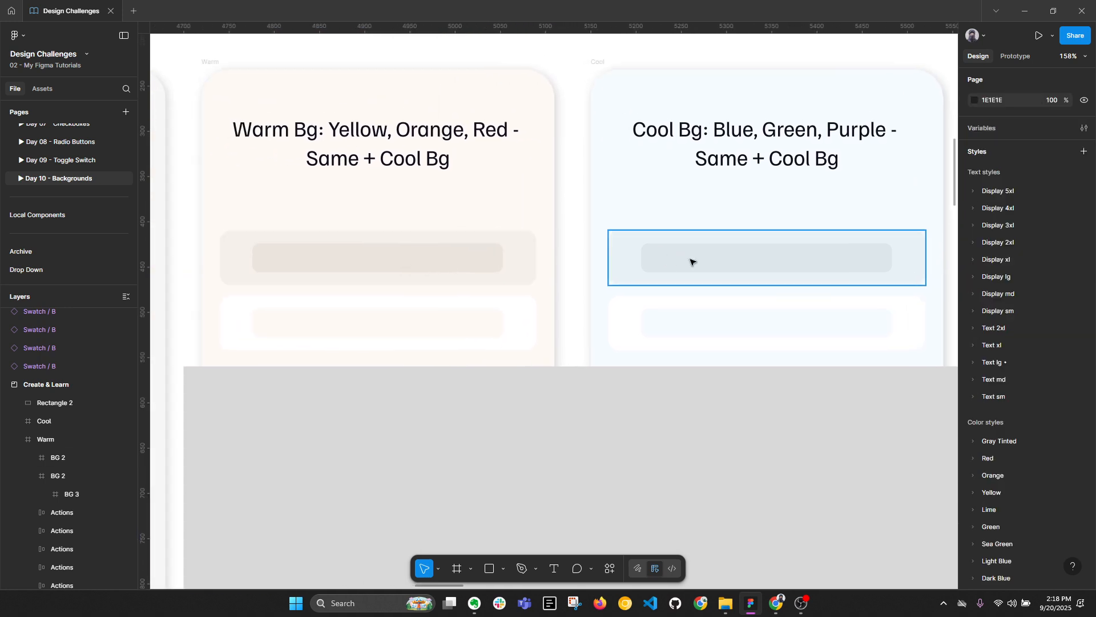
{"action": "left_click", "coordinate": [624, 264]}
{"action": "left_click", "coordinate": [975, 453]}
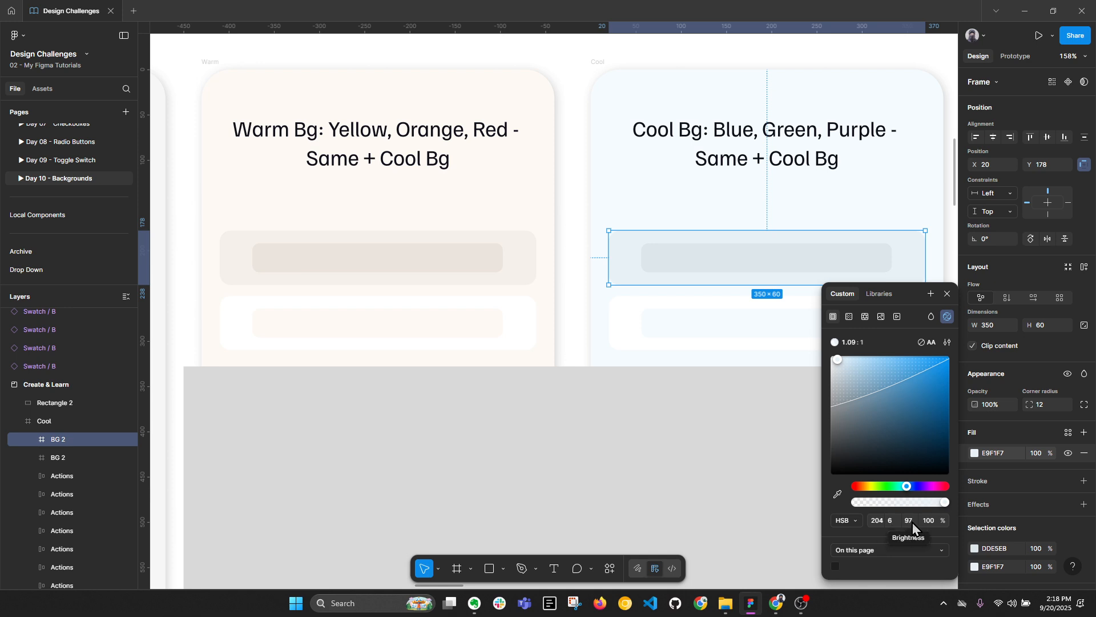
{"action": "left_click", "coordinate": [744, 259]}
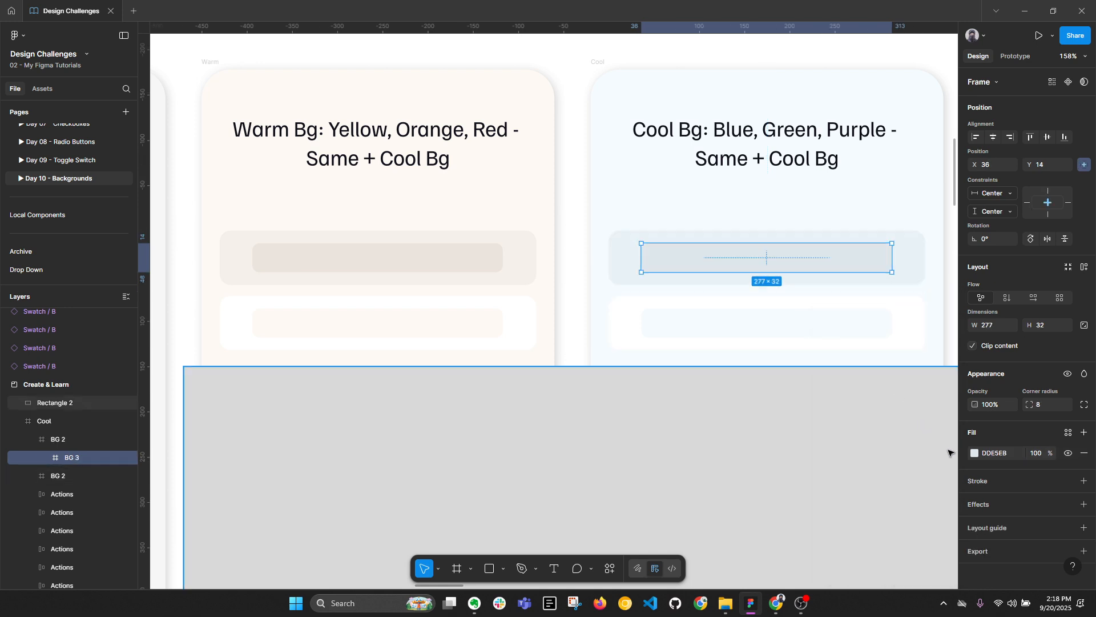
{"action": "left_click", "coordinate": [976, 455]}
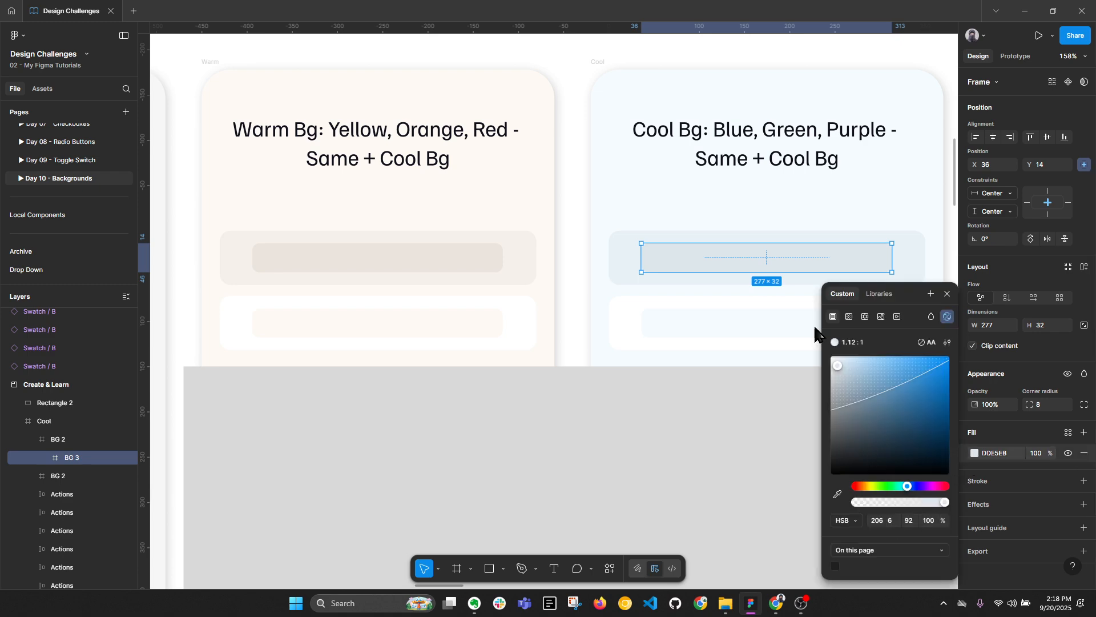
Clear the selection and collapse the expanded layers.
{"action": "left_click", "coordinate": [742, 150]}
{"action": "scroll", "coordinate": [863, 201], "scroll_direction": "down", "scroll_amount": 3}
{"action": "left_click", "coordinate": [908, 202]}
{"action": "left_click_drag", "start_coordinate": [933, 195], "coordinate": [891, 209]}
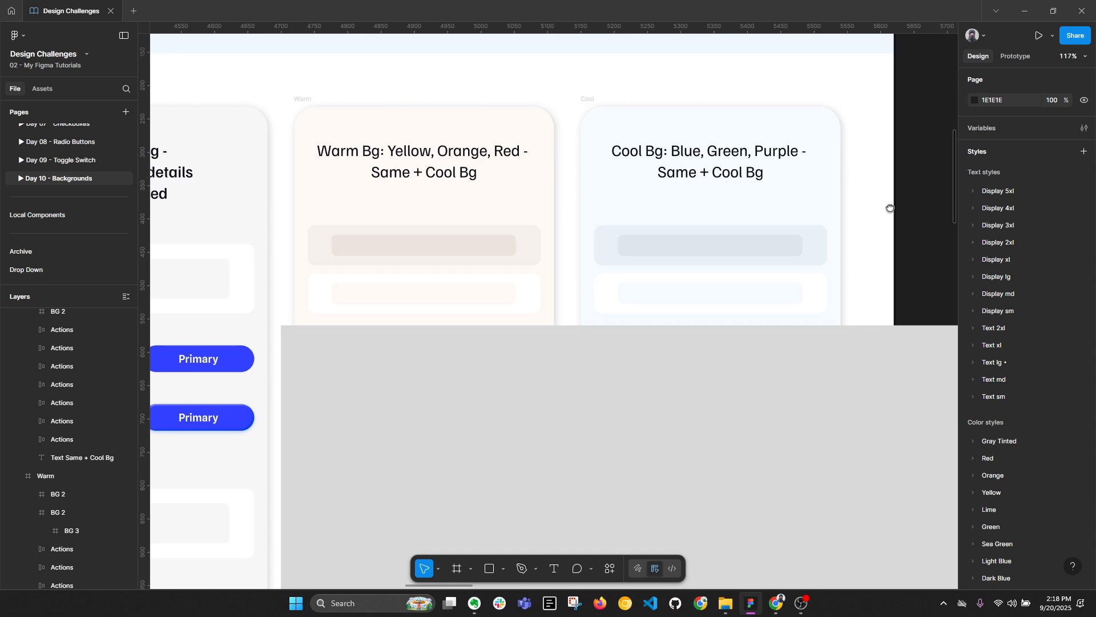
{"action": "key", "text": "alt+l"}
{"action": "scroll", "coordinate": [719, 232], "scroll_direction": "down", "scroll_amount": 4}
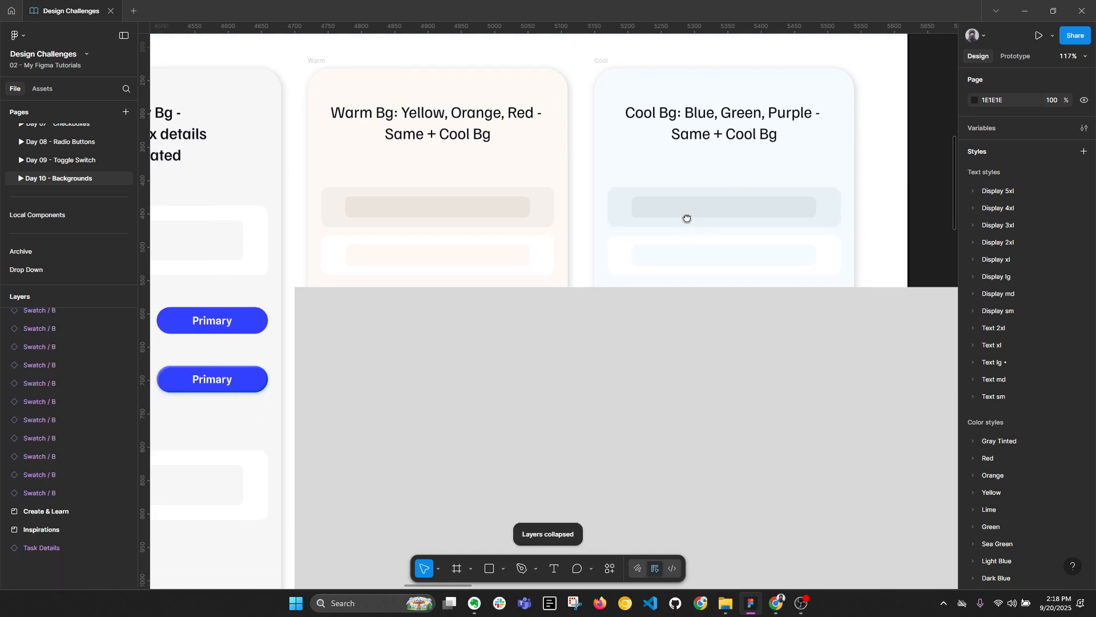
Try moving the covering rectangle off the Warm and Cool frames and deleting it, restoring it to its place.
{"action": "left_click", "coordinate": [557, 262]}
{"action": "left_click_drag", "start_coordinate": [616, 307], "coordinate": [1090, 330]}
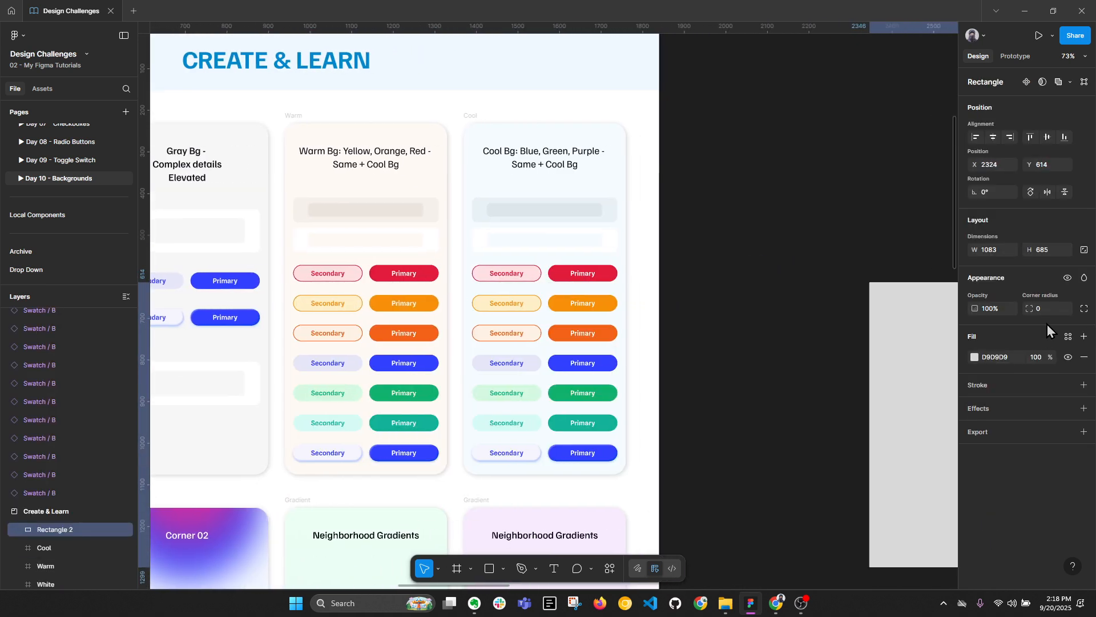
{"action": "key", "text": "Delete"}
{"action": "scroll", "coordinate": [449, 215], "scroll_direction": "up", "scroll_amount": 5}
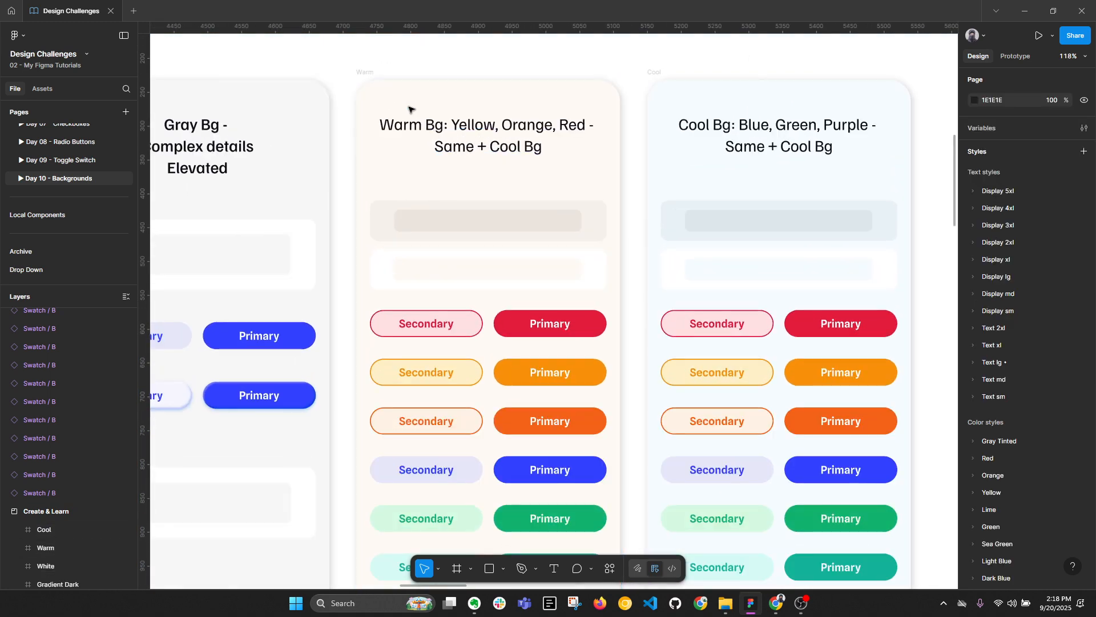
{"action": "left_click_drag", "start_coordinate": [438, 125], "coordinate": [390, 100]}
{"action": "key", "text": "ctrl+z"}
{"action": "key", "text": "ctrl+z"}
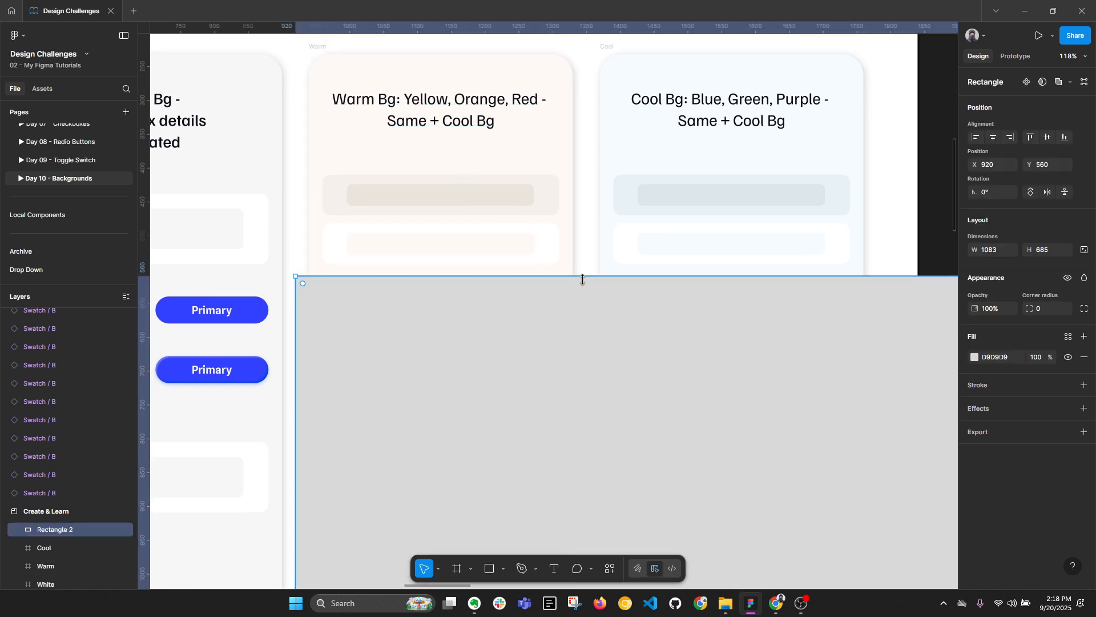
Shorten the covering rectangle from its upper edge to a height of about 620, uncovering the red button rows.
{"action": "left_click_drag", "start_coordinate": [583, 276], "coordinate": [586, 320]}
{"action": "left_click_drag", "start_coordinate": [514, 147], "coordinate": [494, 177]}
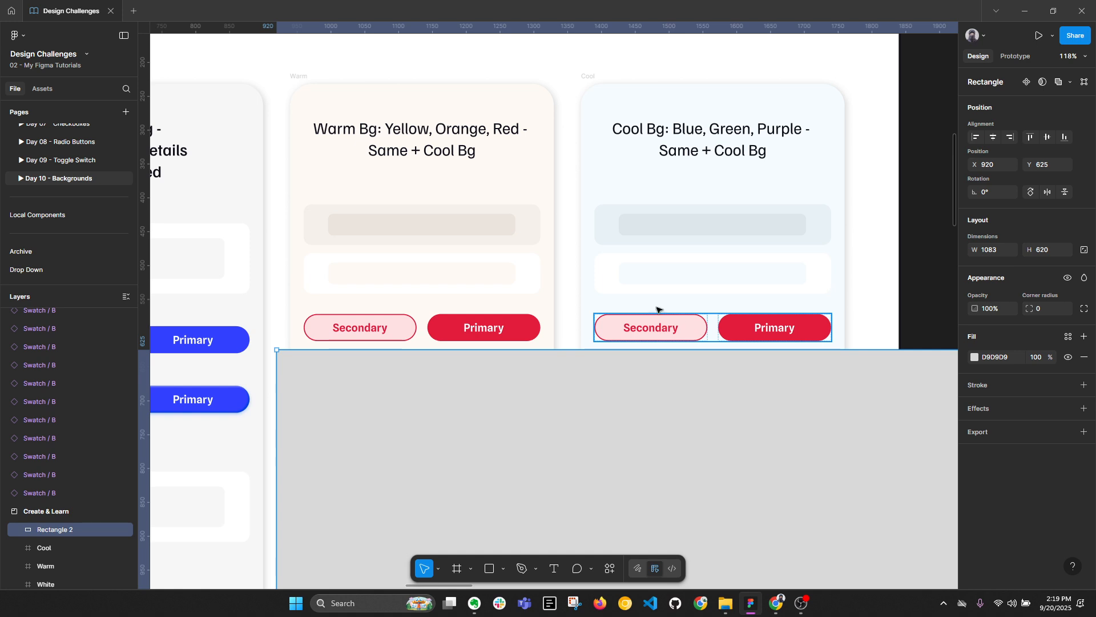
Try detaching the Red/600 style from the Warm frame's red buttons and darkening the color to B80003, restoring the original style.
{"action": "left_click", "coordinate": [447, 335]}
{"action": "scroll", "coordinate": [1022, 467], "scroll_direction": "down", "scroll_amount": 3}
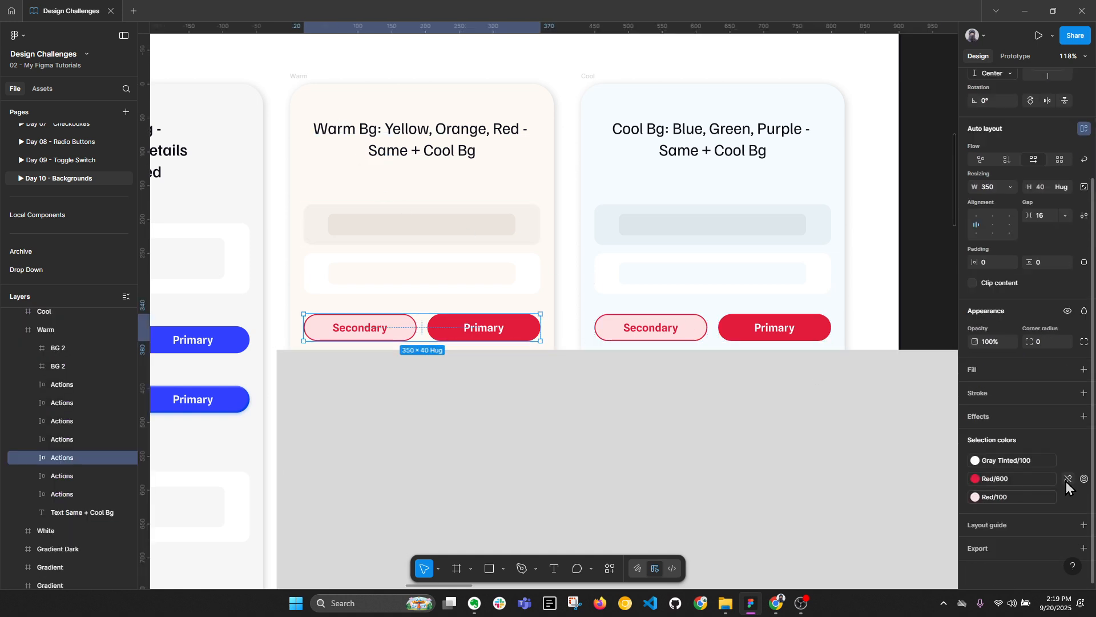
{"action": "left_click", "coordinate": [1066, 481]}
{"action": "left_click", "coordinate": [977, 497]}
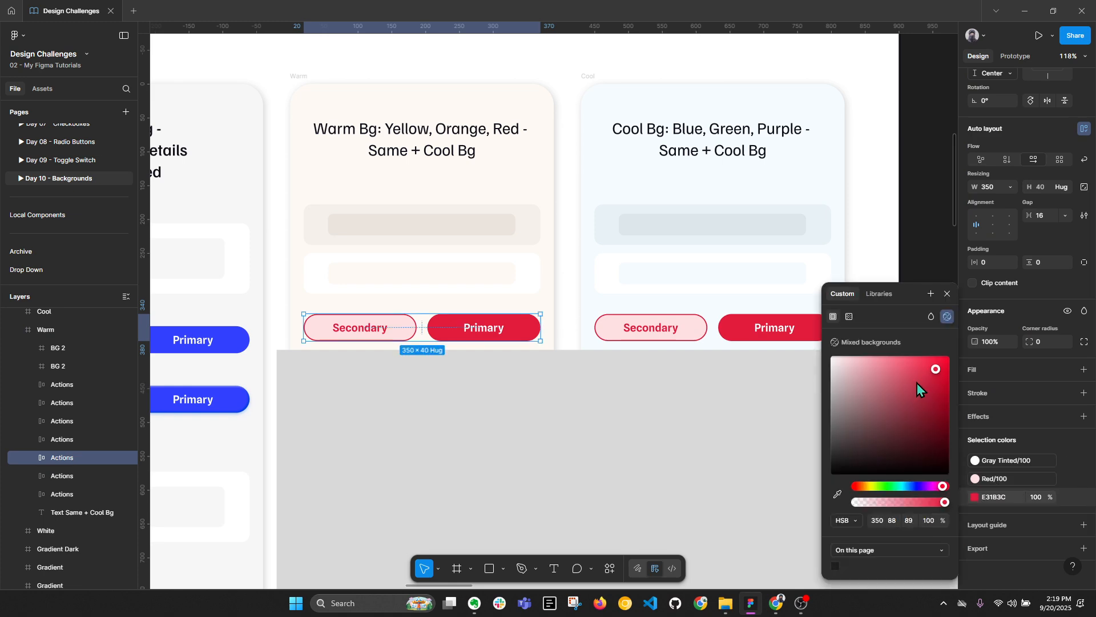
{"action": "left_click_drag", "start_coordinate": [943, 486], "coordinate": [946, 486]}
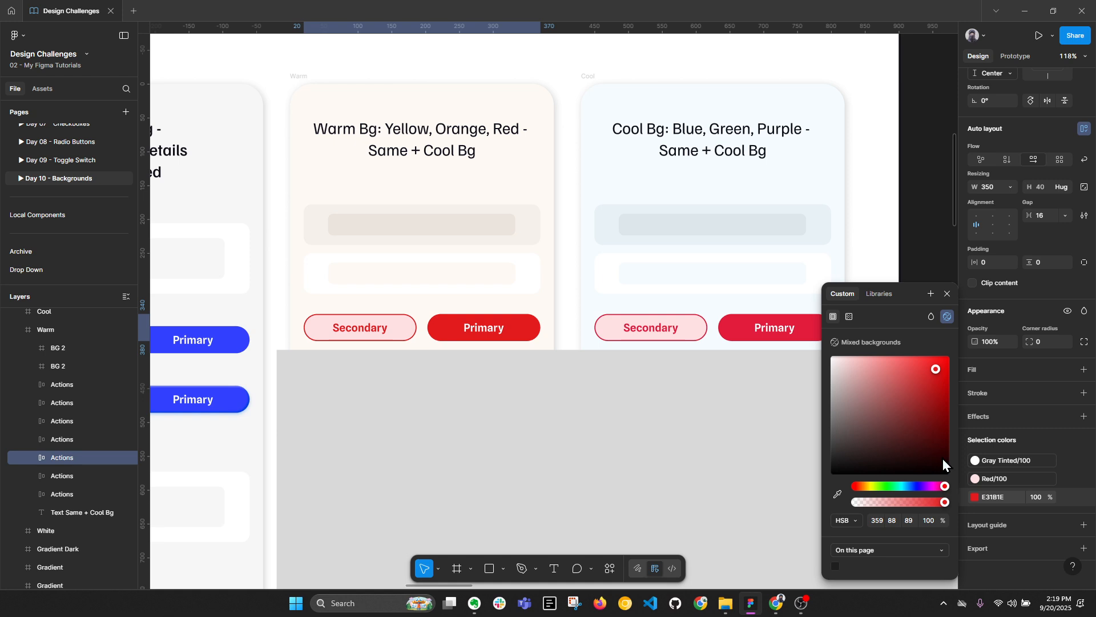
{"action": "left_click_drag", "start_coordinate": [937, 371], "coordinate": [957, 395]}
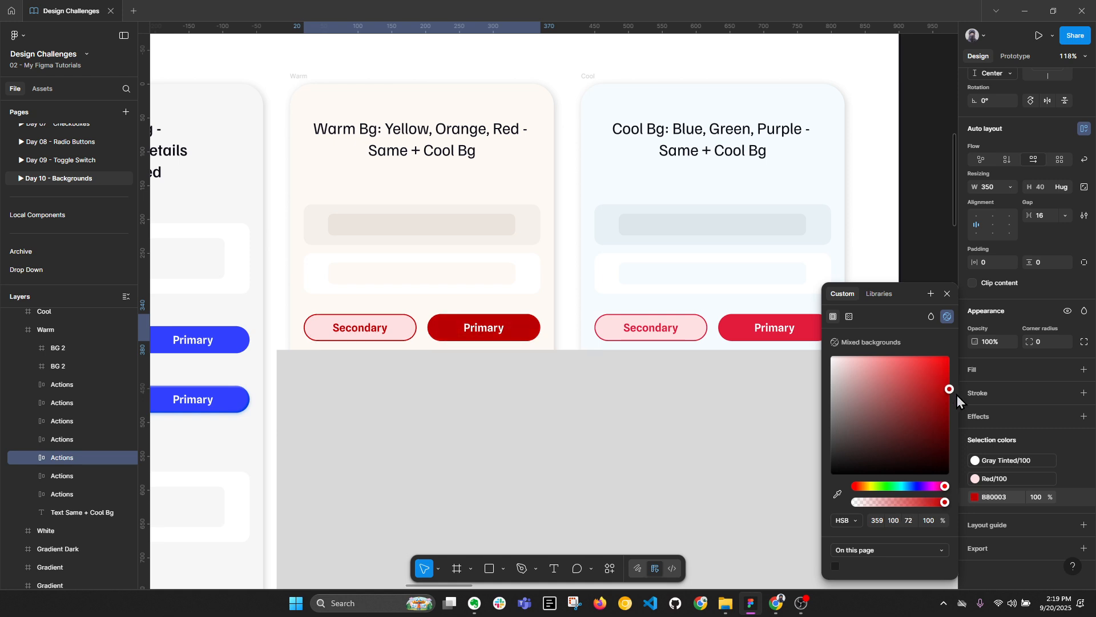
{"action": "left_click", "coordinate": [948, 293]}
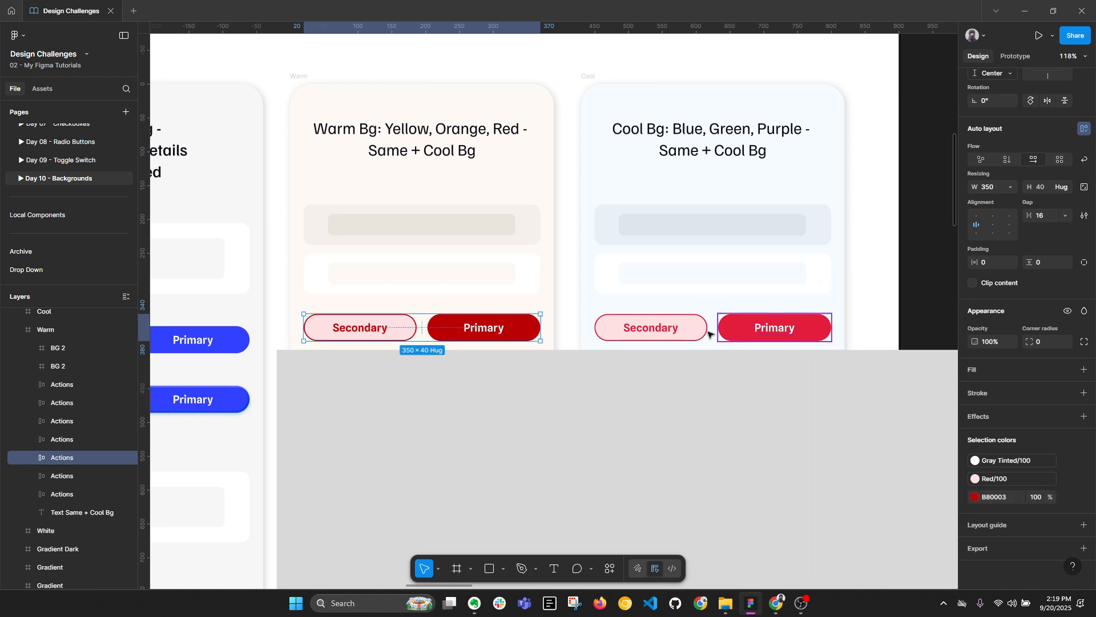
{"action": "key", "text": "ctrl+z"}
{"action": "key", "text": "ctrl+z"}
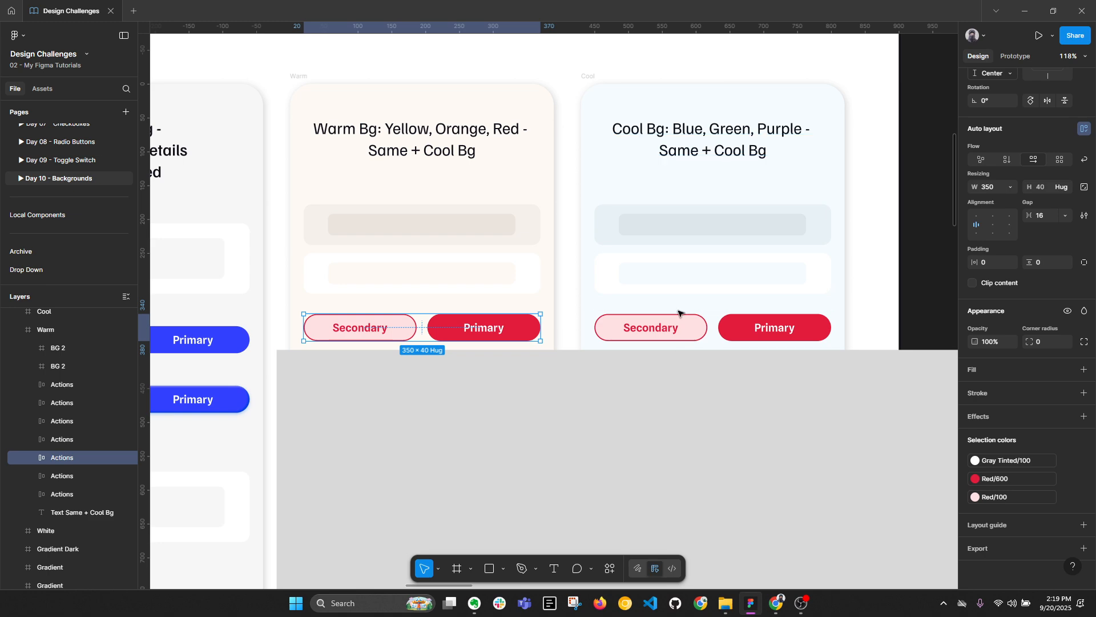
Shorten the covering rectangle from its upper edge to a height of about 478, uncovering the yellow and orange button rows.
{"action": "left_click", "coordinate": [701, 392]}
{"action": "left_click_drag", "start_coordinate": [656, 350], "coordinate": [670, 398]}
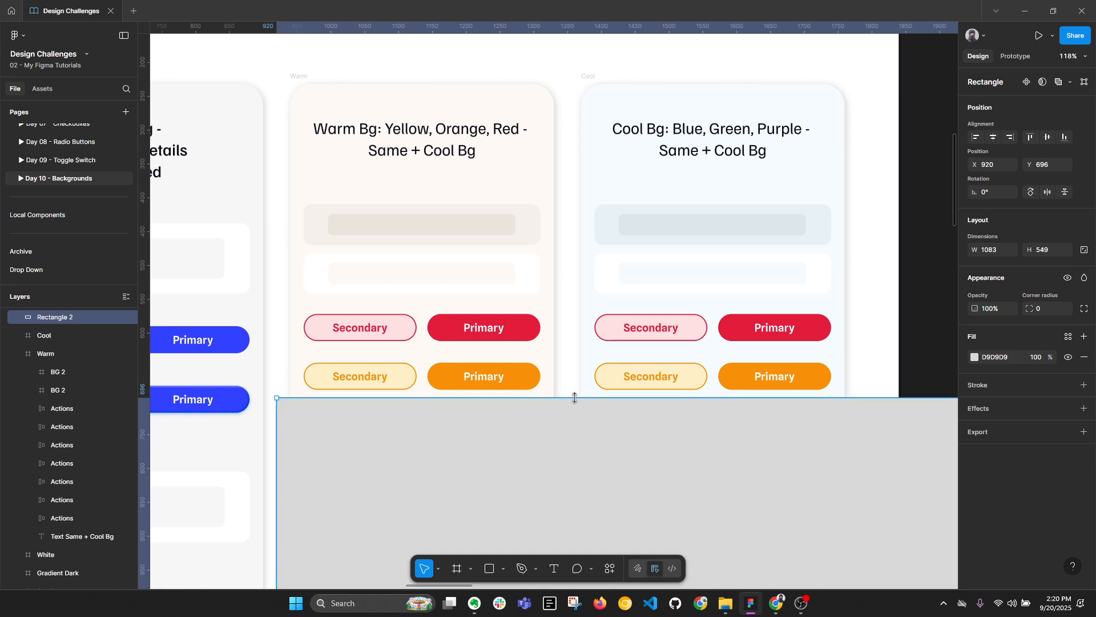
{"action": "left_click_drag", "start_coordinate": [575, 397], "coordinate": [580, 446]}
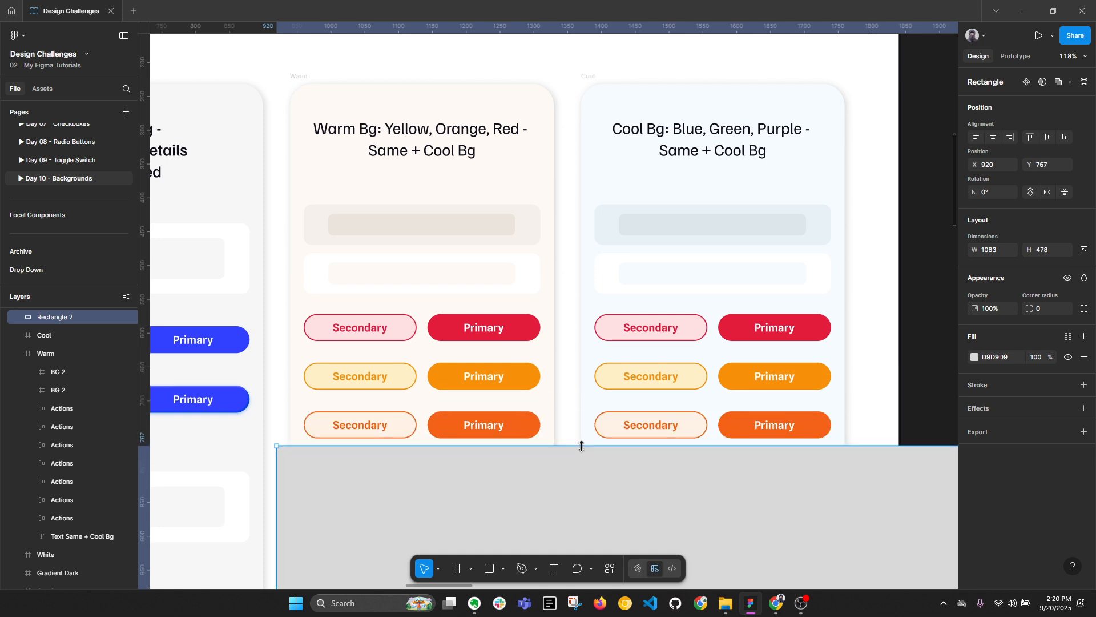
Try the Orange/600 style on the Cool frame's orange buttons, restoring their original style.
{"action": "left_click", "coordinate": [300, 75]}
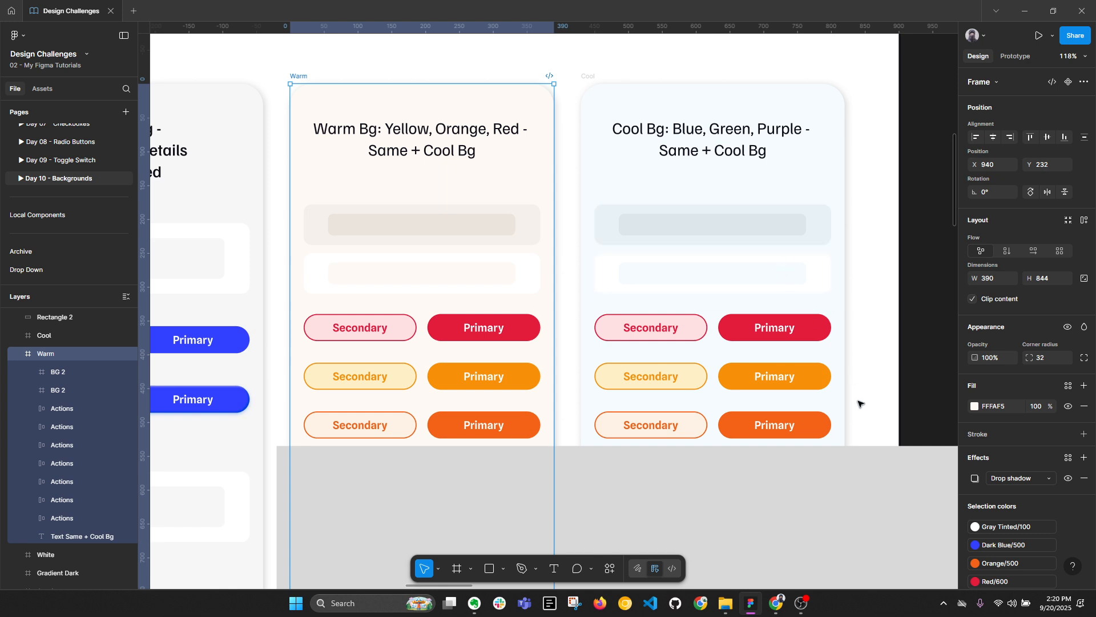
{"action": "left_click_drag", "start_coordinate": [858, 401], "coordinate": [854, 363]}
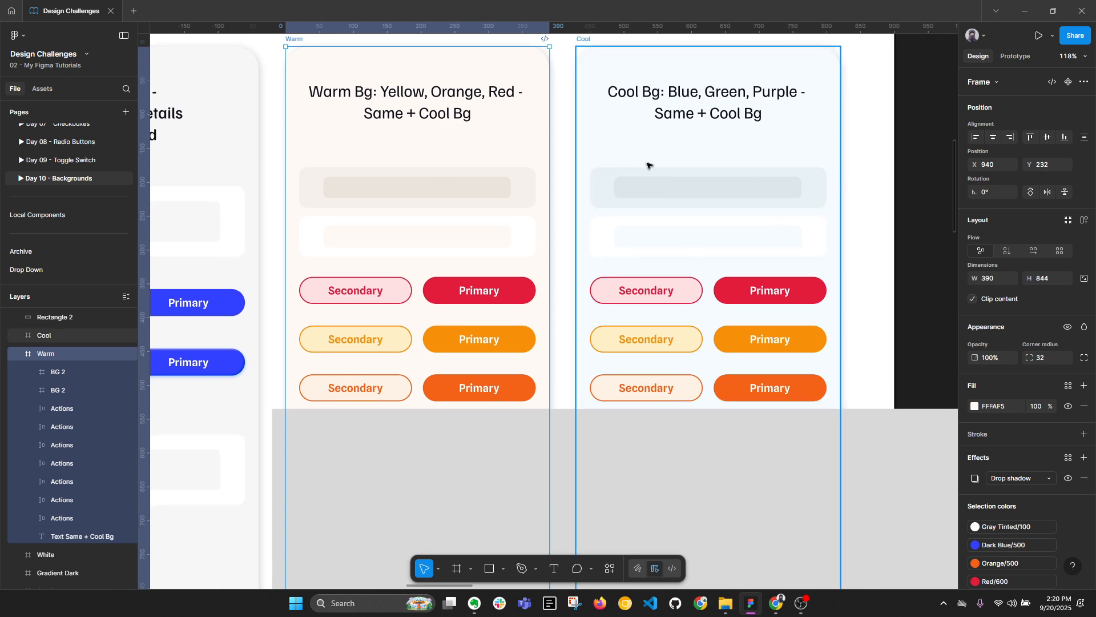
{"action": "scroll", "coordinate": [651, 166], "scroll_direction": "down", "scroll_amount": 2}
{"action": "left_click", "coordinate": [722, 371]}
{"action": "scroll", "coordinate": [1007, 496], "scroll_direction": "down", "scroll_amount": 3}
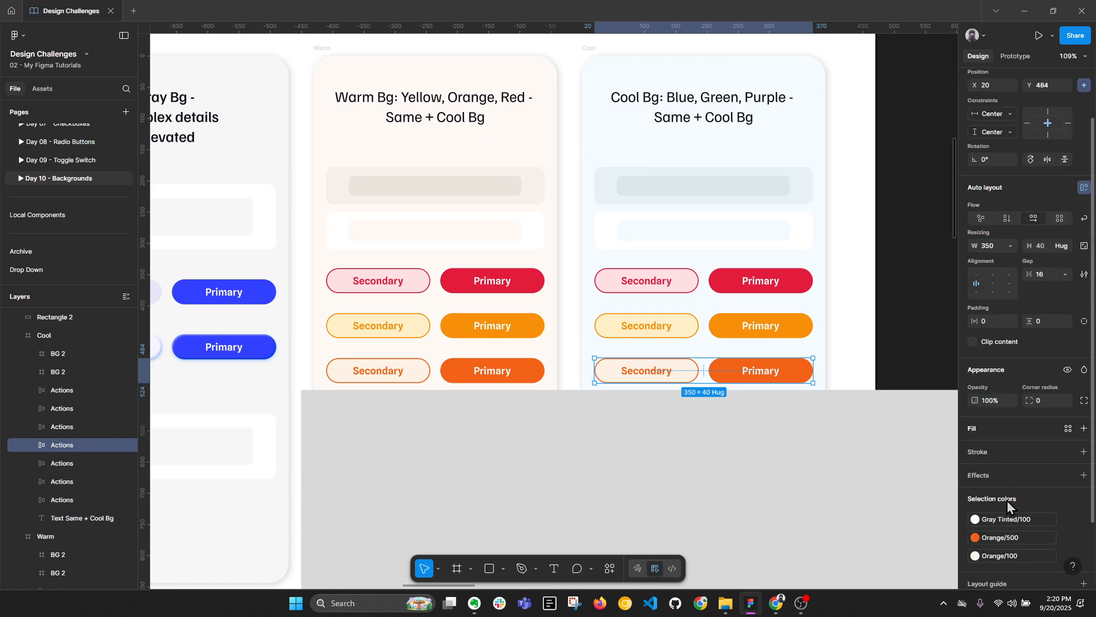
{"action": "left_click", "coordinate": [1010, 484]}
{"action": "left_click", "coordinate": [886, 508]}
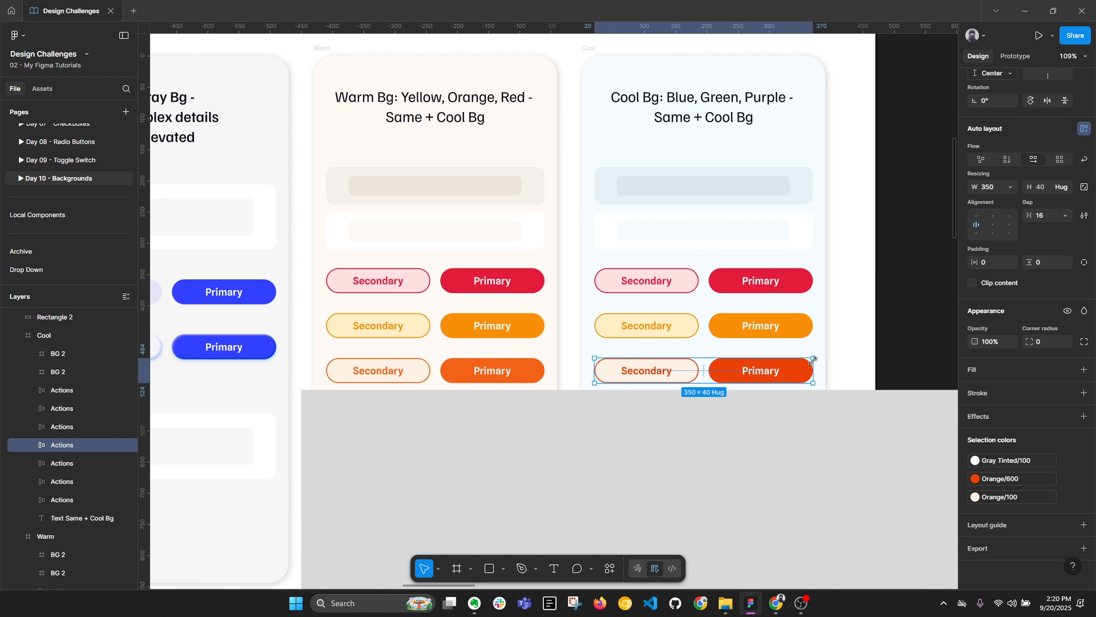
{"action": "key", "text": "ctrl+z"}
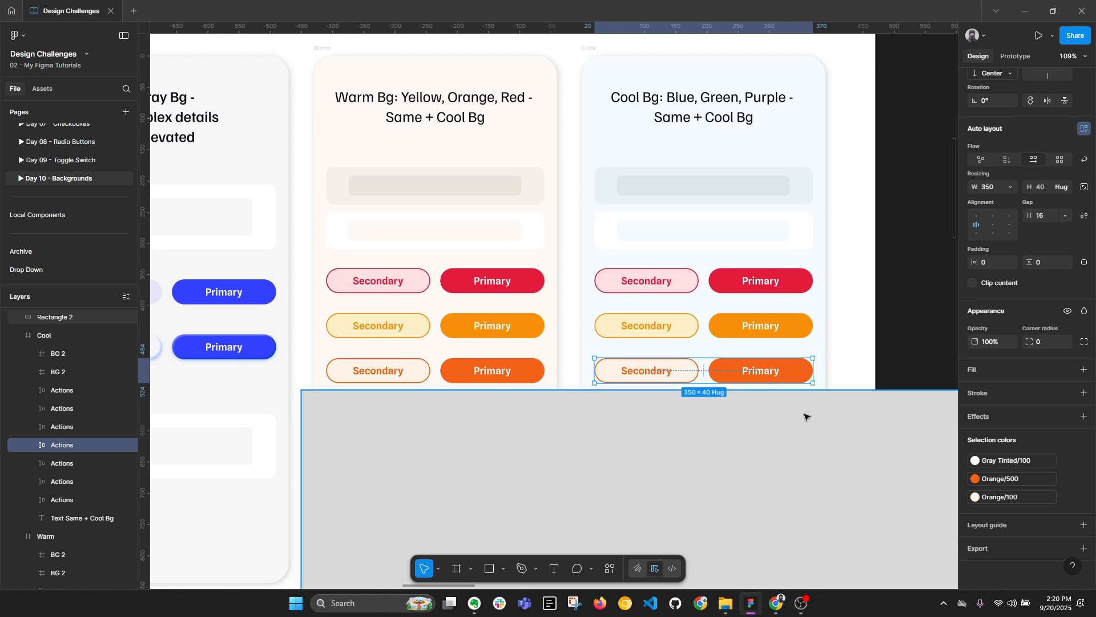
Select the red button rows of the Warm and Cool frames together to compare their colors.
{"action": "left_click", "coordinate": [797, 283]}
{"action": "left_click", "coordinate": [531, 284], "text": "shift"}
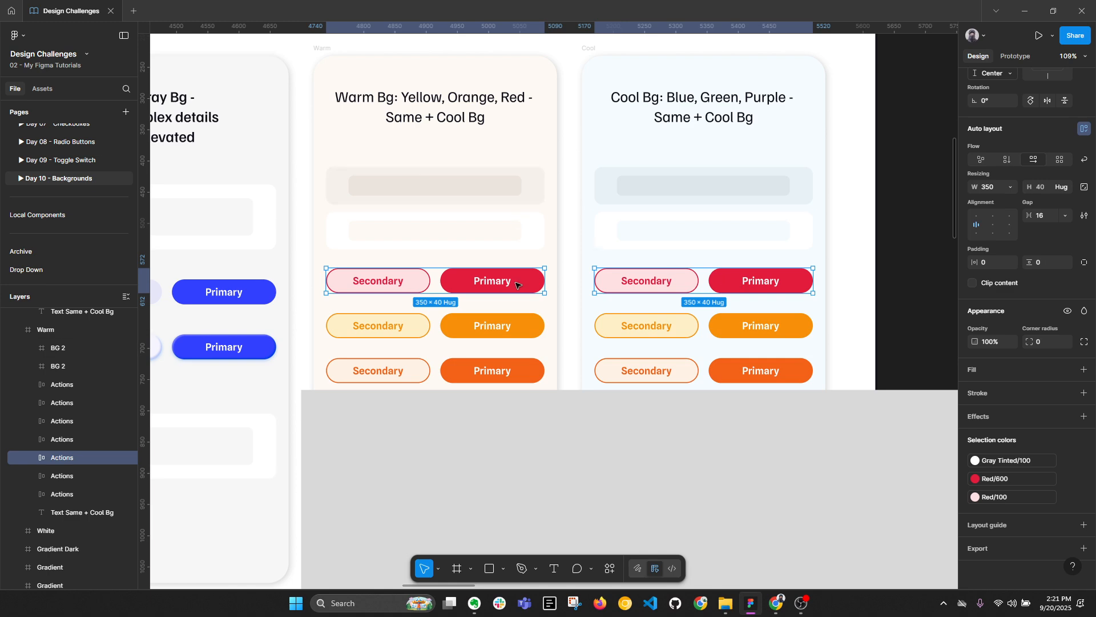
Lower the upper edge of the gray cover rectangle to a height of 326, uncovering the blue and green button rows in both frames.
{"action": "left_click", "coordinate": [718, 288]}
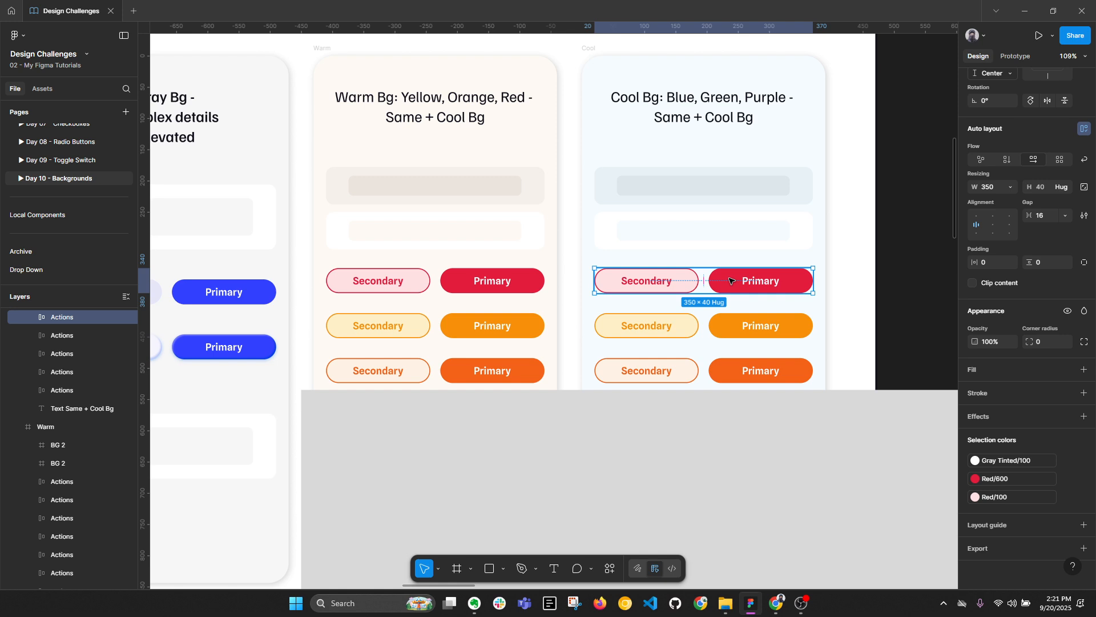
{"action": "left_click", "coordinate": [673, 423]}
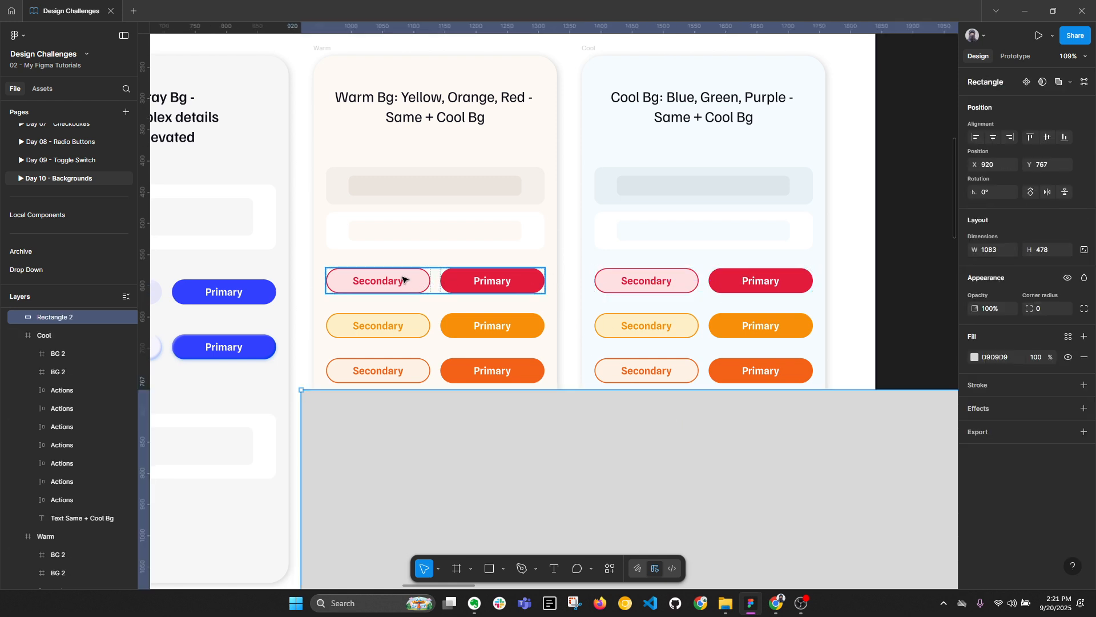
{"action": "key", "text": "alt"}
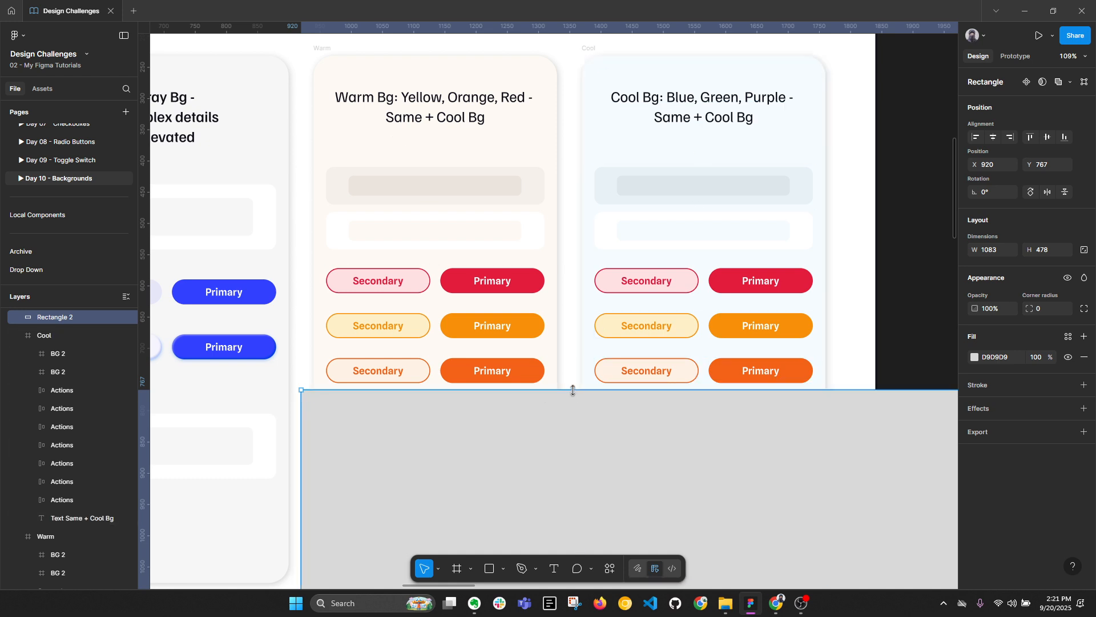
{"action": "left_click_drag", "start_coordinate": [573, 388], "coordinate": [573, 437]}
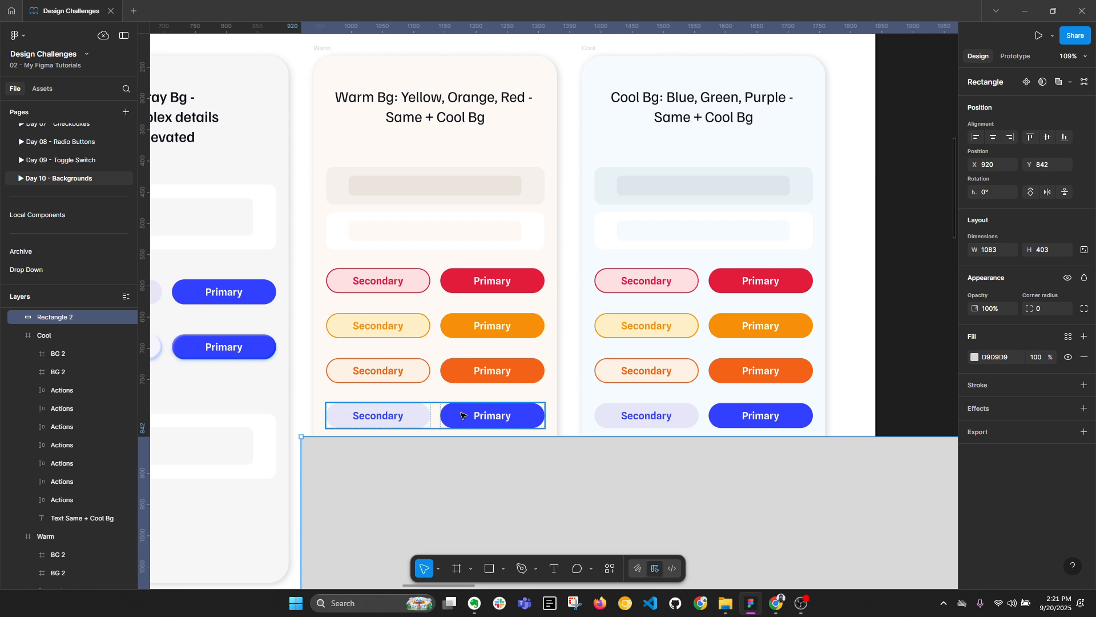
{"action": "key", "text": "alt"}
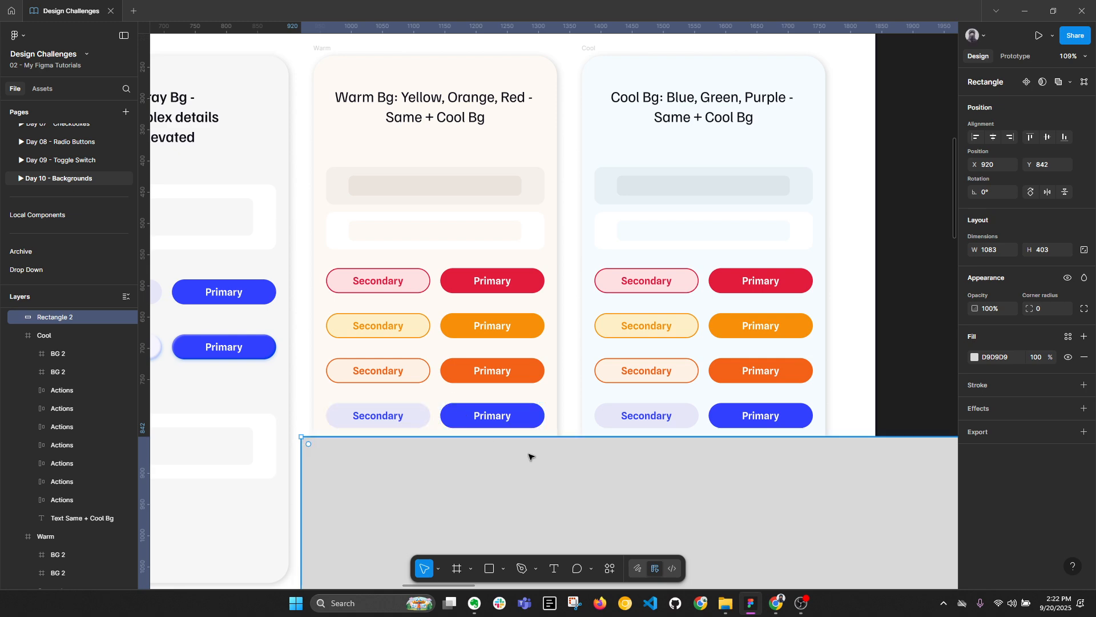
{"action": "left_click_drag", "start_coordinate": [543, 435], "coordinate": [547, 485]}
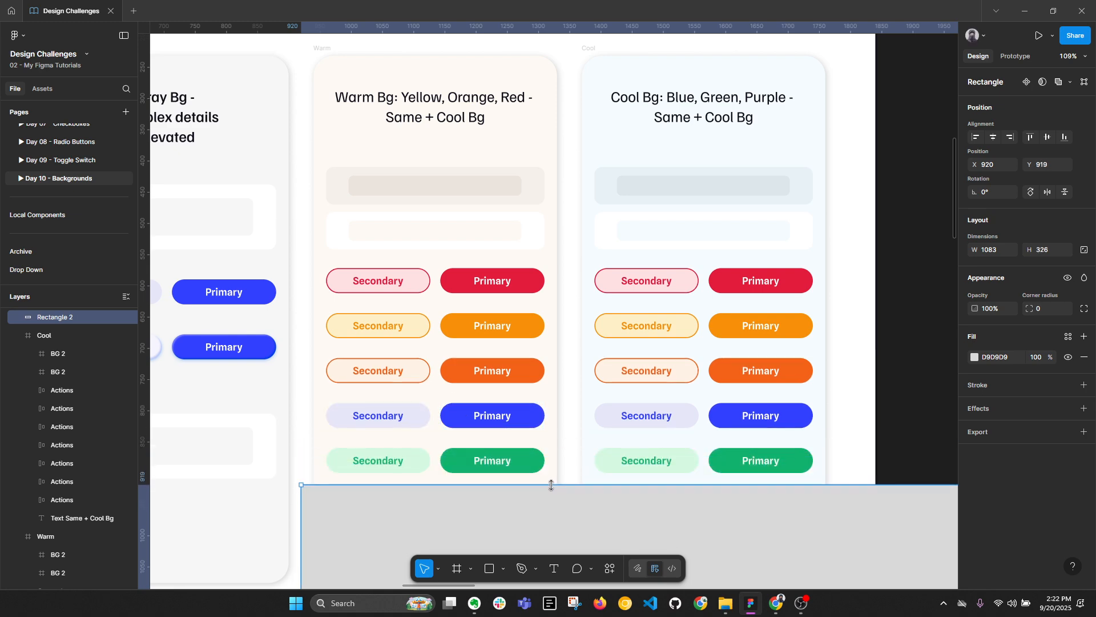
Change the Green/500 color of the green button row in the Cool frame to Green/600.
{"action": "left_click_drag", "start_coordinate": [669, 449], "coordinate": [609, 432]}
{"action": "scroll", "coordinate": [609, 433], "scroll_direction": "down", "scroll_amount": 1}
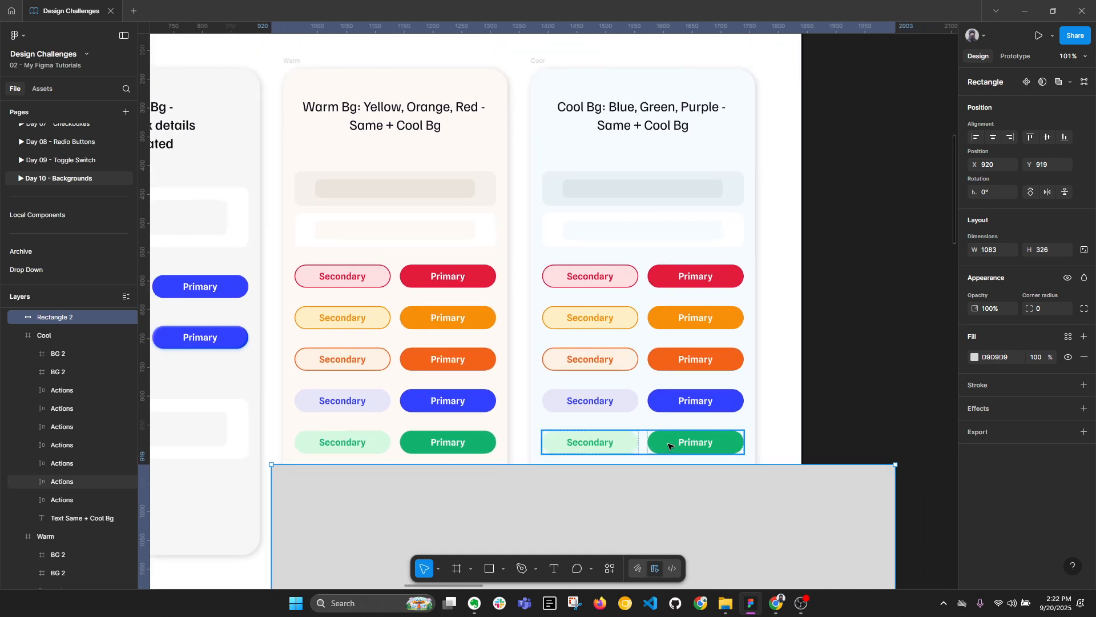
{"action": "left_click", "coordinate": [709, 443]}
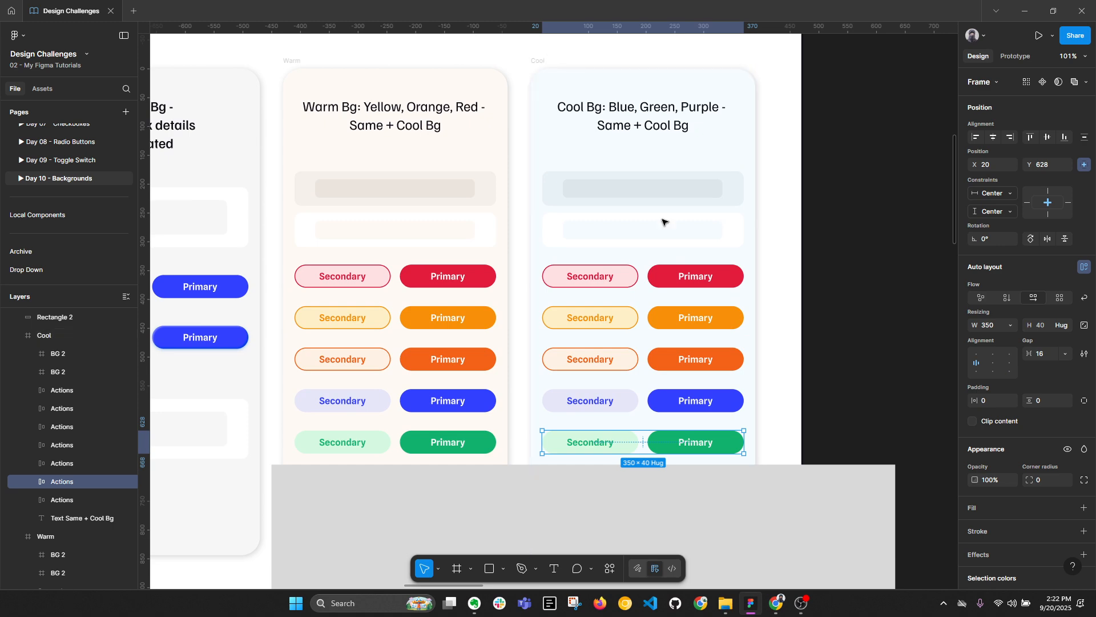
{"action": "scroll", "coordinate": [1039, 467], "scroll_direction": "down", "scroll_amount": 3}
{"action": "scroll", "coordinate": [1039, 467], "scroll_direction": "down", "scroll_amount": 2}
{"action": "left_click", "coordinate": [1023, 482]}
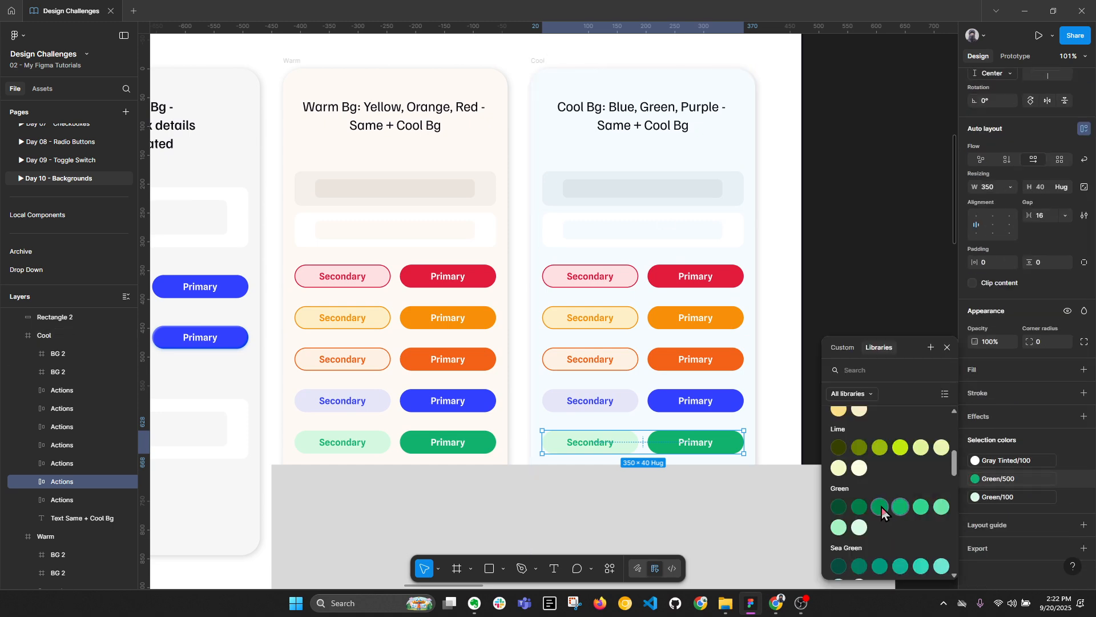
{"action": "left_click", "coordinate": [881, 507]}
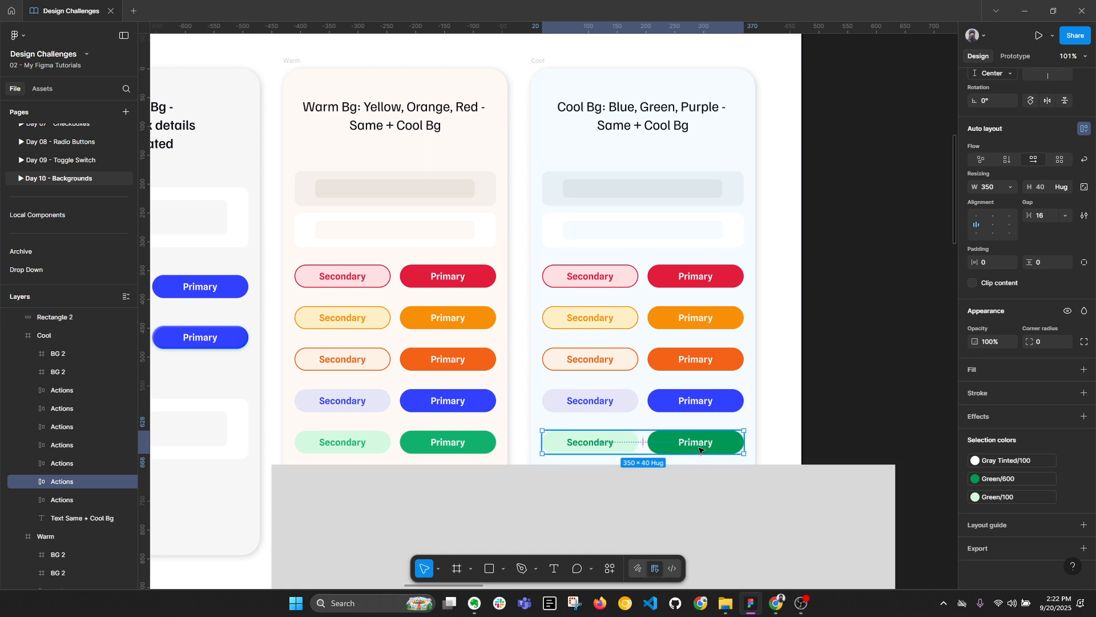
Collapse the layers and delete the gray rectangle covering the lower part of the Warm and Cool frames.
{"action": "key", "text": "alt"}
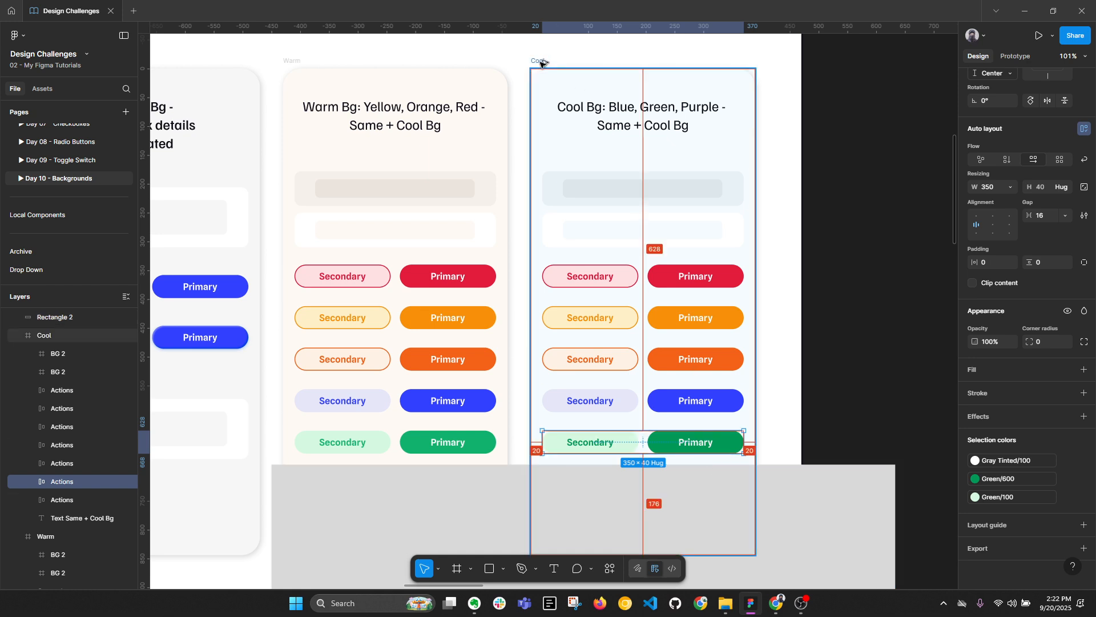
{"action": "key", "text": "alt+l"}
{"action": "scroll", "coordinate": [426, 66], "scroll_direction": "down", "scroll_amount": 5}
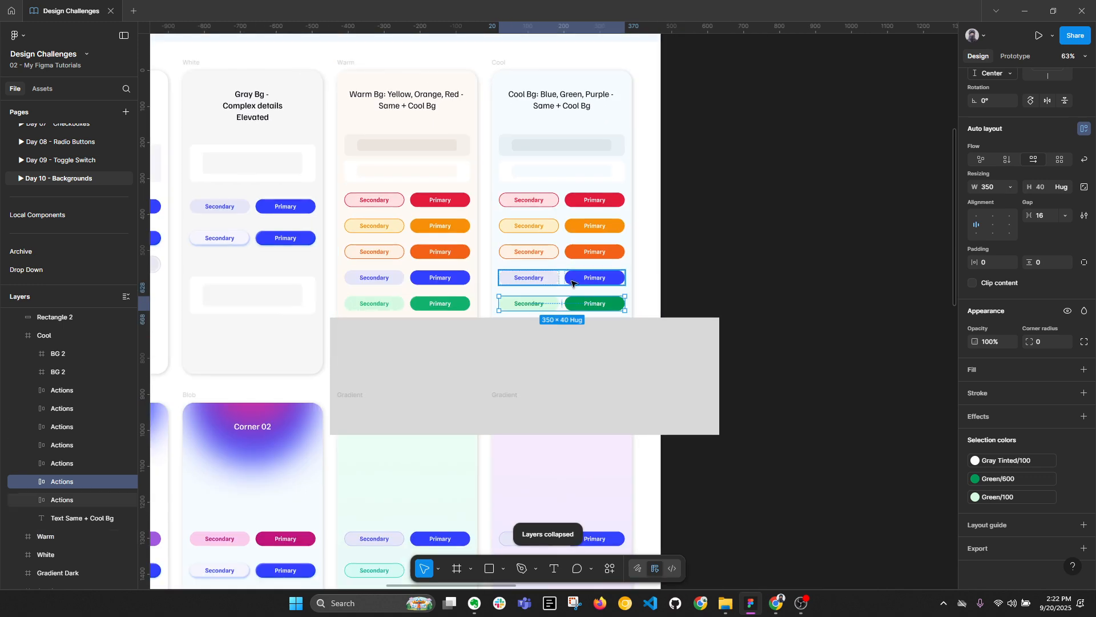
{"action": "left_click", "coordinate": [549, 337]}
{"action": "left_click_drag", "start_coordinate": [548, 338], "coordinate": [865, 300]}
{"action": "key", "text": "Delete"}
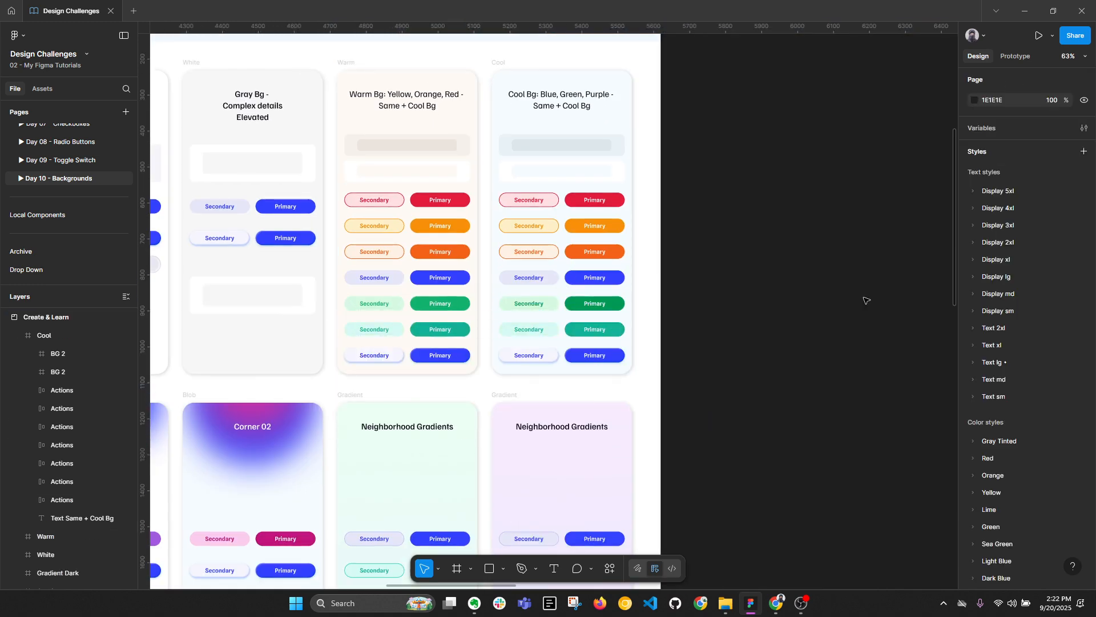
Review the White, Gray, Warm and Cool background frames side by side, comparing their cards and button rows.
{"action": "scroll", "coordinate": [705, 205], "scroll_direction": "up", "scroll_amount": 3}
{"action": "left_click_drag", "start_coordinate": [705, 205], "coordinate": [861, 262]}
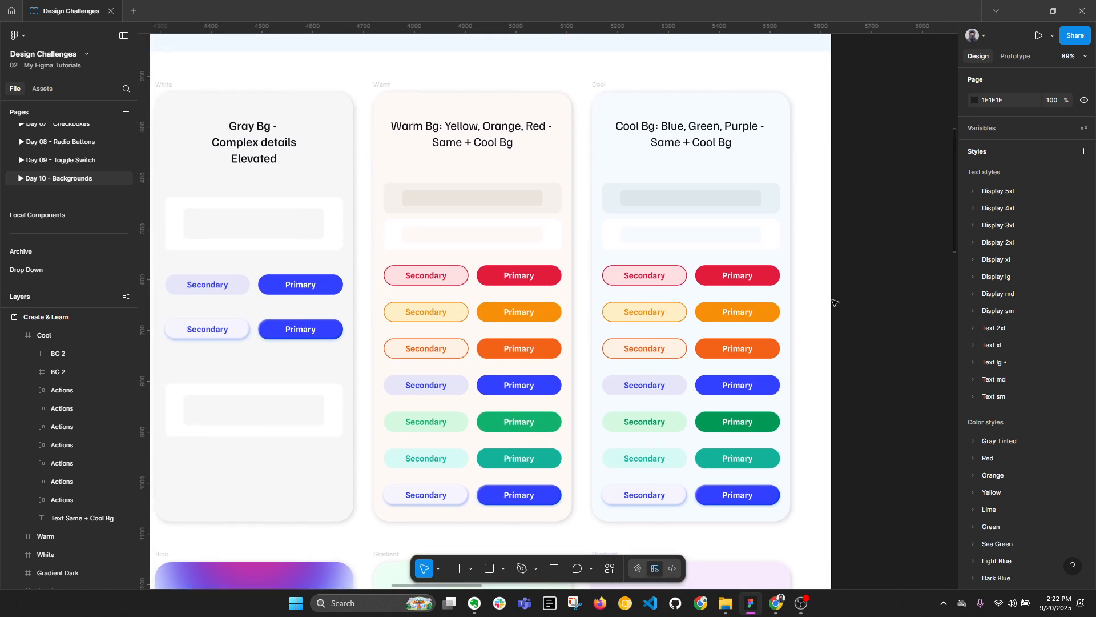
{"action": "scroll", "coordinate": [784, 489], "scroll_direction": "up", "scroll_amount": 1}
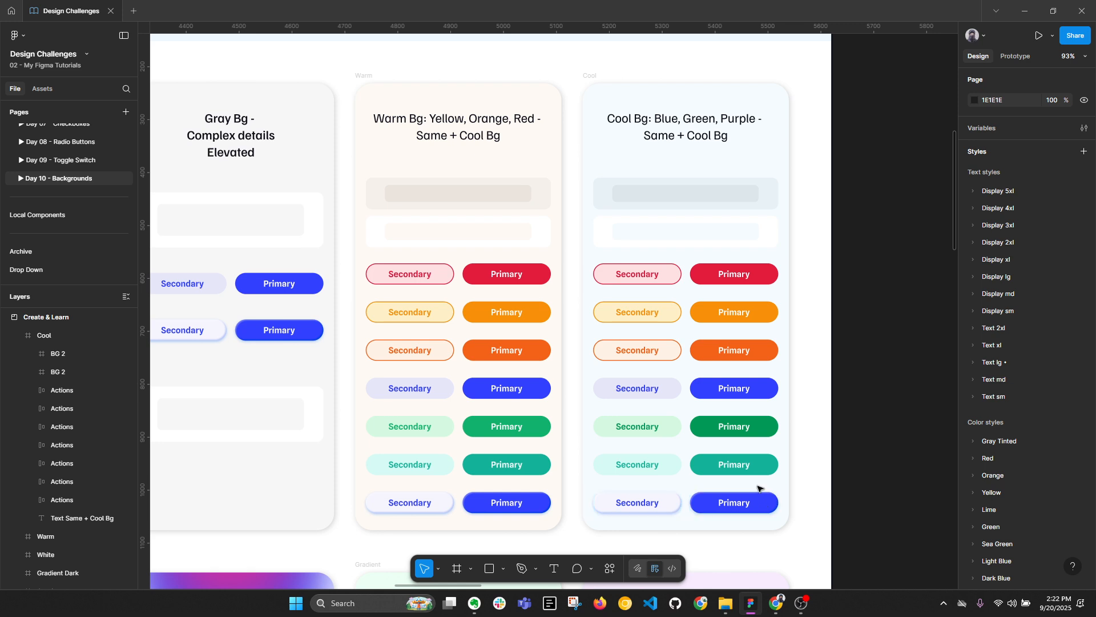
{"action": "left_click", "coordinate": [590, 77]}
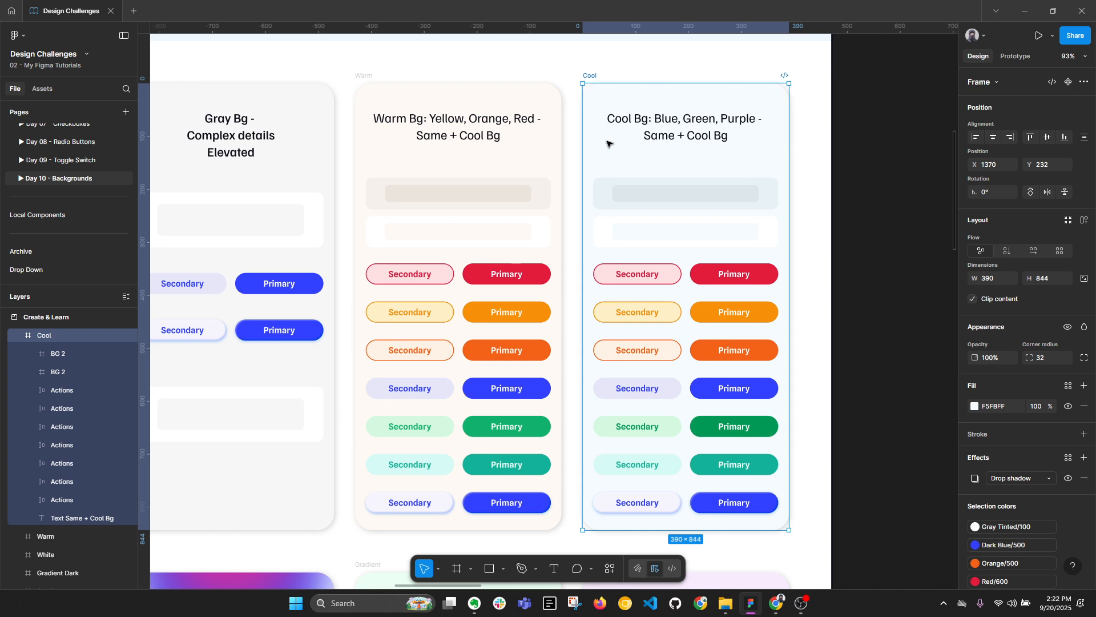
{"action": "left_click_drag", "start_coordinate": [291, 156], "coordinate": [441, 162]}
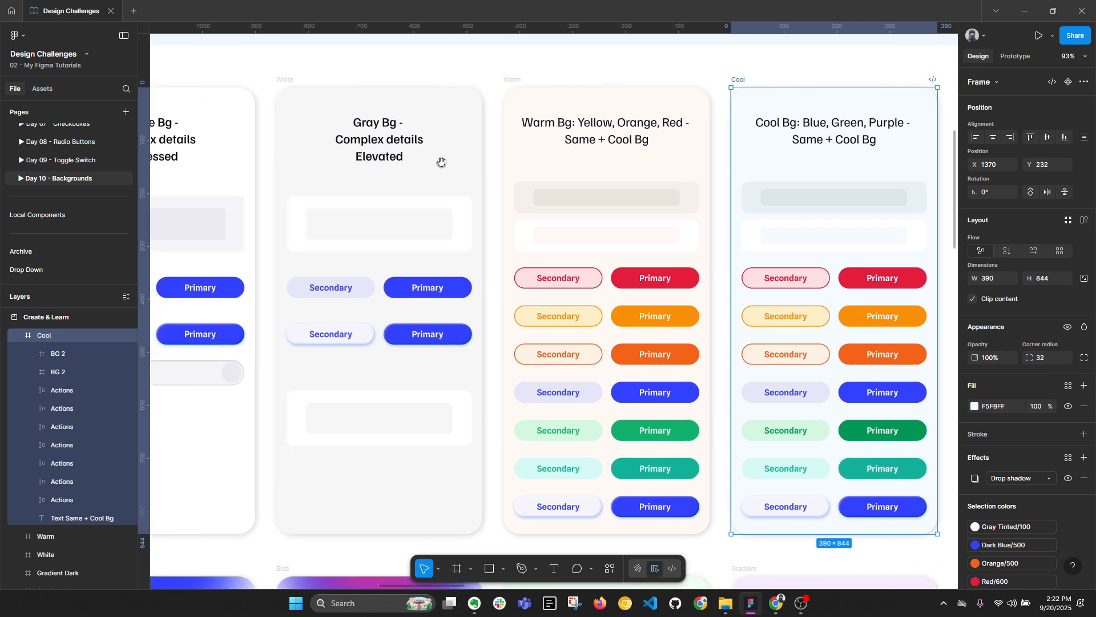
{"action": "scroll", "coordinate": [308, 88], "scroll_direction": "down", "scroll_amount": 1}
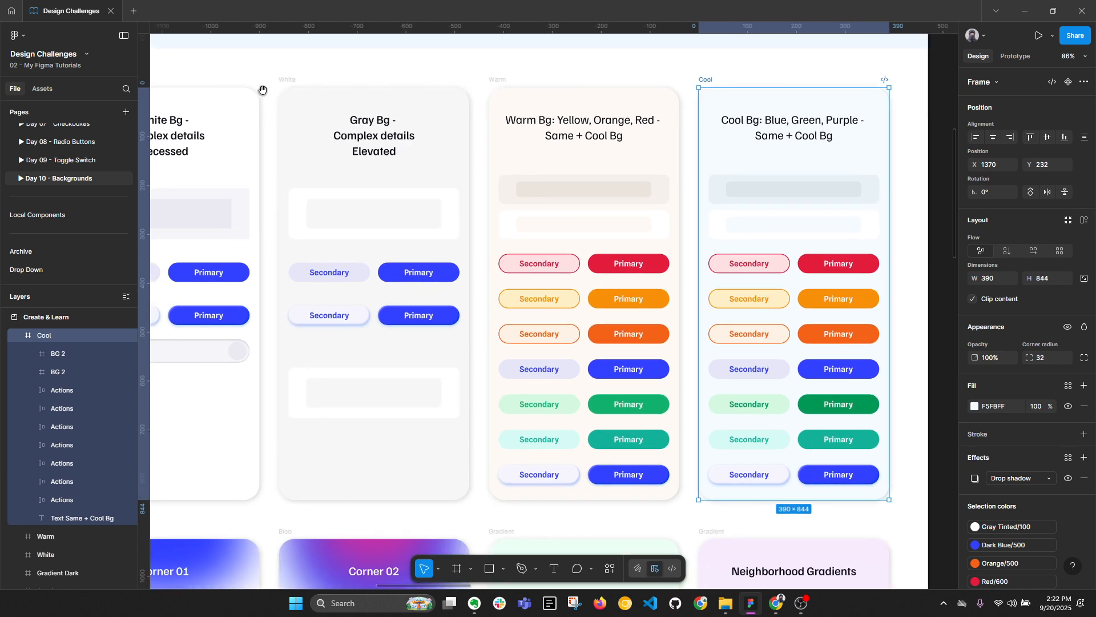
{"action": "left_click_drag", "start_coordinate": [262, 90], "coordinate": [367, 92]}
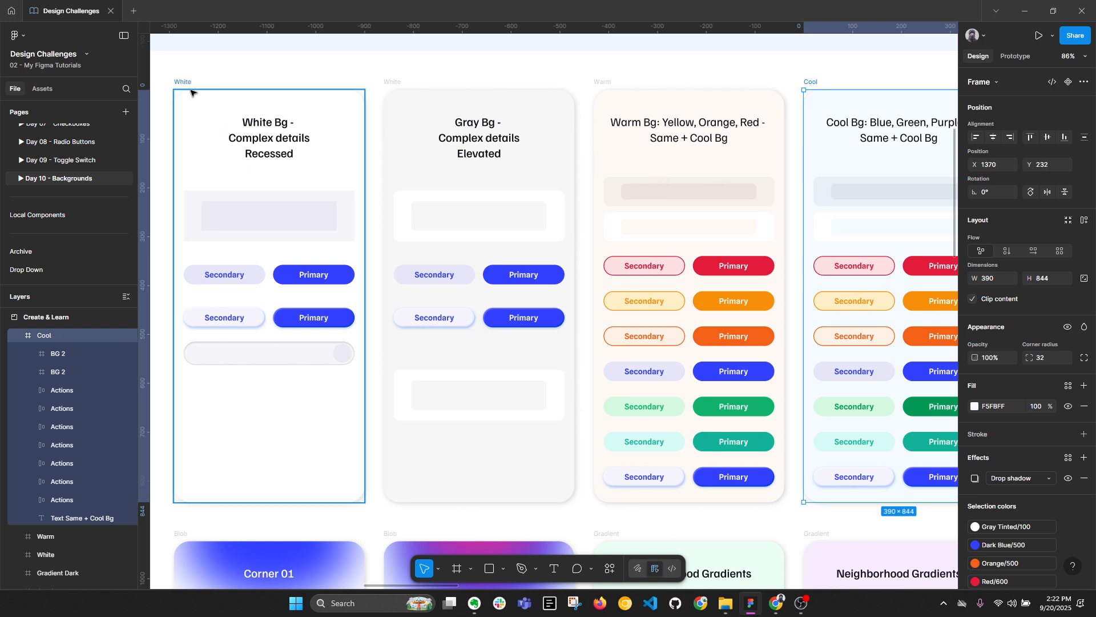
{"action": "left_click_drag", "start_coordinate": [626, 200], "coordinate": [406, 181]}
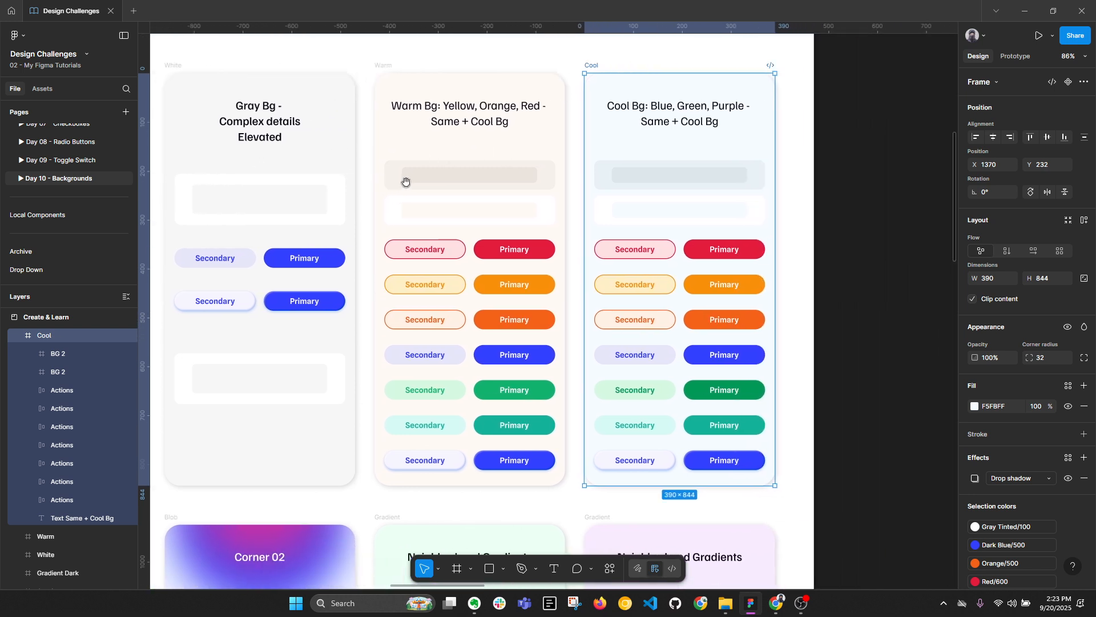
{"action": "scroll", "coordinate": [619, 162], "scroll_direction": "up", "scroll_amount": 1}
{"action": "left_click_drag", "start_coordinate": [913, 294], "coordinate": [855, 305]}
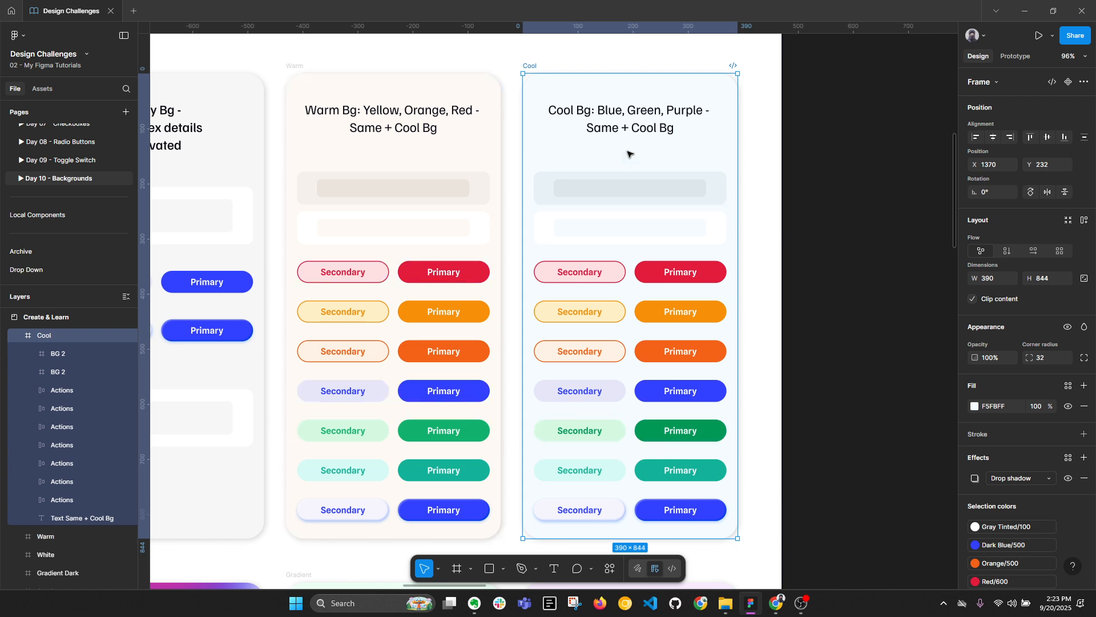
Change the Sea Green/500 color of the sea green button row in the Cool frame to Sea Green/600.
{"action": "left_click", "coordinate": [709, 477]}
{"action": "scroll", "coordinate": [994, 512], "scroll_direction": "down", "scroll_amount": 3}
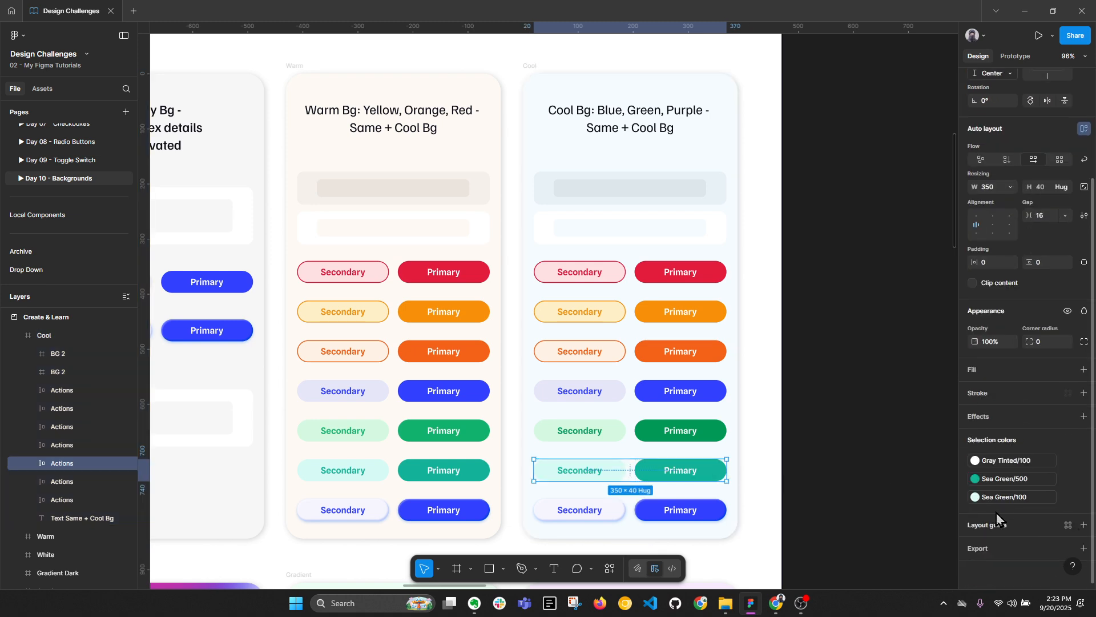
{"action": "left_click", "coordinate": [1008, 484]}
{"action": "left_click", "coordinate": [880, 509]}
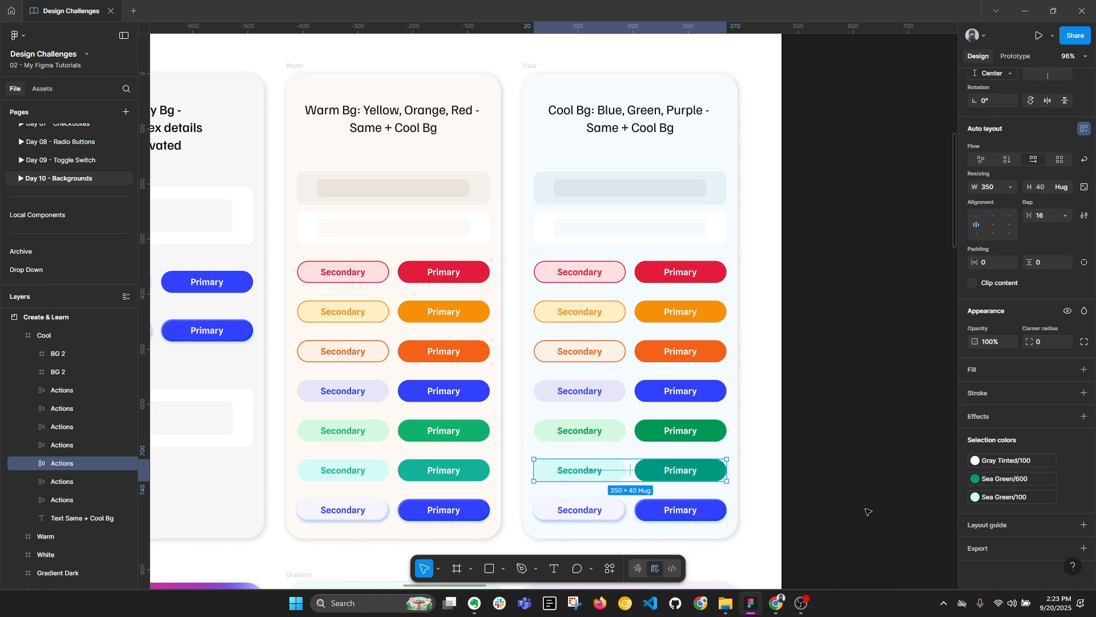
{"action": "scroll", "coordinate": [604, 470], "scroll_direction": "up", "scroll_amount": 3}
{"action": "double_click", "coordinate": [606, 468]}
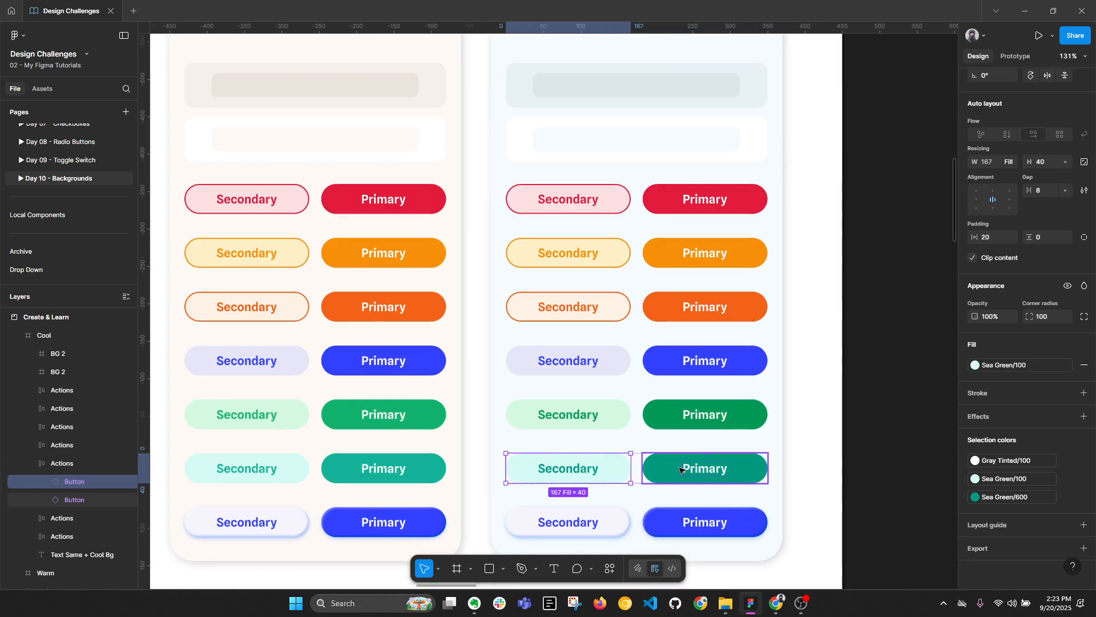
{"action": "scroll", "coordinate": [698, 471], "scroll_direction": "down", "scroll_amount": 1}
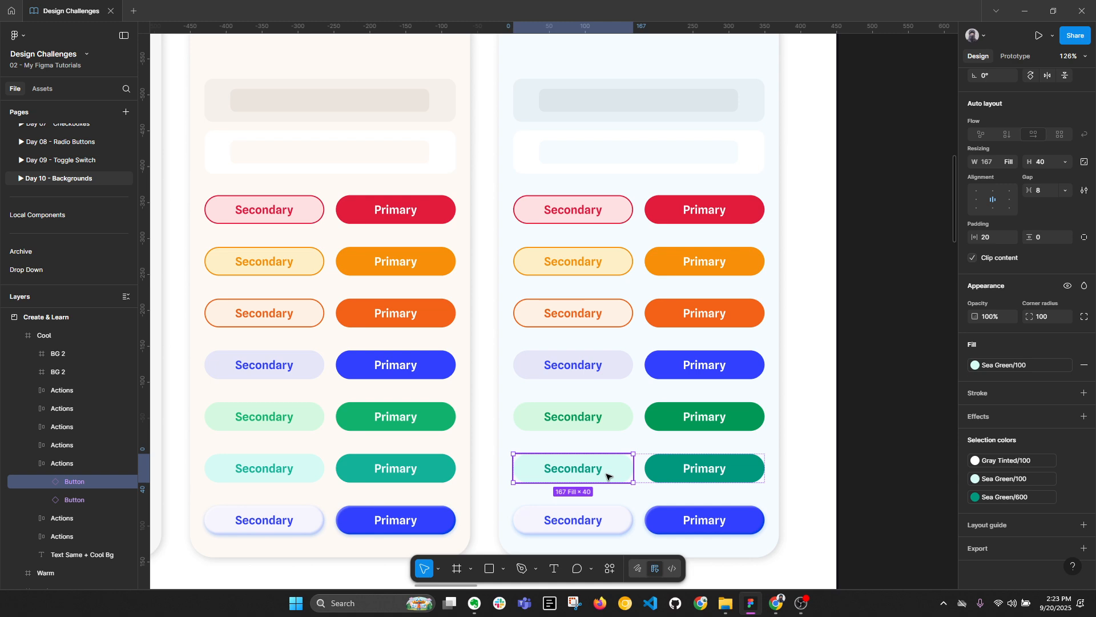
{"action": "left_click", "coordinate": [1068, 393]}
{"action": "left_click", "coordinate": [795, 497]}
{"action": "scroll", "coordinate": [640, 473], "scroll_direction": "up", "scroll_amount": 5}
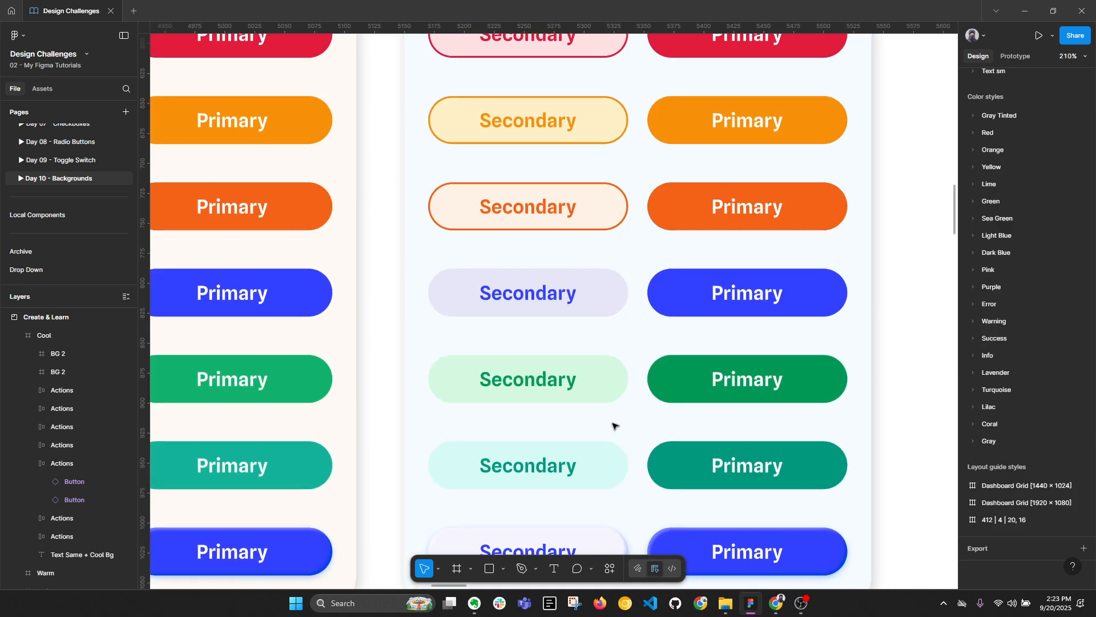
Add a Sea Green/500 stroke to the sea green Secondary button in the Cool frame.
{"action": "double_click", "coordinate": [616, 471]}
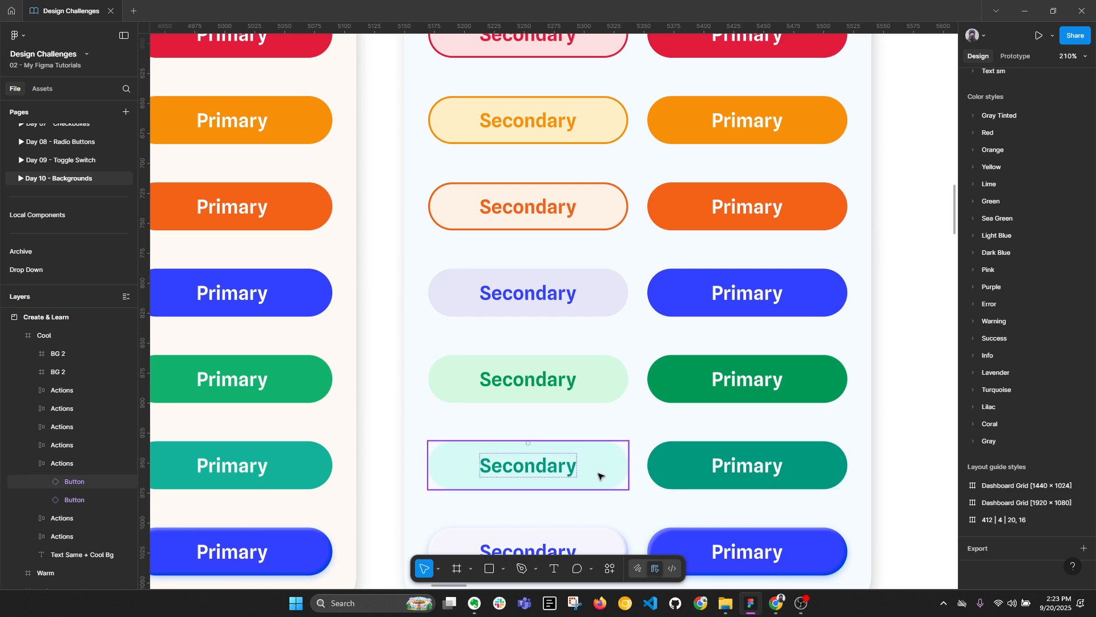
{"action": "left_click", "coordinate": [600, 475]}
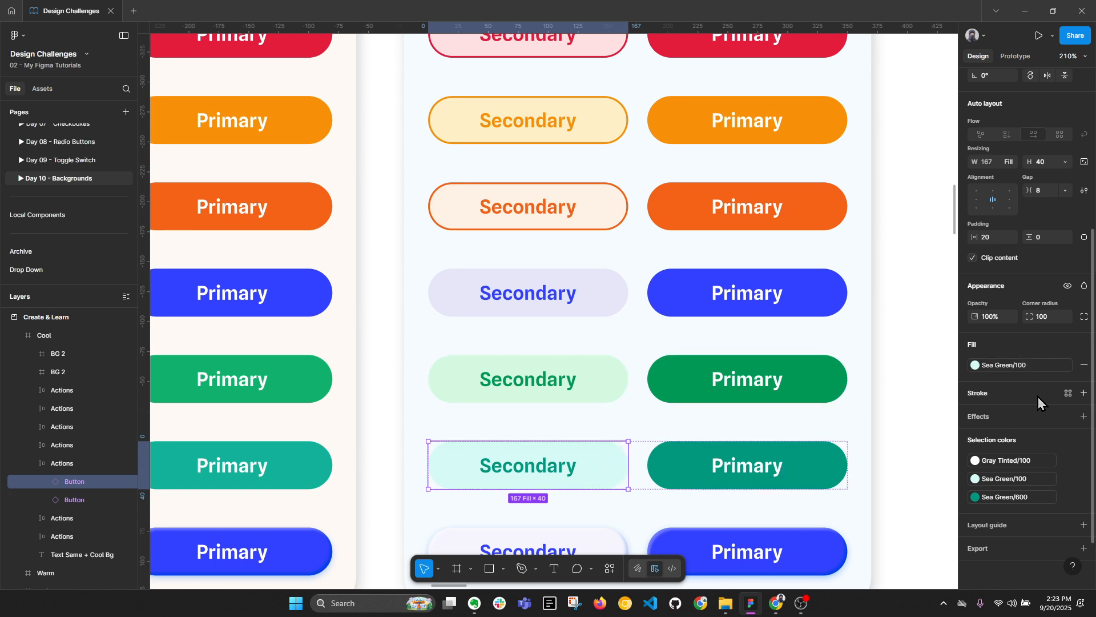
{"action": "left_click", "coordinate": [1068, 394]}
{"action": "scroll", "coordinate": [908, 499], "scroll_direction": "down", "scroll_amount": 8}
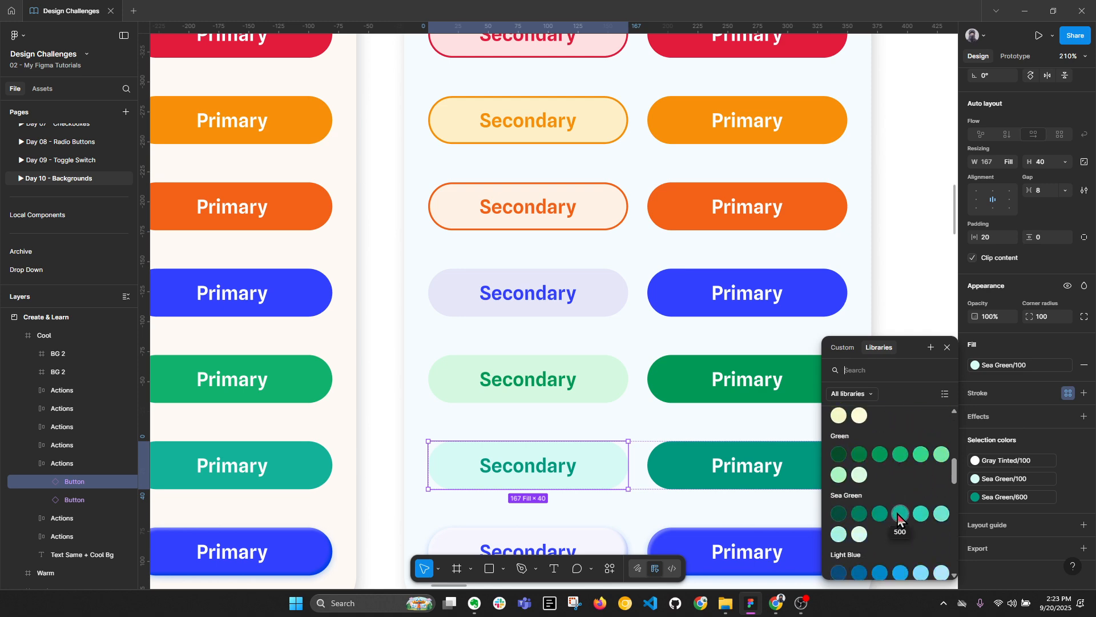
{"action": "left_click", "coordinate": [897, 515]}
{"action": "scroll", "coordinate": [536, 426], "scroll_direction": "down", "scroll_amount": 5}
{"action": "left_click", "coordinate": [778, 472]}
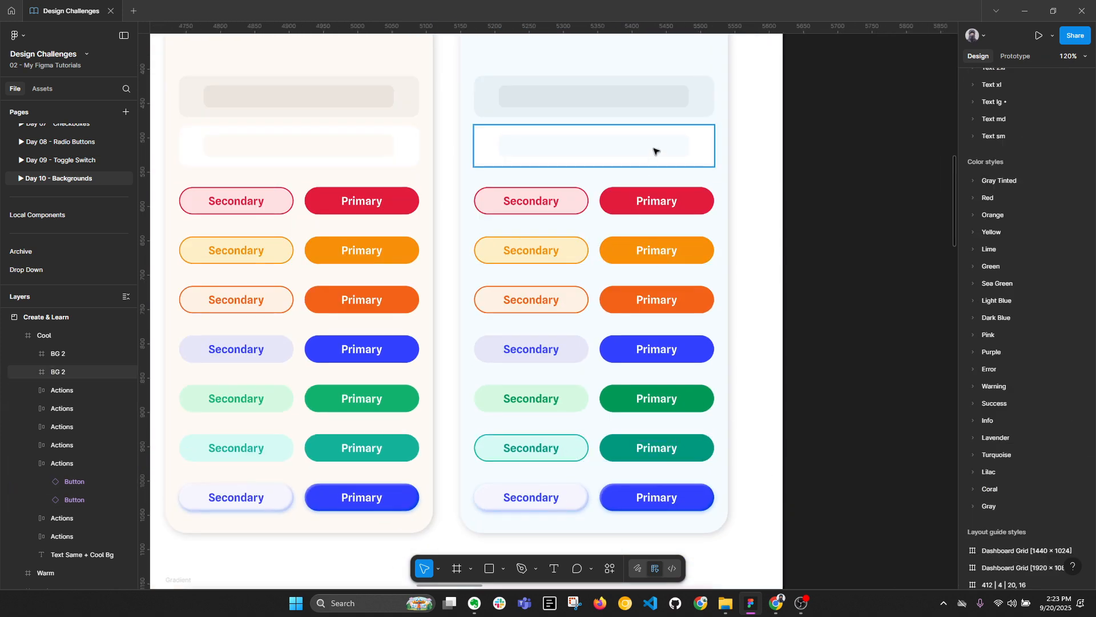
Collapse the layers and examine how the flat, outlined and elevated buttons look on the gray, warm and cool backgrounds.
{"action": "key", "text": "alt+l"}
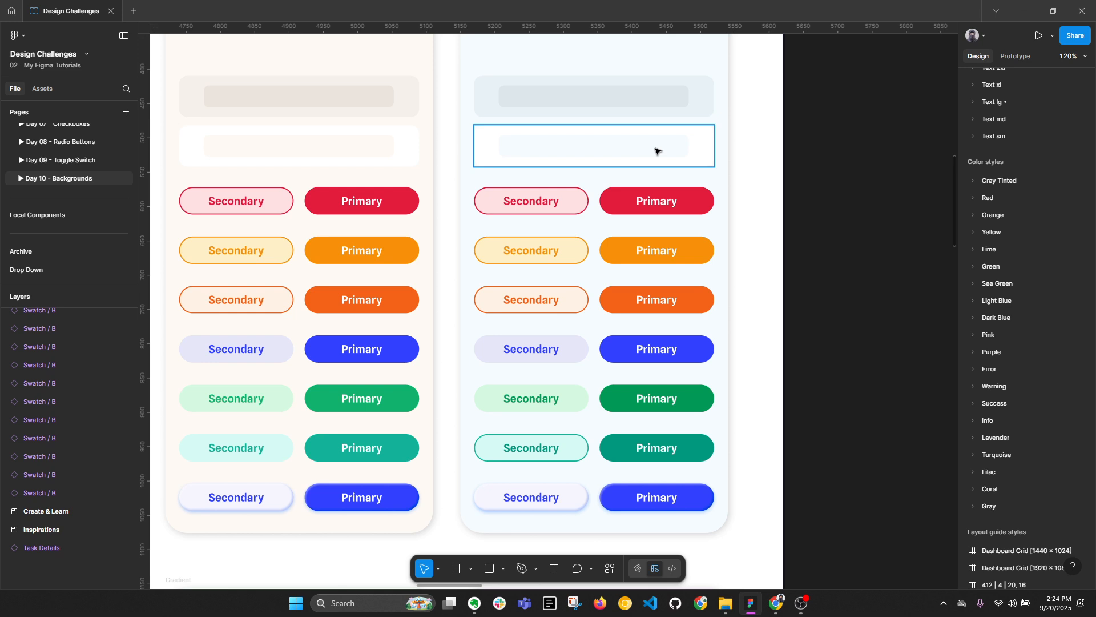
{"action": "left_click_drag", "start_coordinate": [712, 330], "coordinate": [920, 297]}
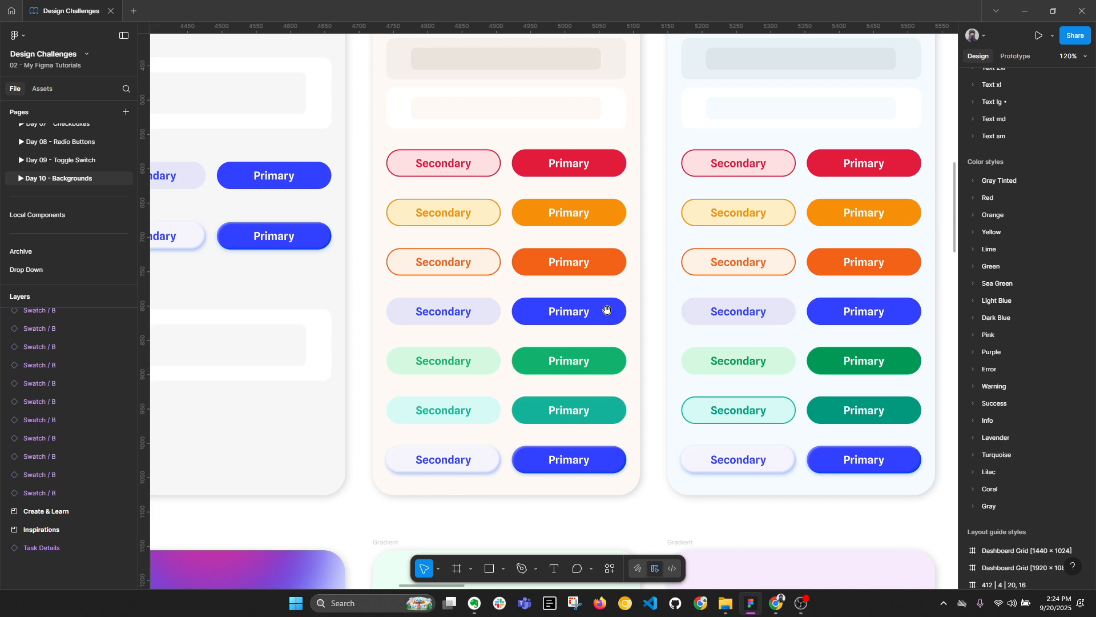
{"action": "left_click_drag", "start_coordinate": [411, 292], "coordinate": [821, 318]}
{"action": "scroll", "coordinate": [674, 292], "scroll_direction": "up", "scroll_amount": 5}
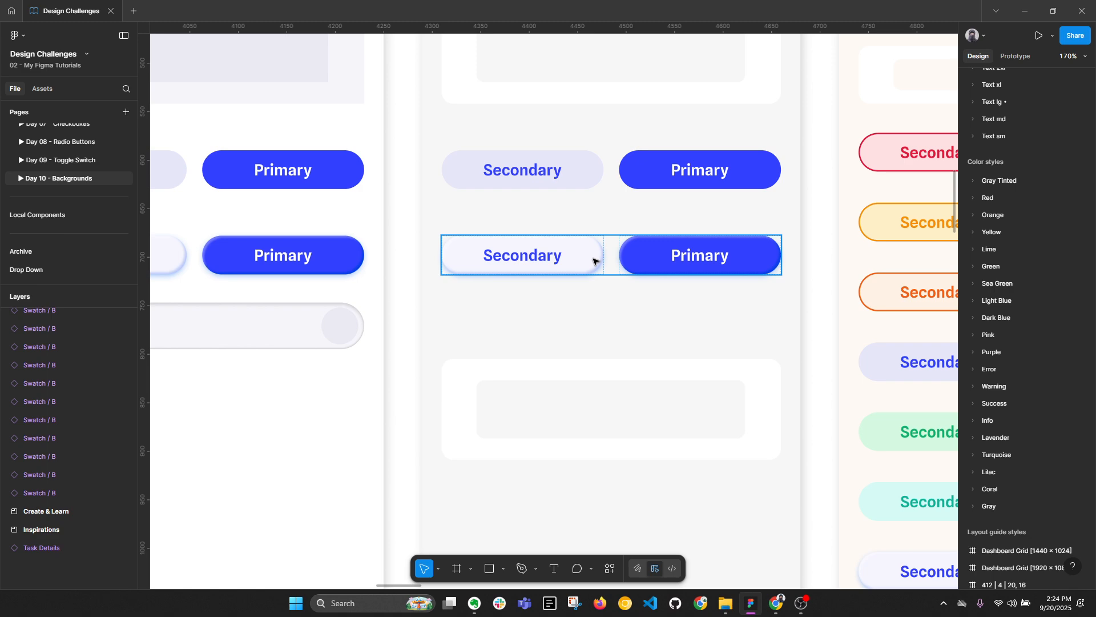
{"action": "scroll", "coordinate": [555, 274], "scroll_direction": "down", "scroll_amount": 5}
{"action": "scroll", "coordinate": [602, 345], "scroll_direction": "right", "scroll_amount": 3}
{"action": "scroll", "coordinate": [583, 300], "scroll_direction": "up", "scroll_amount": 2}
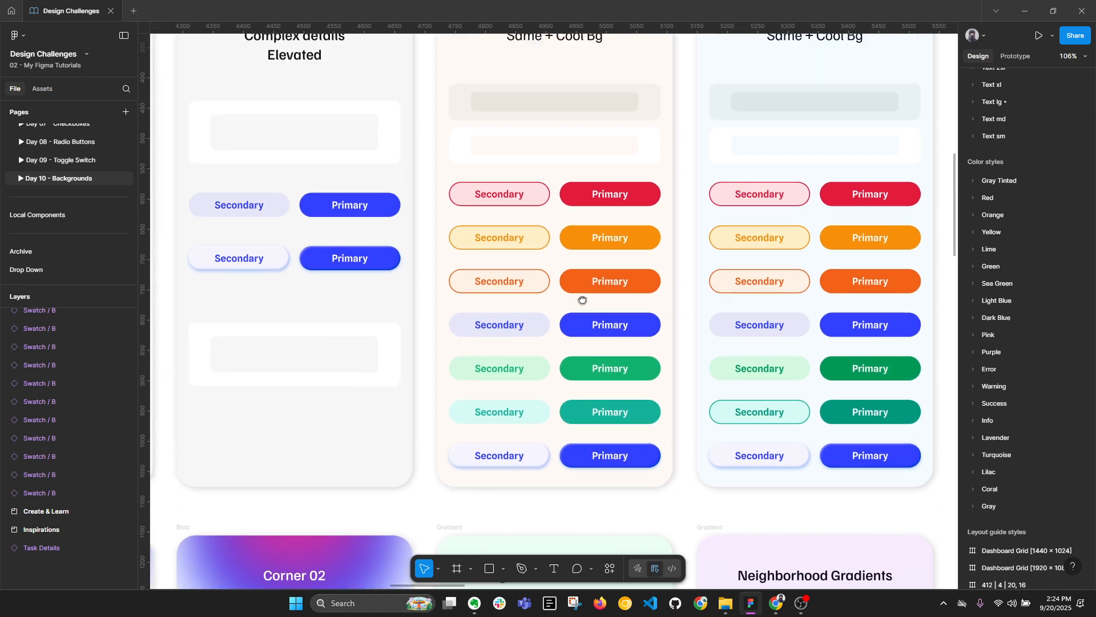
{"action": "scroll", "coordinate": [582, 300], "scroll_direction": "up", "scroll_amount": 2}
{"action": "scroll", "coordinate": [578, 190], "scroll_direction": "down", "scroll_amount": 5}
{"action": "scroll", "coordinate": [547, 405], "scroll_direction": "up", "scroll_amount": 4}
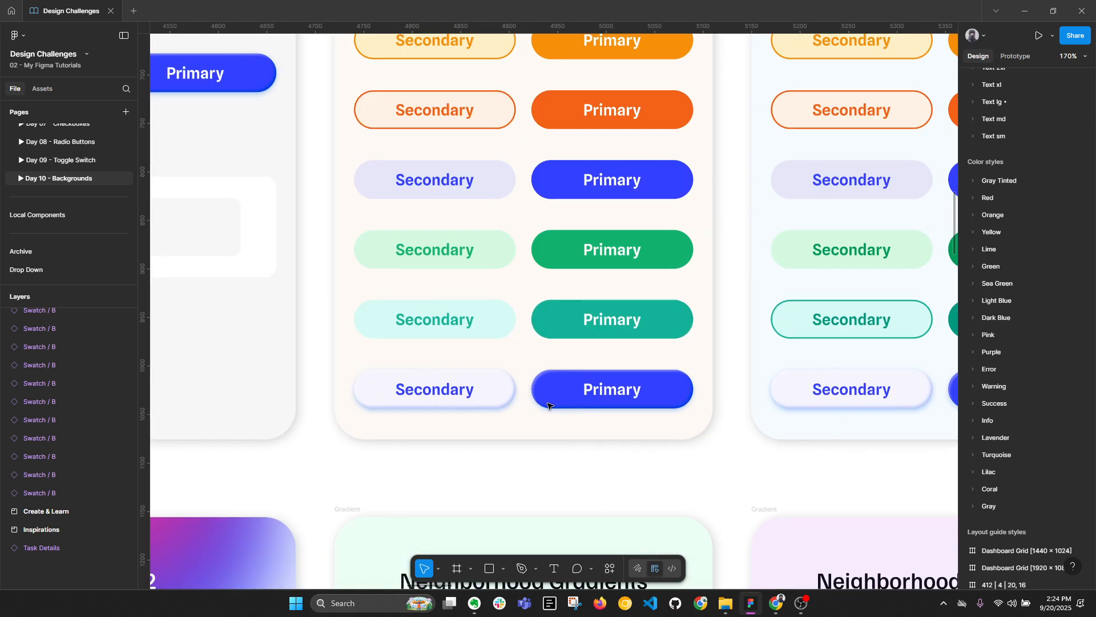
Examine the elevated Secondary and Primary buttons in the Warm frame's last row up close.
{"action": "scroll", "coordinate": [548, 405], "scroll_direction": "up", "scroll_amount": 3}
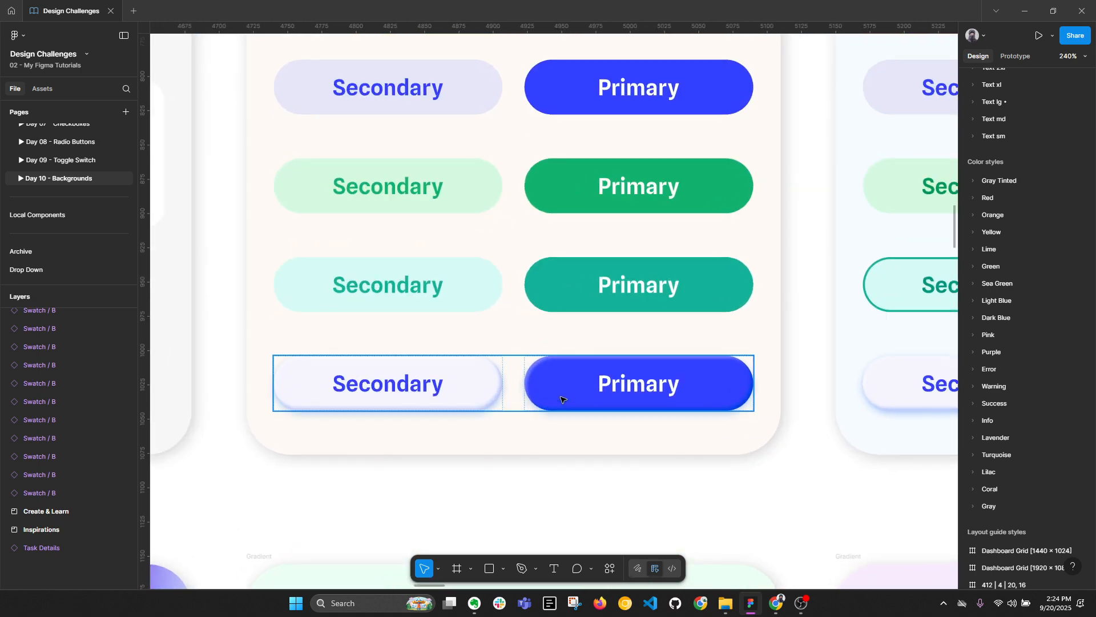
{"action": "scroll", "coordinate": [438, 408], "scroll_direction": "up", "scroll_amount": 2}
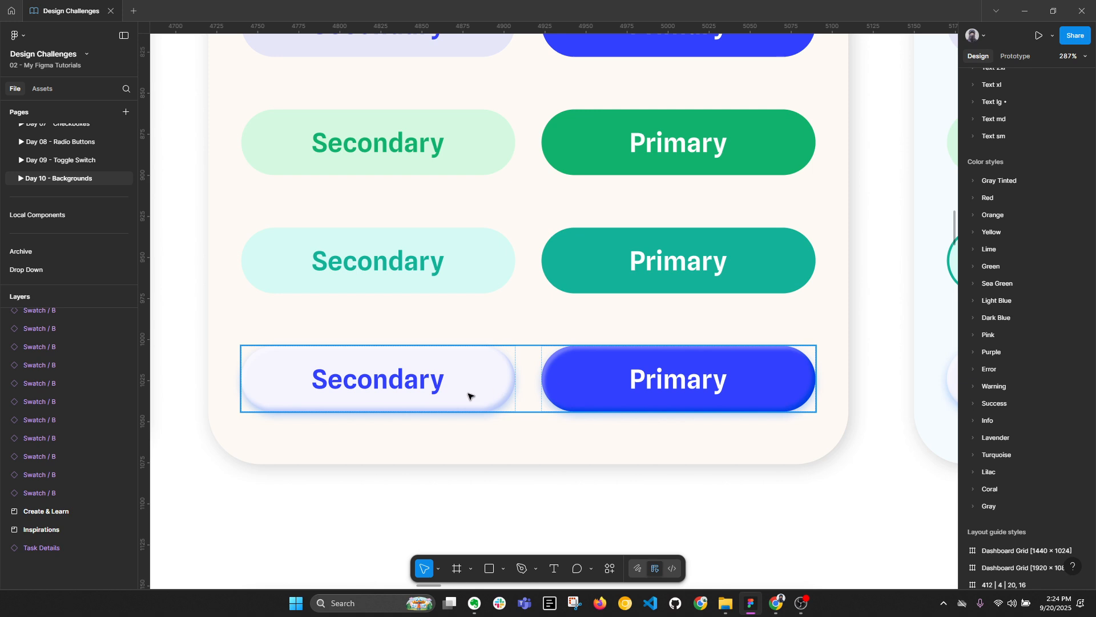
{"action": "scroll", "coordinate": [507, 388], "scroll_direction": "up", "scroll_amount": 3}
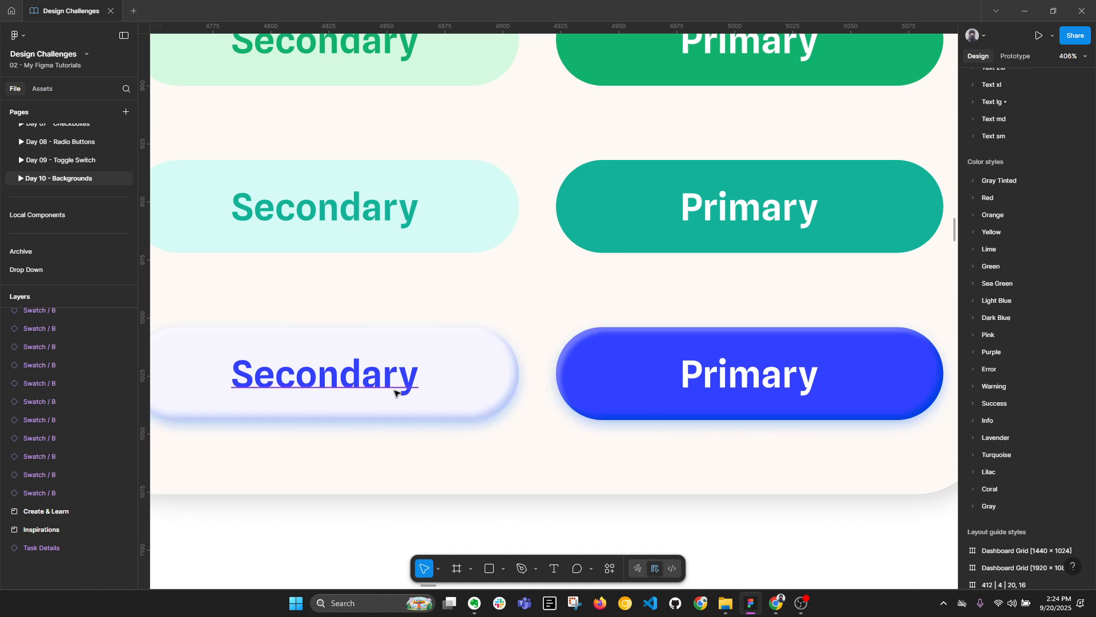
{"action": "scroll", "coordinate": [399, 388], "scroll_direction": "down", "scroll_amount": 3}
{"action": "left_click_drag", "start_coordinate": [783, 392], "coordinate": [729, 394]}
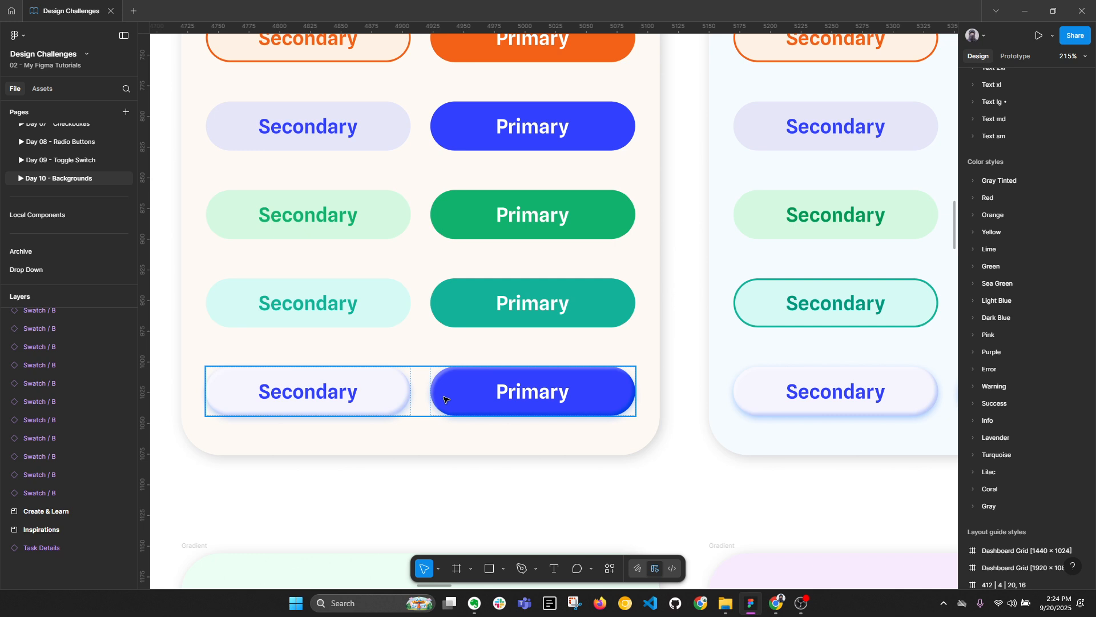
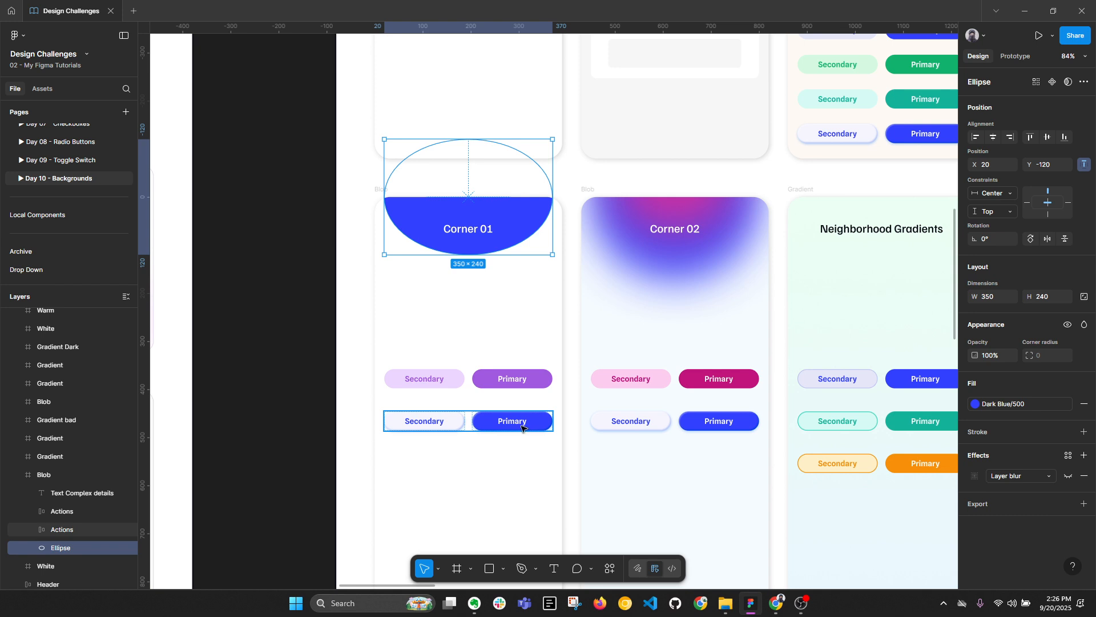
Turn the layer blur of the Corner 01 ellipse back on.
{"action": "left_click", "coordinate": [1069, 477]}
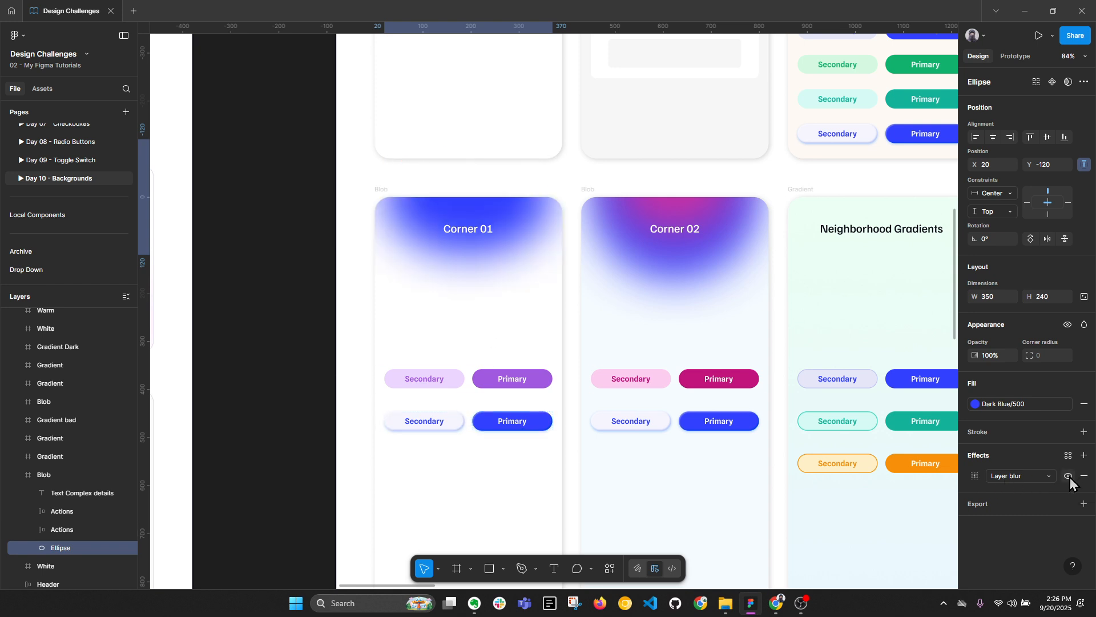
{"action": "left_click", "coordinate": [1037, 476]}
{"action": "left_click", "coordinate": [1015, 482]}
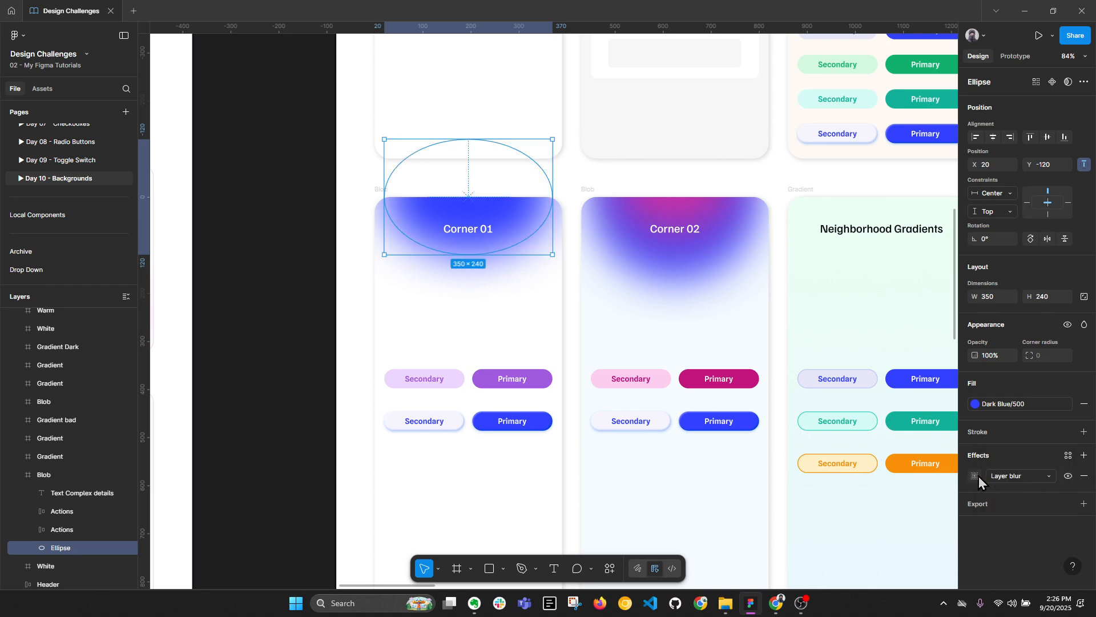
Try a uniform layer blur of 4 on the Corner 01 ellipse, and undo it.
{"action": "left_click", "coordinate": [975, 476]}
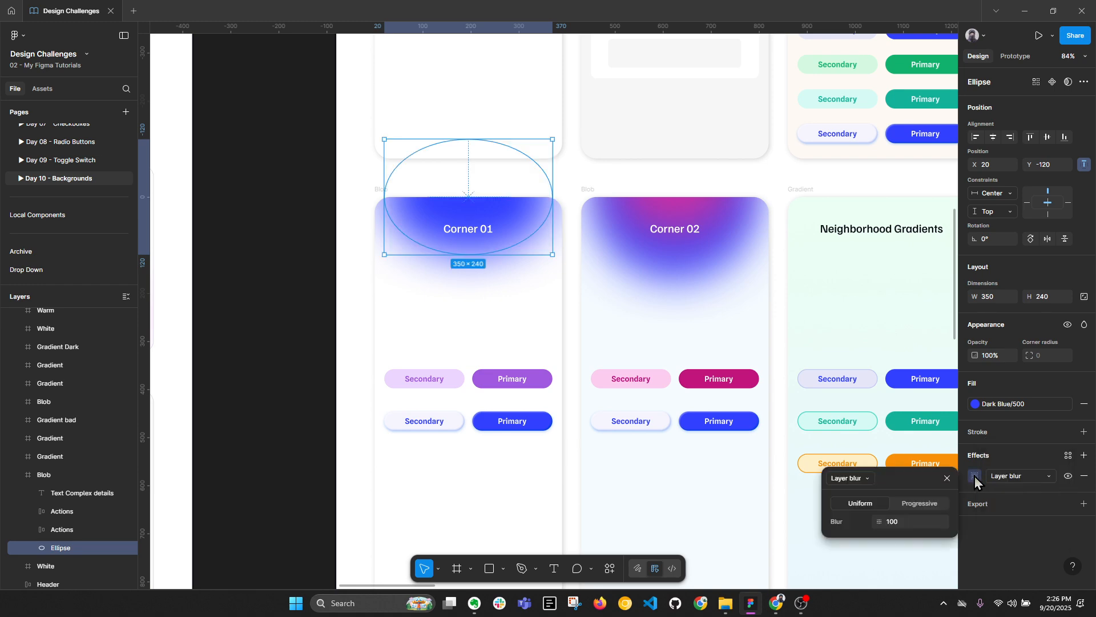
{"action": "left_click", "coordinate": [903, 520]}
{"action": "type", "text": "4"}
{"action": "key", "text": "Return"}
{"action": "key", "text": "ctrl+z"}
{"action": "left_click", "coordinate": [497, 287]}
Shift the blurred Corner 01 ellipse toward the frame's left corner, to X -84.
{"action": "left_click", "coordinate": [511, 205]}
{"action": "key", "text": "shift+Left"}
{"action": "key", "text": "shift+Left"}
{"action": "key", "text": "shift+Left"}
{"action": "key", "text": "shift+Left"}
{"action": "key", "text": "shift+Left"}
{"action": "key", "text": "shift+Left"}
{"action": "key", "text": "shift+Left"}
{"action": "key", "text": "shift+Left"}
{"action": "key", "text": "shift+Left"}
{"action": "key", "text": "shift+Left"}
{"action": "key", "text": "Left"}
{"action": "key", "text": "Left"}
{"action": "key", "text": "Left"}
{"action": "key", "text": "Left"}
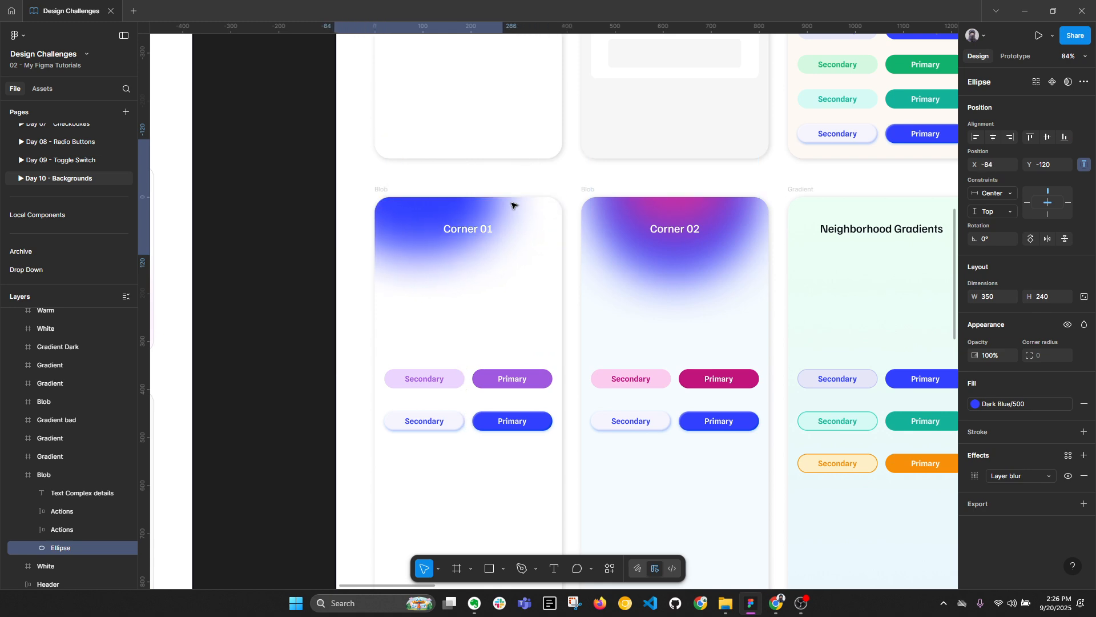
Try stretching the Corner 01 ellipse vertically to 350 × 363, and undo both the resizing and the leftward shift.
{"action": "left_click_drag", "start_coordinate": [413, 255], "coordinate": [413, 278]}
{"action": "left_click_drag", "start_coordinate": [415, 137], "coordinate": [423, 104]}
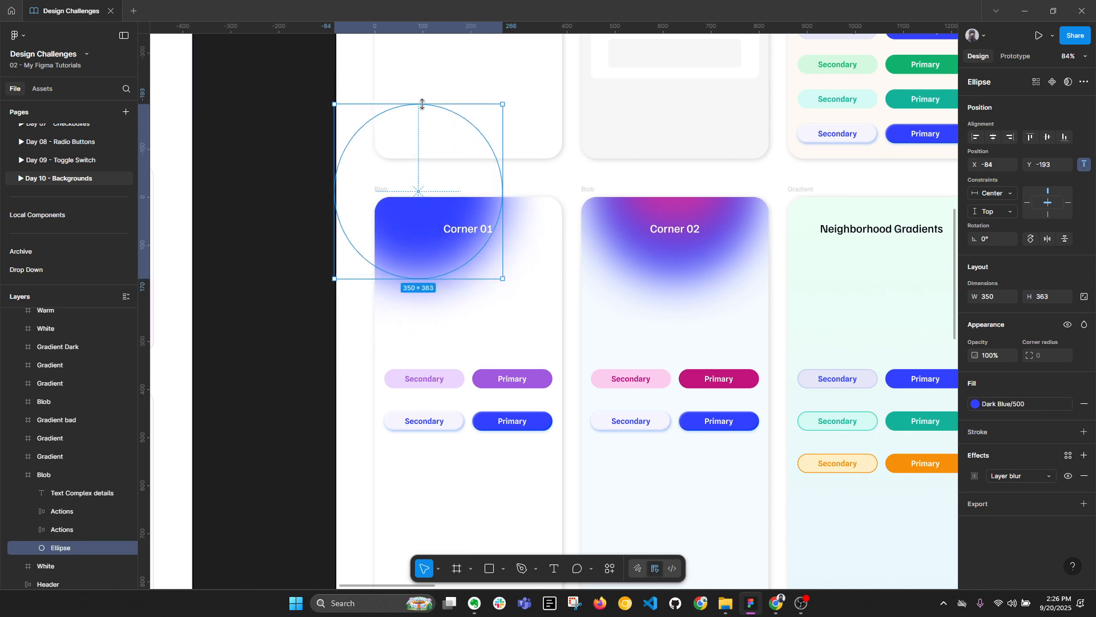
{"action": "key", "text": "ctrl+z"}
{"action": "key", "text": "ctrl+z"}
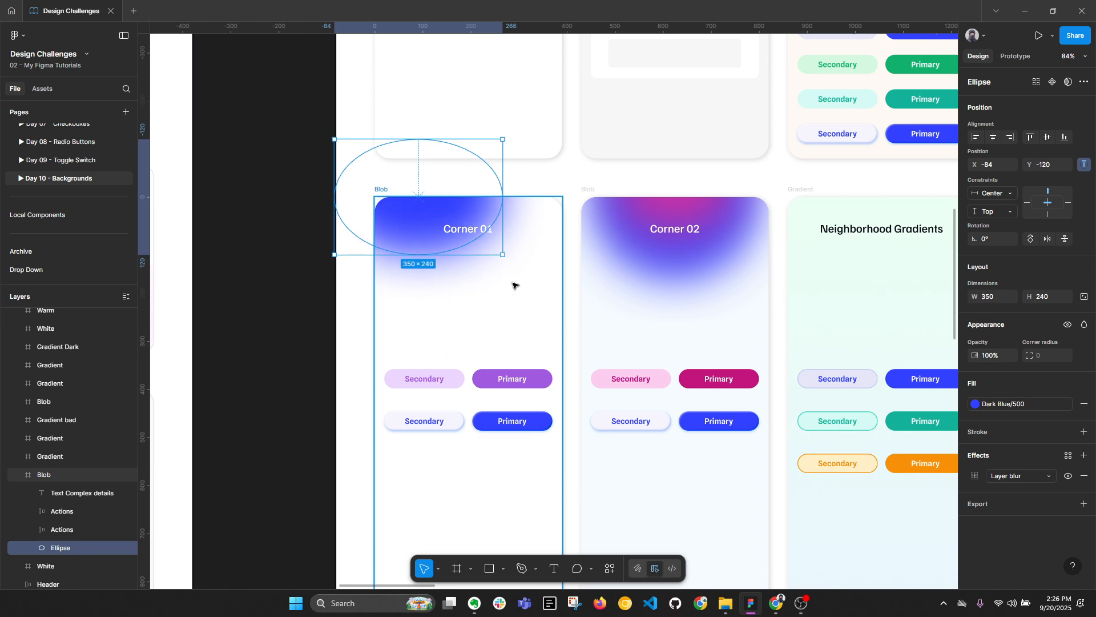
{"action": "key", "text": "ctrl+z"}
Add a Noise effect to the blurred Corner 01 ellipse and inspect its grain.
{"action": "scroll", "coordinate": [460, 225], "scroll_direction": "up", "scroll_amount": 5}
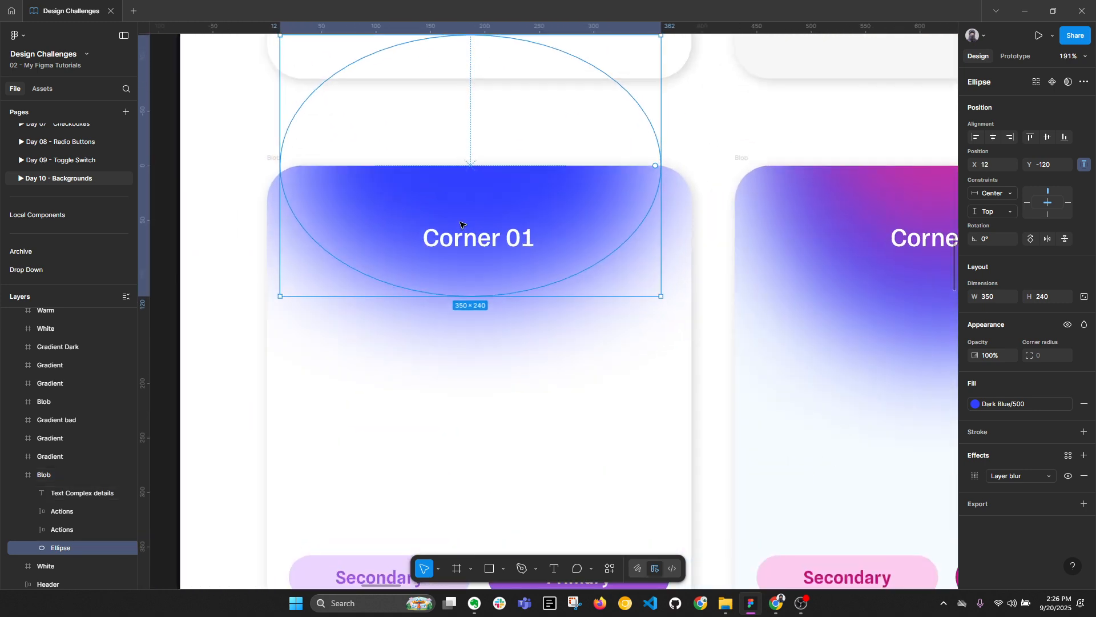
{"action": "scroll", "coordinate": [460, 225], "scroll_direction": "up", "scroll_amount": 2}
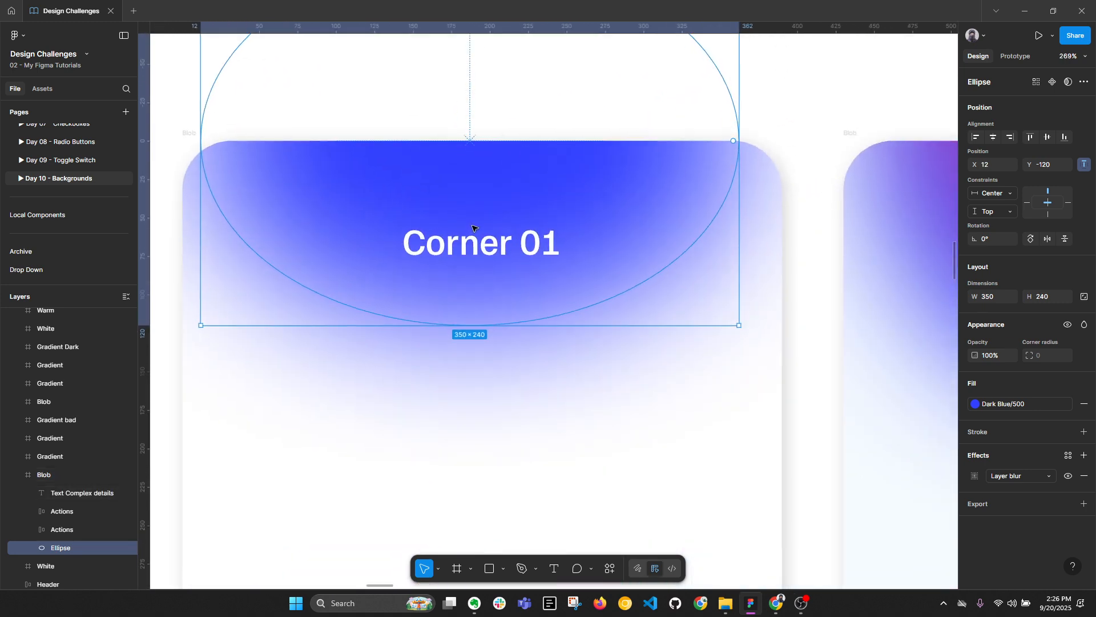
{"action": "left_click", "coordinate": [1084, 456]}
{"action": "left_click", "coordinate": [1029, 475]}
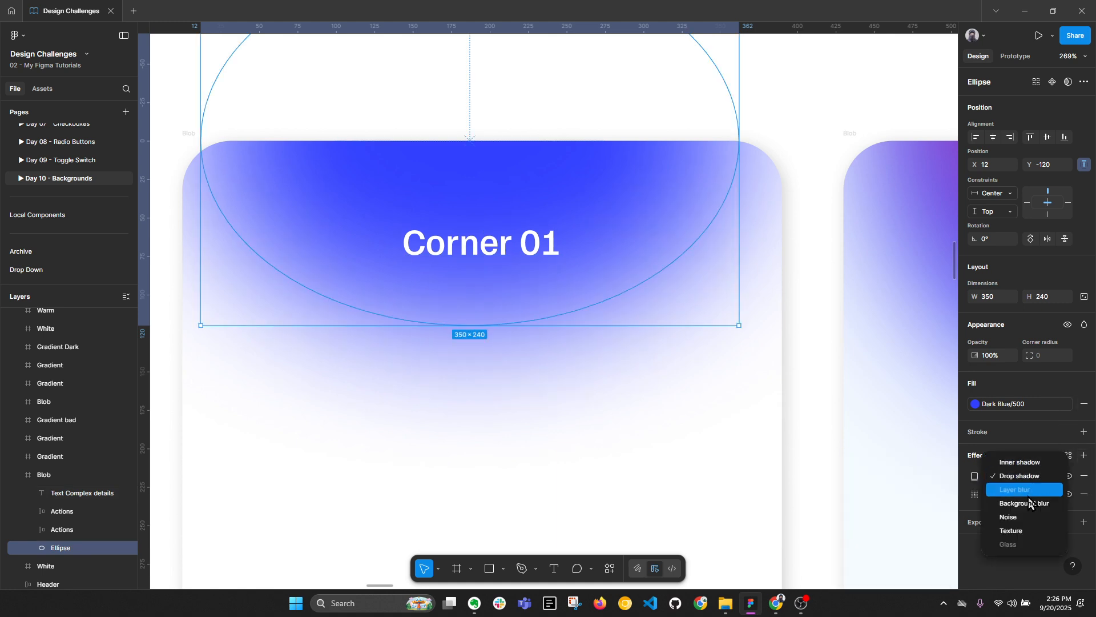
{"action": "left_click", "coordinate": [1025, 516]}
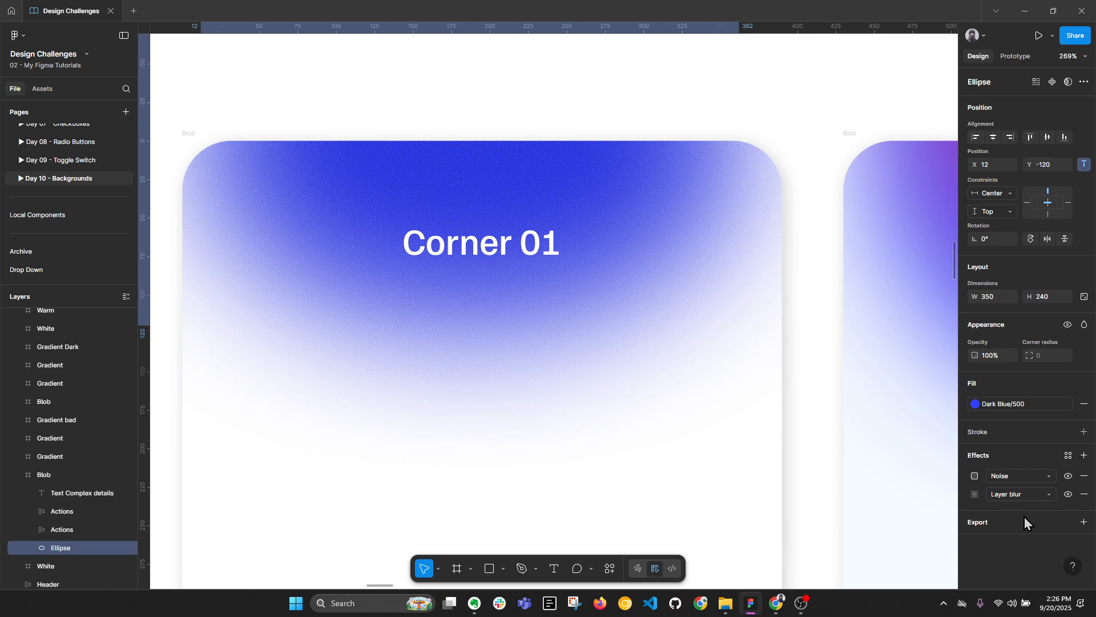
{"action": "scroll", "coordinate": [610, 239], "scroll_direction": "up", "scroll_amount": 5}
{"action": "scroll", "coordinate": [610, 239], "scroll_direction": "up", "scroll_amount": 2}
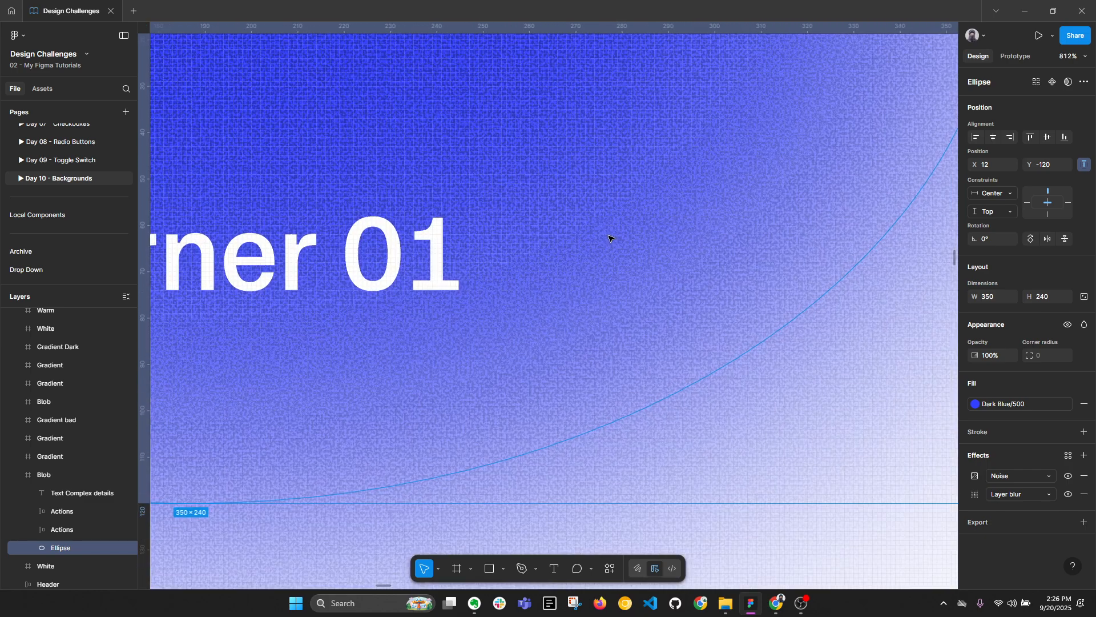
{"action": "scroll", "coordinate": [609, 239], "scroll_direction": "up", "scroll_amount": 1}
{"action": "scroll", "coordinate": [609, 239], "scroll_direction": "down", "scroll_amount": 4}
{"action": "scroll", "coordinate": [610, 239], "scroll_direction": "down", "scroll_amount": 3}
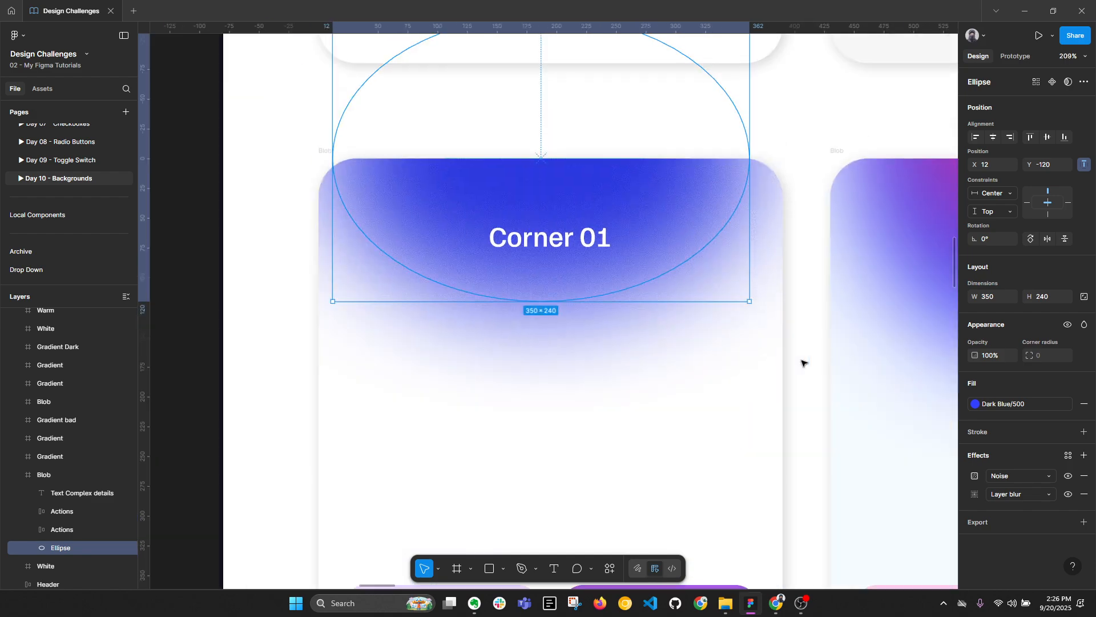
Try a noise size of 0.25 on the Corner 01 ellipse, and undo it.
{"action": "left_click", "coordinate": [975, 476]}
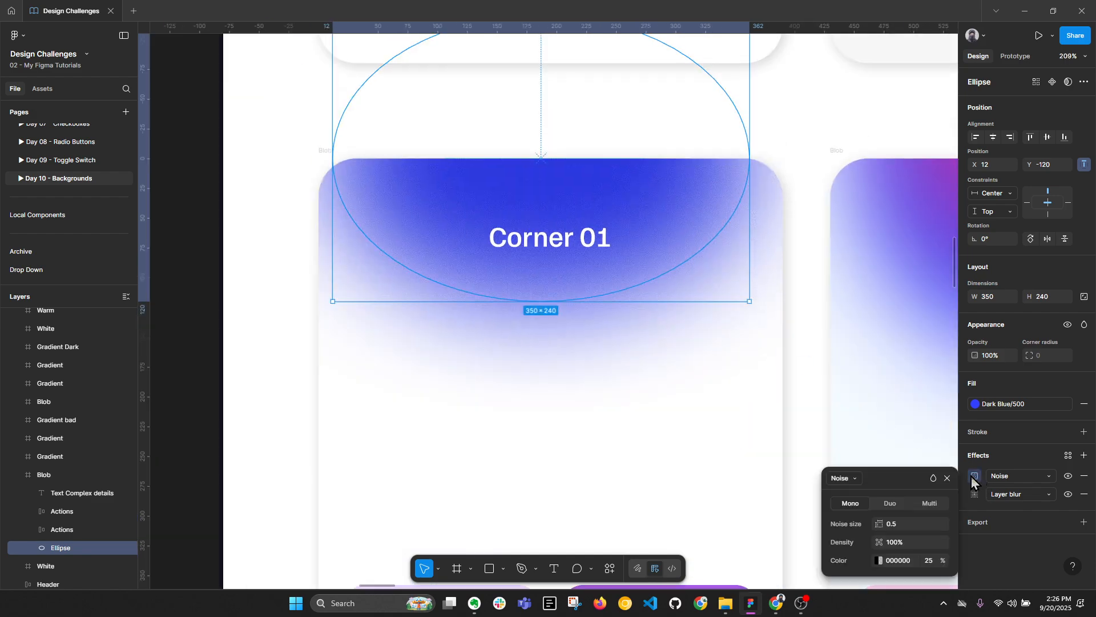
{"action": "left_click", "coordinate": [899, 526]}
{"action": "type", "text": "0.25"}
{"action": "key", "text": "Return"}
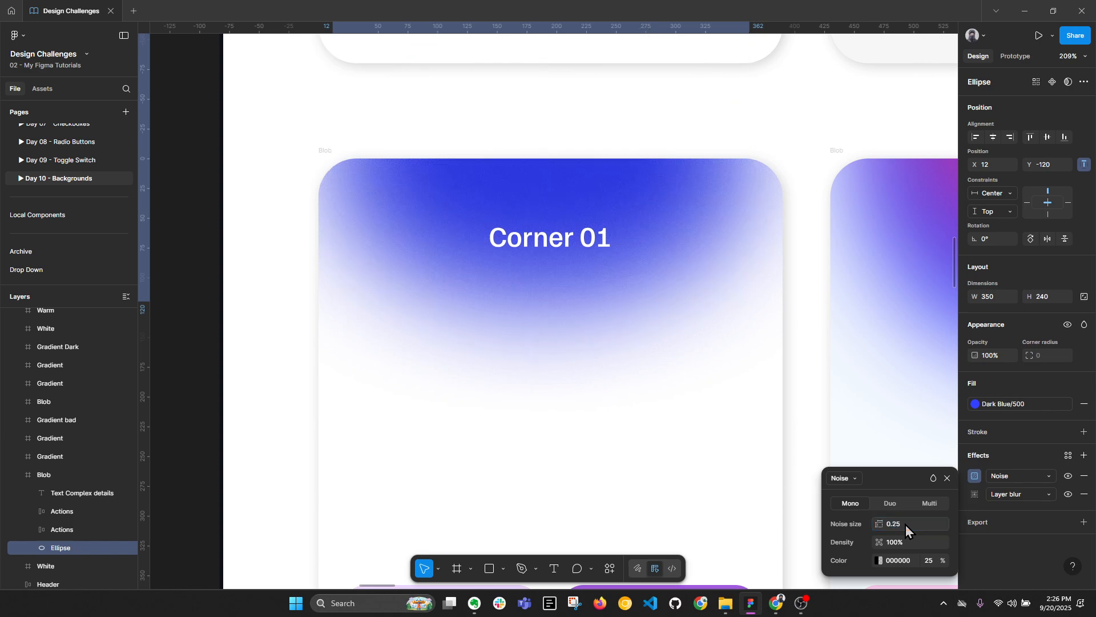
{"action": "key", "text": "ctrl+z"}
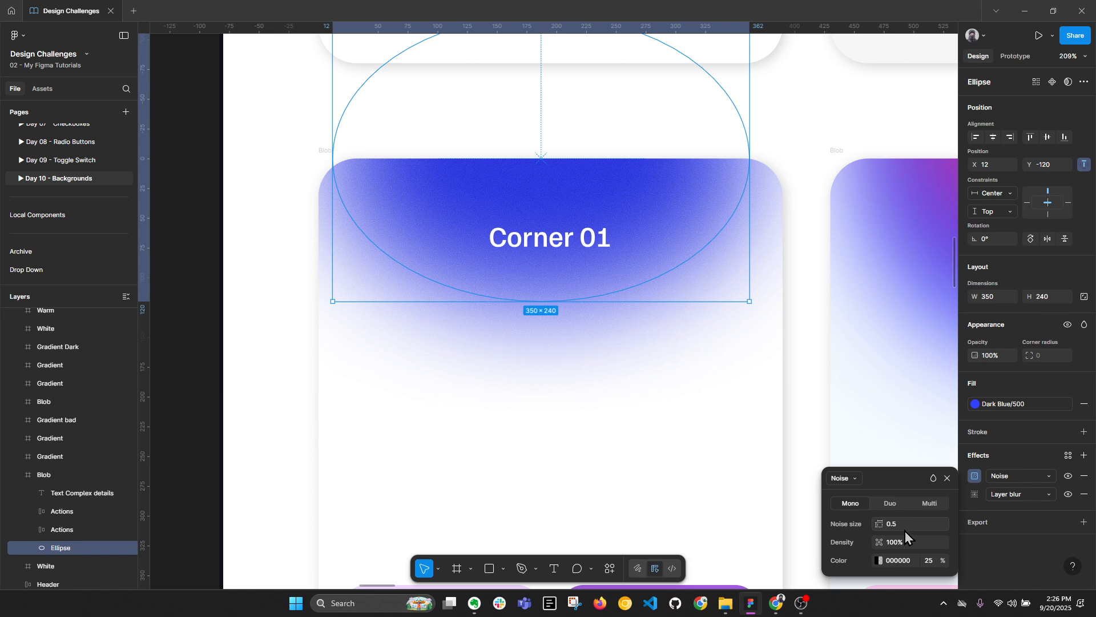
Set the density of the ellipse's Noise effect to 50%.
{"action": "left_click", "coordinate": [908, 543]}
{"action": "type", "text": "50"}
{"action": "key", "text": "Return"}
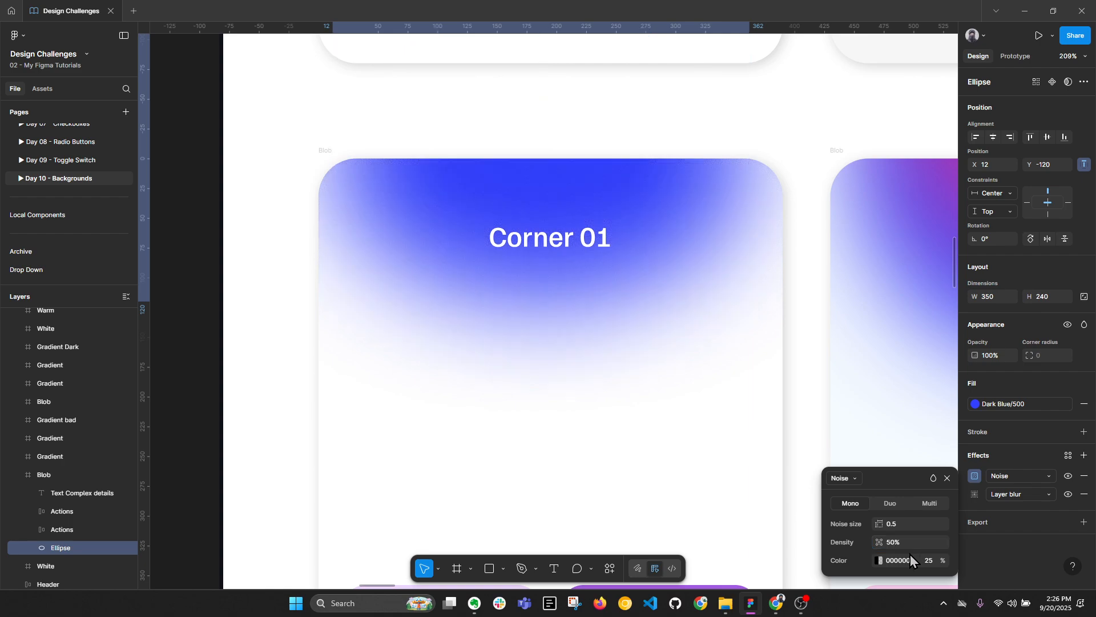
Set the noise color to A159E0 by sampling the purple Primary button below the ellipse.
{"action": "left_click", "coordinate": [880, 560]}
{"action": "left_click", "coordinate": [701, 495]}
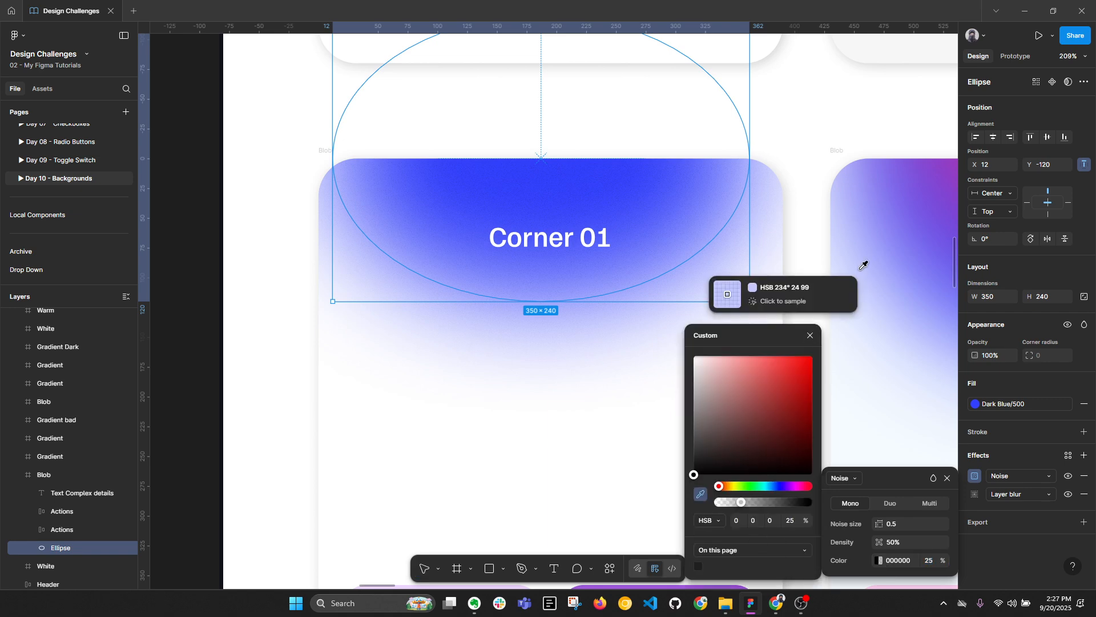
{"action": "scroll", "coordinate": [598, 257], "scroll_direction": "down", "scroll_amount": 3}
{"action": "left_click", "coordinate": [604, 491]}
{"action": "scroll", "coordinate": [616, 237], "scroll_direction": "up", "scroll_amount": 6}
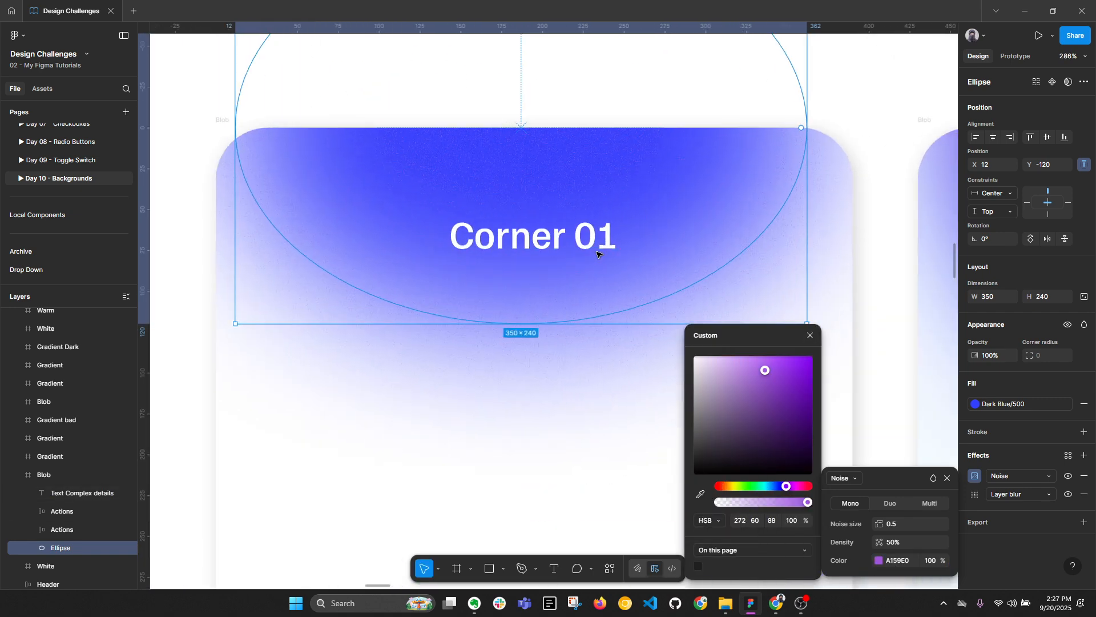
{"action": "scroll", "coordinate": [615, 236], "scroll_direction": "up", "scroll_amount": 6}
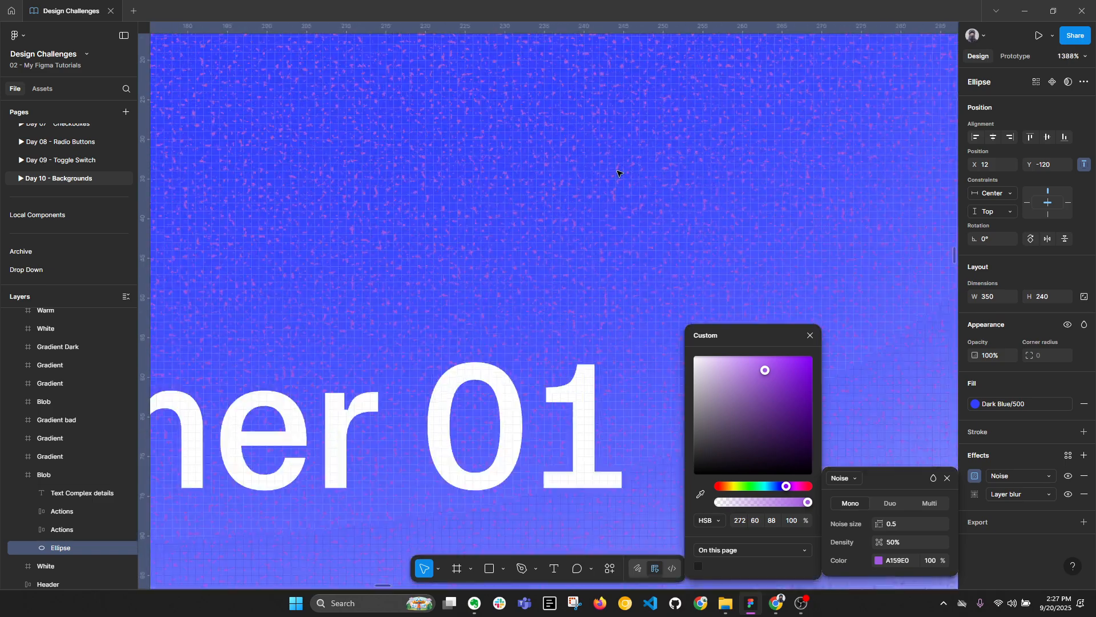
{"action": "scroll", "coordinate": [617, 174], "scroll_direction": "down", "scroll_amount": 6}
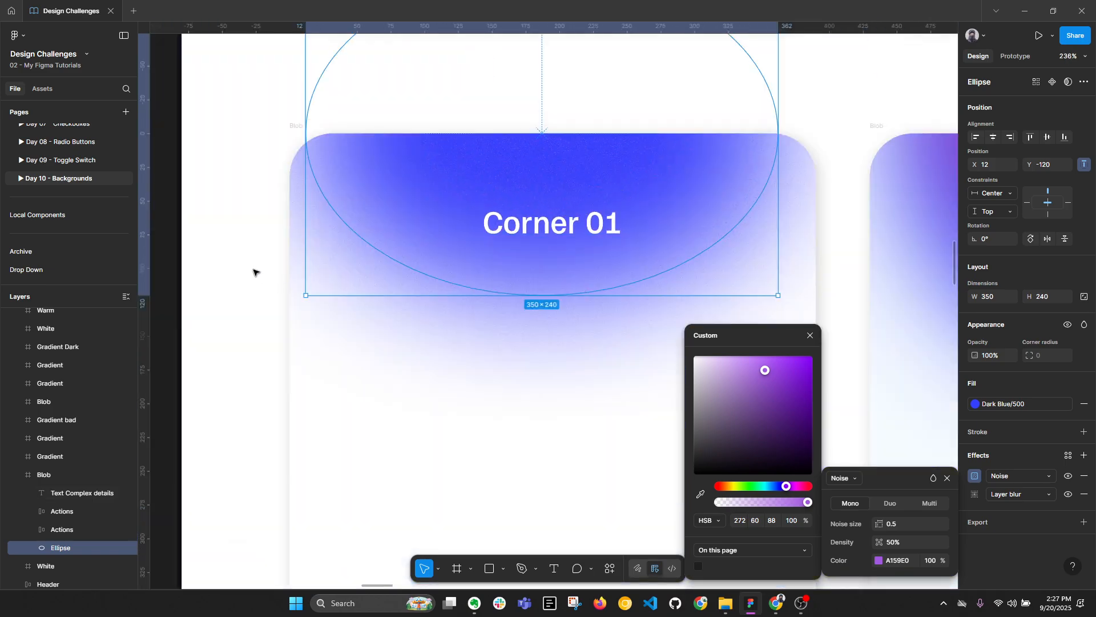
Compare the Corner 01 ellipse with and without its Noise effect by switching the effect's visibility.
{"action": "left_click", "coordinate": [256, 272]}
{"action": "left_click", "coordinate": [609, 166]}
{"action": "scroll", "coordinate": [715, 295], "scroll_direction": "down", "scroll_amount": 2}
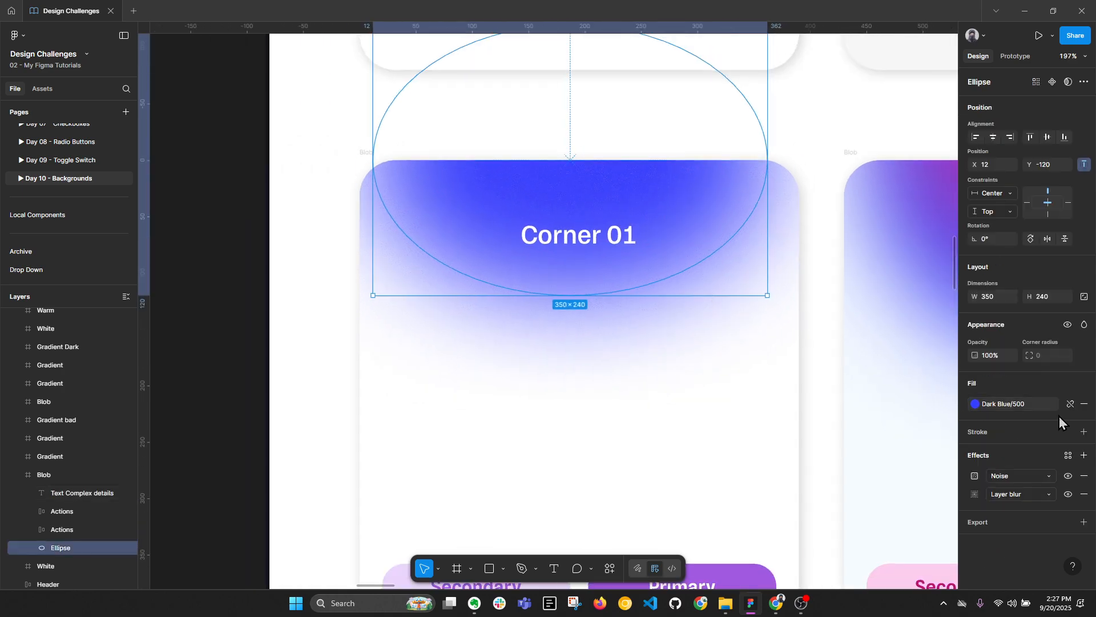
{"action": "left_click", "coordinate": [1068, 476]}
{"action": "left_click", "coordinate": [1068, 475]}
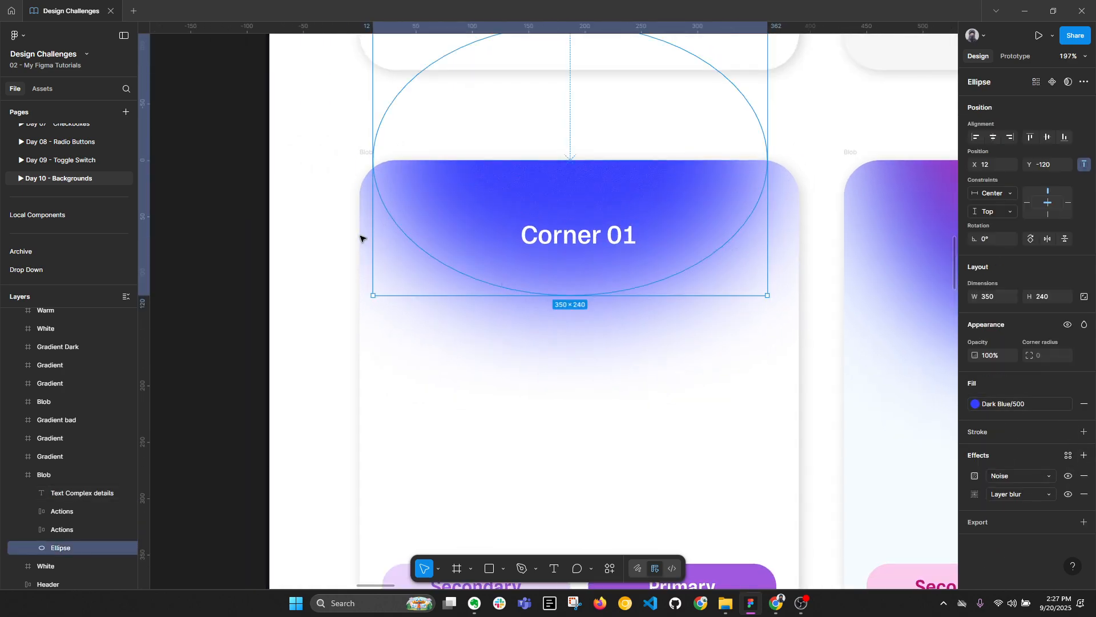
Collapse the layers and select the Corner 01 frame to review its blob and button rows beside Corner 02.
{"action": "scroll", "coordinate": [364, 238], "scroll_direction": "down", "scroll_amount": 4}
{"action": "left_click", "coordinate": [519, 337]}
{"action": "scroll", "coordinate": [516, 308], "scroll_direction": "right", "scroll_amount": 5}
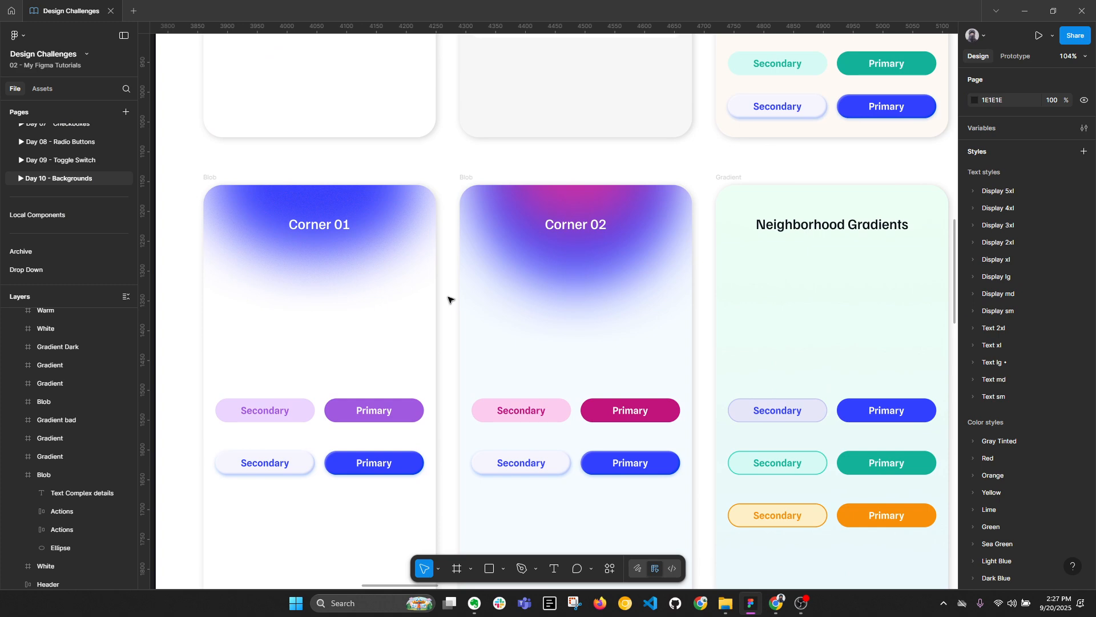
{"action": "key", "text": "alt+l"}
{"action": "scroll", "coordinate": [340, 242], "scroll_direction": "left", "scroll_amount": 2}
{"action": "scroll", "coordinate": [318, 100], "scroll_direction": "down", "scroll_amount": 1}
{"action": "left_click", "coordinate": [317, 110]}
{"action": "scroll", "coordinate": [400, 97], "scroll_direction": "down", "scroll_amount": 1}
{"action": "scroll", "coordinate": [400, 98], "scroll_direction": "down", "scroll_amount": 1}
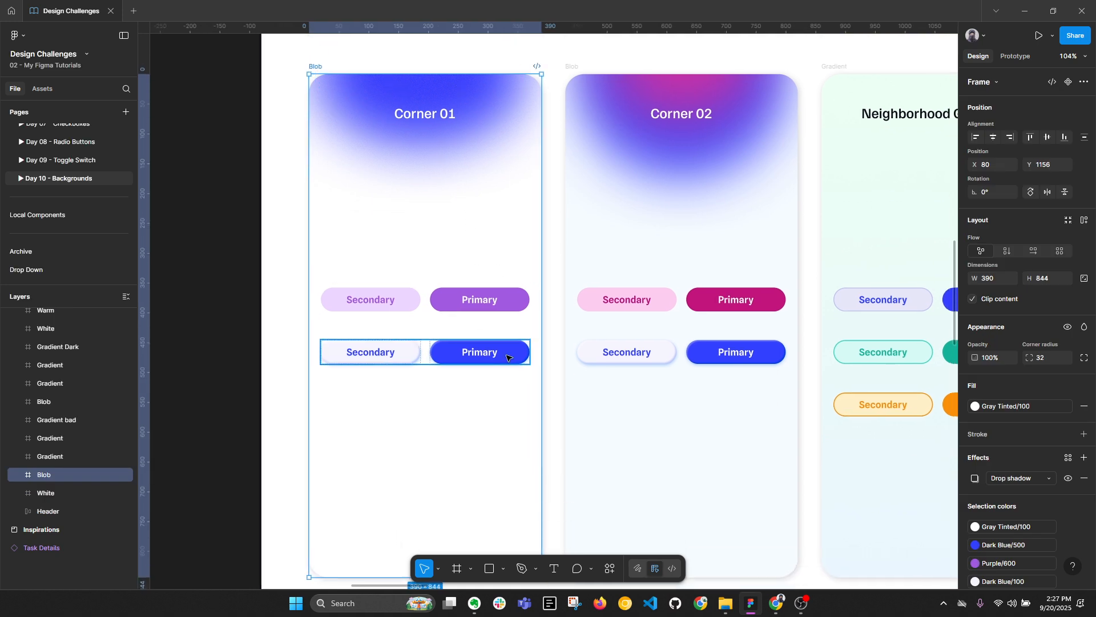
Check the noise on the Corner 01 ellipse once more, and reselect the enclosing Blob frame.
{"action": "left_click", "coordinate": [446, 83]}
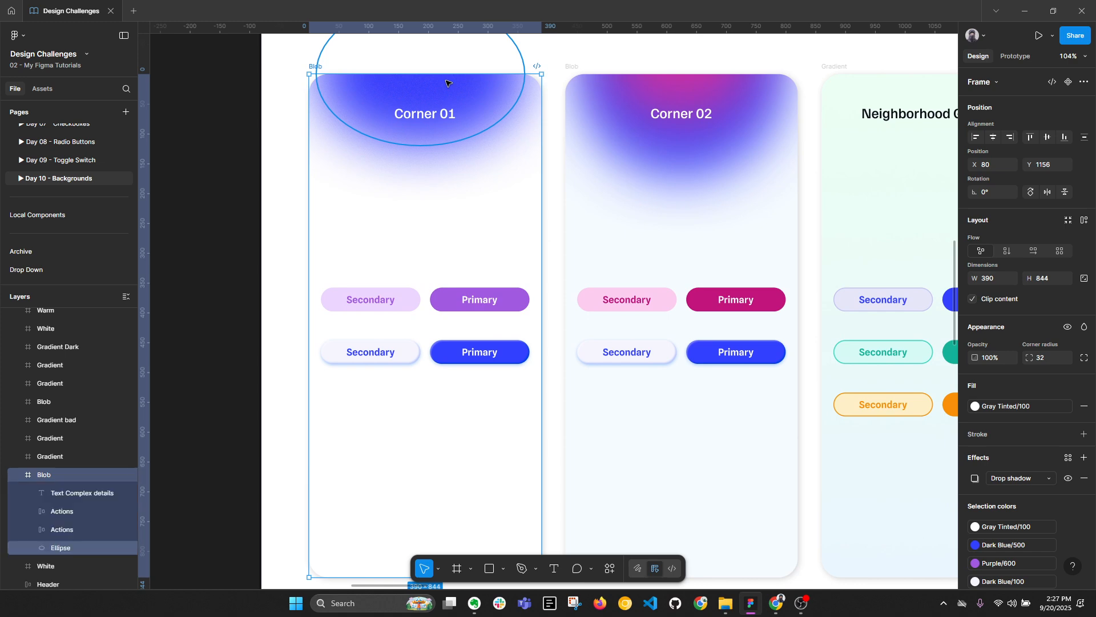
{"action": "left_click", "coordinate": [1067, 476]}
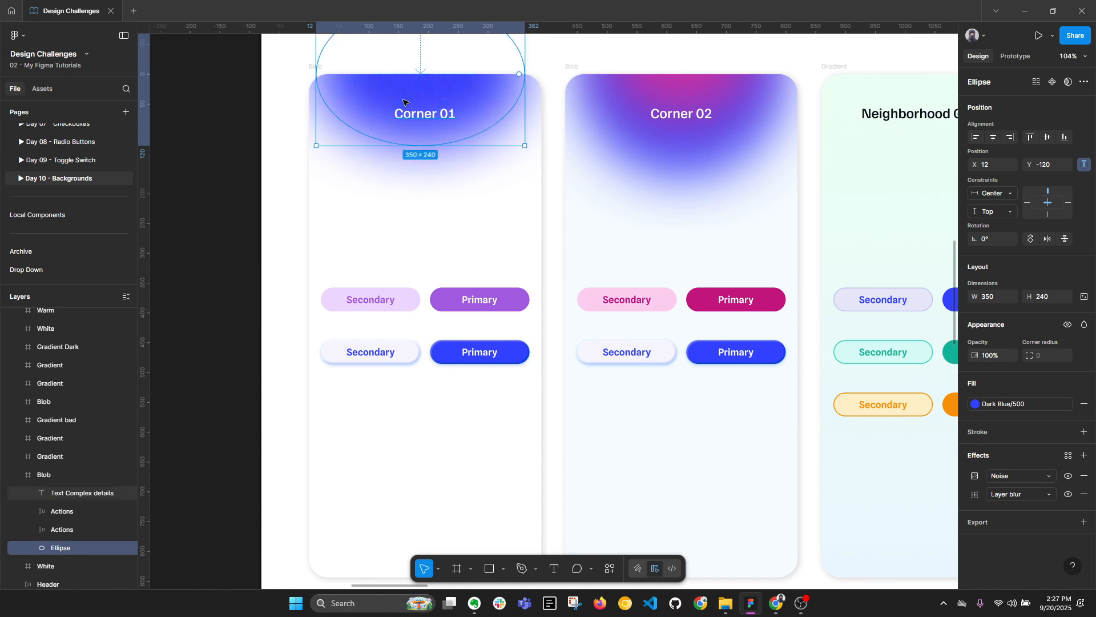
{"action": "left_click", "coordinate": [307, 68]}
{"action": "left_click", "coordinate": [312, 70]}
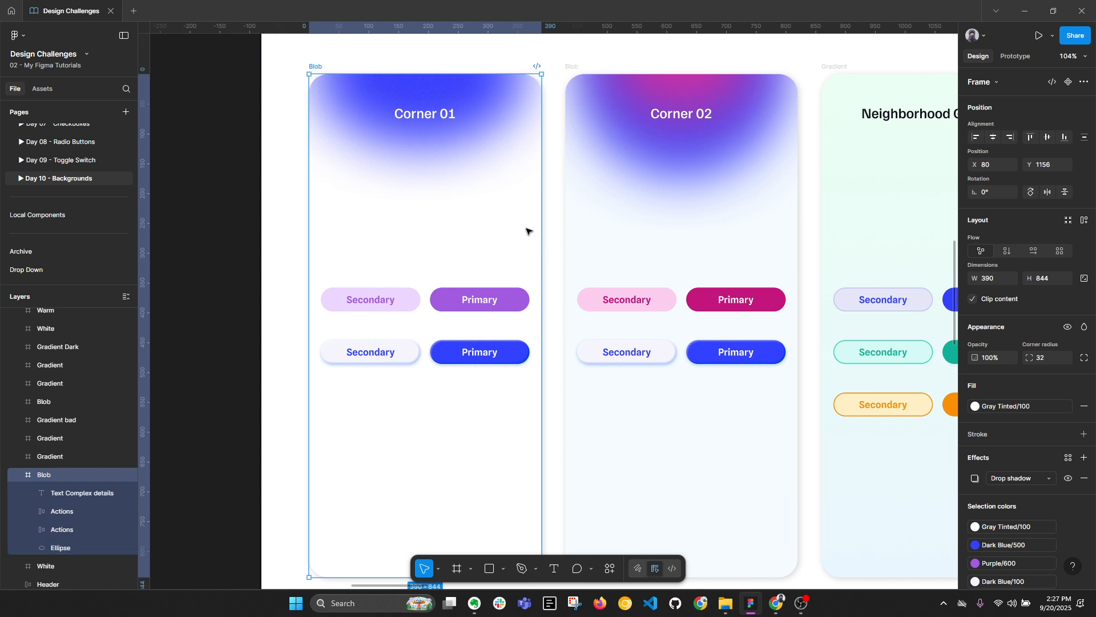
Try moving the Corner 01 ellipse down behind the two button rows to Y 312, and undo the move.
{"action": "left_click", "coordinate": [473, 109]}
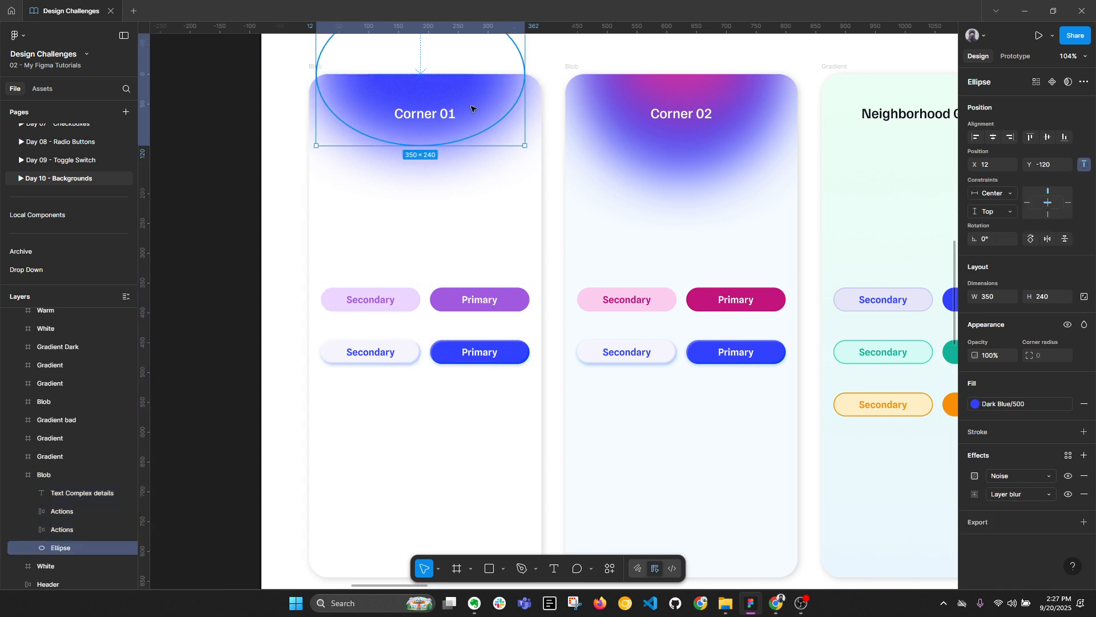
{"action": "key", "text": "shift+Down"}
{"action": "key", "text": "shift+Down"}
{"action": "key", "text": "shift+Down"}
{"action": "key", "text": "shift+Down"}
{"action": "key", "text": "shift+Down"}
{"action": "key", "text": "shift+Down"}
{"action": "key", "text": "shift+Down"}
{"action": "key", "text": "shift+Down"}
{"action": "key", "text": "shift+Down"}
{"action": "key", "text": "shift+Down"}
{"action": "key", "text": "shift+Down"}
{"action": "key", "text": "shift+Down"}
{"action": "key", "text": "shift+Down"}
{"action": "key", "text": "shift+Down"}
{"action": "key", "text": "shift+Down"}
{"action": "key", "text": "shift+Down"}
{"action": "key", "text": "shift+Down"}
{"action": "key", "text": "shift+Down"}
{"action": "key", "text": "shift+Down"}
{"action": "key", "text": "shift+Down"}
{"action": "key", "text": "shift+Down"}
{"action": "key", "text": "shift+Down"}
{"action": "key", "text": "shift+Down"}
{"action": "key", "text": "shift+Down"}
{"action": "key", "text": "shift+Down"}
{"action": "key", "text": "shift+Down"}
{"action": "key", "text": "shift+Down"}
{"action": "key", "text": "shift+Down"}
{"action": "key", "text": "shift+Down"}
{"action": "key", "text": "shift+Down"}
{"action": "key", "text": "shift+Down"}
{"action": "key", "text": "shift+Down"}
{"action": "key", "text": "shift+Down"}
{"action": "key", "text": "shift+Down"}
{"action": "key", "text": "shift+Down"}
{"action": "key", "text": "shift+Down"}
{"action": "key", "text": "shift+Down"}
{"action": "key", "text": "shift+Down"}
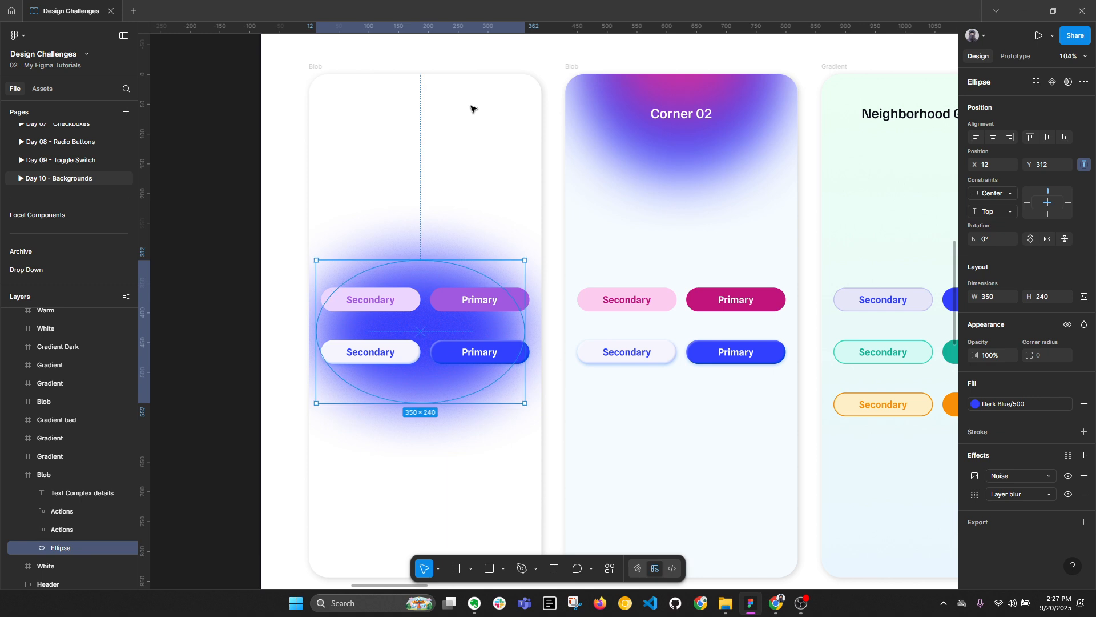
{"action": "key", "text": "ctrl+z"}
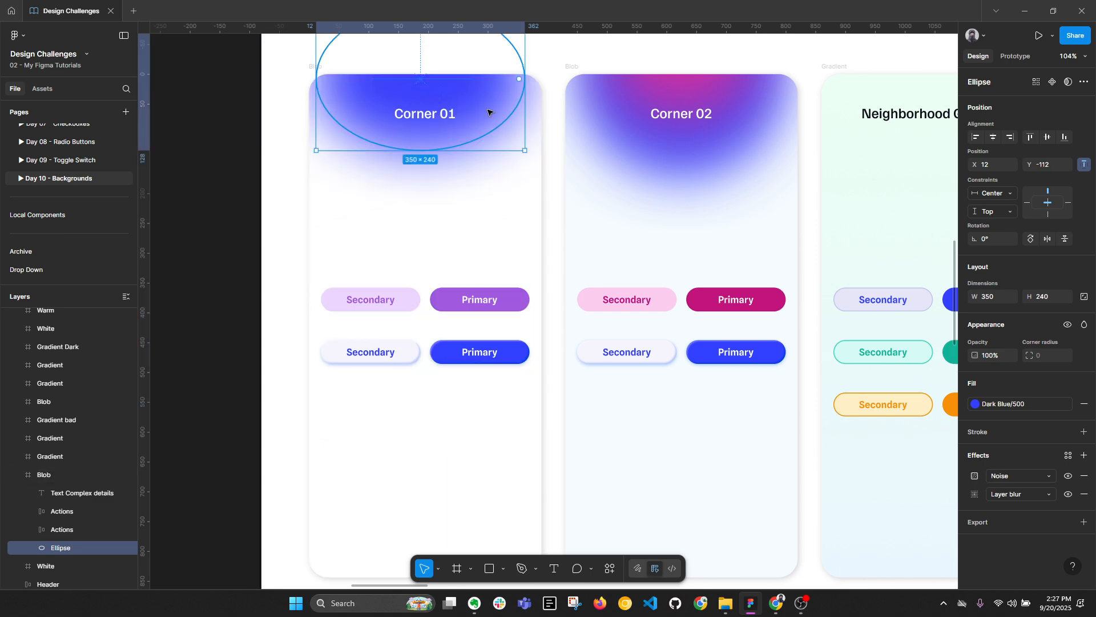
Recolor the Purple/600 in Corner 01's upper button row to Purple/700.
{"action": "left_click", "coordinate": [466, 298]}
{"action": "scroll", "coordinate": [1039, 479], "scroll_direction": "down", "scroll_amount": 3}
{"action": "left_click", "coordinate": [1011, 478]}
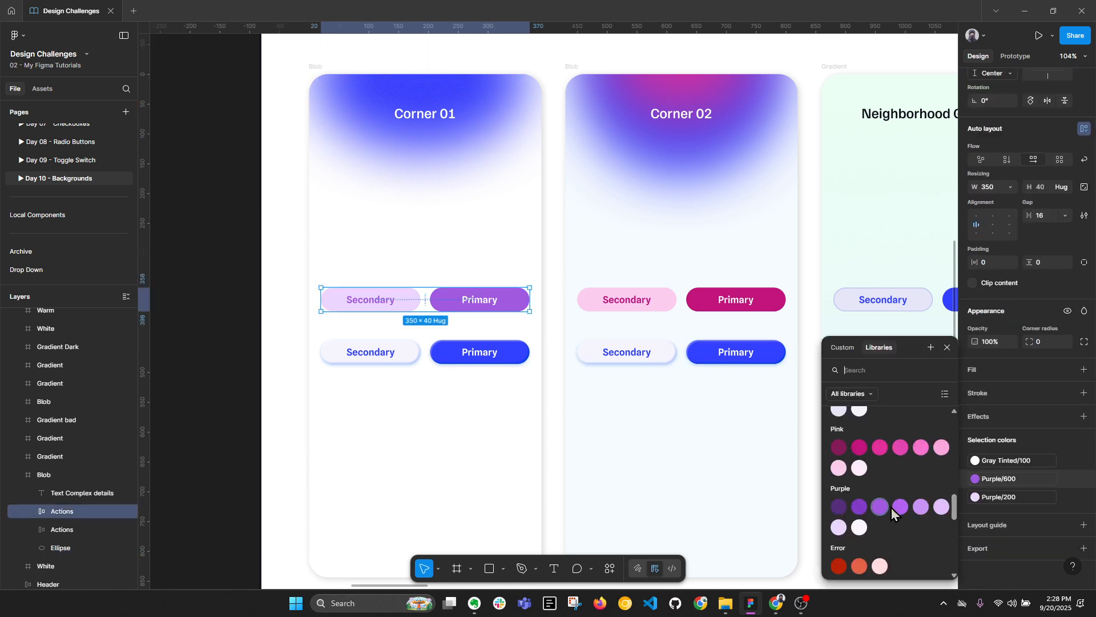
{"action": "left_click", "coordinate": [861, 509]}
Duplicate Corner 01's purple button row below the blue row at Y 534, and change the copy's Purple/700 to Green/600.
{"action": "left_click_drag", "start_coordinate": [460, 301], "coordinate": [463, 409]}
{"action": "left_click", "coordinate": [1037, 496]}
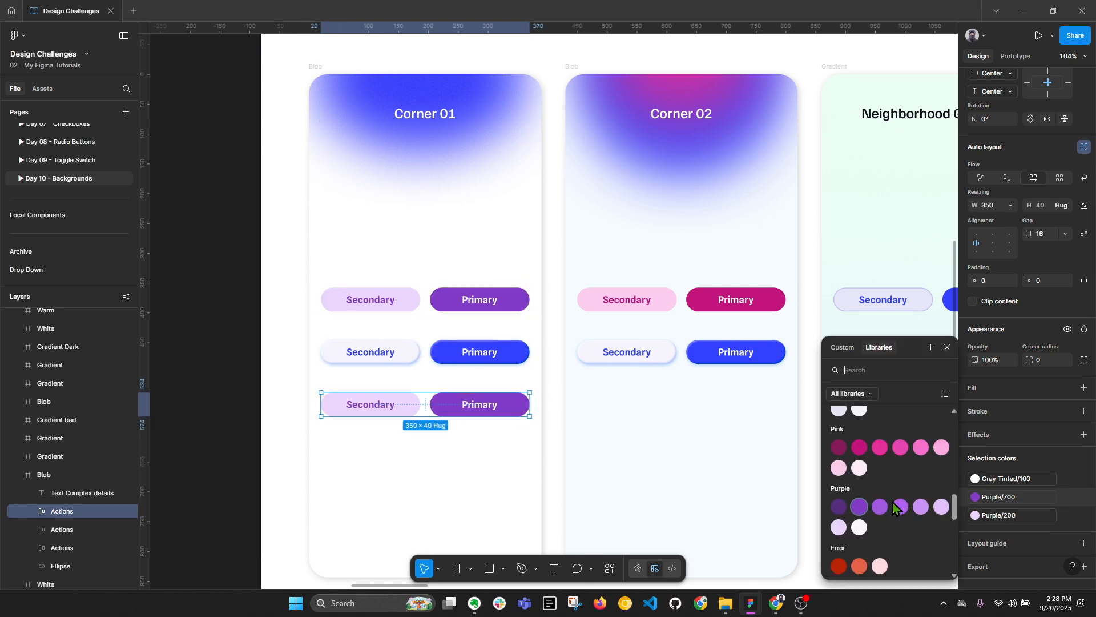
{"action": "scroll", "coordinate": [893, 502], "scroll_direction": "down", "scroll_amount": 2}
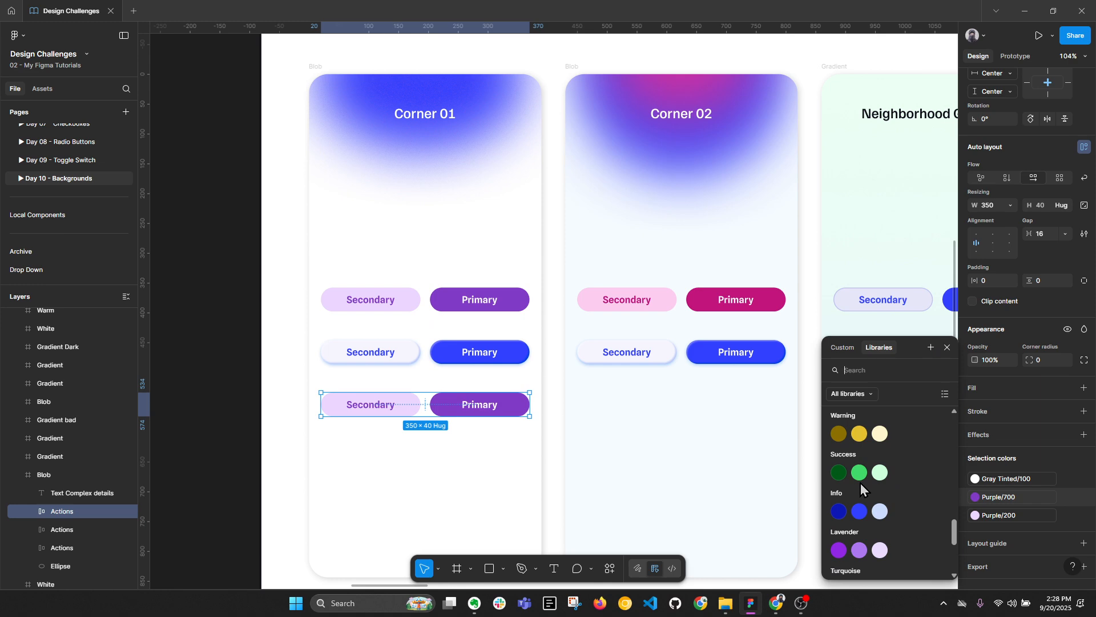
{"action": "scroll", "coordinate": [863, 497], "scroll_direction": "up", "scroll_amount": 1}
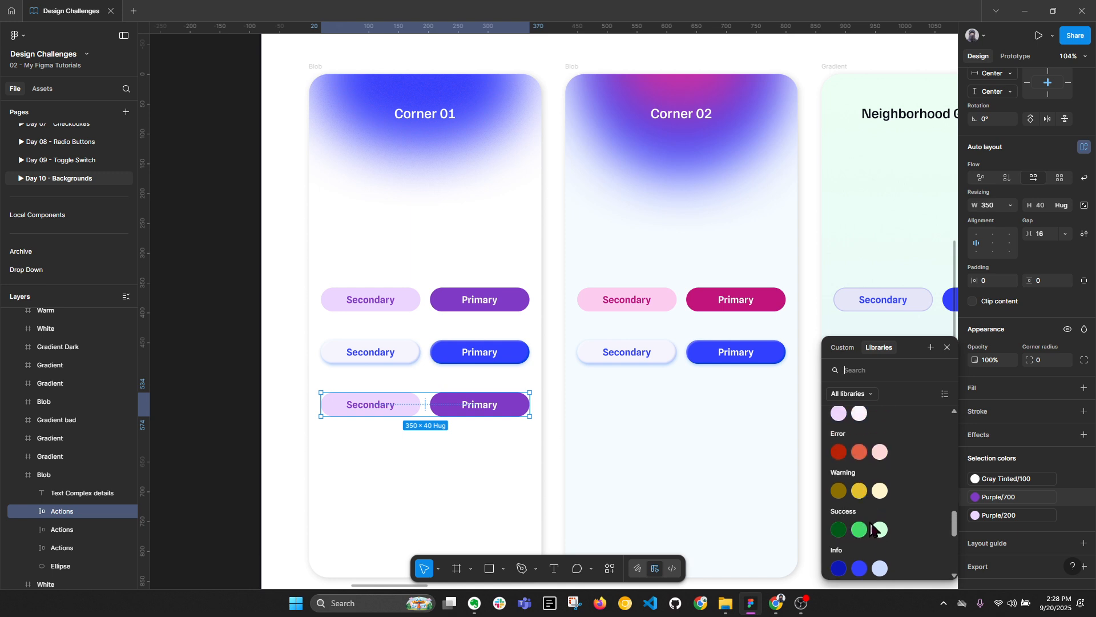
{"action": "scroll", "coordinate": [869, 529], "scroll_direction": "up", "scroll_amount": 3}
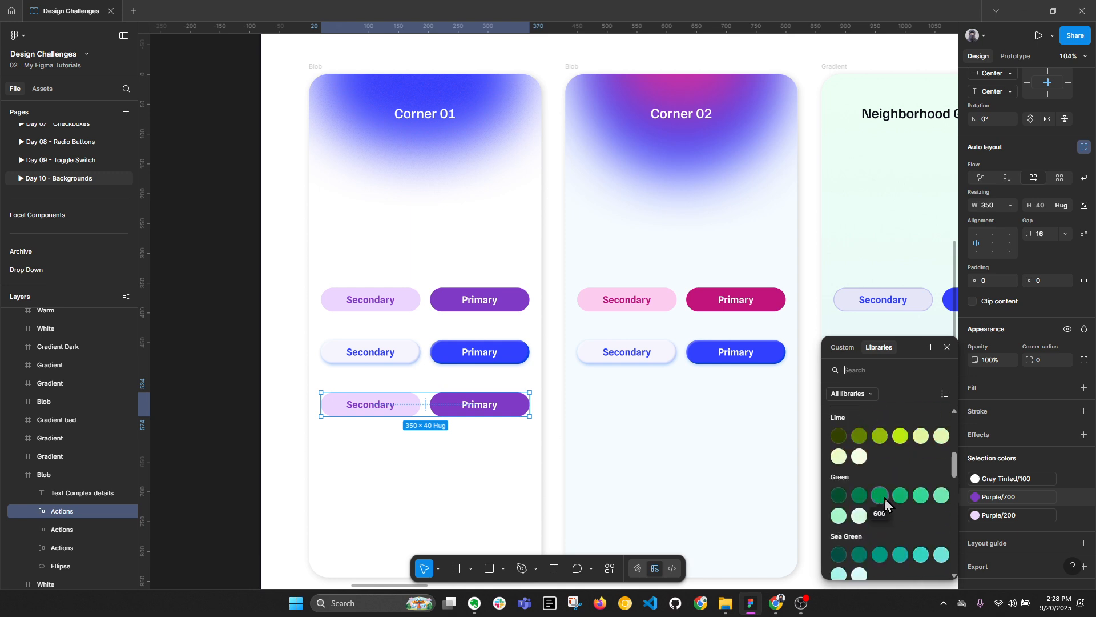
{"action": "left_click", "coordinate": [882, 499]}
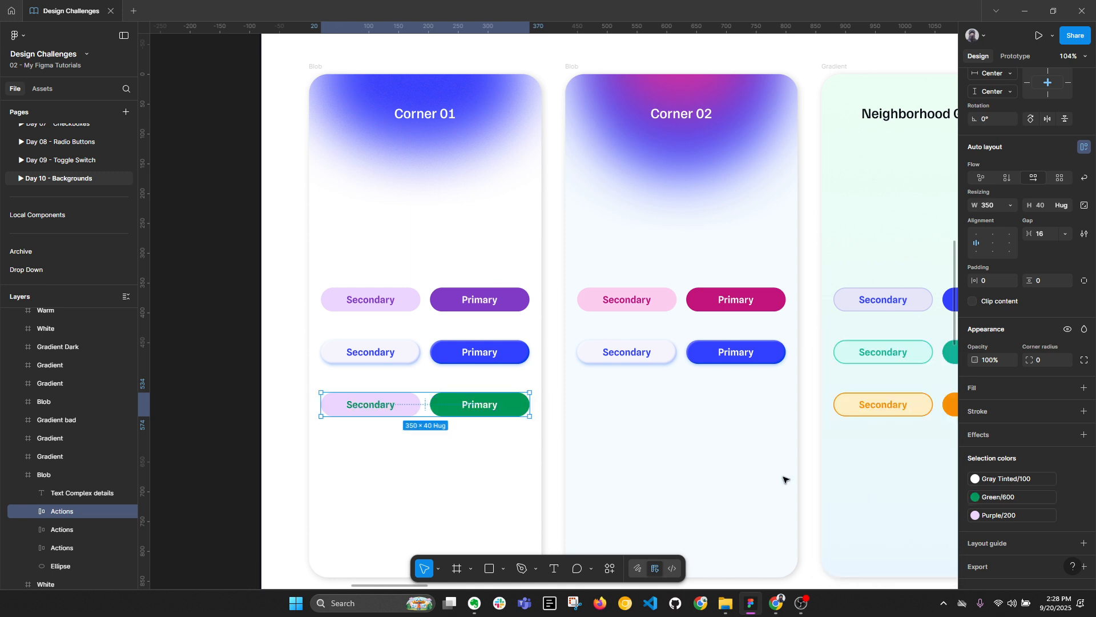
Recolor the copied row's Purple/200 to a light green from the Green palette, and collapse the layers.
{"action": "left_click", "coordinate": [1016, 517]}
{"action": "scroll", "coordinate": [879, 488], "scroll_direction": "up", "scroll_amount": 3}
{"action": "scroll", "coordinate": [876, 482], "scroll_direction": "up", "scroll_amount": 3}
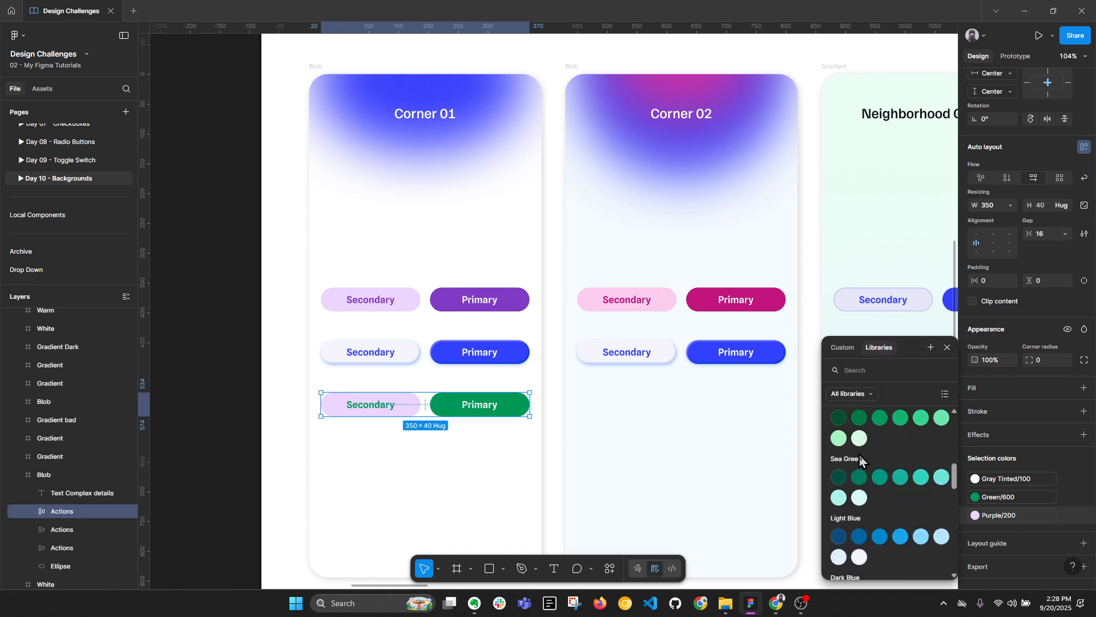
{"action": "left_click", "coordinate": [839, 499]}
{"action": "left_click", "coordinate": [481, 463]}
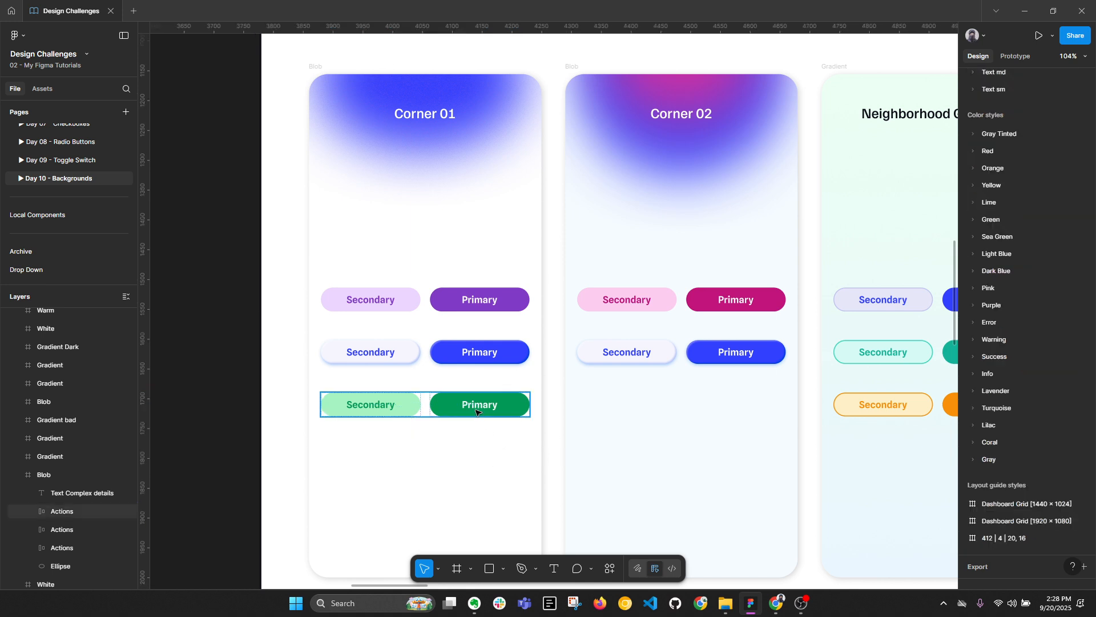
{"action": "scroll", "coordinate": [514, 400], "scroll_direction": "down", "scroll_amount": 2}
{"action": "scroll", "coordinate": [514, 399], "scroll_direction": "left", "scroll_amount": 2}
{"action": "scroll", "coordinate": [565, 286], "scroll_direction": "up", "scroll_amount": 2}
{"action": "scroll", "coordinate": [565, 285], "scroll_direction": "right", "scroll_amount": 2}
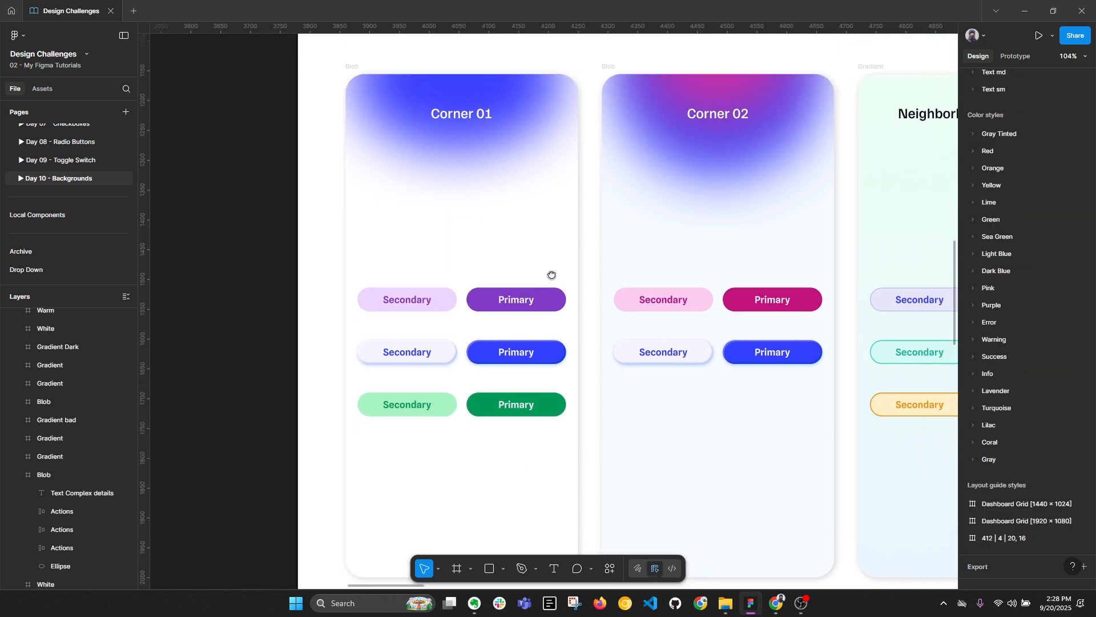
{"action": "key", "text": "alt+l"}
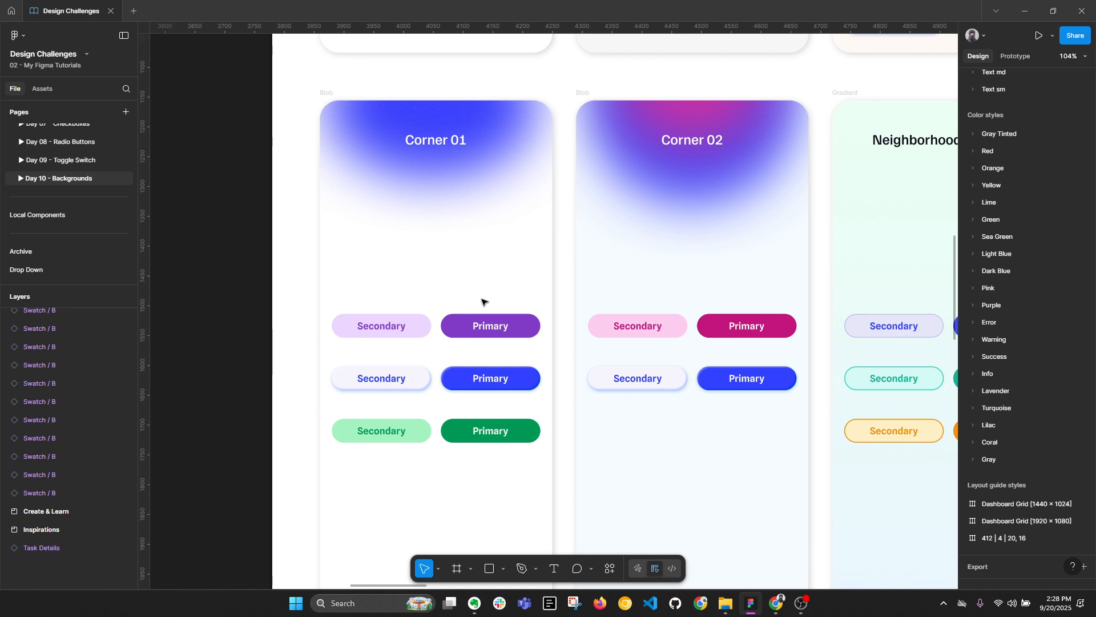
Try Orange/500 in place of Purple/700 on Corner 01's upper button row, and undo the color change.
{"action": "left_click", "coordinate": [512, 336]}
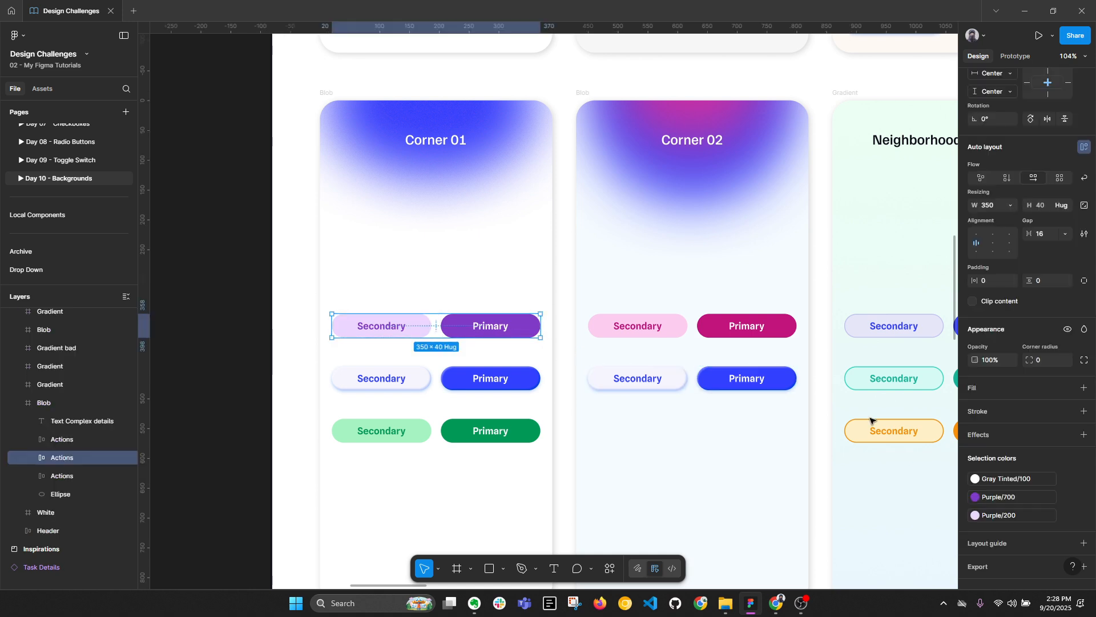
{"action": "left_click", "coordinate": [1003, 500]}
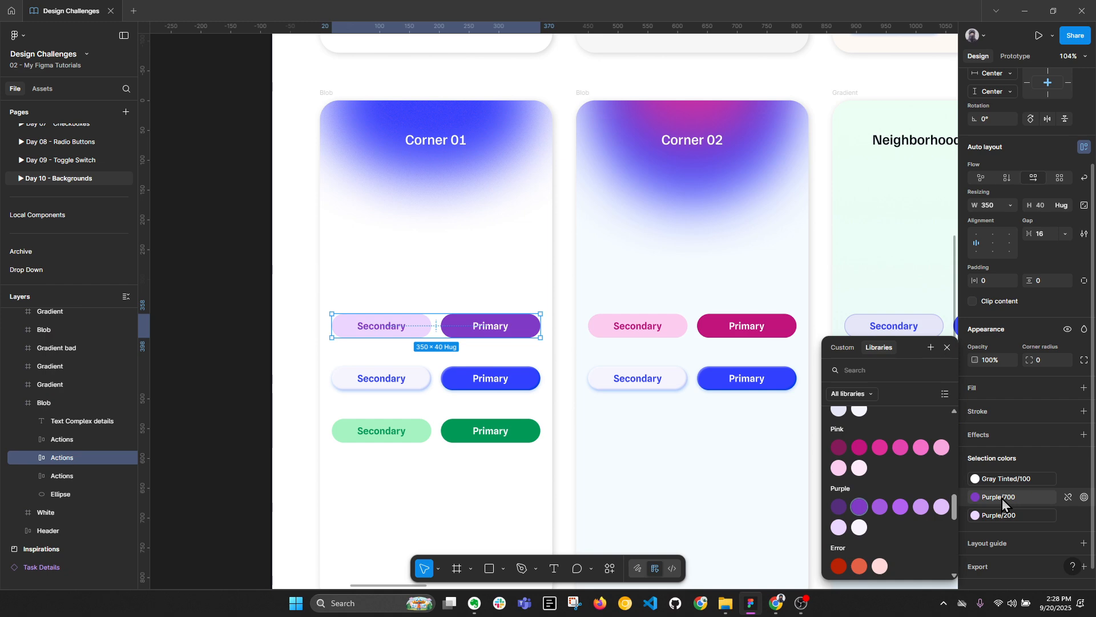
{"action": "scroll", "coordinate": [893, 534], "scroll_direction": "down", "scroll_amount": 2}
{"action": "scroll", "coordinate": [882, 514], "scroll_direction": "up", "scroll_amount": 5}
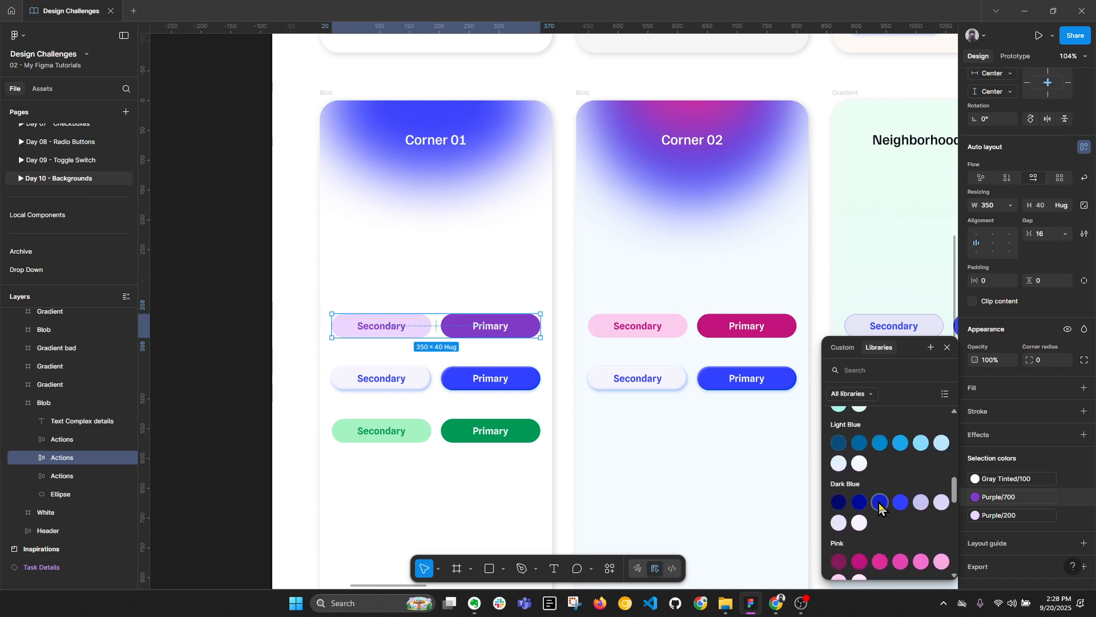
{"action": "scroll", "coordinate": [878, 502], "scroll_direction": "up", "scroll_amount": 5}
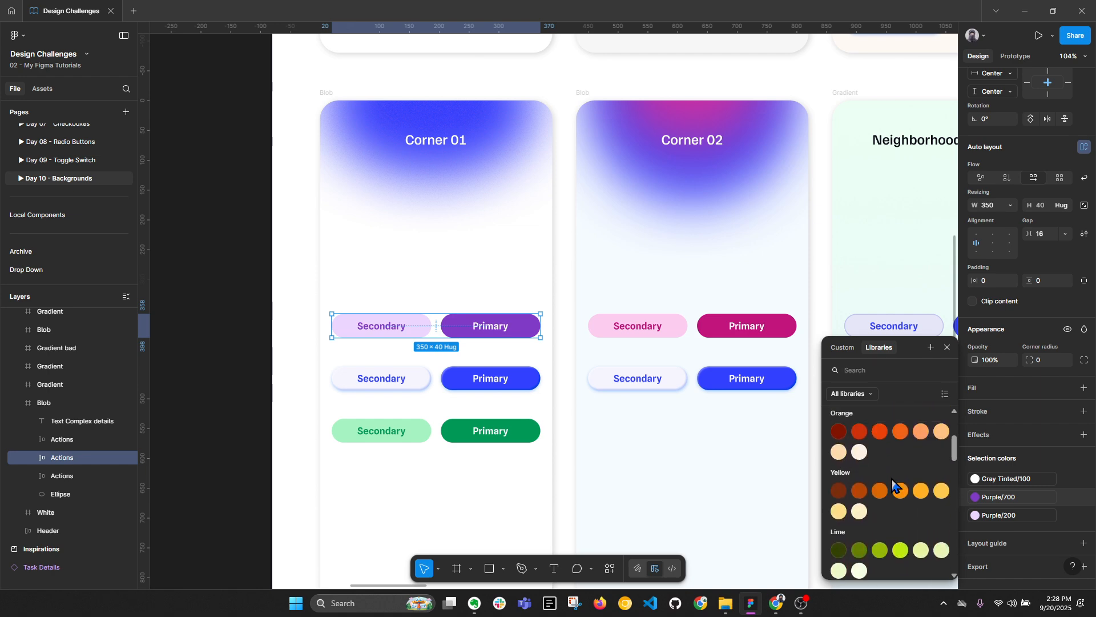
{"action": "left_click", "coordinate": [899, 431]}
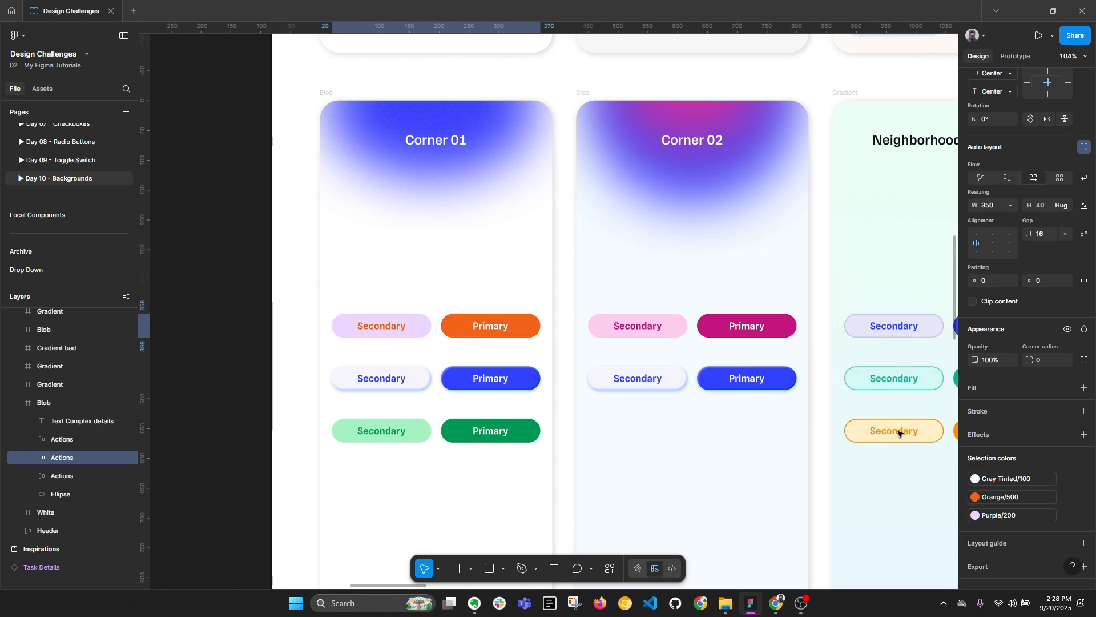
{"action": "key", "text": "ctrl+z"}
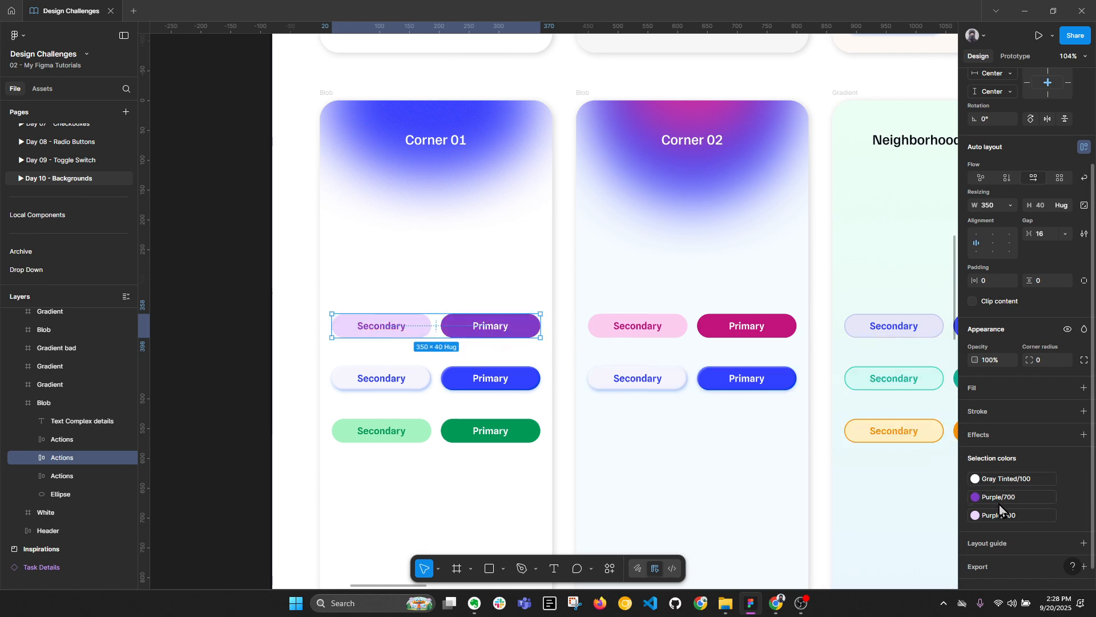
Select the three ellipses behind the Corner 02 heading and hide their Layer blur to expose the solid circles.
{"action": "left_click", "coordinate": [573, 434]}
{"action": "left_click_drag", "start_coordinate": [564, 396], "coordinate": [381, 356]}
{"action": "left_click", "coordinate": [390, 53]}
{"action": "left_click_drag", "start_coordinate": [390, 53], "coordinate": [518, 118]}
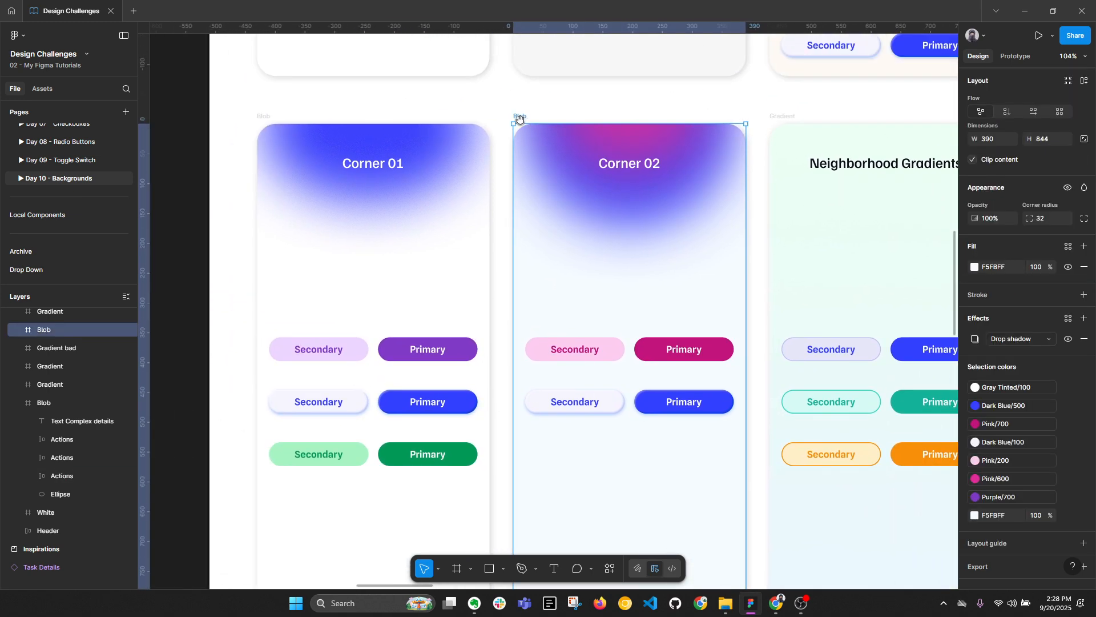
{"action": "left_click", "coordinate": [701, 181]}
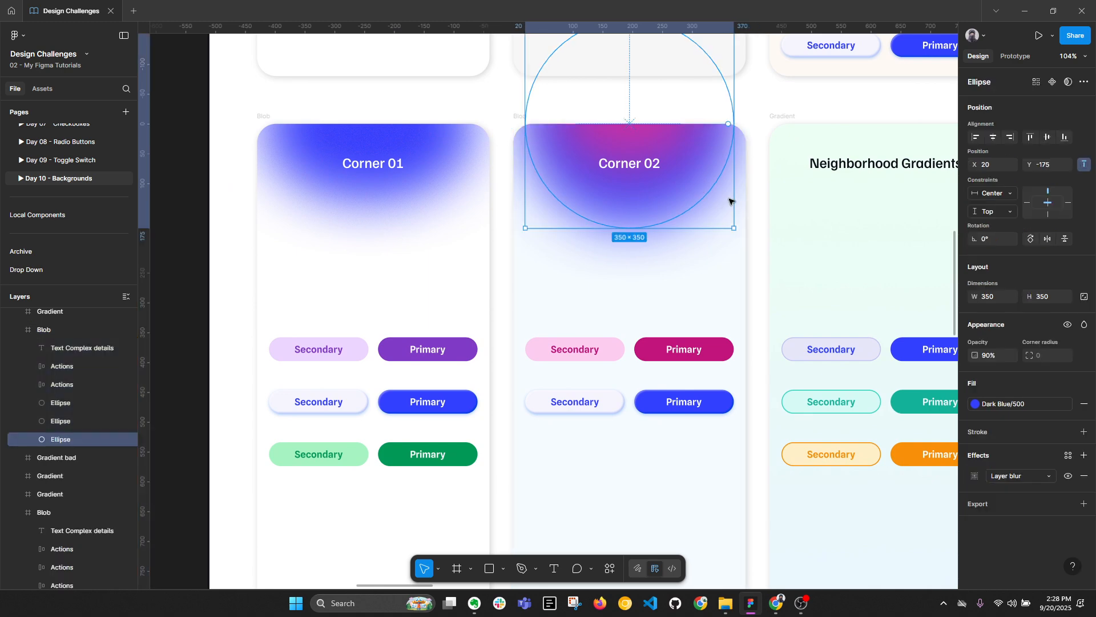
{"action": "left_click", "coordinate": [66, 404], "text": "shift"}
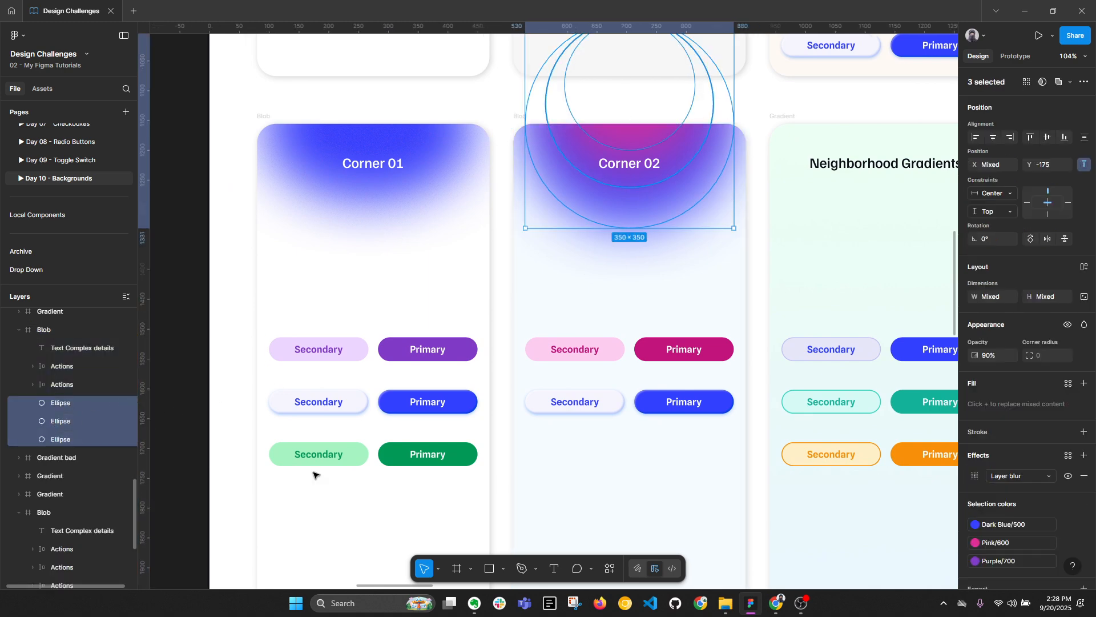
{"action": "left_click", "coordinate": [1067, 476]}
{"action": "left_click_drag", "start_coordinate": [793, 224], "coordinate": [747, 238]}
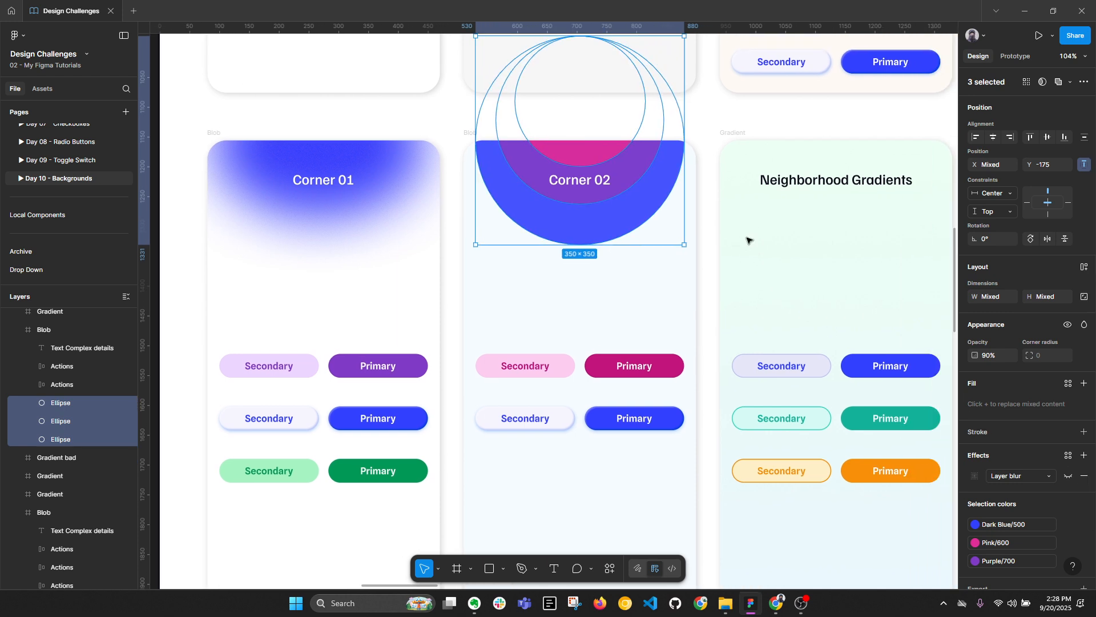
Inspect the library color used as the fill of Corner 02's largest ellipse.
{"action": "key", "text": "alt"}
{"action": "left_click", "coordinate": [630, 208]}
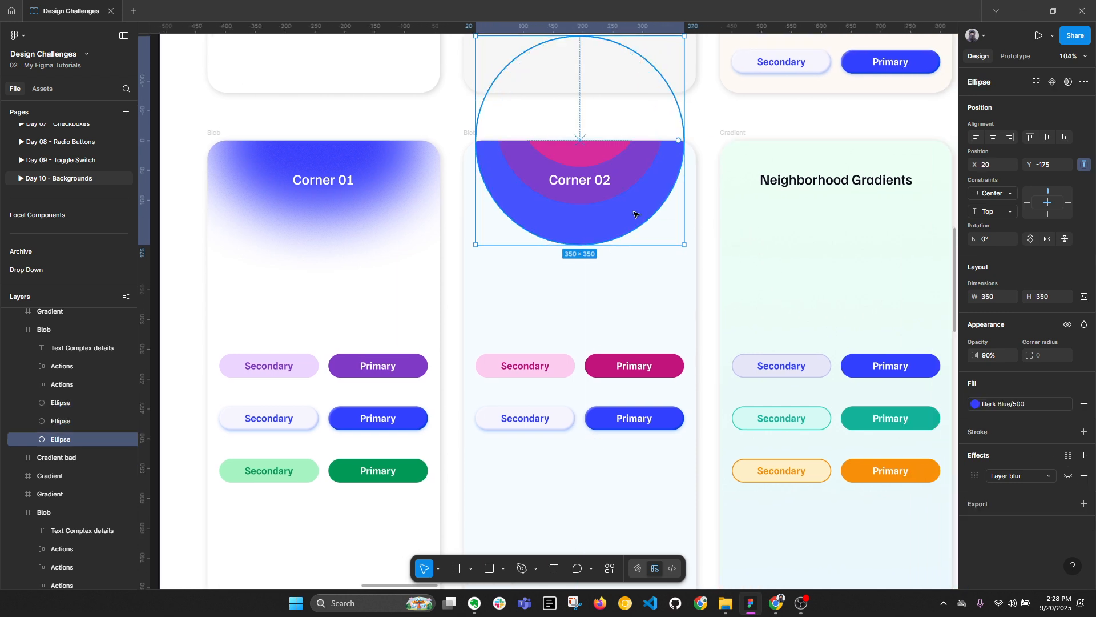
{"action": "left_click", "coordinate": [991, 402]}
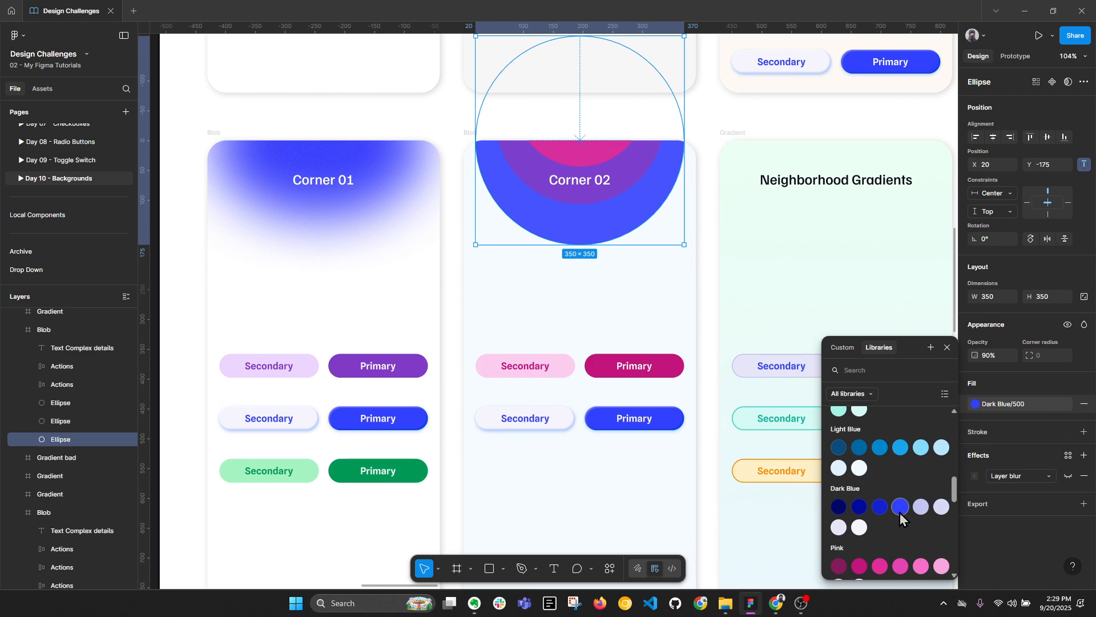
Try detaching the color style from Corner 02's middle ellipse to view its custom color values, and undo the detachment.
{"action": "left_click", "coordinate": [627, 171]}
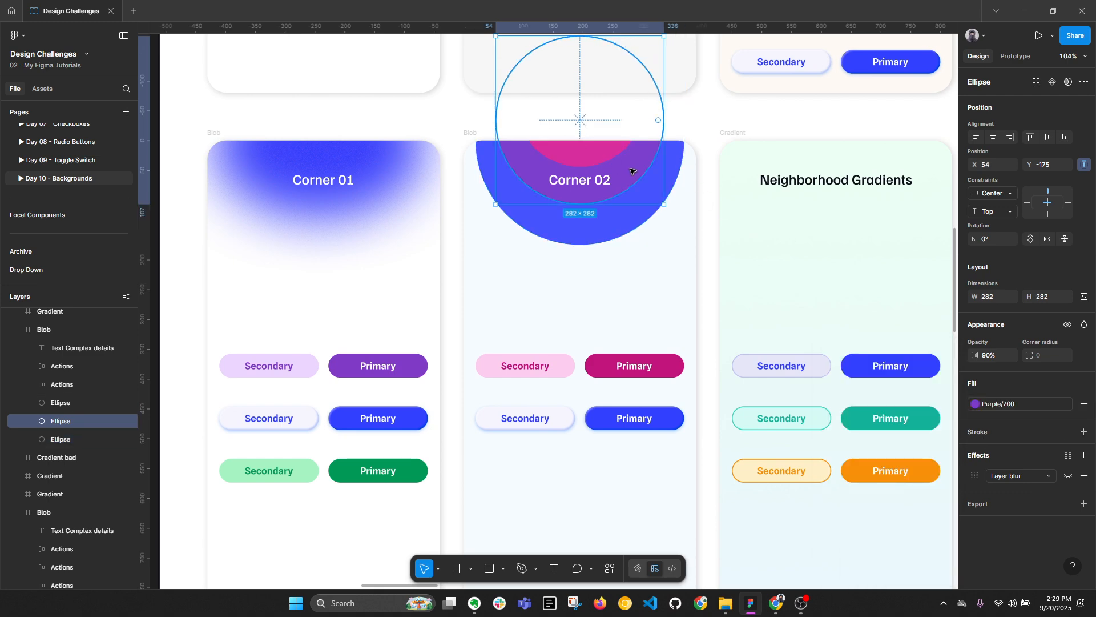
{"action": "left_click", "coordinate": [1070, 404]}
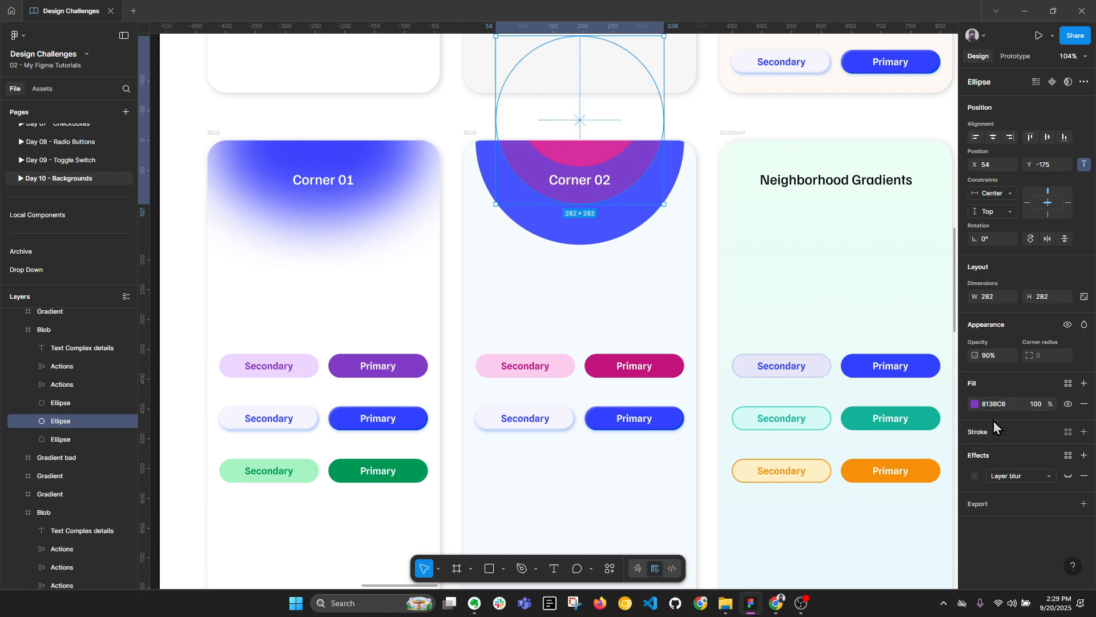
{"action": "left_click", "coordinate": [974, 404]}
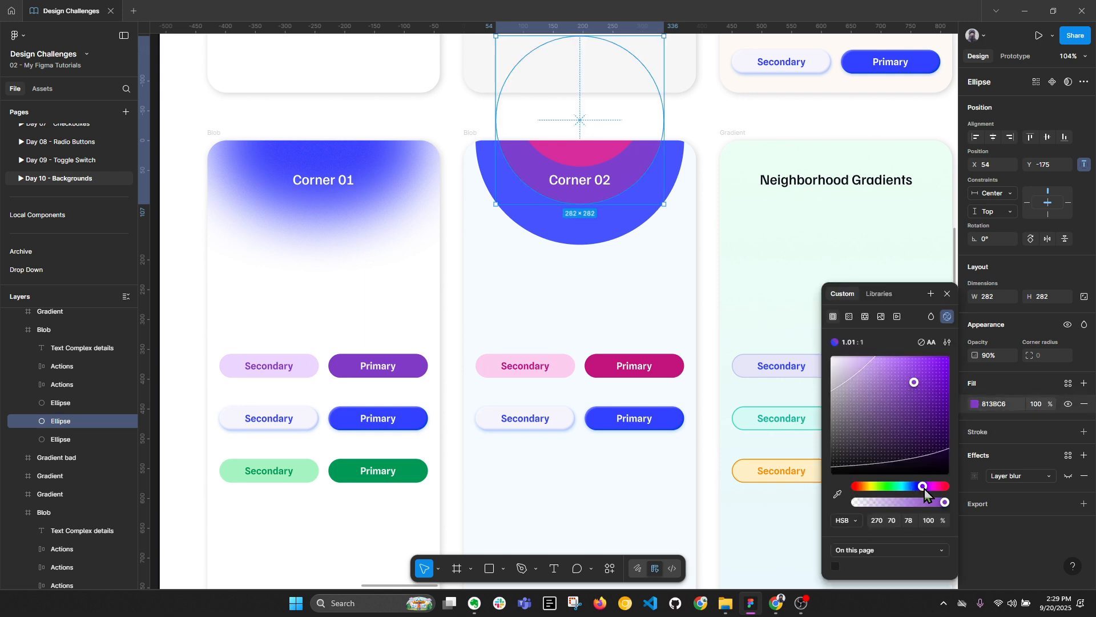
{"action": "key", "text": "ctrl+z"}
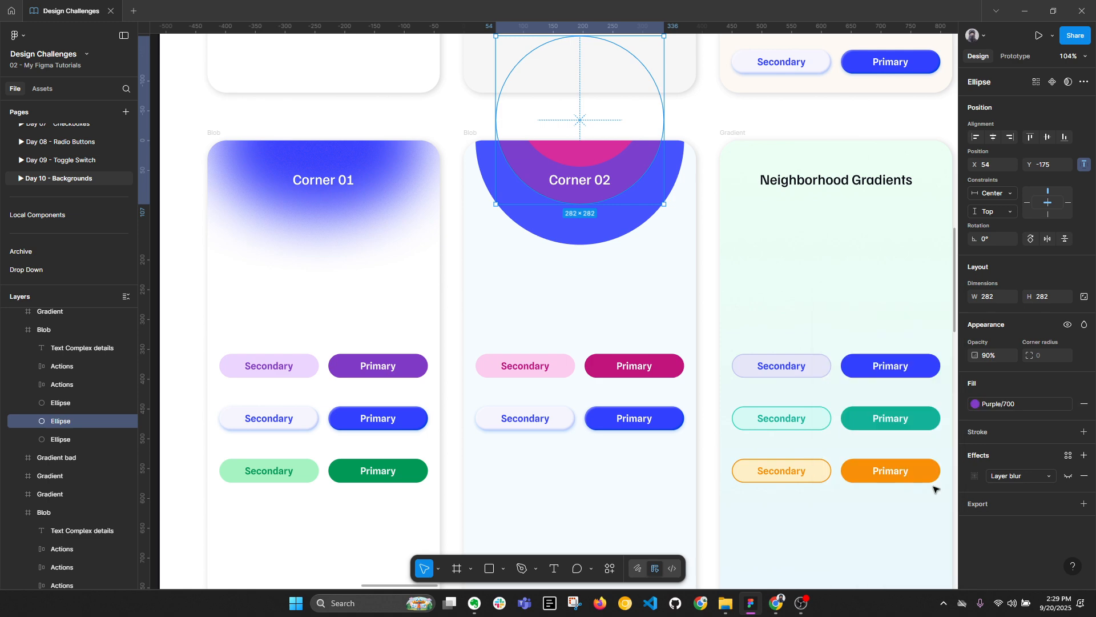
Reselect Corner 02's three ellipses, show their Layer blur again, and check the blur settings.
{"action": "left_click", "coordinate": [643, 225], "text": "shift"}
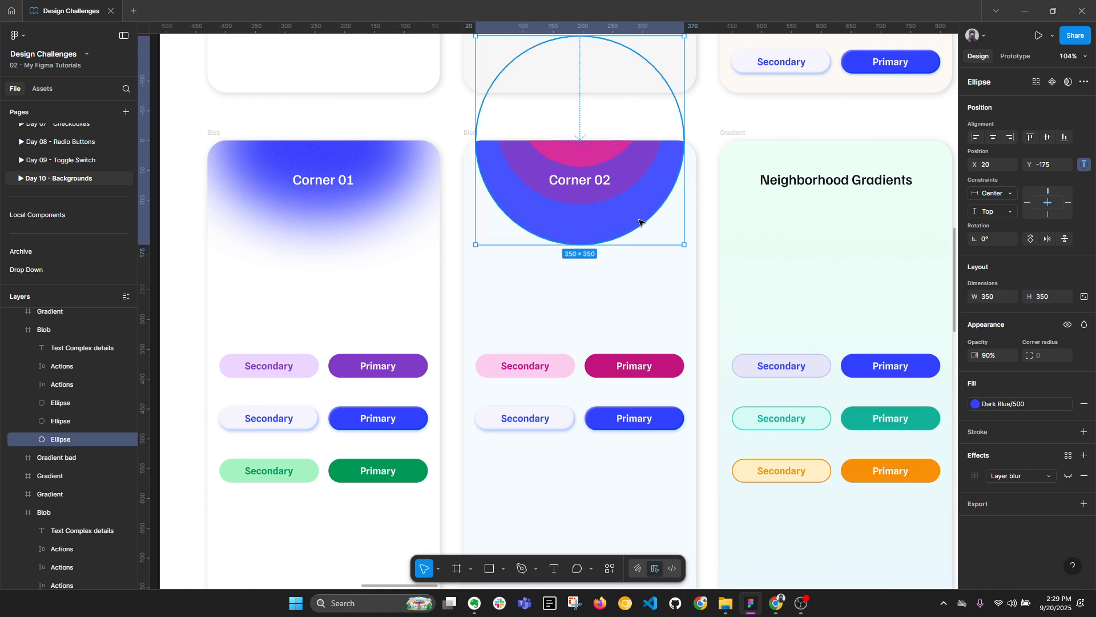
{"action": "left_click", "coordinate": [612, 152], "text": "shift"}
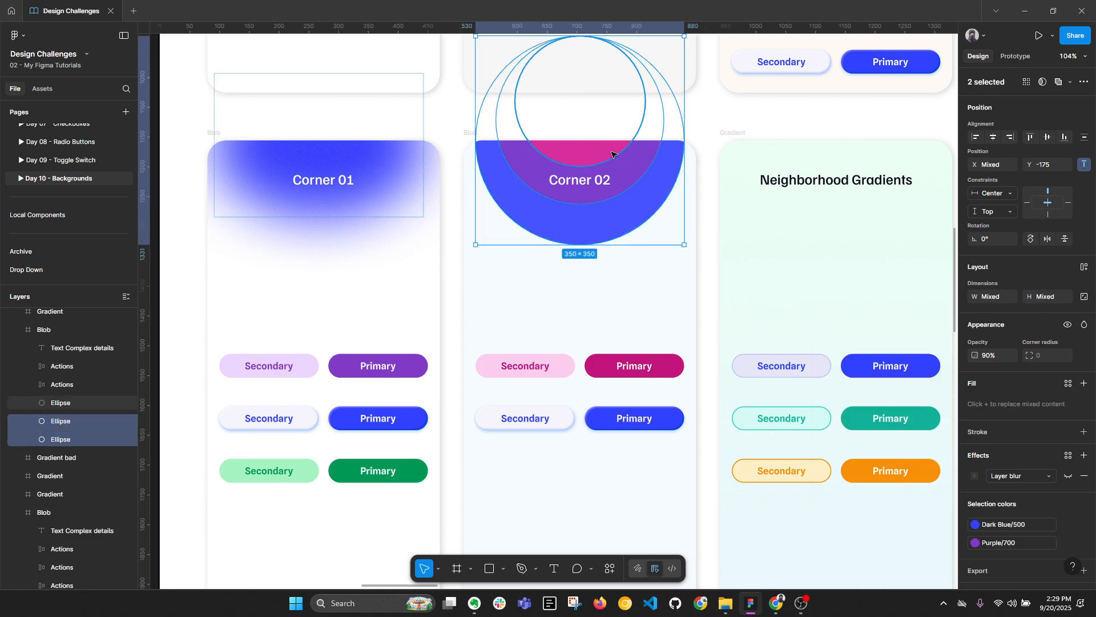
{"action": "left_click", "coordinate": [1067, 476]}
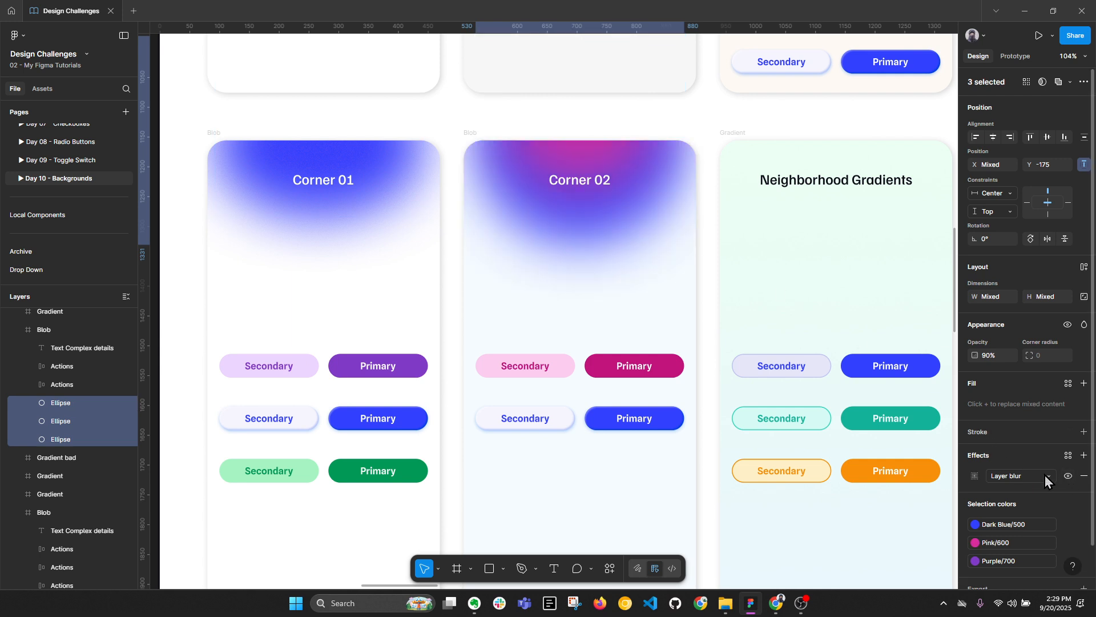
{"action": "left_click", "coordinate": [976, 475]}
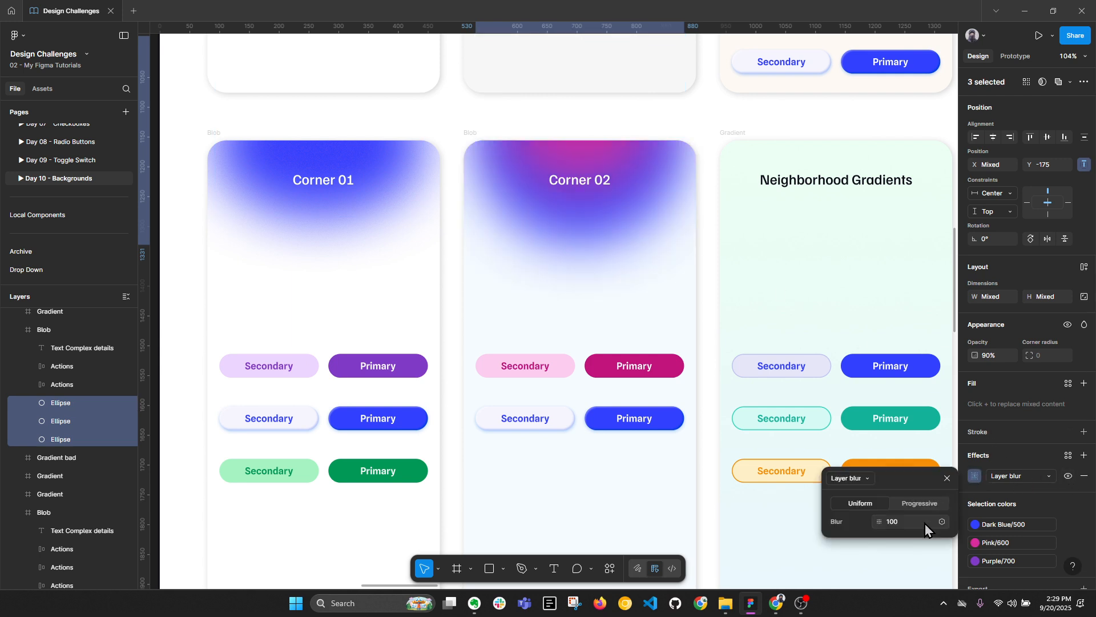
{"action": "left_click", "coordinate": [703, 268]}
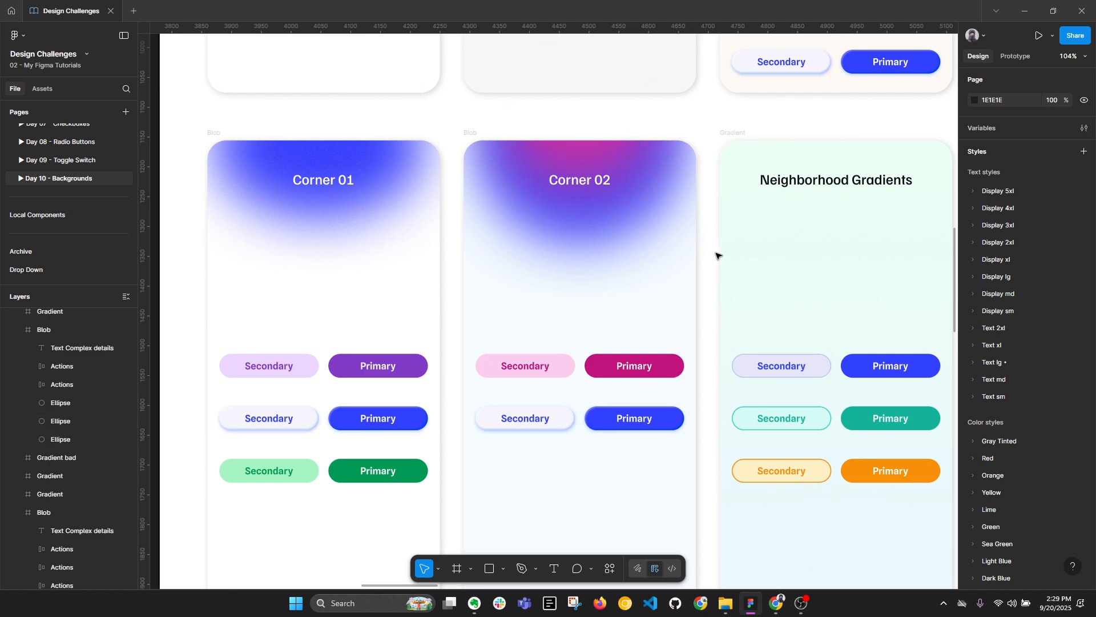
Collapse the layers, check Corner 02's blue button row, and select the enclosing Blob frame to review its fill.
{"action": "key", "text": "alt+l"}
{"action": "left_click_drag", "start_coordinate": [710, 286], "coordinate": [627, 274]}
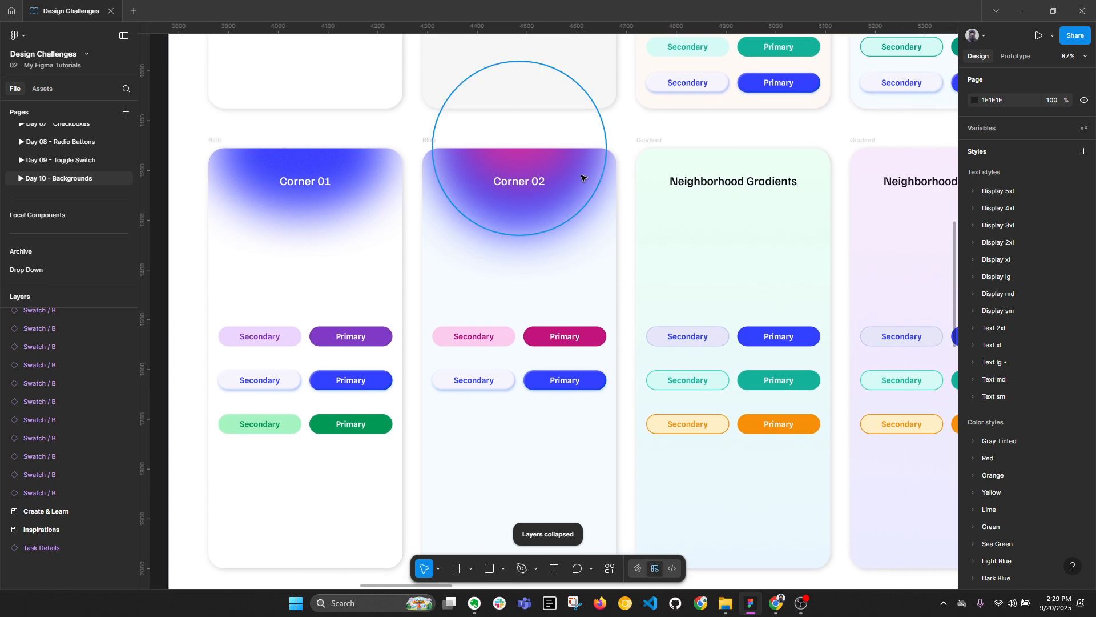
{"action": "left_click", "coordinate": [593, 206]}
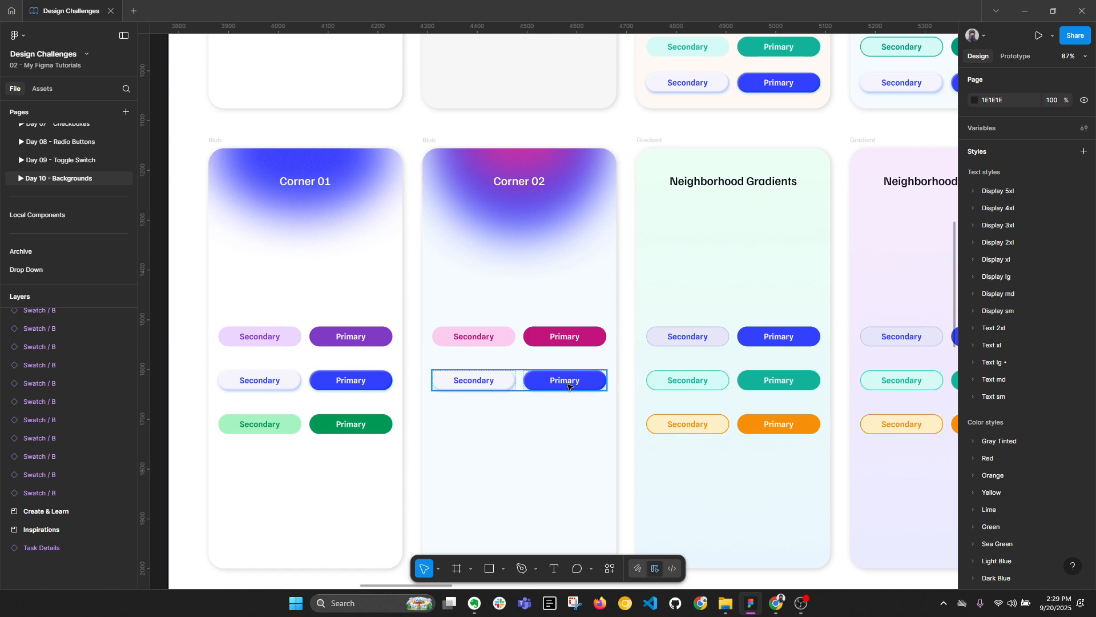
{"action": "left_click", "coordinate": [599, 380]}
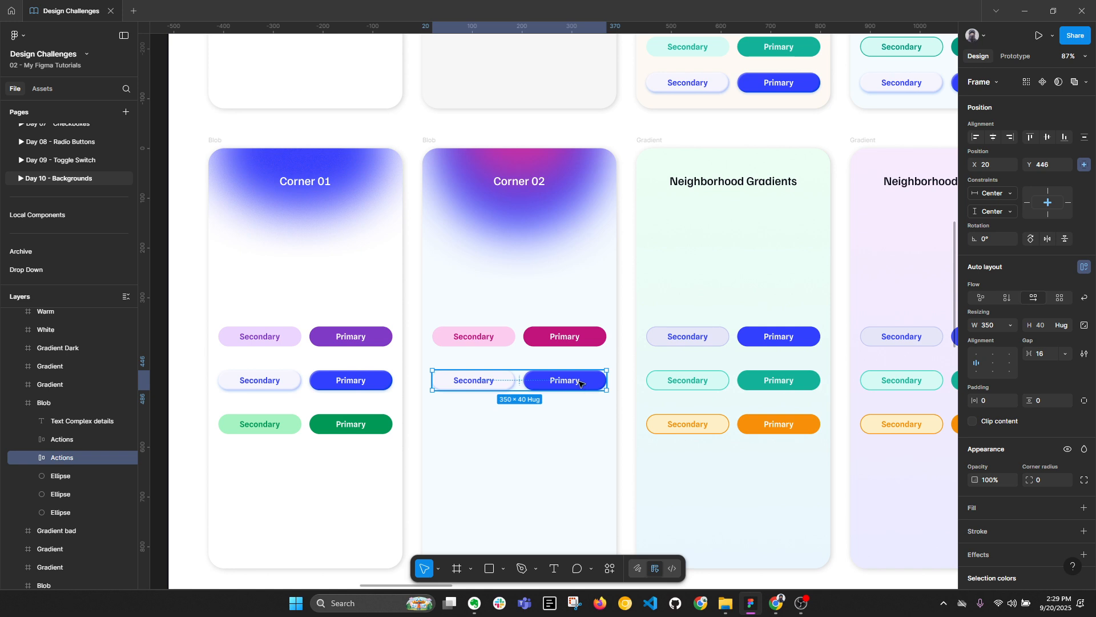
{"action": "left_click", "coordinate": [424, 141]}
{"action": "left_click_drag", "start_coordinate": [513, 157], "coordinate": [524, 140]}
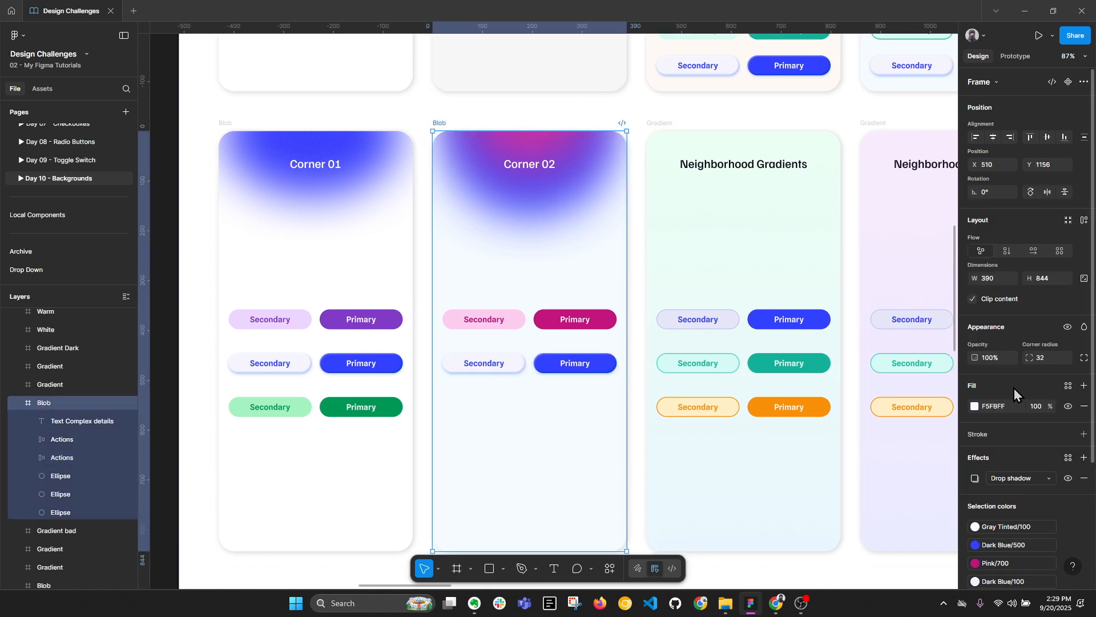
Inspect the fill color of the Corner 02 Blob frame in the color picker, and deselect the frame.
{"action": "left_click", "coordinate": [975, 406]}
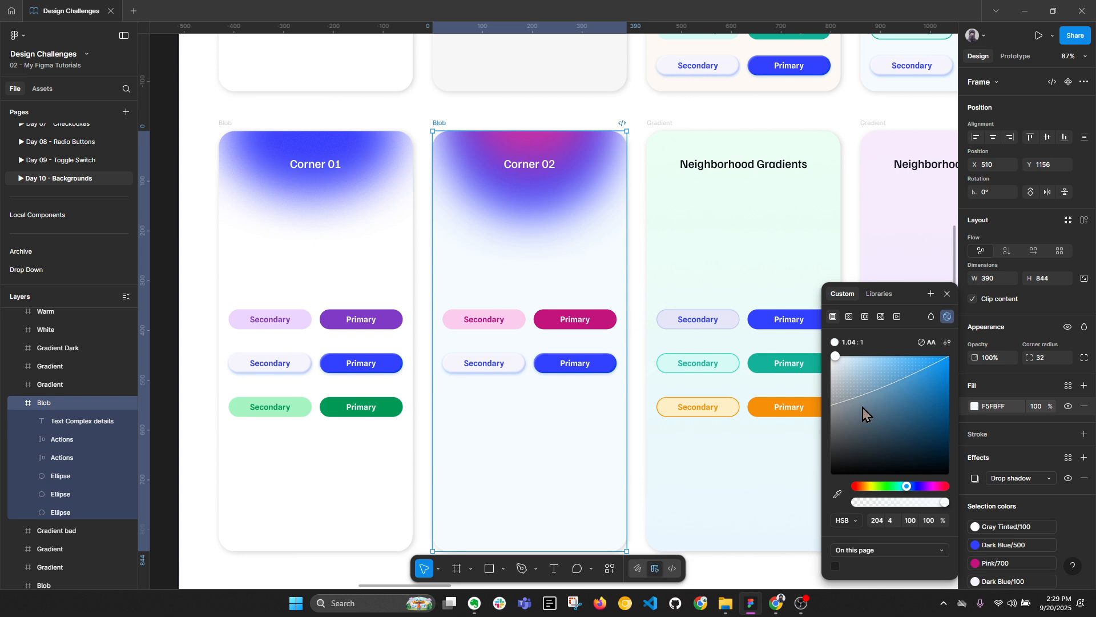
{"action": "key", "text": "Escape"}
{"action": "key", "text": "Escape"}
Select the green Neighborhood Gradients frame and hide the white fill beneath its linear gradient.
{"action": "left_click_drag", "start_coordinate": [636, 406], "coordinate": [320, 401]}
{"action": "left_click", "coordinate": [327, 124]}
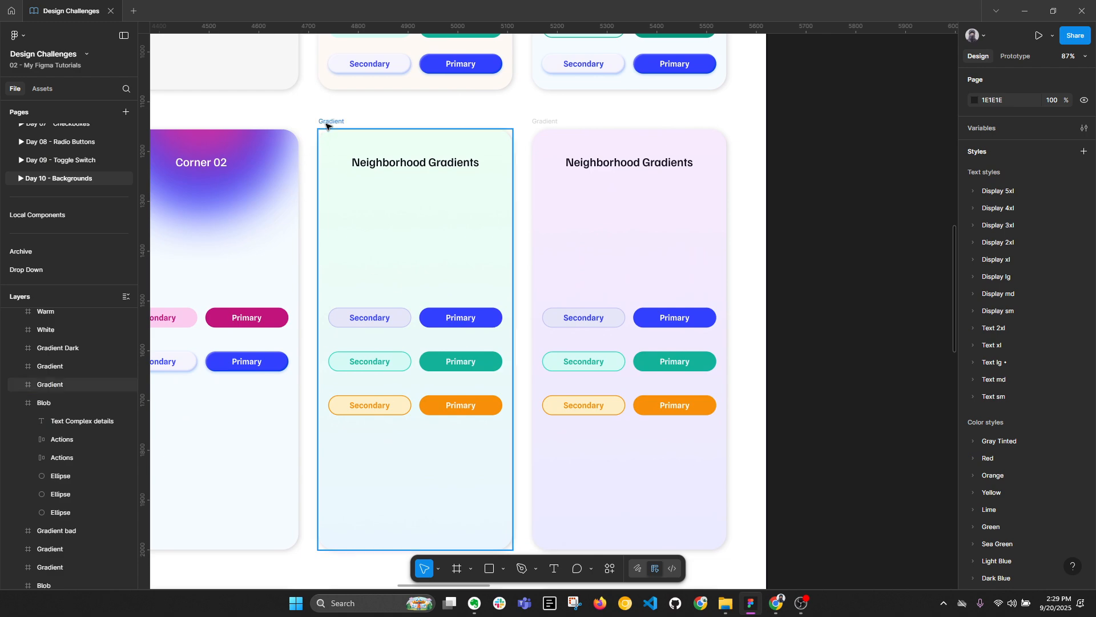
{"action": "scroll", "coordinate": [386, 152], "scroll_direction": "down", "scroll_amount": 1}
{"action": "key", "text": "alt+l"}
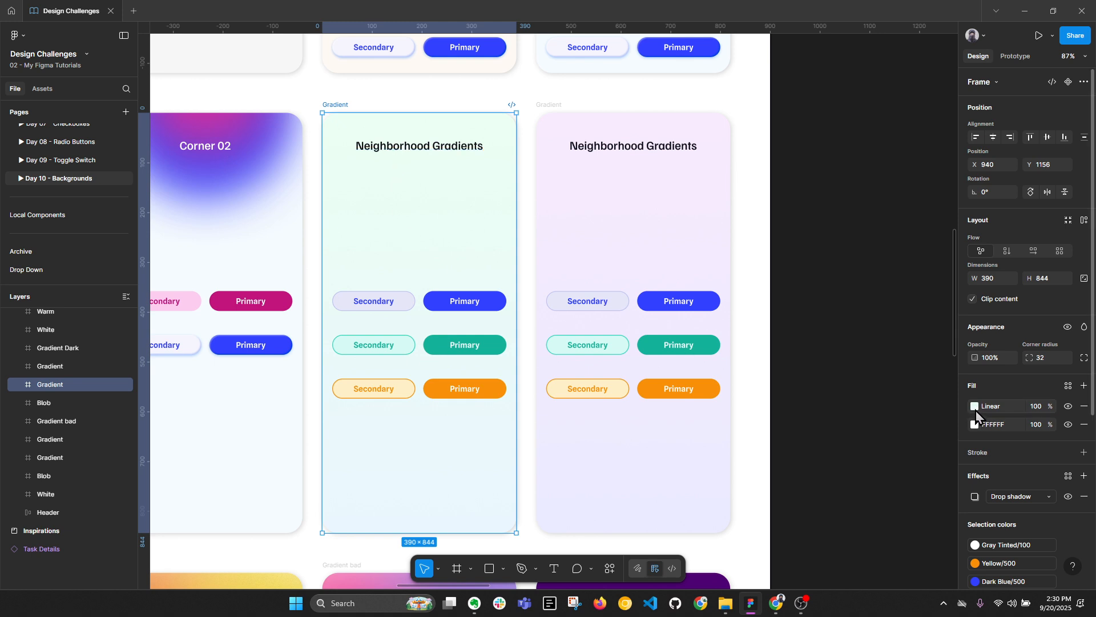
{"action": "left_click", "coordinate": [1068, 424]}
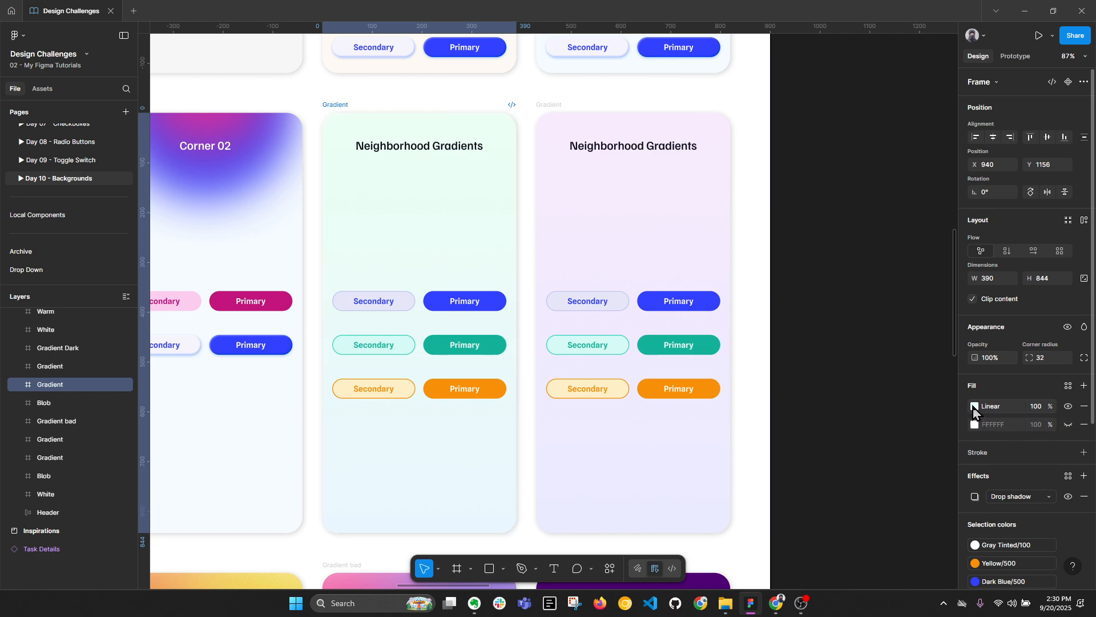
Saturate the linear gradient's stops, setting the 100% stop to the blue CCEAFF and making the 0% stop a slightly stronger green.
{"action": "left_click", "coordinate": [975, 407]}
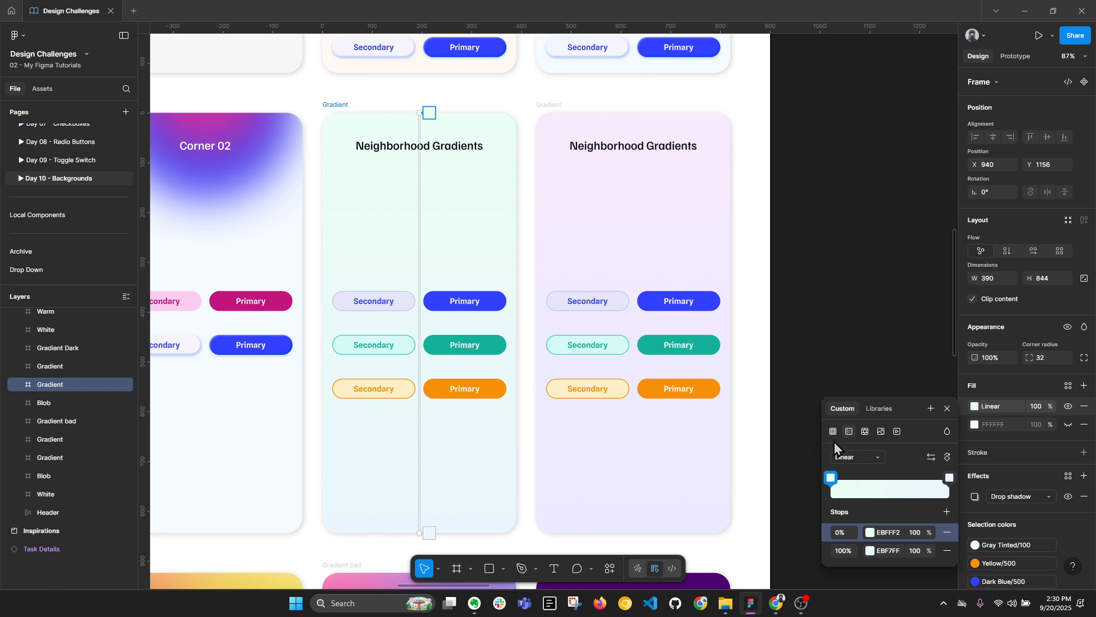
{"action": "left_click", "coordinate": [870, 550]}
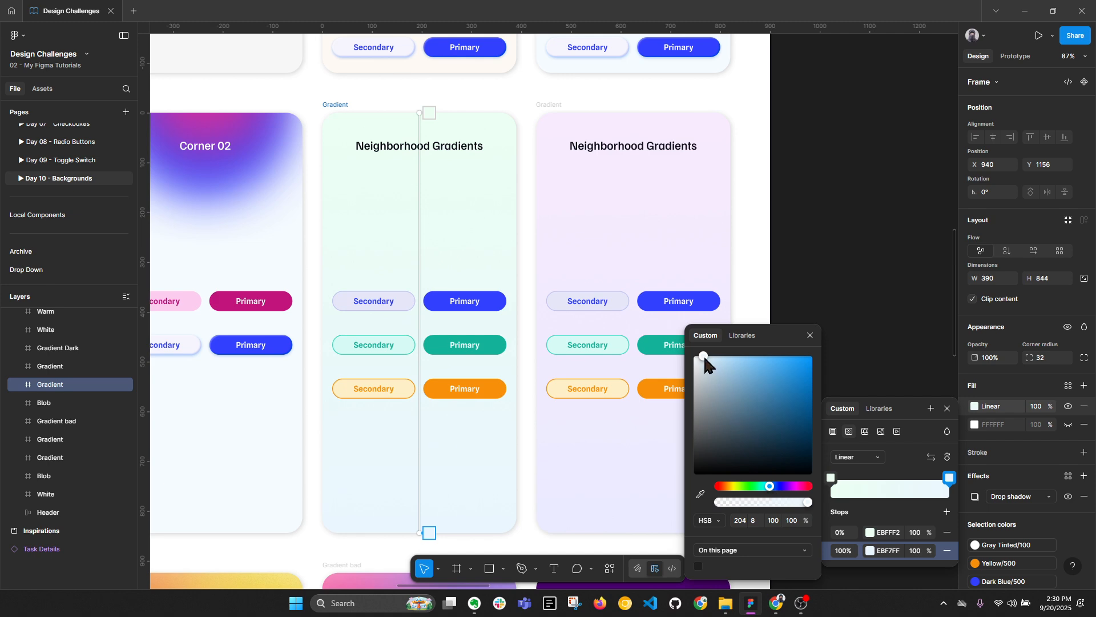
{"action": "left_click_drag", "start_coordinate": [704, 354], "coordinate": [718, 356]}
{"action": "left_click", "coordinate": [869, 534]}
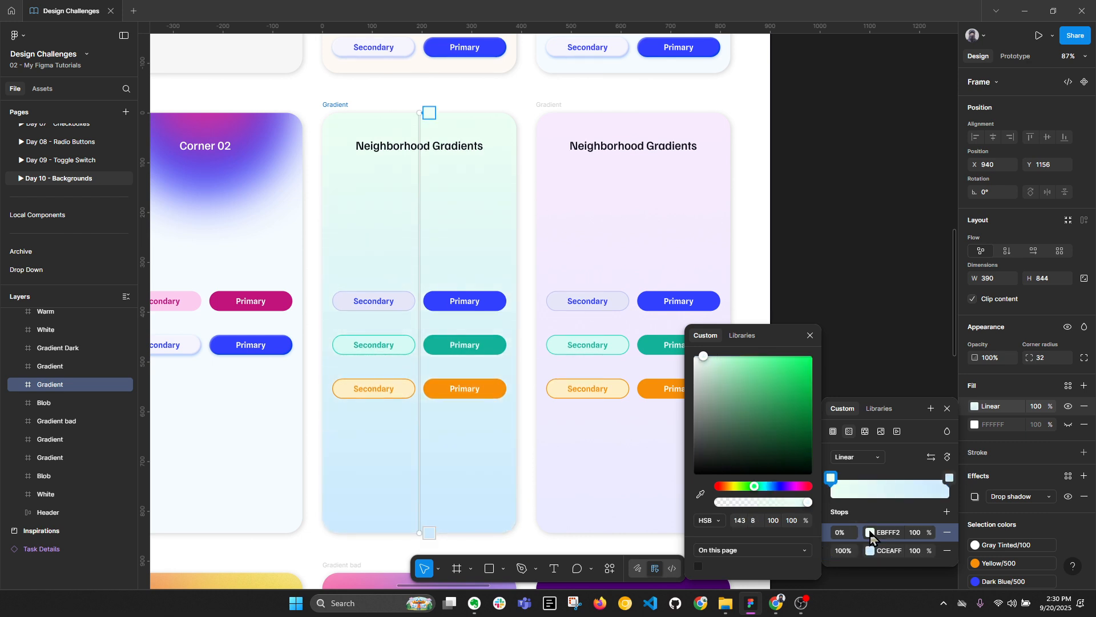
{"action": "left_click_drag", "start_coordinate": [702, 355], "coordinate": [709, 355]}
{"action": "left_click", "coordinate": [810, 336]}
{"action": "left_click", "coordinate": [857, 306]}
{"action": "left_click", "coordinate": [857, 306]}
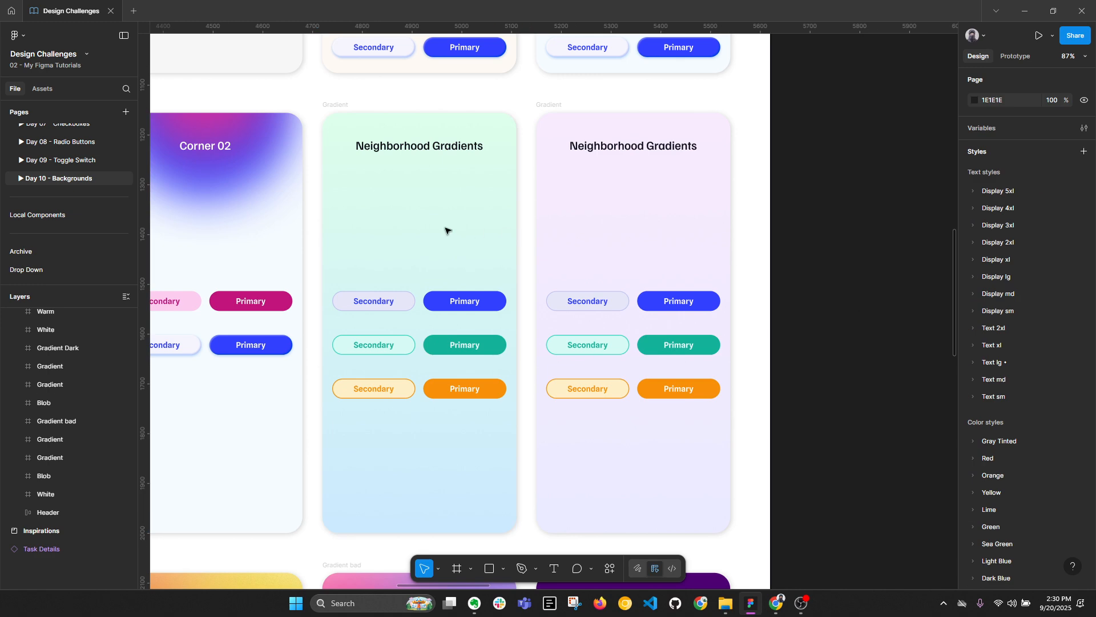
Duplicate the green Neighborhood Gradients frame onto the empty canvas beside the white board, and undo the trial stretch of the copy.
{"action": "left_click", "coordinate": [460, 213]}
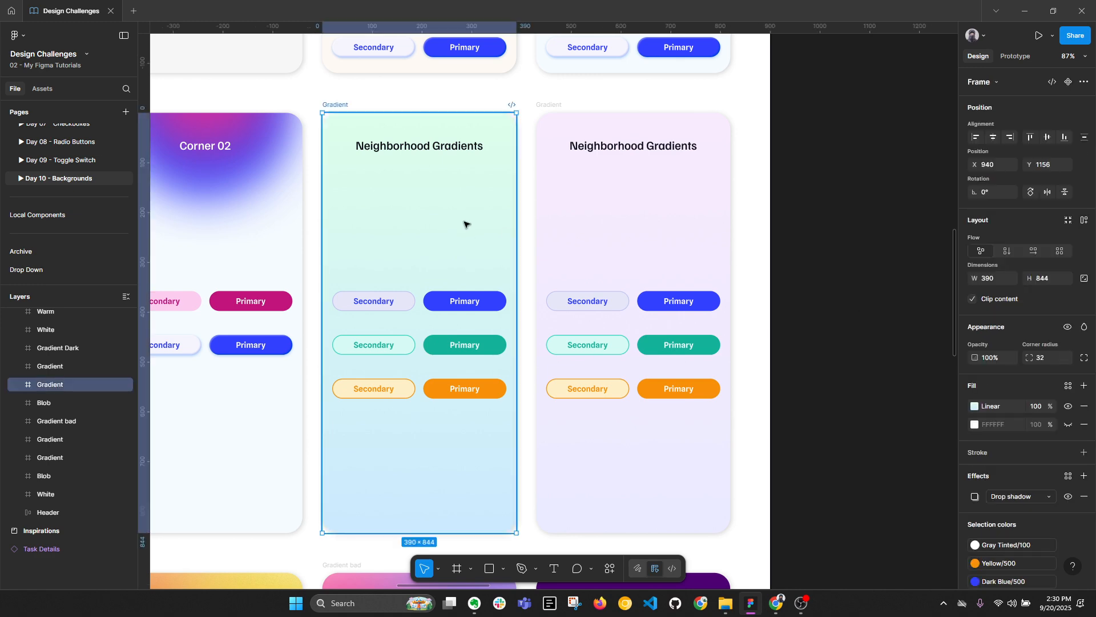
{"action": "scroll", "coordinate": [463, 222], "scroll_direction": "down", "scroll_amount": 2}
{"action": "scroll", "coordinate": [458, 220], "scroll_direction": "right", "scroll_amount": 3}
{"action": "left_click_drag", "start_coordinate": [385, 210], "coordinate": [819, 211]}
{"action": "scroll", "coordinate": [756, 384], "scroll_direction": "down", "scroll_amount": 2}
{"action": "scroll", "coordinate": [756, 385], "scroll_direction": "right", "scroll_amount": 2}
{"action": "left_click_drag", "start_coordinate": [743, 398], "coordinate": [752, 553]}
{"action": "key", "text": "ctrl+z"}
{"action": "left_click_drag", "start_coordinate": [849, 188], "coordinate": [709, 257]}
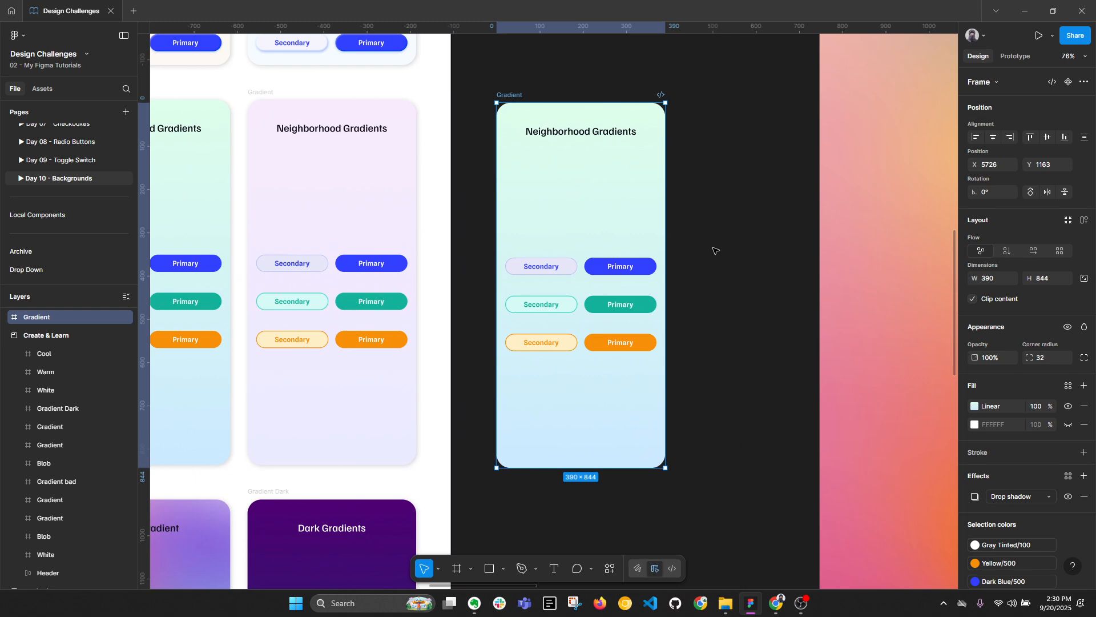
Draw a rectangle about 318 wide beside the copied frame, aligned to the frame's upper edge and 844 high.
{"action": "left_click", "coordinate": [711, 253]}
{"action": "key", "text": "r"}
{"action": "left_click_drag", "start_coordinate": [690, 103], "coordinate": [821, 493]}
{"action": "mouse_move", "coordinate": [775, 440]}
{"action": "left_mouse_down"}
{"action": "mouse_move", "coordinate": [758, 430]}
{"action": "mouse_move", "coordinate": [759, 450]}
{"action": "left_mouse_up"}
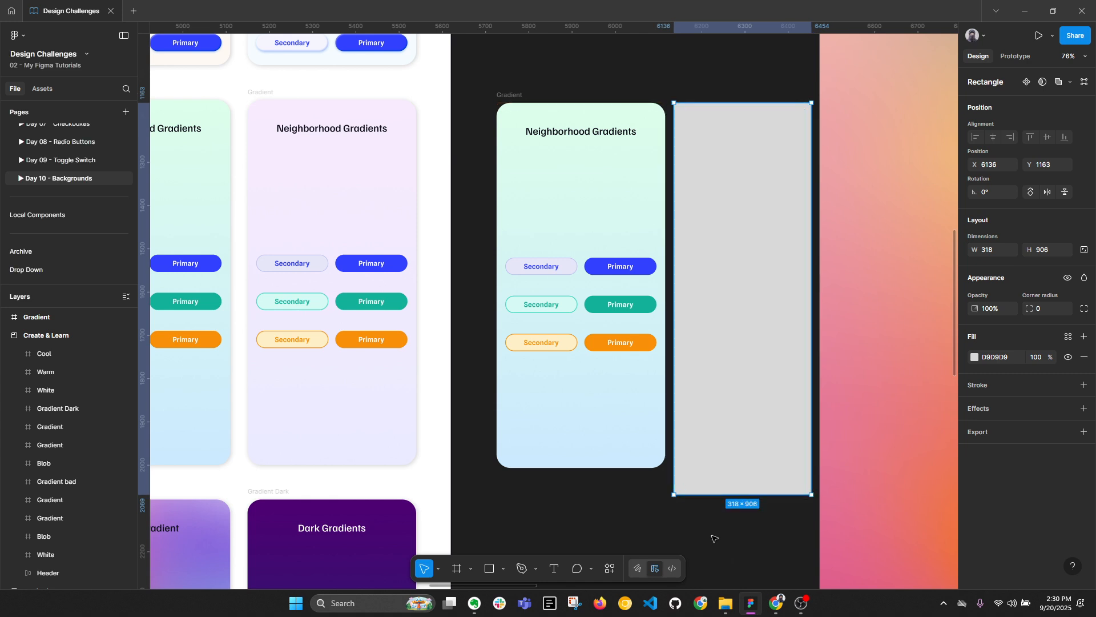
{"action": "left_click_drag", "start_coordinate": [714, 494], "coordinate": [708, 467]}
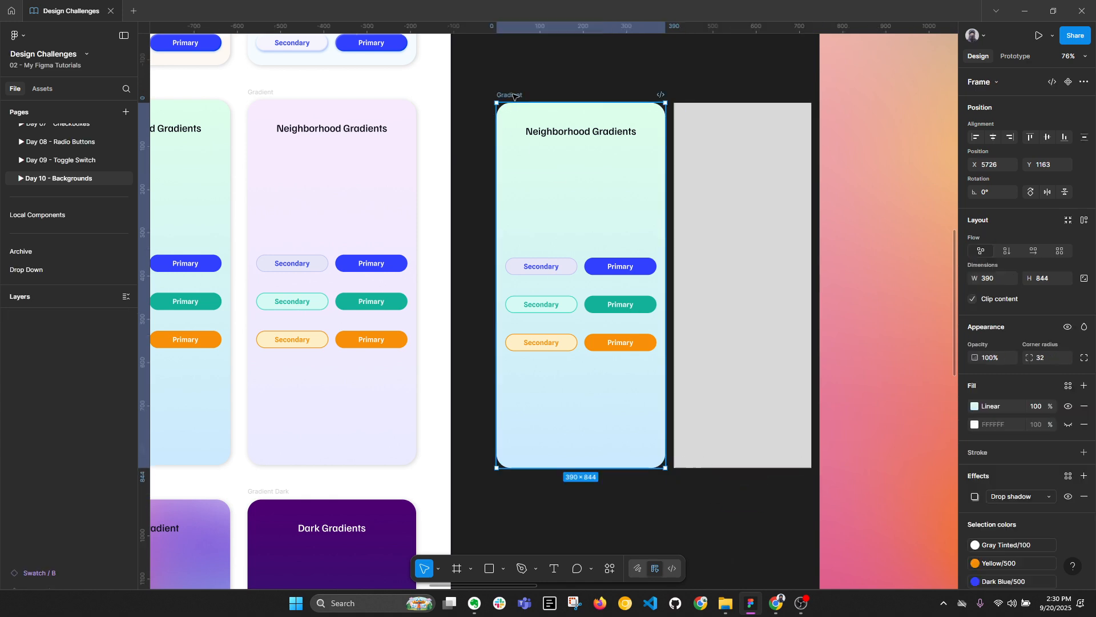
Copy the properties of the copied Gradient frame and apply them to the gray rectangle.
{"action": "right_click", "coordinate": [515, 96]}
{"action": "mouse_move", "coordinate": [548, 144]}
{"action": "left_click", "coordinate": [652, 209]}
{"action": "left_click", "coordinate": [708, 143]}
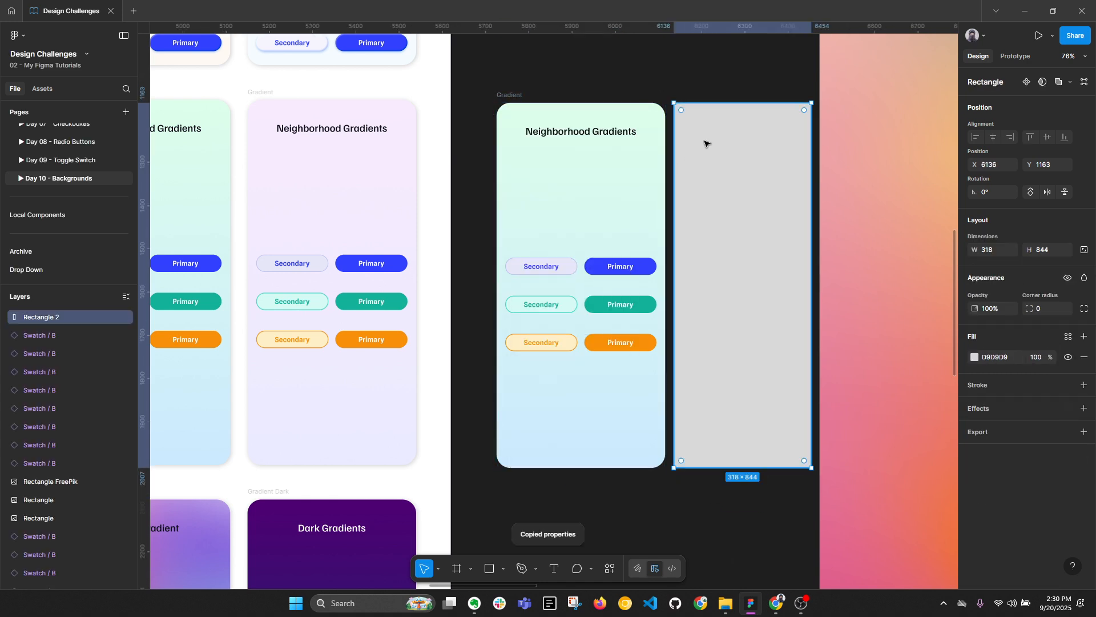
{"action": "right_click", "coordinate": [708, 143]}
{"action": "mouse_move", "coordinate": [766, 192]}
{"action": "left_click", "coordinate": [859, 255]}
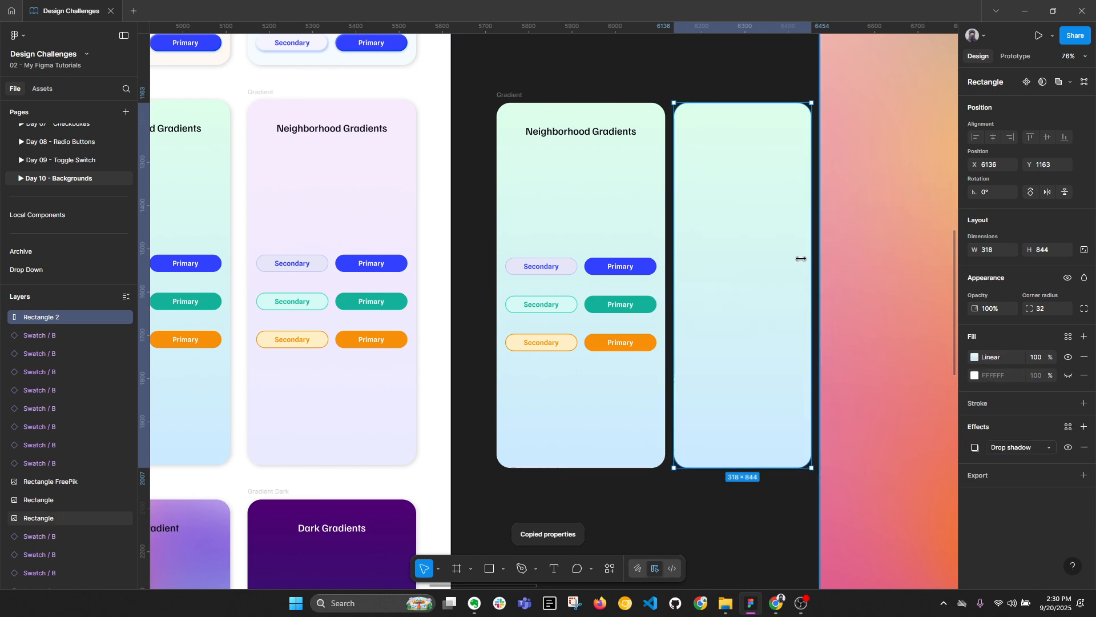
Move the rectangle inside the copied Gradient frame at X 0, Y 0, and widen it to 390.
{"action": "key", "text": "Delete"}
{"action": "left_click", "coordinate": [510, 100]}
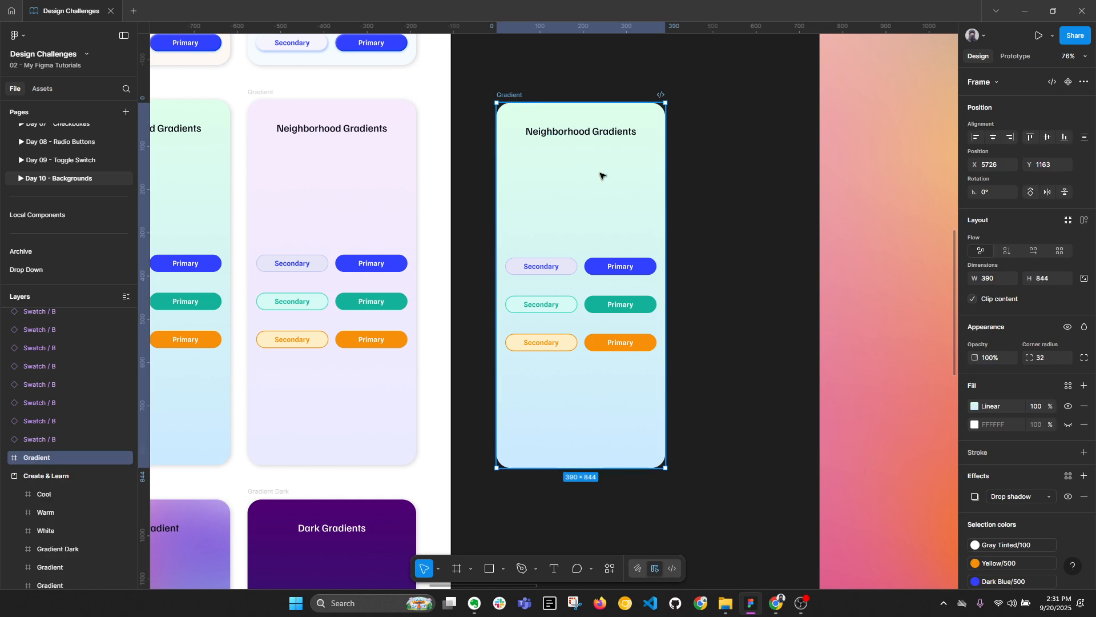
{"action": "key", "text": "ctrl+v"}
{"action": "left_click", "coordinate": [978, 138]}
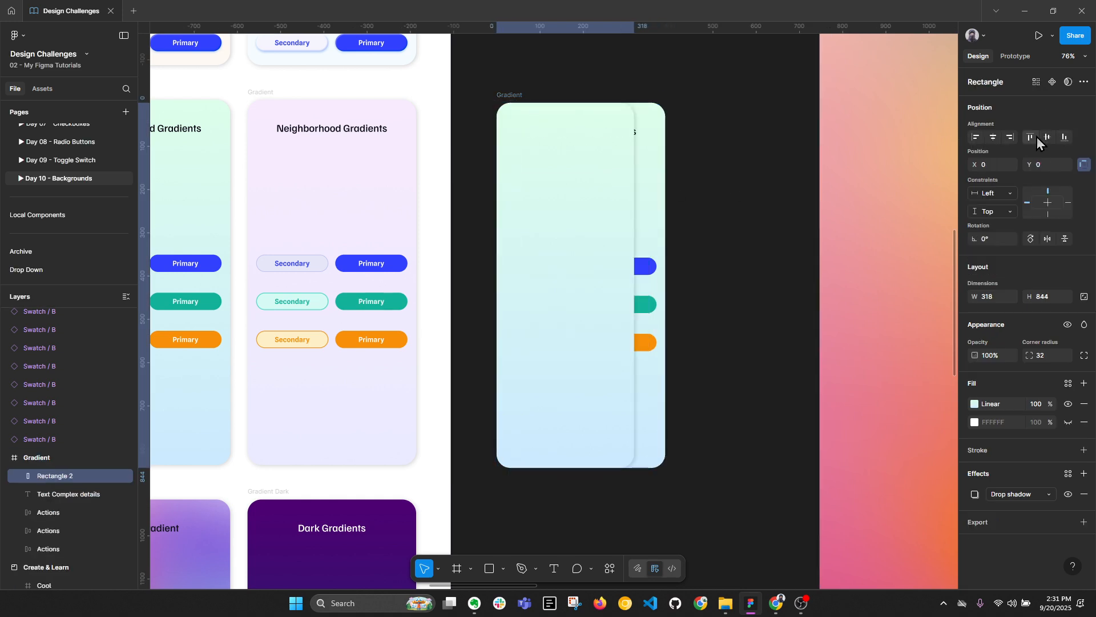
{"action": "left_click_drag", "start_coordinate": [635, 224], "coordinate": [664, 226]}
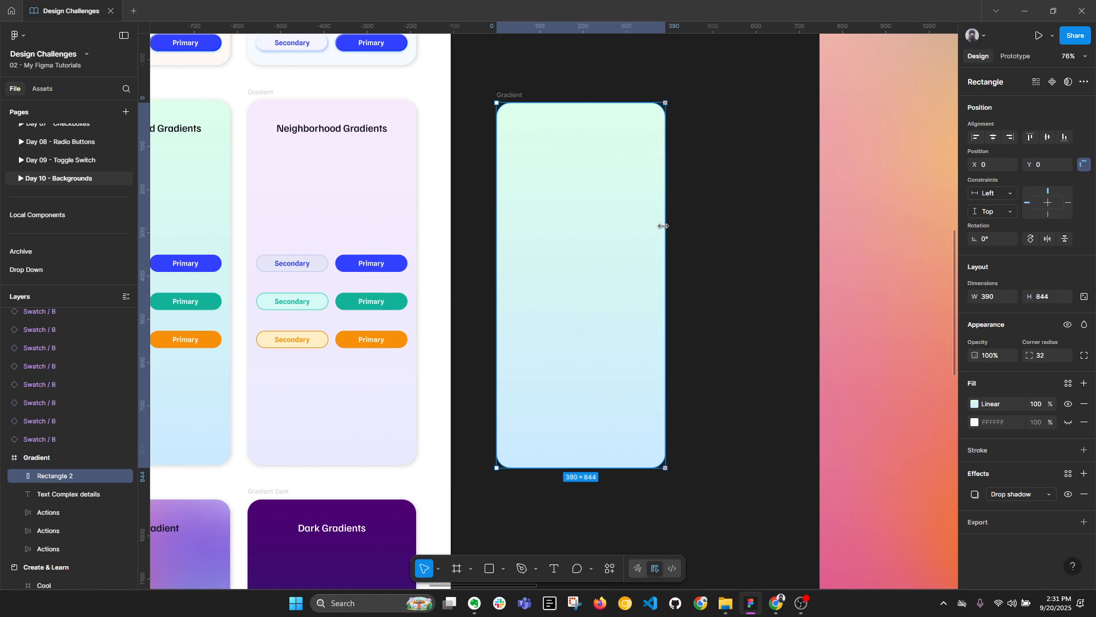
Remove the rectangle's drop shadow and place it behind the frame's other content as a layer named Background.
{"action": "left_click", "coordinate": [1084, 494]}
{"action": "key", "text": "ctrl+shift+bracketleft"}
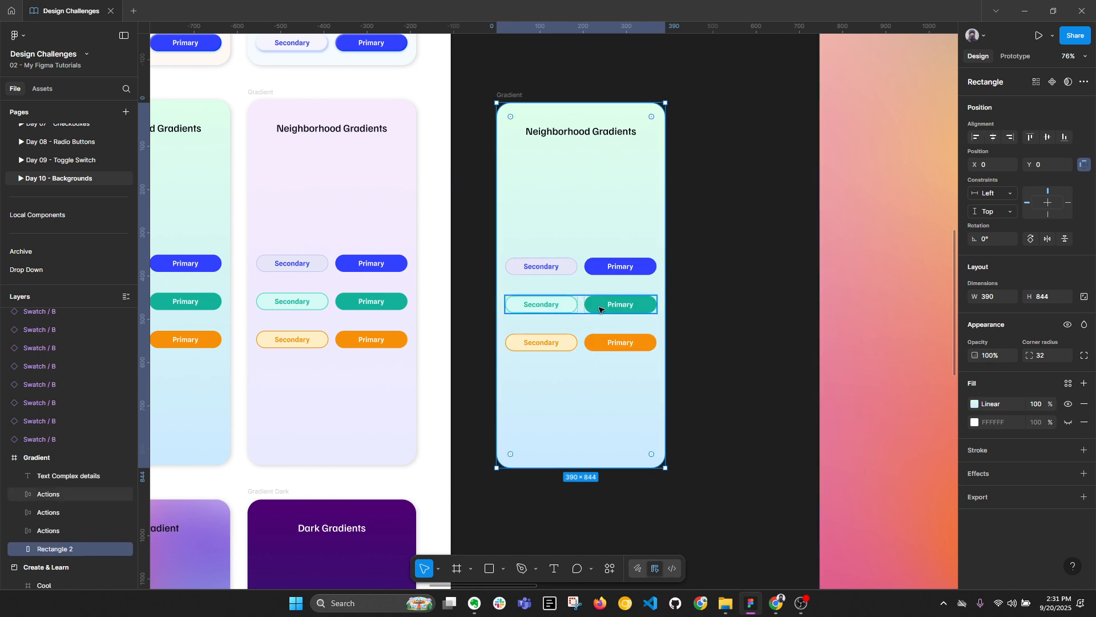
{"action": "double_click", "coordinate": [74, 553]}
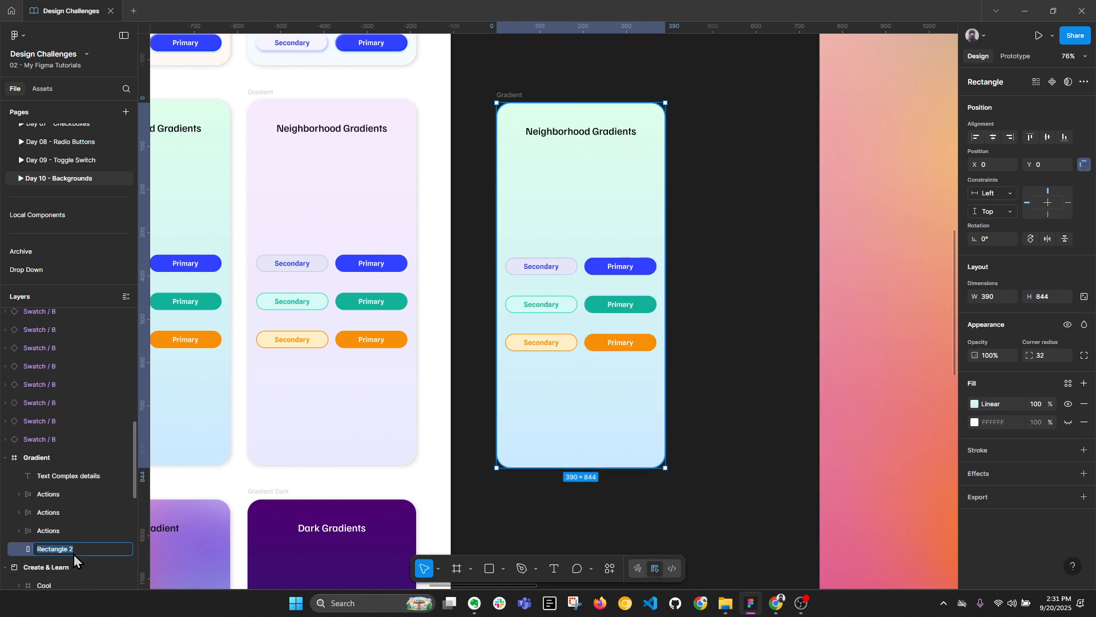
{"action": "type", "text": "Background"}
{"action": "key", "text": "Return"}
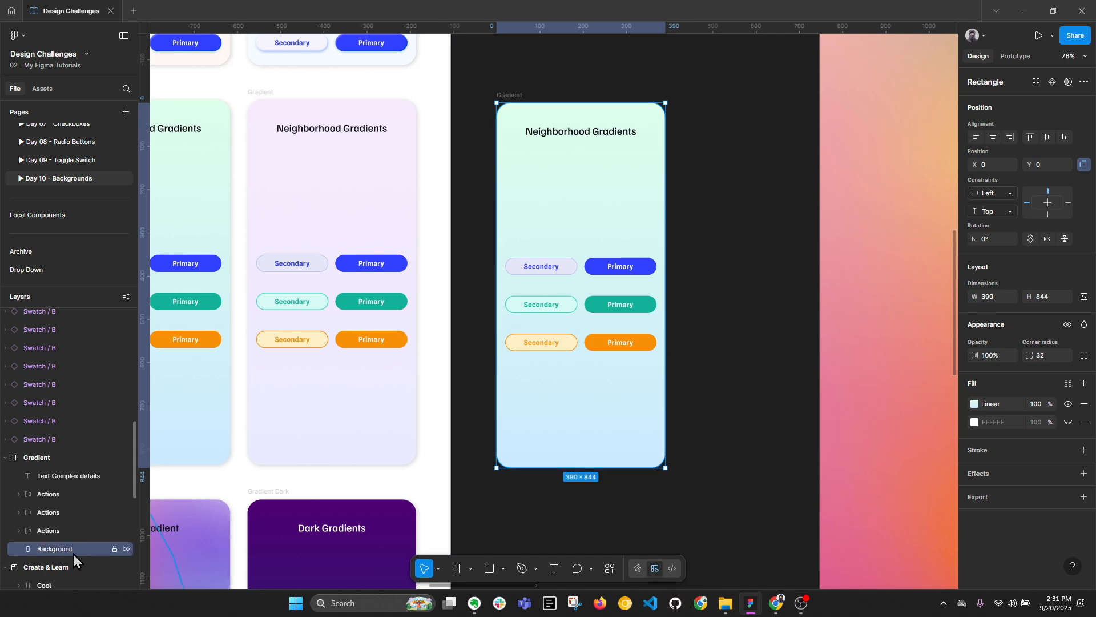
Try extending the copied Gradient frame to a height of 1016 over a plain white fill, and undo the changes.
{"action": "left_click", "coordinate": [518, 96]}
{"action": "left_click_drag", "start_coordinate": [573, 467], "coordinate": [567, 543]}
{"action": "left_click", "coordinate": [1068, 425]}
{"action": "left_click", "coordinate": [1068, 406]}
{"action": "scroll", "coordinate": [607, 419], "scroll_direction": "down", "scroll_amount": 1}
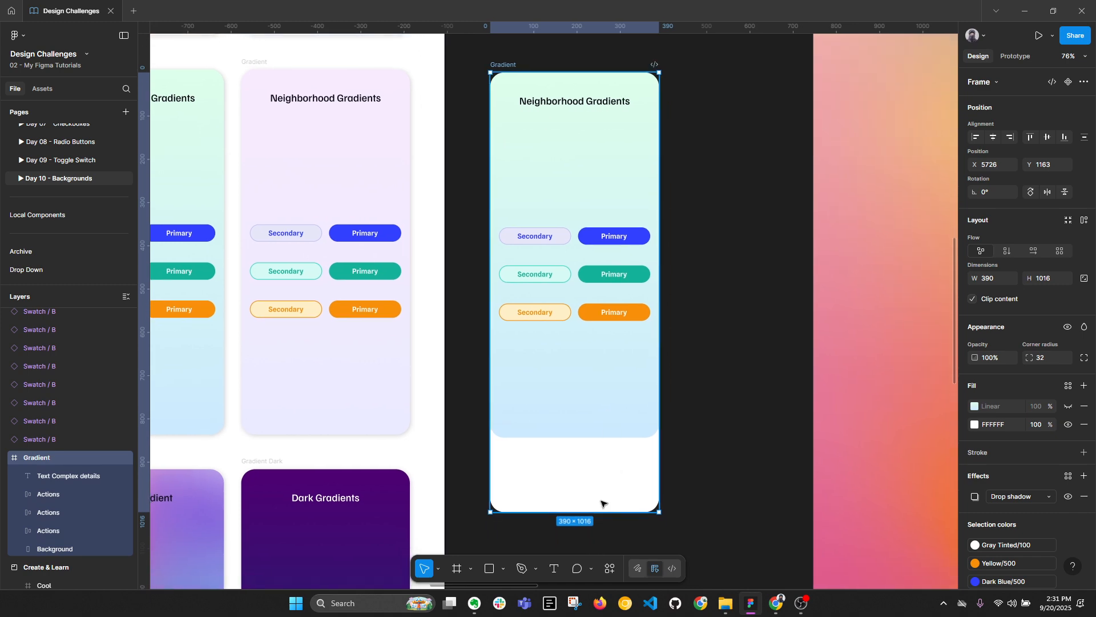
{"action": "left_click", "coordinate": [579, 381]}
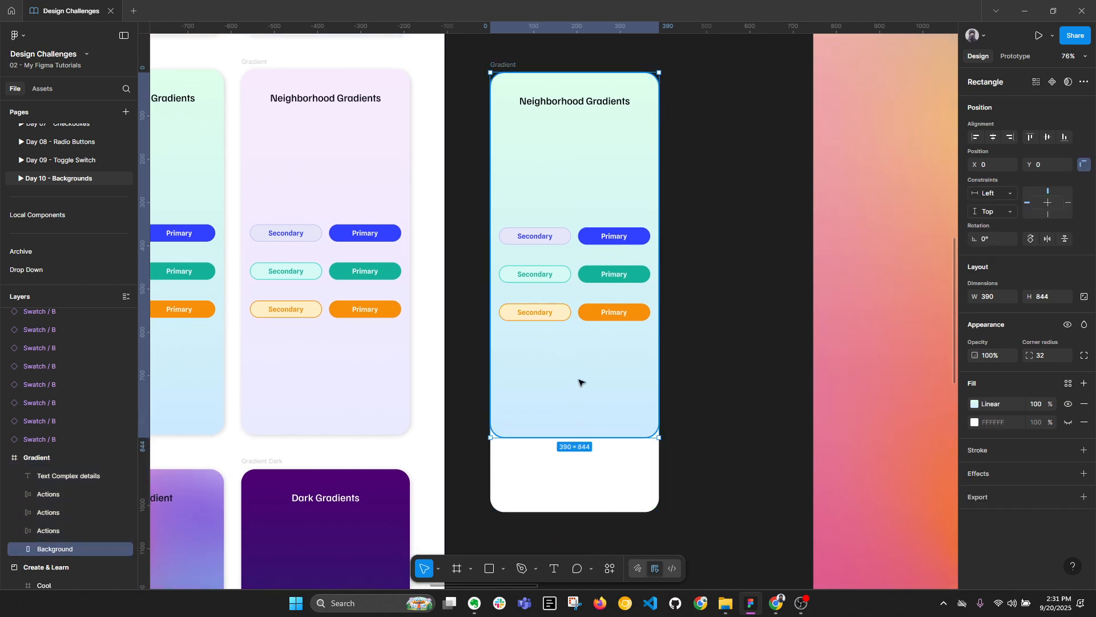
{"action": "scroll", "coordinate": [579, 381], "scroll_direction": "down", "scroll_amount": 1}
{"action": "left_click", "coordinate": [590, 489]}
{"action": "key", "text": "ctrl+z"}
{"action": "key", "text": "ctrl+z"}
{"action": "key", "text": "ctrl+z"}
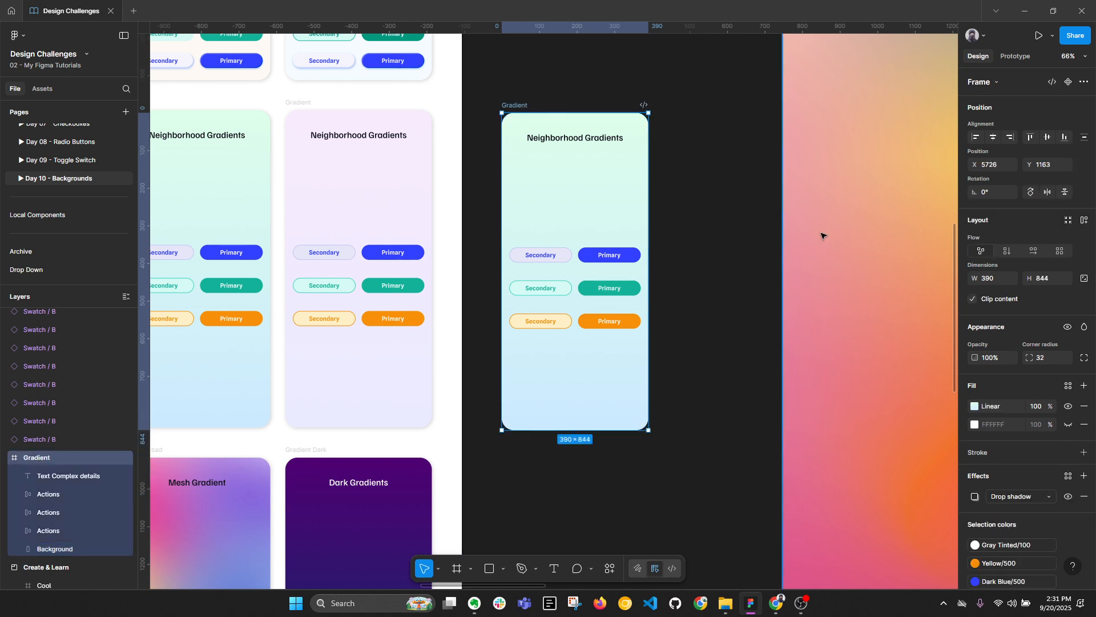
Add a prototype flow starting point to the copied Gradient frame, and undo the trial height extension.
{"action": "left_click", "coordinate": [1015, 56]}
{"action": "left_click", "coordinate": [1085, 80]}
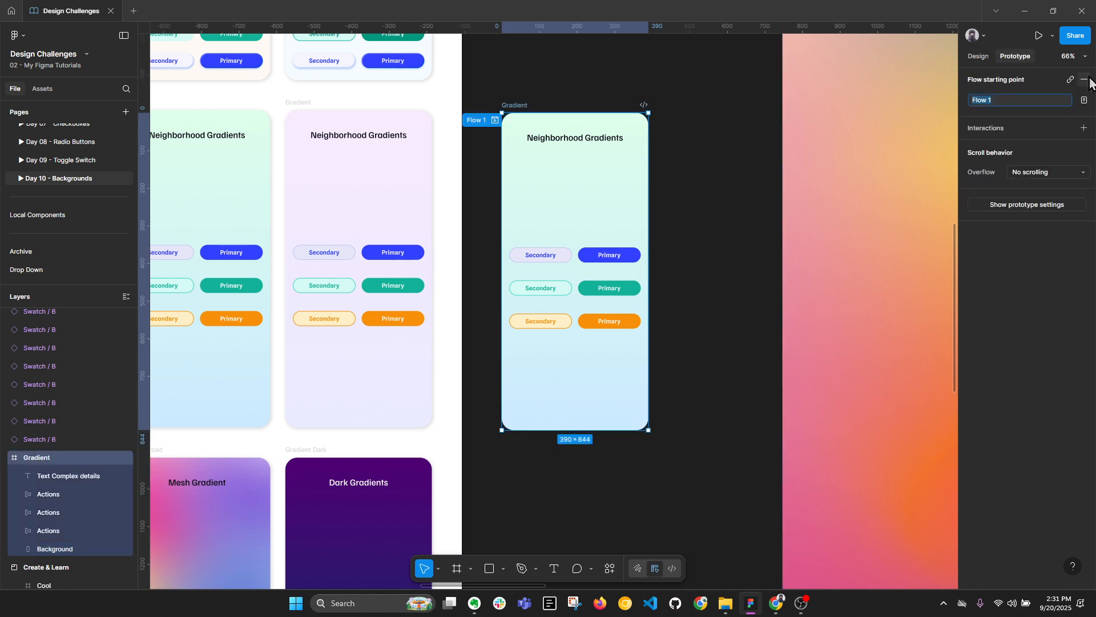
{"action": "left_click", "coordinate": [519, 107]}
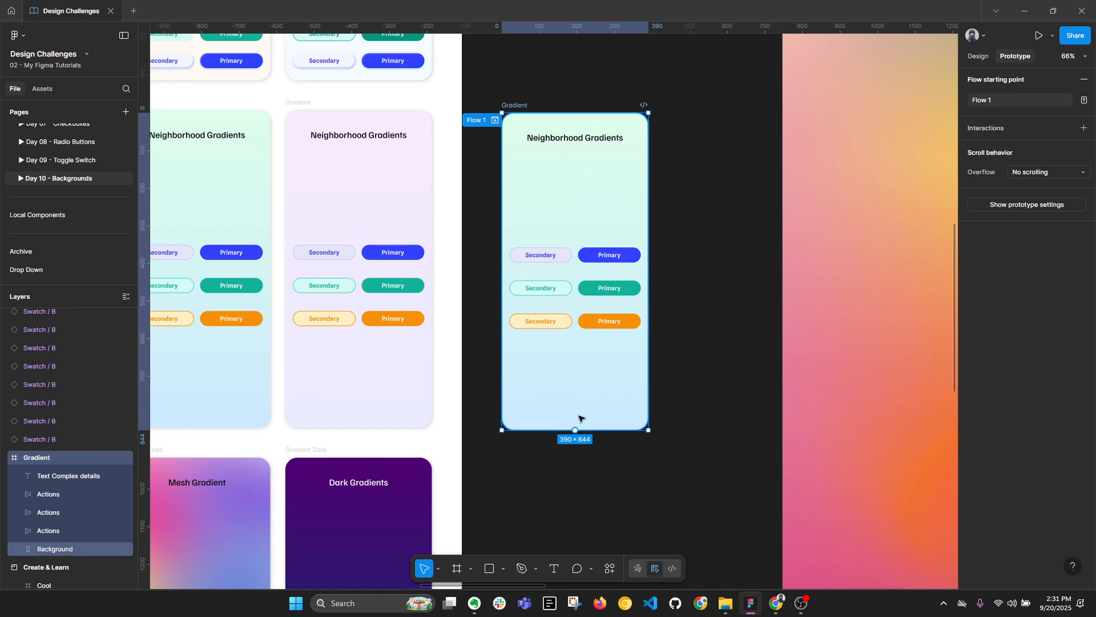
{"action": "left_click_drag", "start_coordinate": [543, 429], "coordinate": [548, 515]}
{"action": "key", "text": "ctrl+z"}
{"action": "left_click", "coordinate": [978, 56]}
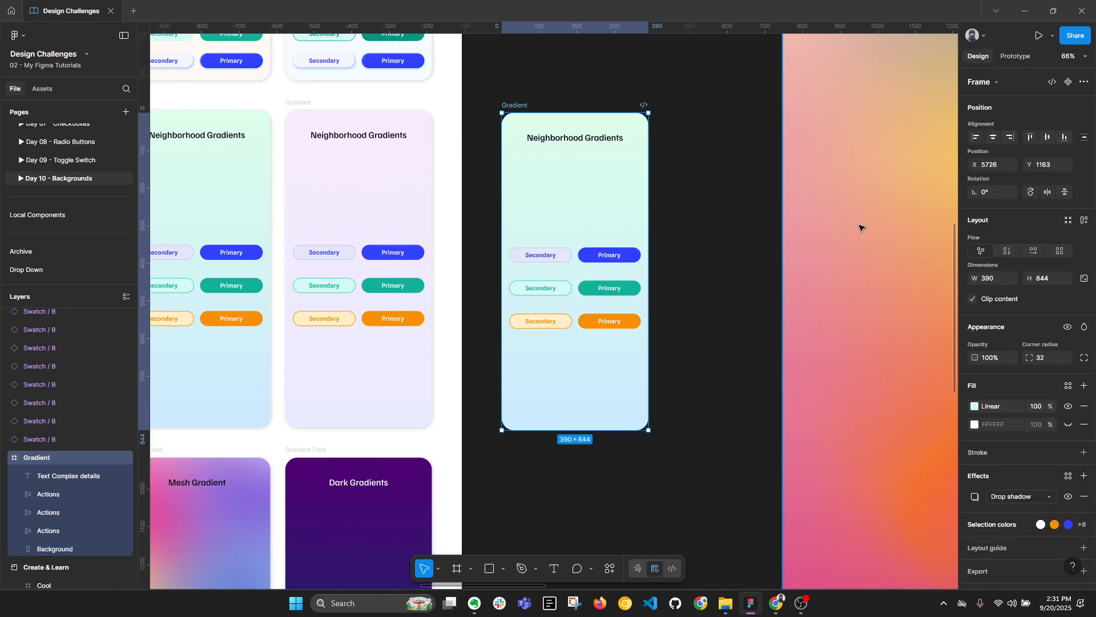
Extend the copied Gradient frame to a height of 1072, and swap its visible fill from the linear gradient to FFFFFF.
{"action": "left_click_drag", "start_coordinate": [566, 430], "coordinate": [567, 516]}
{"action": "left_click", "coordinate": [1068, 424]}
{"action": "left_click", "coordinate": [1068, 406]}
{"action": "left_click", "coordinate": [741, 413]}
Set the scroll position of the Background rectangle to Fixed (stay in place) in its prototype settings.
{"action": "left_click", "coordinate": [606, 393]}
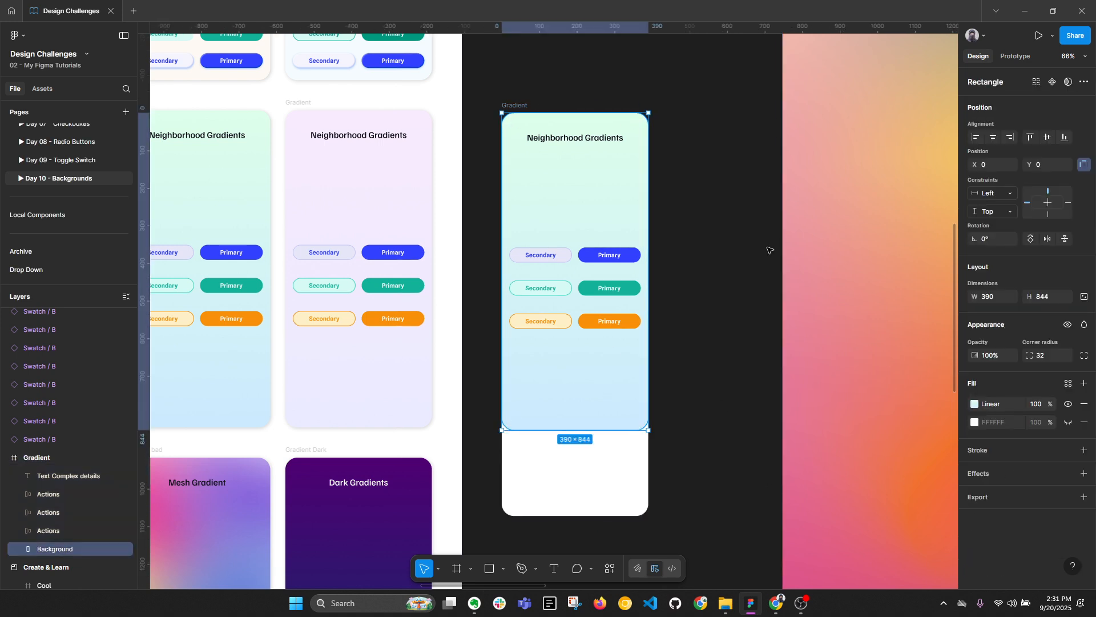
{"action": "left_click", "coordinate": [1015, 56]}
{"action": "left_click", "coordinate": [1054, 123]}
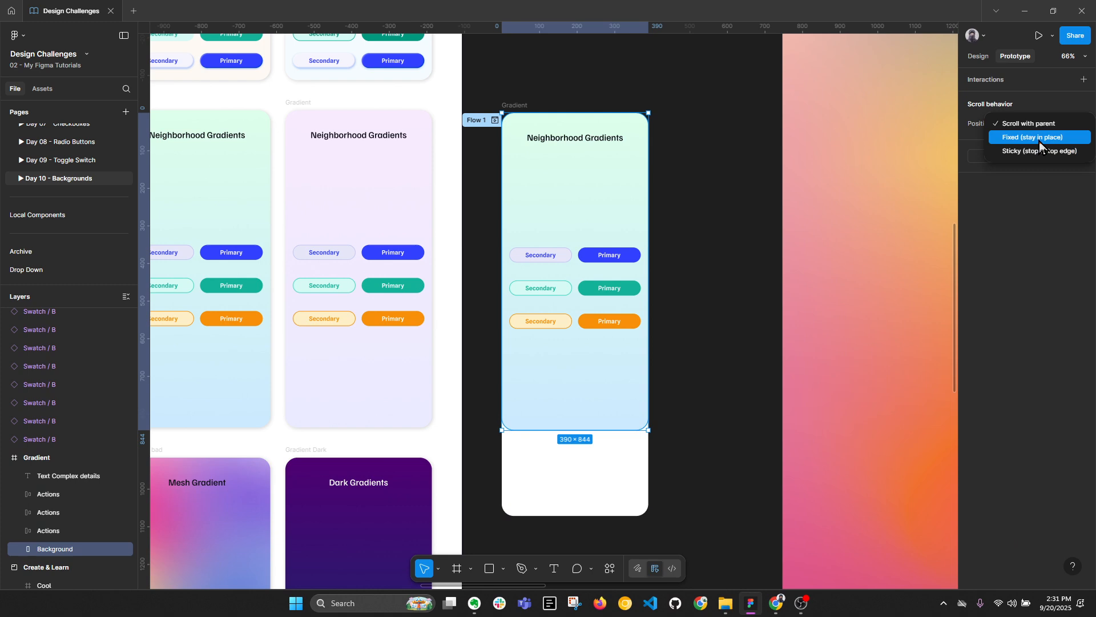
{"action": "left_click", "coordinate": [1039, 140]}
{"action": "left_click", "coordinate": [978, 56]}
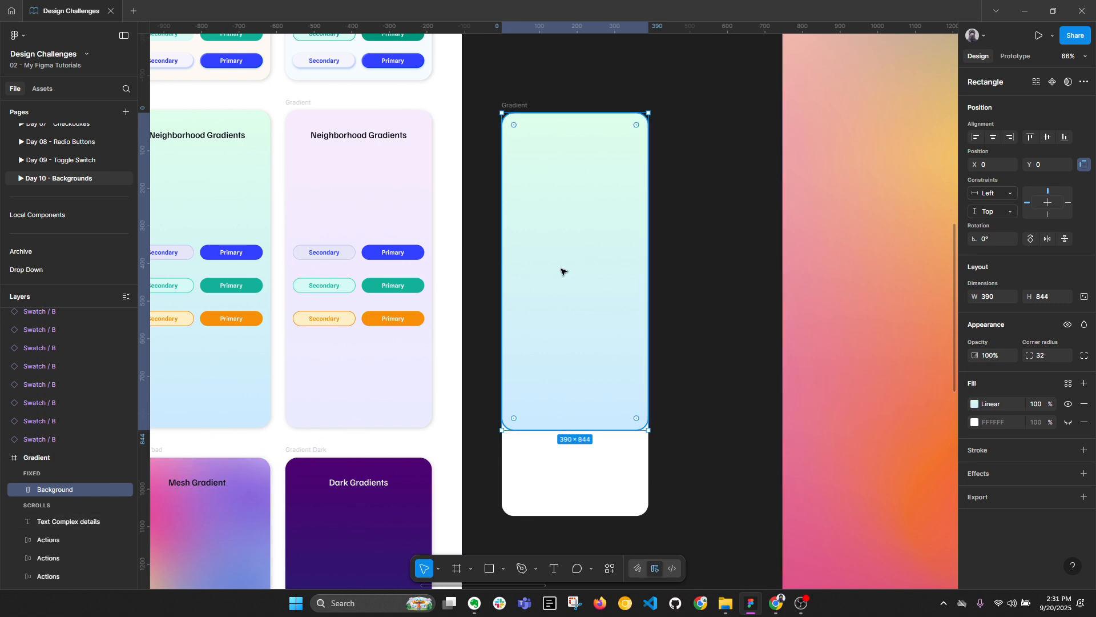
Move the title text and the three Actions rows into the frame's fixed group, above the Background layer.
{"action": "left_click", "coordinate": [68, 521]}
{"action": "scroll", "coordinate": [69, 519], "scroll_direction": "down", "scroll_amount": 2}
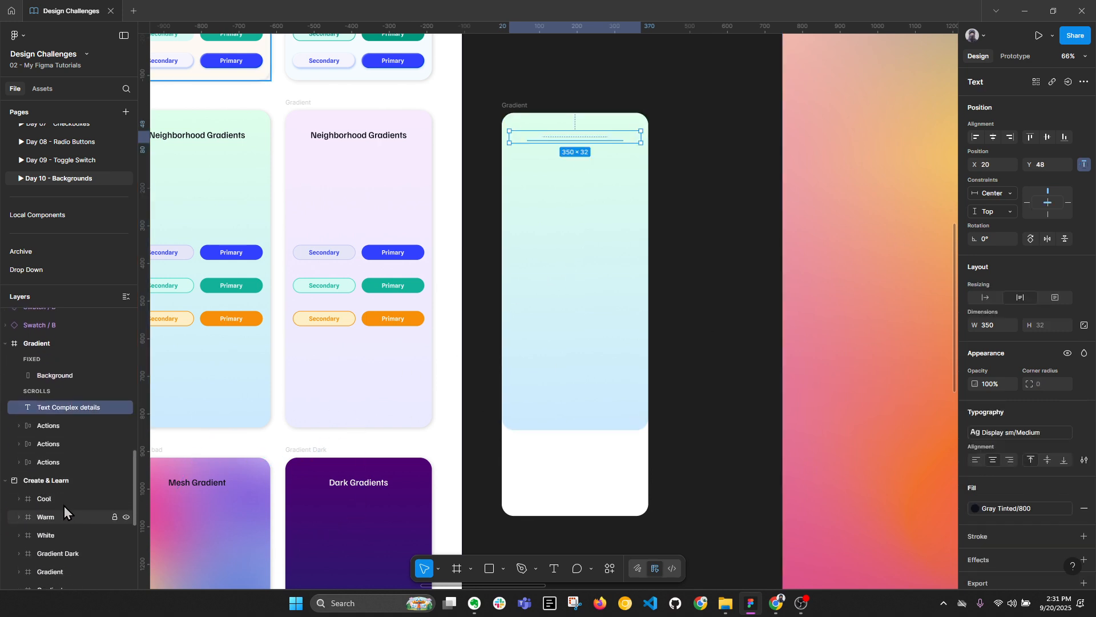
{"action": "left_click", "coordinate": [60, 461], "text": "shift"}
{"action": "left_click_drag", "start_coordinate": [59, 462], "coordinate": [57, 368]}
{"action": "key", "text": "Escape"}
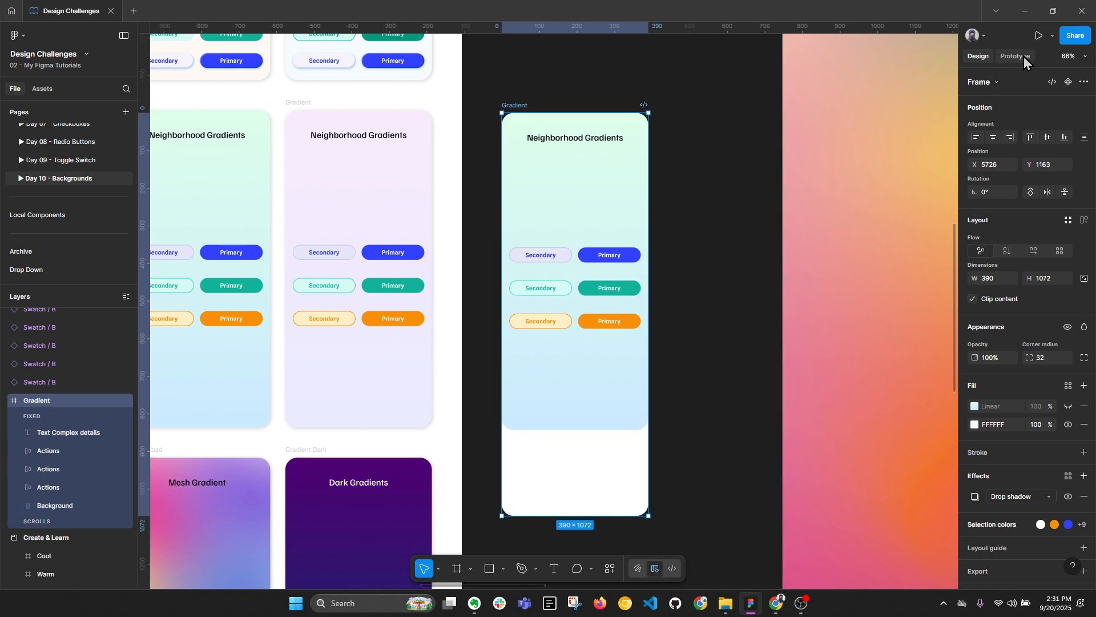
Preview the copied frame's prototype, and return to the design file to review the Background rectangle and its frame.
{"action": "left_click", "coordinate": [1038, 35]}
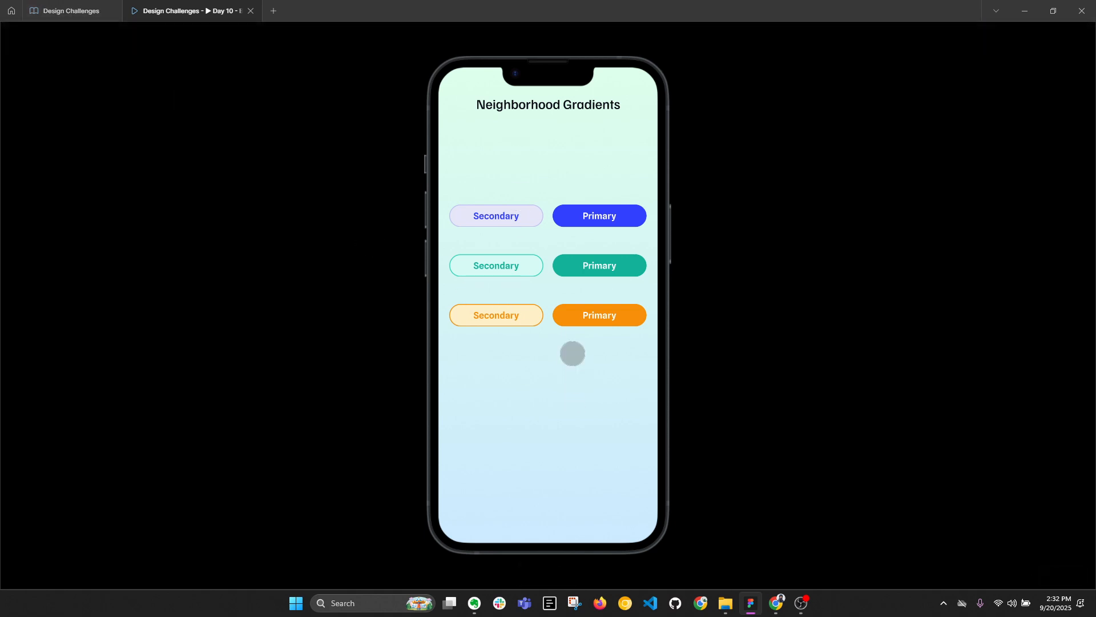
{"action": "left_click", "coordinate": [93, 16]}
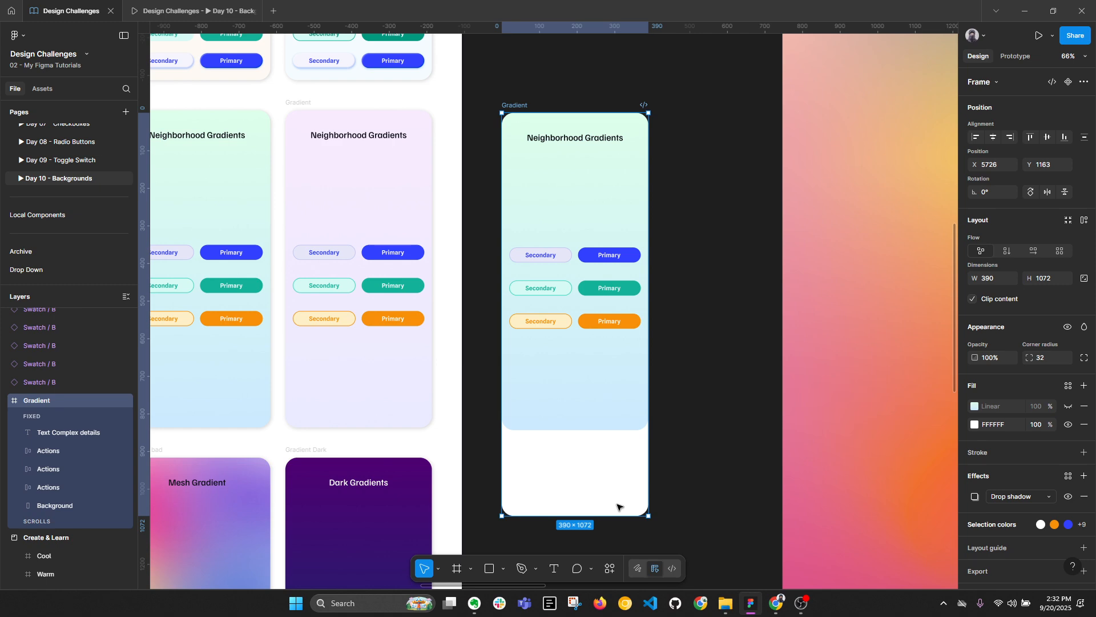
{"action": "left_click", "coordinate": [583, 404]}
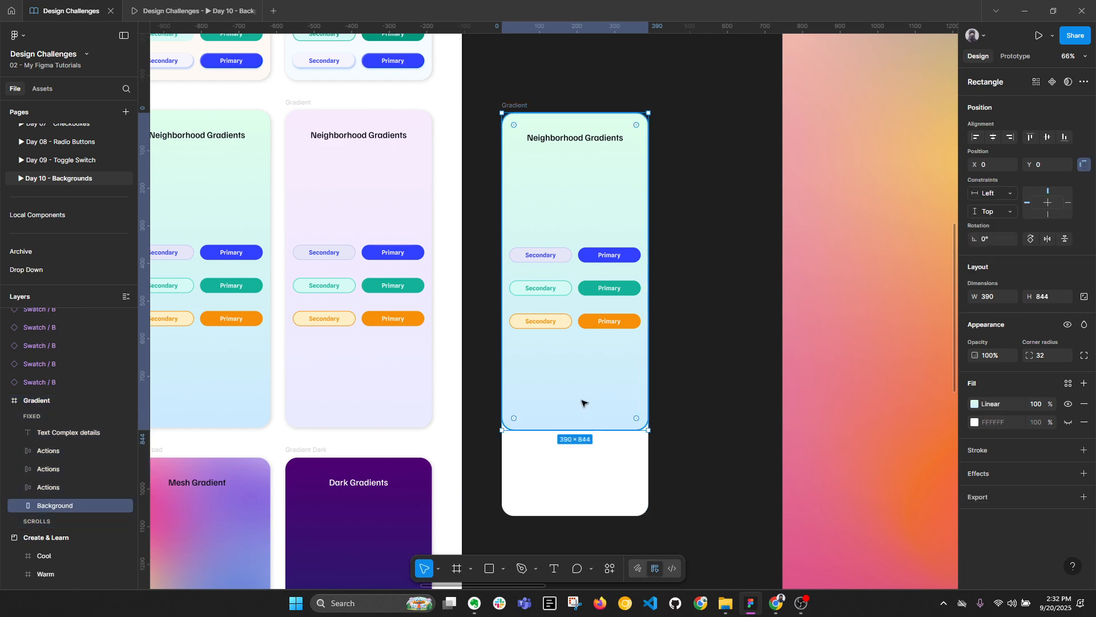
{"action": "left_click", "coordinate": [522, 105]}
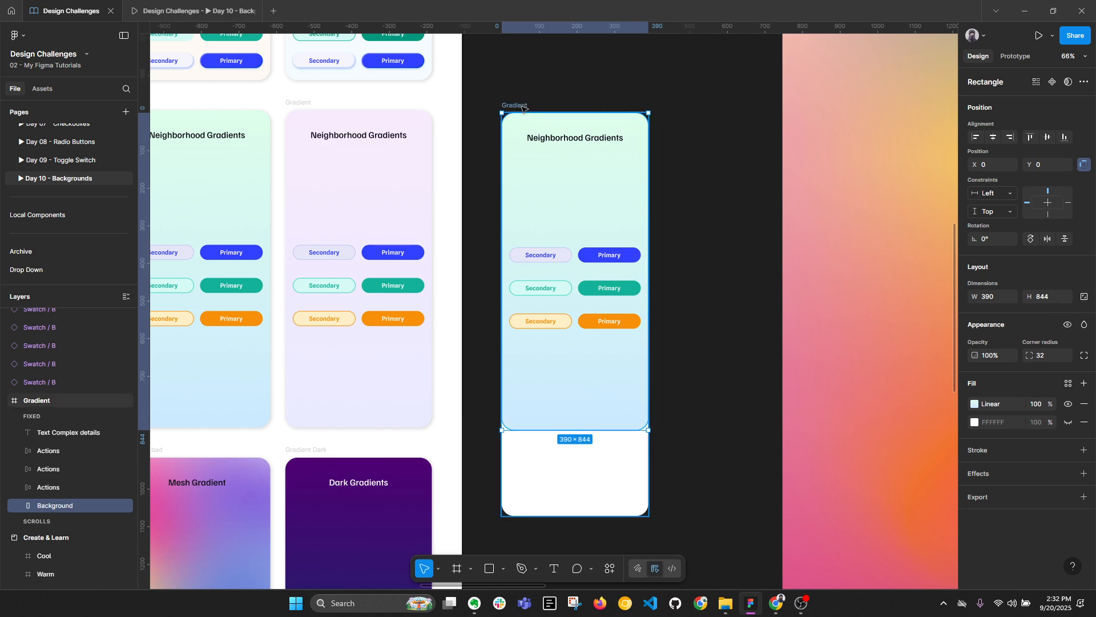
Delete the copied Gradient frame with its fixed Background layer from the dark canvas.
{"action": "key", "text": "Delete"}
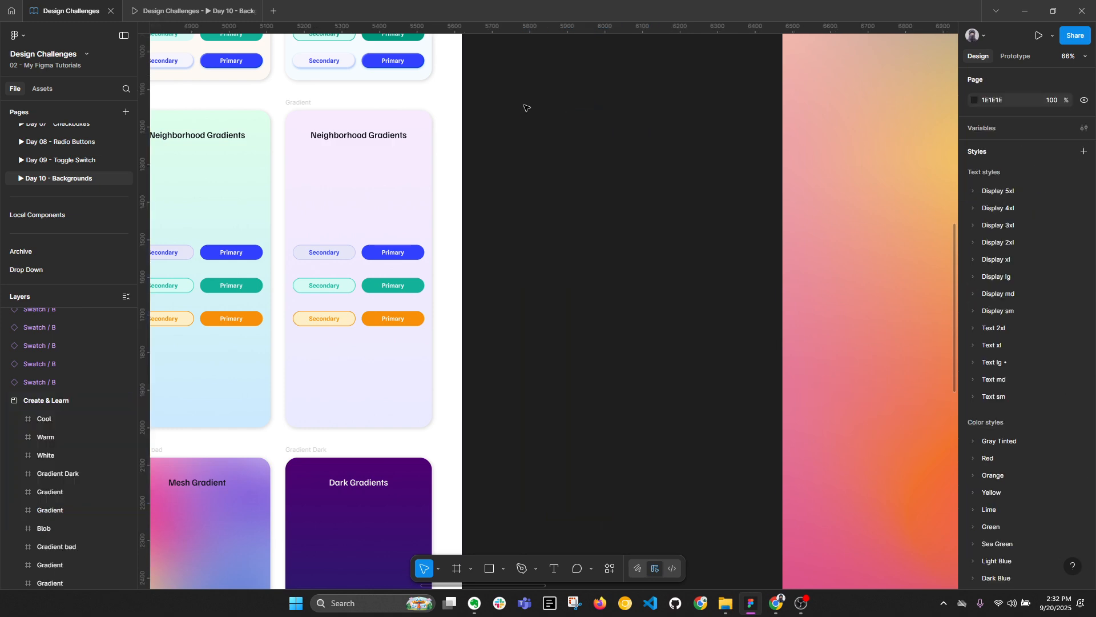
{"action": "scroll", "coordinate": [546, 137], "scroll_direction": "down", "scroll_amount": 1}
{"action": "left_click_drag", "start_coordinate": [580, 166], "coordinate": [841, 200]}
{"action": "scroll", "coordinate": [588, 174], "scroll_direction": "up", "scroll_amount": 3}
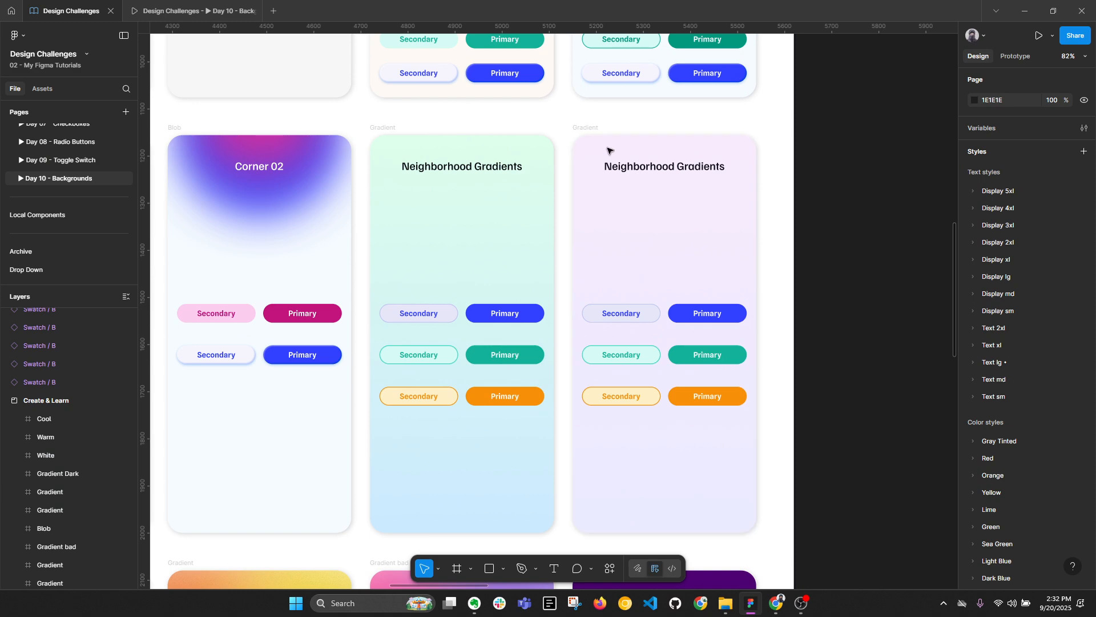
{"action": "left_click_drag", "start_coordinate": [635, 166], "coordinate": [604, 149]}
Examine the gradient stop colors of the green and purple Neighborhood Gradients frames.
{"action": "left_click", "coordinate": [357, 111]}
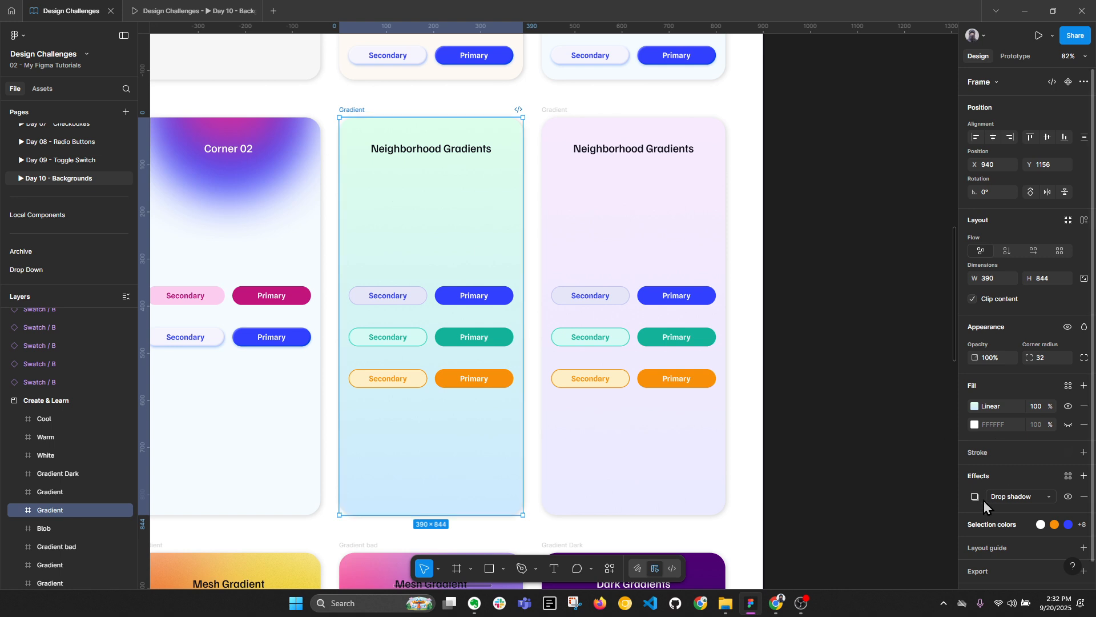
{"action": "left_click", "coordinate": [974, 407]}
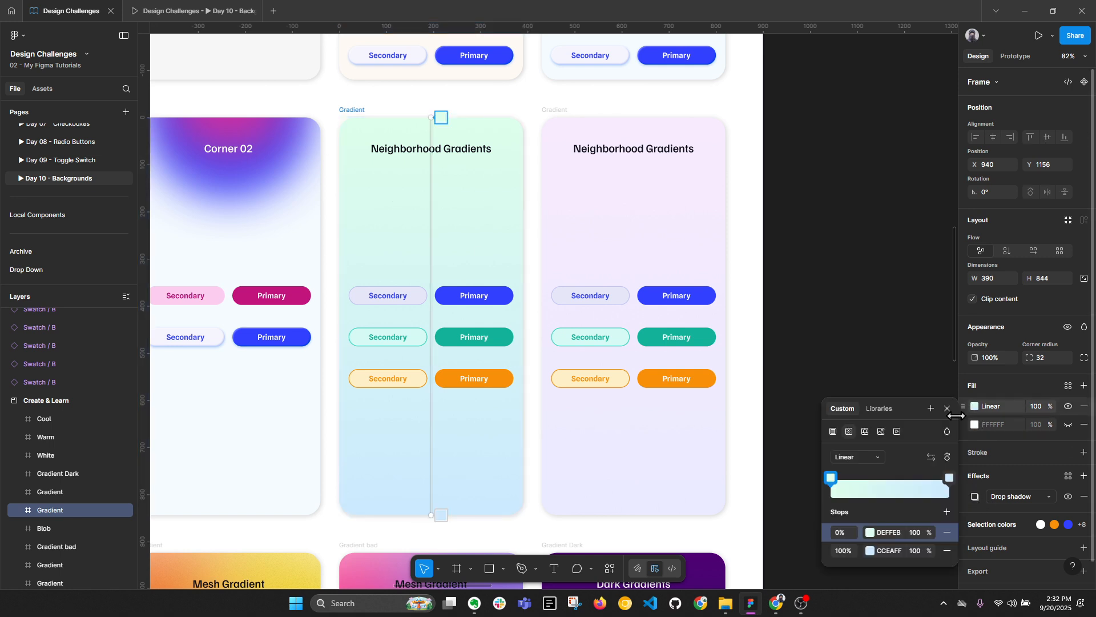
{"action": "left_click", "coordinate": [870, 532]}
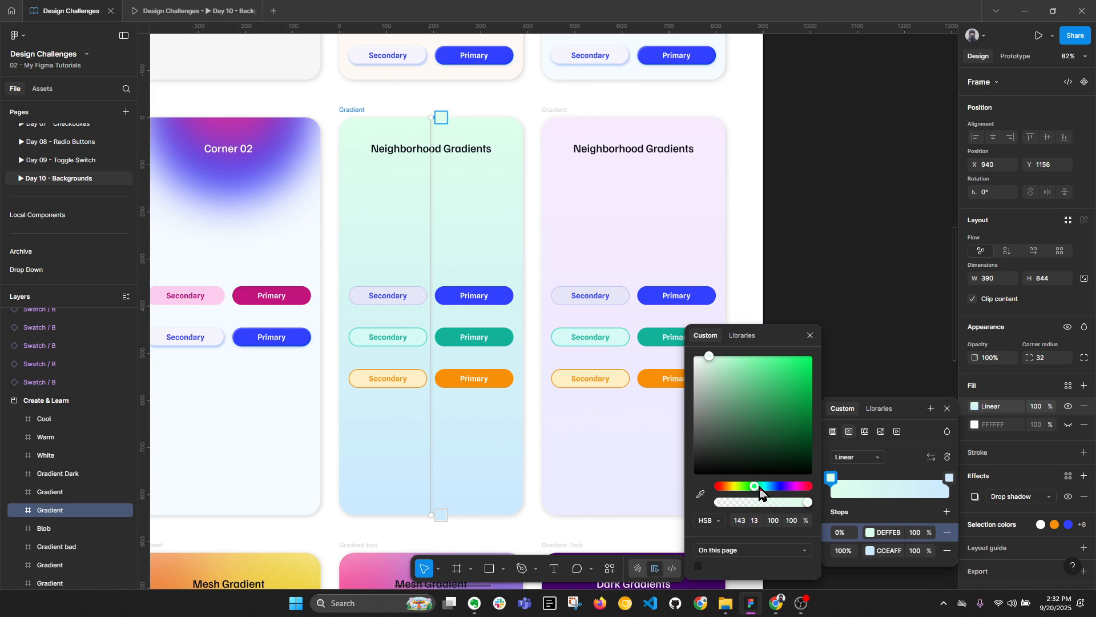
{"action": "left_click", "coordinate": [561, 115]}
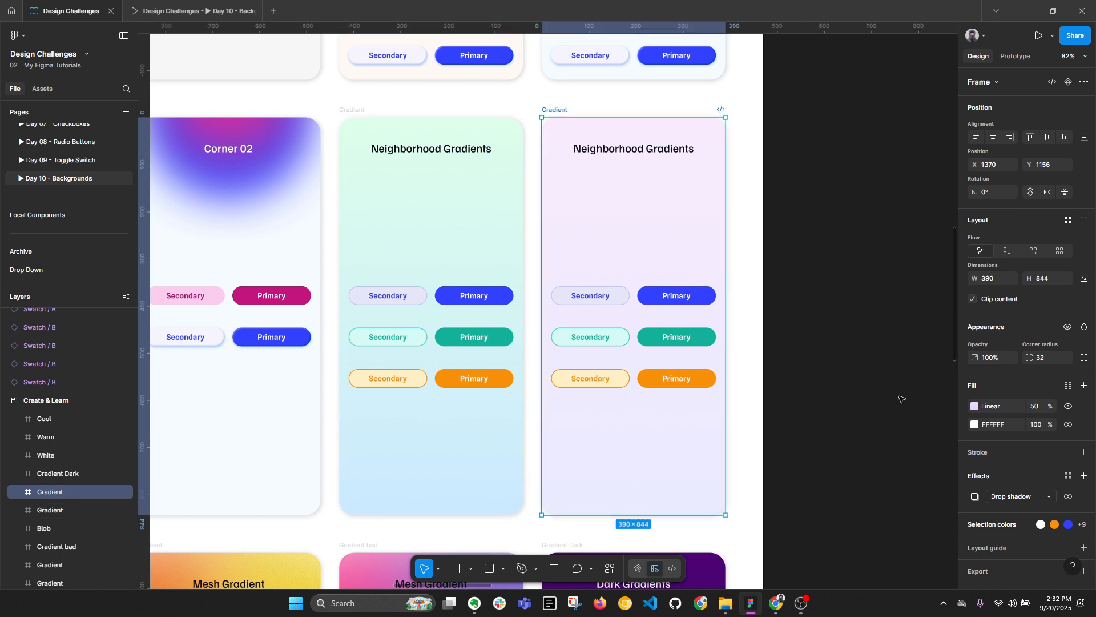
{"action": "left_click", "coordinate": [975, 407]}
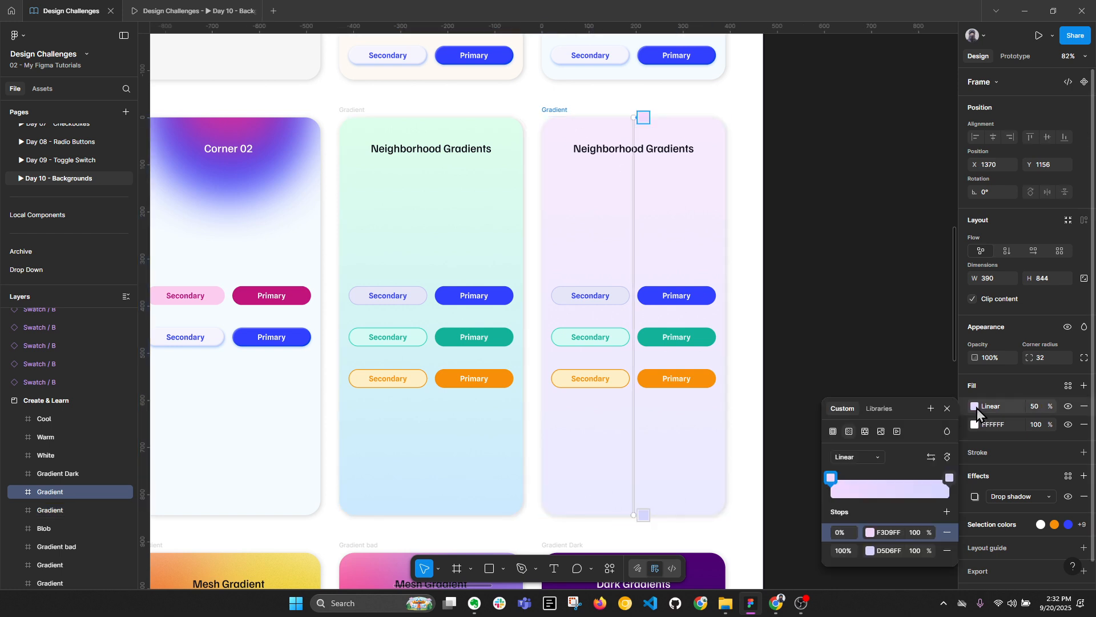
{"action": "left_click", "coordinate": [870, 533]}
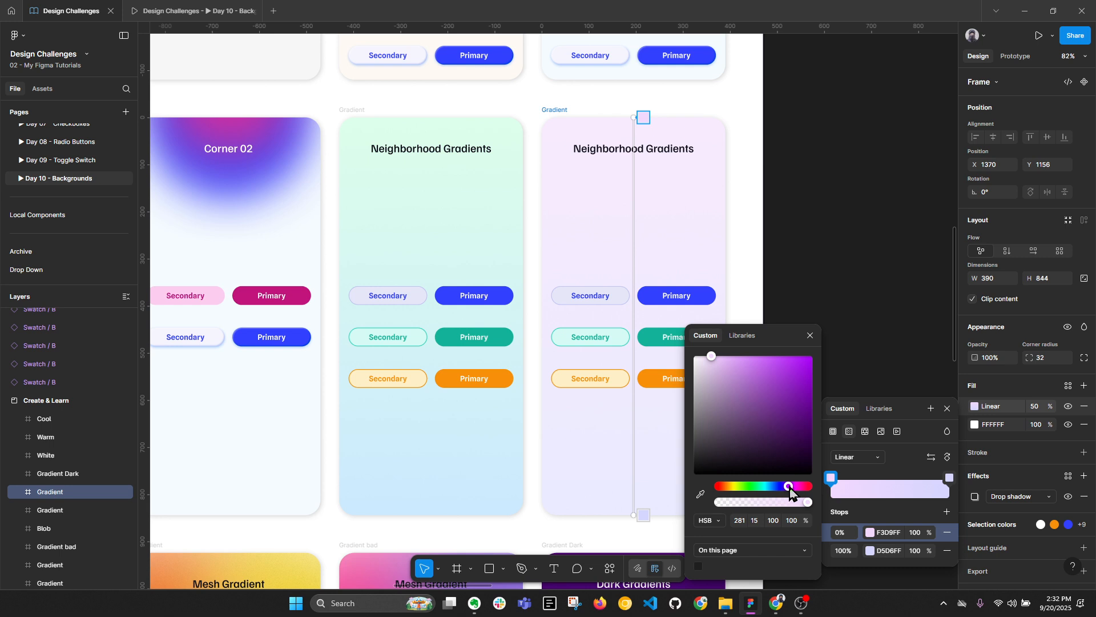
{"action": "left_click", "coordinate": [869, 553]}
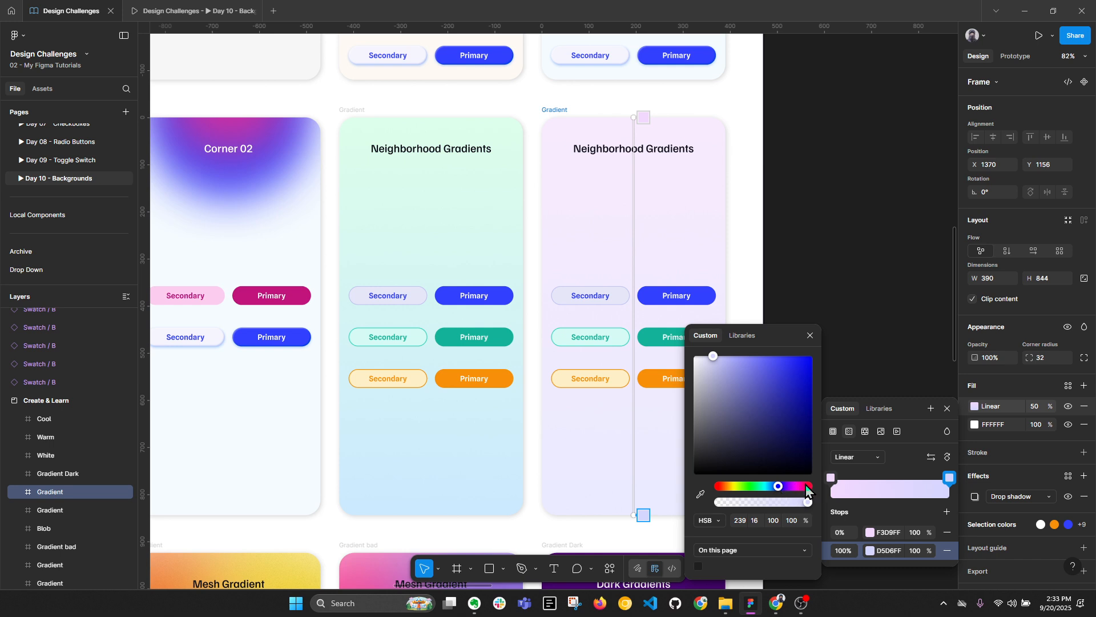
{"action": "left_click", "coordinate": [865, 338]}
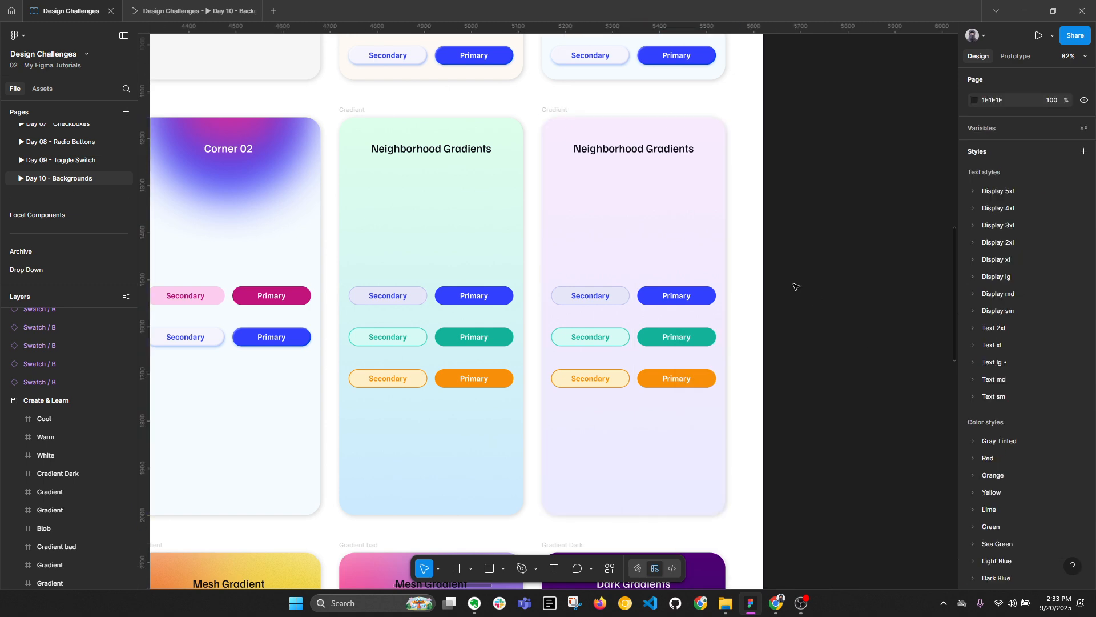
Deepen the purple Gradient frame's linear fill, setting the 100% stop to BCBDFF and the 0% stop to EBBFFF.
{"action": "left_click", "coordinate": [565, 109]}
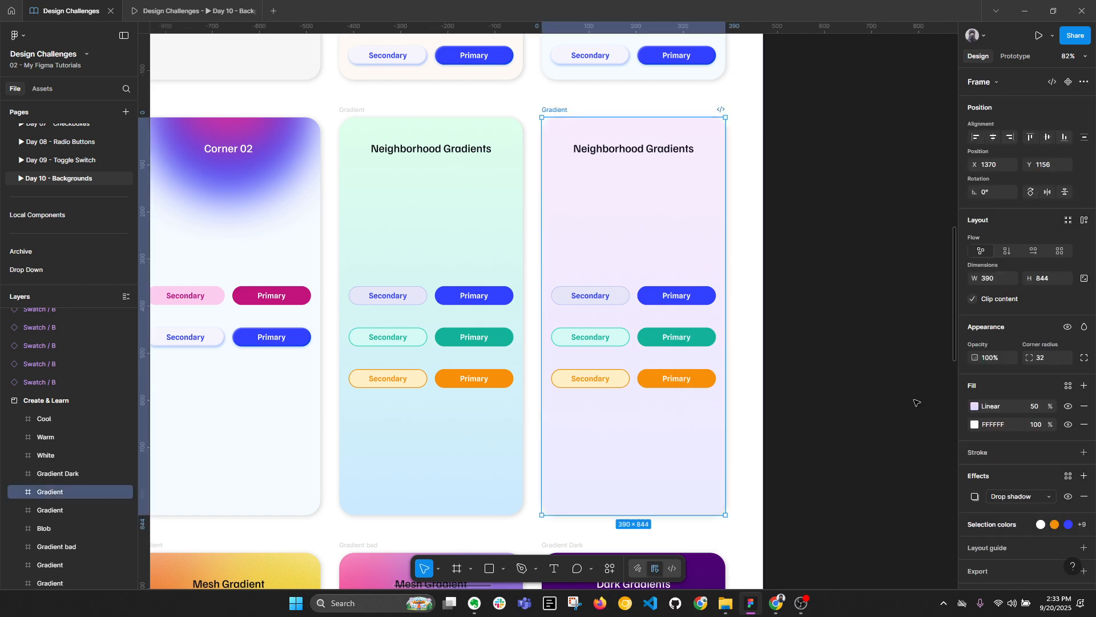
{"action": "left_click", "coordinate": [974, 406]}
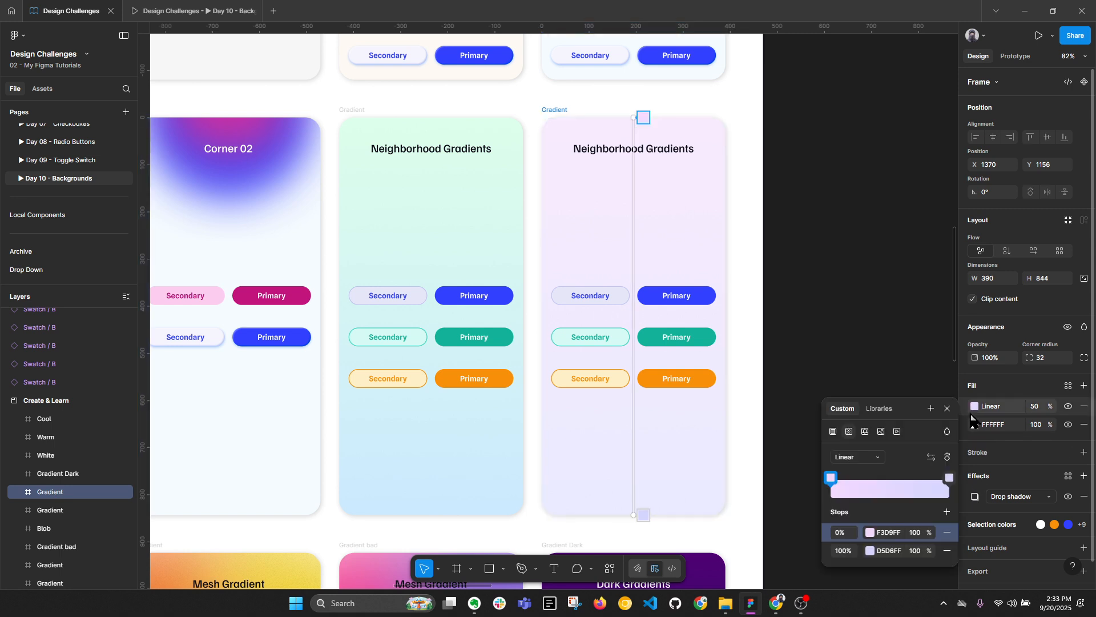
{"action": "left_click", "coordinate": [870, 551]}
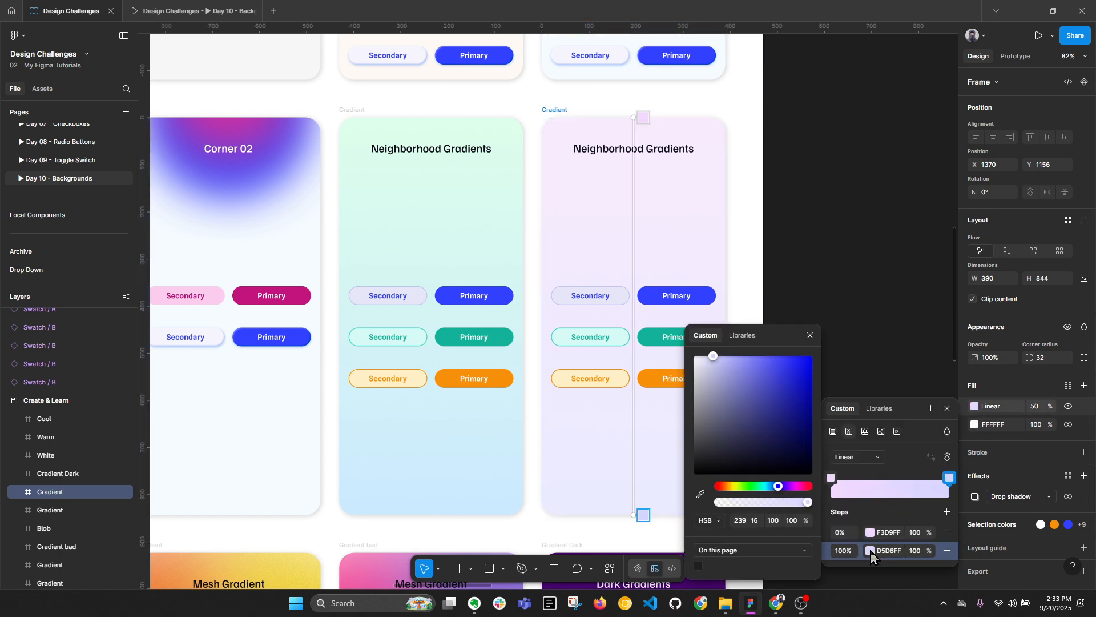
{"action": "left_click_drag", "start_coordinate": [714, 354], "coordinate": [726, 356]}
{"action": "left_click", "coordinate": [871, 533]}
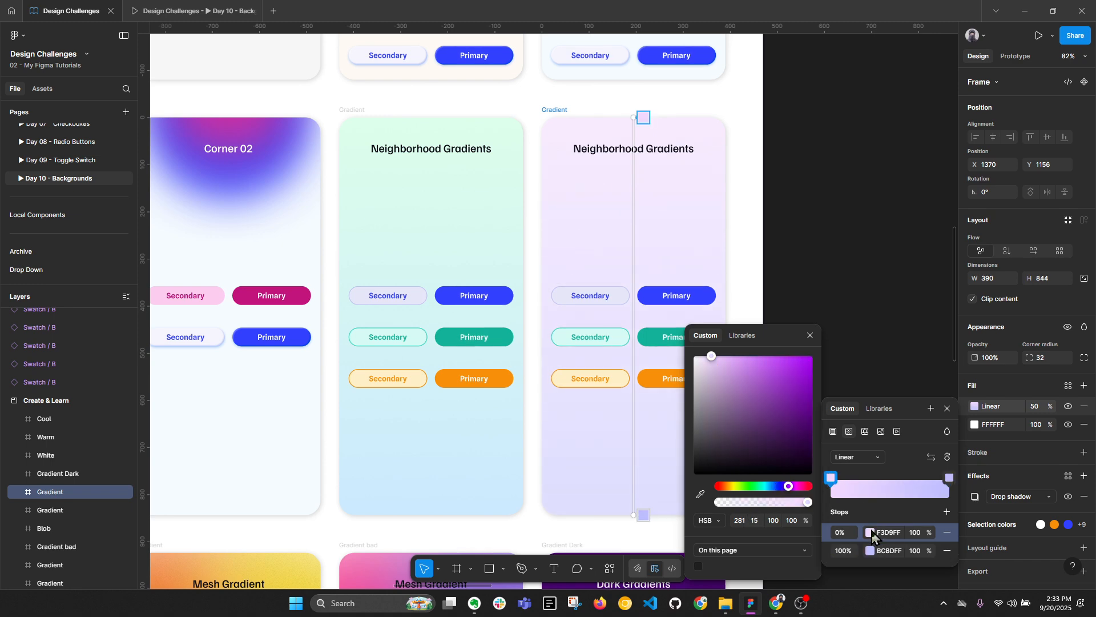
{"action": "left_click_drag", "start_coordinate": [712, 355], "coordinate": [727, 355]}
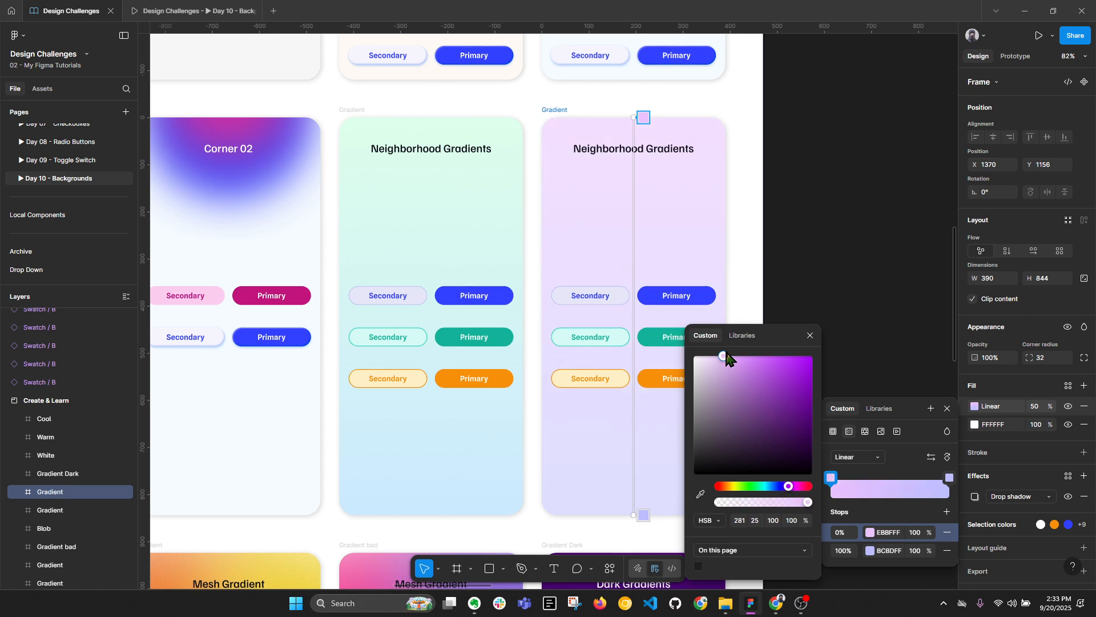
{"action": "left_click", "coordinate": [809, 278]}
{"action": "left_click", "coordinate": [813, 275]}
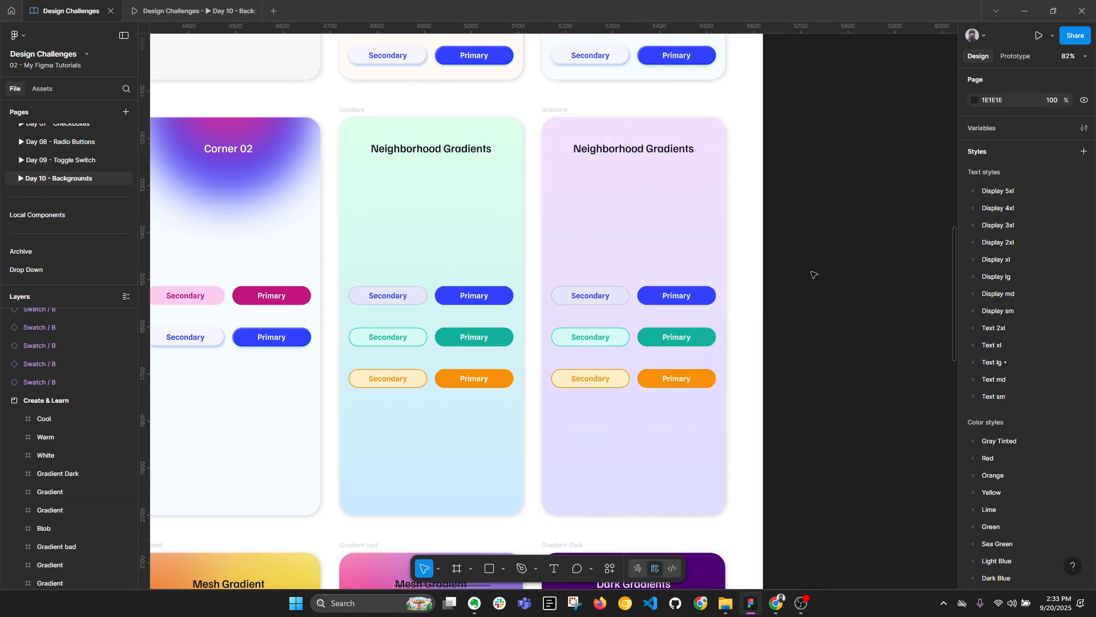
Remove the solid FFFFFF fill from the purple Gradient frame, keeping only its linear gradient fill.
{"action": "key", "text": "alt+l"}
{"action": "scroll", "coordinate": [744, 194], "scroll_direction": "down", "scroll_amount": 1}
{"action": "left_click_drag", "start_coordinate": [634, 177], "coordinate": [771, 165]}
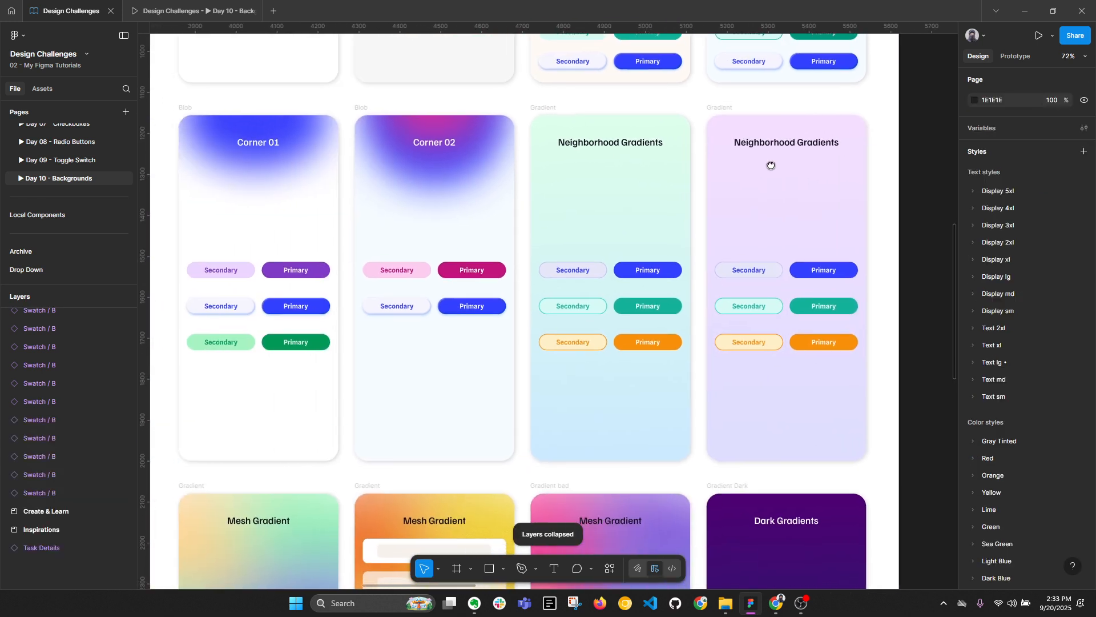
{"action": "left_click", "coordinate": [728, 108]}
{"action": "scroll", "coordinate": [747, 135], "scroll_direction": "right", "scroll_amount": 3}
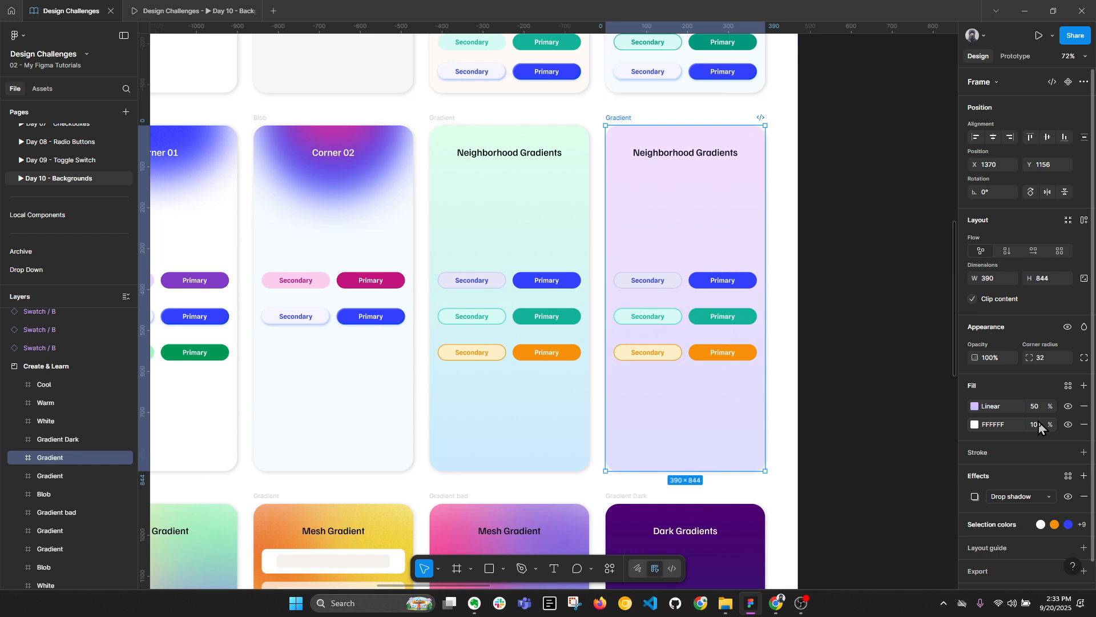
{"action": "left_click", "coordinate": [1012, 410]}
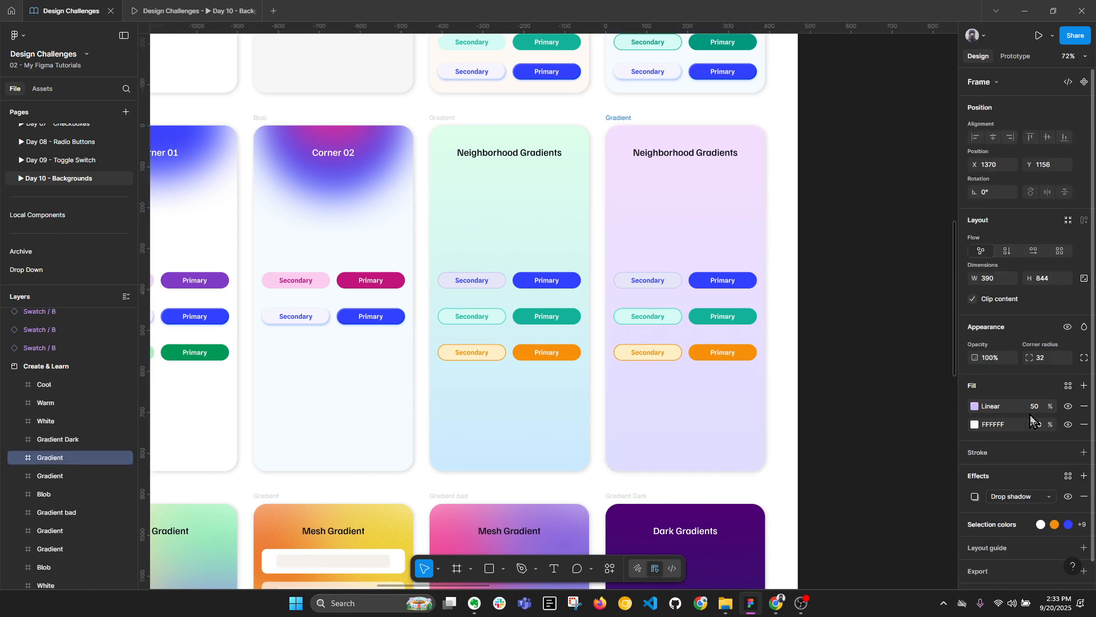
{"action": "left_click", "coordinate": [1085, 424]}
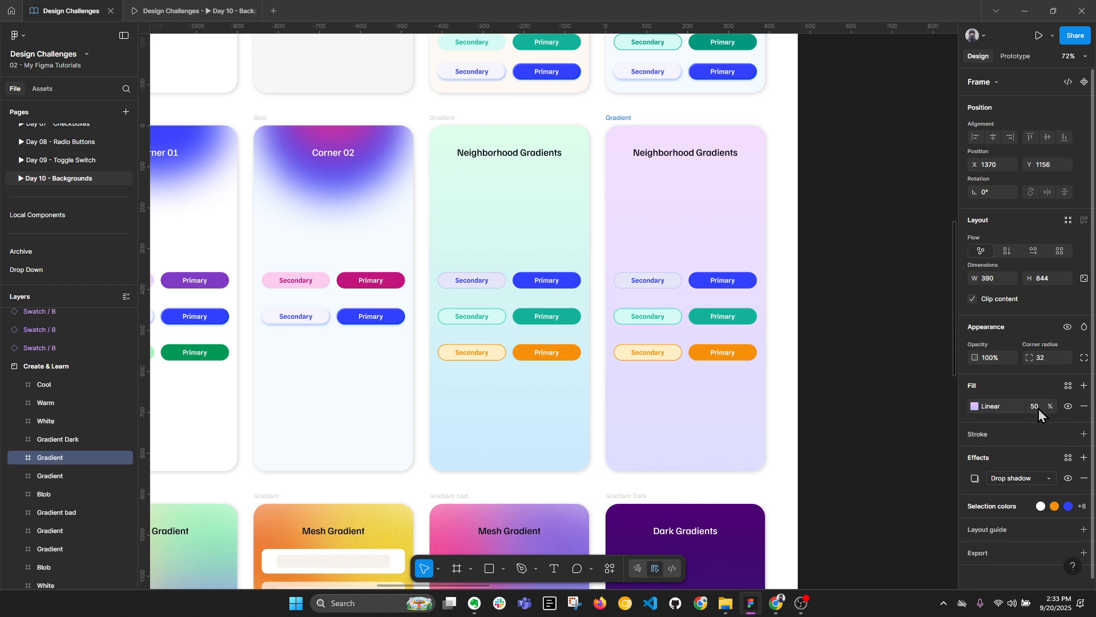
Place a copy of the purple Gradient frame on the dark canvas outside the white section.
{"action": "left_click", "coordinate": [627, 119]}
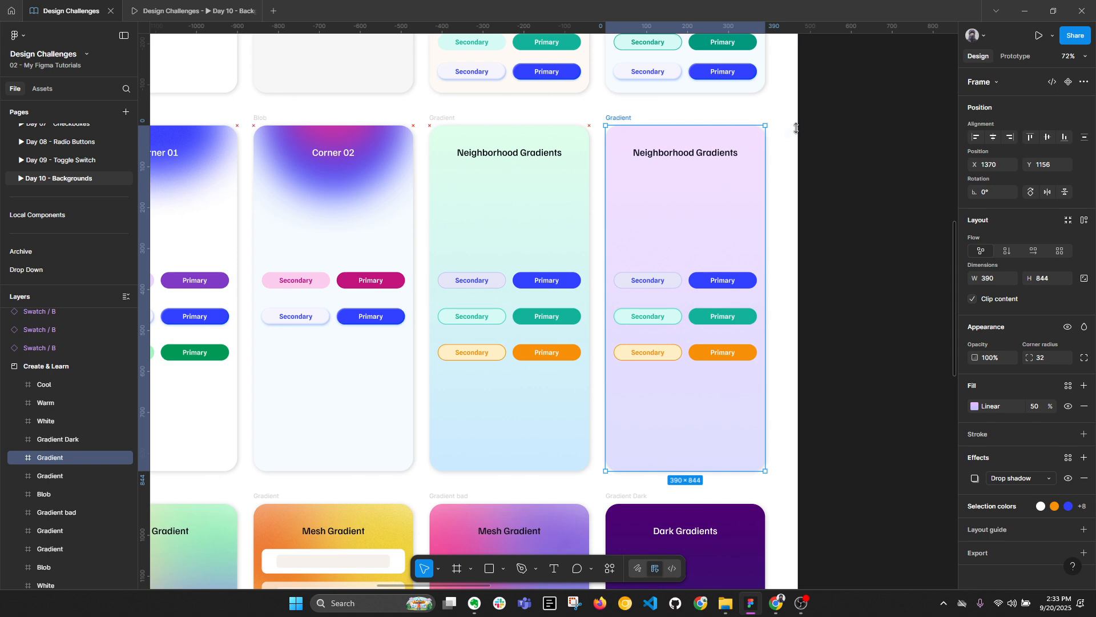
{"action": "left_click_drag", "start_coordinate": [632, 116], "coordinate": [815, 117]}
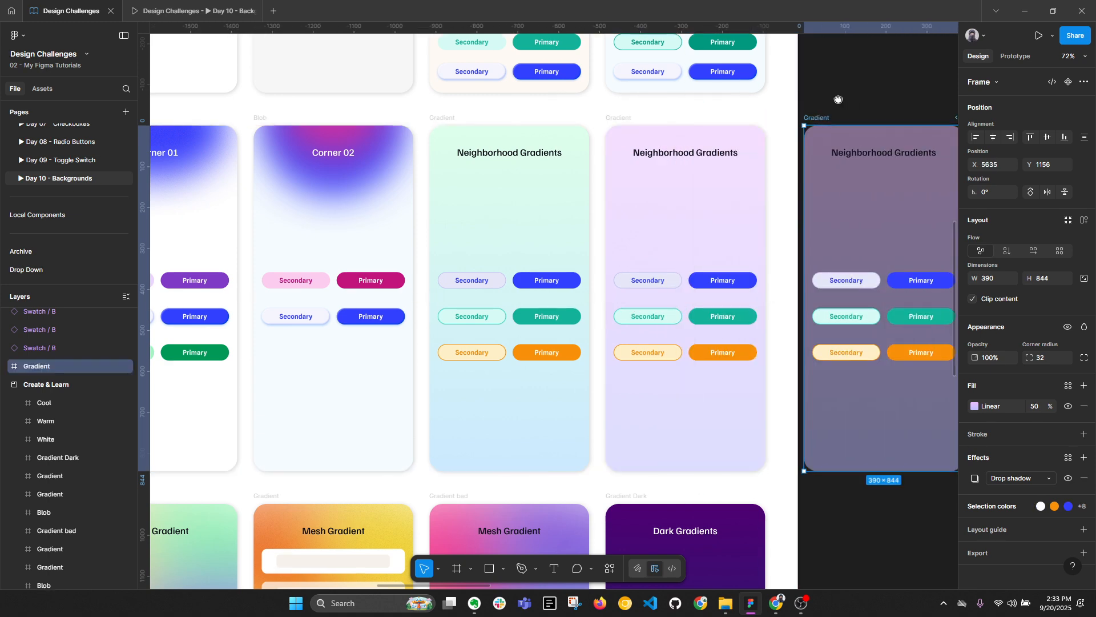
{"action": "scroll", "coordinate": [798, 173], "scroll_direction": "right", "scroll_amount": 2}
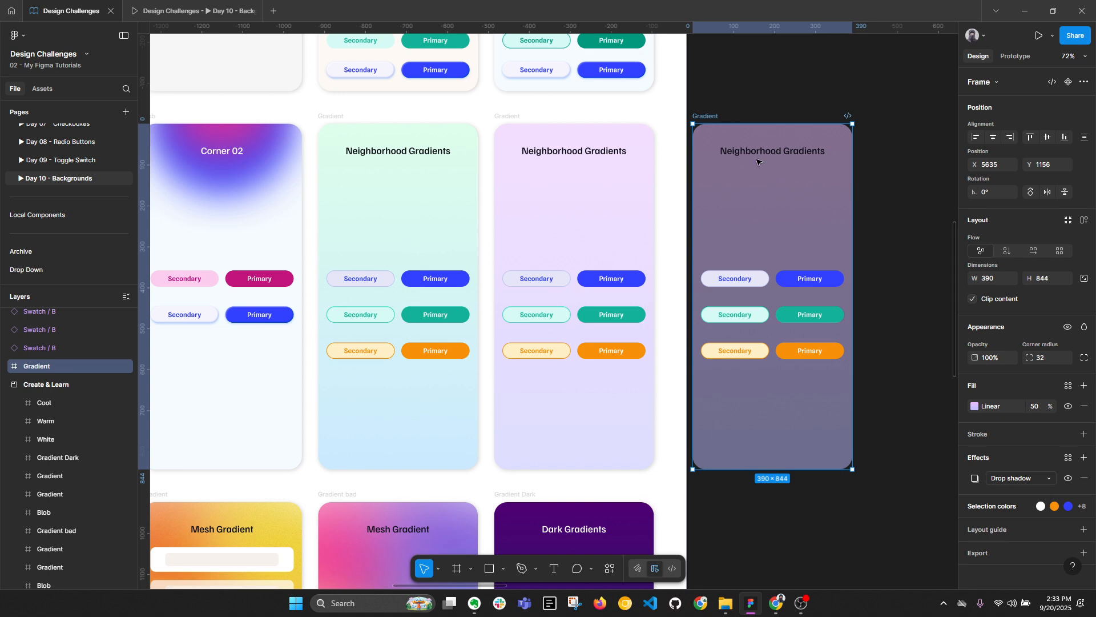
Add a solid FFFFFF fill at 100% opacity beneath the linear gradient on the original purple Gradient frame.
{"action": "left_click", "coordinate": [517, 117]}
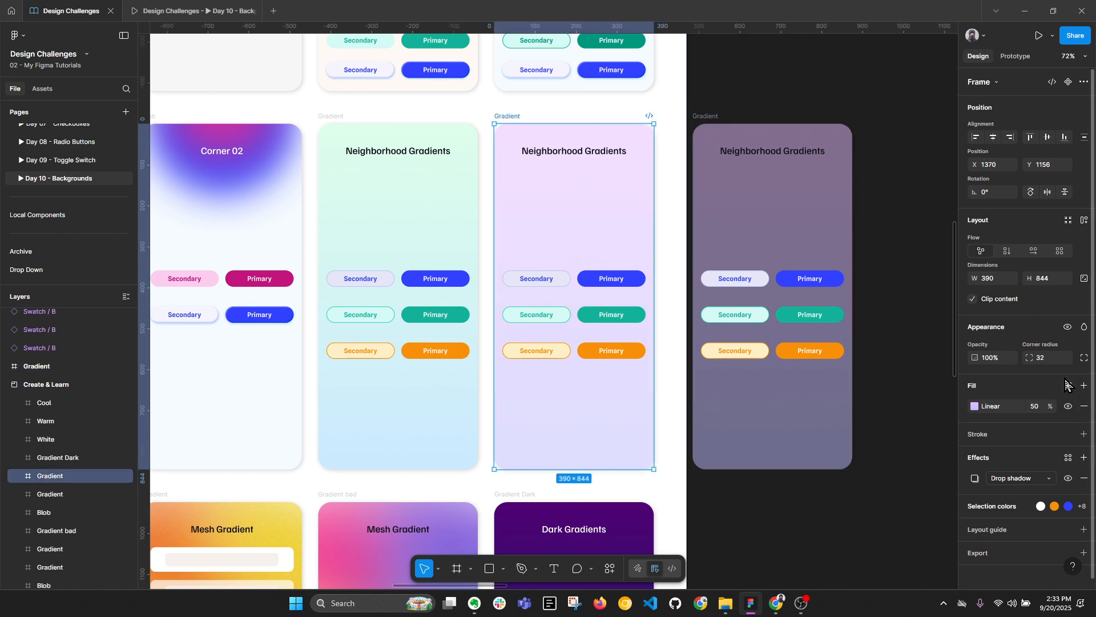
{"action": "left_click", "coordinate": [1083, 386]}
{"action": "left_click_drag", "start_coordinate": [964, 404], "coordinate": [1006, 430]}
{"action": "left_click", "coordinate": [1006, 428]}
{"action": "type", "text": "ffff"}
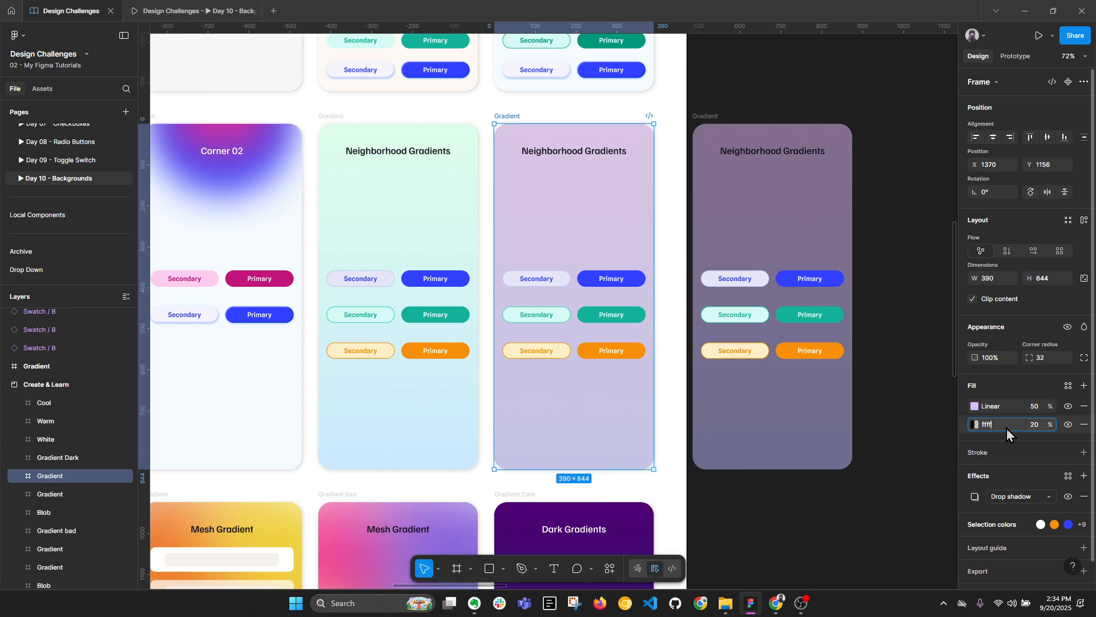
{"action": "key", "text": "Return"}
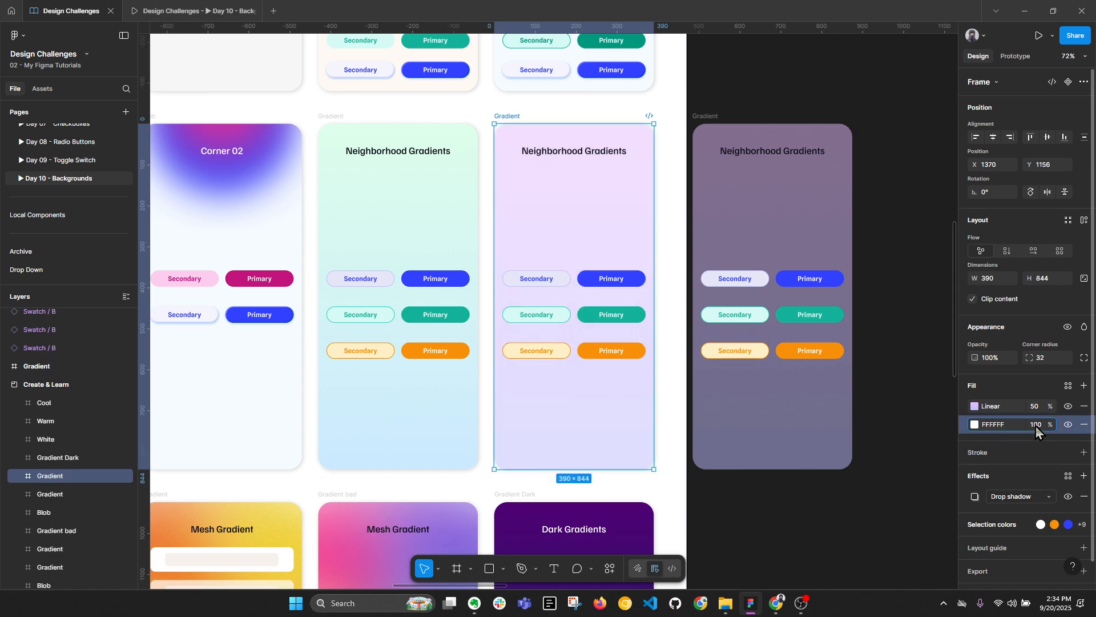
Delete the purple Gradient copy that lacks a white fill from the dark canvas.
{"action": "left_click", "coordinate": [750, 91]}
{"action": "left_click", "coordinate": [708, 117]}
{"action": "key", "text": "Delete"}
Duplicate the white-backed purple Gradient frame onto the dark canvas for comparison, and delete that duplicate.
{"action": "left_click", "coordinate": [507, 115]}
{"action": "key", "text": "ctrl+d"}
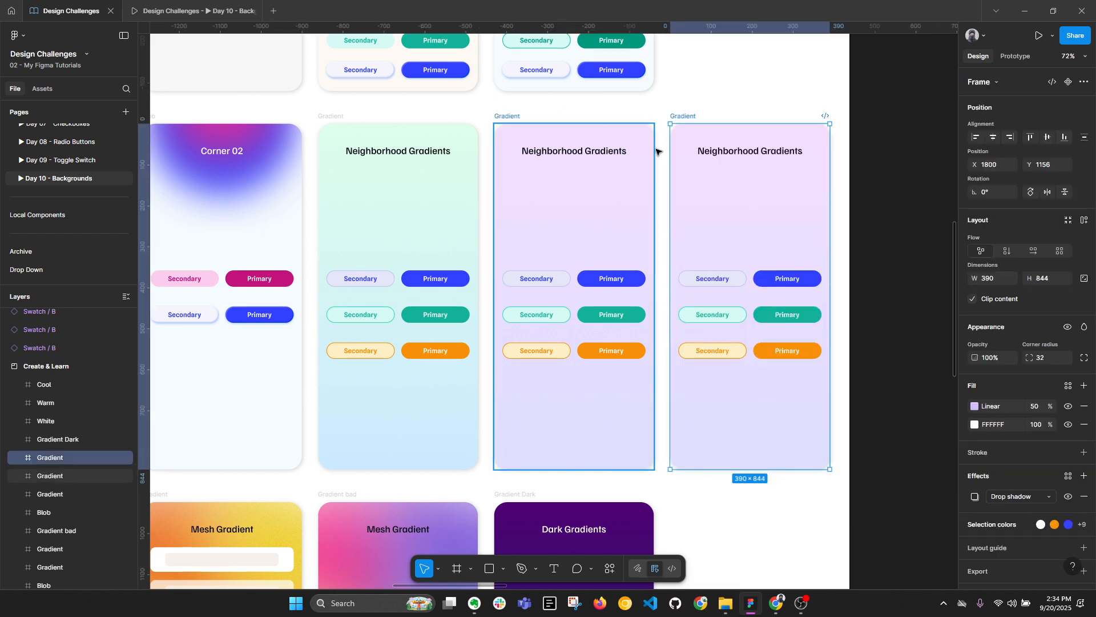
{"action": "left_click_drag", "start_coordinate": [681, 141], "coordinate": [726, 120]}
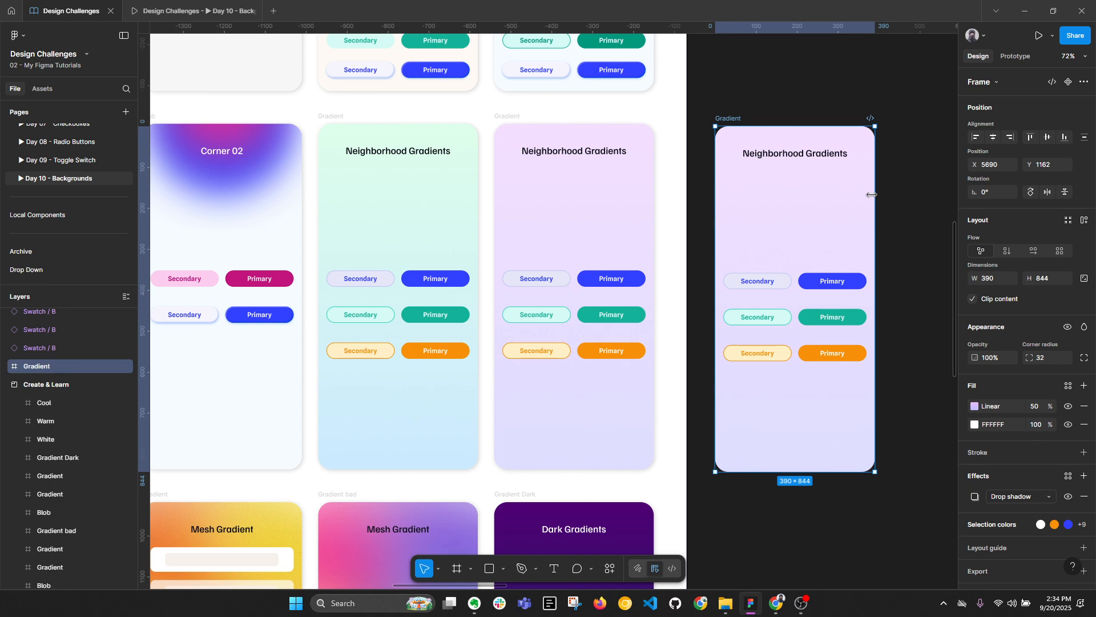
{"action": "key", "text": "Delete"}
Compare the button rows on the two Neighborhood Gradients frames, and examine the Mesh Gradient frames in the row below.
{"action": "scroll", "coordinate": [866, 203], "scroll_direction": "down", "scroll_amount": 4}
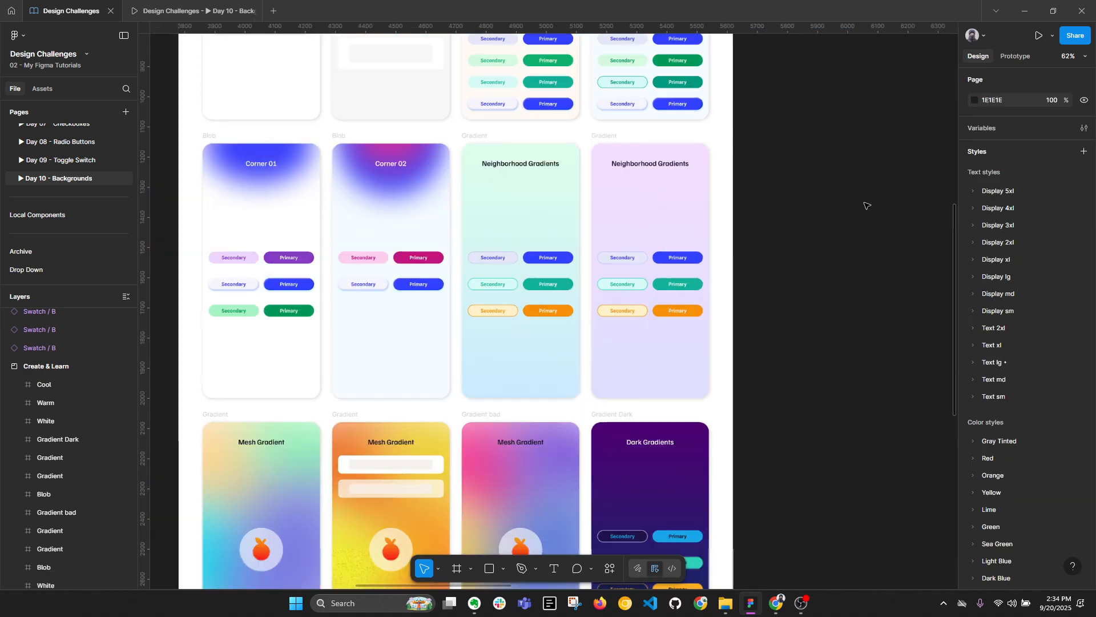
{"action": "scroll", "coordinate": [705, 206], "scroll_direction": "down", "scroll_amount": 1}
{"action": "scroll", "coordinate": [710, 152], "scroll_direction": "up", "scroll_amount": 5}
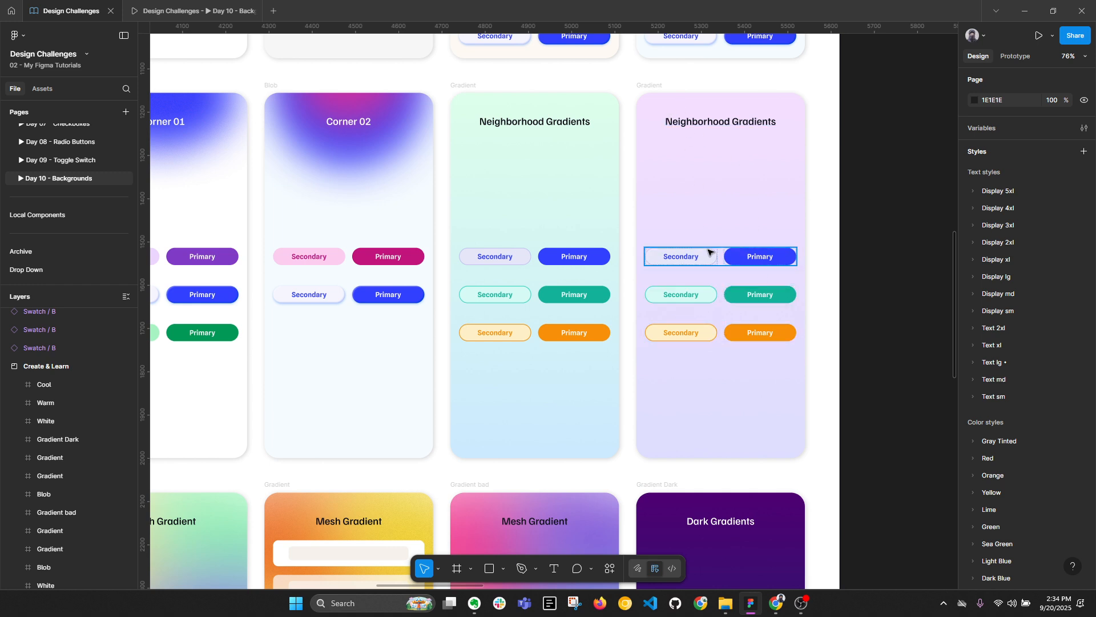
{"action": "left_click_drag", "start_coordinate": [730, 166], "coordinate": [720, 183]}
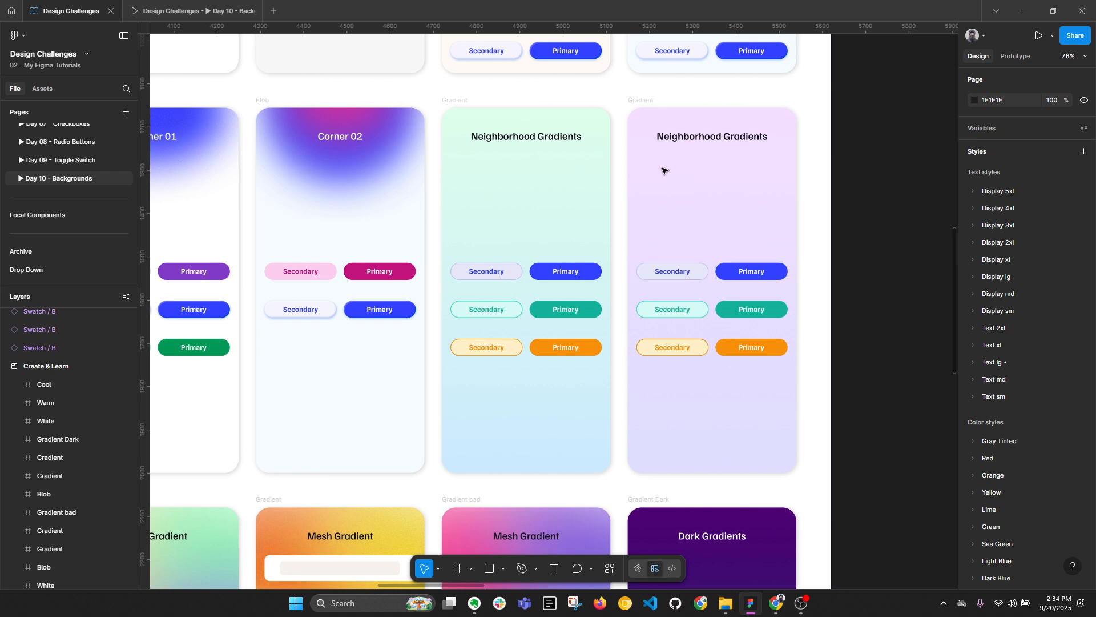
{"action": "left_click", "coordinate": [734, 278]}
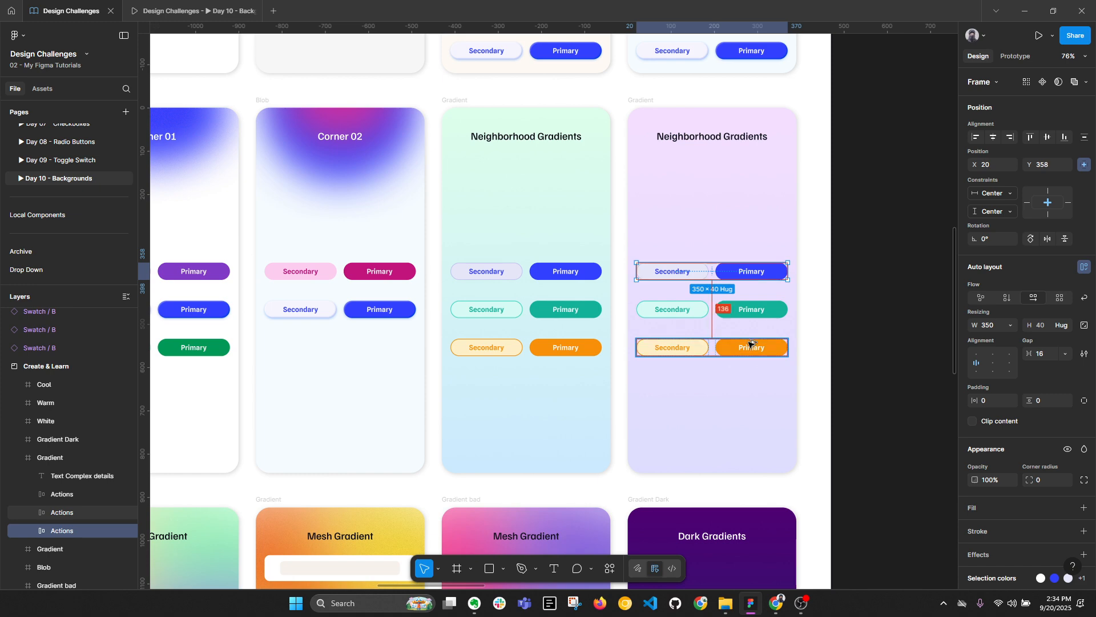
{"action": "key", "text": "alt+l"}
{"action": "scroll", "coordinate": [751, 311], "scroll_direction": "down", "scroll_amount": 2}
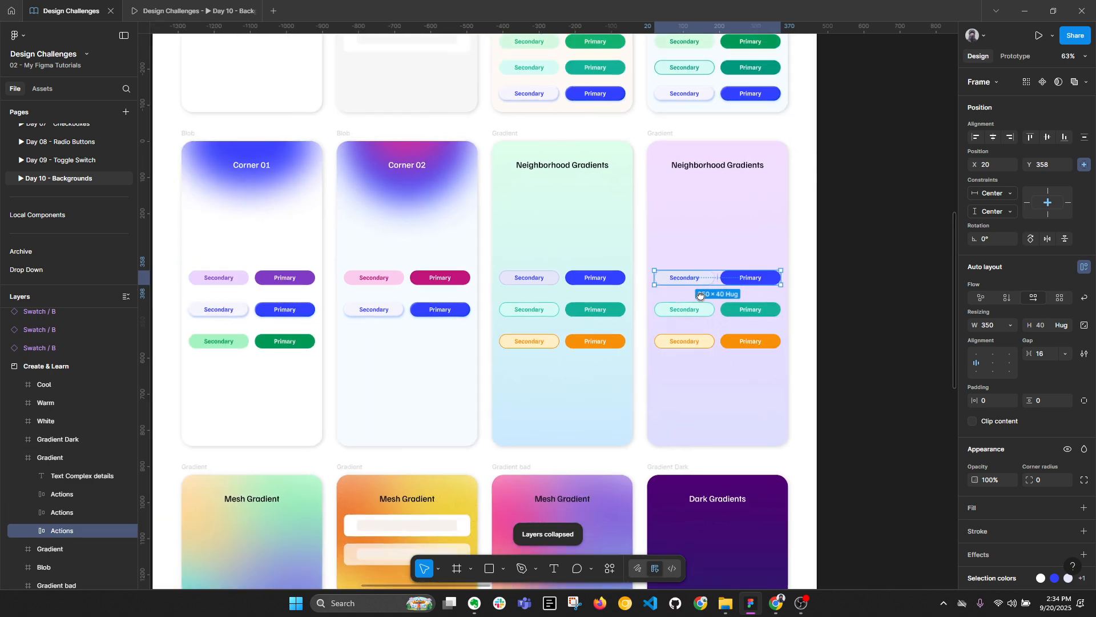
{"action": "left_click_drag", "start_coordinate": [692, 294], "coordinate": [739, 291]}
{"action": "scroll", "coordinate": [548, 137], "scroll_direction": "down", "scroll_amount": 5}
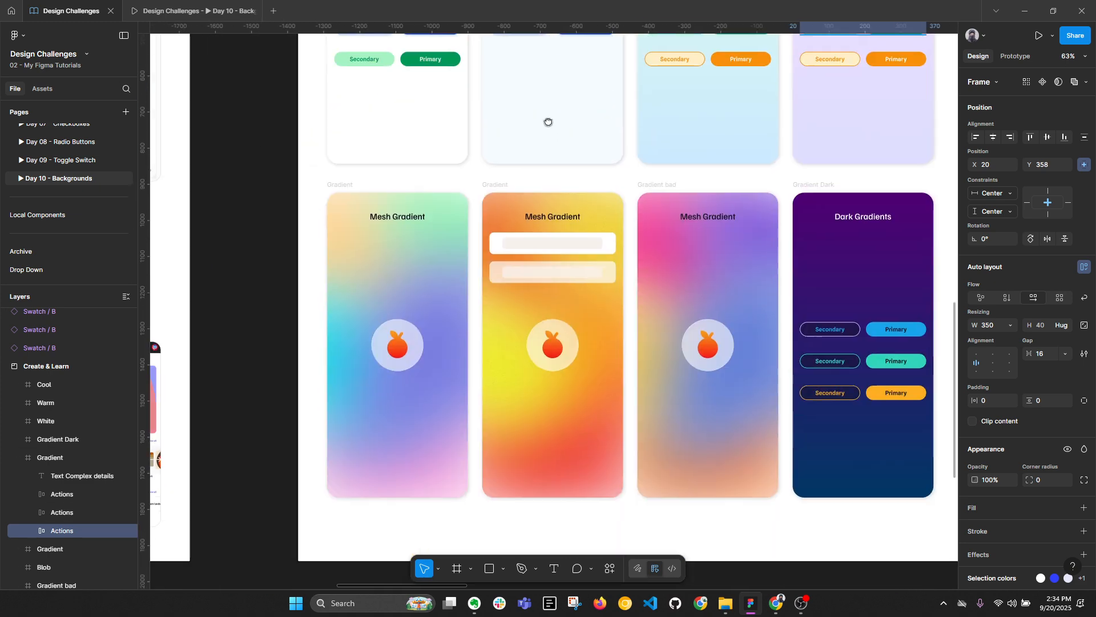
{"action": "scroll", "coordinate": [443, 281], "scroll_direction": "up", "scroll_amount": 3}
{"action": "scroll", "coordinate": [443, 279], "scroll_direction": "down", "scroll_amount": 2}
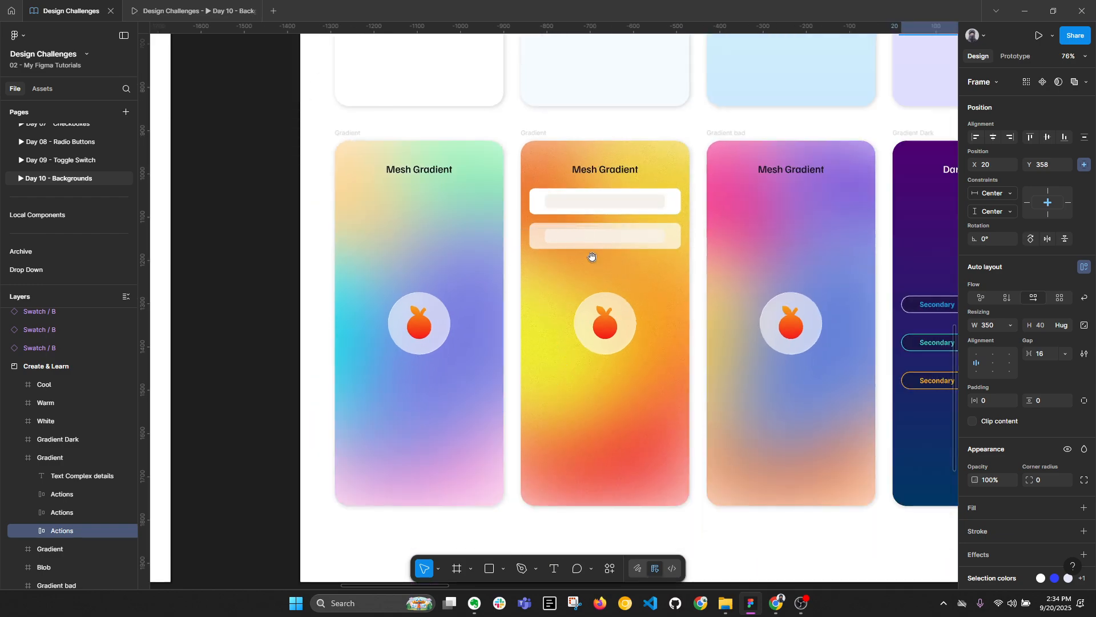
Examine the mesh gradient frames and the gradient backgrounds in the inspiration screenshots, including the Adobe Express banner, Sprig card, beauty booking page and Adobe Express mobile page.
{"action": "left_click_drag", "start_coordinate": [588, 251], "coordinate": [462, 250]}
{"action": "key", "text": "alt"}
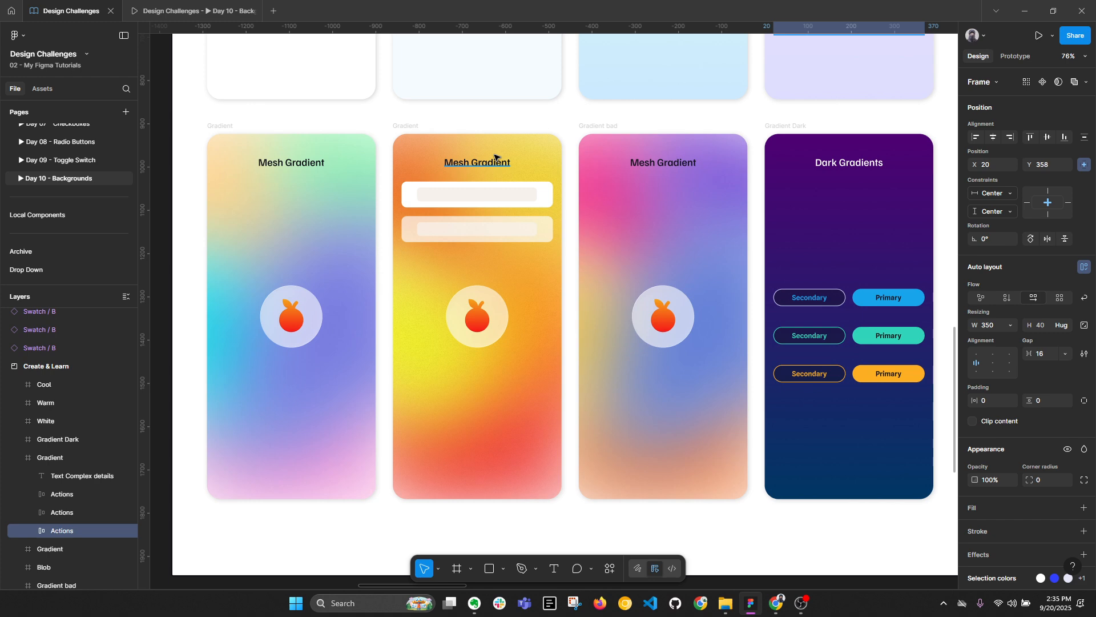
{"action": "scroll", "coordinate": [567, 159], "scroll_direction": "down", "scroll_amount": 4}
{"action": "left_click_drag", "start_coordinate": [465, 204], "coordinate": [790, 289]}
{"action": "scroll", "coordinate": [539, 350], "scroll_direction": "up", "scroll_amount": 4}
{"action": "scroll", "coordinate": [312, 363], "scroll_direction": "up", "scroll_amount": 1}
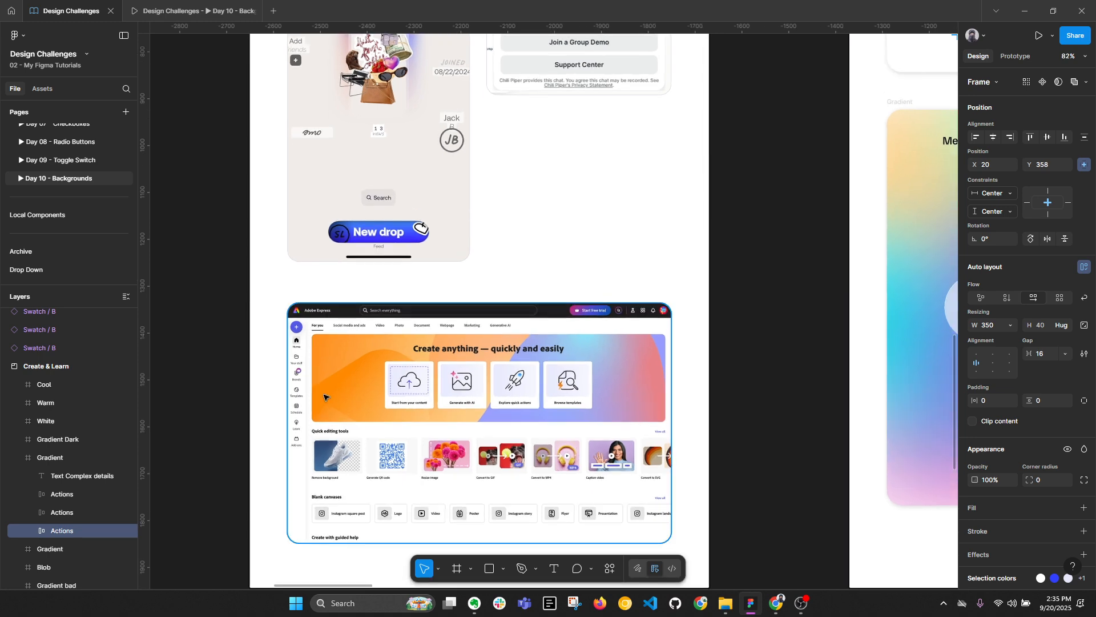
{"action": "left_click_drag", "start_coordinate": [614, 235], "coordinate": [582, 440]}
{"action": "left_click_drag", "start_coordinate": [505, 275], "coordinate": [518, 360]}
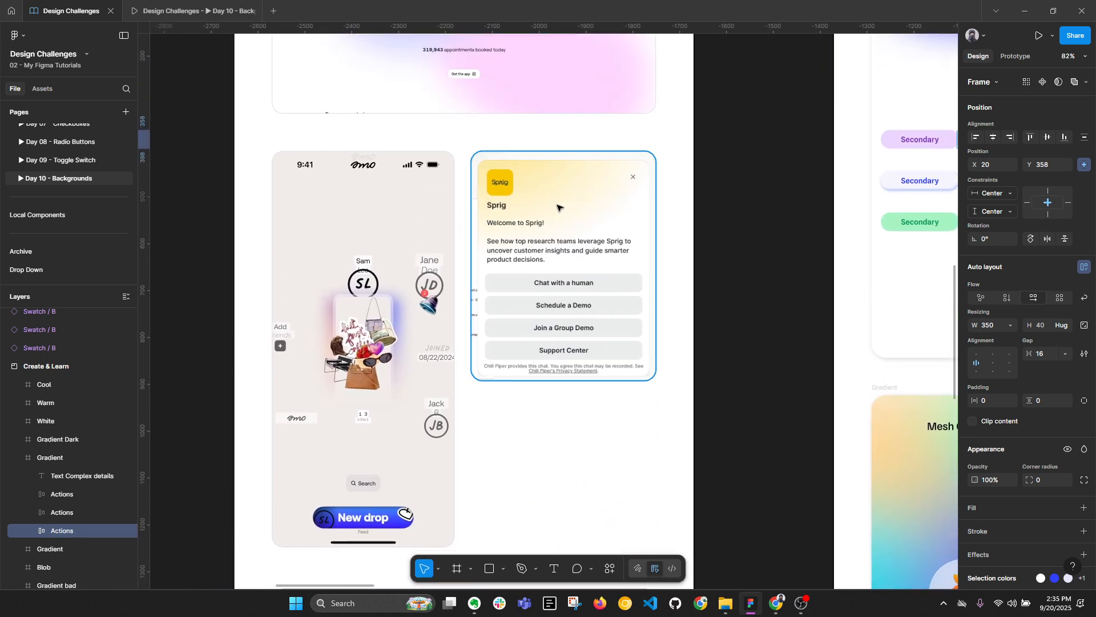
{"action": "scroll", "coordinate": [537, 211], "scroll_direction": "up", "scroll_amount": 3}
{"action": "scroll", "coordinate": [534, 189], "scroll_direction": "down", "scroll_amount": 6}
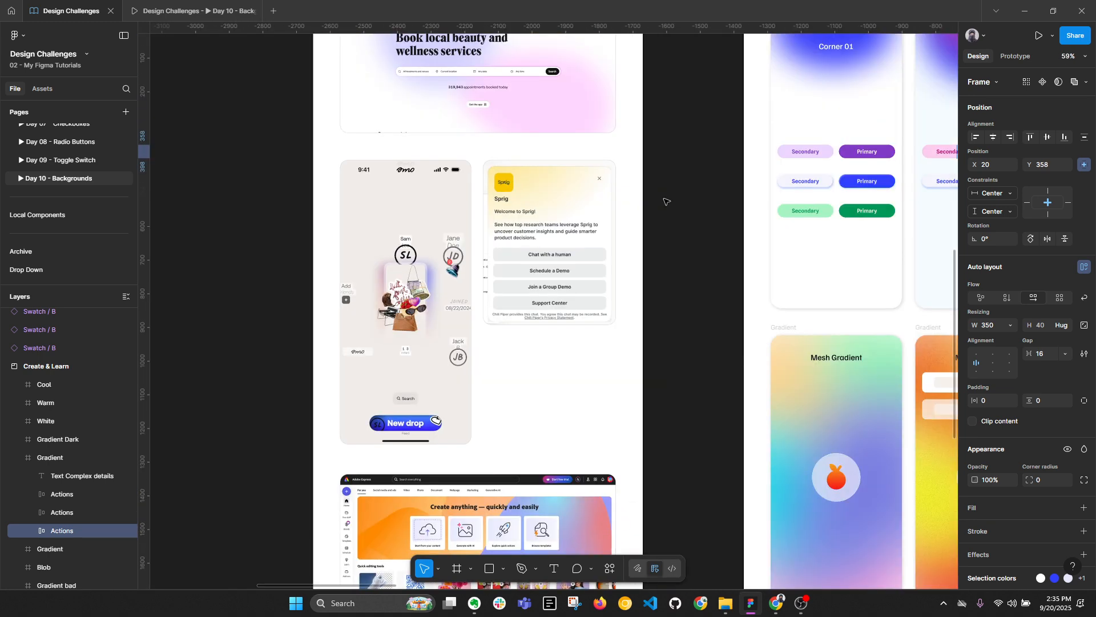
{"action": "left_click_drag", "start_coordinate": [810, 101], "coordinate": [741, 223]}
{"action": "left_click_drag", "start_coordinate": [456, 172], "coordinate": [514, 288]}
{"action": "scroll", "coordinate": [515, 289], "scroll_direction": "up", "scroll_amount": 1}
{"action": "scroll", "coordinate": [512, 289], "scroll_direction": "up", "scroll_amount": 4}
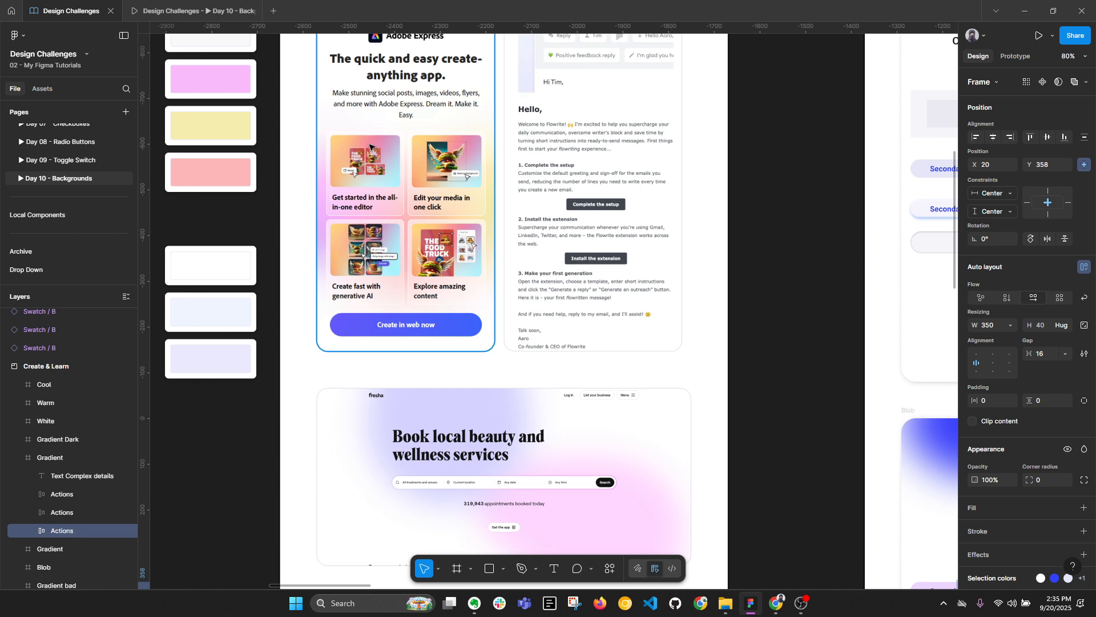
{"action": "left_click_drag", "start_coordinate": [393, 215], "coordinate": [433, 276]}
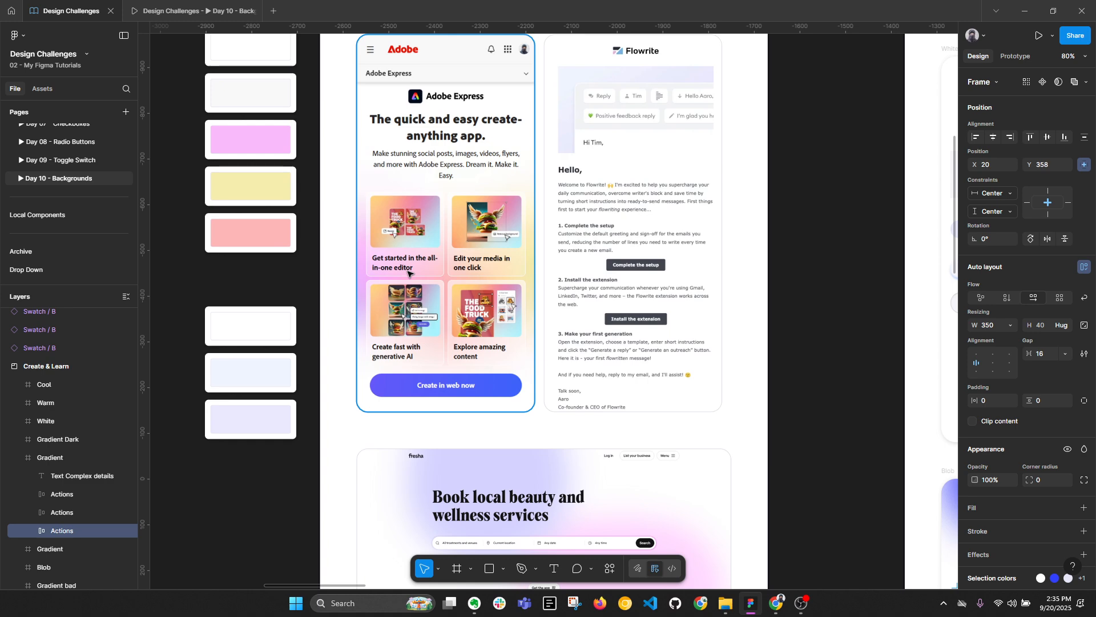
{"action": "scroll", "coordinate": [397, 224], "scroll_direction": "down", "scroll_amount": 3}
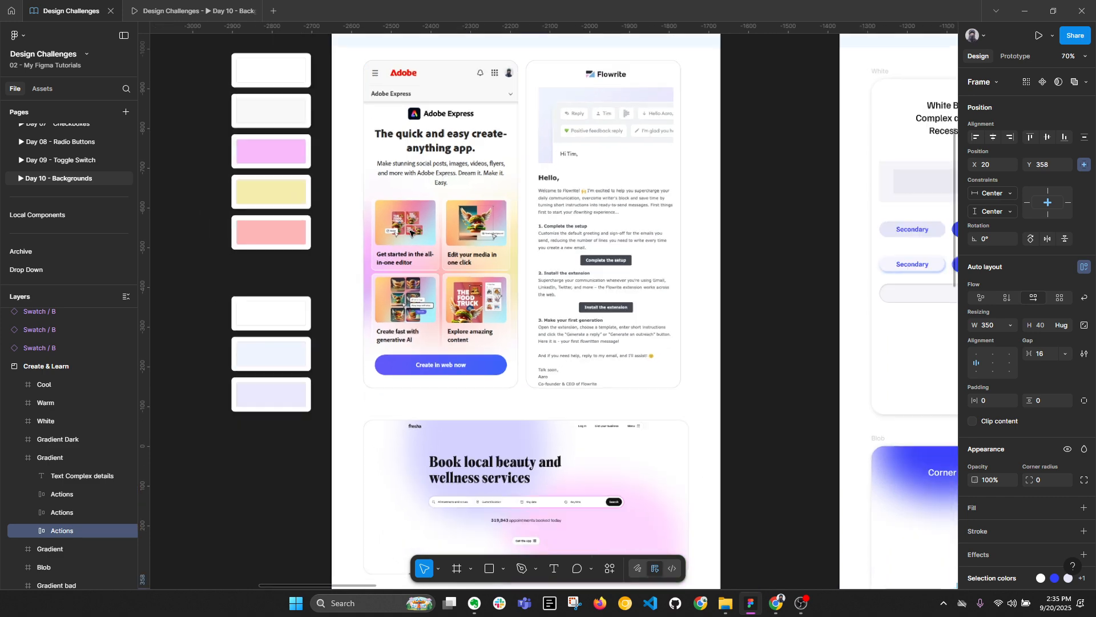
Duplicate the first Mesh Gradient frame, the green, cyan and violet one, onto the dark canvas below the Create & Learn section.
{"action": "left_click_drag", "start_coordinate": [752, 360], "coordinate": [332, 240]}
{"action": "scroll", "coordinate": [378, 261], "scroll_direction": "down", "scroll_amount": 3}
{"action": "scroll", "coordinate": [577, 409], "scroll_direction": "down", "scroll_amount": 4}
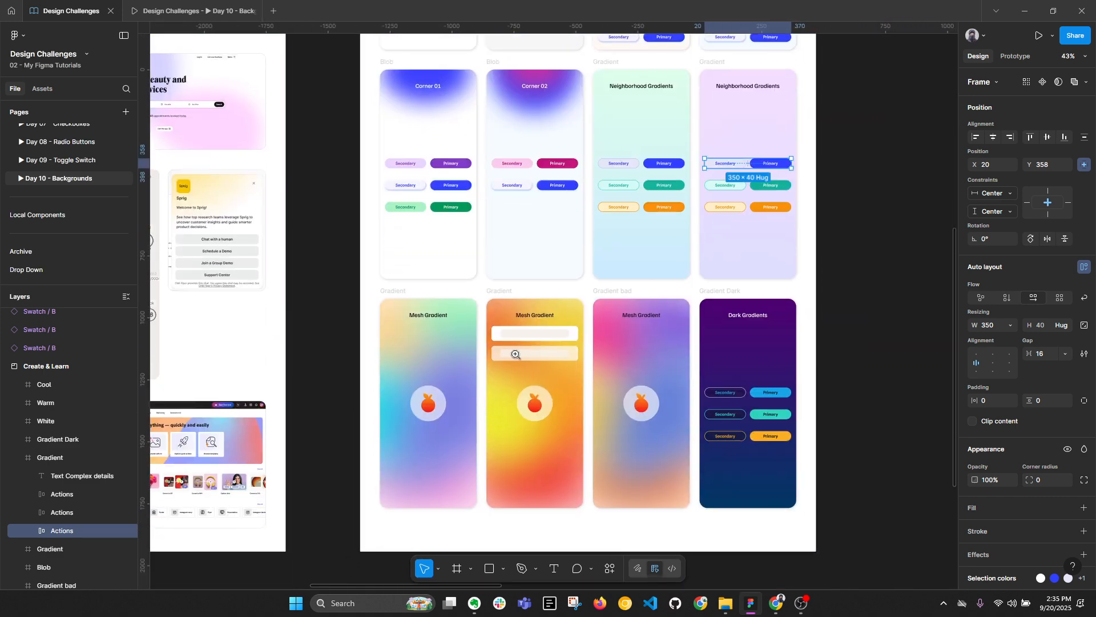
{"action": "scroll", "coordinate": [357, 267], "scroll_direction": "up", "scroll_amount": 3}
{"action": "scroll", "coordinate": [354, 252], "scroll_direction": "down", "scroll_amount": 1}
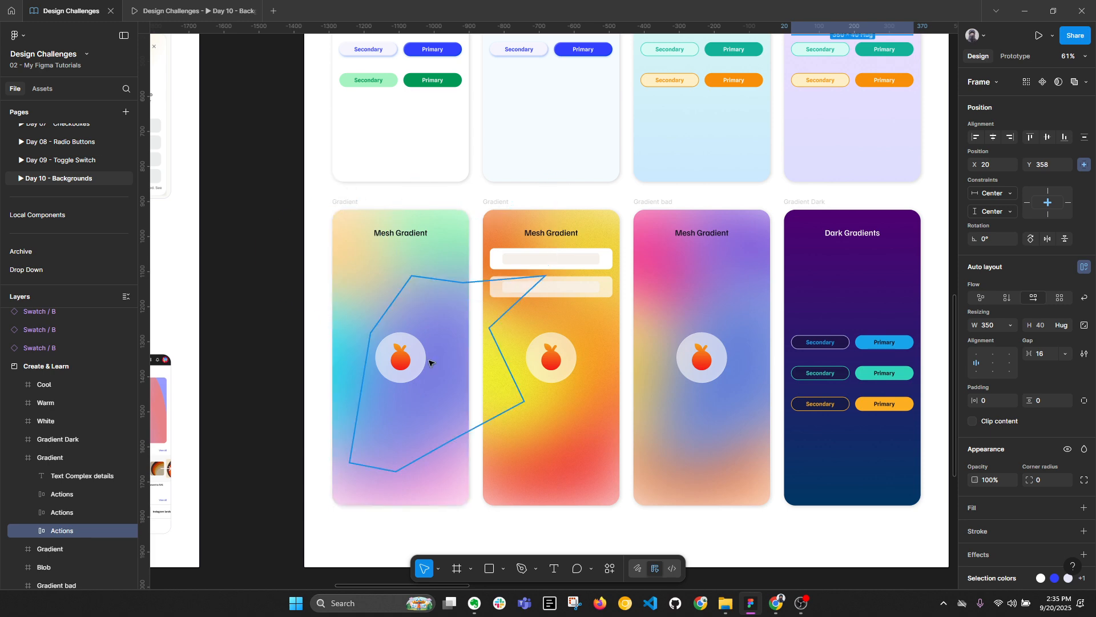
{"action": "scroll", "coordinate": [501, 308], "scroll_direction": "down", "scroll_amount": 2}
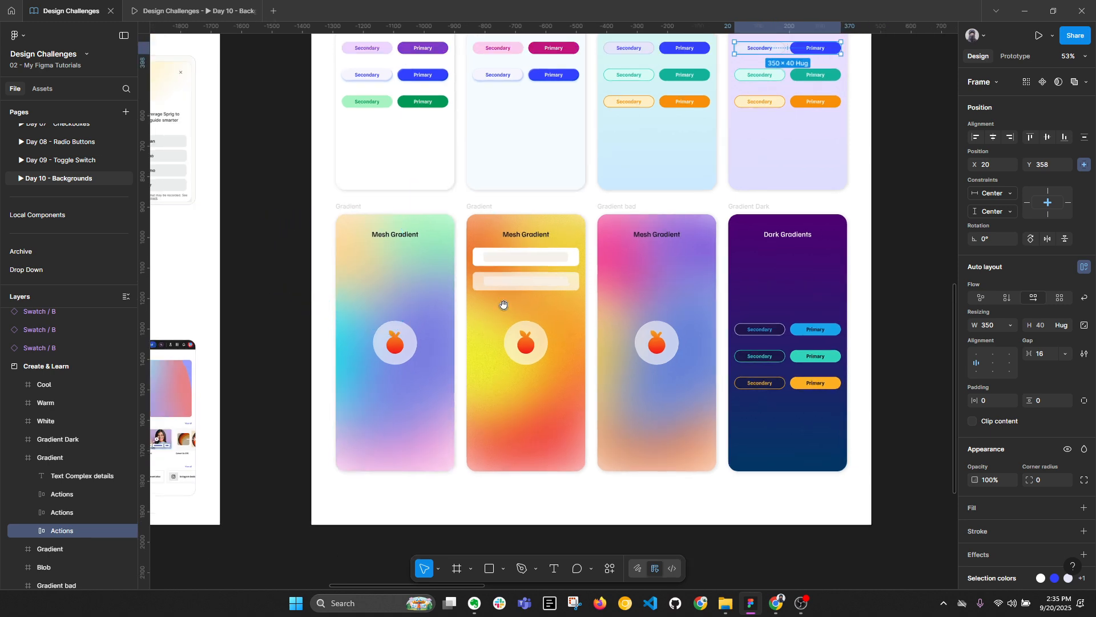
{"action": "scroll", "coordinate": [455, 220], "scroll_direction": "down", "scroll_amount": 2}
{"action": "scroll", "coordinate": [460, 222], "scroll_direction": "down", "scroll_amount": 2}
{"action": "scroll", "coordinate": [462, 223], "scroll_direction": "down", "scroll_amount": 4}
{"action": "scroll", "coordinate": [414, 200], "scroll_direction": "up", "scroll_amount": 3}
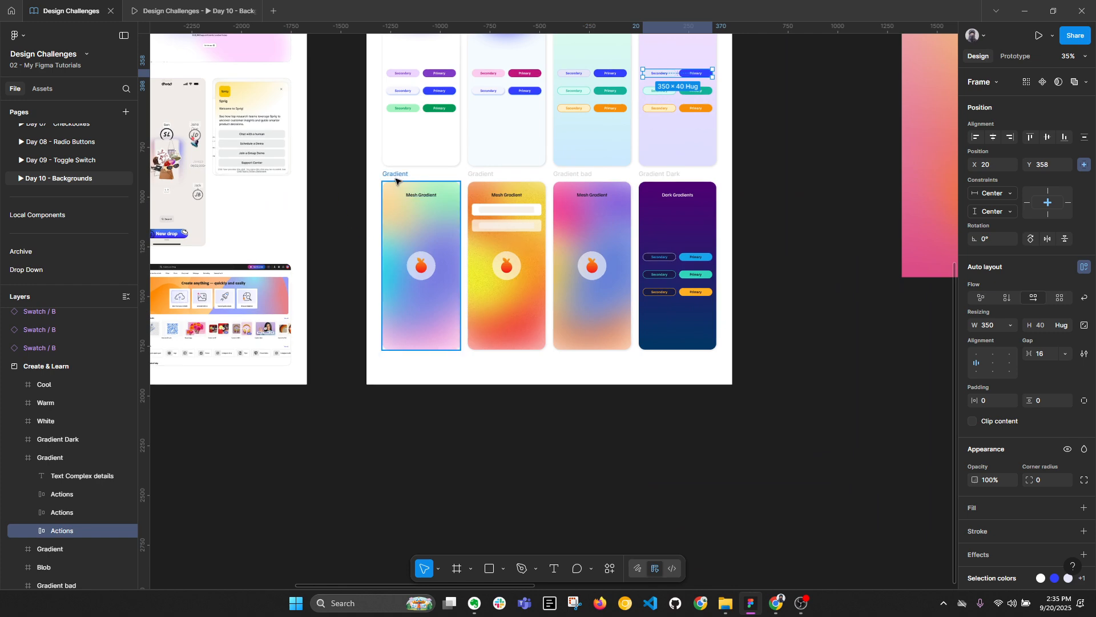
{"action": "left_click", "coordinate": [399, 174]}
{"action": "left_click_drag", "start_coordinate": [399, 174], "coordinate": [408, 423]}
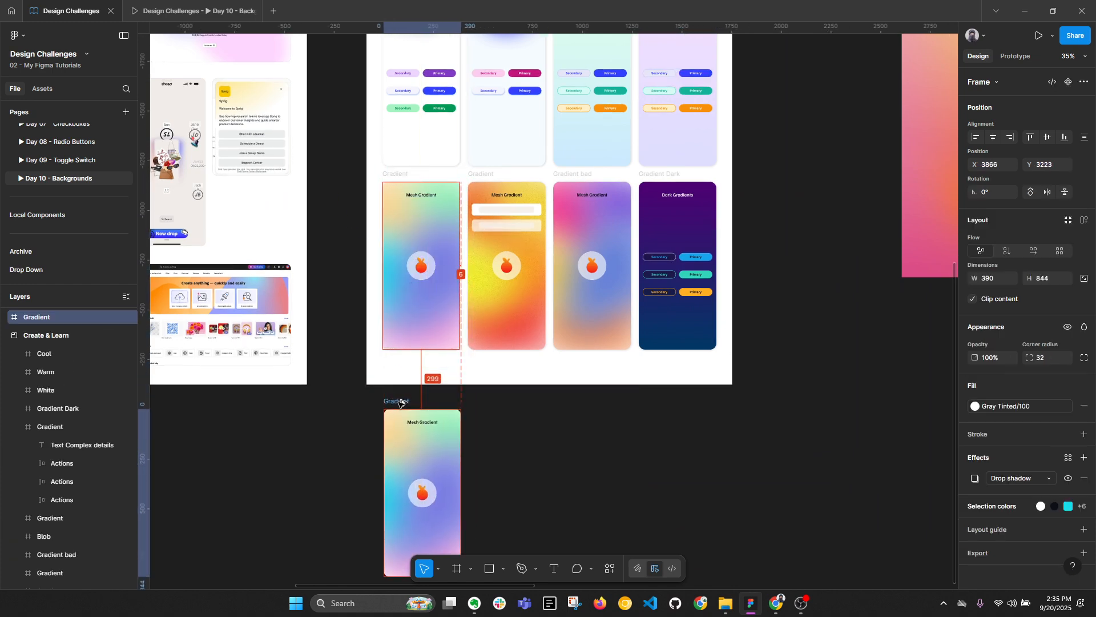
Delete all contents of the duplicated Gradient frame, including its title, logo and five vector shapes, keeping the empty white frame.
{"action": "scroll", "coordinate": [418, 451], "scroll_direction": "up", "scroll_amount": 2}
{"action": "key", "text": "Return"}
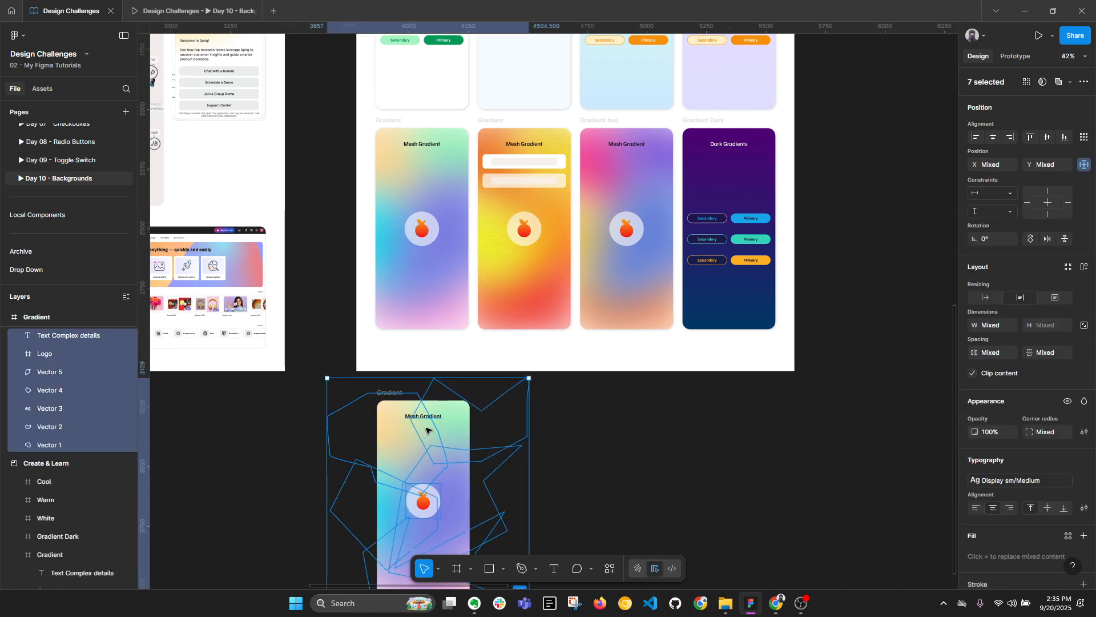
{"action": "key", "text": "Delete"}
{"action": "left_click", "coordinate": [436, 451]}
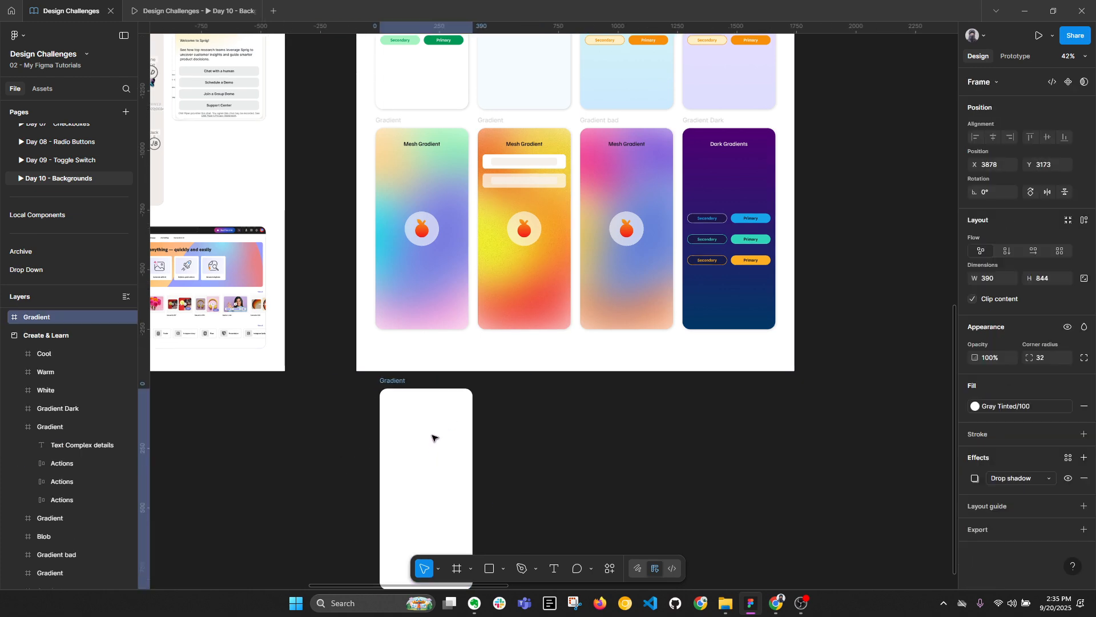
{"action": "left_click_drag", "start_coordinate": [436, 443], "coordinate": [485, 340]}
{"action": "left_click", "coordinate": [648, 397]}
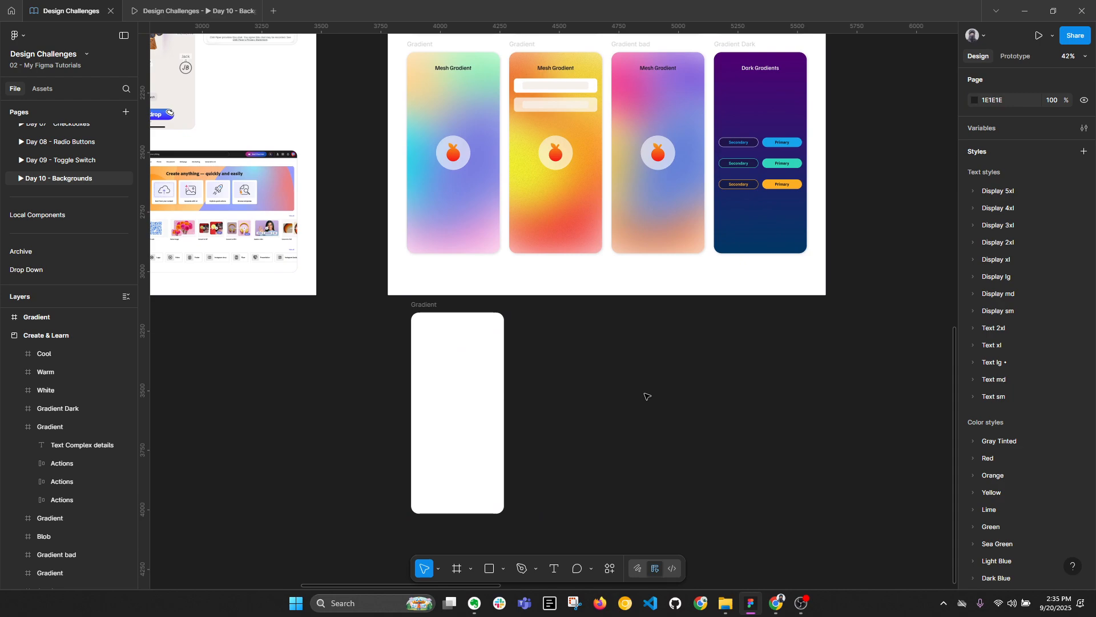
Examine the color swatch columns above the Create & Learn section, highlighting the F24194 to F27329 column and the FED593 to 7A7EE1 column.
{"action": "left_click_drag", "start_coordinate": [692, 318], "coordinate": [675, 524]}
{"action": "left_click_drag", "start_coordinate": [712, 99], "coordinate": [640, 458]}
{"action": "left_click_drag", "start_coordinate": [638, 183], "coordinate": [631, 381]}
{"action": "scroll", "coordinate": [543, 142], "scroll_direction": "up", "scroll_amount": 3}
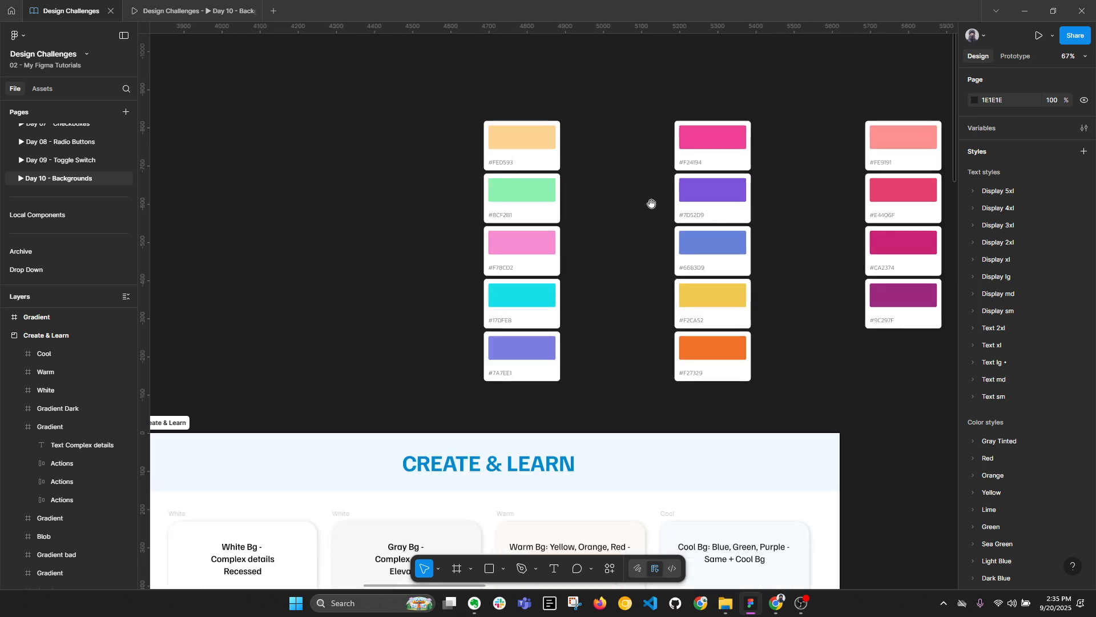
{"action": "left_click_drag", "start_coordinate": [654, 206], "coordinate": [482, 208]}
{"action": "scroll", "coordinate": [507, 211], "scroll_direction": "up", "scroll_amount": 2}
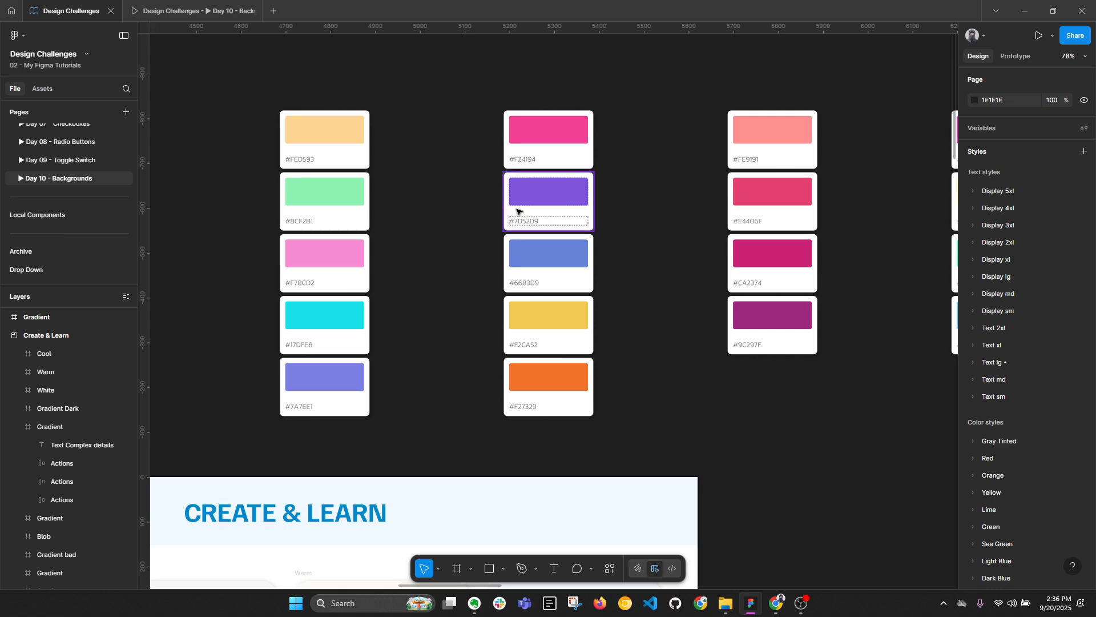
{"action": "left_click_drag", "start_coordinate": [558, 84], "coordinate": [588, 406]}
{"action": "left_click_drag", "start_coordinate": [804, 367], "coordinate": [682, 379]}
{"action": "scroll", "coordinate": [724, 360], "scroll_direction": "down", "scroll_amount": 1}
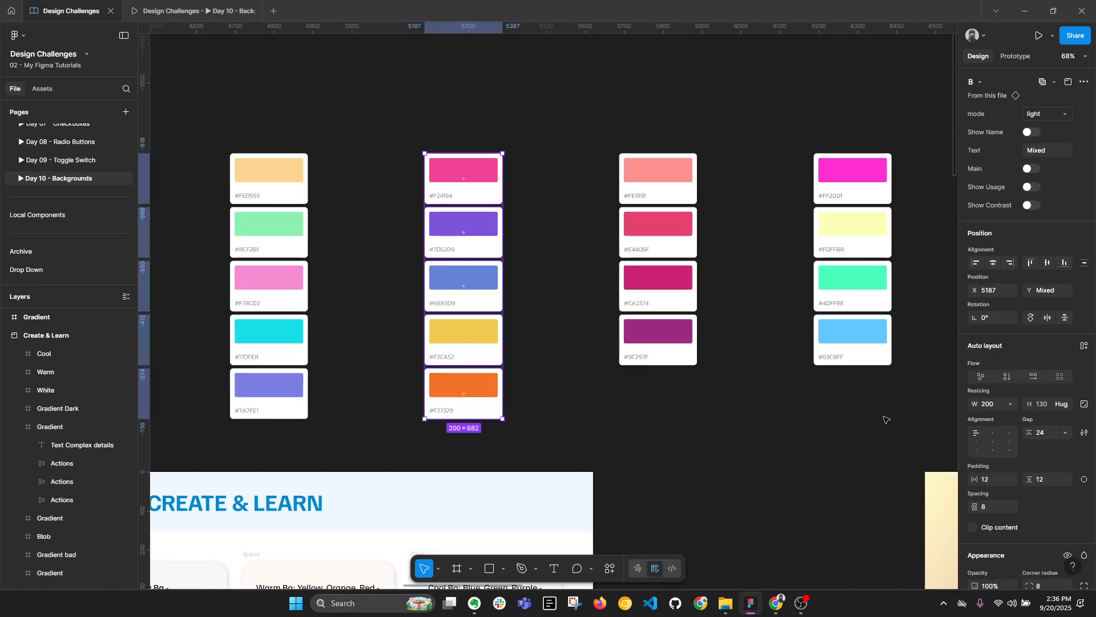
{"action": "left_click", "coordinate": [766, 431]}
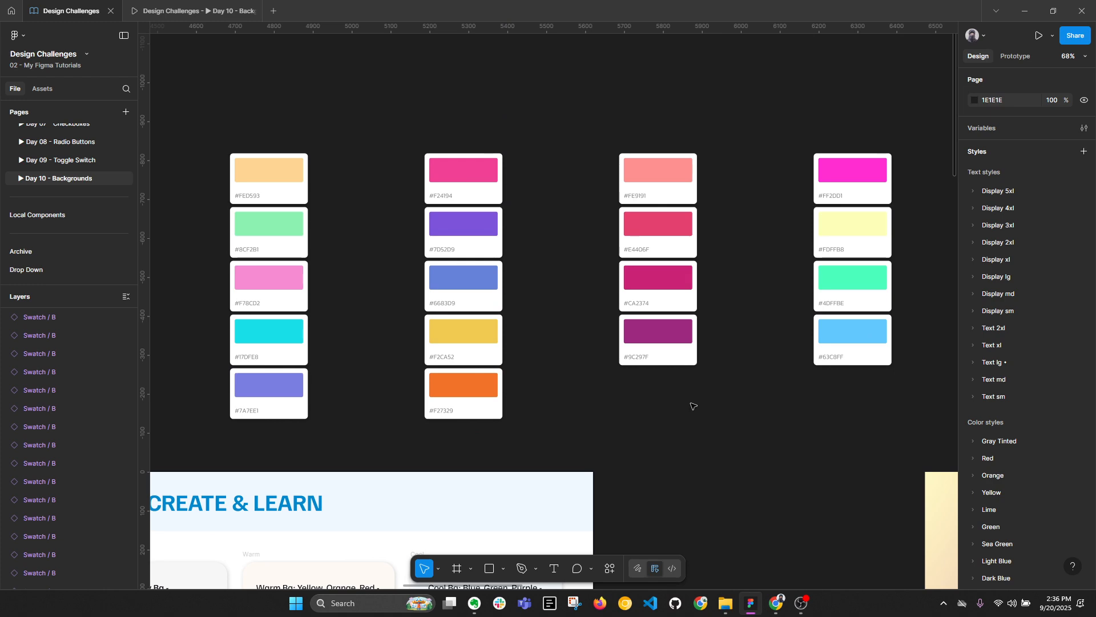
{"action": "left_click_drag", "start_coordinate": [320, 126], "coordinate": [301, 427]}
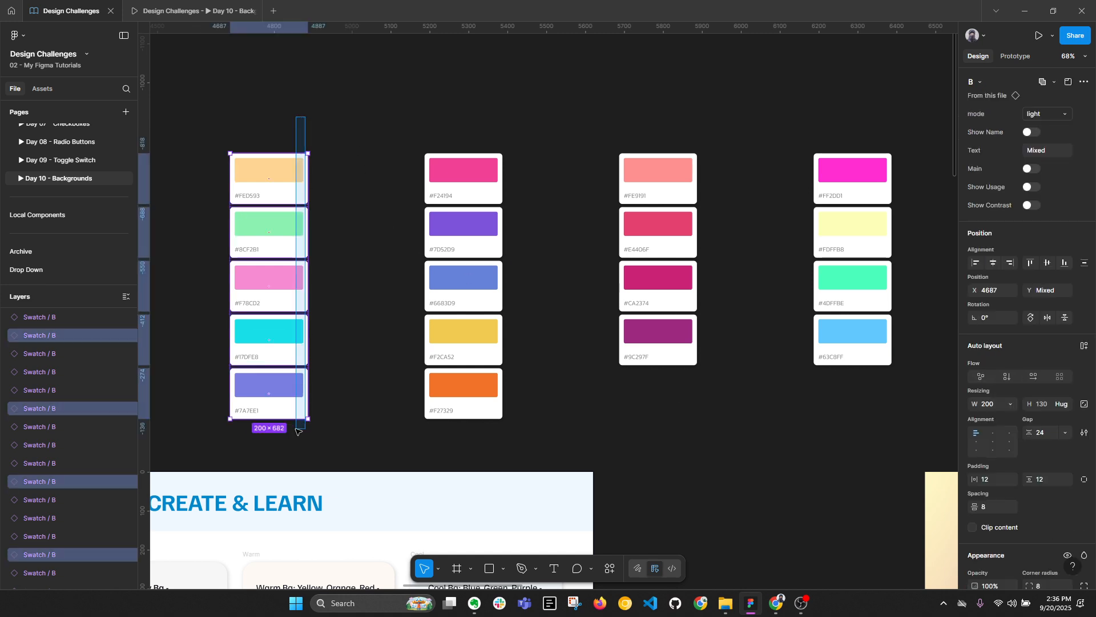
Try shifting the hue of the FED593 swatch's fill to green 93FE9A, and undo the change.
{"action": "double_click", "coordinate": [283, 178]}
{"action": "left_click", "coordinate": [976, 380]}
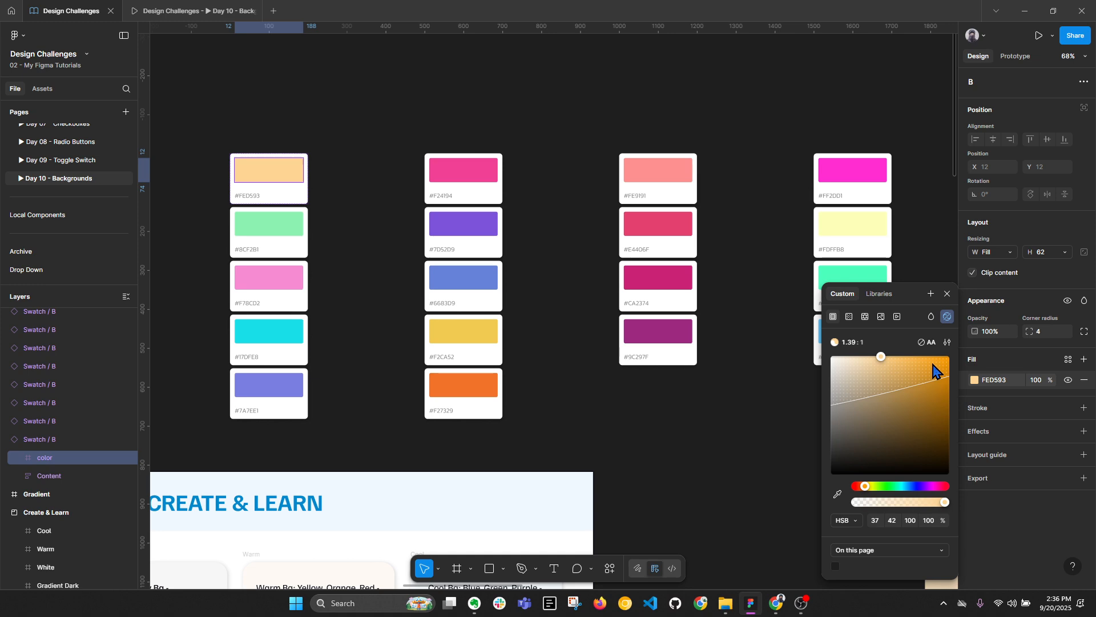
{"action": "left_click_drag", "start_coordinate": [865, 492], "coordinate": [887, 489]}
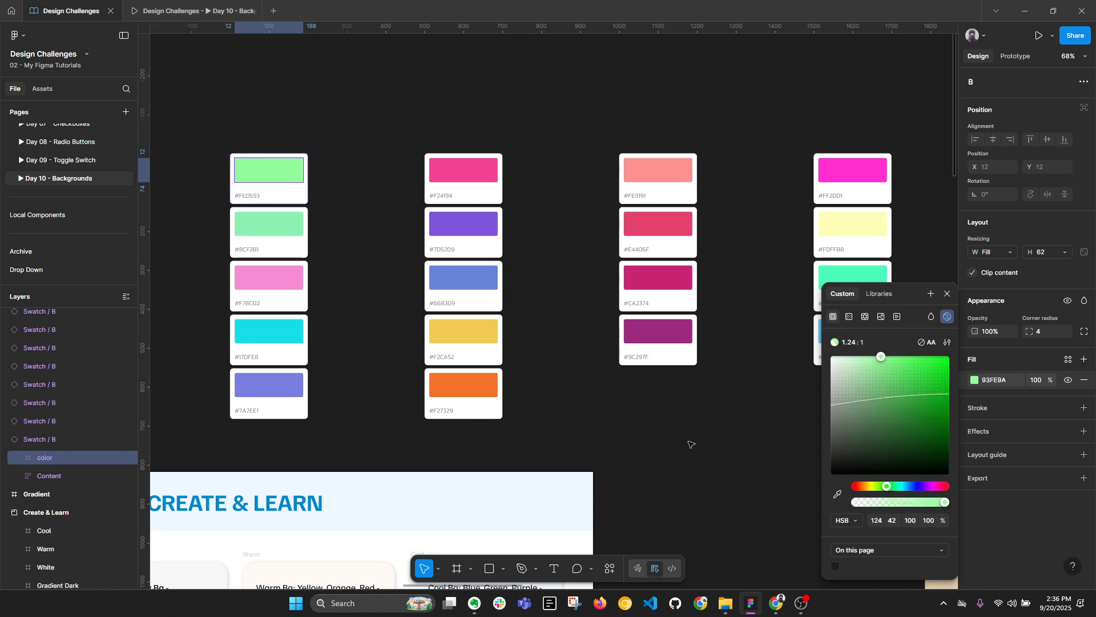
{"action": "left_click", "coordinate": [691, 443]}
{"action": "key", "text": "ctrl+z"}
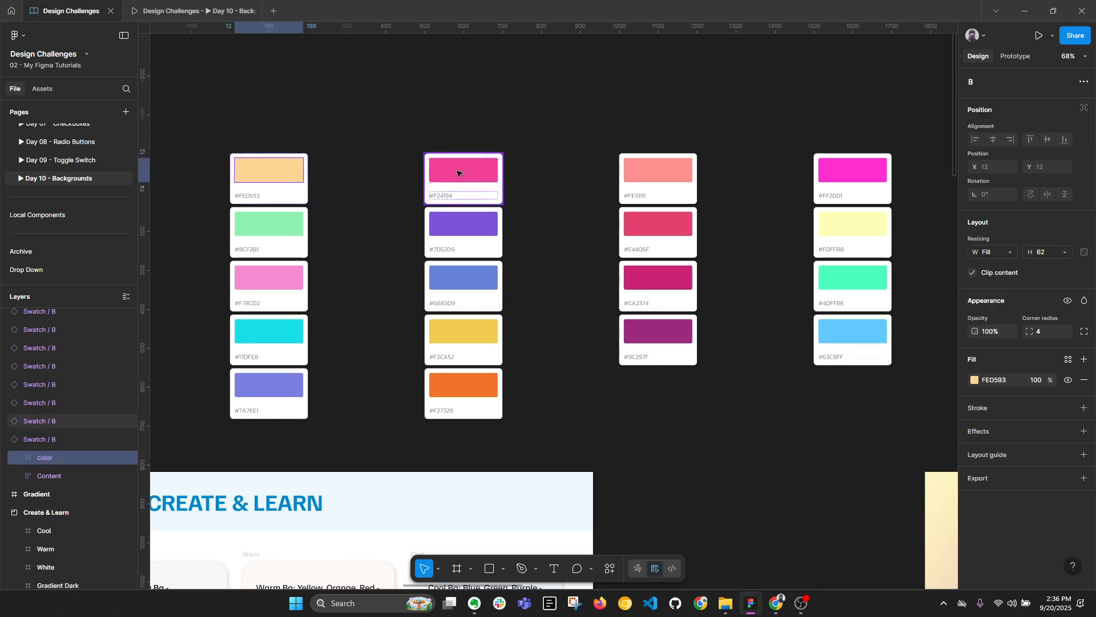
Compare the first two swatch columns by inspecting the saturation and brightness of the F24194 and 7D52D9 fills in the color picker.
{"action": "left_click_drag", "start_coordinate": [278, 123], "coordinate": [284, 419]}
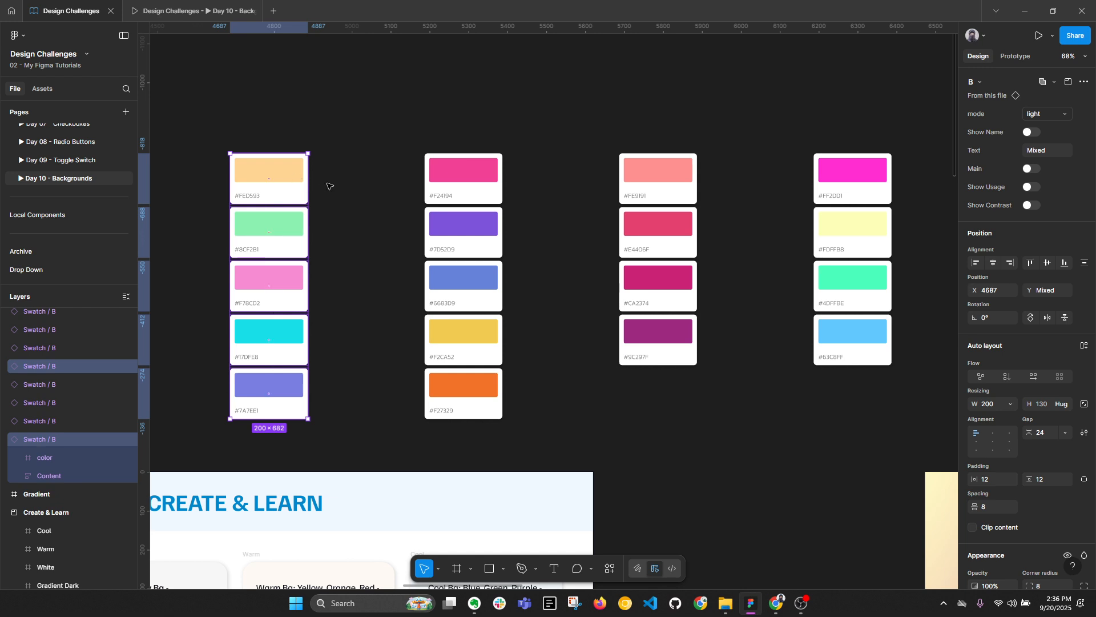
{"action": "double_click", "coordinate": [485, 181]}
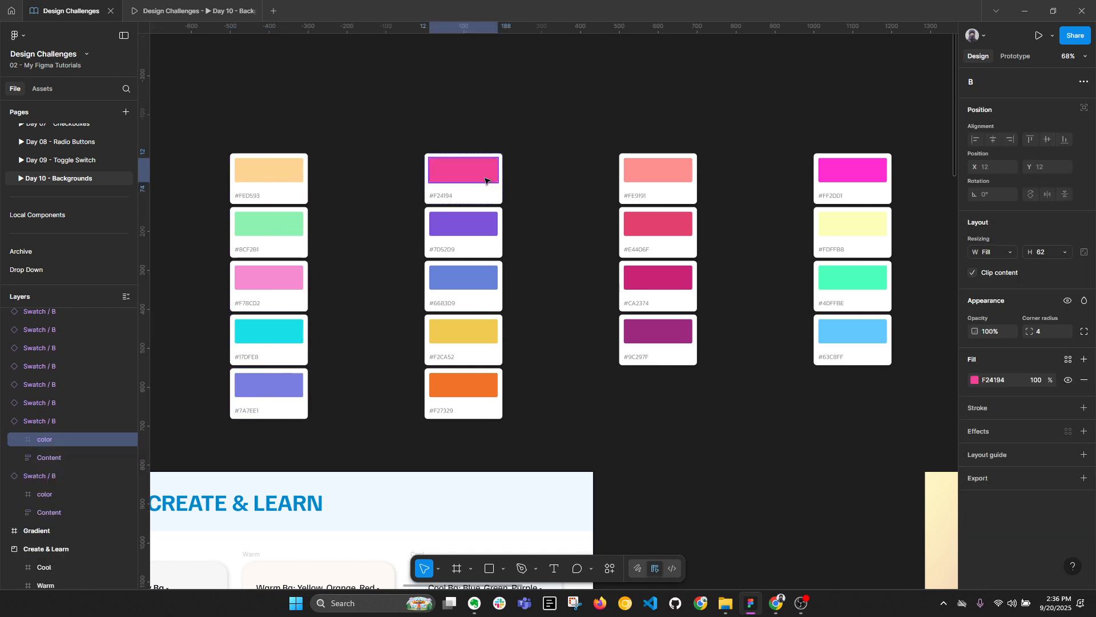
{"action": "left_click", "coordinate": [974, 379]}
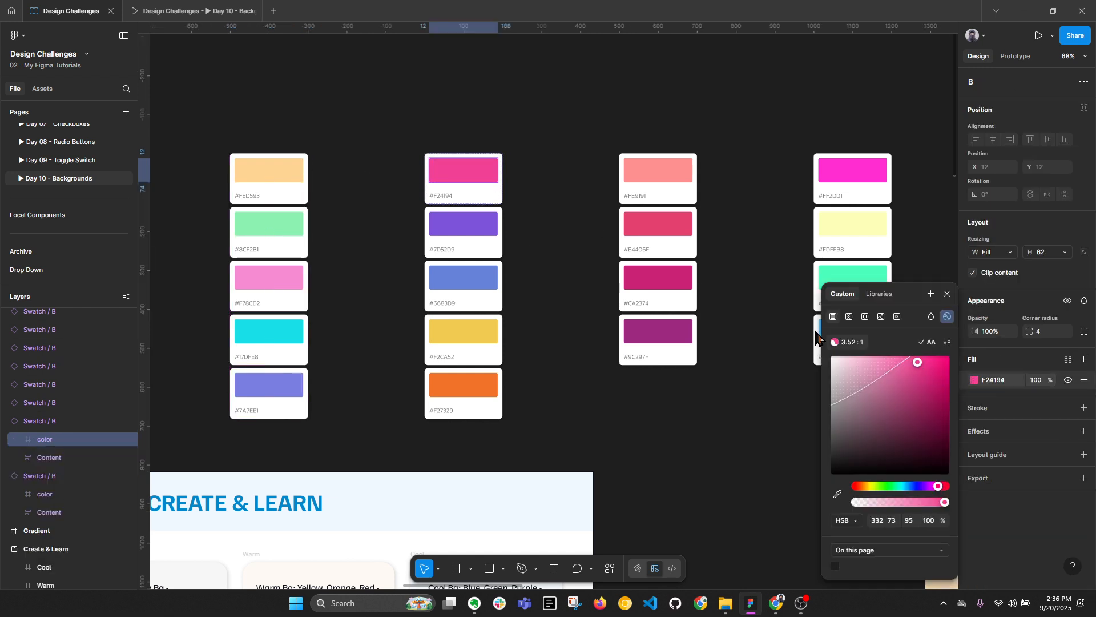
{"action": "double_click", "coordinate": [454, 227]}
{"action": "left_click", "coordinate": [973, 380]}
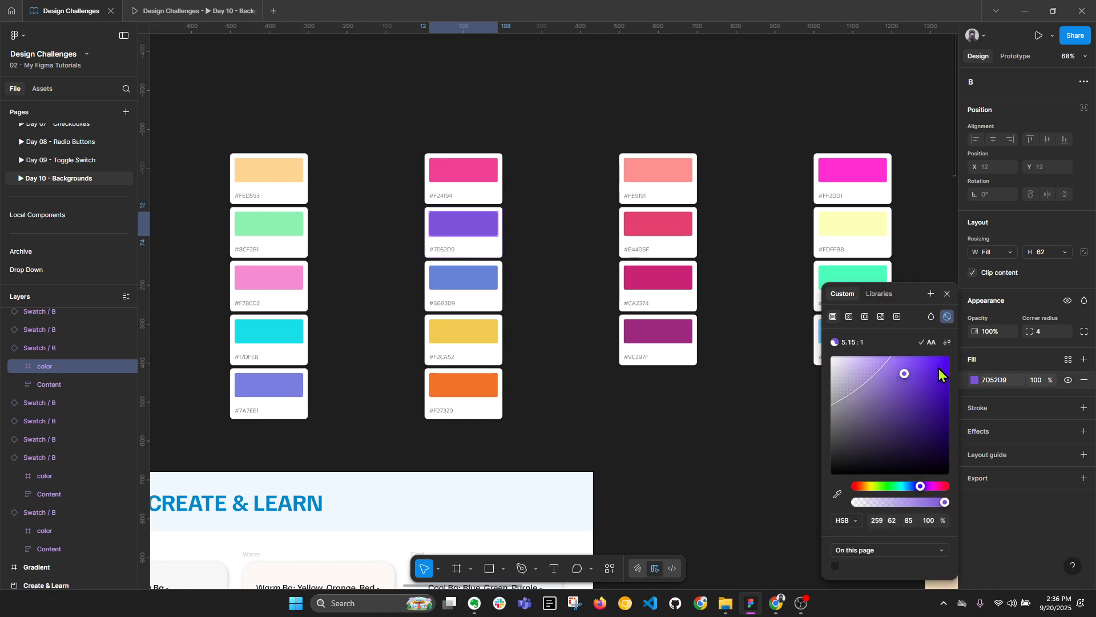
{"action": "left_click", "coordinate": [655, 376]}
{"action": "left_click_drag", "start_coordinate": [437, 90], "coordinate": [480, 375]}
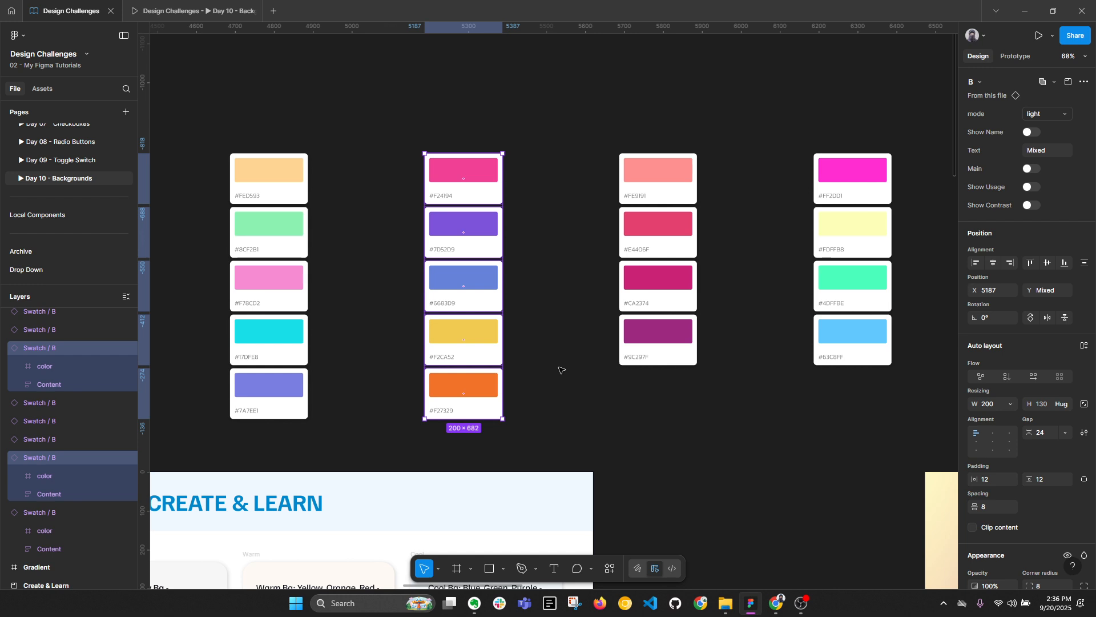
{"action": "key", "text": "alt+l"}
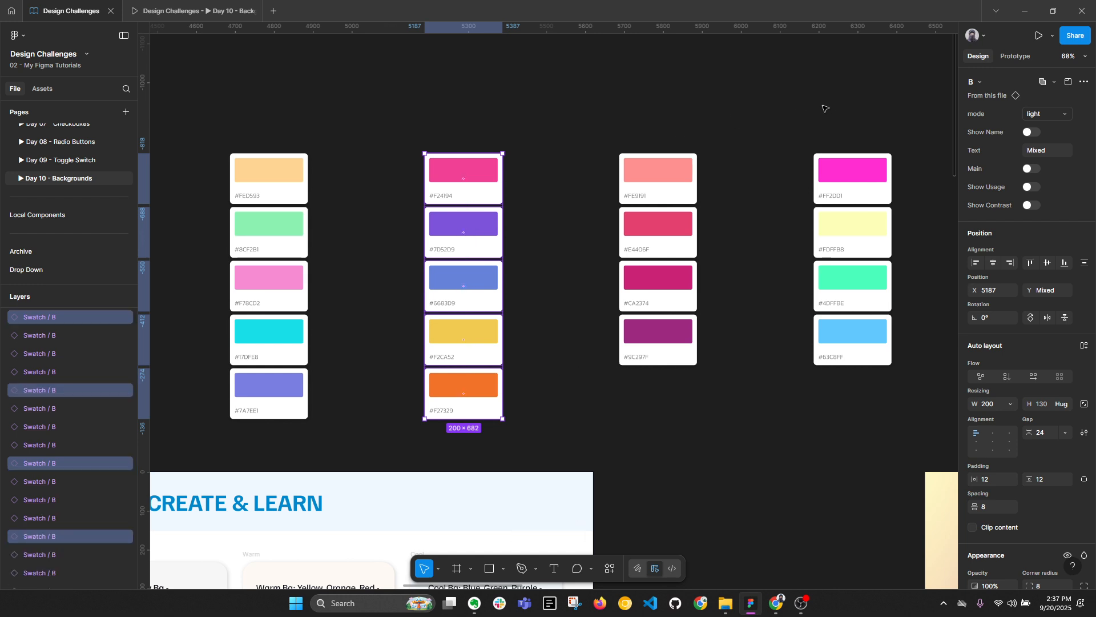
Examine the FE9191 to 9C297F swatch column and the FF2DD1 to 63C8FF column, and survey the mesh gradient frames below them.
{"action": "left_click_drag", "start_coordinate": [705, 105], "coordinate": [678, 369]}
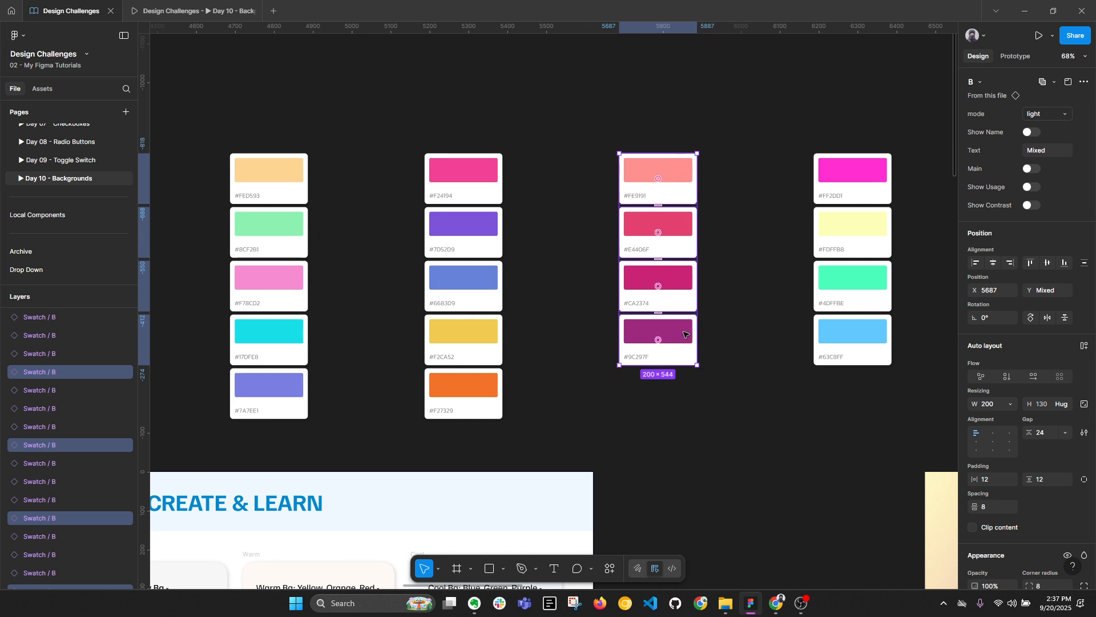
{"action": "left_click_drag", "start_coordinate": [751, 272], "coordinate": [680, 289]}
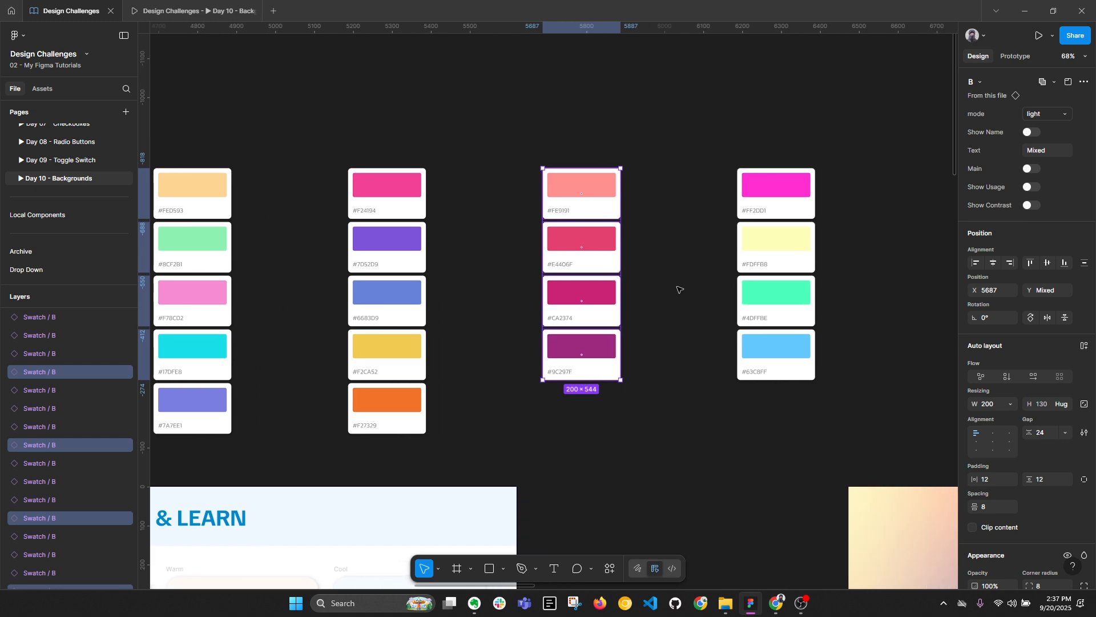
{"action": "left_click_drag", "start_coordinate": [686, 357], "coordinate": [603, 360]}
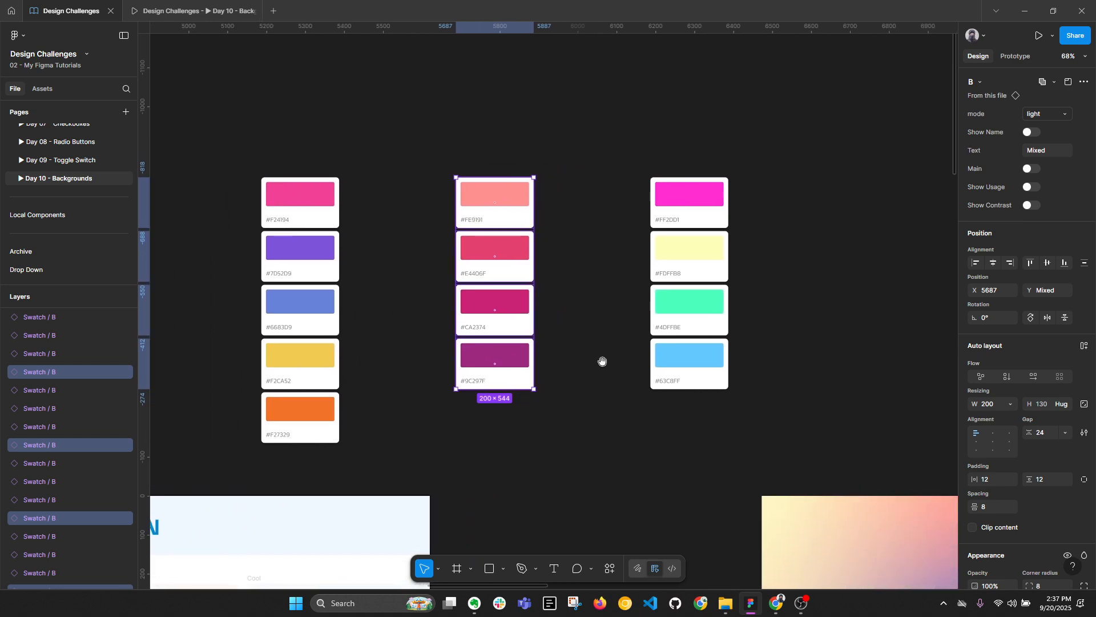
{"action": "left_click", "coordinate": [698, 147]}
{"action": "scroll", "coordinate": [711, 241], "scroll_direction": "up", "scroll_amount": 1}
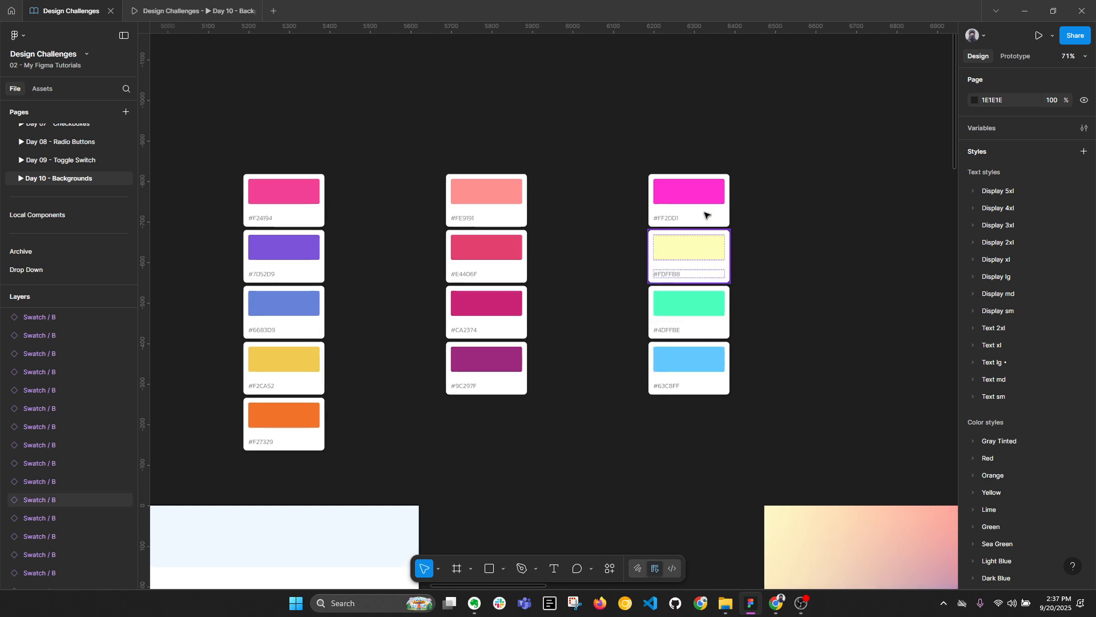
{"action": "scroll", "coordinate": [695, 286], "scroll_direction": "down", "scroll_amount": 5}
{"action": "left_click_drag", "start_coordinate": [752, 299], "coordinate": [759, 172]}
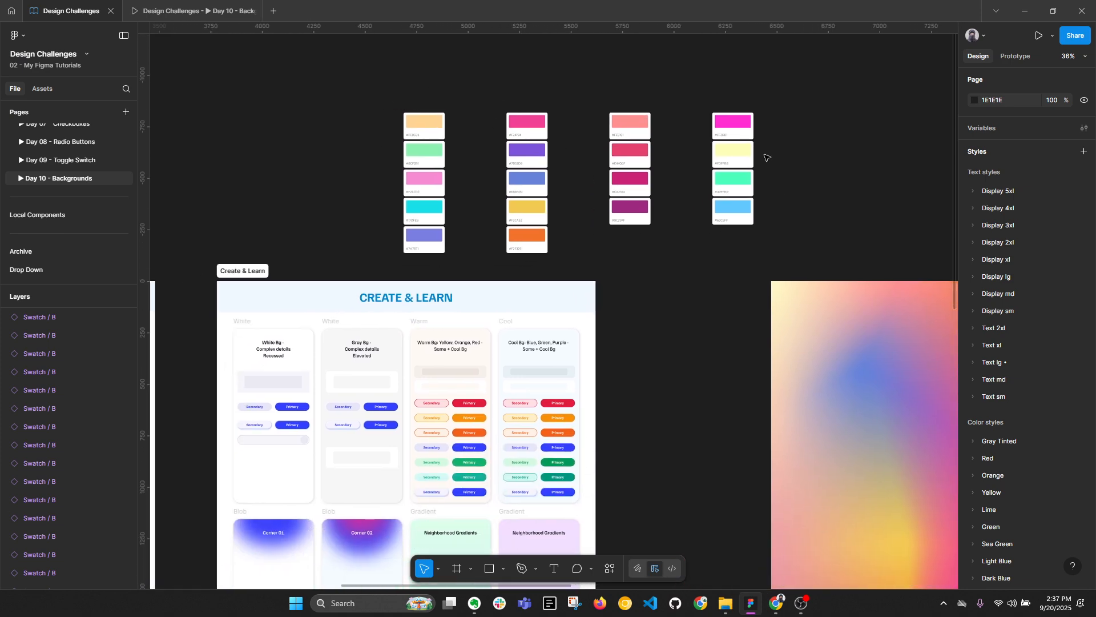
{"action": "scroll", "coordinate": [707, 265], "scroll_direction": "down", "scroll_amount": 3}
{"action": "scroll", "coordinate": [697, 203], "scroll_direction": "down", "scroll_amount": 4}
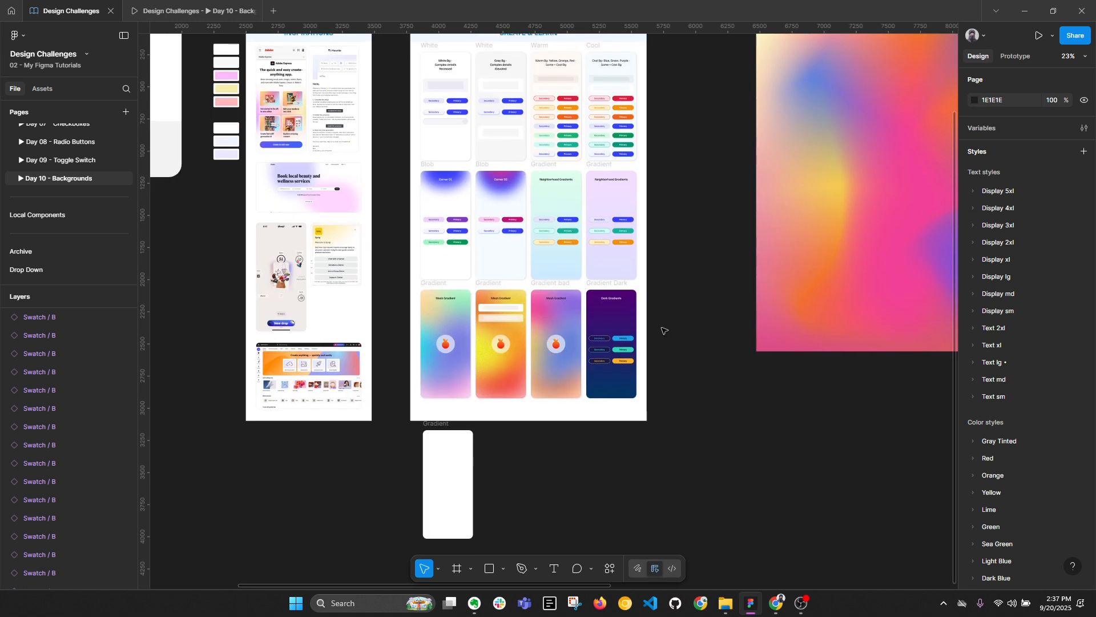
Examine the F24194 to F27329 swatch column, and survey the mesh gradient frames and the empty Gradient frame below them.
{"action": "scroll", "coordinate": [684, 208], "scroll_direction": "up", "scroll_amount": 3}
{"action": "scroll", "coordinate": [616, 172], "scroll_direction": "up", "scroll_amount": 4}
{"action": "scroll", "coordinate": [615, 171], "scroll_direction": "up", "scroll_amount": 2}
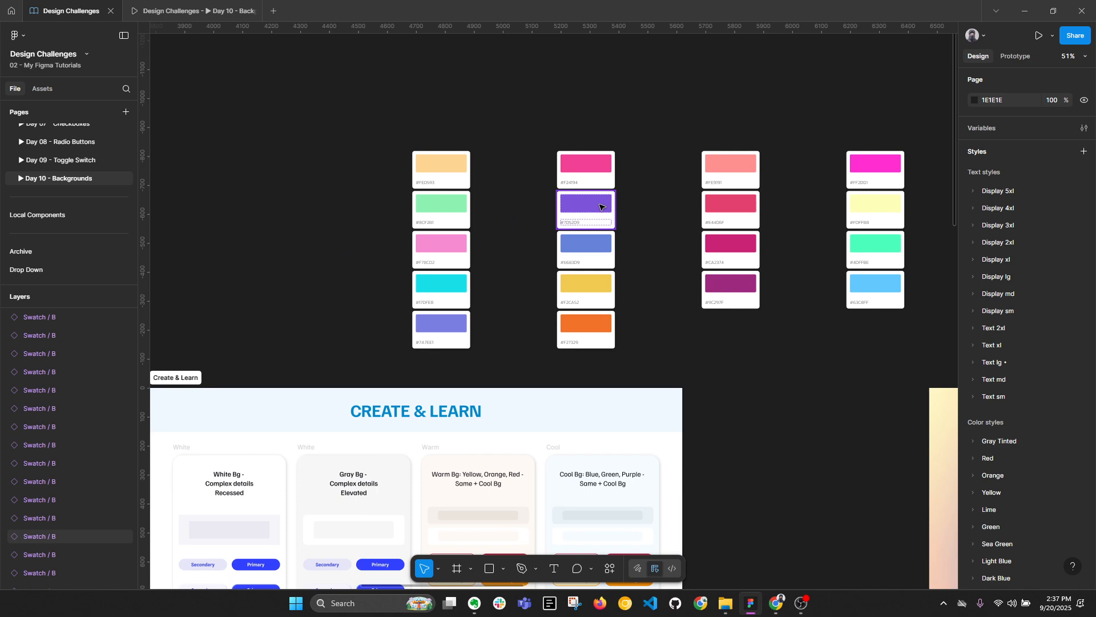
{"action": "scroll", "coordinate": [599, 206], "scroll_direction": "up", "scroll_amount": 1}
{"action": "left_click", "coordinate": [587, 162]}
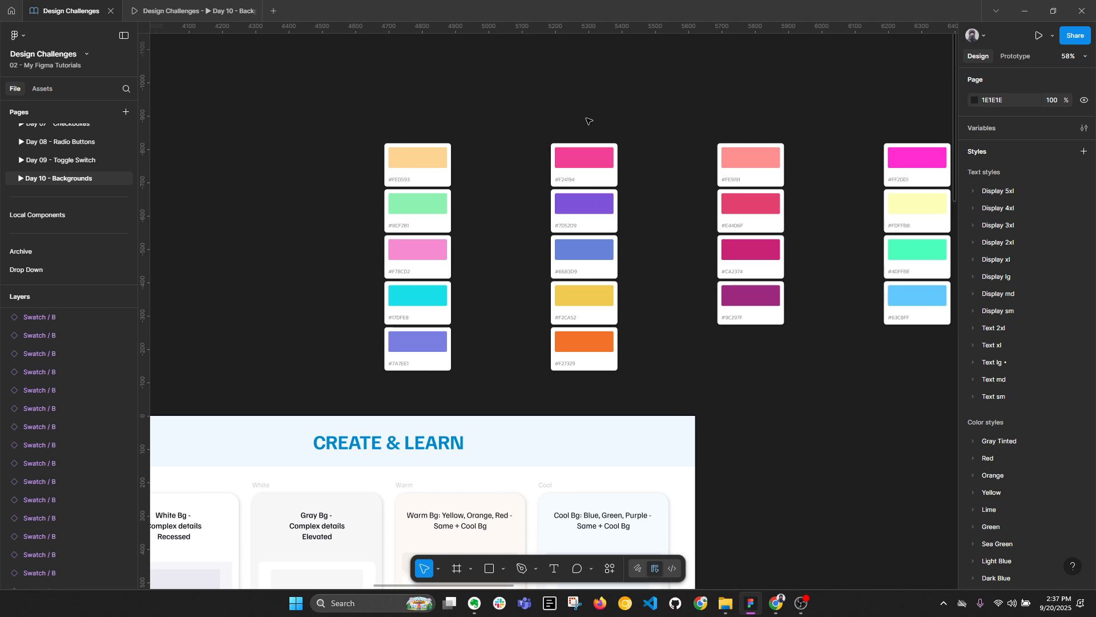
{"action": "left_click_drag", "start_coordinate": [602, 287], "coordinate": [599, 383]}
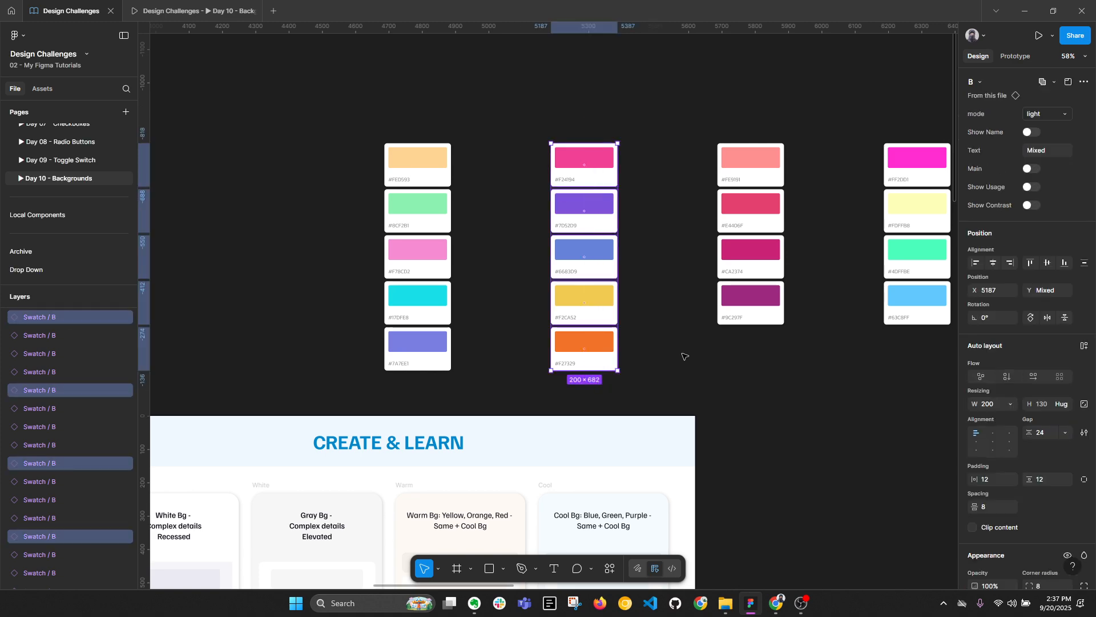
{"action": "left_click", "coordinate": [682, 355]}
{"action": "scroll", "coordinate": [658, 280], "scroll_direction": "down", "scroll_amount": 4}
{"action": "left_click_drag", "start_coordinate": [669, 332], "coordinate": [649, 36]}
{"action": "left_click_drag", "start_coordinate": [696, 391], "coordinate": [741, 76]}
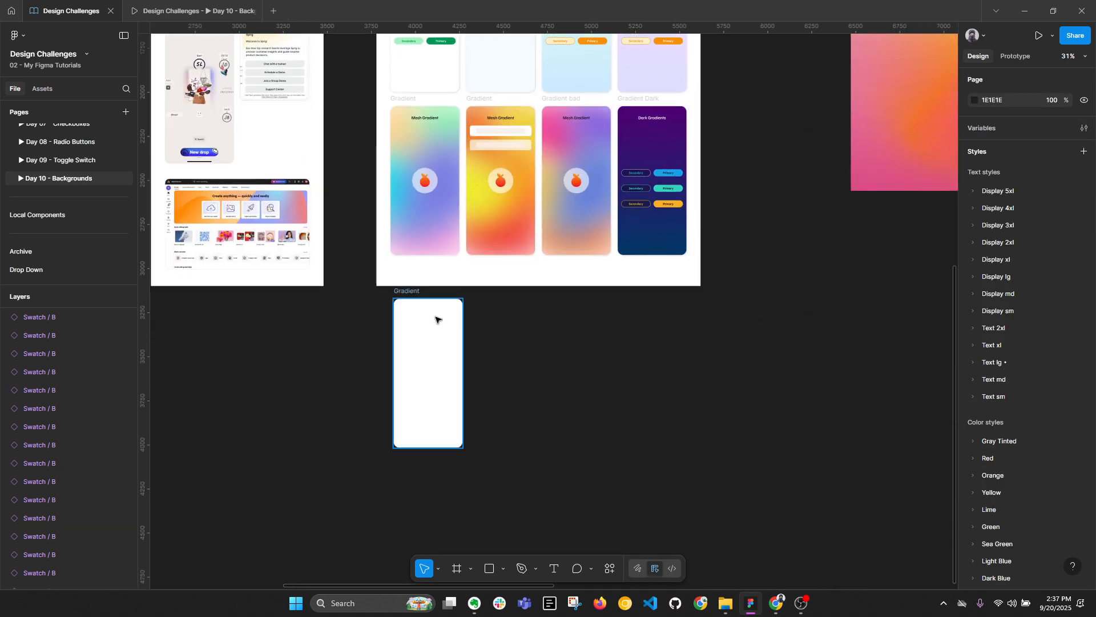
{"action": "scroll", "coordinate": [434, 322], "scroll_direction": "up", "scroll_amount": 3}
{"action": "left_click_drag", "start_coordinate": [416, 323], "coordinate": [508, 405]}
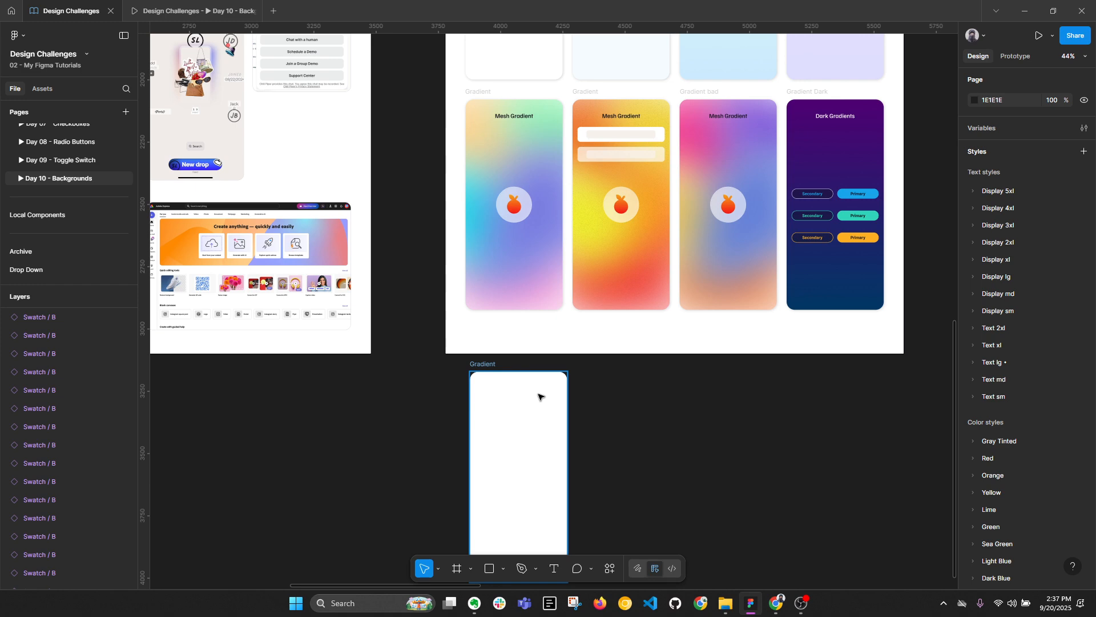
{"action": "left_click_drag", "start_coordinate": [538, 394], "coordinate": [511, 311]}
{"action": "left_click", "coordinate": [503, 340]}
{"action": "left_click", "coordinate": [660, 427]}
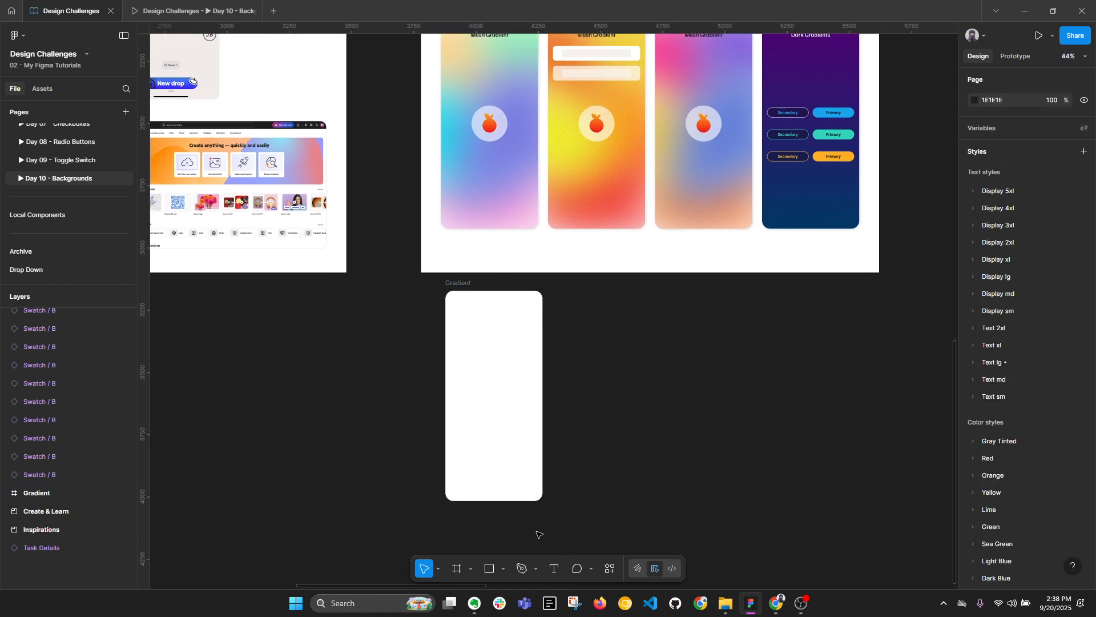
Draw a gray square in the upper half of the empty Gradient frame with the Rectangle tool.
{"action": "left_click", "coordinate": [503, 568]}
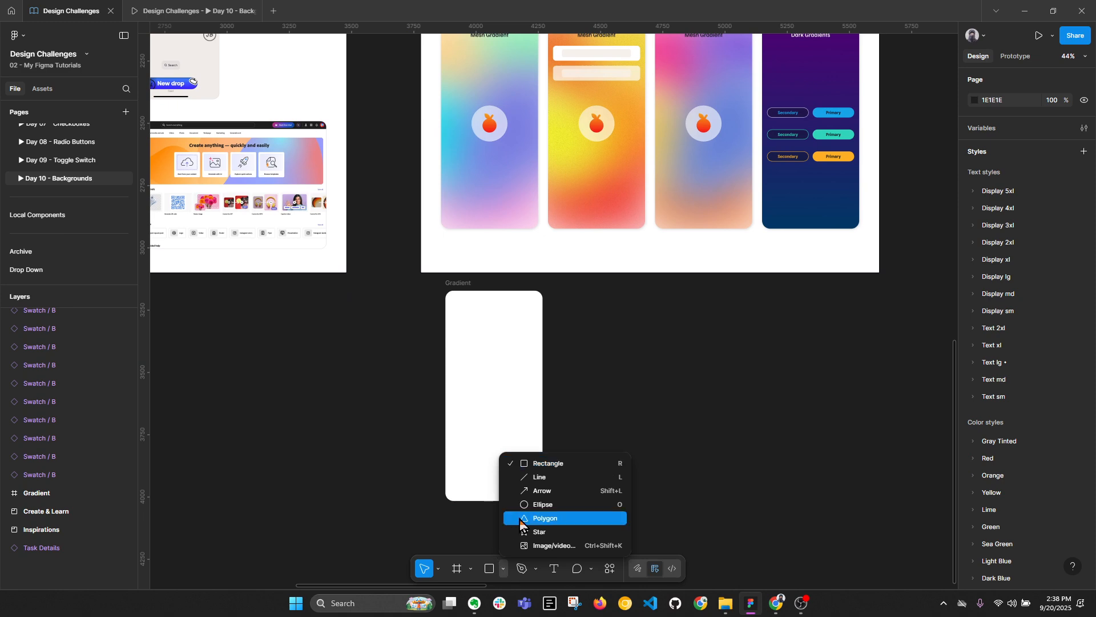
{"action": "left_click", "coordinate": [550, 463]}
{"action": "left_click", "coordinate": [484, 394]}
{"action": "left_click_drag", "start_coordinate": [498, 417], "coordinate": [500, 380]}
{"action": "left_click", "coordinate": [533, 407]}
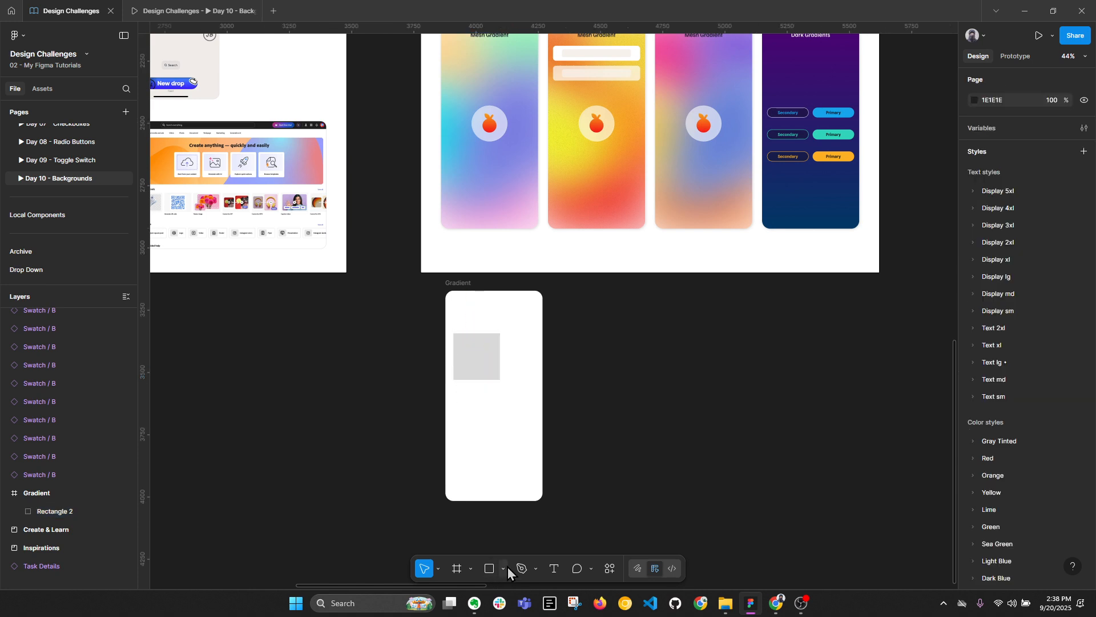
Draw a gray circle in the Gradient frame, overlapping the lower corner of the square.
{"action": "left_click", "coordinate": [504, 569]}
{"action": "left_click", "coordinate": [544, 505]}
{"action": "mouse_move", "coordinate": [478, 396]}
{"action": "left_mouse_down"}
{"action": "mouse_move", "coordinate": [532, 447]}
{"action": "mouse_move", "coordinate": [507, 383]}
{"action": "left_mouse_up"}
{"action": "left_click", "coordinate": [571, 468]}
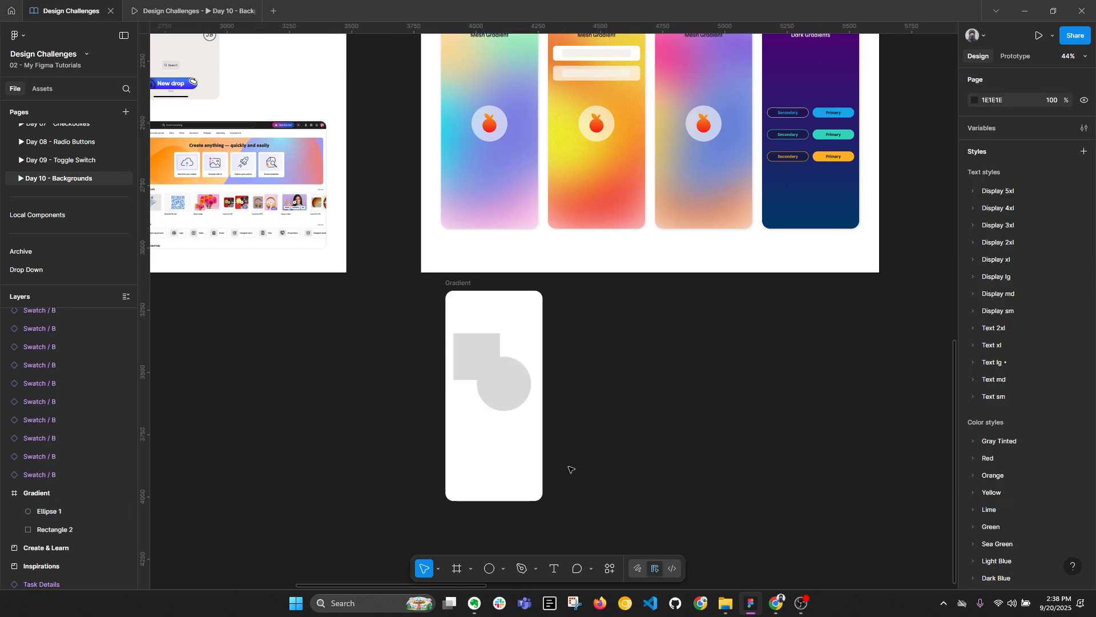
Draw a triangle below the square and a five-pointed star below the circle in the Gradient frame.
{"action": "left_click", "coordinate": [503, 569]}
{"action": "left_click", "coordinate": [543, 518]}
{"action": "mouse_move", "coordinate": [461, 415]}
{"action": "left_mouse_down"}
{"action": "mouse_move", "coordinate": [519, 472]}
{"action": "mouse_move", "coordinate": [477, 423]}
{"action": "mouse_move", "coordinate": [496, 414]}
{"action": "mouse_move", "coordinate": [570, 491]}
{"action": "left_mouse_up"}
{"action": "left_click", "coordinate": [503, 569]}
{"action": "left_click", "coordinate": [543, 536]}
{"action": "left_click_drag", "start_coordinate": [522, 457], "coordinate": [505, 446]}
{"action": "left_click", "coordinate": [607, 492]}
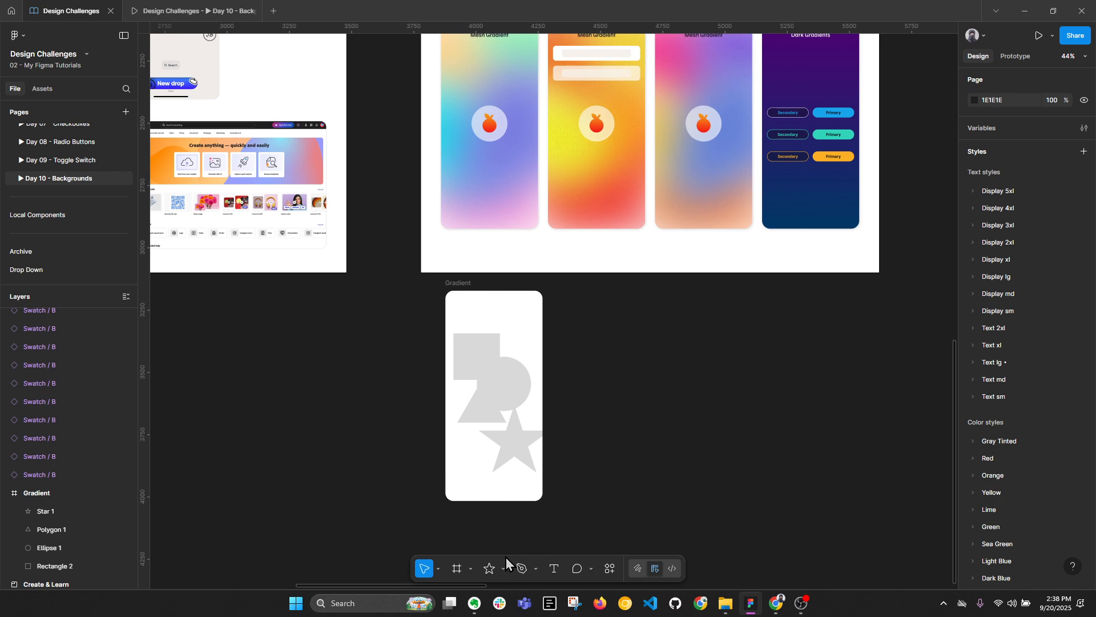
Draw a polygon about 156 × 156 near the circle, set its count to 5, and enlarge it toward the frame's upper edge.
{"action": "left_click", "coordinate": [503, 569]}
{"action": "left_click", "coordinate": [531, 516]}
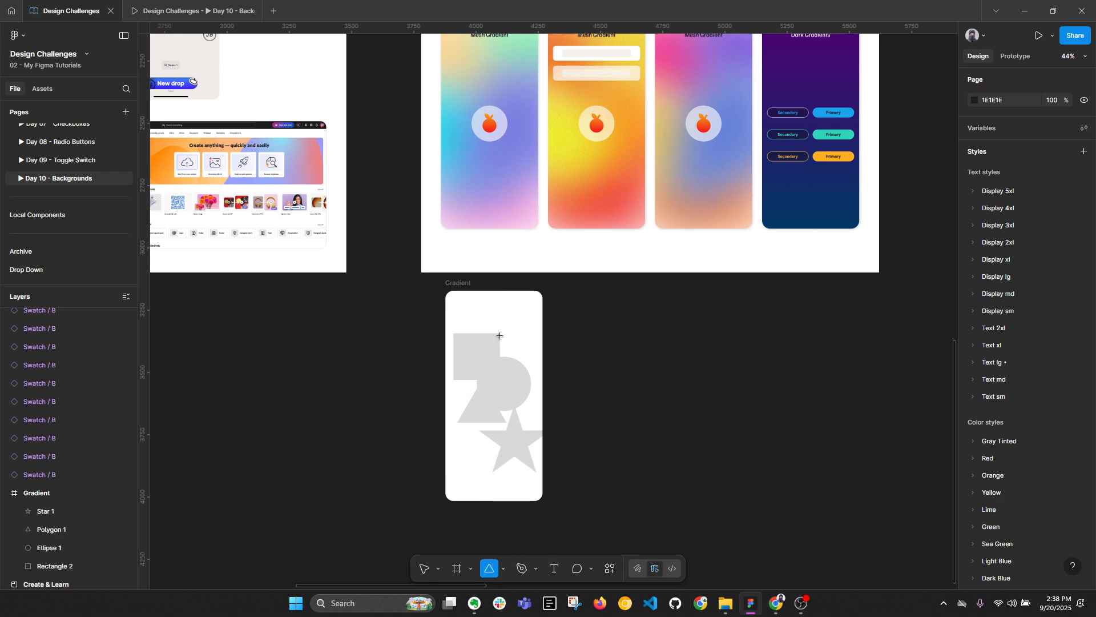
{"action": "left_click_drag", "start_coordinate": [500, 338], "coordinate": [540, 377]}
{"action": "scroll", "coordinate": [541, 372], "scroll_direction": "up", "scroll_amount": 2}
{"action": "left_click", "coordinate": [992, 383]}
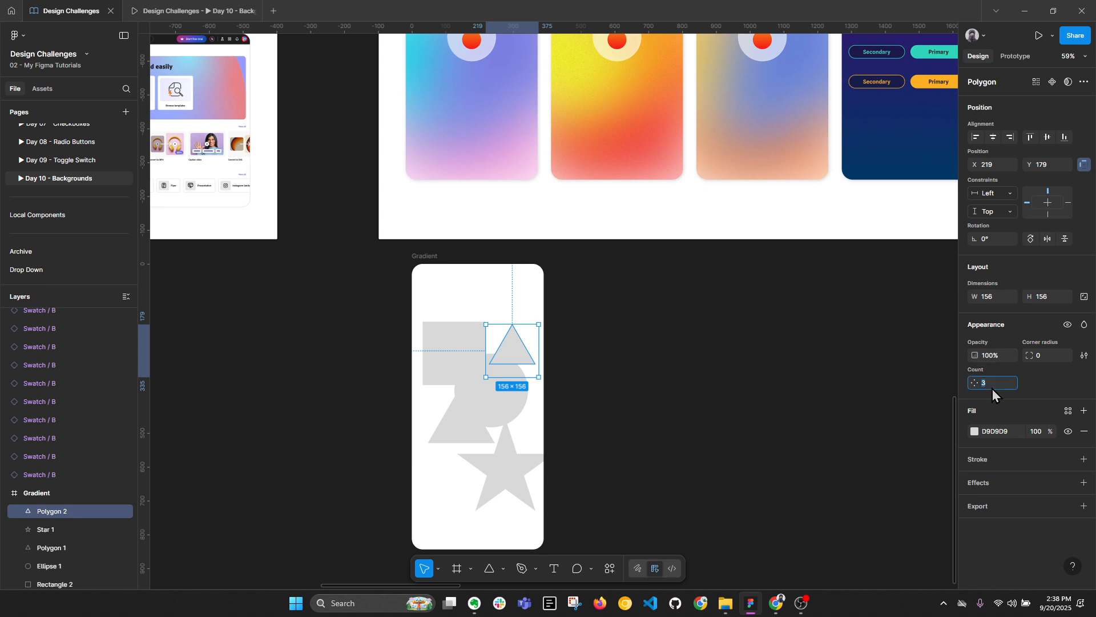
{"action": "type", "text": "5"}
{"action": "key", "text": "Return"}
{"action": "left_click_drag", "start_coordinate": [541, 376], "coordinate": [523, 323]}
Duplicate the Gradient frame with the shapes, and delete all five shapes from the copy.
{"action": "scroll", "coordinate": [447, 281], "scroll_direction": "down", "scroll_amount": 1}
{"action": "scroll", "coordinate": [445, 280], "scroll_direction": "down", "scroll_amount": 1}
{"action": "key", "text": "Escape"}
{"action": "key", "text": "ctrl+d"}
{"action": "key", "text": "Return"}
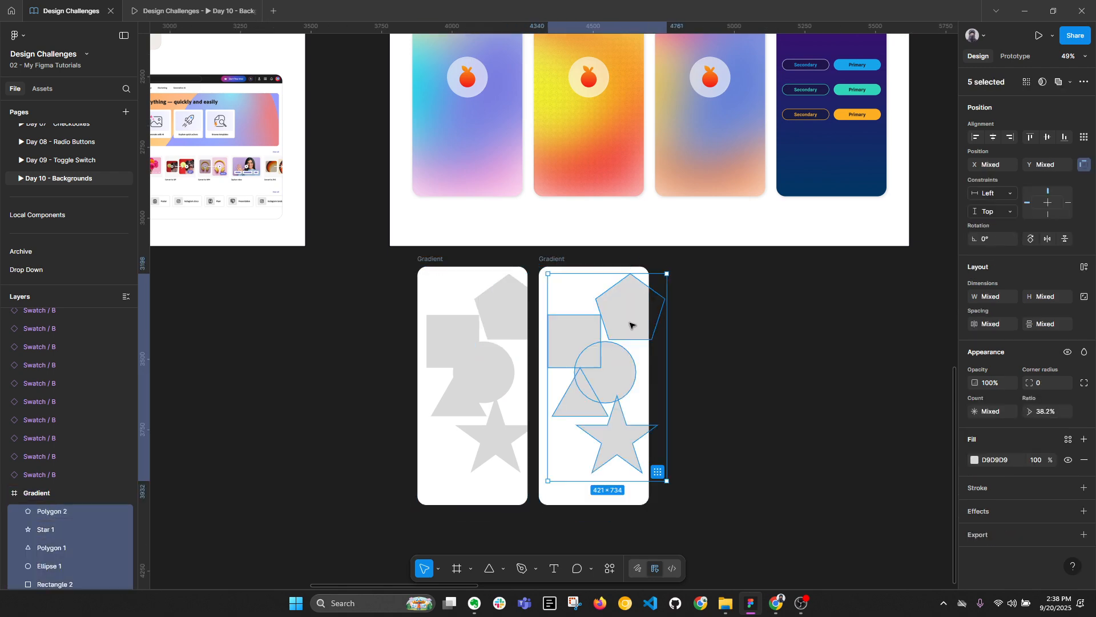
{"action": "key", "text": "Delete"}
{"action": "scroll", "coordinate": [629, 321], "scroll_direction": "right", "scroll_amount": 3}
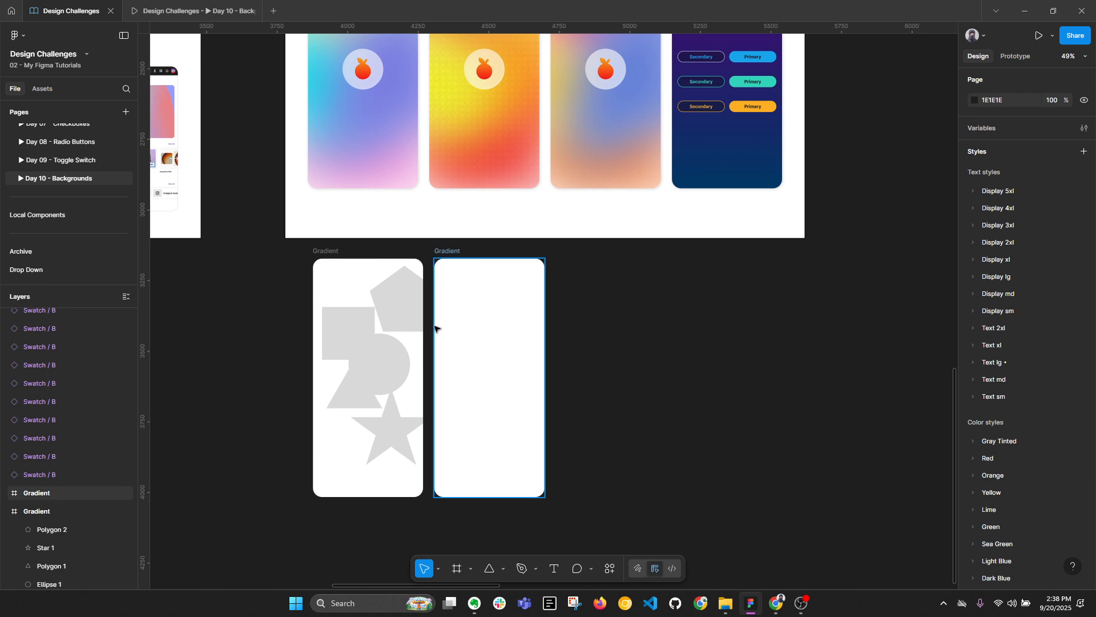
{"action": "mouse_move", "coordinate": [487, 329]}
{"action": "left_mouse_down"}
{"action": "mouse_move", "coordinate": [498, 329]}
{"action": "mouse_move", "coordinate": [488, 329]}
{"action": "left_mouse_up"}
{"action": "left_click_drag", "start_coordinate": [616, 371], "coordinate": [604, 375]}
{"action": "left_click", "coordinate": [629, 416]}
Draw a closed, irregular star-like path about 896 × 550 across the empty Gradient frame with the Pen tool, extending past both sides.
{"action": "left_click", "coordinate": [522, 568]}
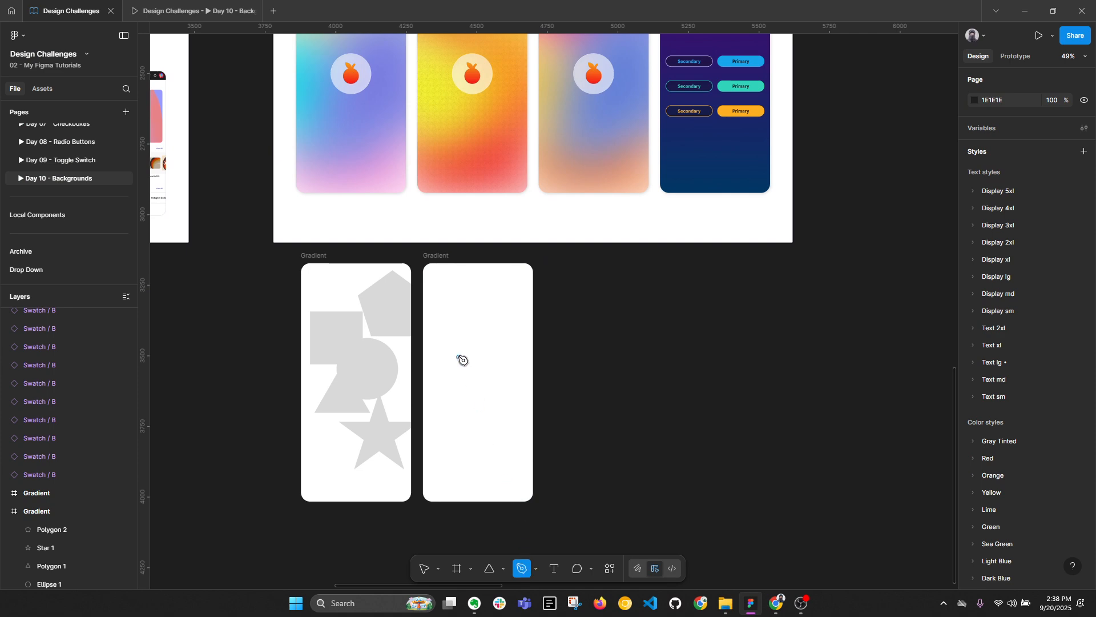
{"action": "left_click", "coordinate": [479, 344]}
{"action": "left_click", "coordinate": [478, 289]}
{"action": "left_click", "coordinate": [448, 299]}
{"action": "left_click", "coordinate": [388, 289]}
{"action": "left_click", "coordinate": [406, 347]}
{"action": "left_click", "coordinate": [355, 395]}
{"action": "left_click", "coordinate": [420, 387]}
{"action": "left_click", "coordinate": [464, 444]}
{"action": "left_click", "coordinate": [481, 385]}
{"action": "left_click", "coordinate": [607, 369]}
{"action": "left_click", "coordinate": [479, 344]}
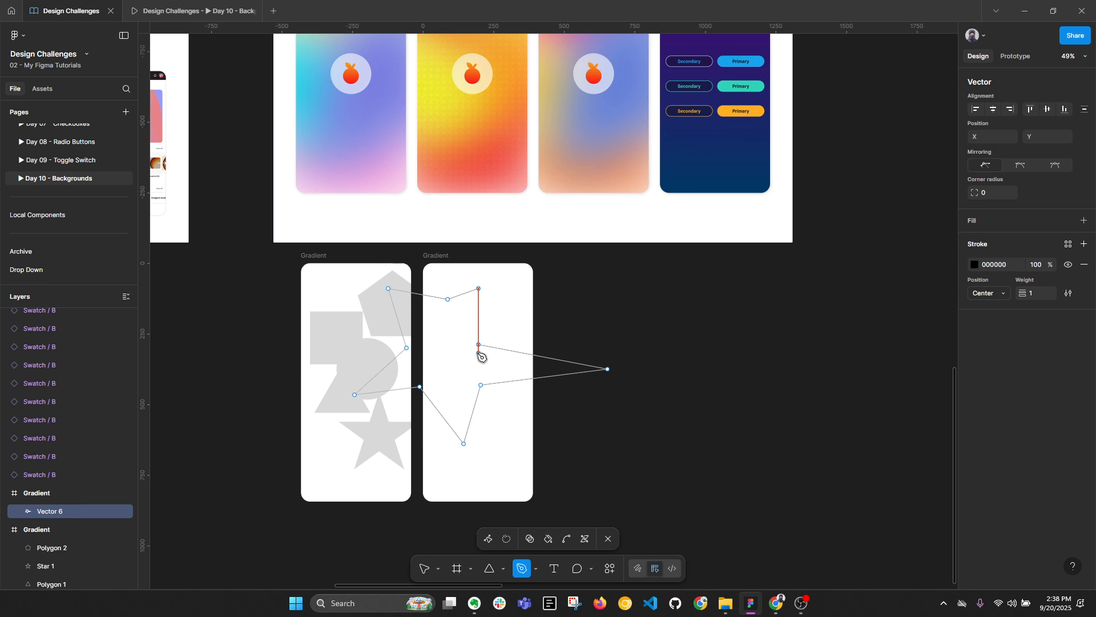
{"action": "key", "text": "v"}
{"action": "key", "text": "Escape"}
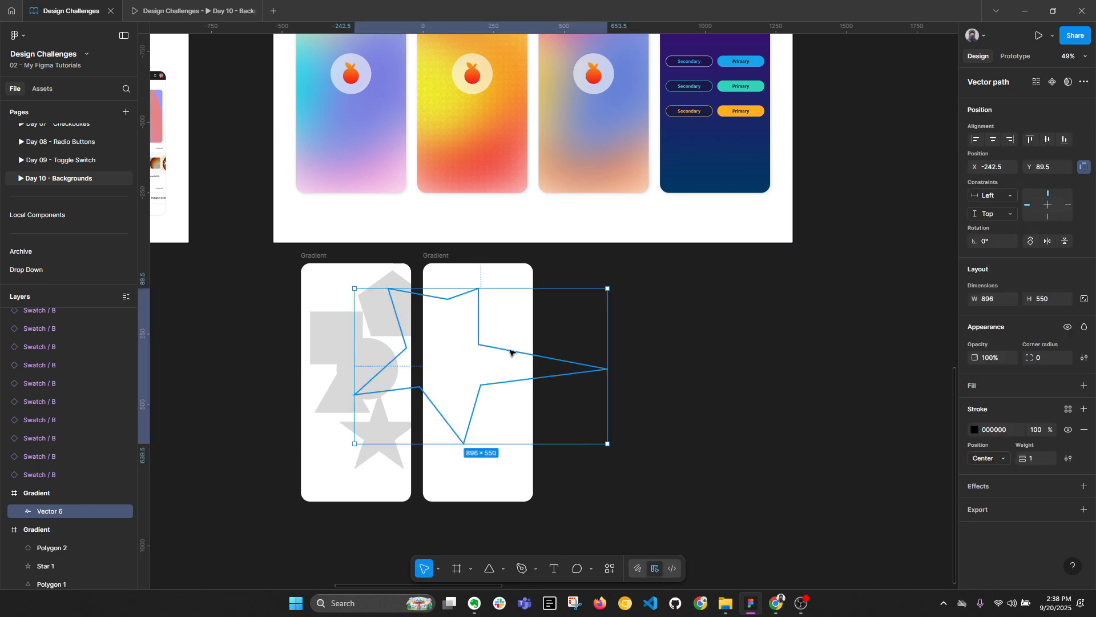
Move the second Gradient frame away from the first, and replace its star-like path's stroke with a fill.
{"action": "left_click_drag", "start_coordinate": [437, 257], "coordinate": [533, 257]}
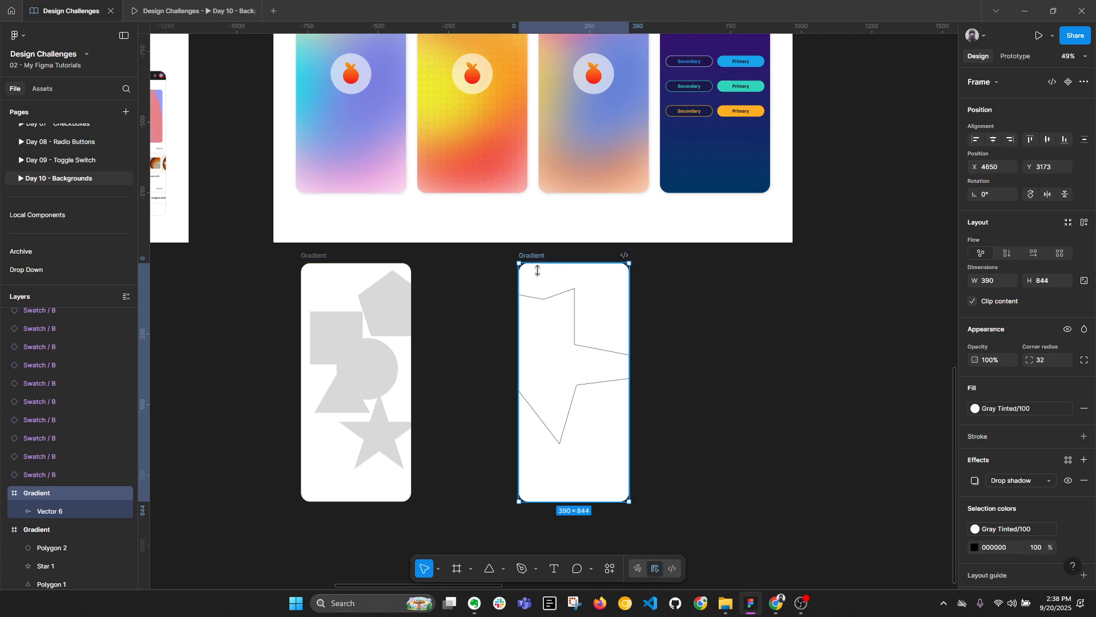
{"action": "left_click", "coordinate": [556, 295]}
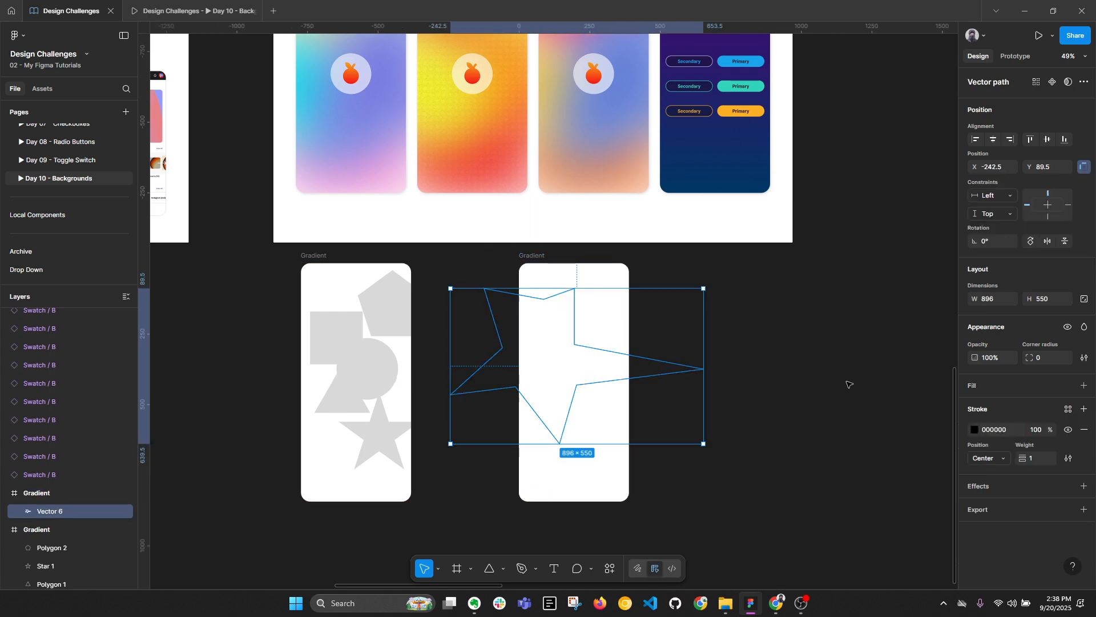
{"action": "left_click", "coordinate": [1085, 429]}
{"action": "scroll", "coordinate": [708, 409], "scroll_direction": "up", "scroll_amount": 1}
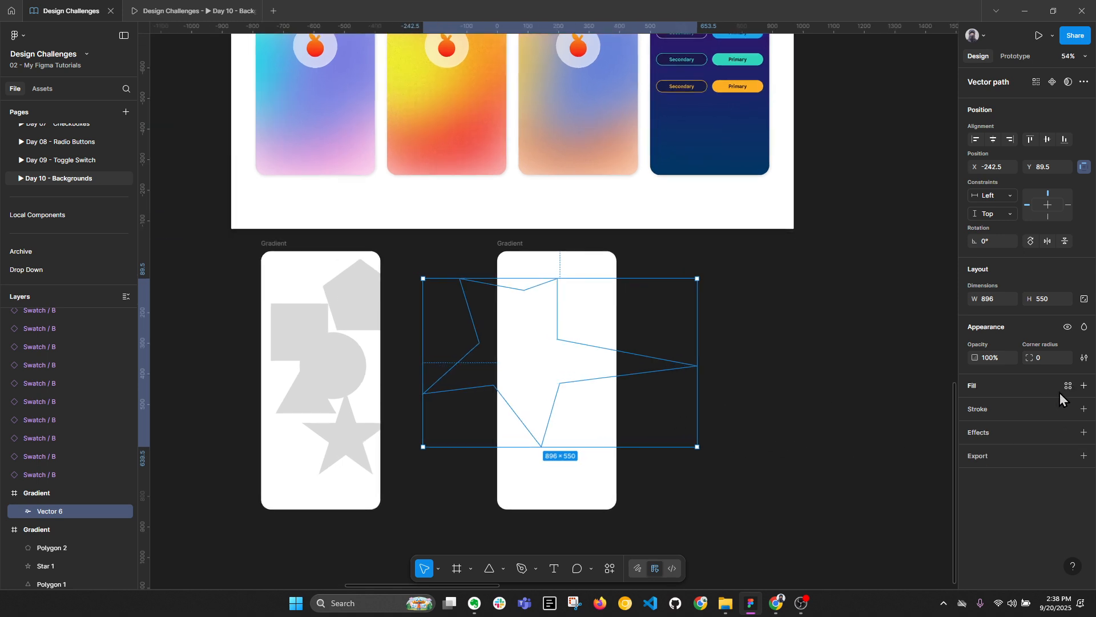
{"action": "left_click", "coordinate": [1084, 386]}
Set the star-like path's fill to red FF5555.
{"action": "left_click", "coordinate": [974, 406]}
{"action": "left_click", "coordinate": [974, 406]}
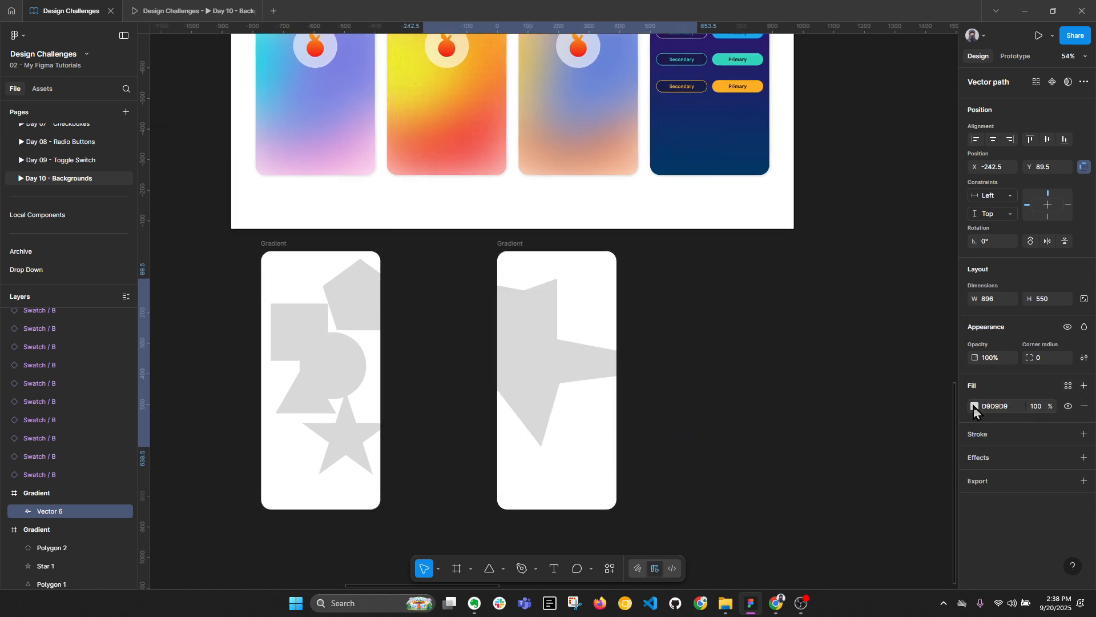
{"action": "left_click", "coordinate": [974, 407]}
{"action": "scroll", "coordinate": [594, 421], "scroll_direction": "down", "scroll_amount": 3}
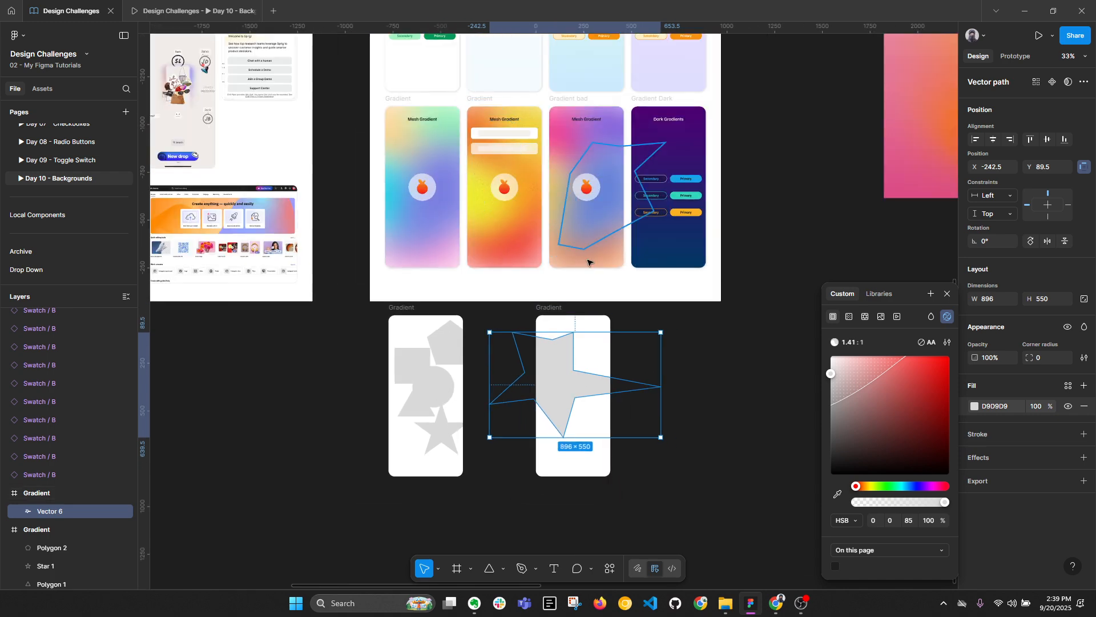
{"action": "scroll", "coordinate": [608, 326], "scroll_direction": "up", "scroll_amount": 3}
{"action": "left_click_drag", "start_coordinate": [885, 390], "coordinate": [910, 356]}
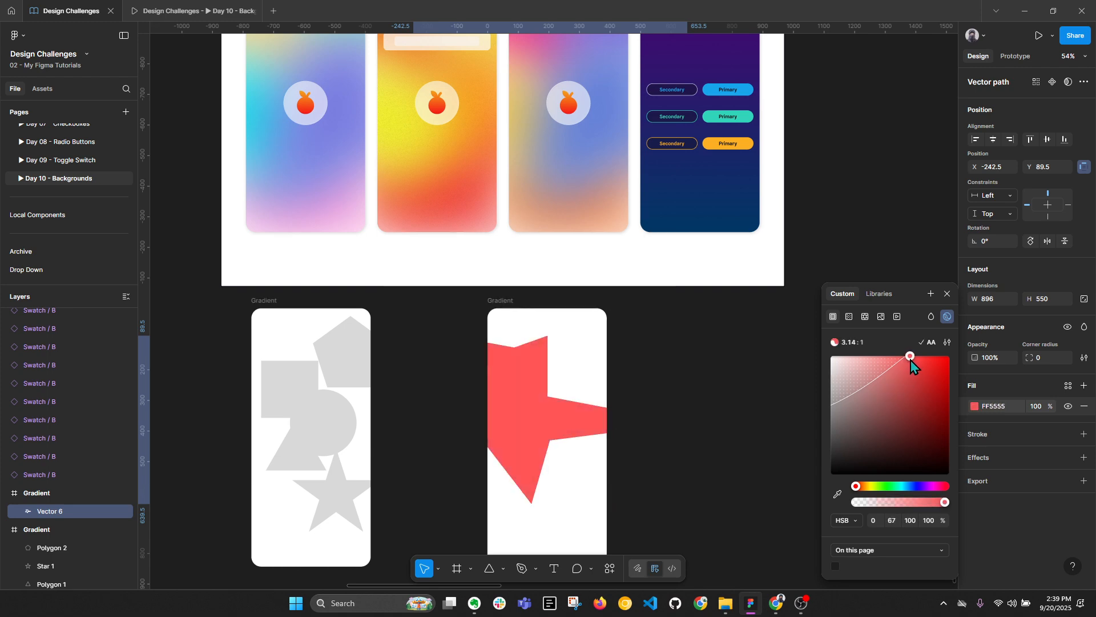
Apply the Orange/500 color style to the star-like path's fill, and detach the style.
{"action": "left_click", "coordinate": [1068, 386]}
{"action": "scroll", "coordinate": [913, 497], "scroll_direction": "down", "scroll_amount": 5}
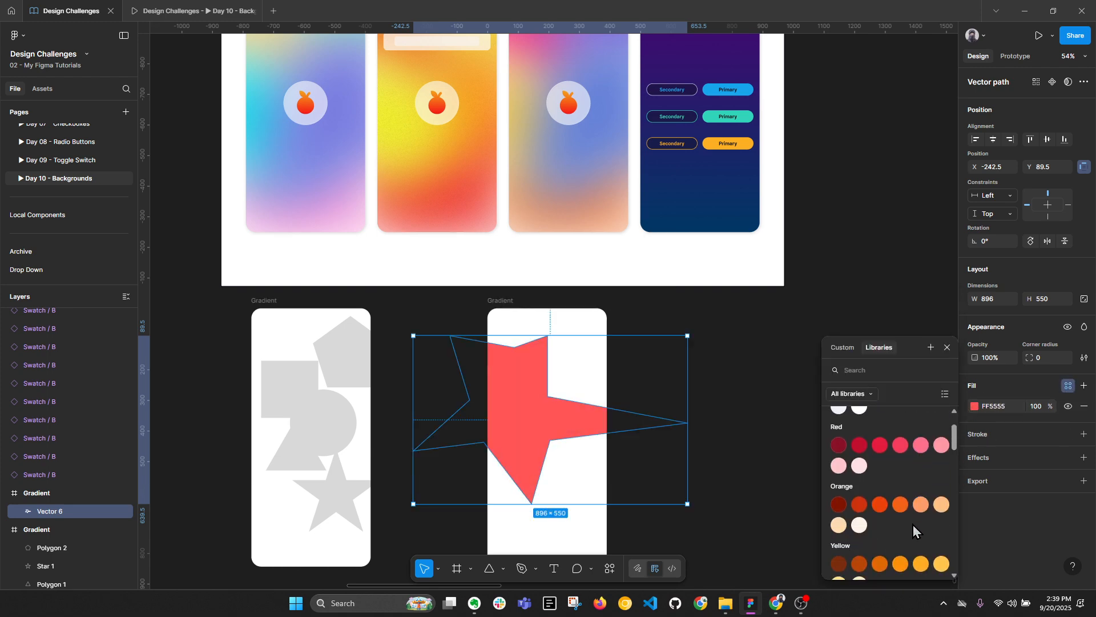
{"action": "left_click", "coordinate": [901, 504]}
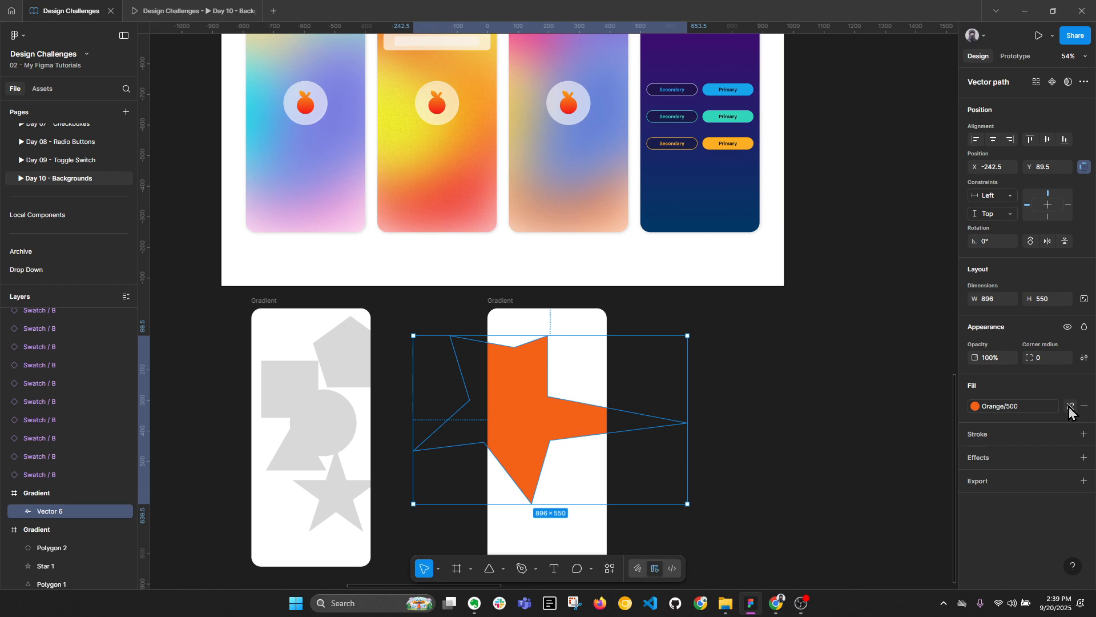
{"action": "left_click", "coordinate": [1070, 407]}
Check the hex value of the orange path's detached fill.
{"action": "left_click", "coordinate": [736, 463]}
{"action": "left_click", "coordinate": [490, 416]}
{"action": "scroll", "coordinate": [685, 434], "scroll_direction": "down", "scroll_amount": 1}
{"action": "scroll", "coordinate": [685, 434], "scroll_direction": "right", "scroll_amount": 1}
{"action": "left_click", "coordinate": [998, 406]}
{"action": "left_click", "coordinate": [832, 447]}
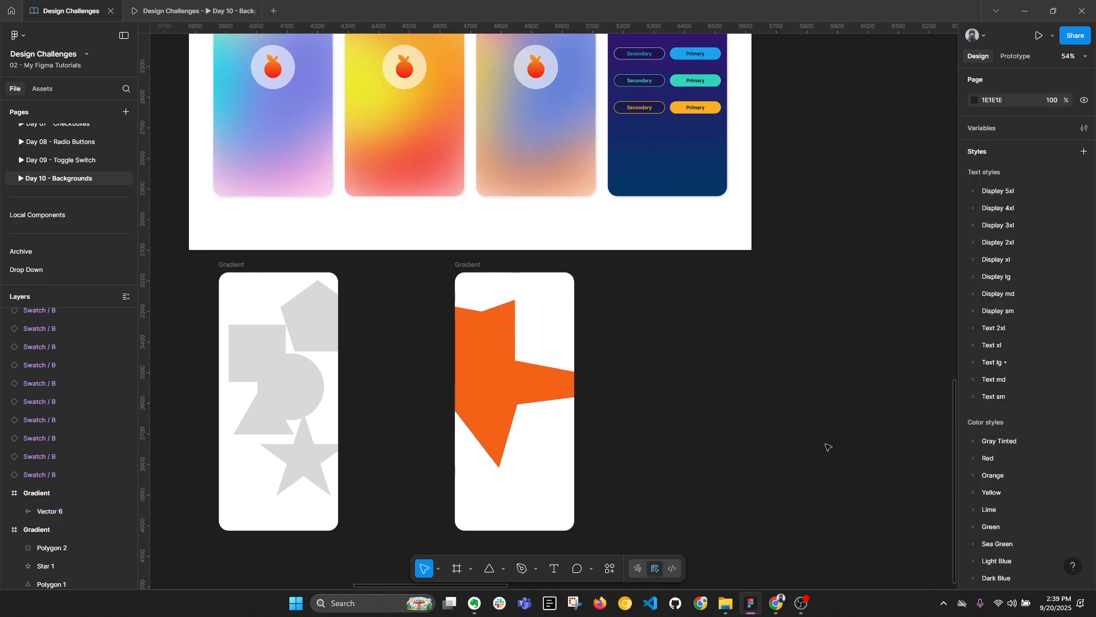
{"action": "left_click", "coordinate": [521, 569]}
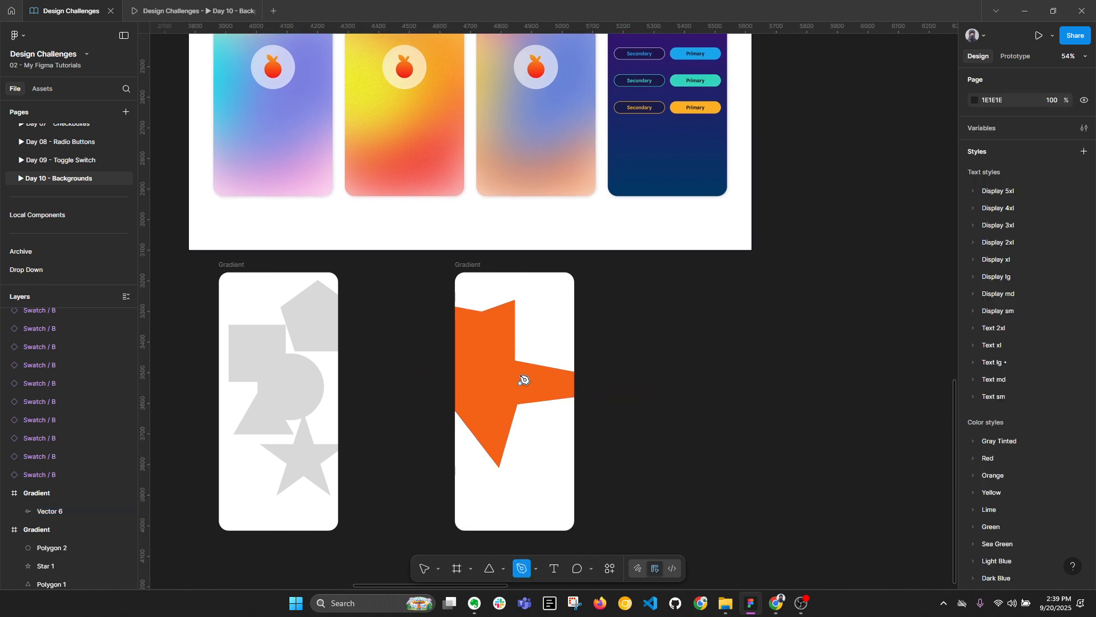
{"action": "left_click", "coordinate": [446, 303]}
{"action": "left_click", "coordinate": [480, 368]}
{"action": "key", "text": "ctrl+z"}
{"action": "key", "text": "ctrl+z"}
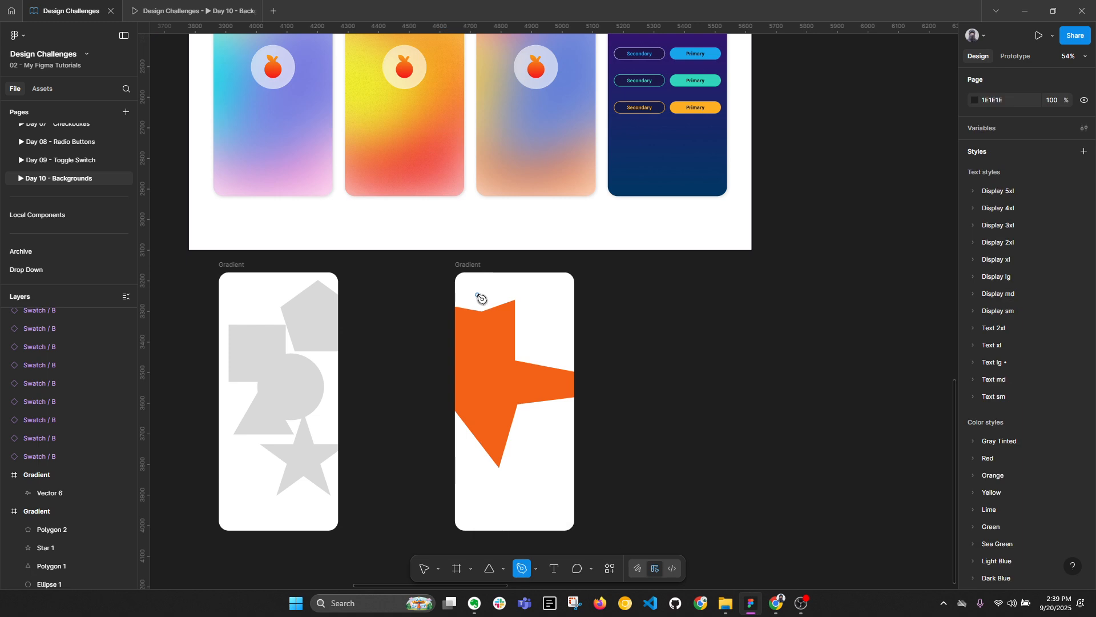
Draw a closed zigzag path over the upper part of the second Gradient frame with the Pen tool, extending beyond the frame's edges.
{"action": "left_click", "coordinate": [474, 294]}
{"action": "left_click", "coordinate": [489, 360]}
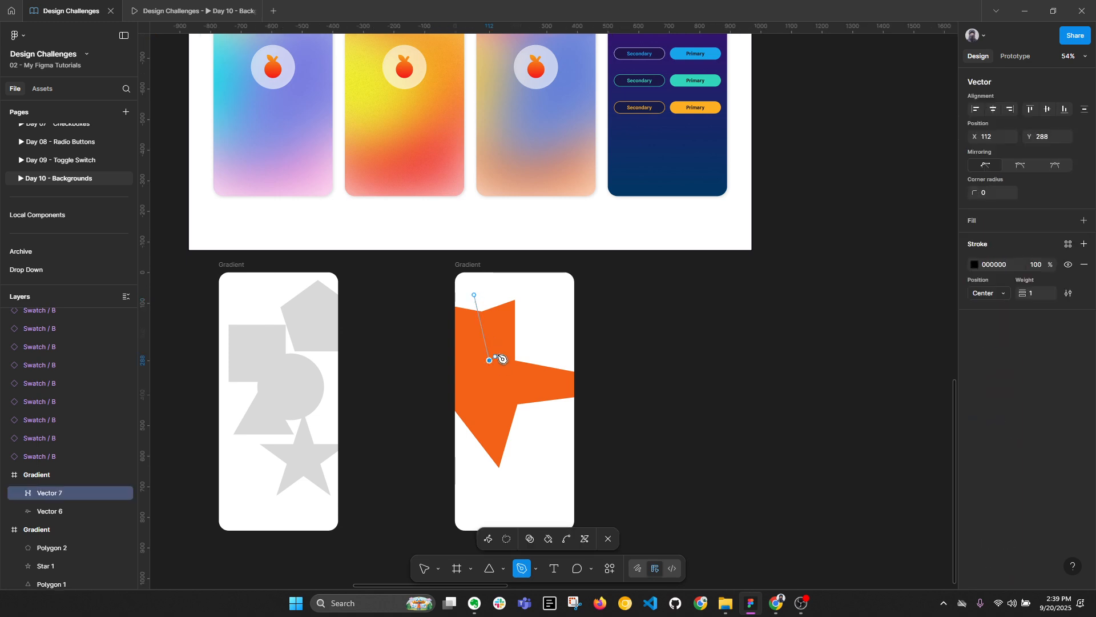
{"action": "left_click", "coordinate": [536, 335]}
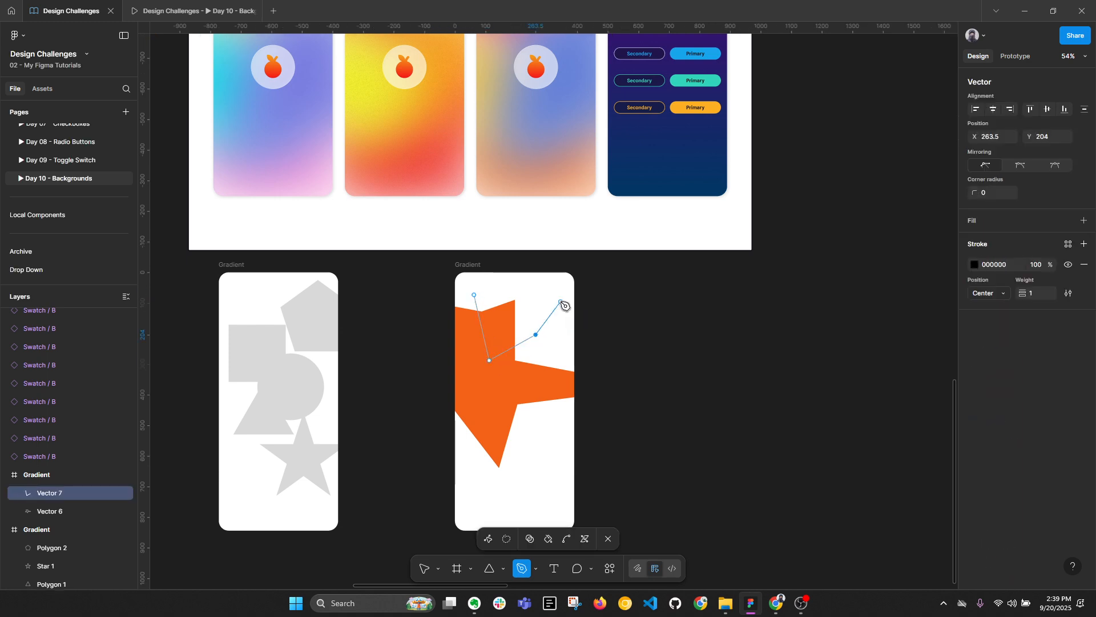
{"action": "left_click", "coordinate": [589, 352]}
{"action": "left_click", "coordinate": [604, 304]}
{"action": "left_click", "coordinate": [726, 291]}
{"action": "left_click", "coordinate": [619, 262]}
{"action": "left_click", "coordinate": [451, 262]}
{"action": "left_click", "coordinate": [381, 280]}
{"action": "left_click", "coordinate": [474, 294]}
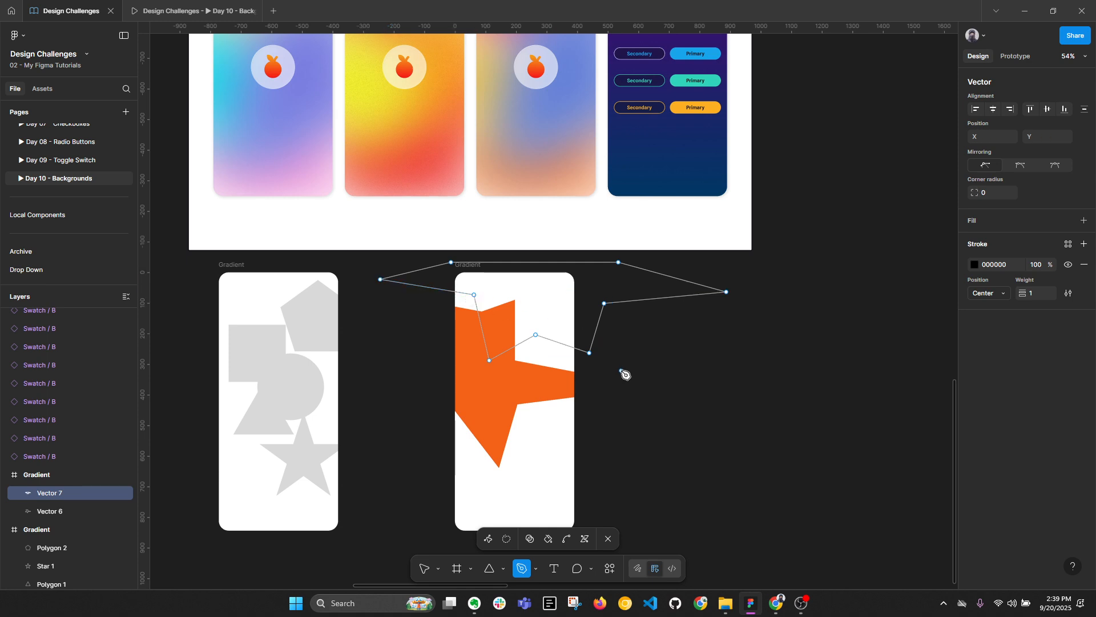
Remove the zigzag path's stroke, and add a fill of F56218.
{"action": "left_click", "coordinate": [1084, 264]}
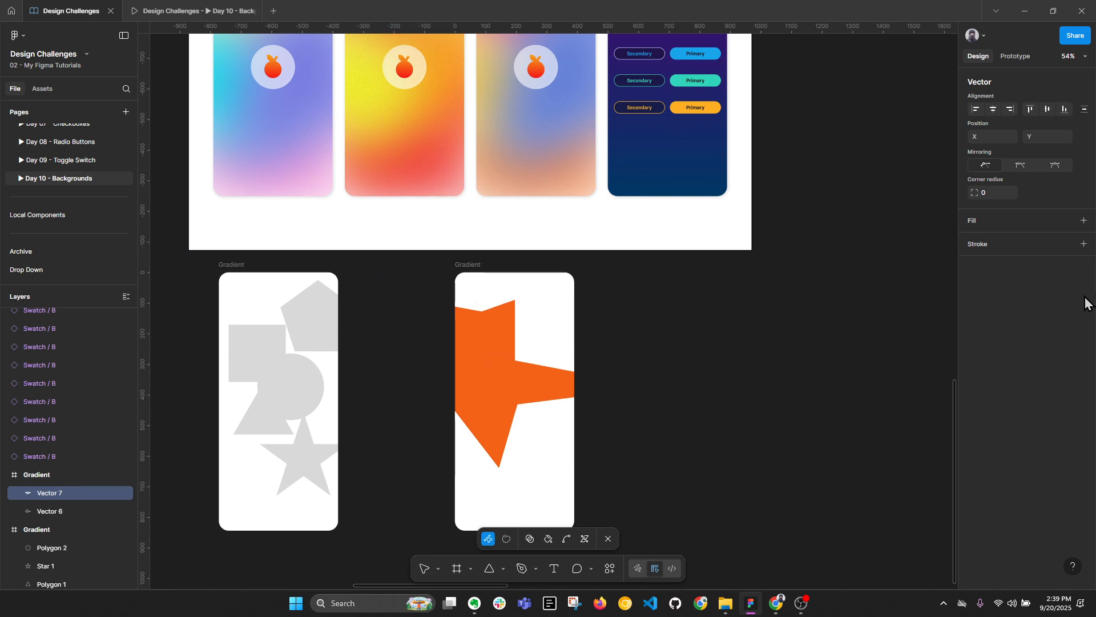
{"action": "left_click", "coordinate": [1086, 222]}
{"action": "left_click", "coordinate": [1008, 244]}
{"action": "type", "text": "F56218"}
{"action": "key", "text": "Return"}
Shift the hue of the zigzag path's fill to red F51818, and leave vector editing.
{"action": "left_click", "coordinate": [975, 241]}
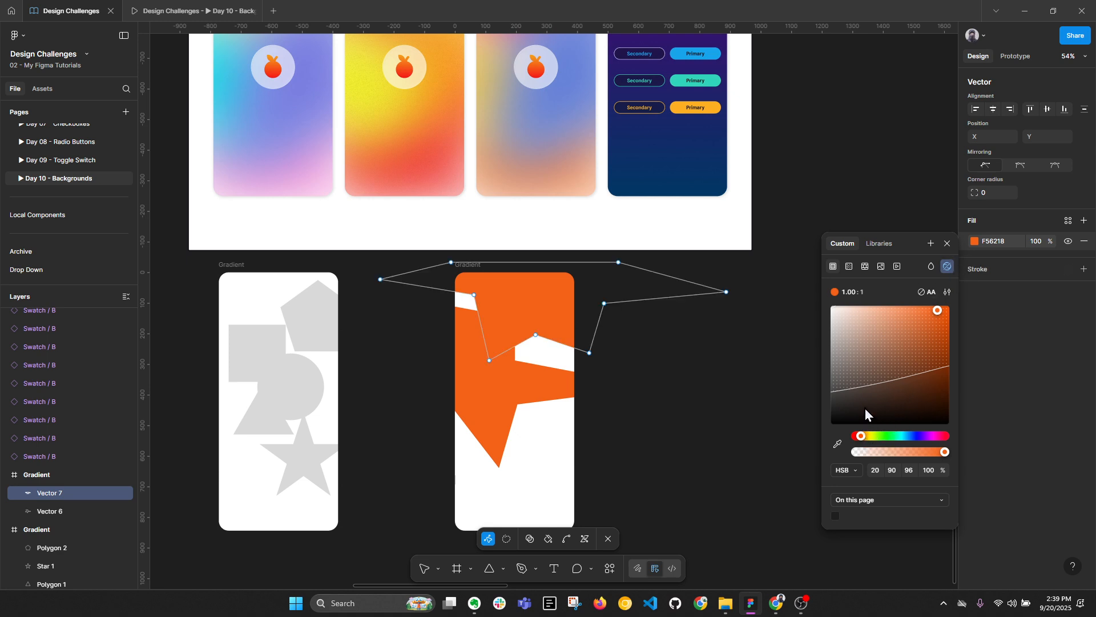
{"action": "left_click_drag", "start_coordinate": [864, 442], "coordinate": [842, 443]}
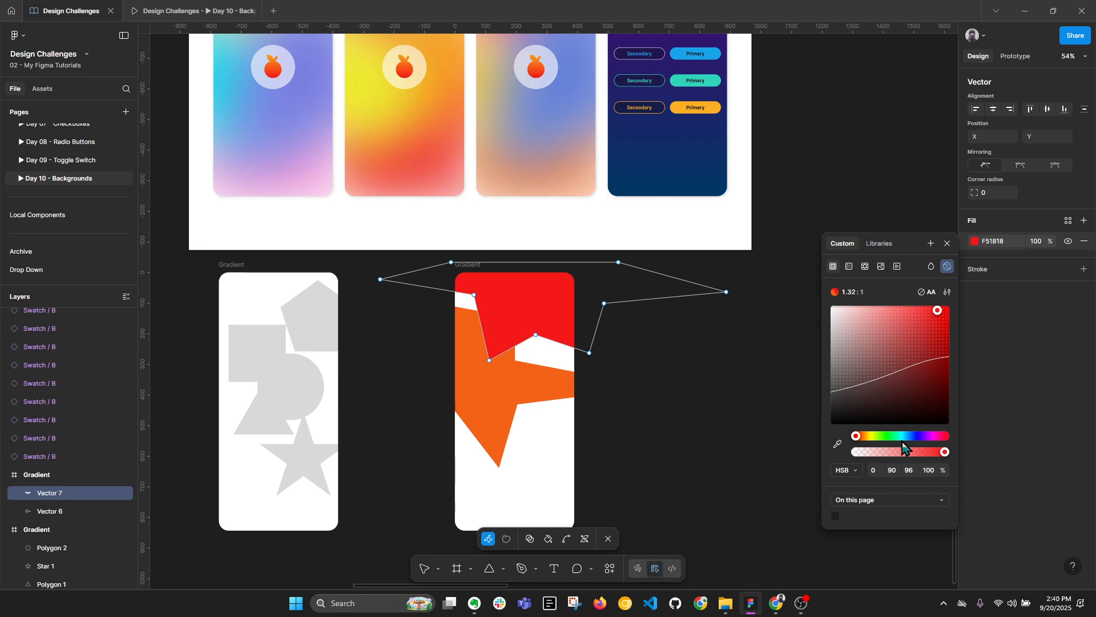
{"action": "key", "text": "Escape"}
{"action": "key", "text": "Escape"}
{"action": "scroll", "coordinate": [717, 403], "scroll_direction": "down", "scroll_amount": 1}
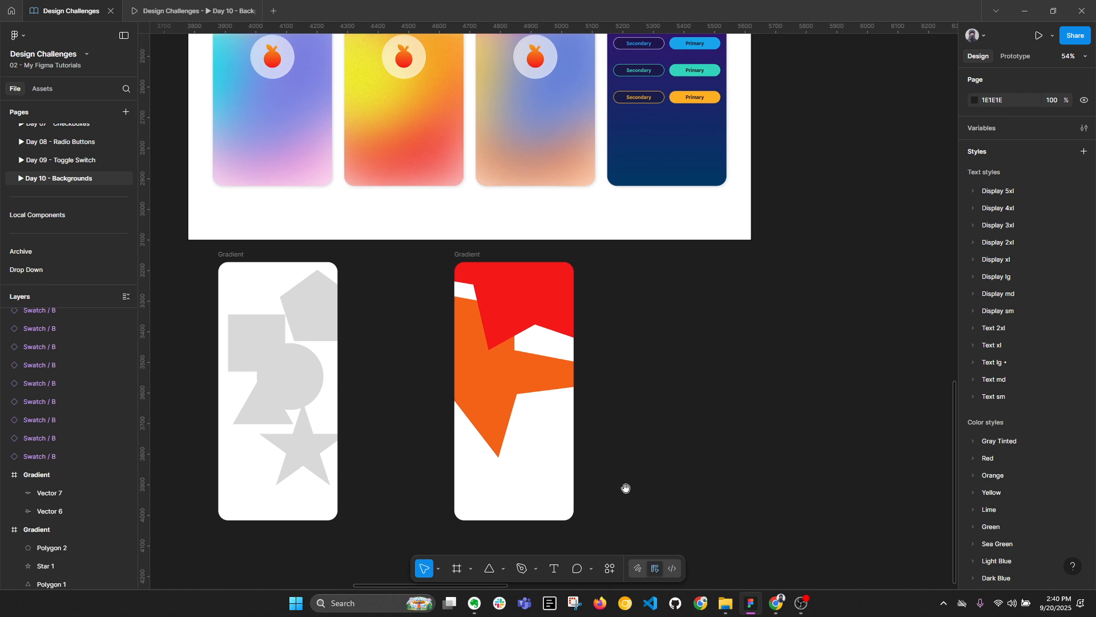
Draw a closed rounded polygon about 730 by 418 with the Pen tool over the second Gradient frame's lower half, extending past its right edge.
{"action": "left_click", "coordinate": [521, 568]}
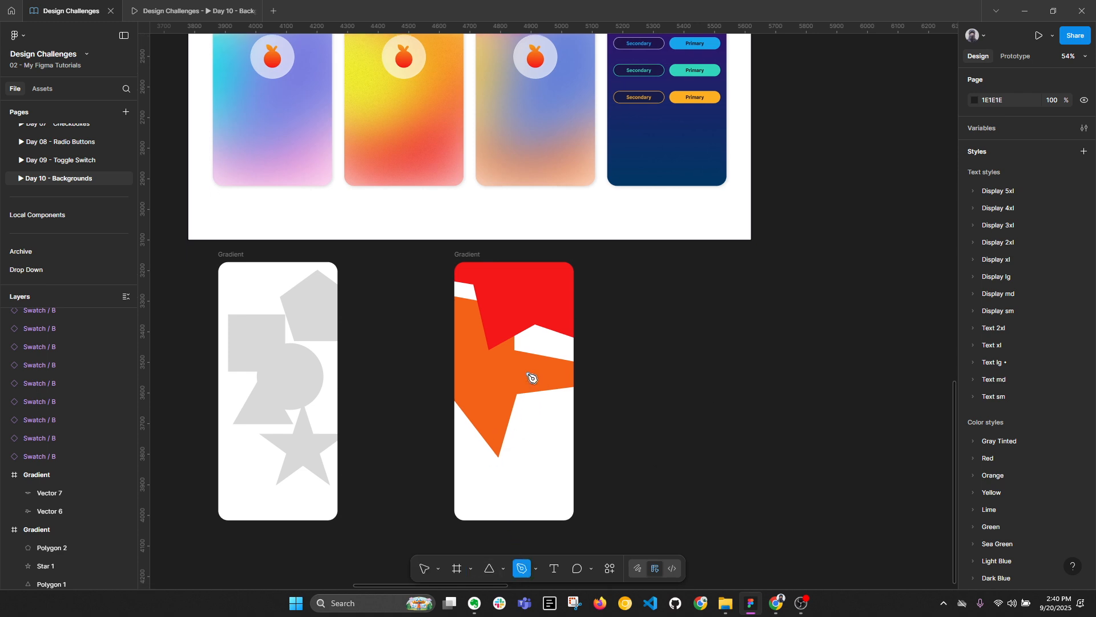
{"action": "left_click", "coordinate": [528, 374]}
{"action": "left_click", "coordinate": [492, 395]}
{"action": "left_click", "coordinate": [481, 437]}
{"action": "left_click", "coordinate": [498, 466]}
{"action": "left_click", "coordinate": [528, 489]}
{"action": "left_click", "coordinate": [585, 495]}
{"action": "left_click", "coordinate": [624, 481]}
{"action": "left_click", "coordinate": [645, 451]}
{"action": "left_click", "coordinate": [644, 425]}
{"action": "left_click", "coordinate": [645, 399]}
{"action": "key", "text": "ctrl+z"}
{"action": "key", "text": "ctrl+z"}
{"action": "key", "text": "ctrl+z"}
{"action": "left_click", "coordinate": [703, 367]}
{"action": "left_click", "coordinate": [528, 374]}
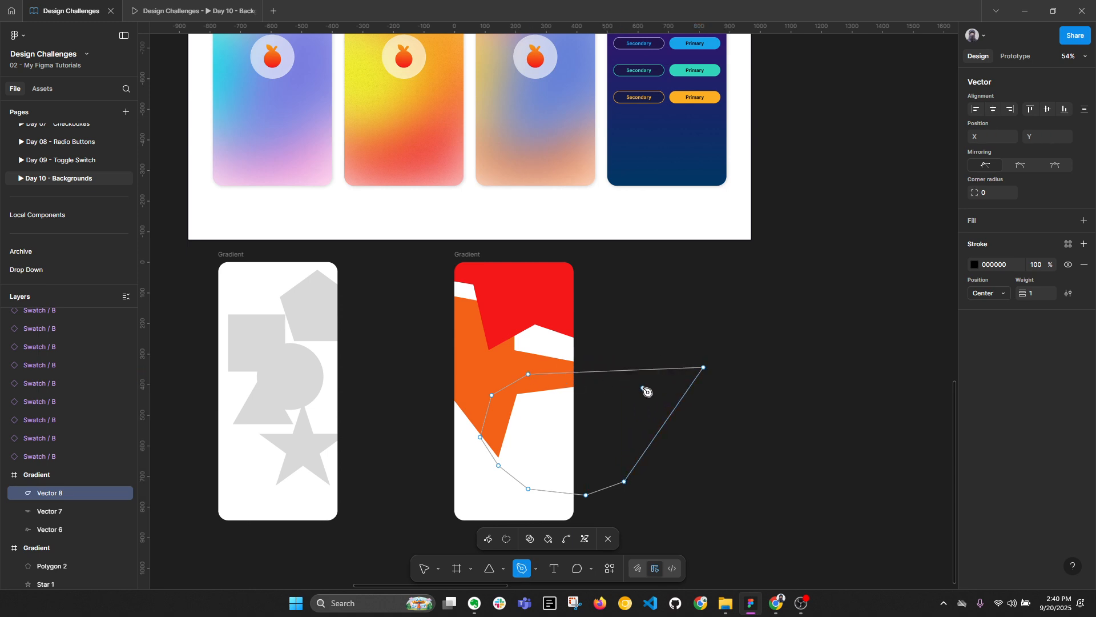
{"action": "key", "text": "Escape"}
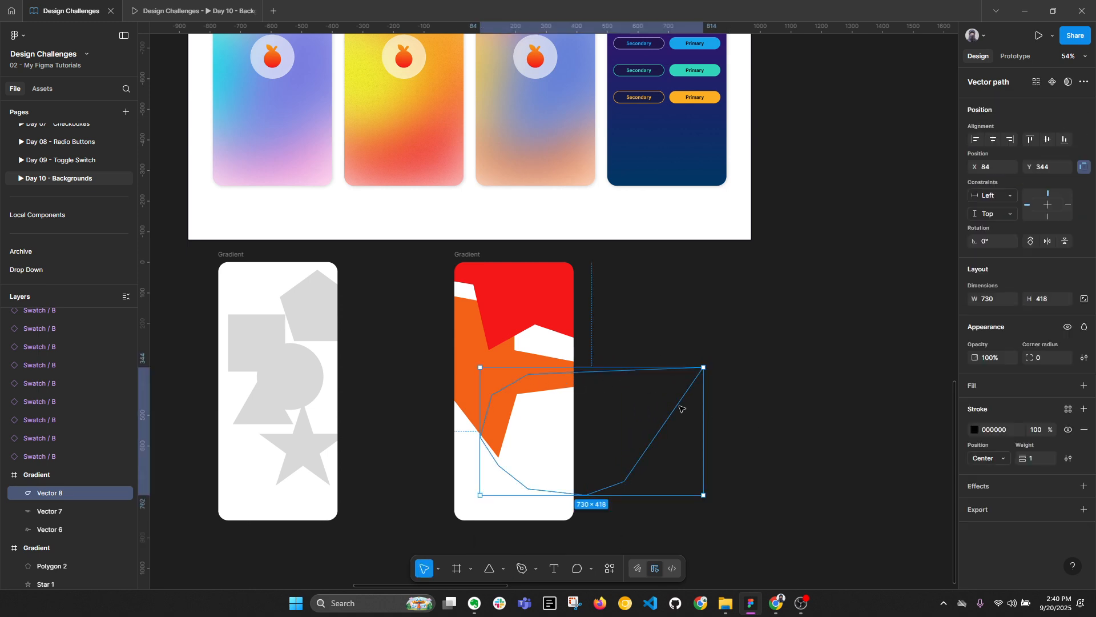
Remove the rounded polygon's stroke, add a fill sampled from the orange path, and shift its hue to yellow F5ED18.
{"action": "left_click", "coordinate": [1084, 429]}
{"action": "left_click", "coordinate": [1084, 386]}
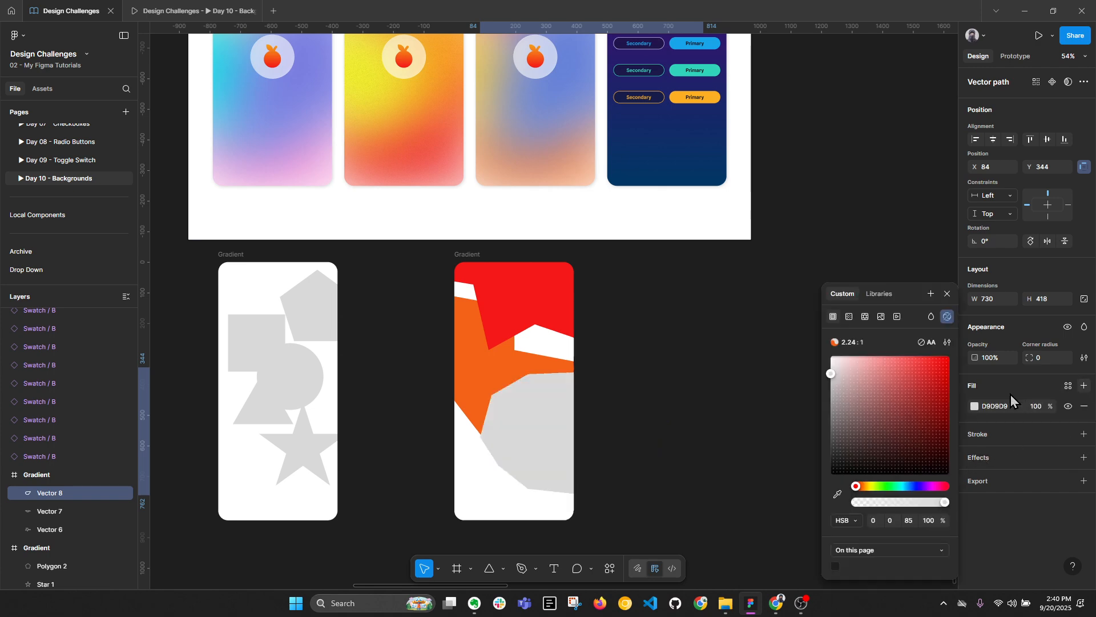
{"action": "left_click", "coordinate": [975, 407]}
{"action": "left_click", "coordinate": [975, 407]}
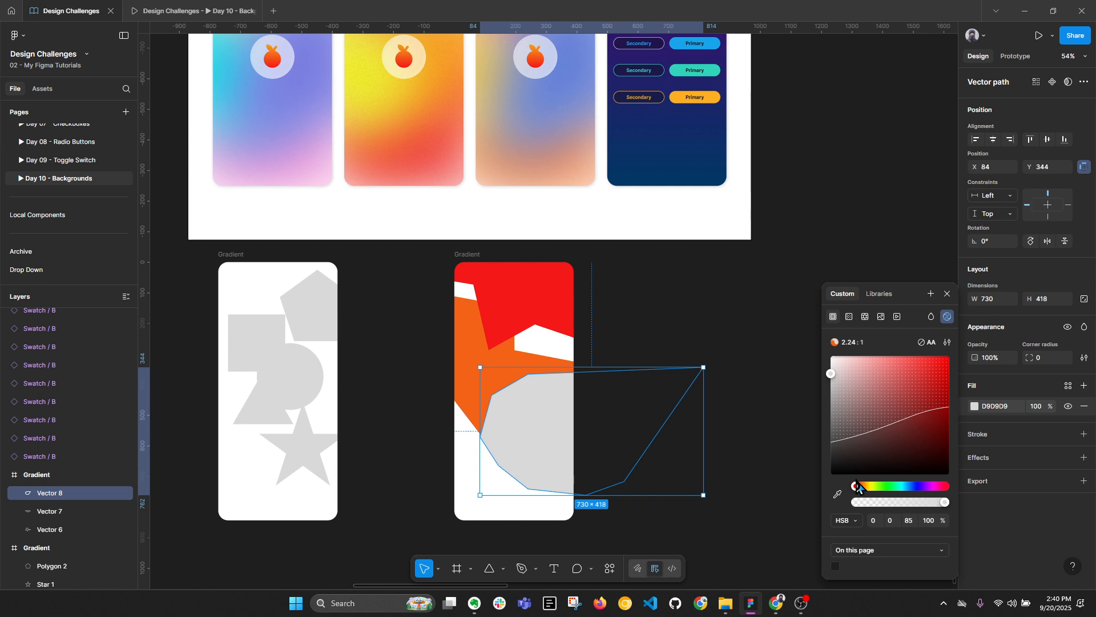
{"action": "left_click", "coordinate": [840, 495]}
{"action": "left_click", "coordinate": [514, 378]}
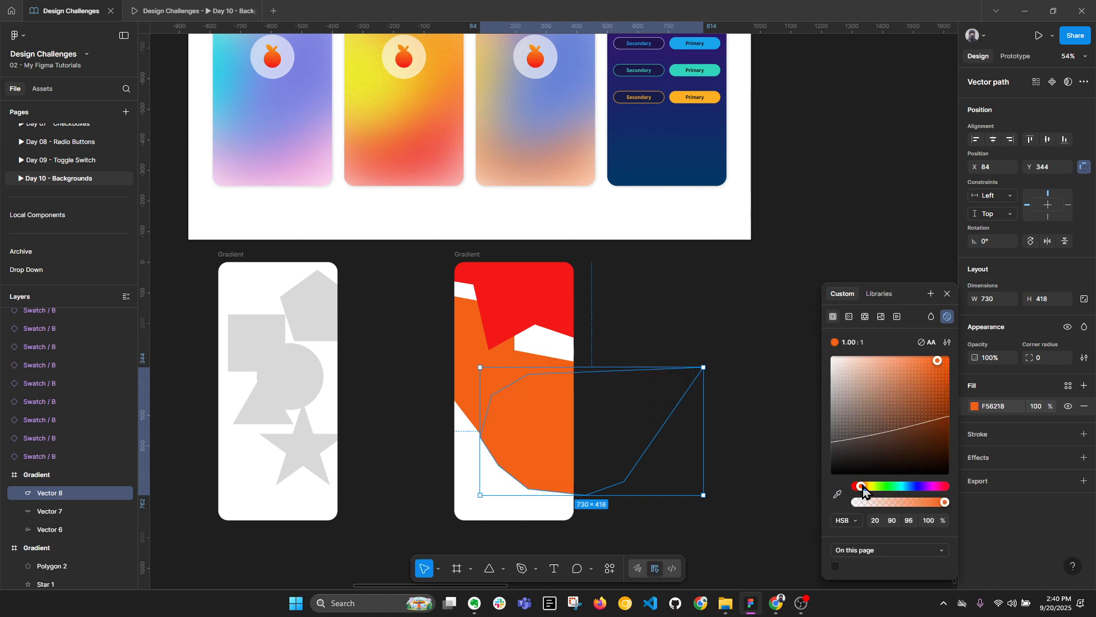
{"action": "left_click_drag", "start_coordinate": [863, 487], "coordinate": [870, 487]}
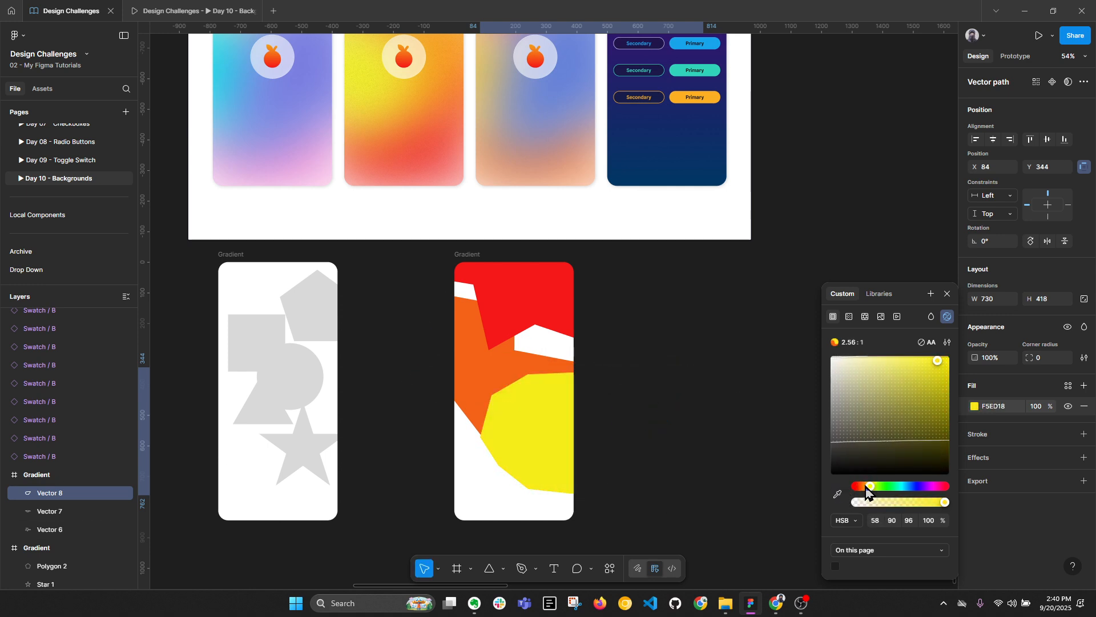
{"action": "left_click", "coordinate": [591, 392]}
Nudge the orange path up to Y -6.5 so it closes the white gaps beneath the red shape.
{"action": "left_click", "coordinate": [502, 355]}
{"action": "key", "text": "shift+Up"}
{"action": "key", "text": "shift+Up"}
{"action": "key", "text": "shift+Up"}
{"action": "key", "text": "shift+Up"}
{"action": "key", "text": "shift+Up"}
{"action": "key", "text": "shift+Up"}
{"action": "key", "text": "shift+Up"}
{"action": "key", "text": "shift+Up"}
{"action": "key", "text": "shift+Up"}
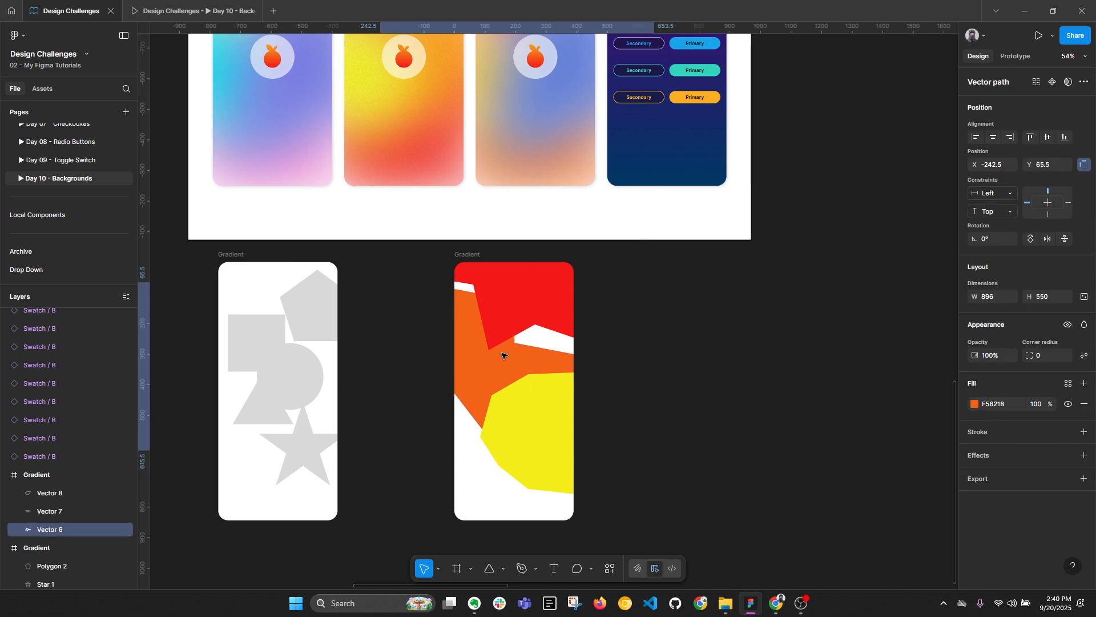
{"action": "key", "text": "shift+Up"}
{"action": "key", "text": "shift+Up"}
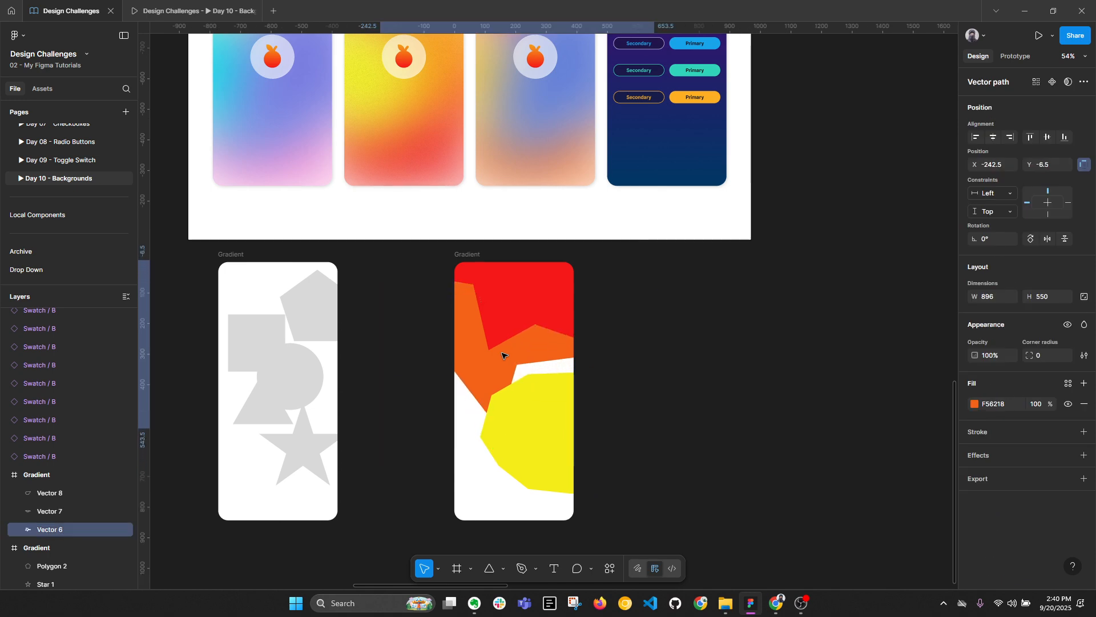
Reshape the orange path by moving its inner lower-right vertex down behind the yellow polygon, and leave vector editing.
{"action": "key", "text": "Return"}
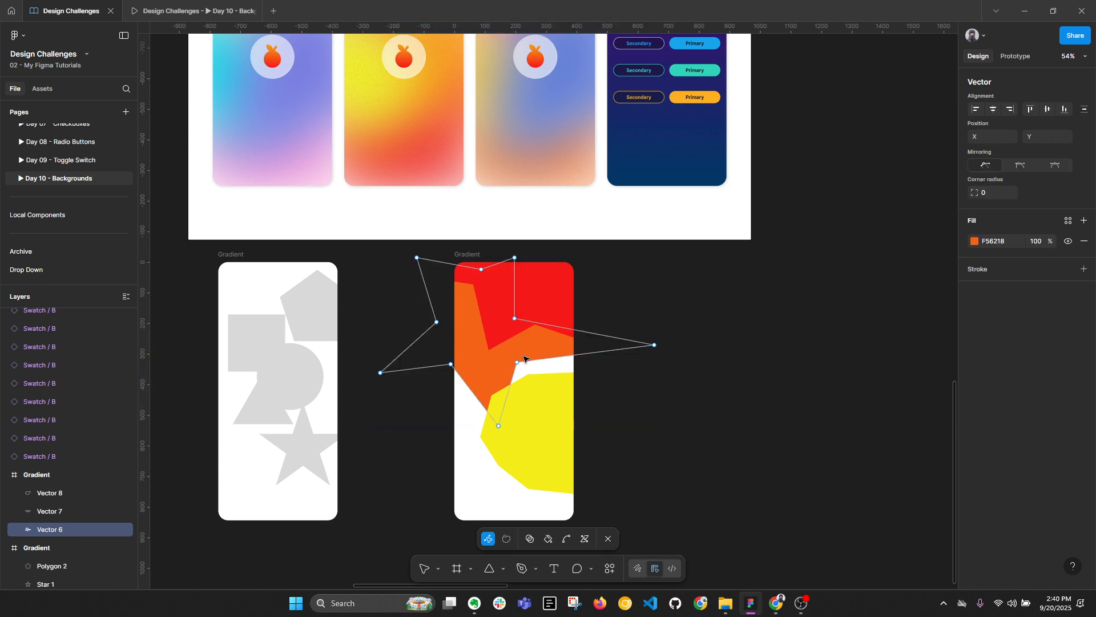
{"action": "left_click_drag", "start_coordinate": [518, 364], "coordinate": [554, 403]}
{"action": "left_click", "coordinate": [654, 414]}
{"action": "scroll", "coordinate": [565, 403], "scroll_direction": "down", "scroll_amount": 2}
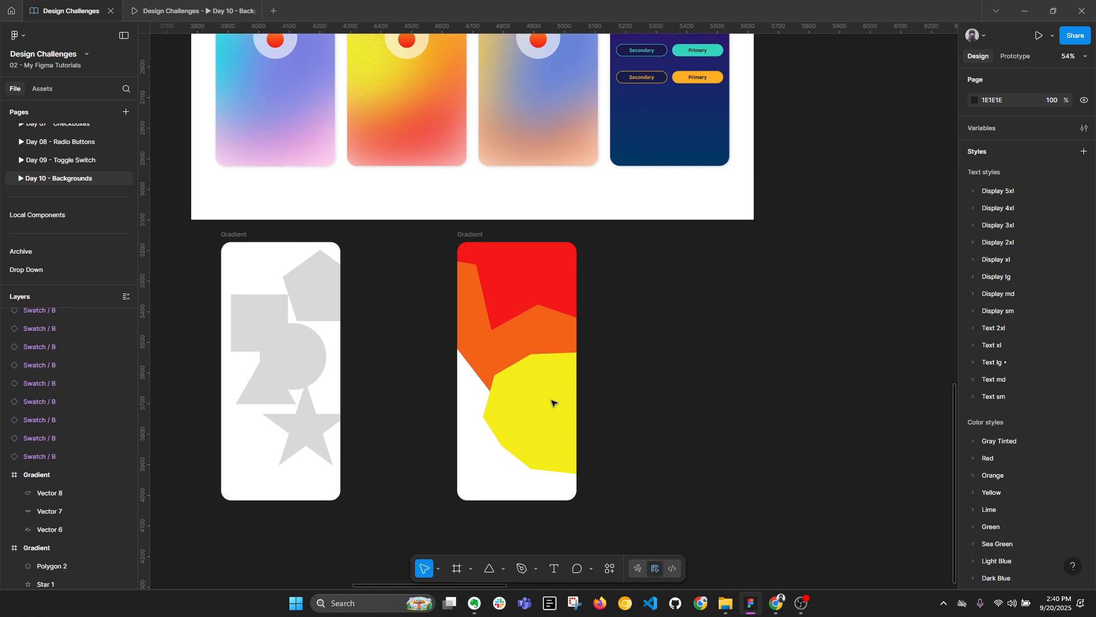
{"action": "left_click", "coordinate": [591, 411]}
{"action": "left_click", "coordinate": [756, 488]}
Draw a closed five-point path with the Pen tool over the second Gradient frame's lower-left area, extending beyond its left and bottom edges.
{"action": "left_click", "coordinate": [521, 568]}
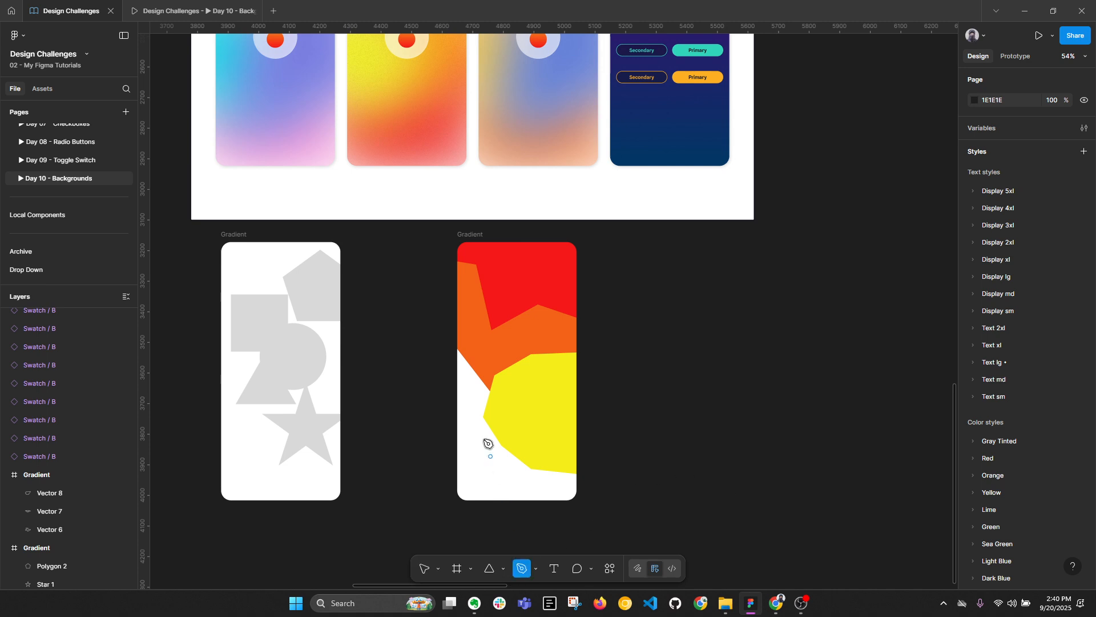
{"action": "left_click", "coordinate": [494, 367]}
{"action": "left_click", "coordinate": [450, 336]}
{"action": "left_click", "coordinate": [381, 417]}
{"action": "left_click", "coordinate": [468, 512]}
{"action": "left_click", "coordinate": [561, 378]}
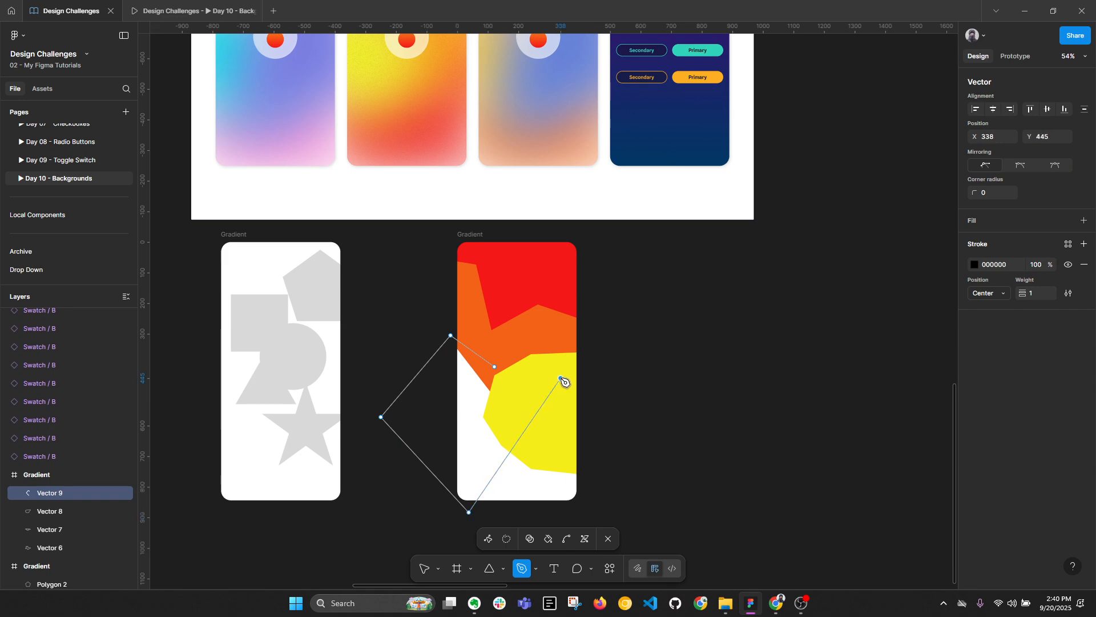
{"action": "left_click", "coordinate": [495, 367]}
{"action": "key", "text": "Escape"}
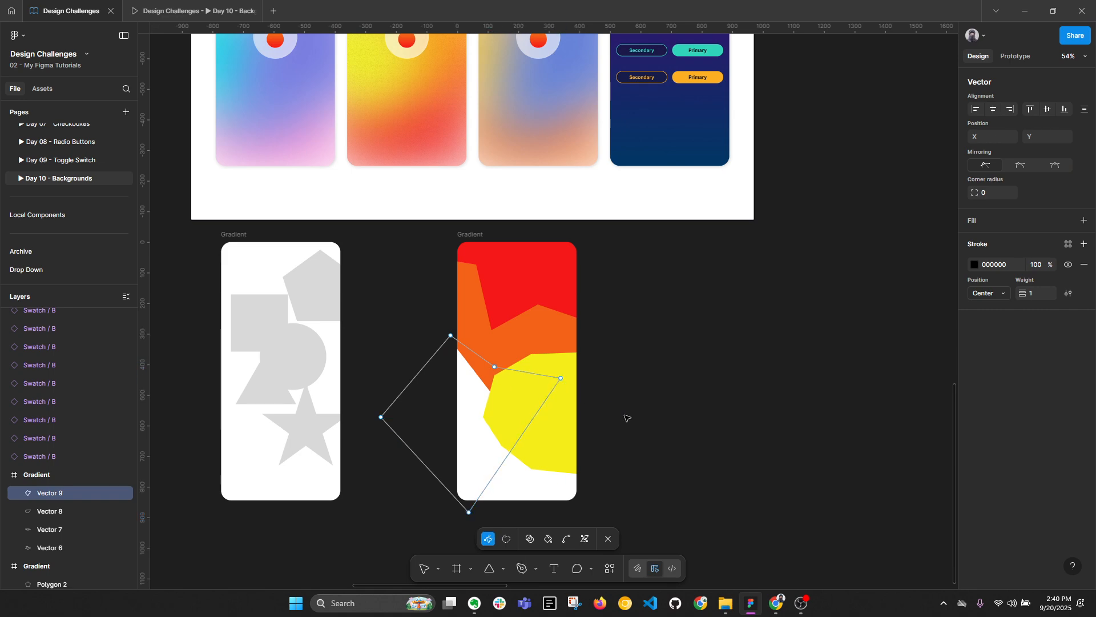
Replace the five-point path's stroke with a fill sampled from the yellow polygon, shift its hue to amber F5BA18, and leave vector editing.
{"action": "left_click", "coordinate": [1084, 264]}
{"action": "key", "text": "i"}
{"action": "left_click", "coordinate": [558, 421]}
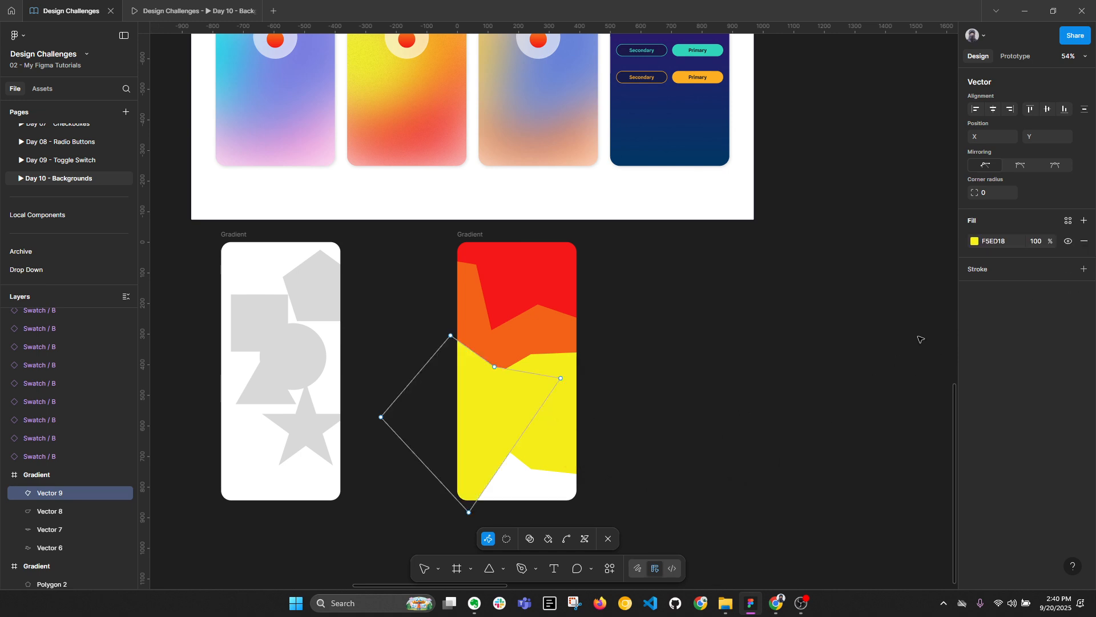
{"action": "left_click", "coordinate": [975, 242]}
{"action": "left_click_drag", "start_coordinate": [870, 441], "coordinate": [868, 443]}
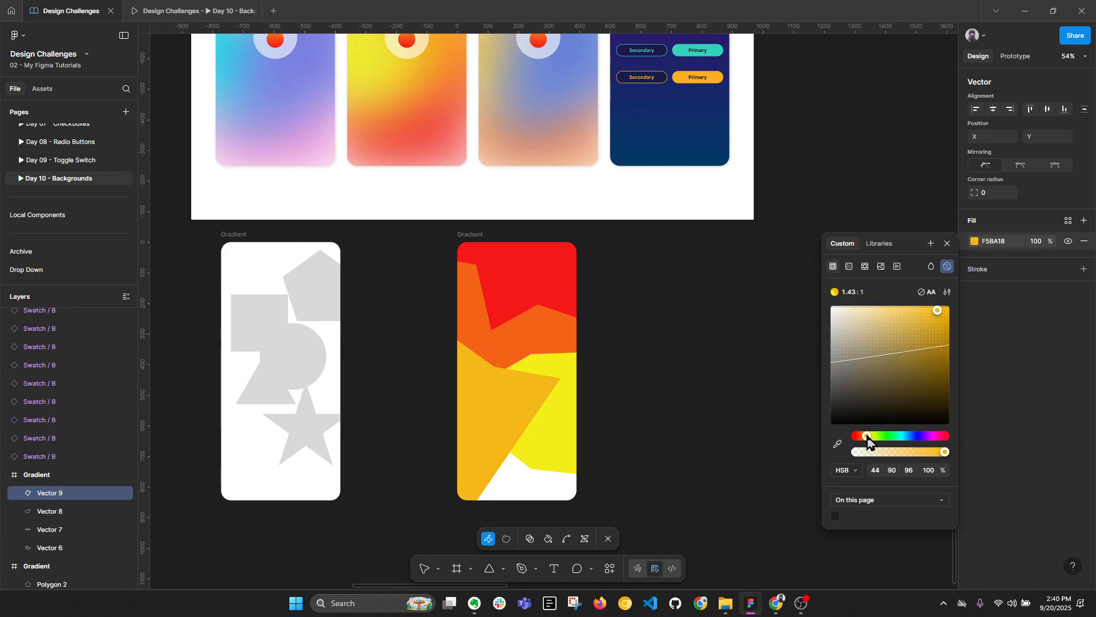
{"action": "key", "text": "Escape"}
{"action": "key", "text": "Escape"}
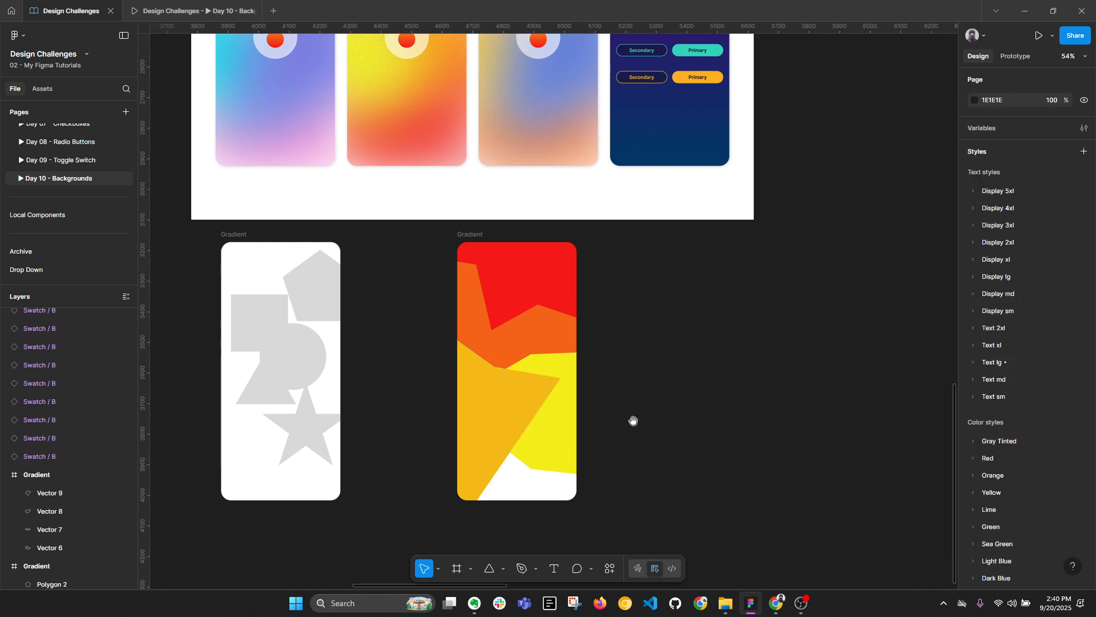
Draw a closed jagged peak path about 754.5 by 470.5 with the Pen tool across the bottom of the second Gradient frame.
{"action": "scroll", "coordinate": [632, 422], "scroll_direction": "down", "scroll_amount": 1}
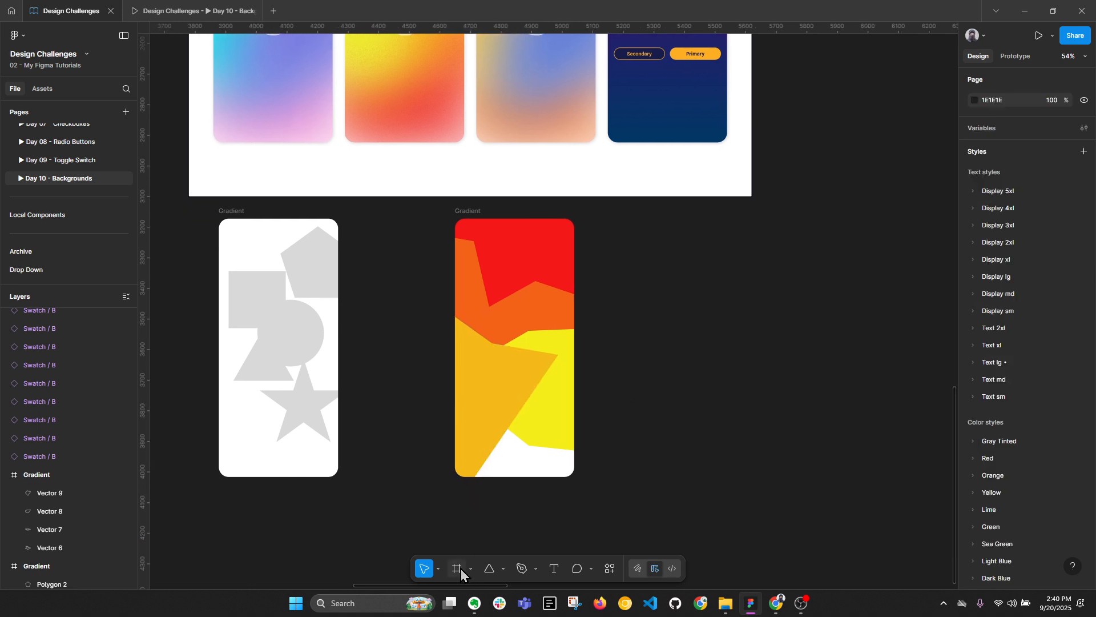
{"action": "left_click", "coordinate": [520, 569]}
{"action": "left_click", "coordinate": [500, 403]}
{"action": "left_click", "coordinate": [460, 467]}
{"action": "left_click", "coordinate": [441, 498]}
{"action": "left_click", "coordinate": [672, 502]}
{"action": "left_click", "coordinate": [633, 446]}
{"action": "left_click", "coordinate": [568, 437]}
{"action": "left_click", "coordinate": [525, 359]}
{"action": "left_click", "coordinate": [515, 413]}
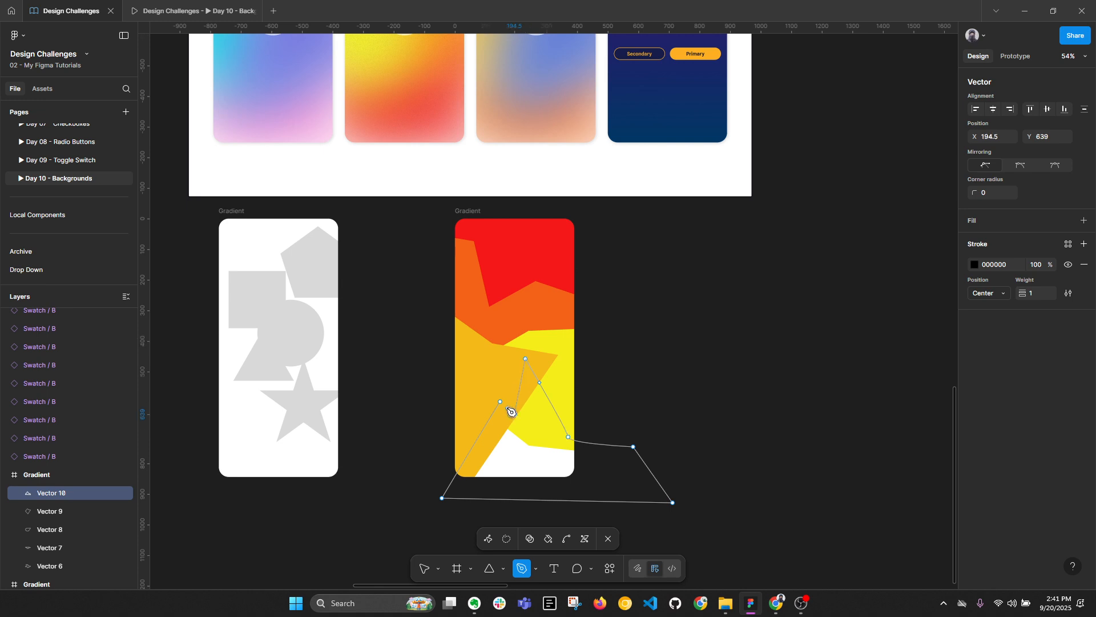
{"action": "left_click", "coordinate": [499, 402]}
{"action": "key", "text": "Escape"}
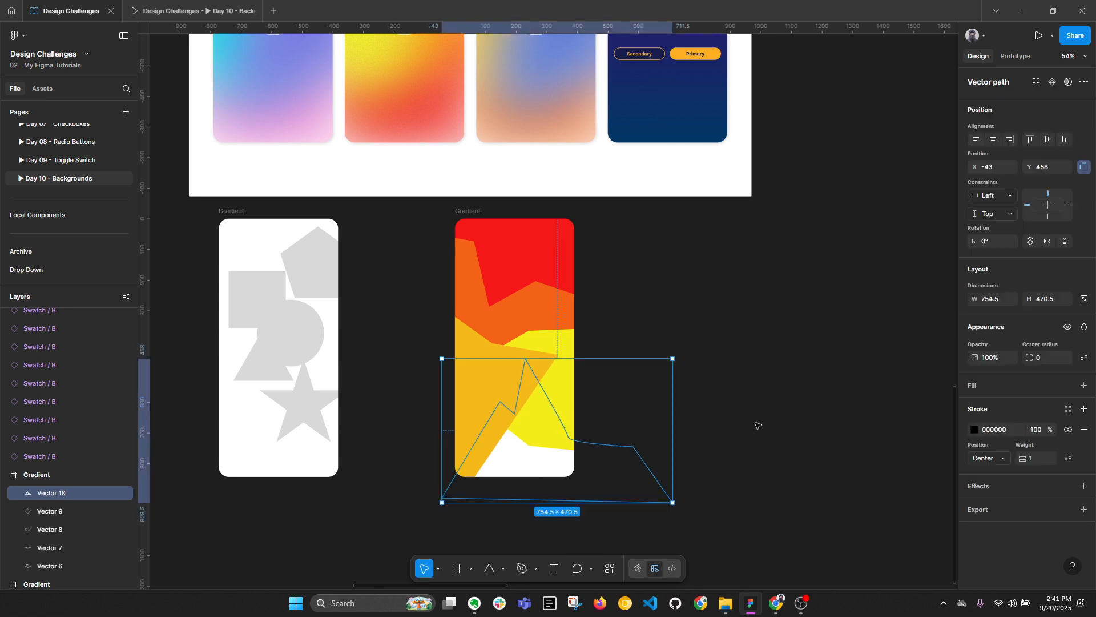
Remove the jagged path's stroke, add a fill sampled from the red shape, and shift its hue to orange F56618.
{"action": "left_click", "coordinate": [1084, 429]}
{"action": "left_click", "coordinate": [1084, 385]}
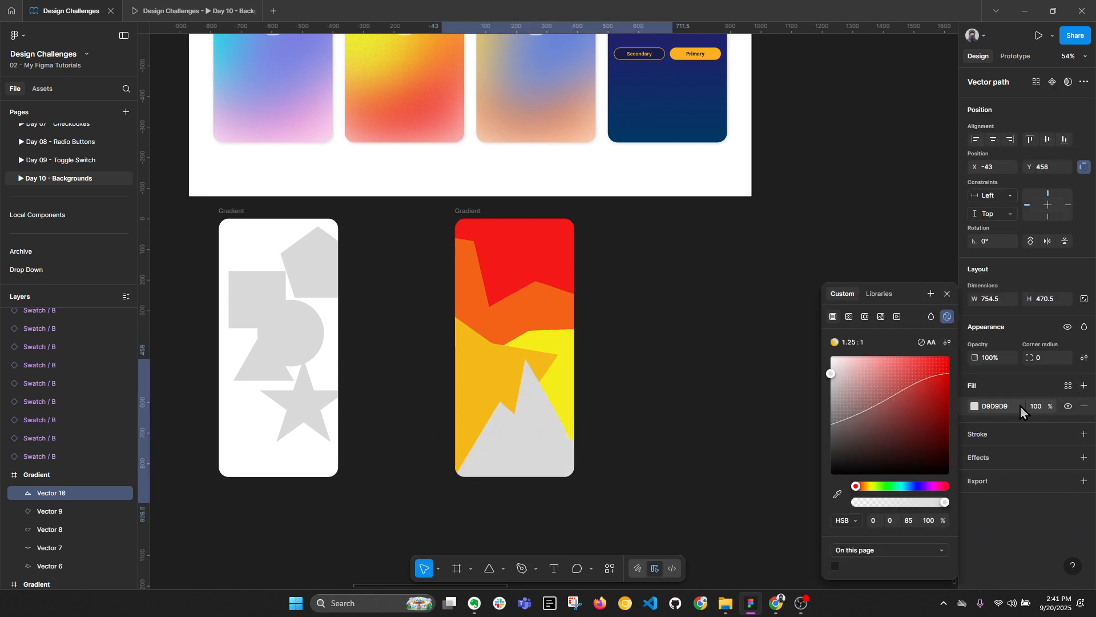
{"action": "left_click", "coordinate": [837, 495]}
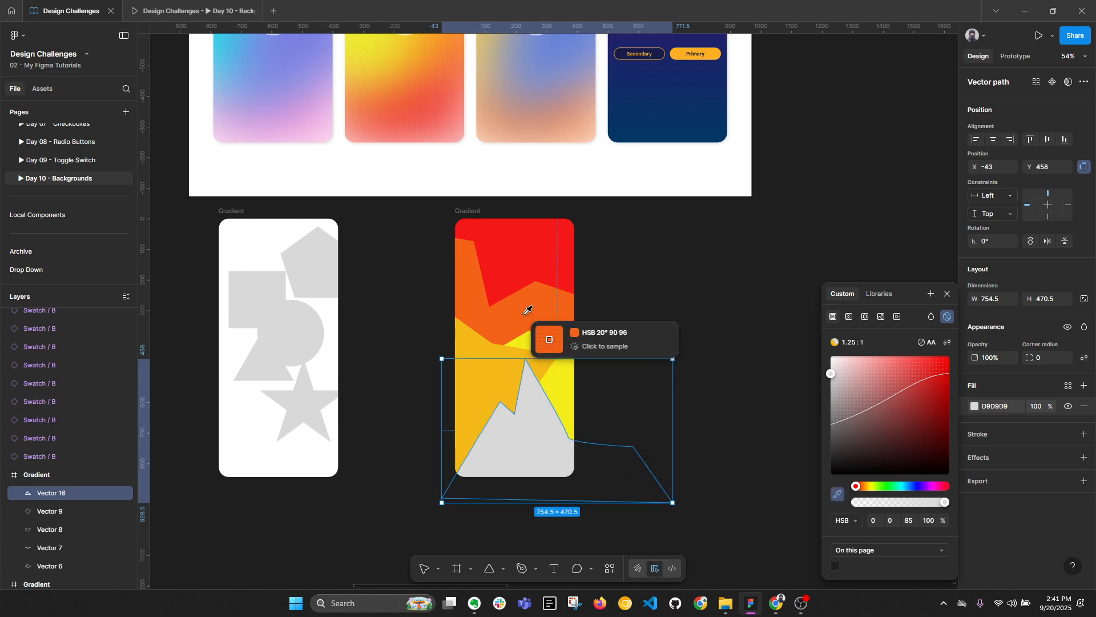
{"action": "left_click", "coordinate": [527, 256]}
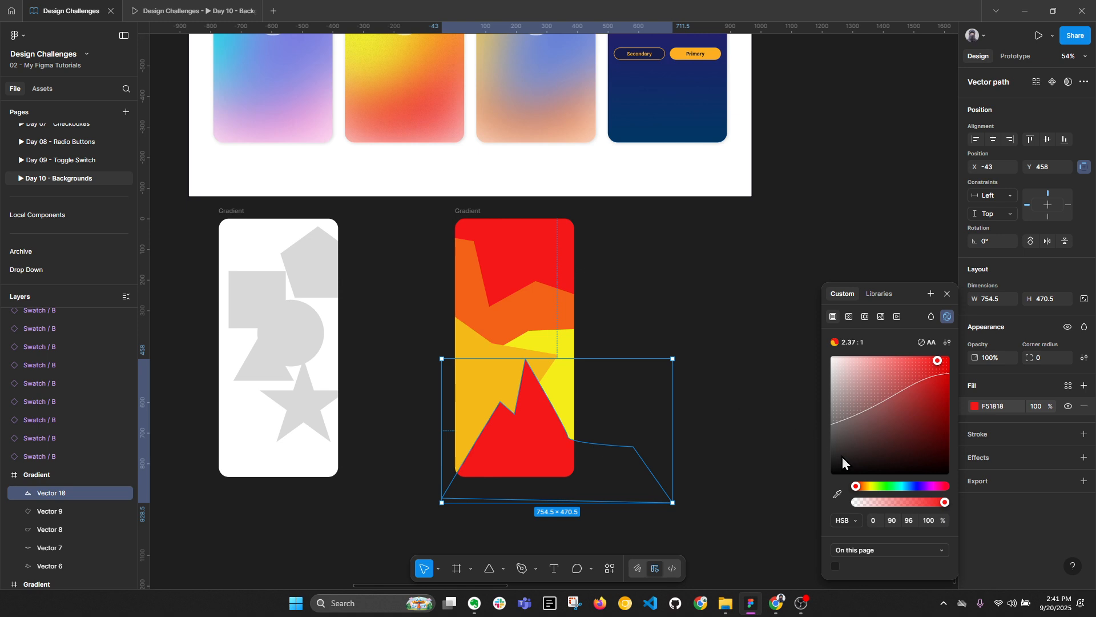
{"action": "left_click_drag", "start_coordinate": [859, 488], "coordinate": [861, 487]}
{"action": "left_click", "coordinate": [729, 414]}
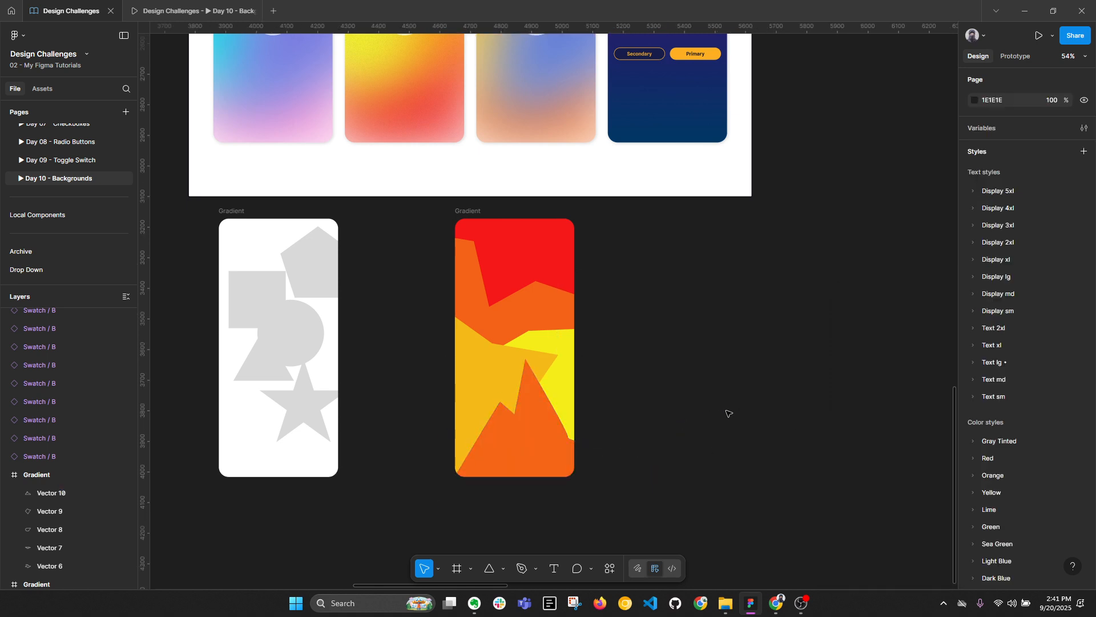
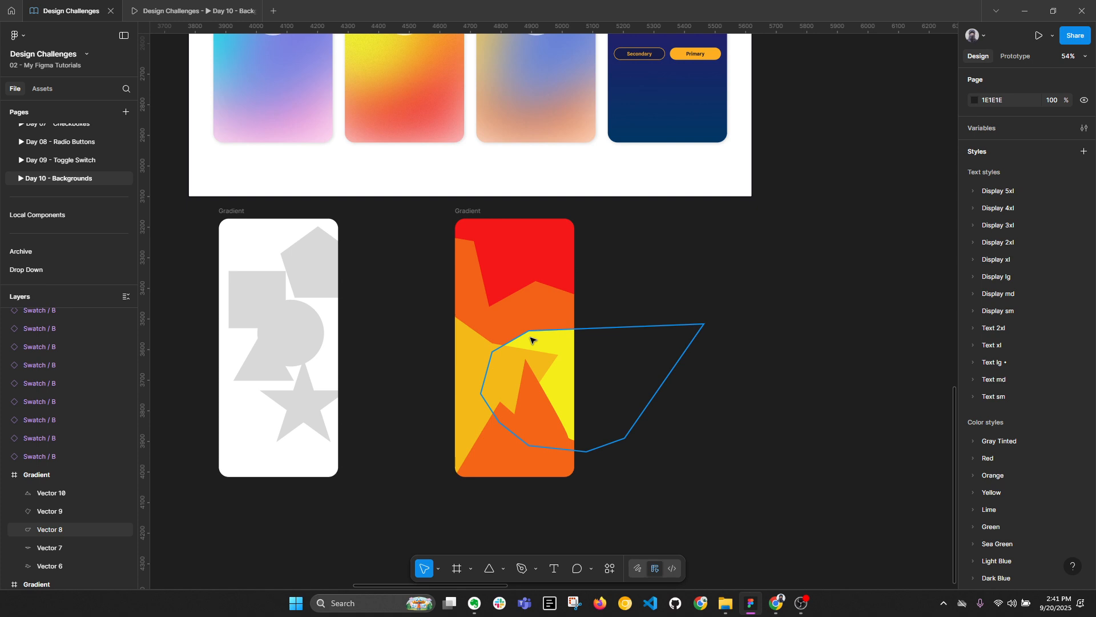
Select all five colored paths in the second Gradient frame and add a Layer blur effect to them.
{"action": "left_click", "coordinate": [530, 341]}
{"action": "key", "text": "ctrl+a"}
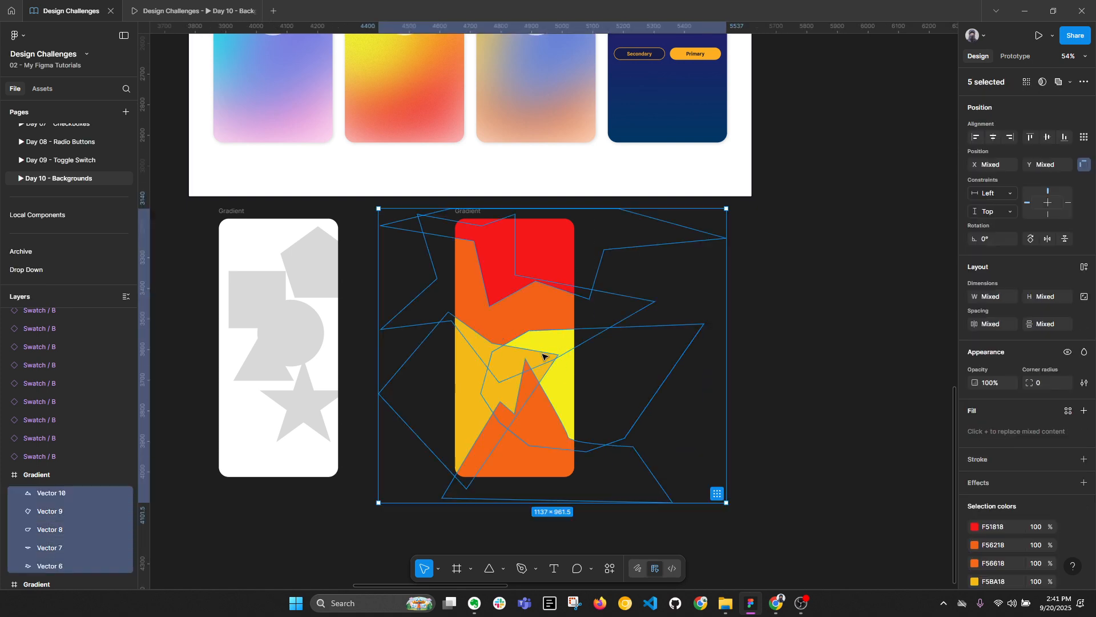
{"action": "left_click", "coordinate": [1084, 482]}
{"action": "left_click", "coordinate": [1019, 504]}
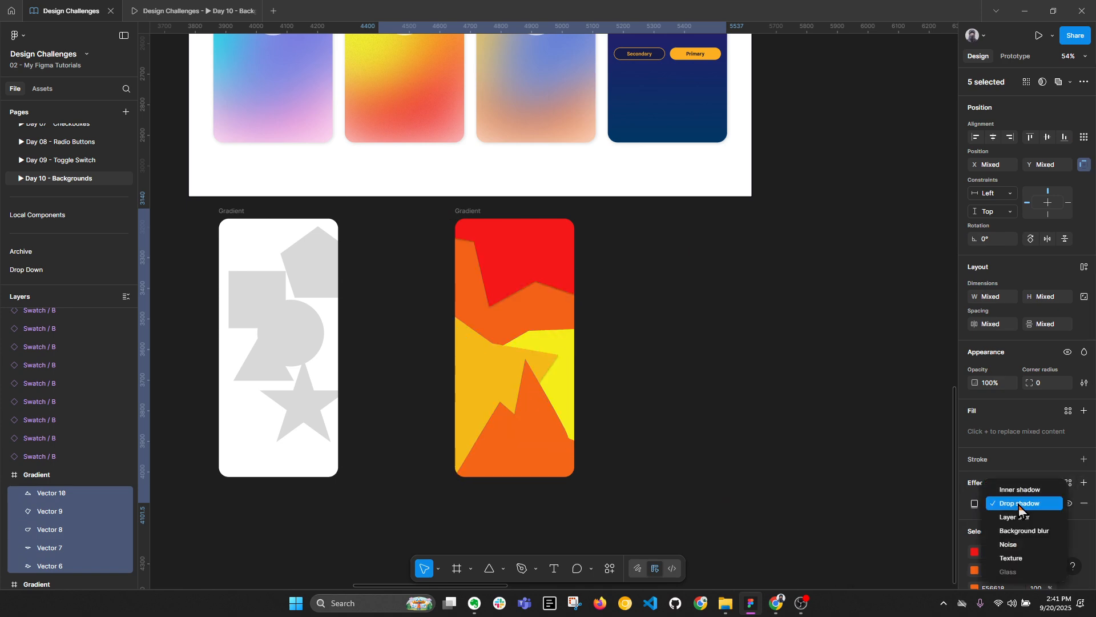
{"action": "left_click", "coordinate": [1014, 517]}
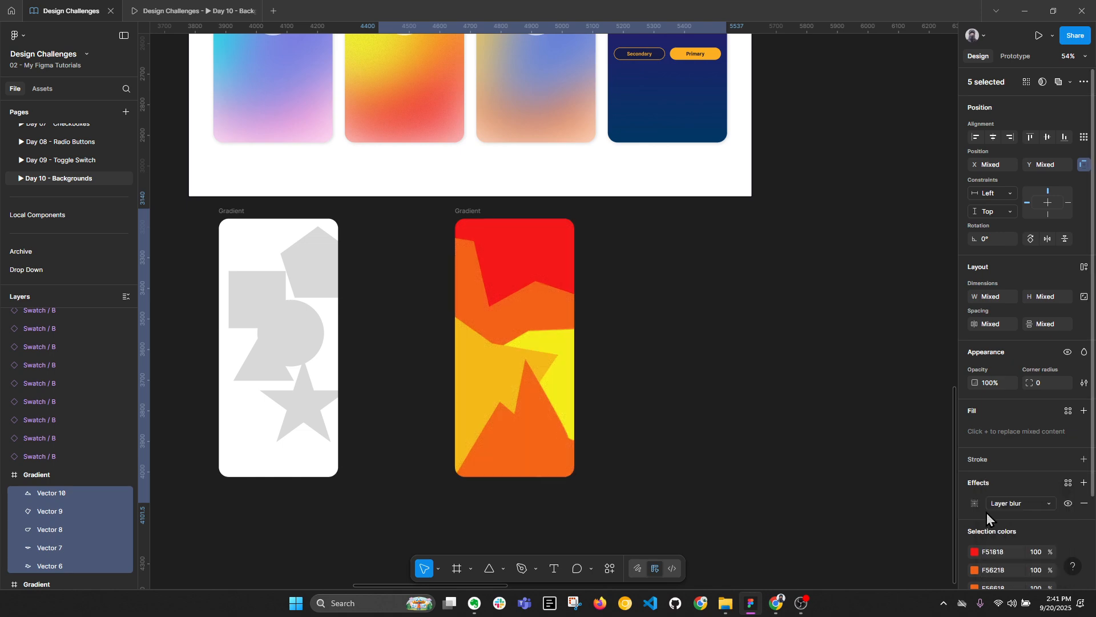
Set the uniform layer blur of the five selected vectors to 100.
{"action": "left_click", "coordinate": [975, 503]}
{"action": "left_click", "coordinate": [907, 548]}
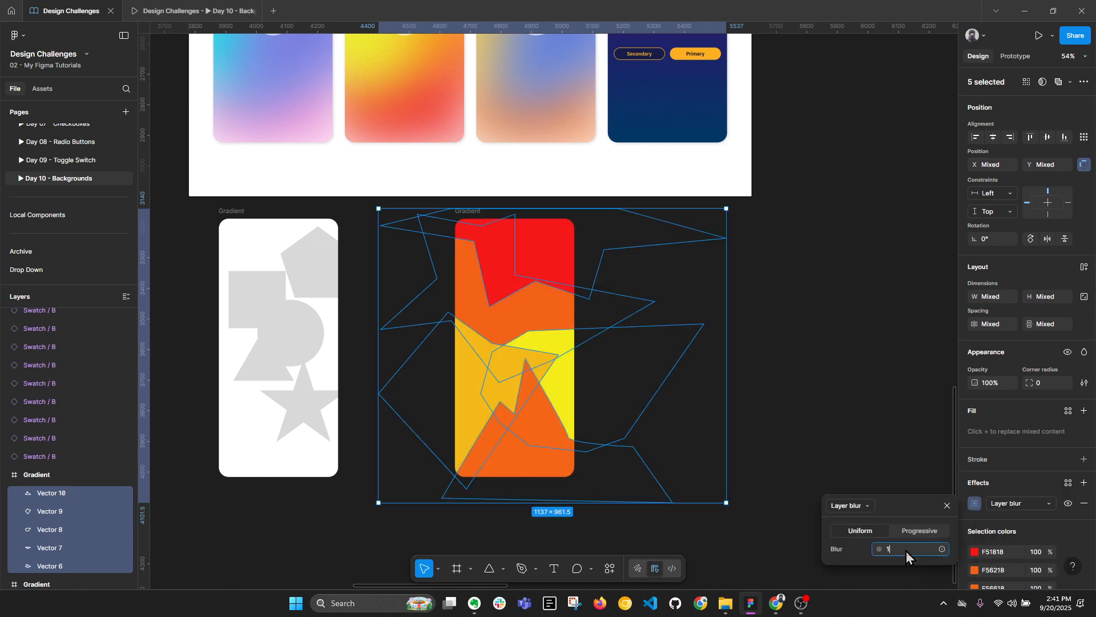
{"action": "type", "text": "100"}
{"action": "key", "text": "Return"}
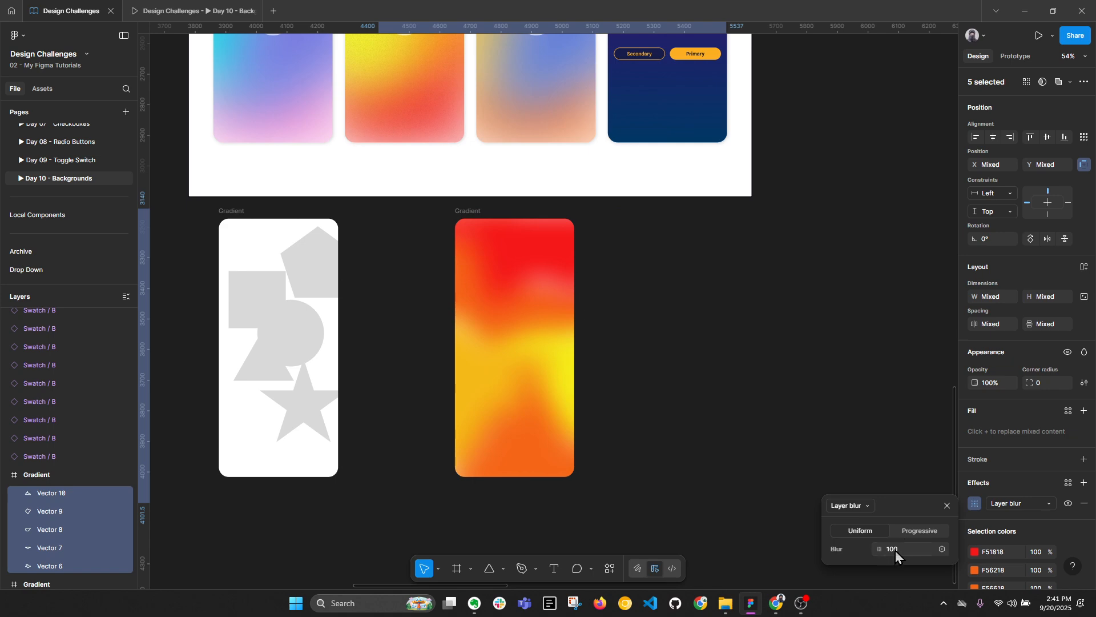
Try a layer blur of 200 on the five vectors and check the gradient up close.
{"action": "type", "text": "200"}
{"action": "key", "text": "Return"}
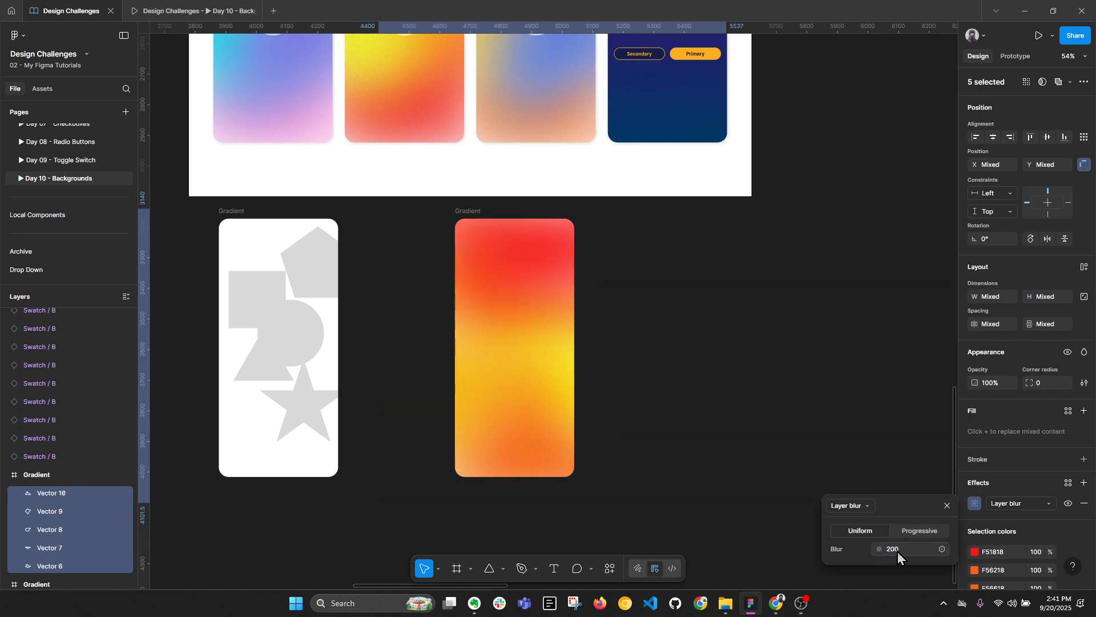
{"action": "scroll", "coordinate": [491, 399], "scroll_direction": "up", "scroll_amount": 5}
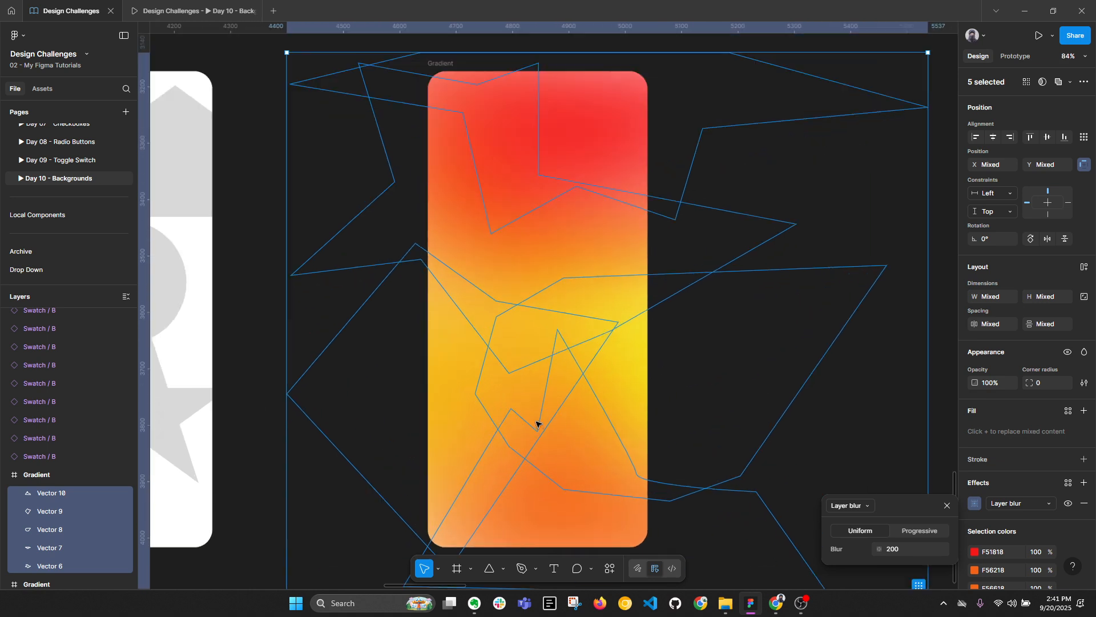
{"action": "scroll", "coordinate": [536, 424], "scroll_direction": "down", "scroll_amount": 1}
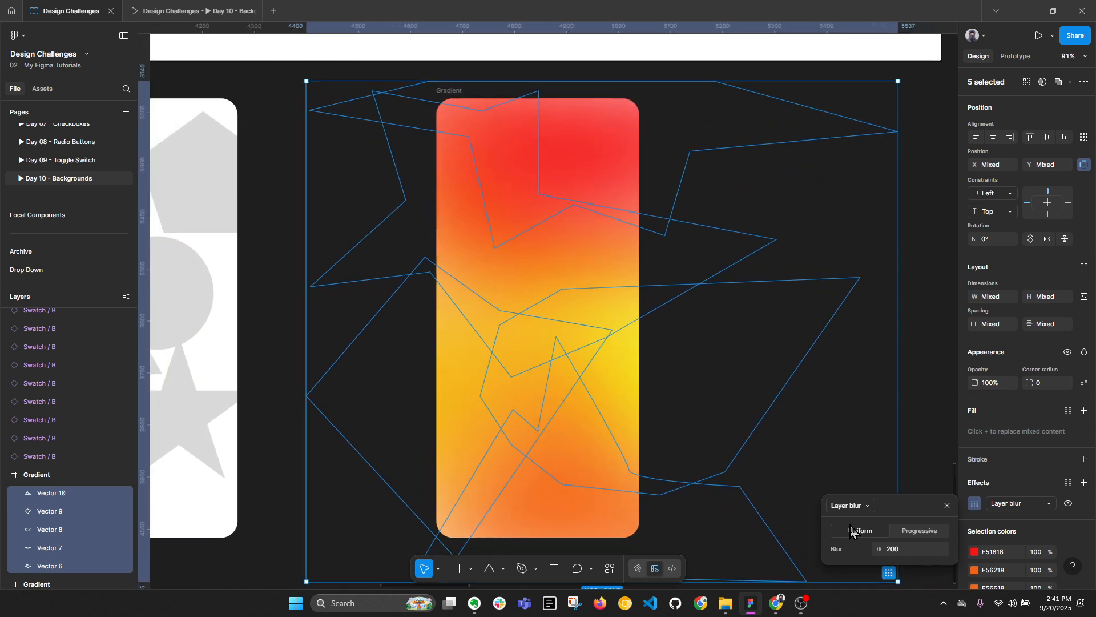
Set the five vectors' layer blur to 150 and fine-tune the value.
{"action": "left_click", "coordinate": [901, 552]}
{"action": "type", "text": "150"}
{"action": "key", "text": "Return"}
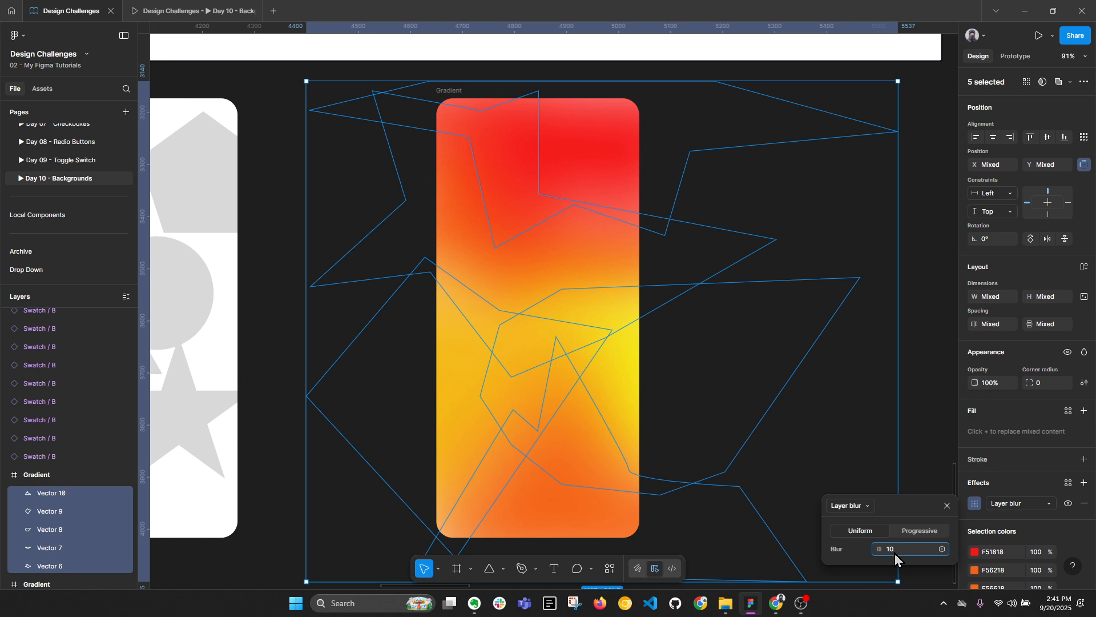
{"action": "type", "text": "4"}
{"action": "key", "text": "Return"}
Try recolouring the lower orange vector with a red sampled from the gradient, and check the upper red vector's fill.
{"action": "left_click", "coordinate": [617, 183]}
{"action": "scroll", "coordinate": [626, 261], "scroll_direction": "right", "scroll_amount": 2}
{"action": "scroll", "coordinate": [514, 397], "scroll_direction": "down", "scroll_amount": 1}
{"action": "left_click", "coordinate": [479, 500]}
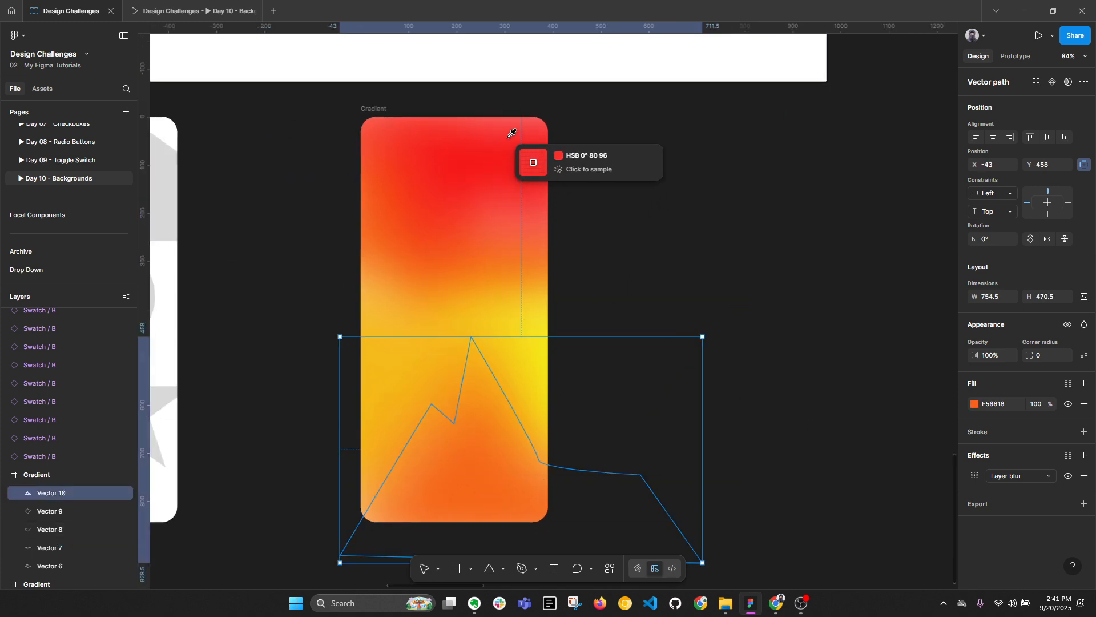
{"action": "left_click", "coordinate": [769, 282]}
{"action": "left_click", "coordinate": [523, 157]}
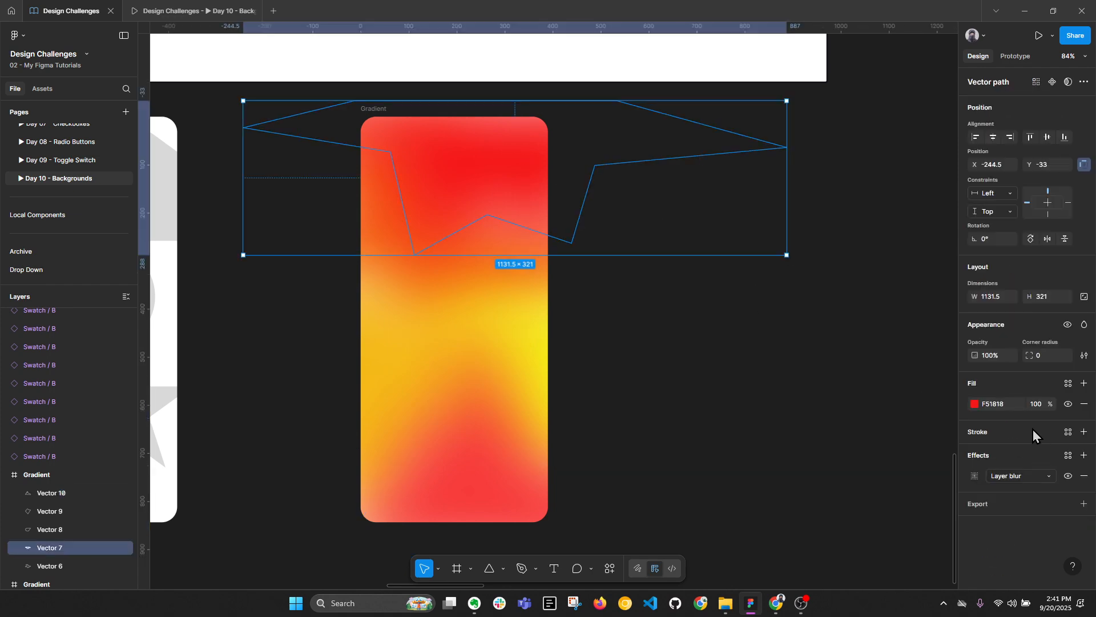
Set the fill of the lower vector to F51818, matching the red vector at the top of the frame.
{"action": "left_click", "coordinate": [460, 484]}
{"action": "left_click", "coordinate": [997, 406]}
{"action": "type", "text": "F51818"}
{"action": "key", "text": "Return"}
{"action": "left_click", "coordinate": [528, 148]}
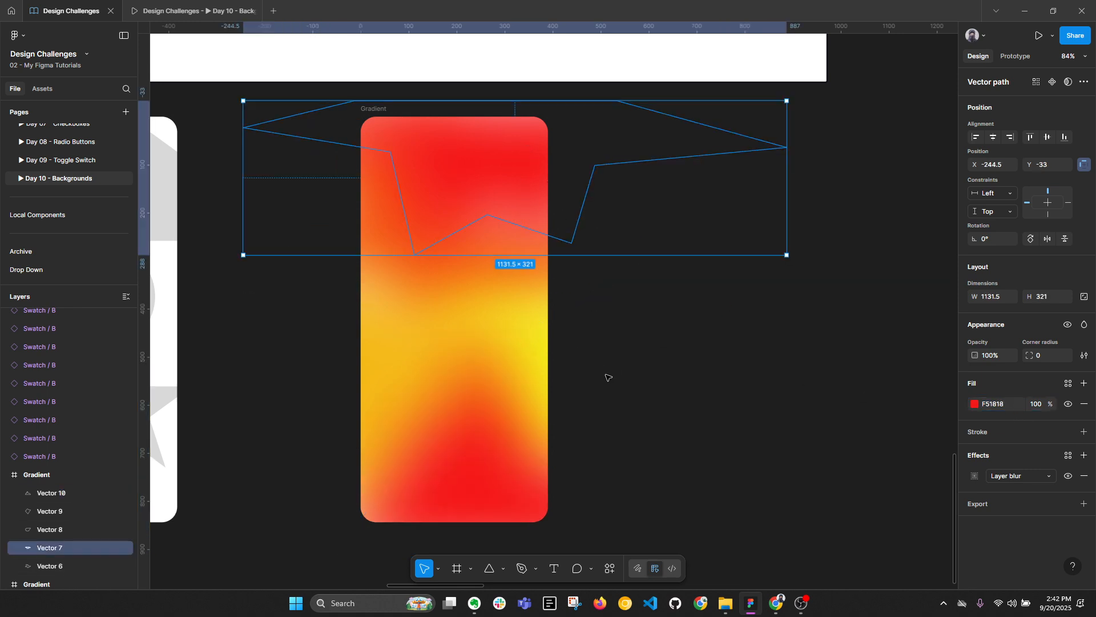
{"action": "left_click", "coordinate": [650, 400]}
Bring the upper orange F56218 vector in front of the other vectors in the gradient frame.
{"action": "scroll", "coordinate": [649, 399], "scroll_direction": "down", "scroll_amount": 2}
{"action": "left_click_drag", "start_coordinate": [515, 247], "coordinate": [572, 289]}
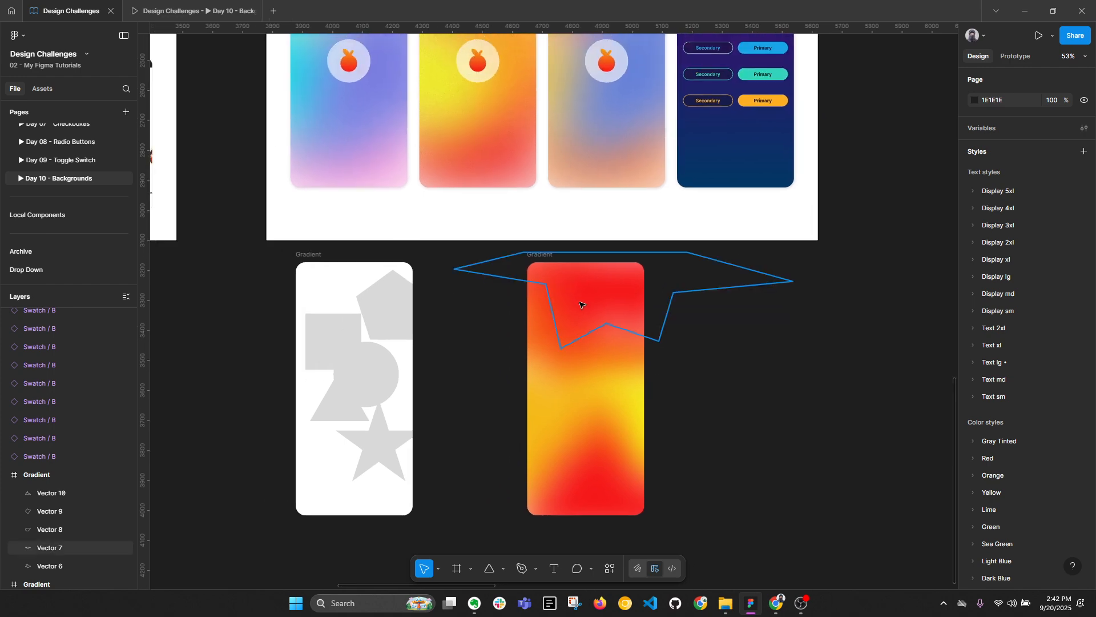
{"action": "left_click", "coordinate": [549, 333]}
{"action": "key", "text": "ctrl+shift+bracketright"}
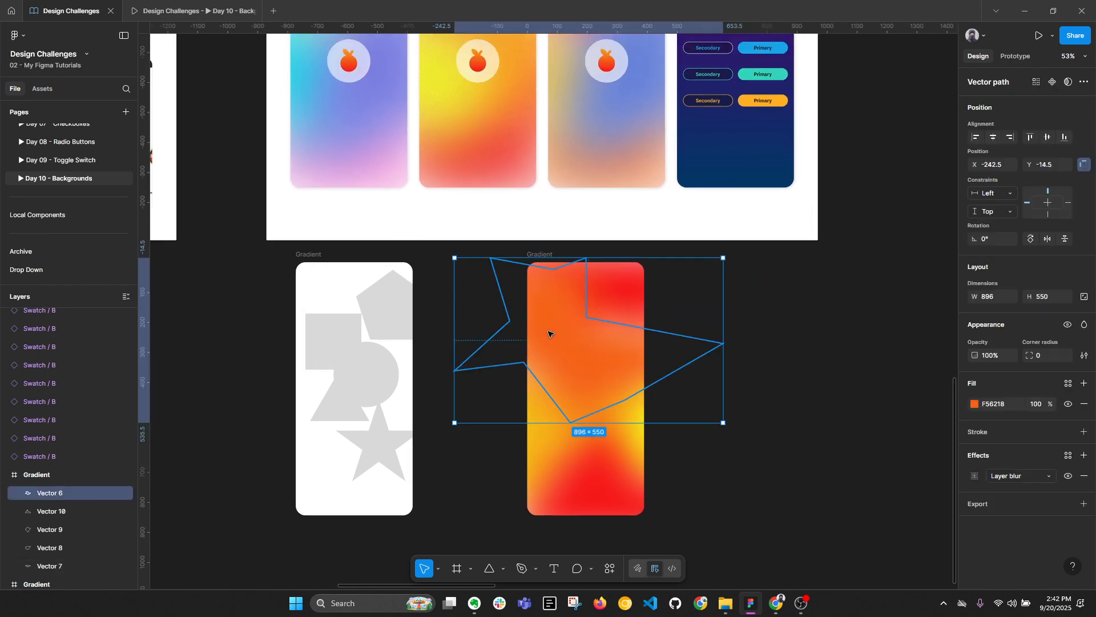
{"action": "left_click", "coordinate": [748, 440]}
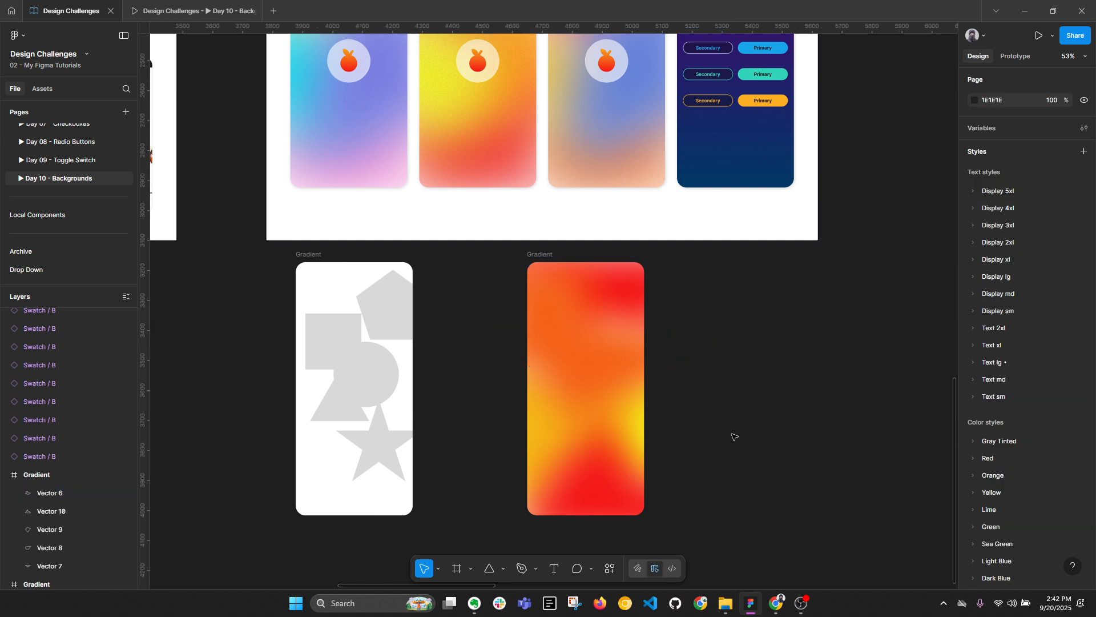
Send the amber vector behind all others and try the yellow vector at the front.
{"action": "left_click", "coordinate": [548, 419]}
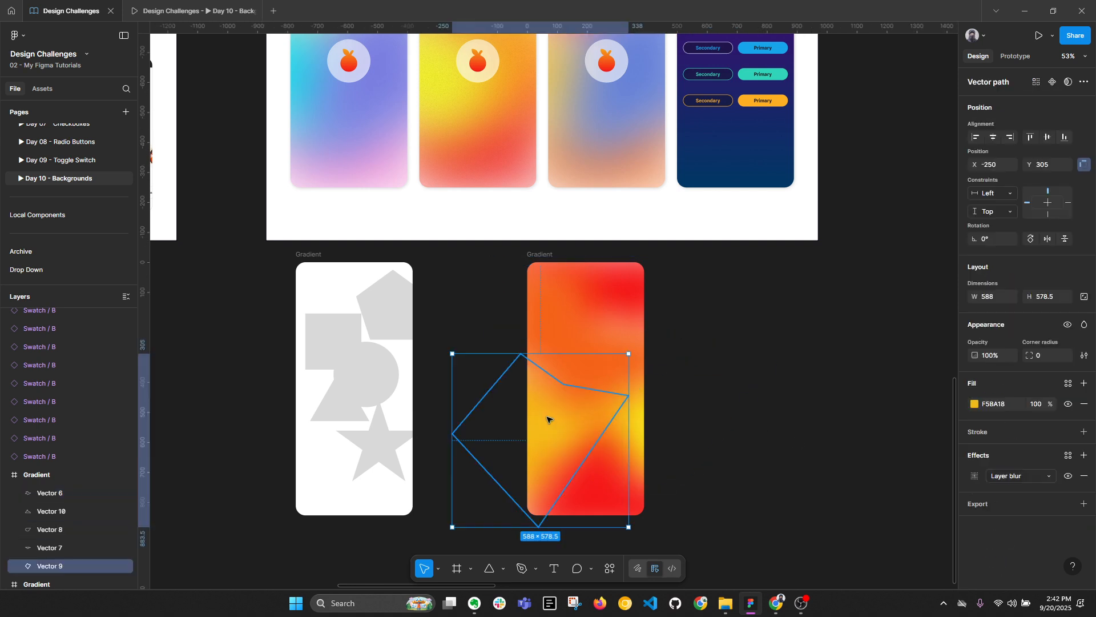
{"action": "left_click", "coordinate": [636, 421]}
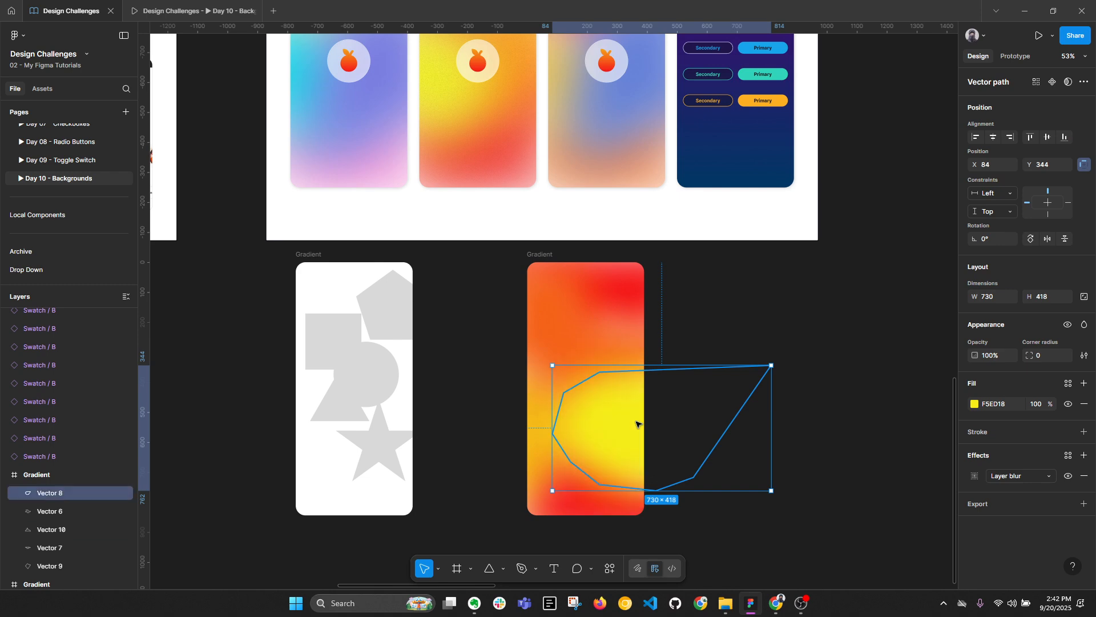
Select all five vectors of the gradient frame and set their opacity to 90%.
{"action": "left_click", "coordinate": [592, 343]}
{"action": "key", "text": "ctrl+a"}
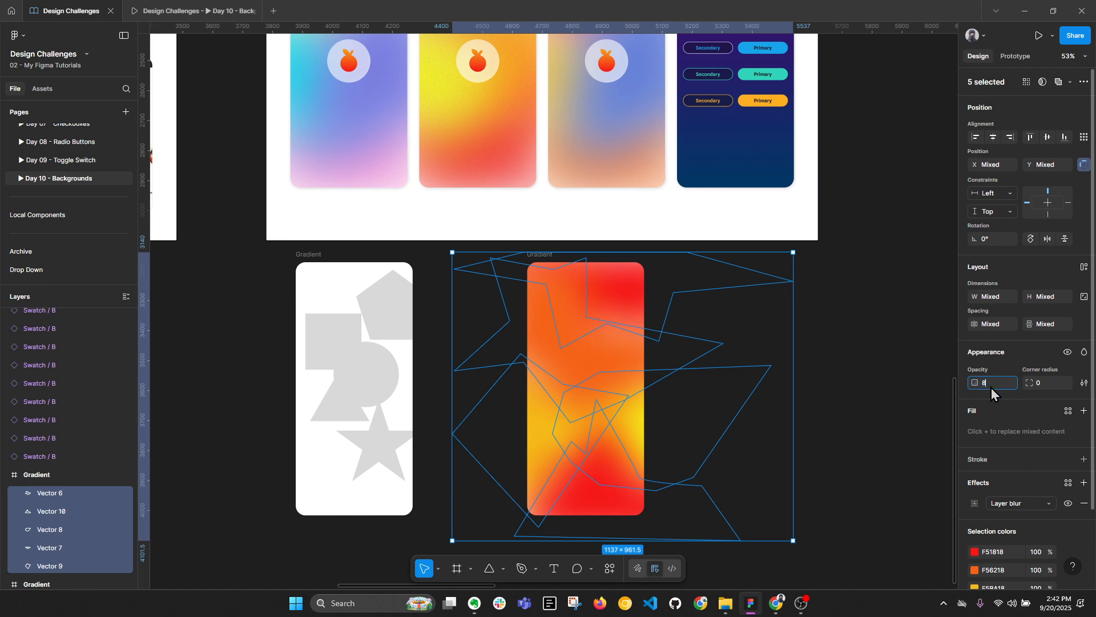
{"action": "key", "text": "Return"}
{"action": "scroll", "coordinate": [640, 347], "scroll_direction": "up", "scroll_amount": 1}
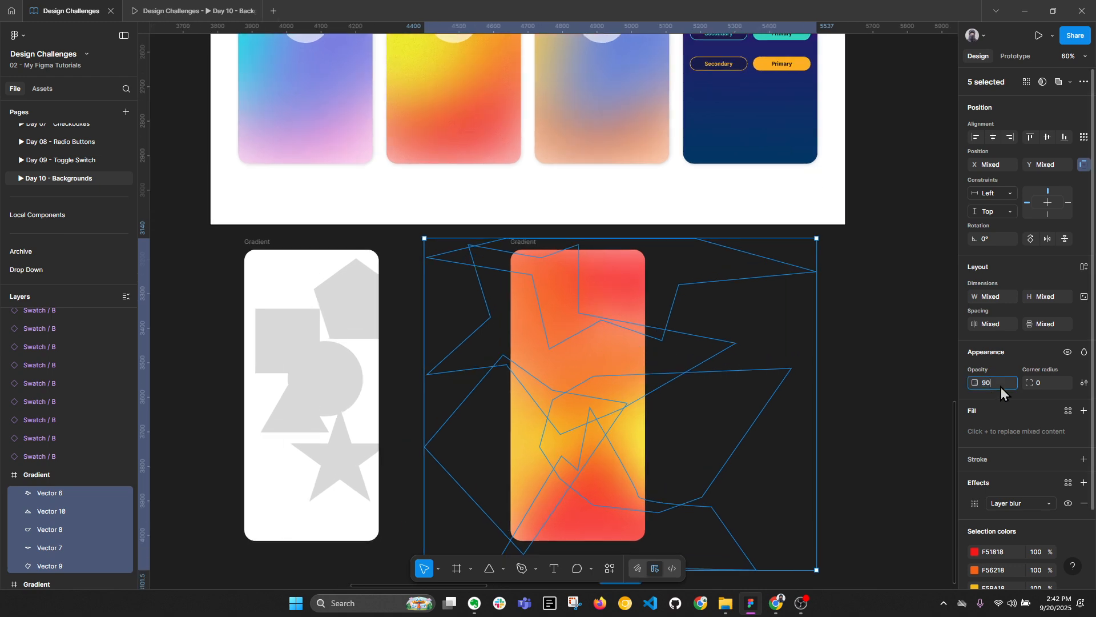
{"action": "type", "text": "90"}
{"action": "key", "text": "Return"}
{"action": "left_click", "coordinate": [894, 437]}
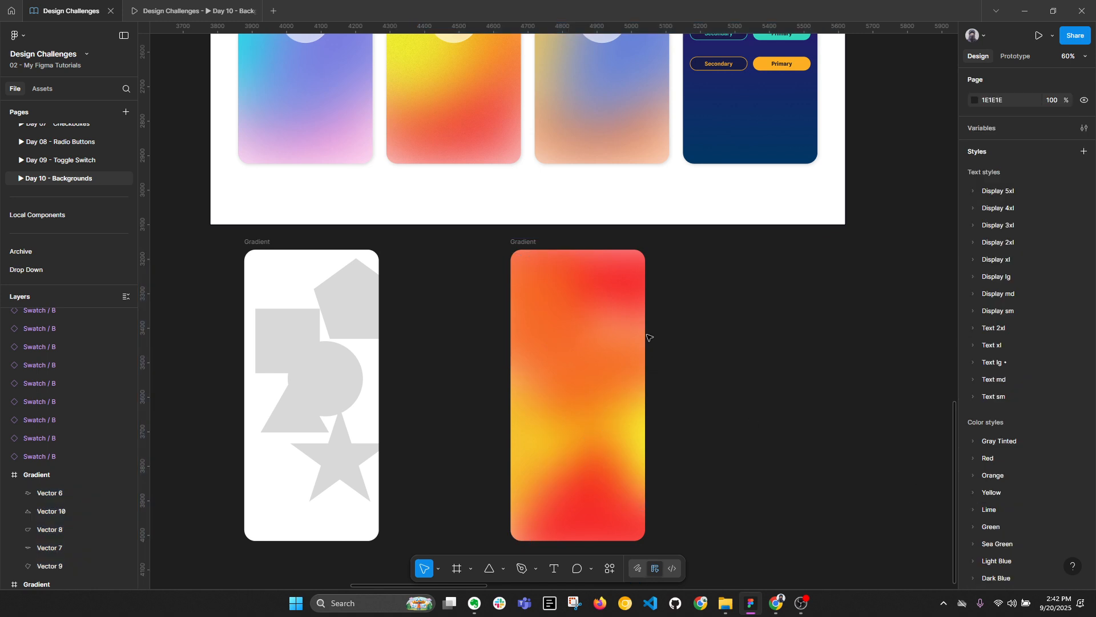
Stretch the upper red vector downward and upward to a height of about 406.
{"action": "left_click", "coordinate": [628, 288]}
{"action": "left_click_drag", "start_coordinate": [663, 348], "coordinate": [661, 368]}
{"action": "scroll", "coordinate": [695, 347], "scroll_direction": "up", "scroll_amount": 3}
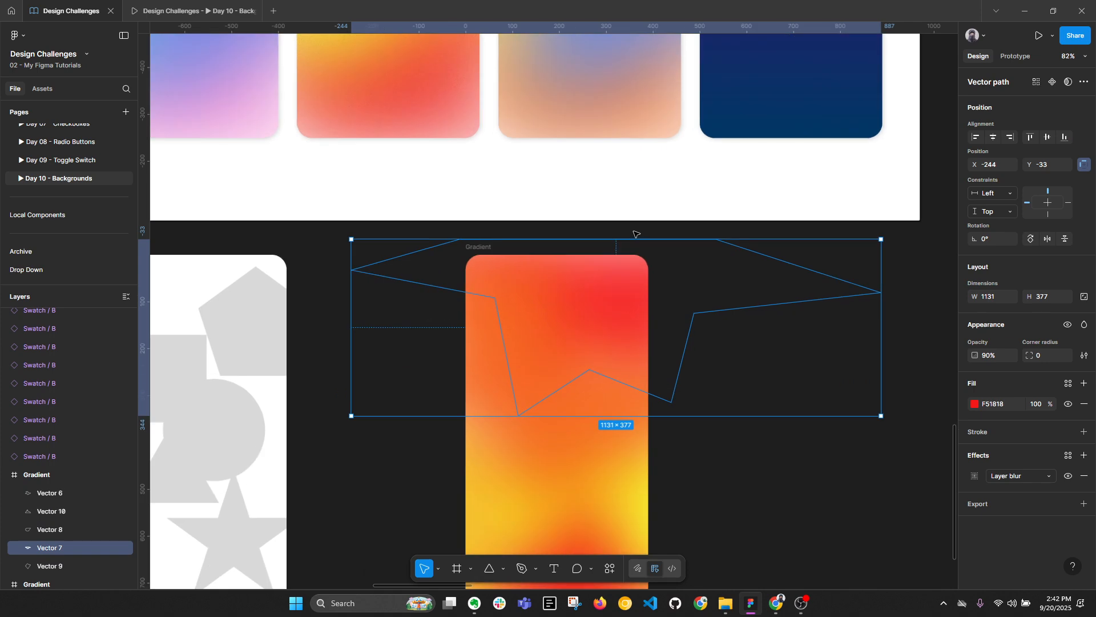
{"action": "left_click_drag", "start_coordinate": [636, 239], "coordinate": [636, 225]}
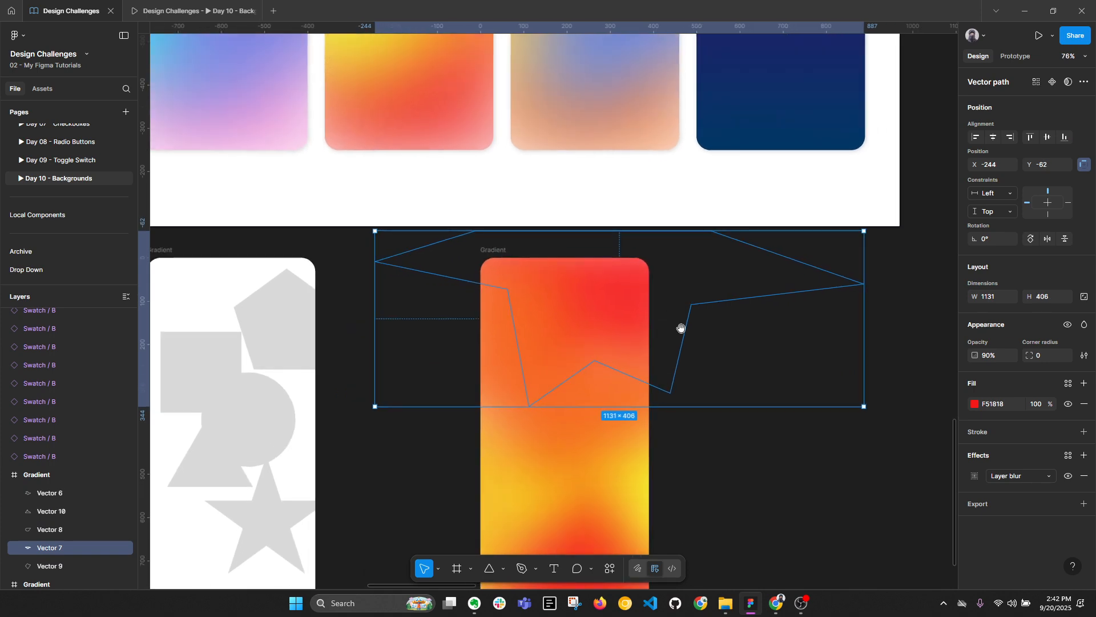
Stretch the lower red vector's bottom and left edges outward to a size of about 819 × 490.
{"action": "scroll", "coordinate": [677, 320], "scroll_direction": "down", "scroll_amount": 2}
{"action": "left_click", "coordinate": [599, 471]}
{"action": "scroll", "coordinate": [512, 355], "scroll_direction": "up", "scroll_amount": 5}
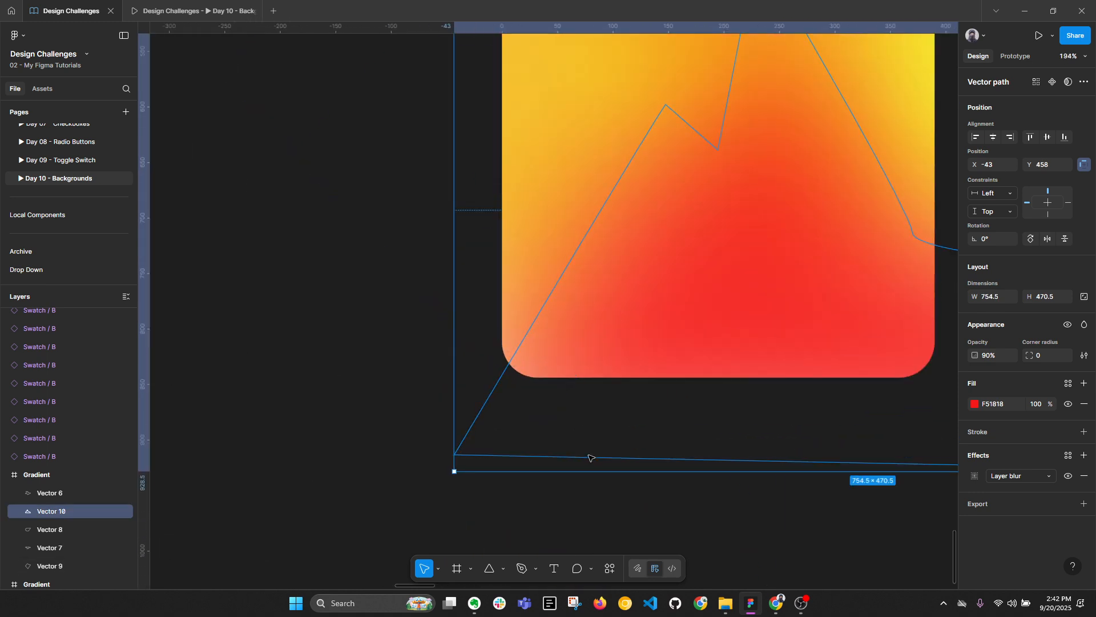
{"action": "left_click_drag", "start_coordinate": [607, 472], "coordinate": [607, 492]}
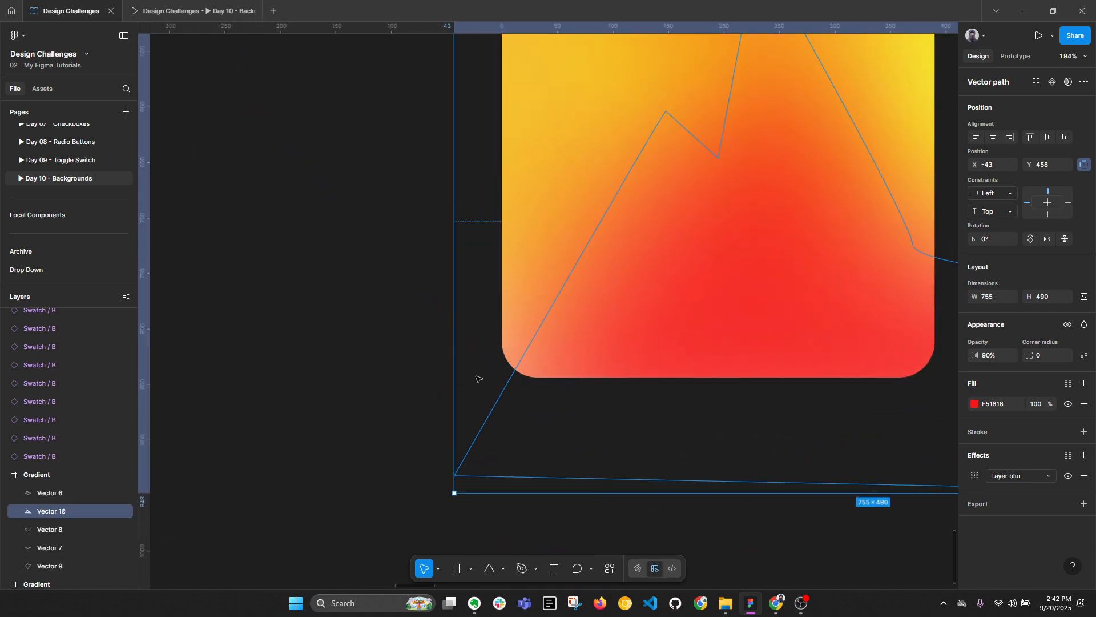
{"action": "left_click_drag", "start_coordinate": [453, 367], "coordinate": [382, 367]}
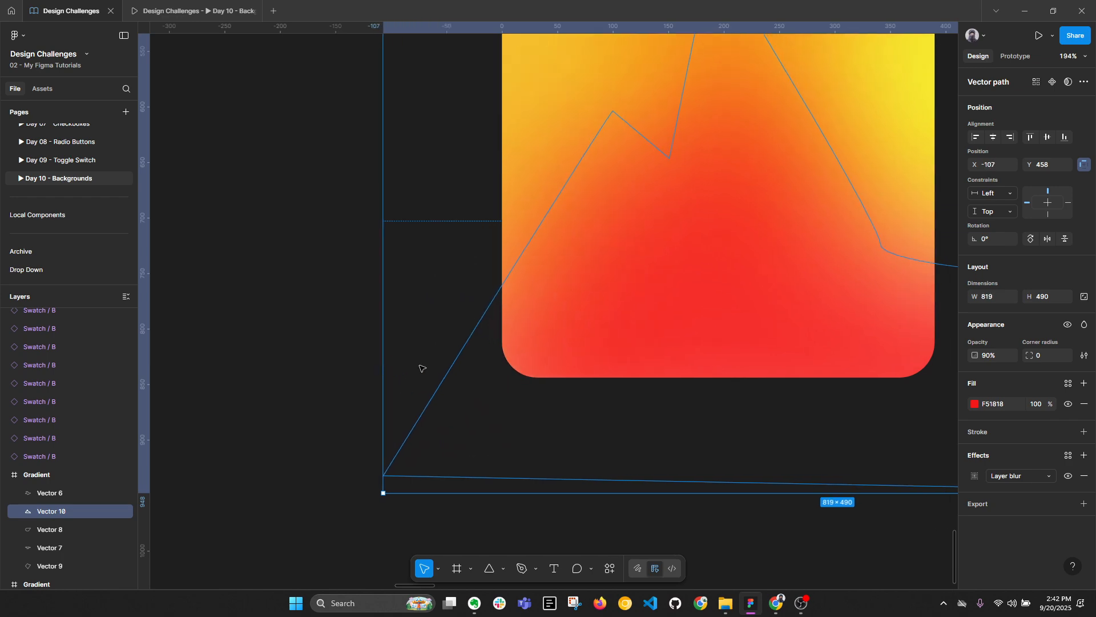
Lower the top edge of the lower red vector to about Y 536, giving a height of about 412.
{"action": "scroll", "coordinate": [426, 370], "scroll_direction": "down", "scroll_amount": 6}
{"action": "left_click", "coordinate": [747, 467]}
{"action": "left_click", "coordinate": [604, 384]}
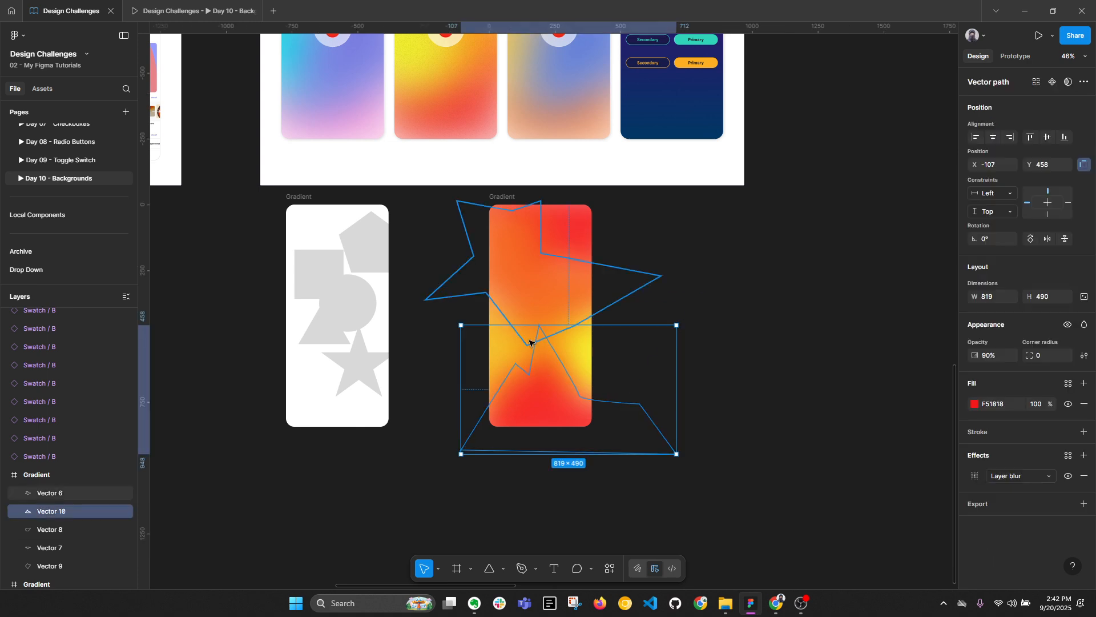
{"action": "scroll", "coordinate": [528, 337], "scroll_direction": "up", "scroll_amount": 3}
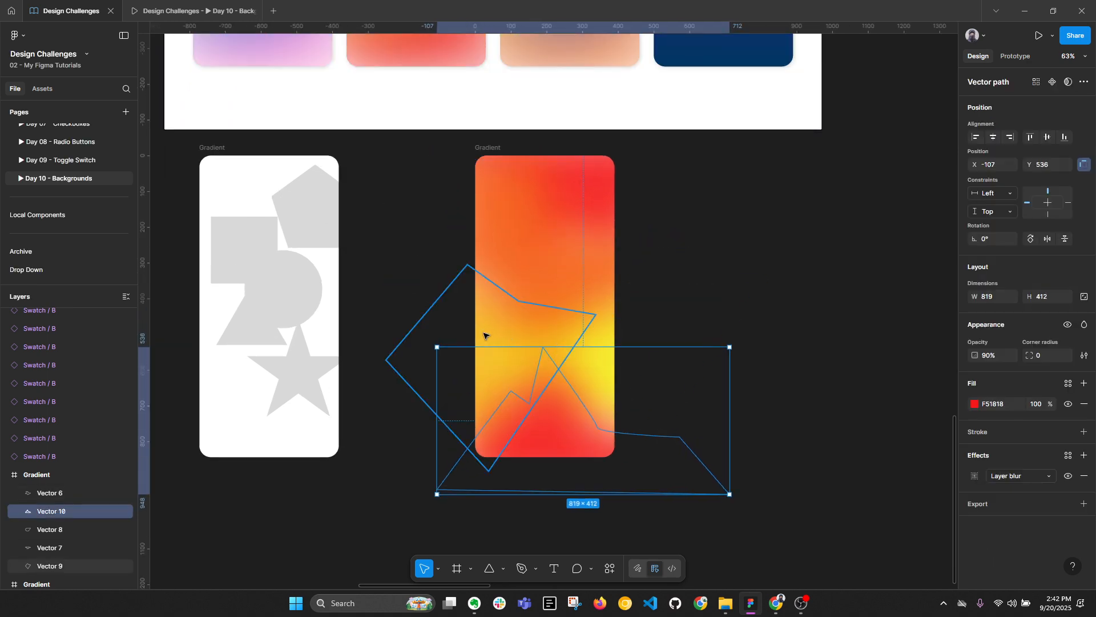
{"action": "left_click", "coordinate": [517, 361]}
{"action": "left_click", "coordinate": [793, 373]}
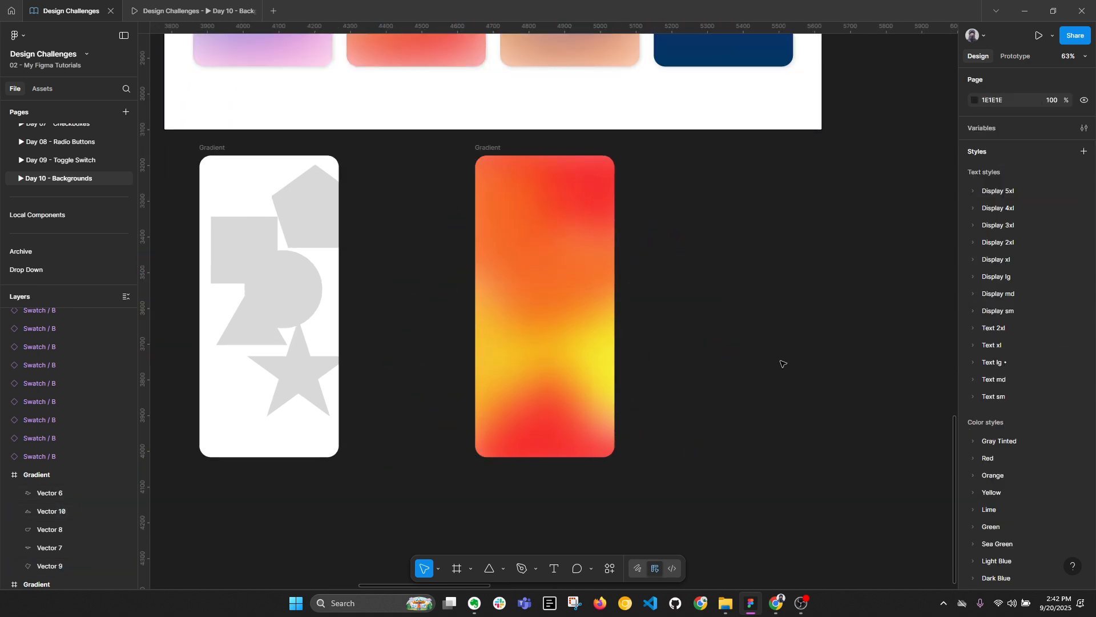
Collapse all layers and select everything inside the first Mesh Gradient frame of the Create & Learn section.
{"action": "key", "text": "alt+l"}
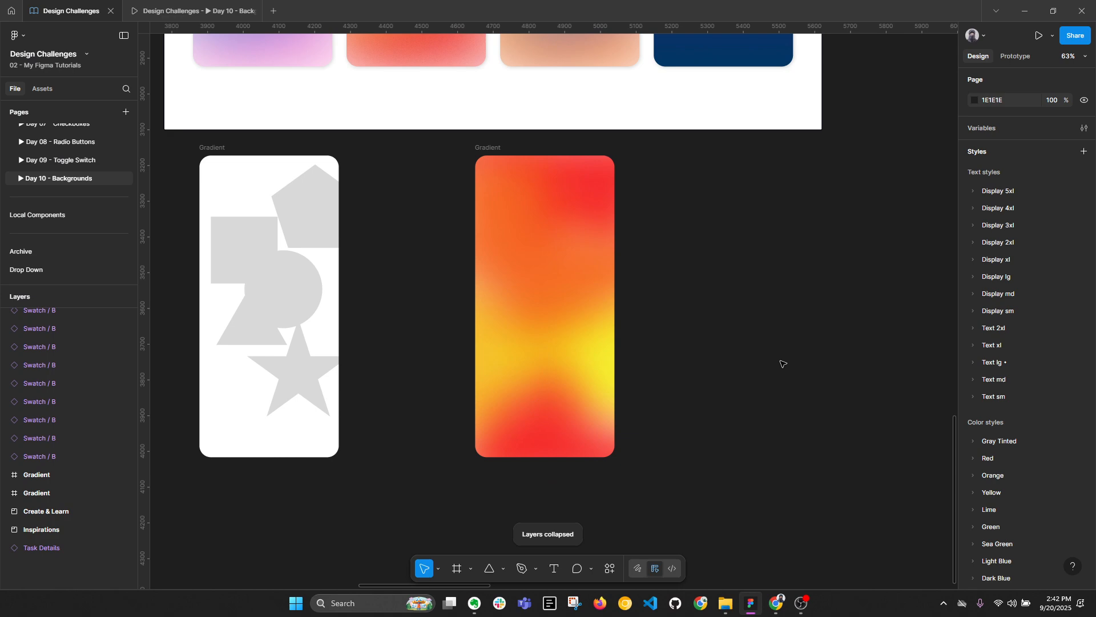
{"action": "scroll", "coordinate": [685, 308], "scroll_direction": "down", "scroll_amount": 2}
{"action": "left_click", "coordinate": [506, 161]}
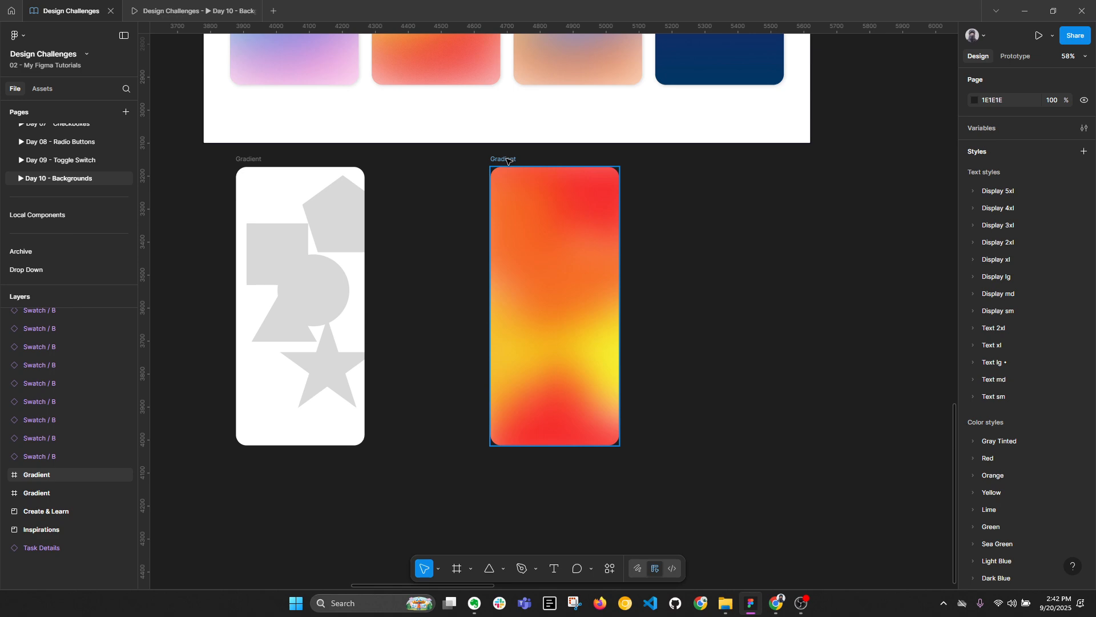
{"action": "left_click_drag", "start_coordinate": [530, 237], "coordinate": [610, 368]}
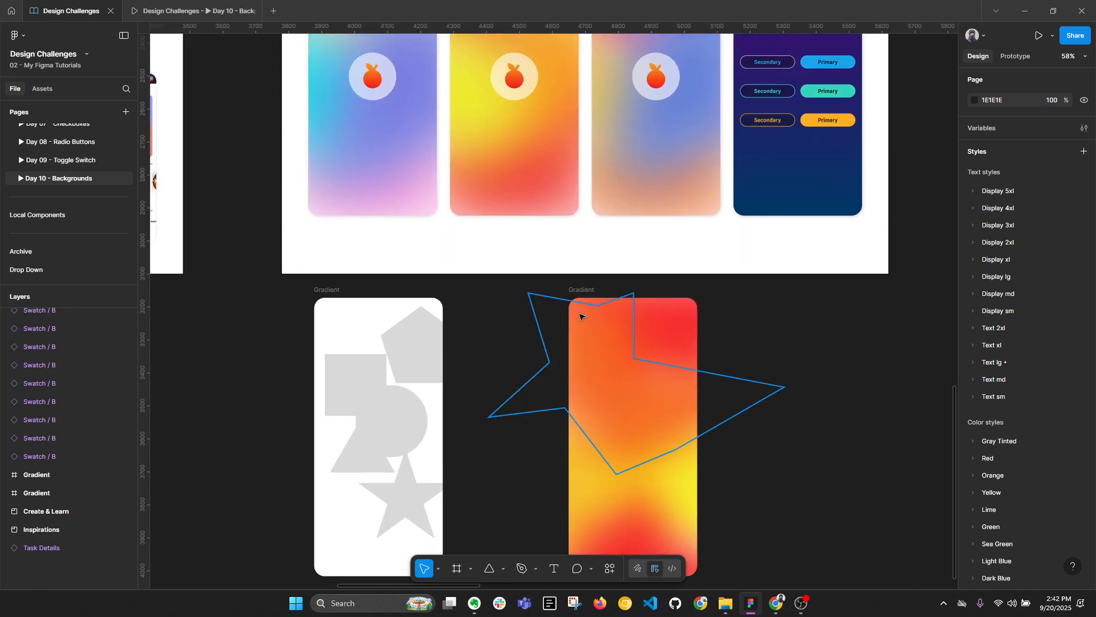
{"action": "scroll", "coordinate": [615, 336], "scroll_direction": "down", "scroll_amount": 4}
{"action": "left_click", "coordinate": [456, 119], "text": "ctrl"}
{"action": "scroll", "coordinate": [461, 114], "scroll_direction": "up", "scroll_amount": 3}
{"action": "key", "text": "ctrl+a"}
Examine the colour swatches above the Create & Learn section and compare them with the mesh gradient frames.
{"action": "left_click_drag", "start_coordinate": [498, 138], "coordinate": [503, 267]}
{"action": "scroll", "coordinate": [502, 269], "scroll_direction": "down", "scroll_amount": 4}
{"action": "left_click_drag", "start_coordinate": [591, 114], "coordinate": [567, 329]}
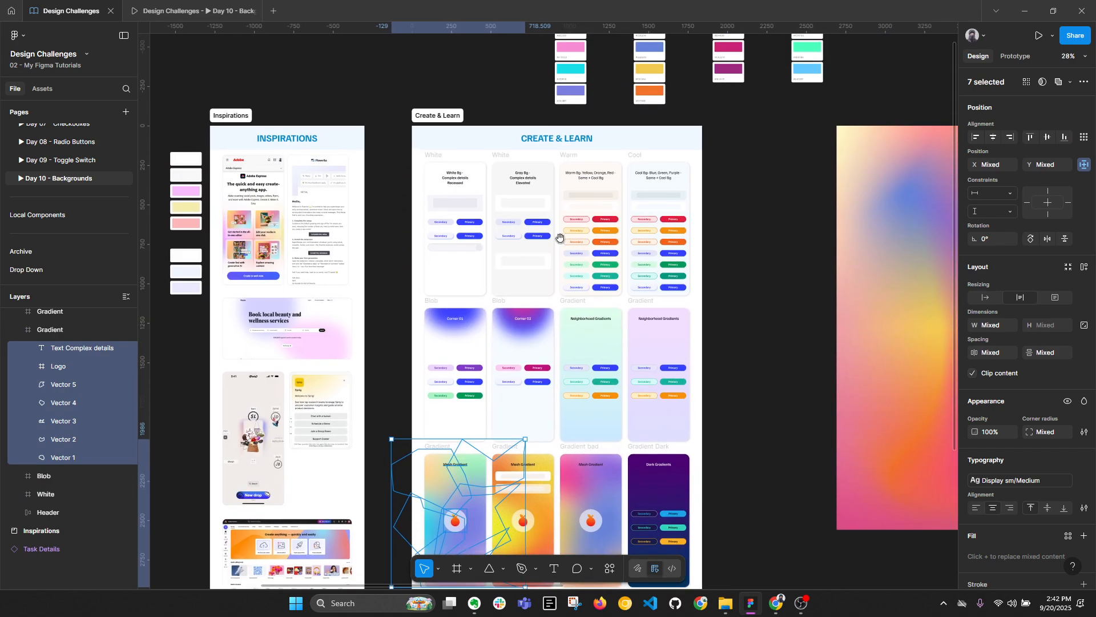
{"action": "left_click_drag", "start_coordinate": [562, 79], "coordinate": [575, 176]}
{"action": "scroll", "coordinate": [575, 175], "scroll_direction": "up", "scroll_amount": 5}
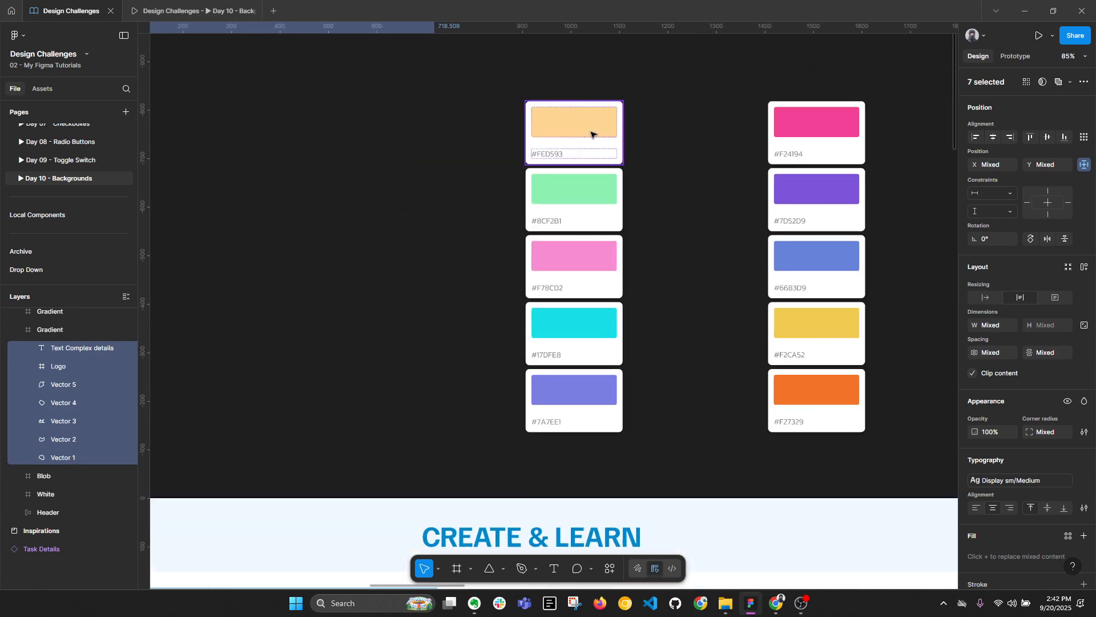
{"action": "scroll", "coordinate": [585, 361], "scroll_direction": "down", "scroll_amount": 3}
{"action": "left_click_drag", "start_coordinate": [637, 416], "coordinate": [663, 245]}
{"action": "left_click_drag", "start_coordinate": [656, 349], "coordinate": [640, 85]}
{"action": "left_click_drag", "start_coordinate": [531, 457], "coordinate": [531, 323]}
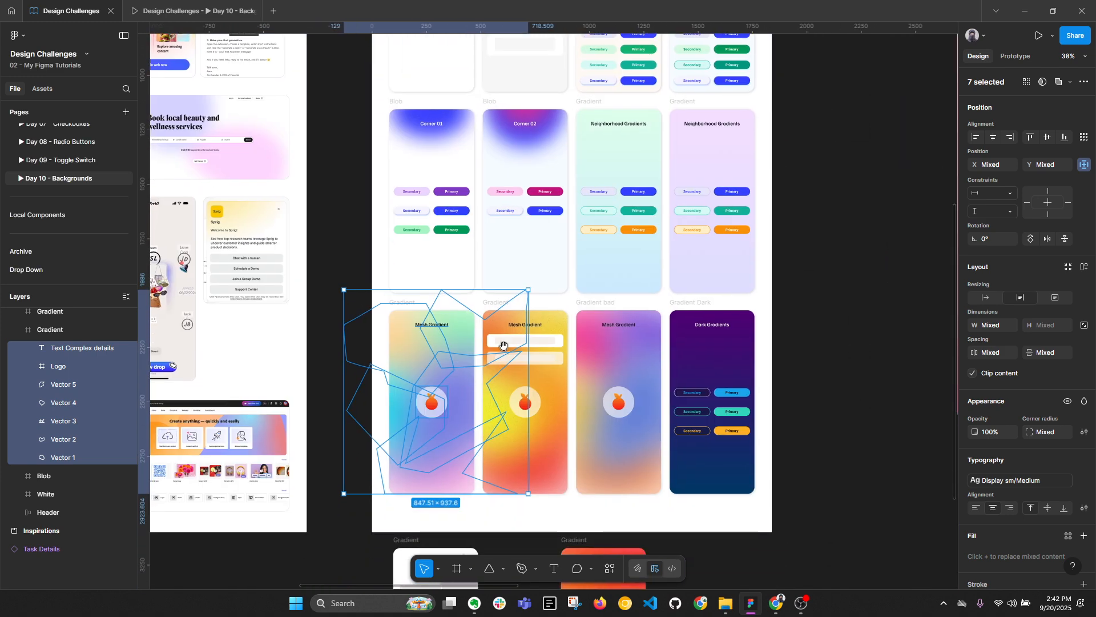
{"action": "scroll", "coordinate": [483, 417], "scroll_direction": "up", "scroll_amount": 2}
Examine the selection colours of Vectors 1 to 5 in the first Mesh Gradient frame, and of Vectors 5 and 4 together.
{"action": "left_click_drag", "start_coordinate": [485, 419], "coordinate": [523, 331]}
{"action": "scroll", "coordinate": [1062, 400], "scroll_direction": "down", "scroll_amount": 5}
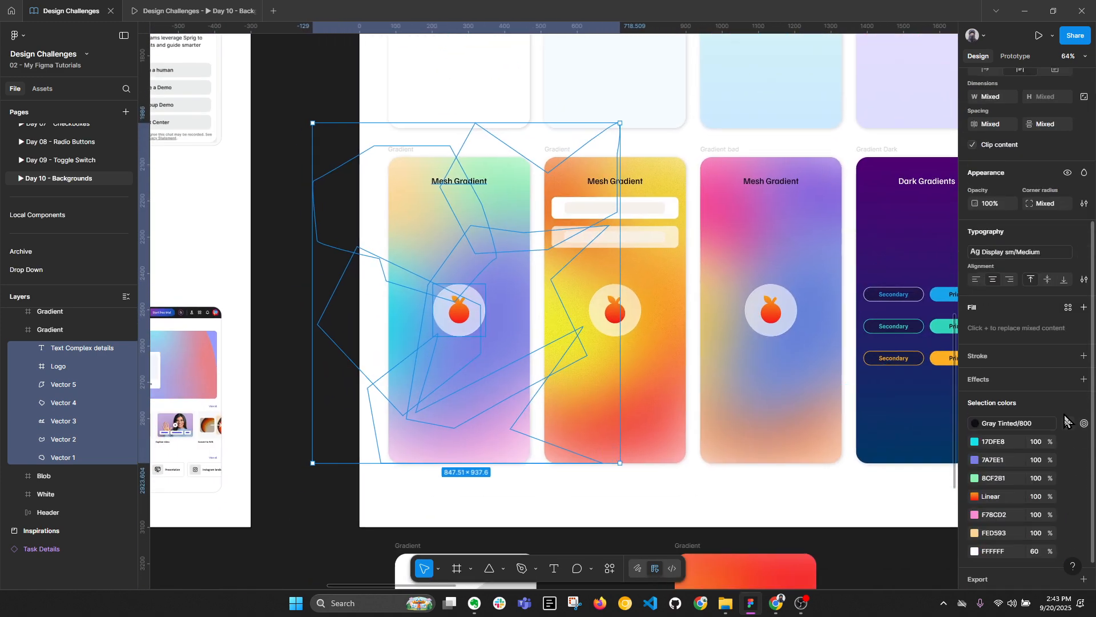
{"action": "left_click", "coordinate": [63, 384]}
{"action": "left_click", "coordinate": [70, 457], "text": "shift"}
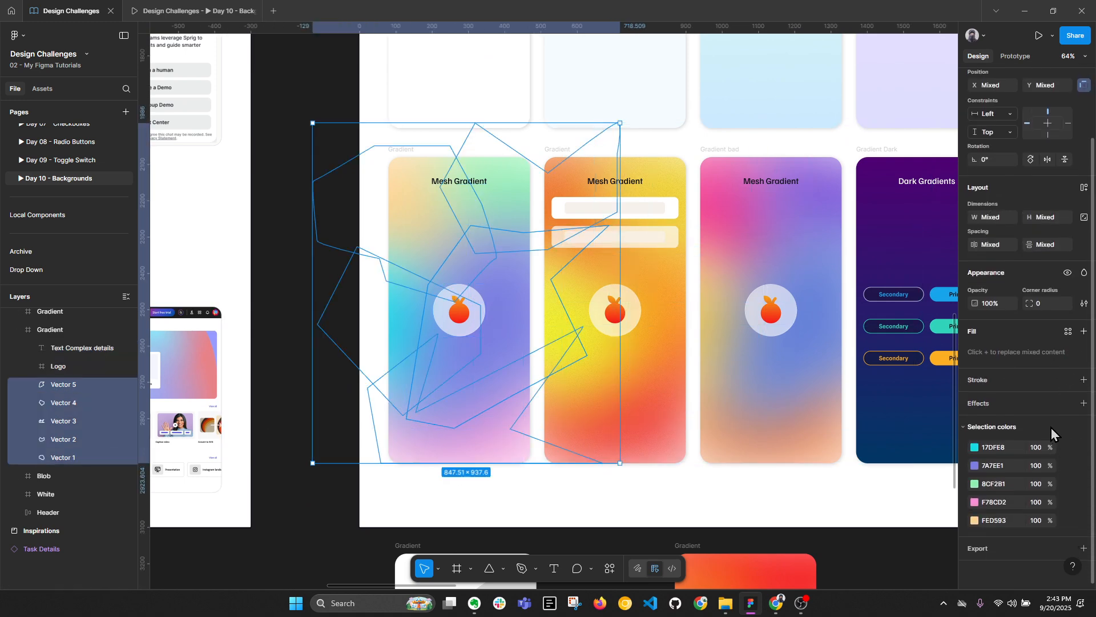
{"action": "left_click", "coordinate": [84, 388]}
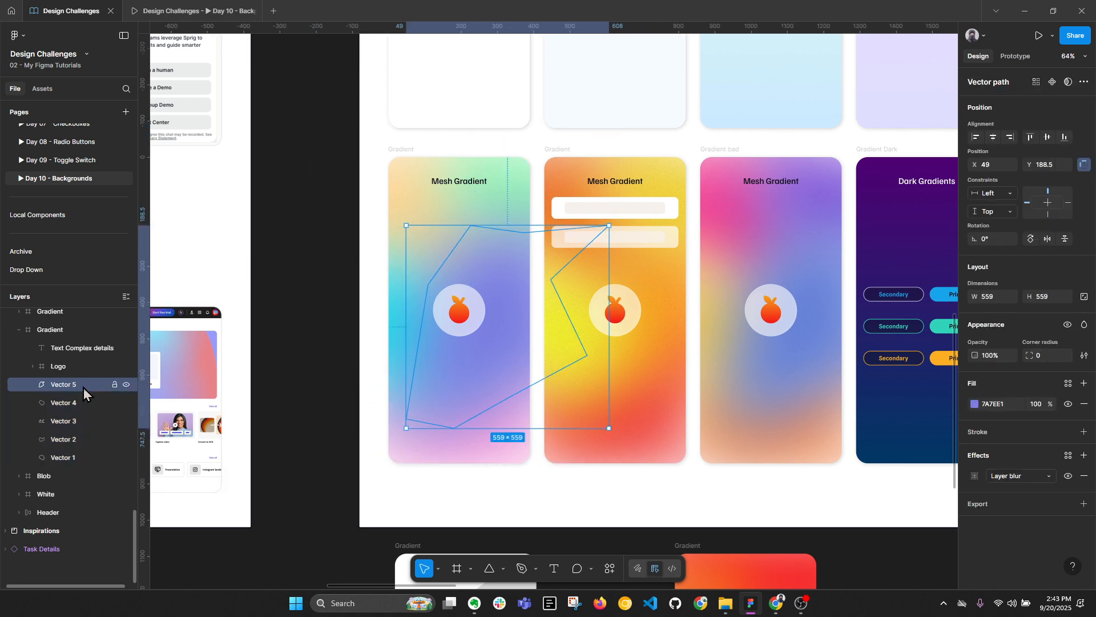
{"action": "left_click", "coordinate": [81, 405], "text": "shift"}
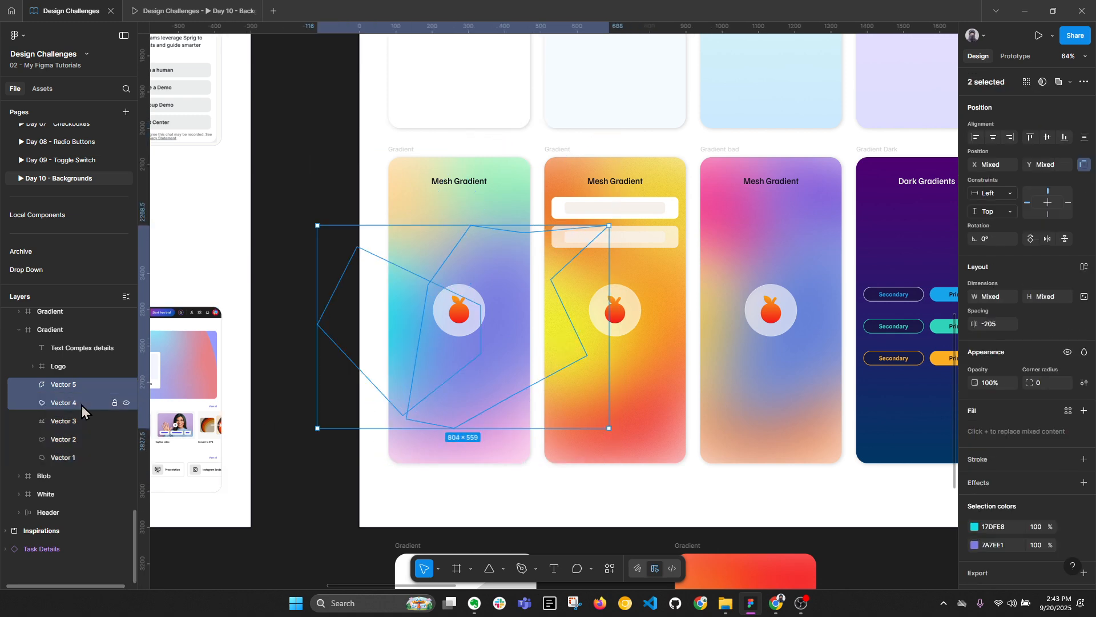
Remove the layer blur from Vector 5 in the first Mesh Gradient frame and undo the removal.
{"action": "left_click", "coordinate": [75, 405], "text": "shift"}
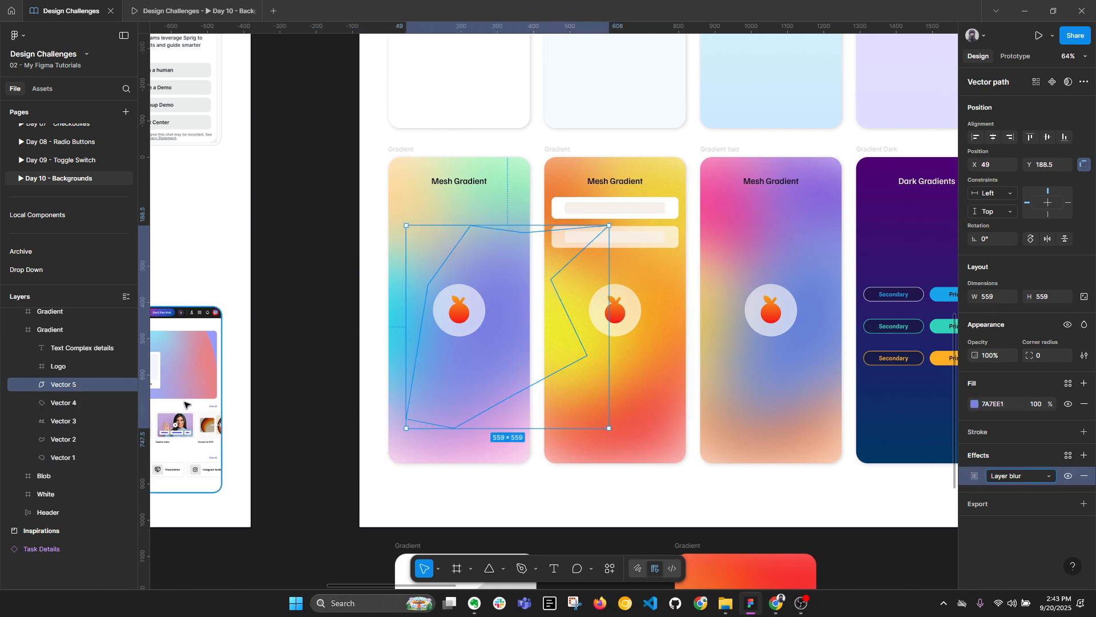
{"action": "left_click", "coordinate": [73, 403]}
{"action": "left_click", "coordinate": [1085, 475]}
{"action": "key", "text": "ctrl+z"}
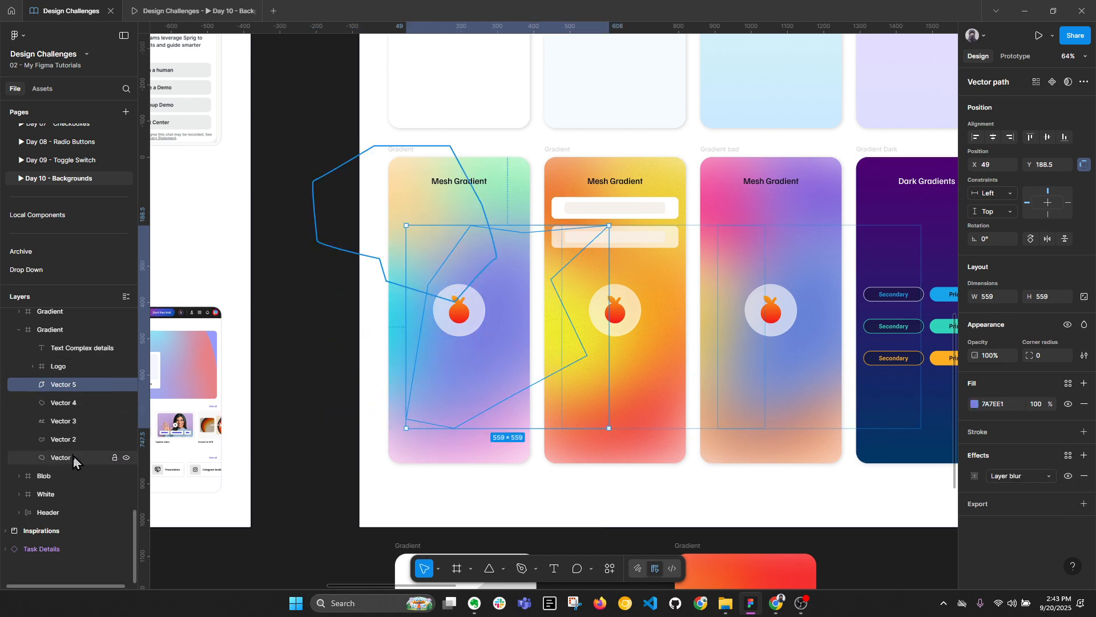
Try replacing the layer blur on Vectors 1 to 5 with a hidden drop shadow to expose the shapes, and undo it.
{"action": "left_click", "coordinate": [73, 456], "text": "shift"}
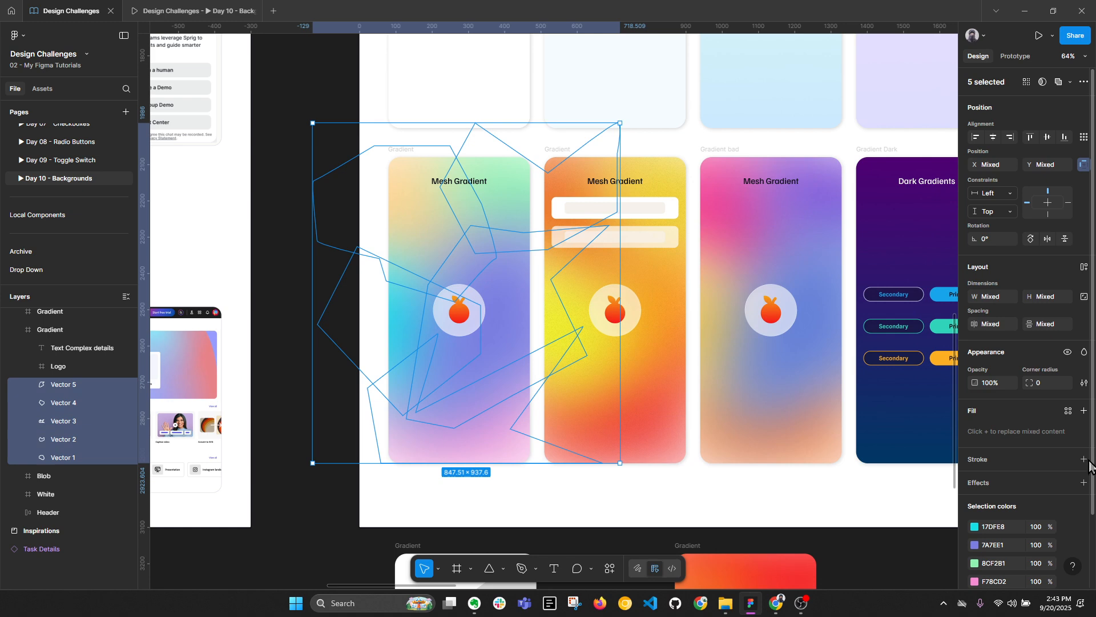
{"action": "left_click", "coordinate": [1083, 483]}
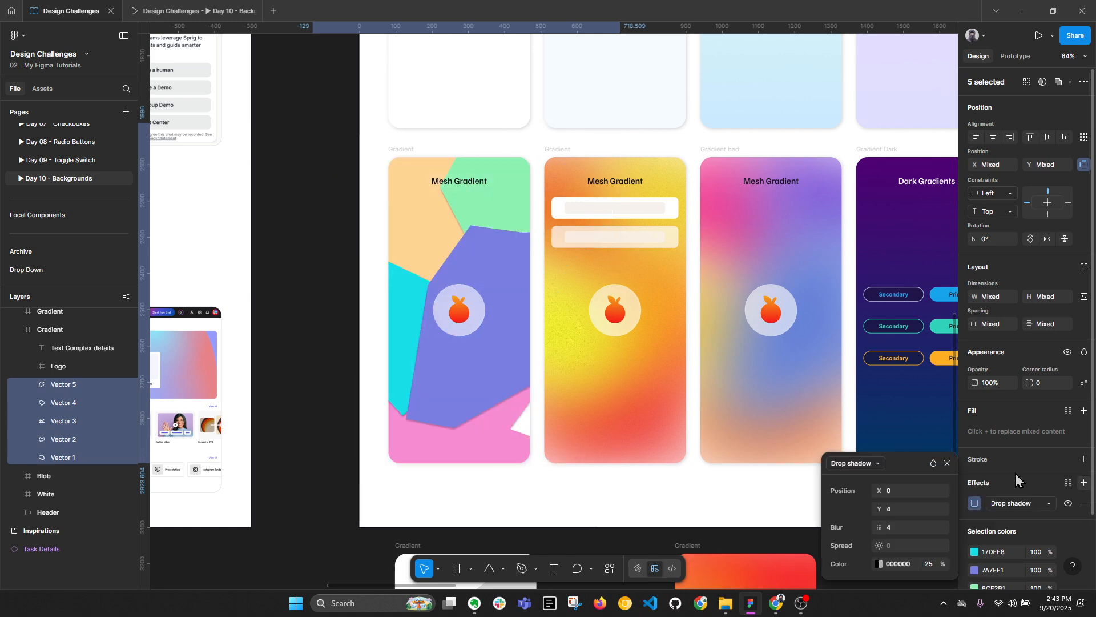
{"action": "left_click", "coordinate": [1068, 503]}
{"action": "scroll", "coordinate": [483, 402], "scroll_direction": "up", "scroll_amount": 2, "text": "ctrl"}
{"action": "scroll", "coordinate": [483, 402], "scroll_direction": "up", "scroll_amount": 1, "text": "ctrl"}
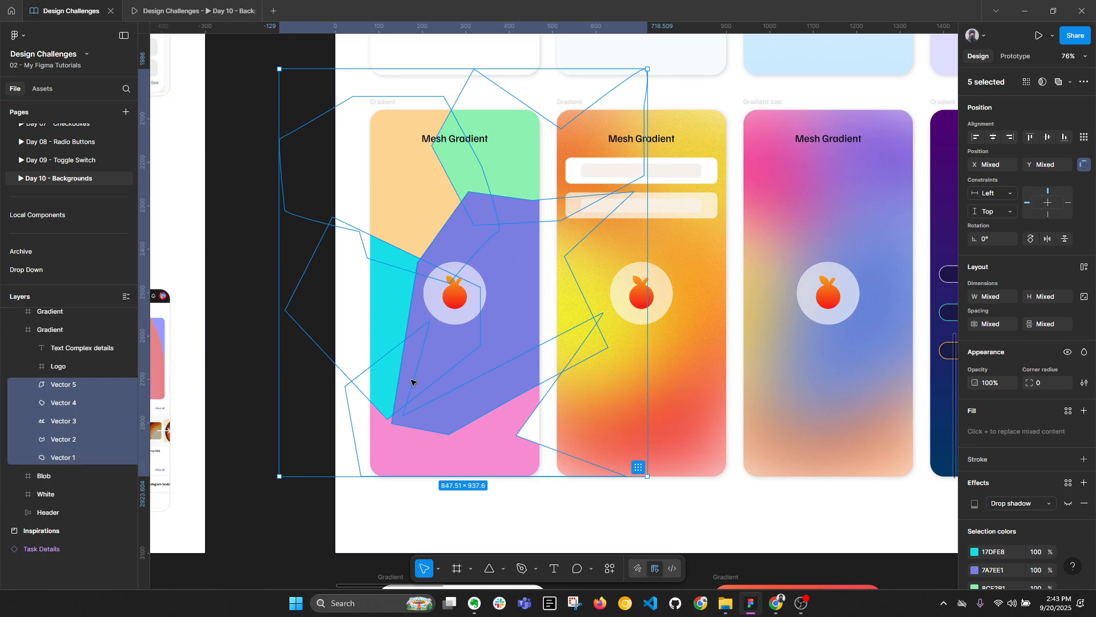
{"action": "key", "text": "ctrl+z"}
{"action": "key", "text": "ctrl+z"}
Duplicate the red-orange Gradient frame below the Create & Learn section and select the five vectors inside the copy.
{"action": "scroll", "coordinate": [376, 213], "scroll_direction": "down", "scroll_amount": 3, "text": "ctrl"}
{"action": "scroll", "coordinate": [376, 213], "scroll_direction": "down", "scroll_amount": 1, "text": "ctrl"}
{"action": "left_click", "coordinate": [764, 455]}
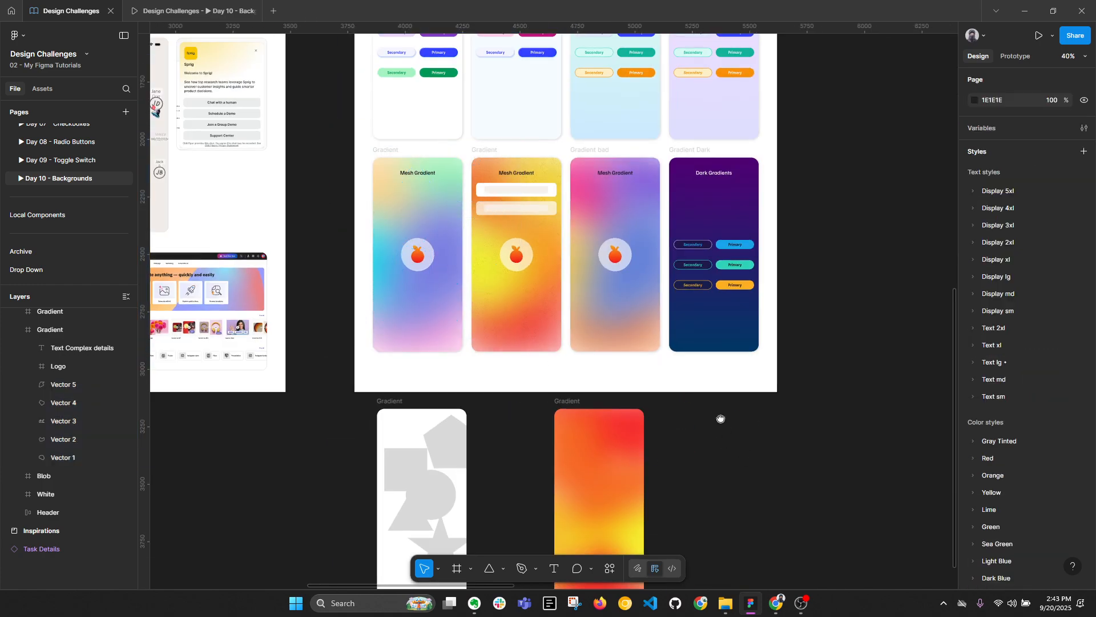
{"action": "left_click_drag", "start_coordinate": [725, 431], "coordinate": [666, 303]}
{"action": "left_click", "coordinate": [509, 276]}
{"action": "key", "text": "ctrl+d"}
{"action": "scroll", "coordinate": [619, 331], "scroll_direction": "up", "scroll_amount": 3, "text": "ctrl"}
{"action": "key", "text": "Return"}
{"action": "scroll", "coordinate": [855, 424], "scroll_direction": "down", "scroll_amount": 2}
{"action": "scroll", "coordinate": [855, 424], "scroll_direction": "right", "scroll_amount": 3}
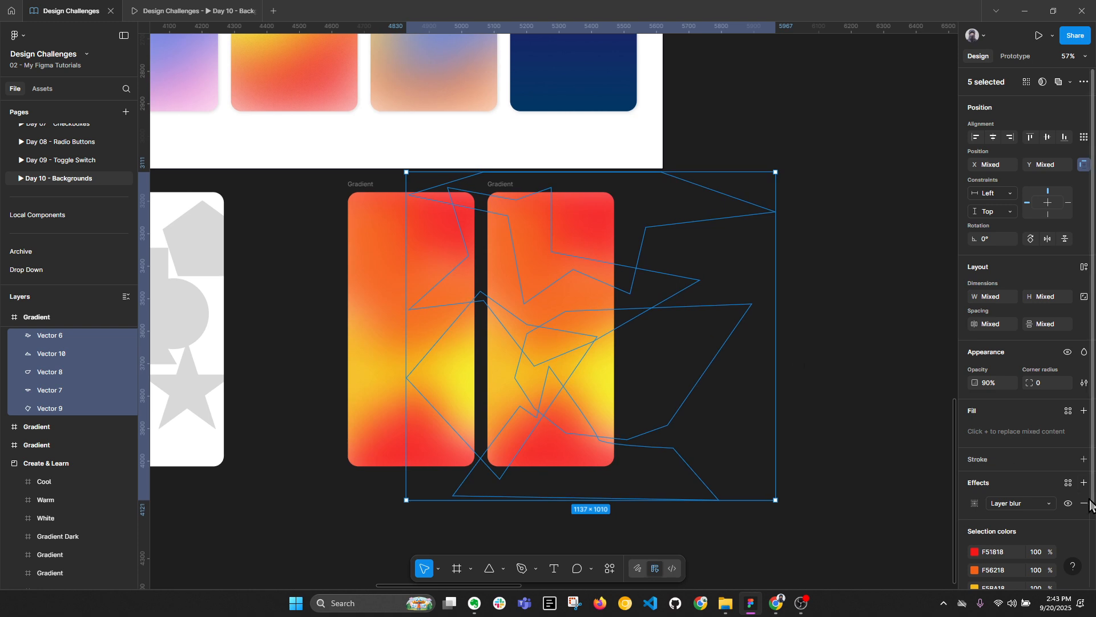
Hide the layer blur on the copy's five vectors and replace their mixed fills with yellow F5ED18.
{"action": "left_click", "coordinate": [1068, 503]}
{"action": "scroll", "coordinate": [1046, 470], "scroll_direction": "down", "scroll_amount": 2}
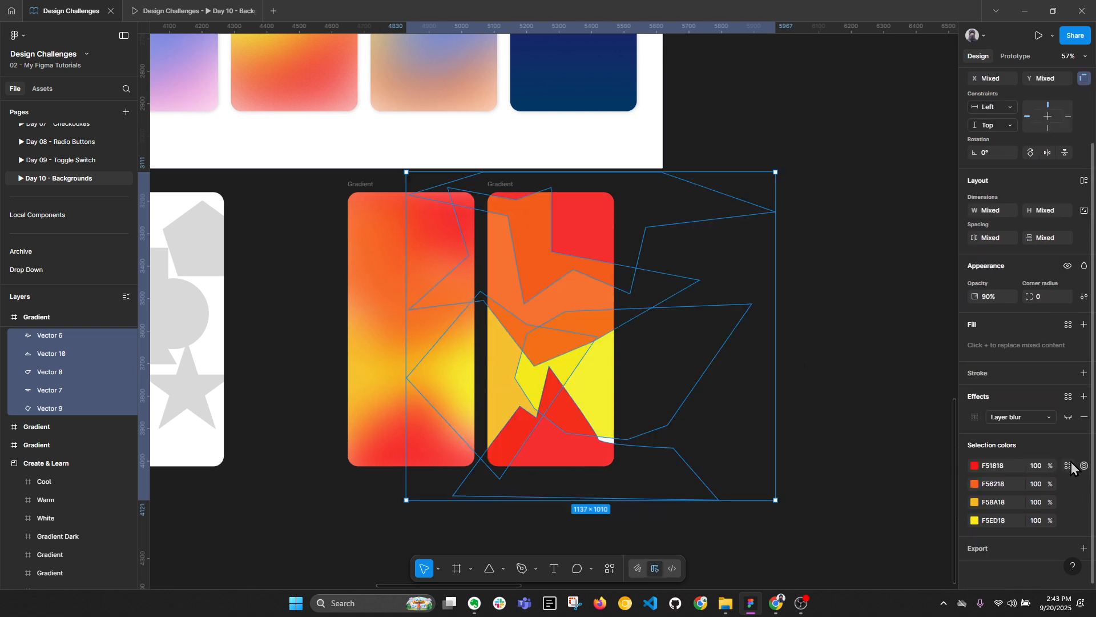
{"action": "left_click", "coordinate": [1084, 324]}
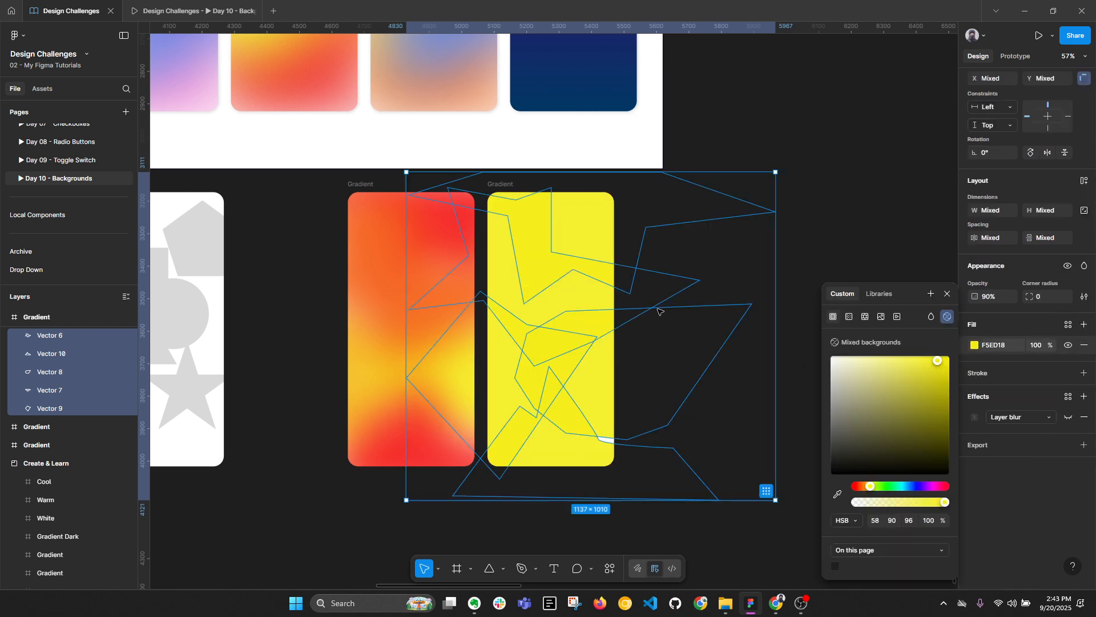
{"action": "scroll", "coordinate": [652, 313], "scroll_direction": "up", "scroll_amount": 2}
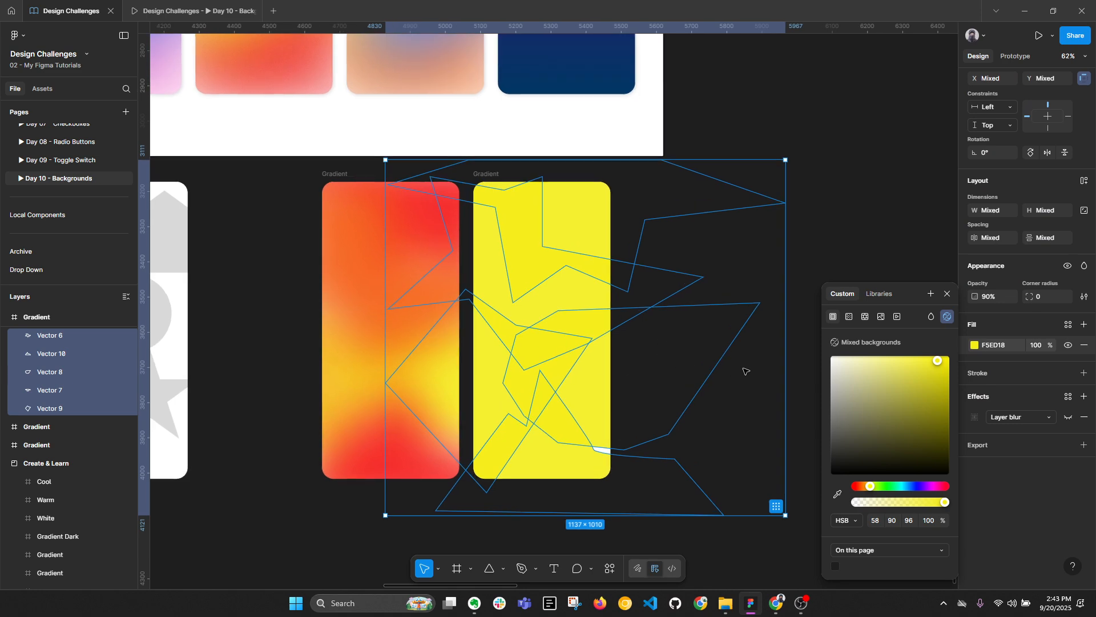
Set the fill of Vector 7 to green 18F56D and the fill of Vector 8 to cyan 18DFF5.
{"action": "left_click", "coordinate": [108, 409]}
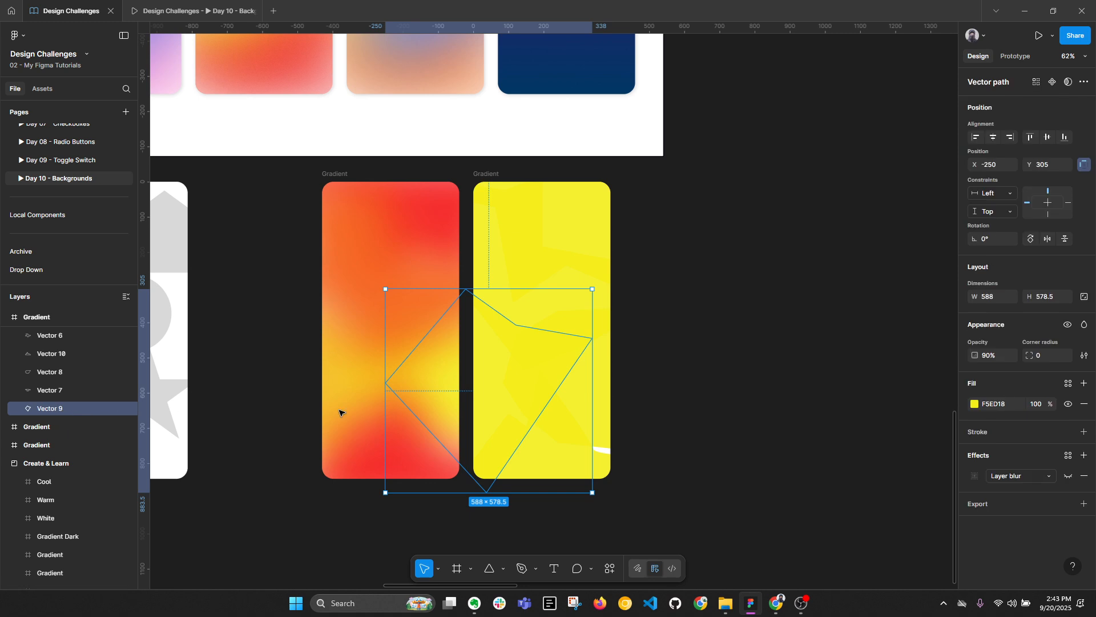
{"action": "left_click", "coordinate": [69, 390]}
{"action": "left_click", "coordinate": [975, 405]}
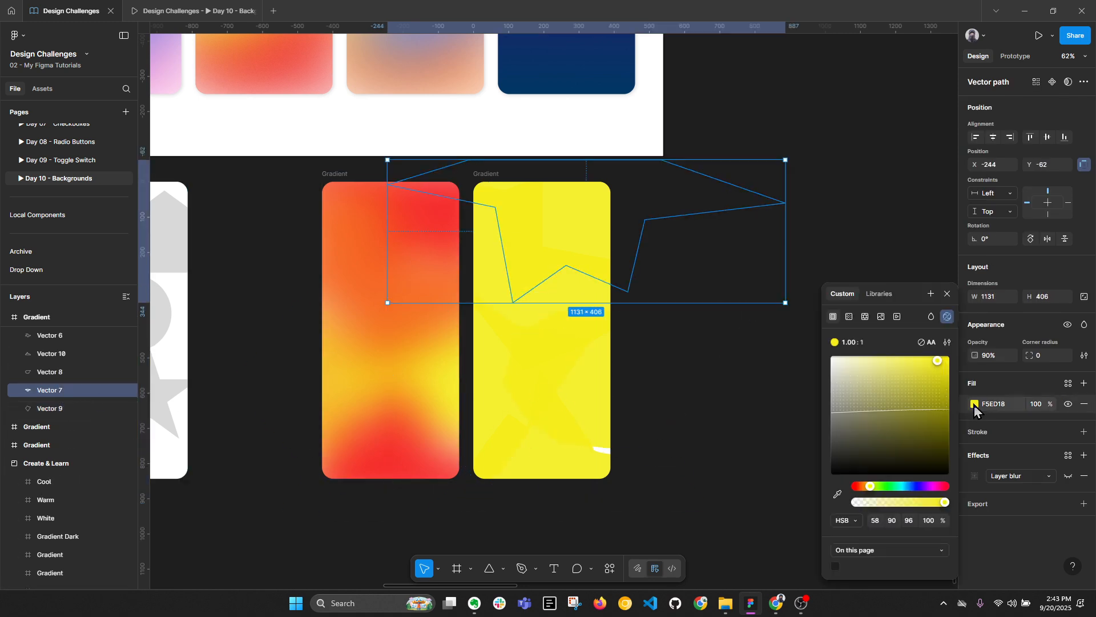
{"action": "left_click_drag", "start_coordinate": [870, 486], "coordinate": [896, 495]}
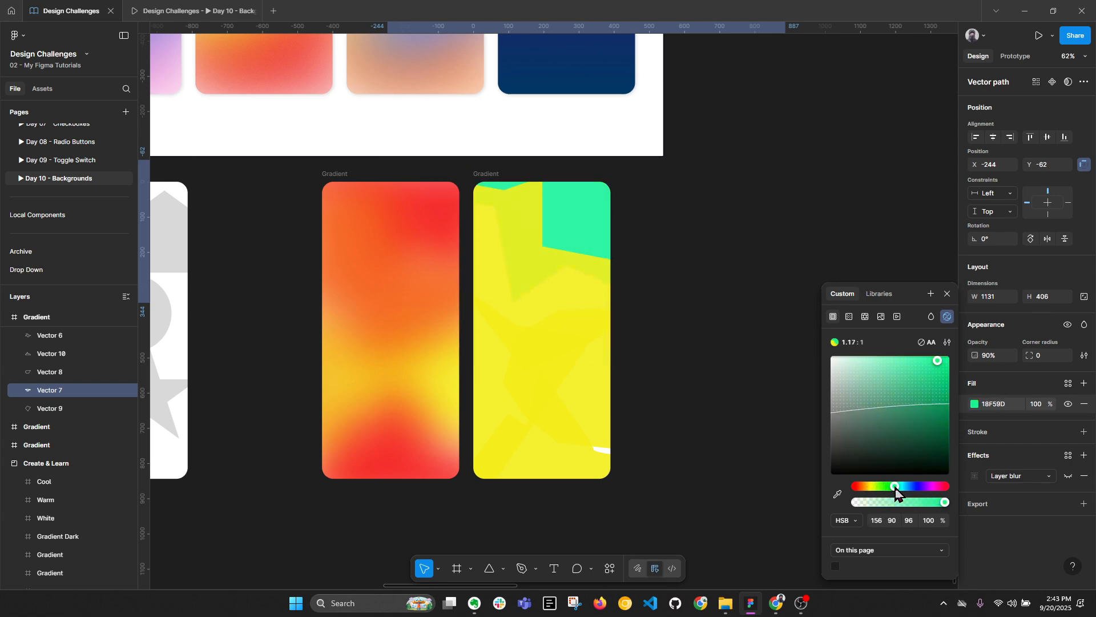
{"action": "left_click", "coordinate": [61, 372]}
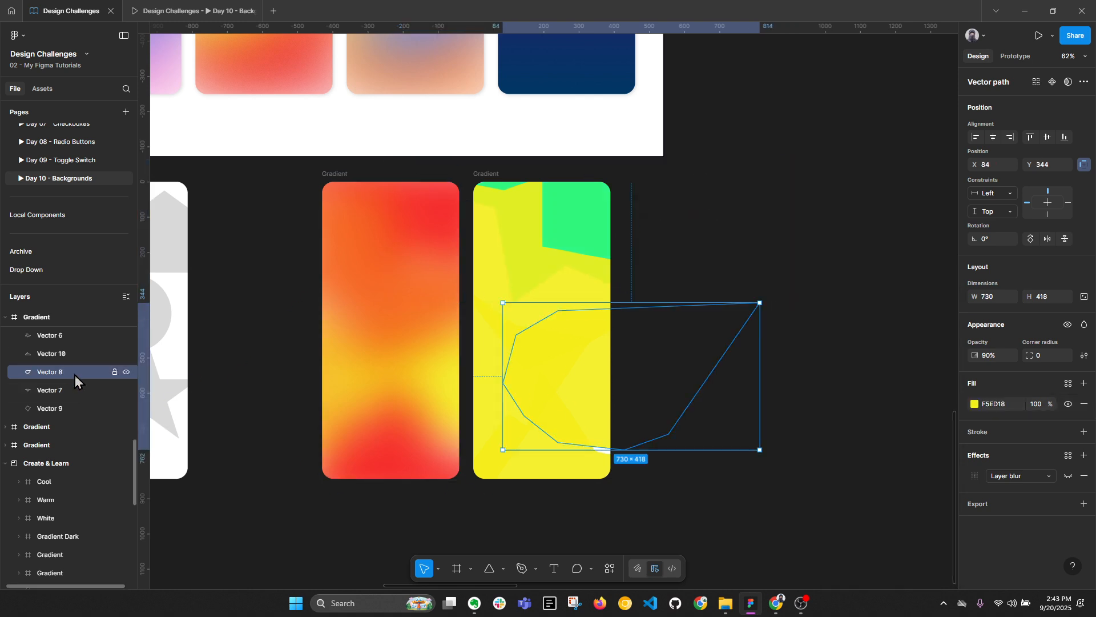
{"action": "left_click", "coordinate": [975, 405]}
{"action": "left_click_drag", "start_coordinate": [868, 486], "coordinate": [904, 490]}
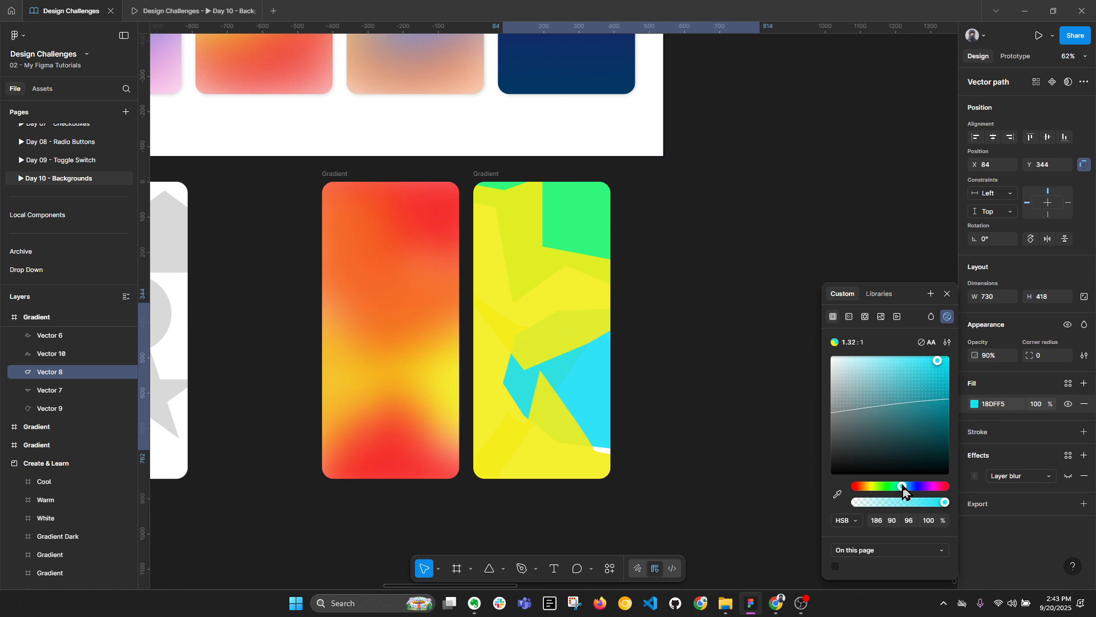
Set the fill of Vector 10 to purple 9D18F5 and shift the hue of Vector 6's fill to magenta.
{"action": "left_click", "coordinate": [88, 360]}
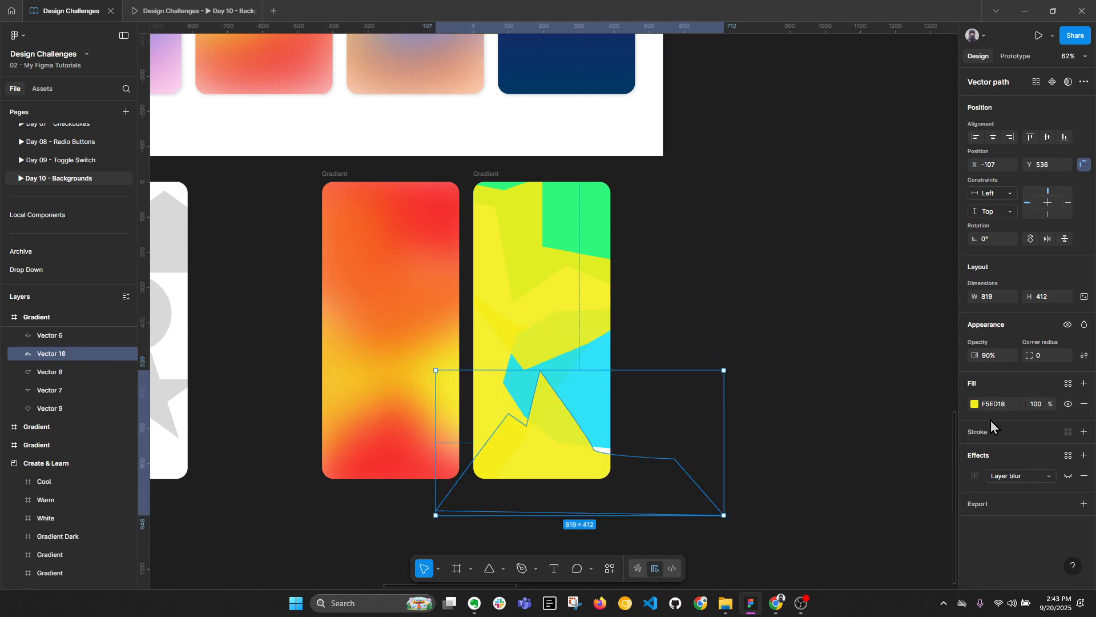
{"action": "left_click", "coordinate": [975, 404]}
{"action": "left_click_drag", "start_coordinate": [869, 486], "coordinate": [925, 489]}
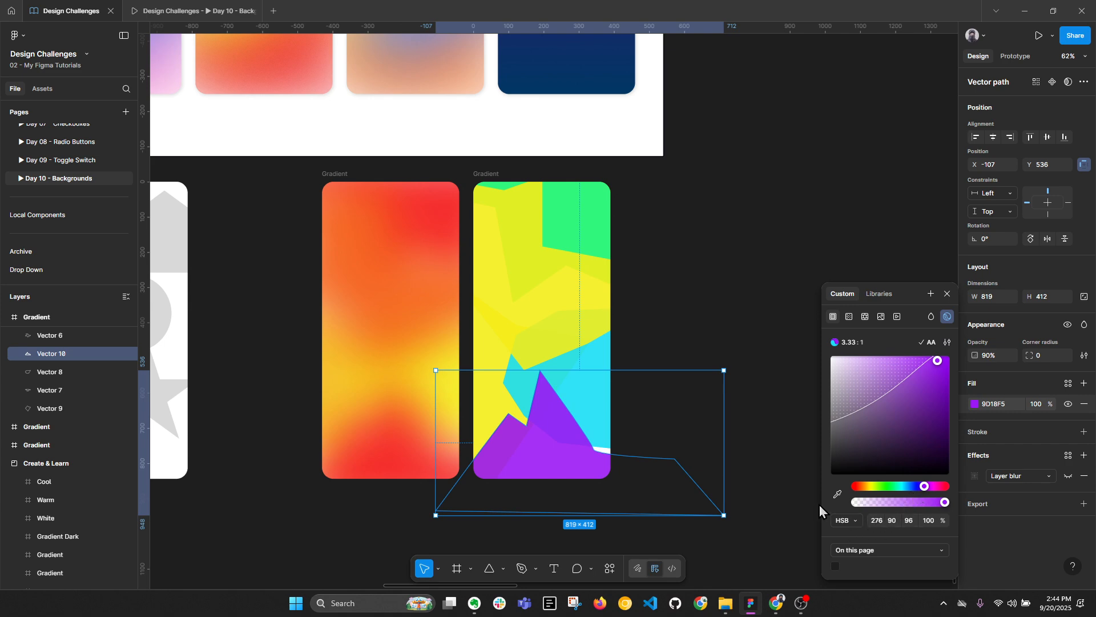
{"action": "left_click", "coordinate": [57, 335]}
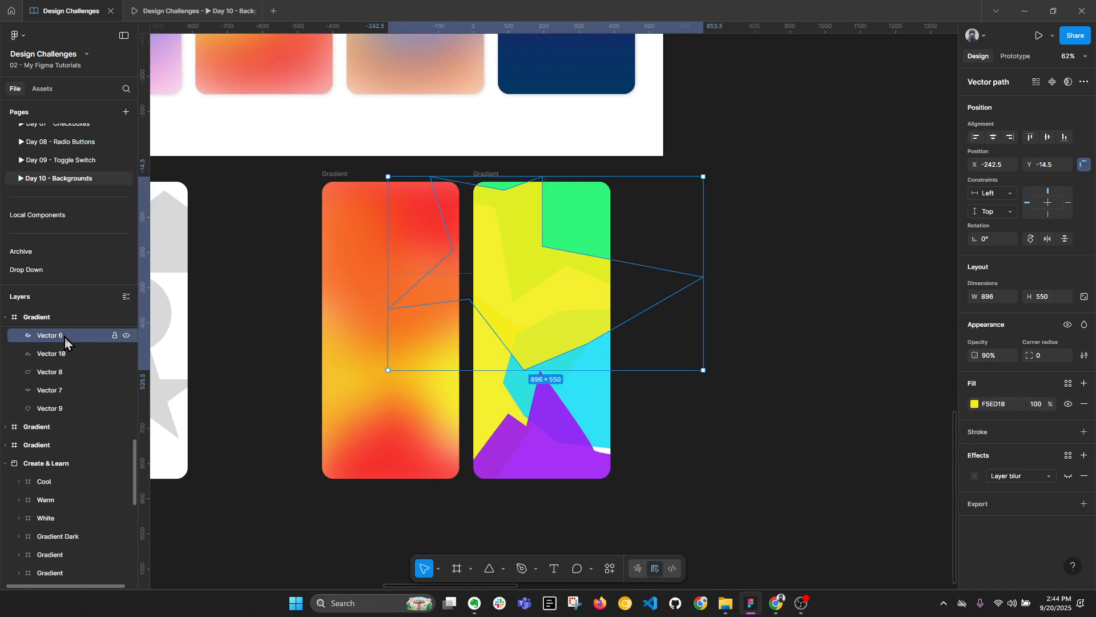
{"action": "left_click", "coordinate": [975, 404]}
{"action": "left_click_drag", "start_coordinate": [868, 486], "coordinate": [935, 490]}
Turn the layer blur back on for all five vectors in the duplicated Gradient frame and deselect them.
{"action": "left_click", "coordinate": [605, 244]}
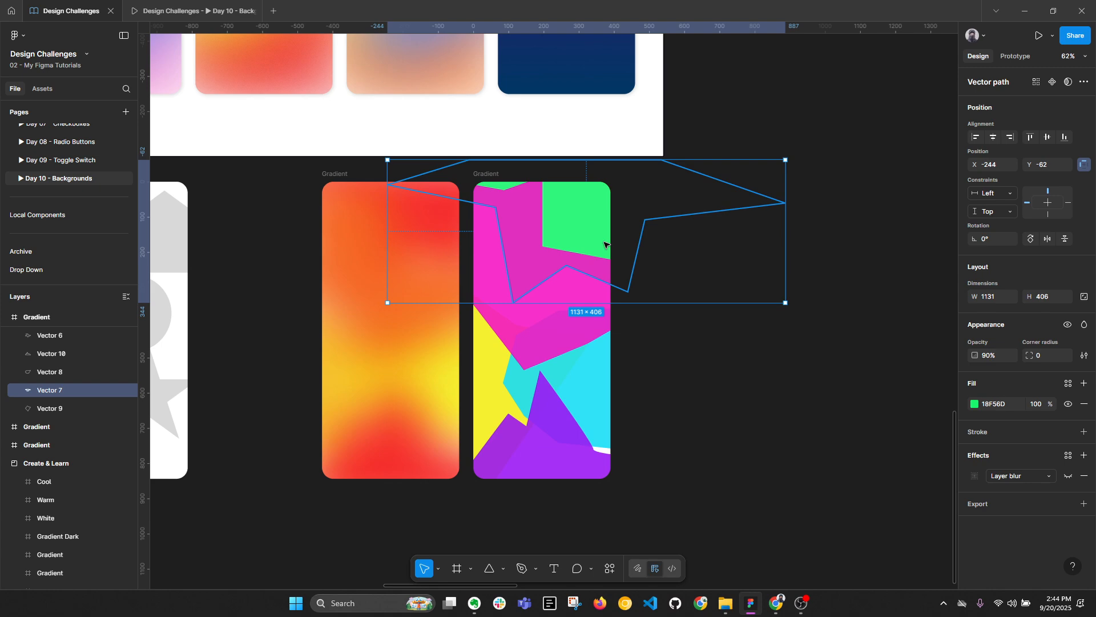
{"action": "key", "text": "ctrl+a"}
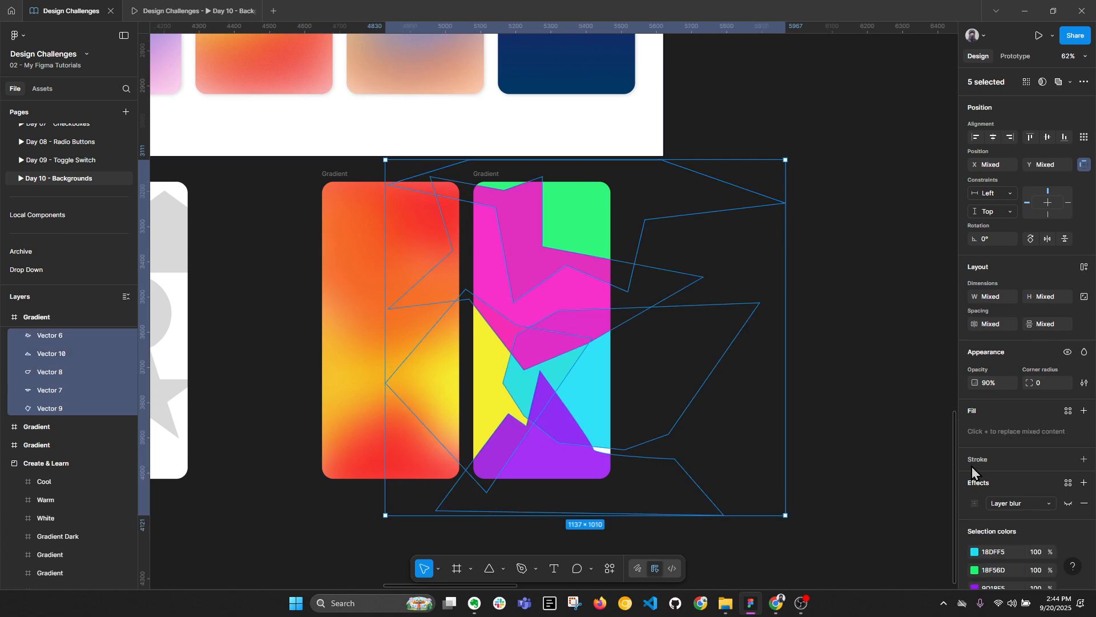
{"action": "left_click", "coordinate": [1072, 507]}
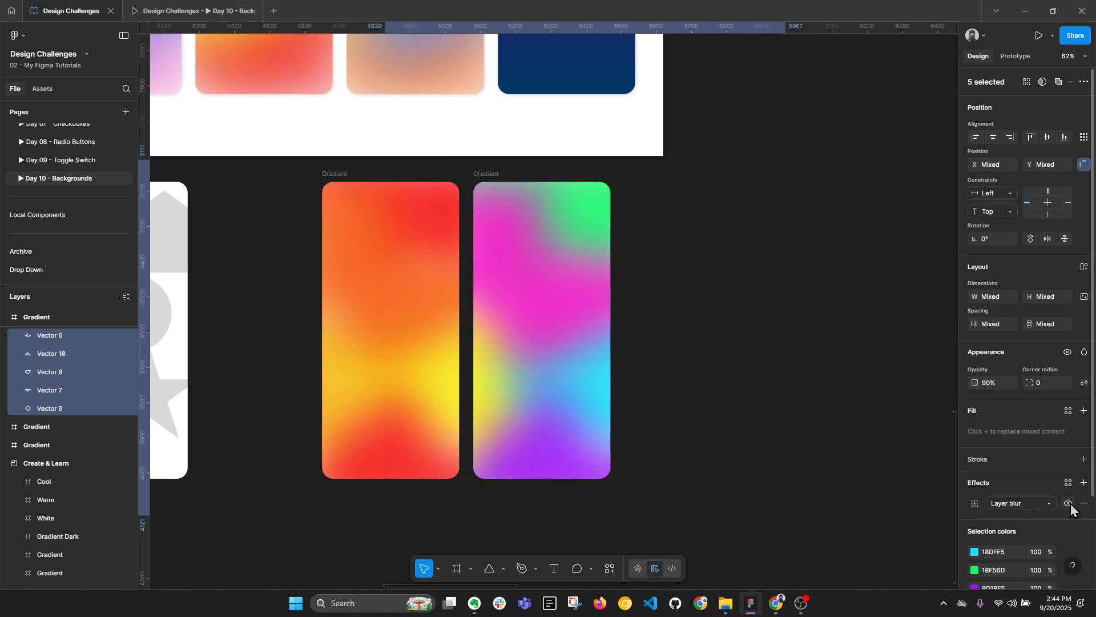
{"action": "left_click", "coordinate": [855, 411]}
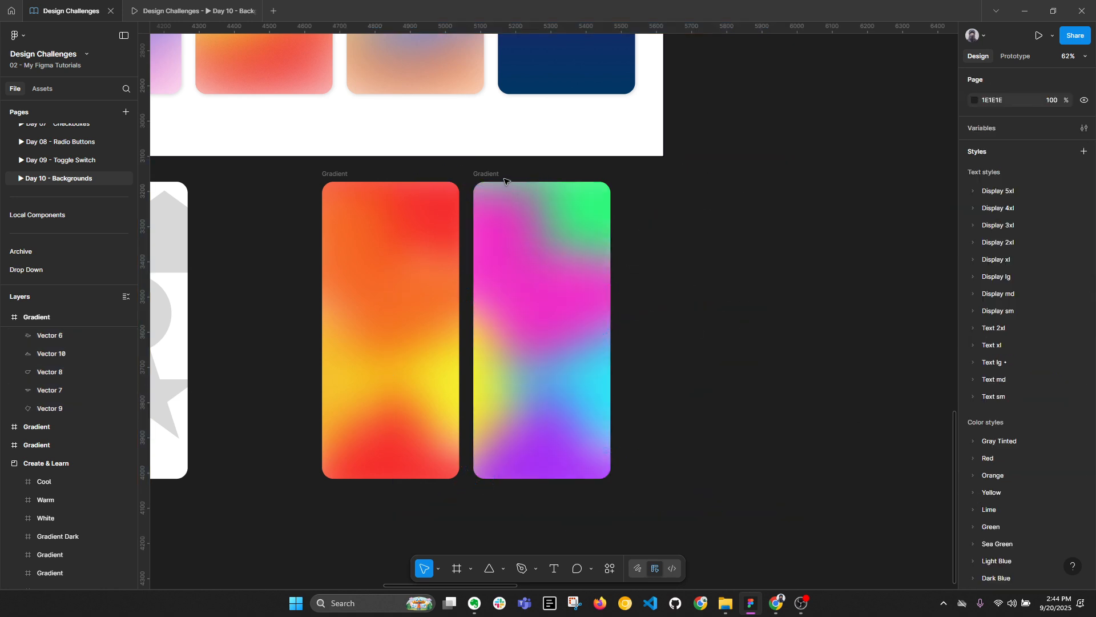
Set the opacity of all five vectors in the duplicated Gradient frame to 100%.
{"action": "left_click", "coordinate": [544, 275]}
{"action": "key", "text": "ctrl+a"}
{"action": "left_click", "coordinate": [1000, 386]}
{"action": "type", "text": "100"}
{"action": "key", "text": "Return"}
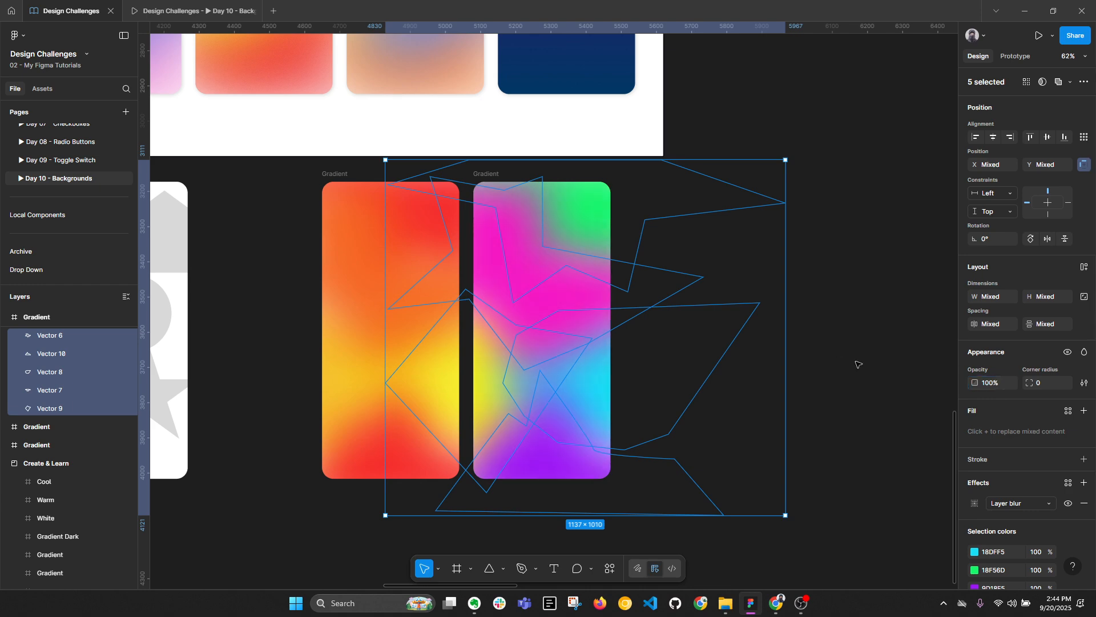
Examine how the magenta and green areas blend in the new frame and compare them with the red-orange frame.
{"action": "scroll", "coordinate": [524, 218], "scroll_direction": "up", "scroll_amount": 5}
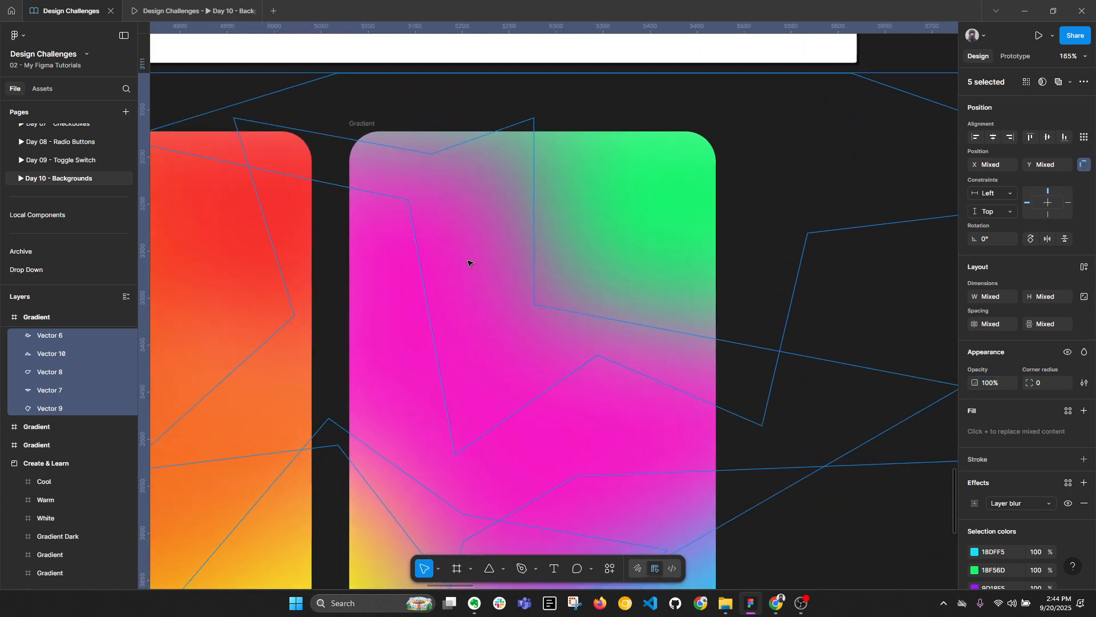
{"action": "scroll", "coordinate": [526, 246], "scroll_direction": "up", "scroll_amount": 3}
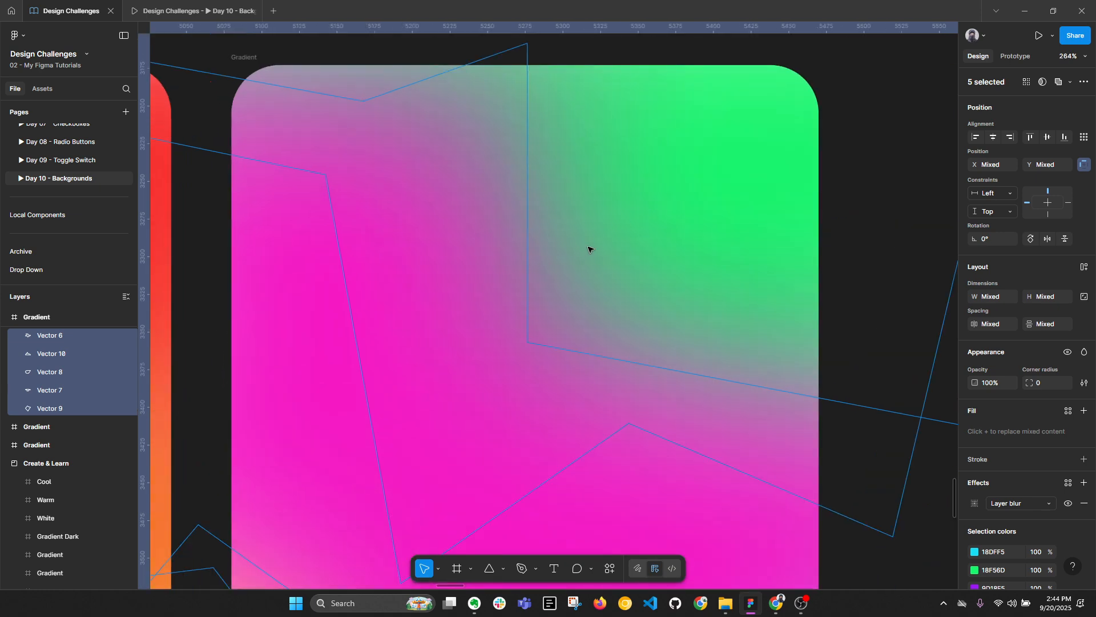
{"action": "scroll", "coordinate": [577, 291], "scroll_direction": "down", "scroll_amount": 5}
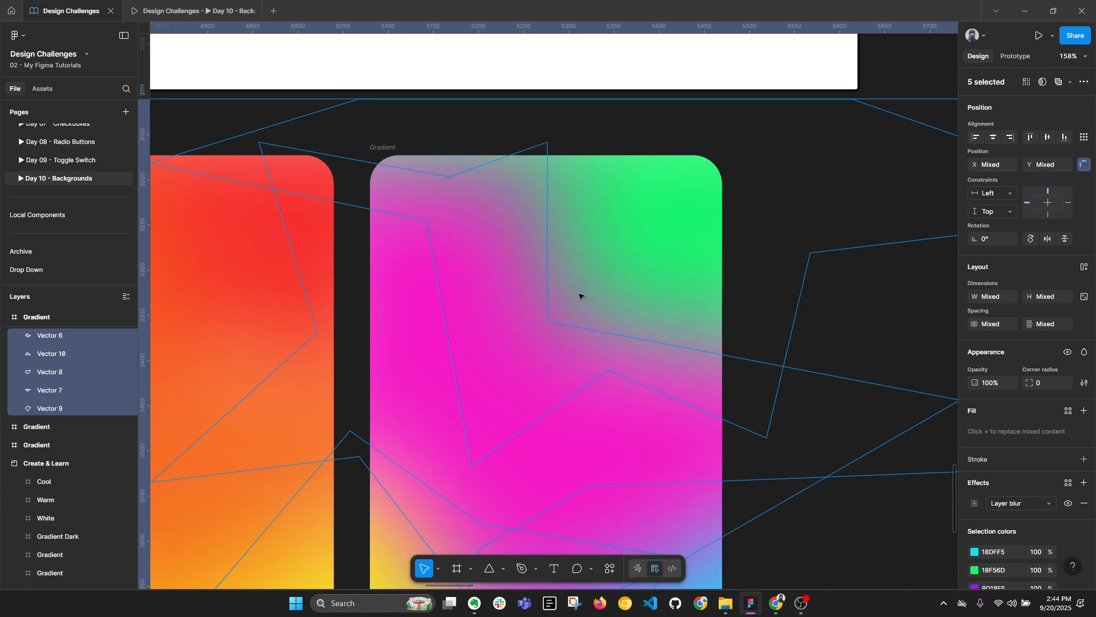
{"action": "left_click_drag", "start_coordinate": [625, 329], "coordinate": [611, 235]}
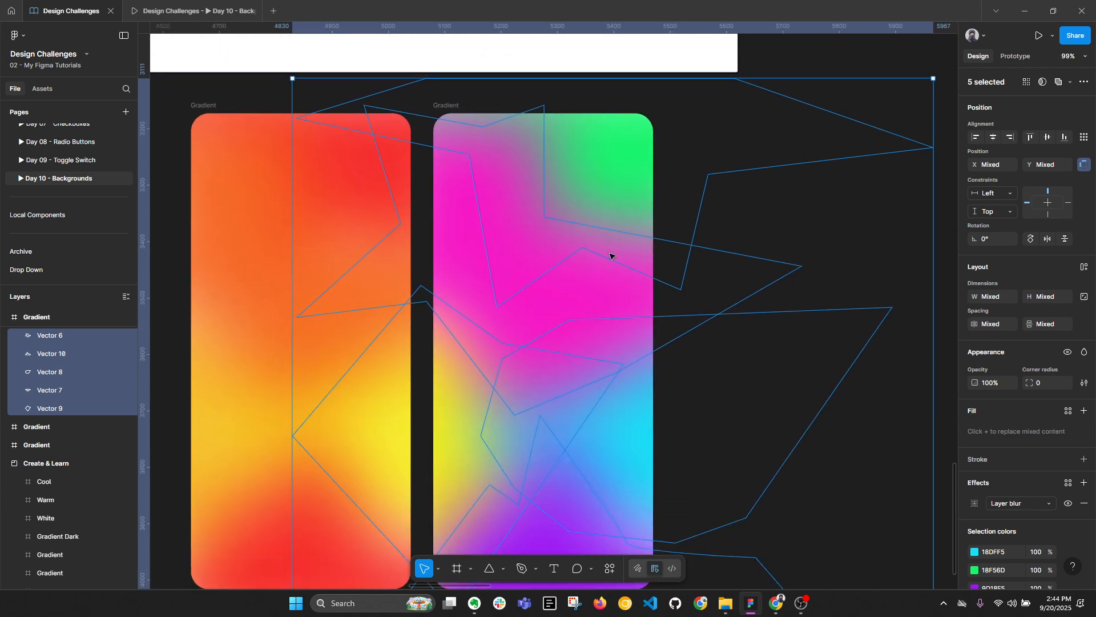
{"action": "left_click", "coordinate": [163, 239]}
{"action": "scroll", "coordinate": [457, 228], "scroll_direction": "left", "scroll_amount": 5}
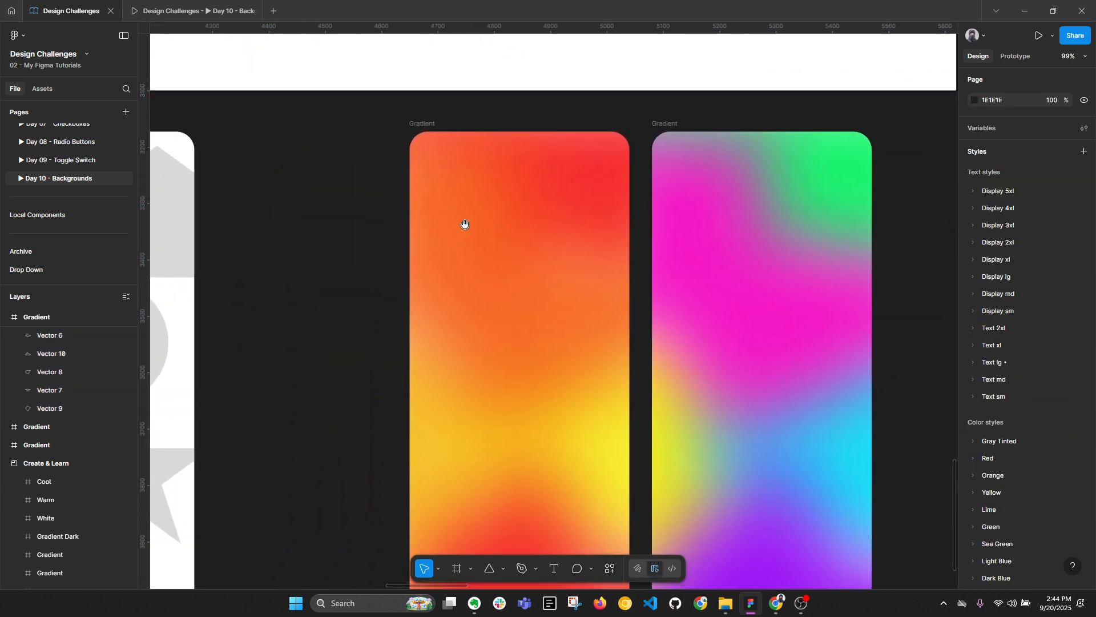
{"action": "scroll", "coordinate": [534, 204], "scroll_direction": "up", "scroll_amount": 2}
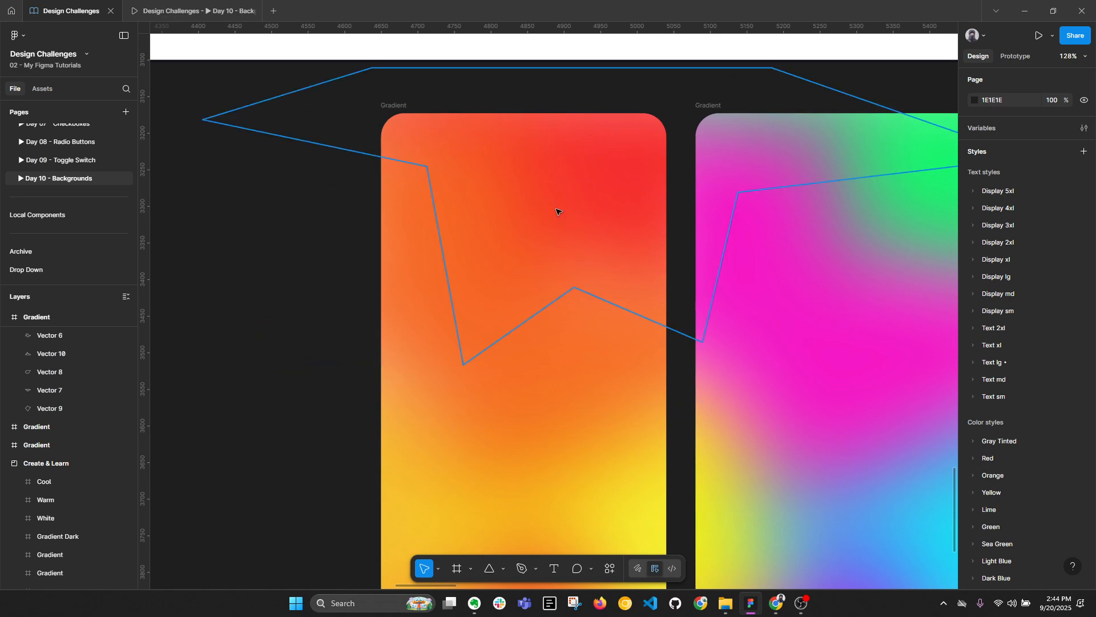
Add a Noise effect to all five vectors in the multicoloured Gradient frame.
{"action": "scroll", "coordinate": [562, 214], "scroll_direction": "down", "scroll_amount": 3}
{"action": "left_click", "coordinate": [697, 262]}
{"action": "key", "text": "ctrl+a"}
{"action": "left_click_drag", "start_coordinate": [807, 262], "coordinate": [628, 265]}
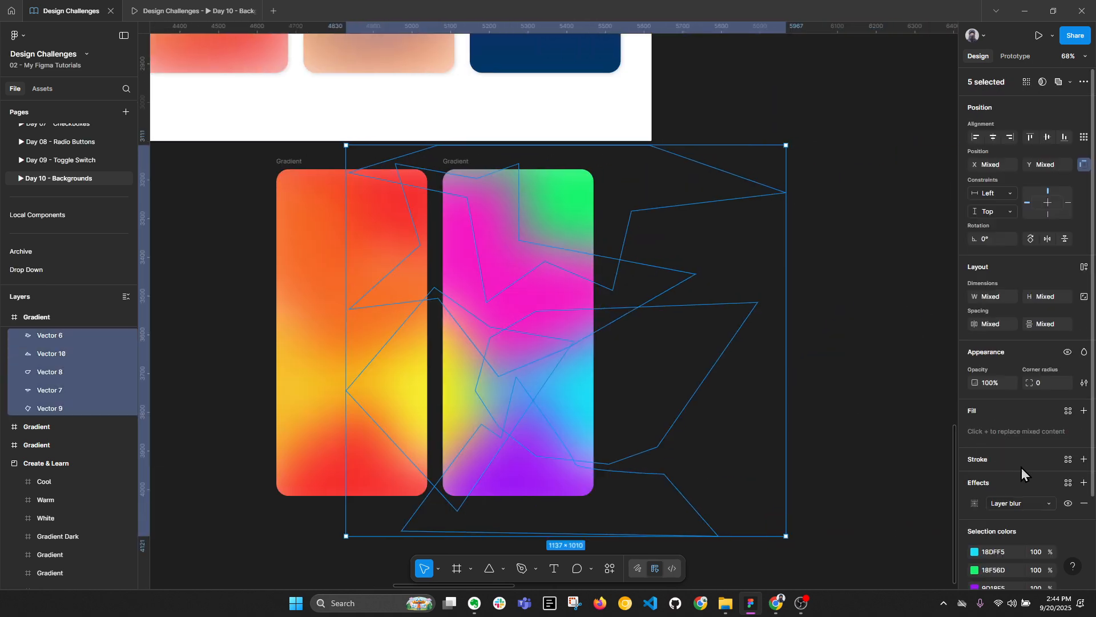
{"action": "left_click", "coordinate": [1084, 483]}
{"action": "left_click", "coordinate": [1025, 503]}
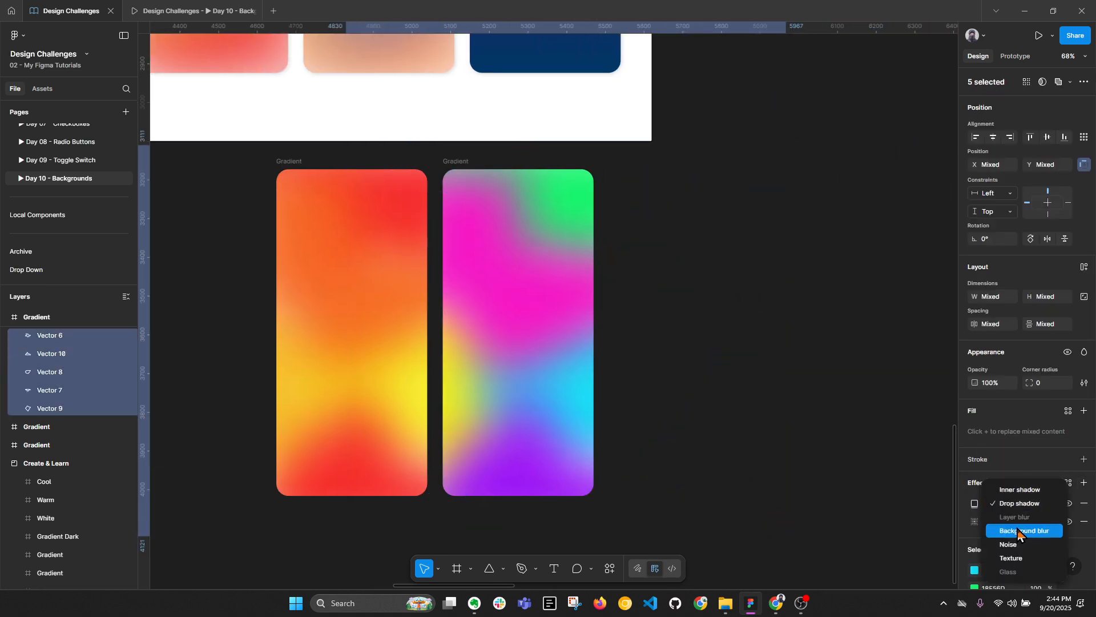
{"action": "left_click", "coordinate": [1008, 544]}
{"action": "scroll", "coordinate": [551, 271], "scroll_direction": "up", "scroll_amount": 3}
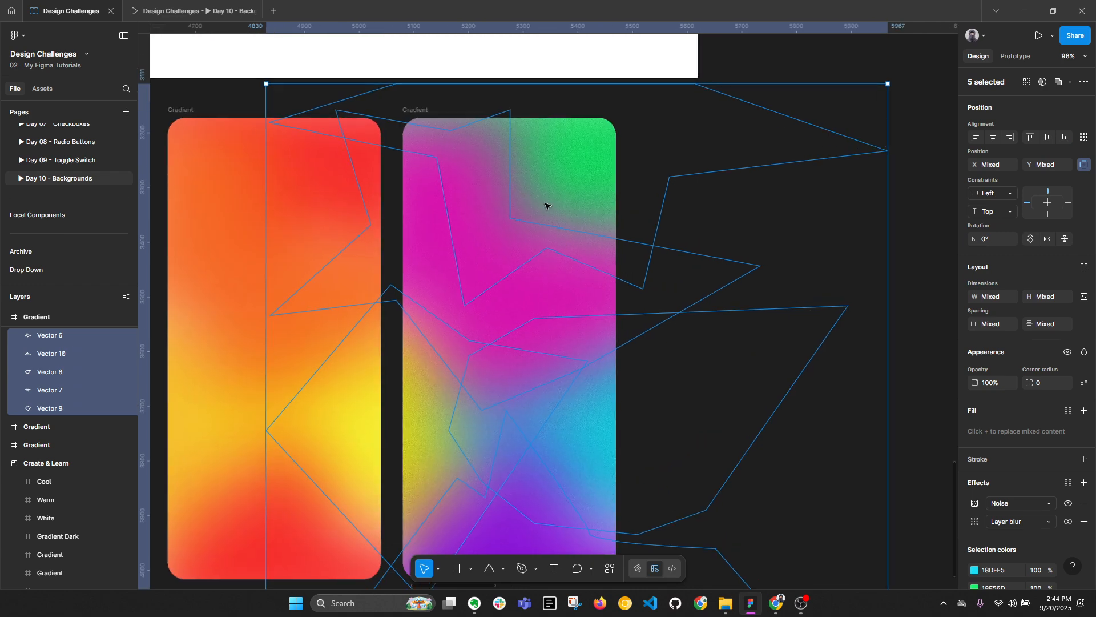
Set the noise density to 50% and the noise size to 1 for the five vectors.
{"action": "left_click", "coordinate": [974, 503]}
{"action": "left_click", "coordinate": [894, 548]}
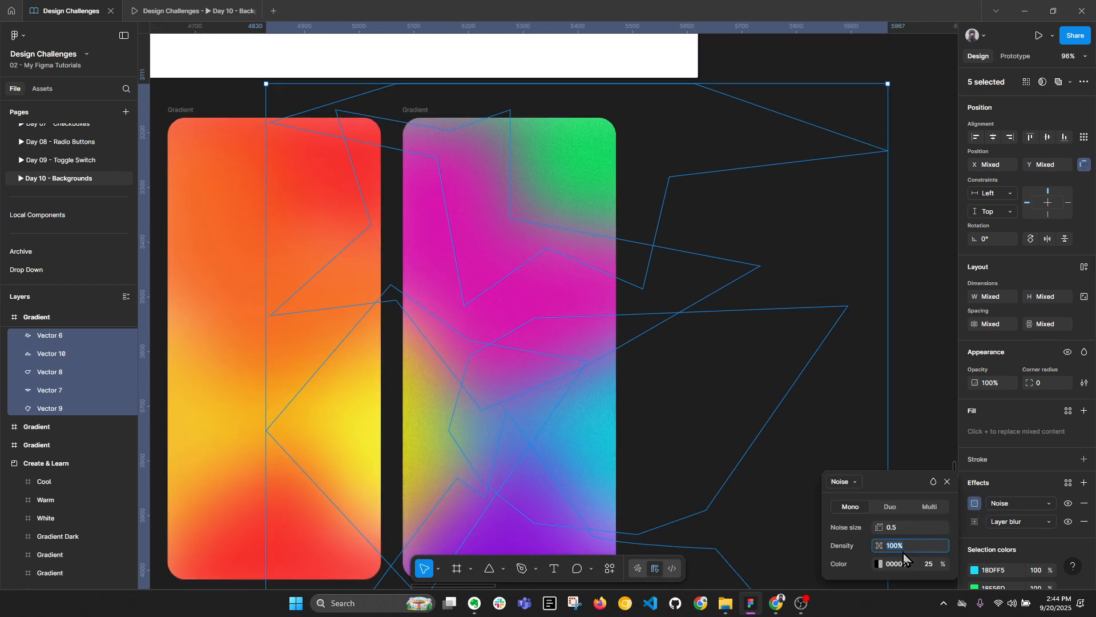
{"action": "type", "text": "50"}
{"action": "key", "text": "Return"}
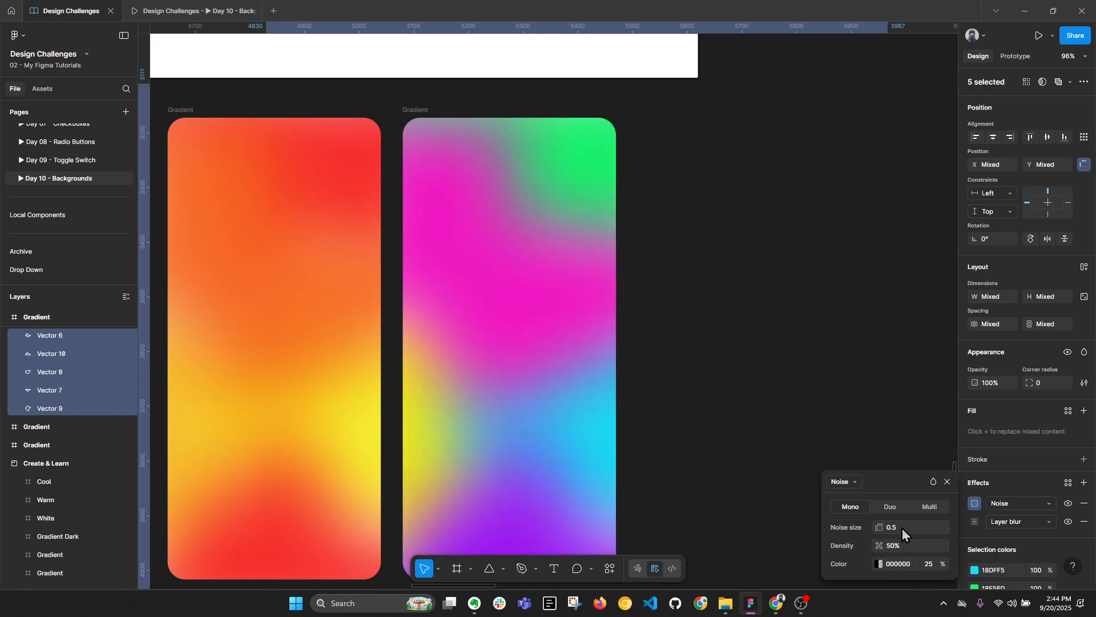
{"action": "left_click", "coordinate": [902, 529]}
{"action": "type", "text": "1"}
{"action": "key", "text": "Return"}
{"action": "left_click", "coordinate": [828, 335]}
Move the multicoloured Gradient frame farther from the red-orange frame, to X 5175.
{"action": "scroll", "coordinate": [745, 264], "scroll_direction": "down", "scroll_amount": 3}
{"action": "left_click", "coordinate": [550, 165]}
{"action": "left_click_drag", "start_coordinate": [551, 165], "coordinate": [583, 165]}
{"action": "left_click_drag", "start_coordinate": [405, 230], "coordinate": [604, 270]}
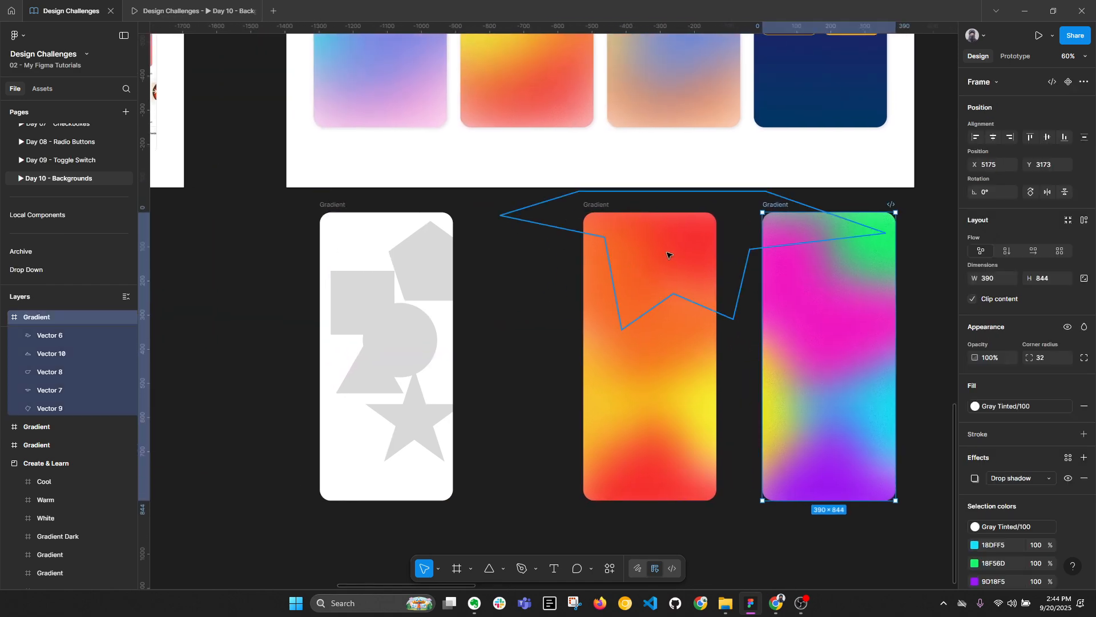
Collapse the layers and compare the grainy multicoloured Gradient frame with the smooth red-orange frame.
{"action": "scroll", "coordinate": [663, 317], "scroll_direction": "up", "scroll_amount": 2}
{"action": "key", "text": "alt+l"}
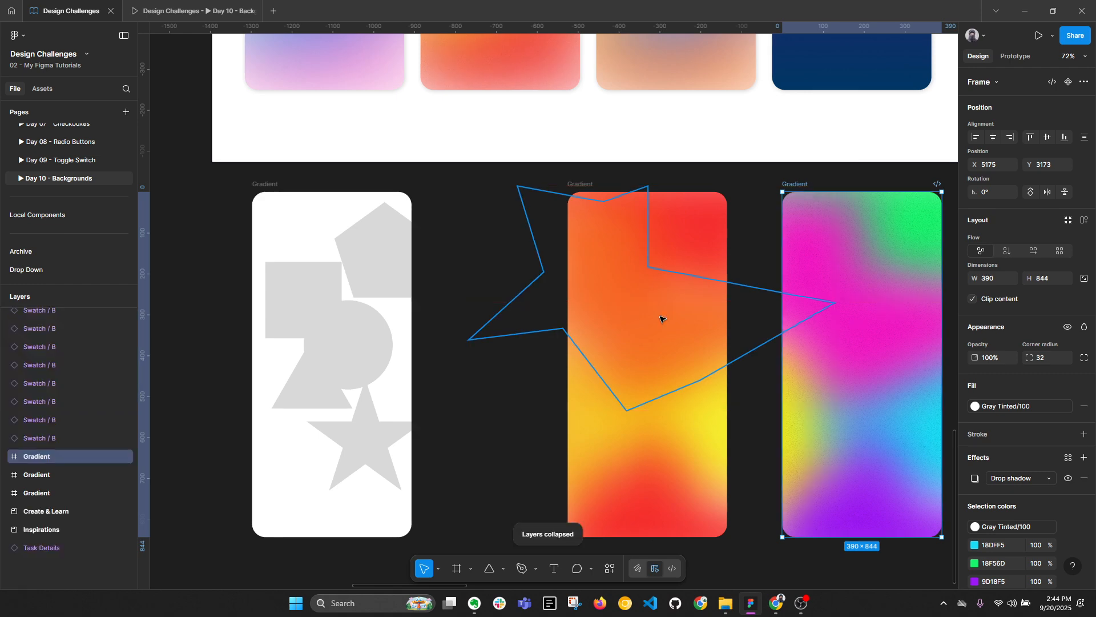
{"action": "left_click_drag", "start_coordinate": [866, 246], "coordinate": [775, 237]}
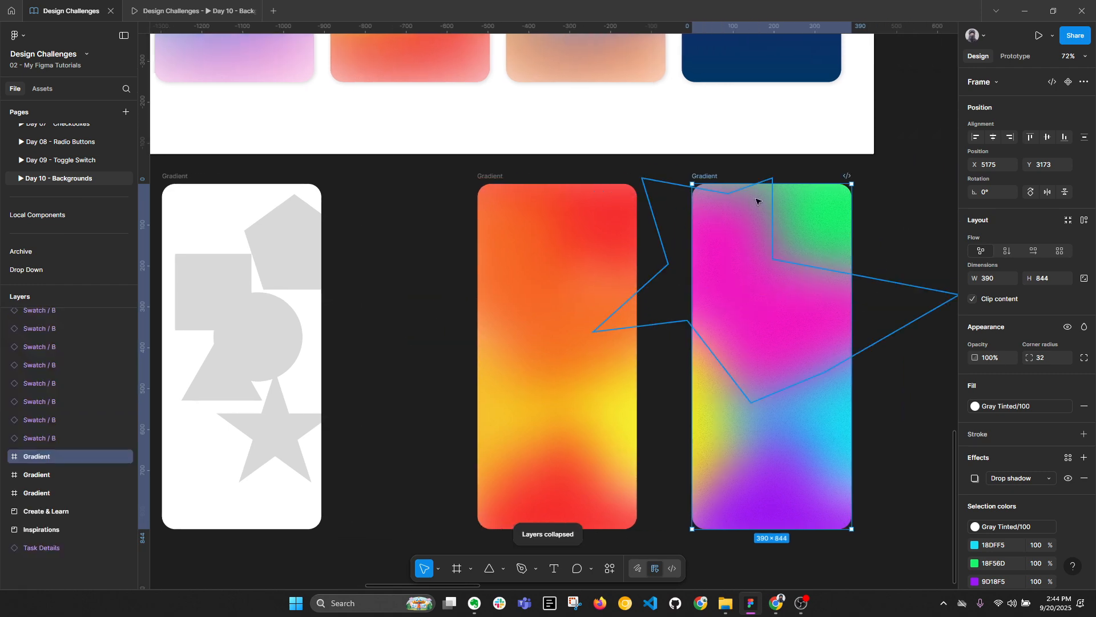
{"action": "scroll", "coordinate": [738, 269], "scroll_direction": "down", "scroll_amount": 4}
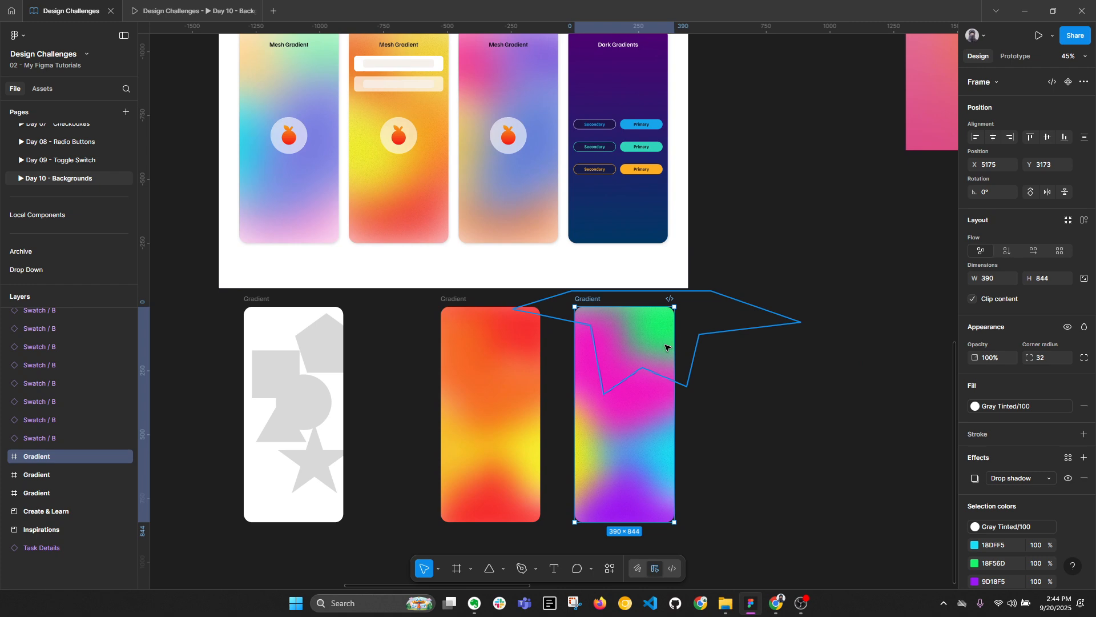
{"action": "scroll", "coordinate": [756, 396], "scroll_direction": "right", "scroll_amount": 4}
{"action": "left_click", "coordinate": [773, 394]}
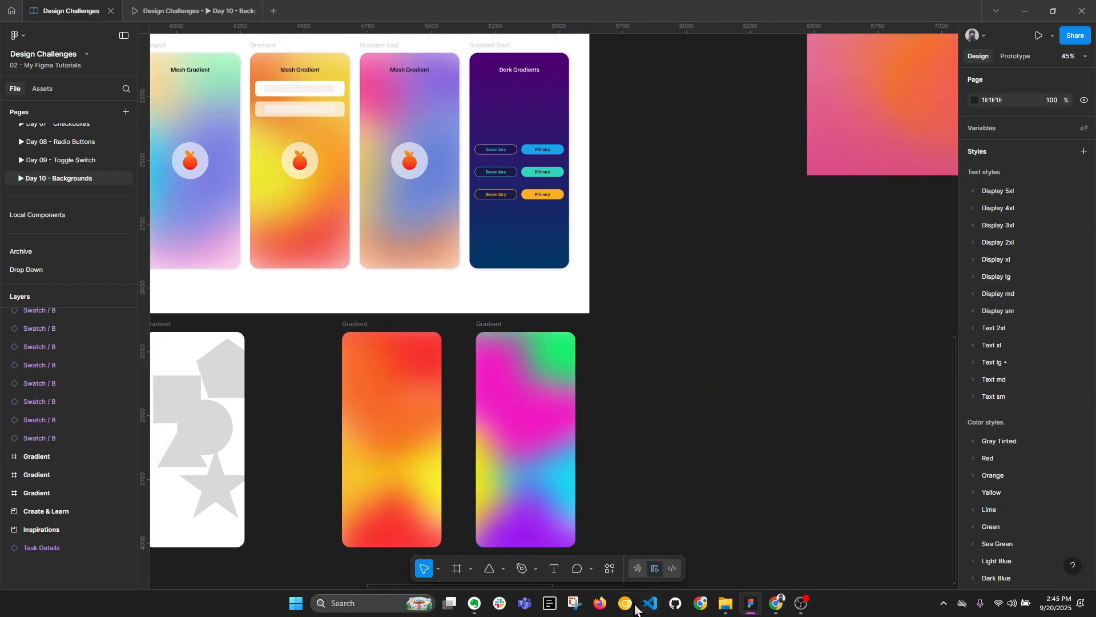
Examine the two square mesh gradient images beside the Create & Learn section.
{"action": "scroll", "coordinate": [714, 321], "scroll_direction": "down", "scroll_amount": 3}
{"action": "left_click_drag", "start_coordinate": [789, 305], "coordinate": [461, 474]}
{"action": "scroll", "coordinate": [563, 370], "scroll_direction": "down", "scroll_amount": 4}
{"action": "left_click_drag", "start_coordinate": [650, 323], "coordinate": [449, 332]}
{"action": "left_click", "coordinate": [779, 269]}
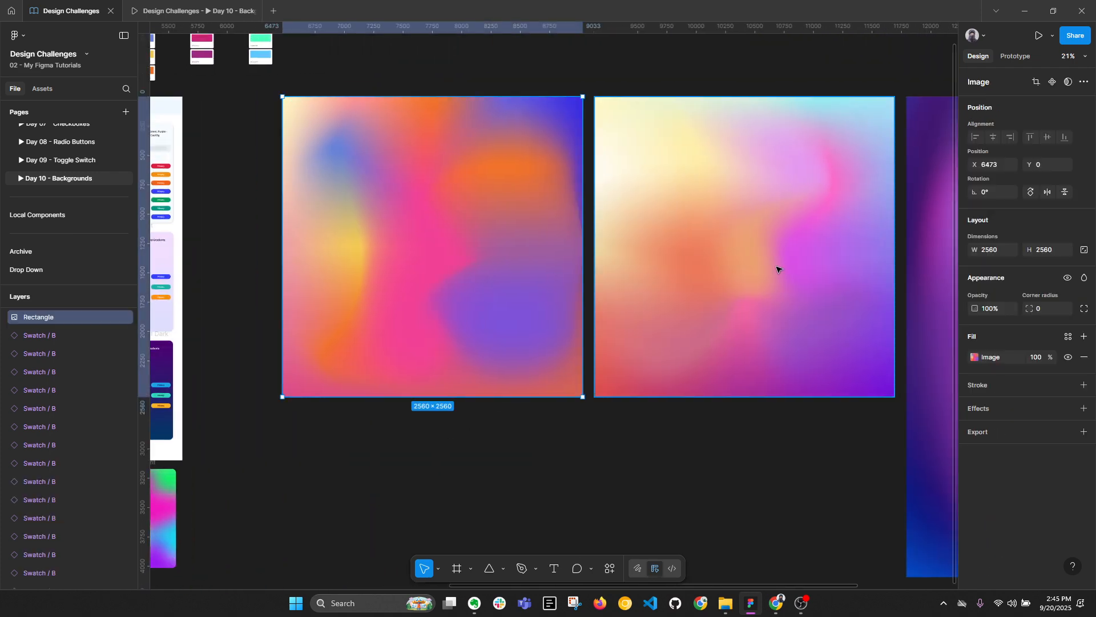
{"action": "key", "text": "alt+l"}
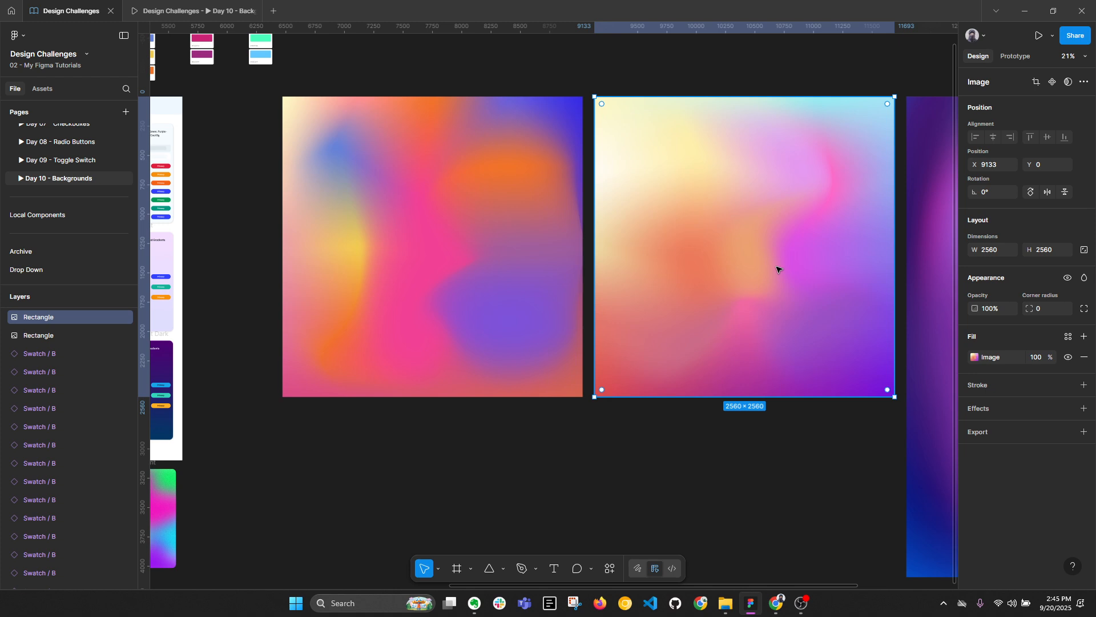
{"action": "left_click", "coordinate": [628, 474]}
{"action": "scroll", "coordinate": [722, 455], "scroll_direction": "right", "scroll_amount": 3}
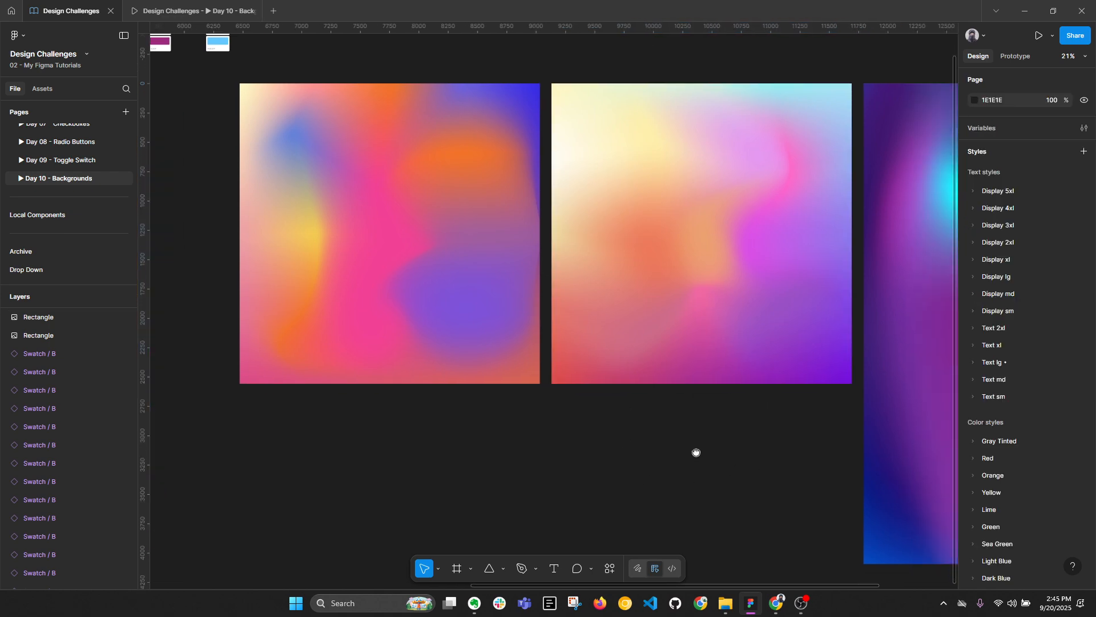
{"action": "scroll", "coordinate": [687, 451], "scroll_direction": "down", "scroll_amount": 2}
{"action": "scroll", "coordinate": [742, 443], "scroll_direction": "down", "scroll_amount": 2}
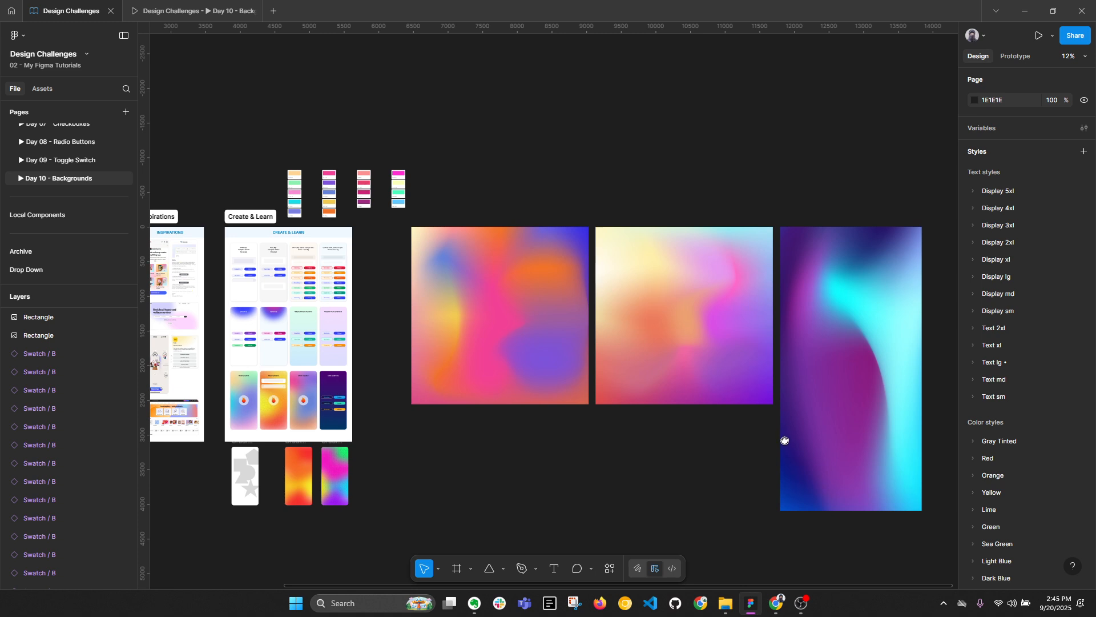
{"action": "scroll", "coordinate": [663, 431], "scroll_direction": "up", "scroll_amount": 1}
{"action": "left_click_drag", "start_coordinate": [392, 189], "coordinate": [580, 331]}
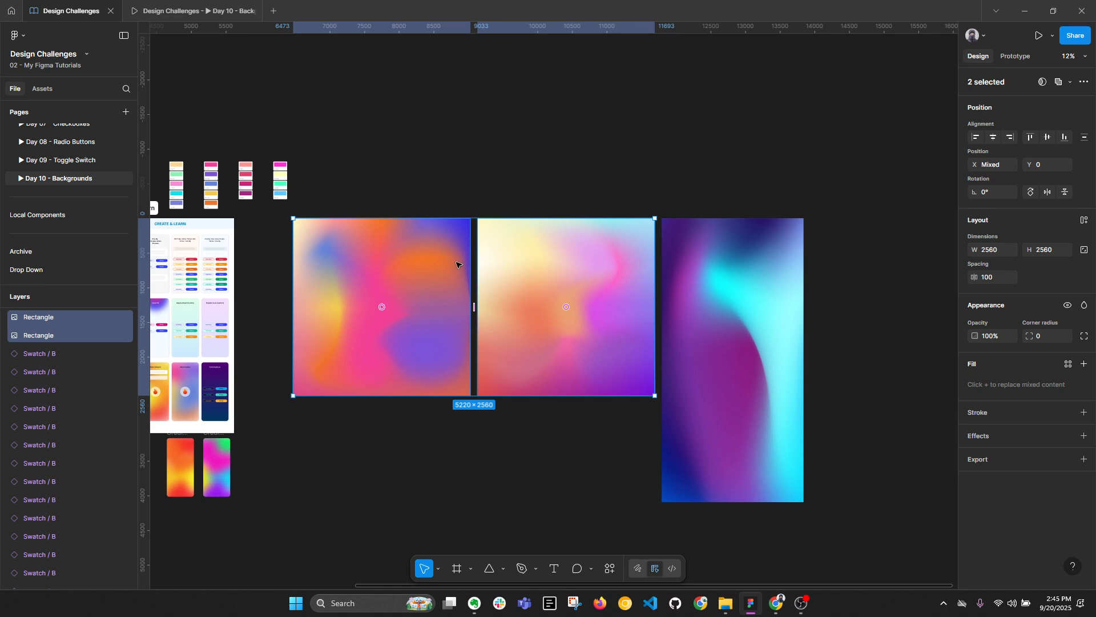
{"action": "left_click", "coordinate": [737, 193]}
Examine the tall purple-and-cyan gradient image and compare it with the two square gradient images.
{"action": "left_click", "coordinate": [710, 257]}
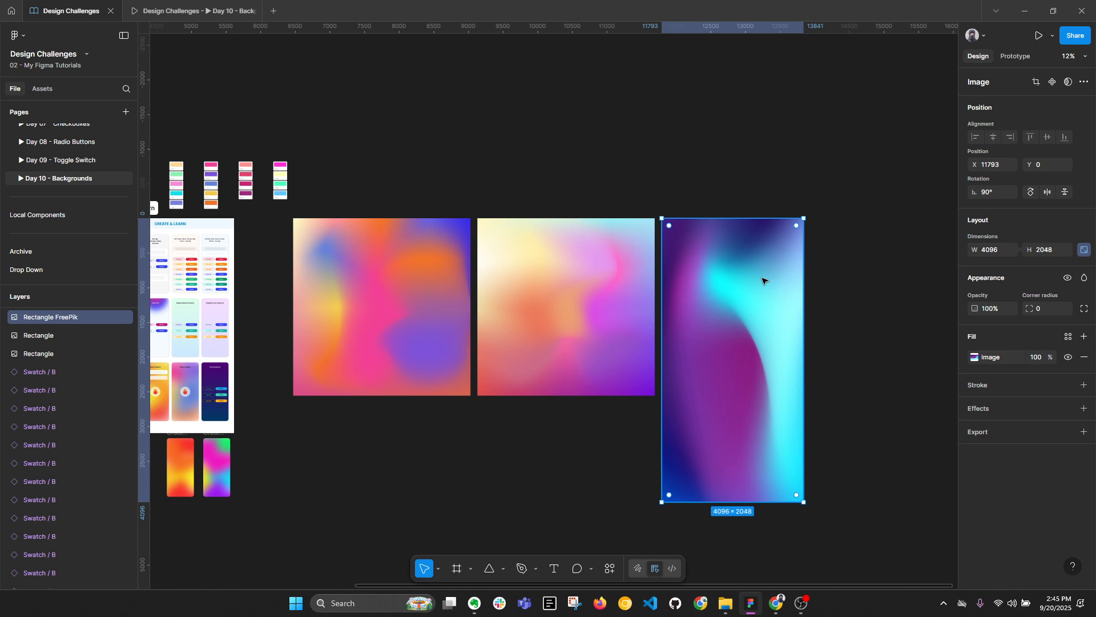
{"action": "left_click", "coordinate": [680, 186]}
{"action": "scroll", "coordinate": [671, 189], "scroll_direction": "down", "scroll_amount": 1}
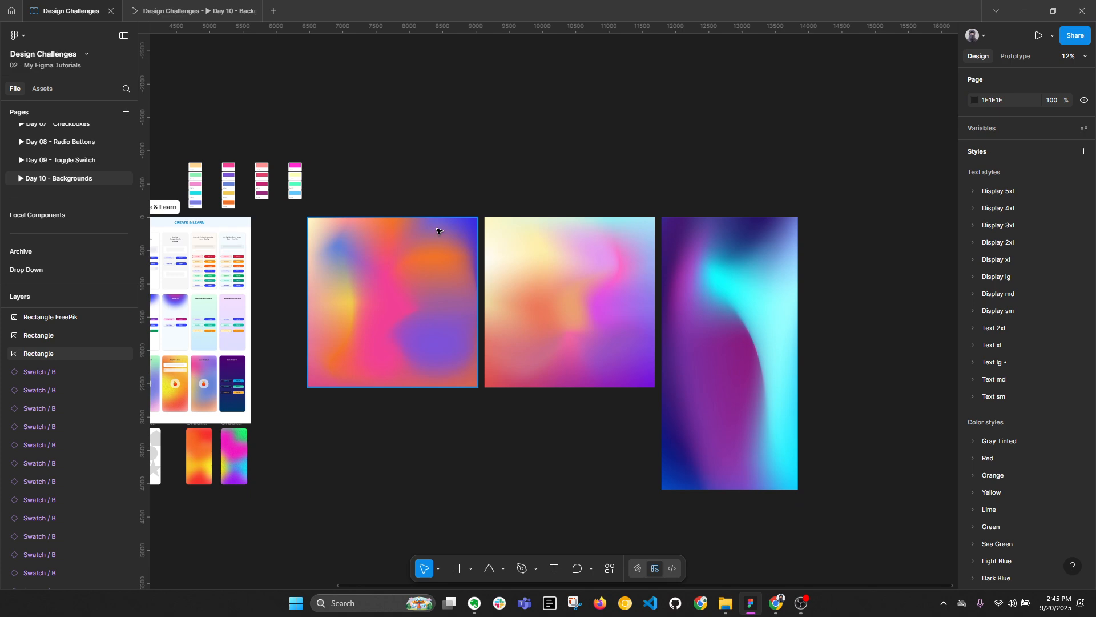
{"action": "scroll", "coordinate": [436, 237], "scroll_direction": "left", "scroll_amount": 3}
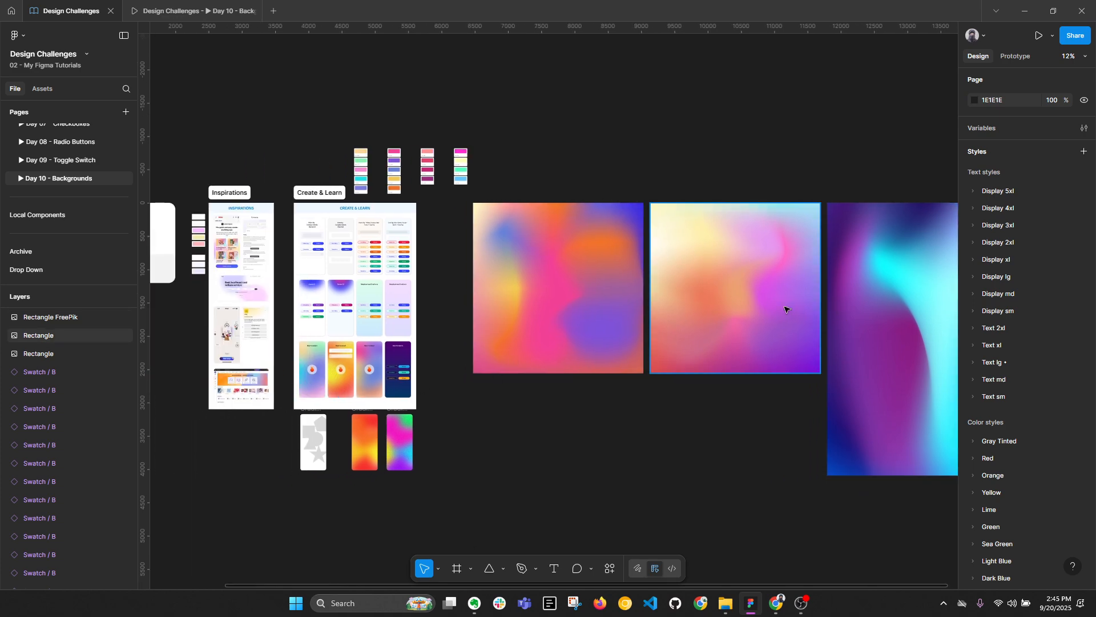
{"action": "left_click", "coordinate": [577, 272]}
{"action": "scroll", "coordinate": [721, 394], "scroll_direction": "right", "scroll_amount": 1}
{"action": "left_click", "coordinate": [720, 394]}
Bring the colour swatches into view and search the plugins and widgets for "mesh gradient".
{"action": "scroll", "coordinate": [423, 171], "scroll_direction": "up", "scroll_amount": 5}
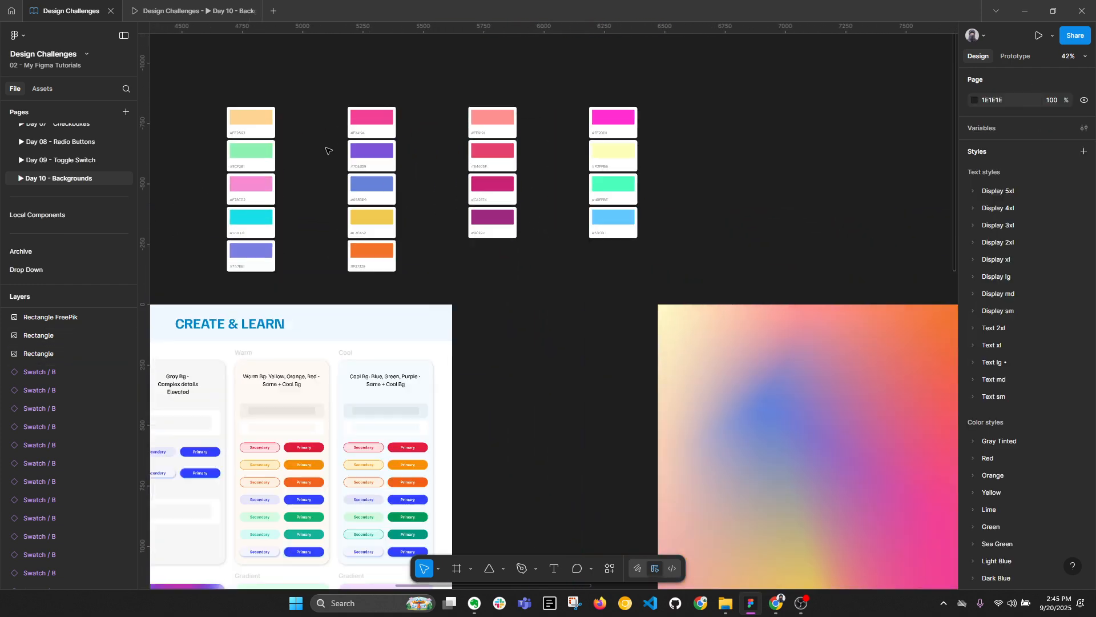
{"action": "scroll", "coordinate": [499, 249], "scroll_direction": "up", "scroll_amount": 2}
{"action": "scroll", "coordinate": [525, 247], "scroll_direction": "right", "scroll_amount": 2}
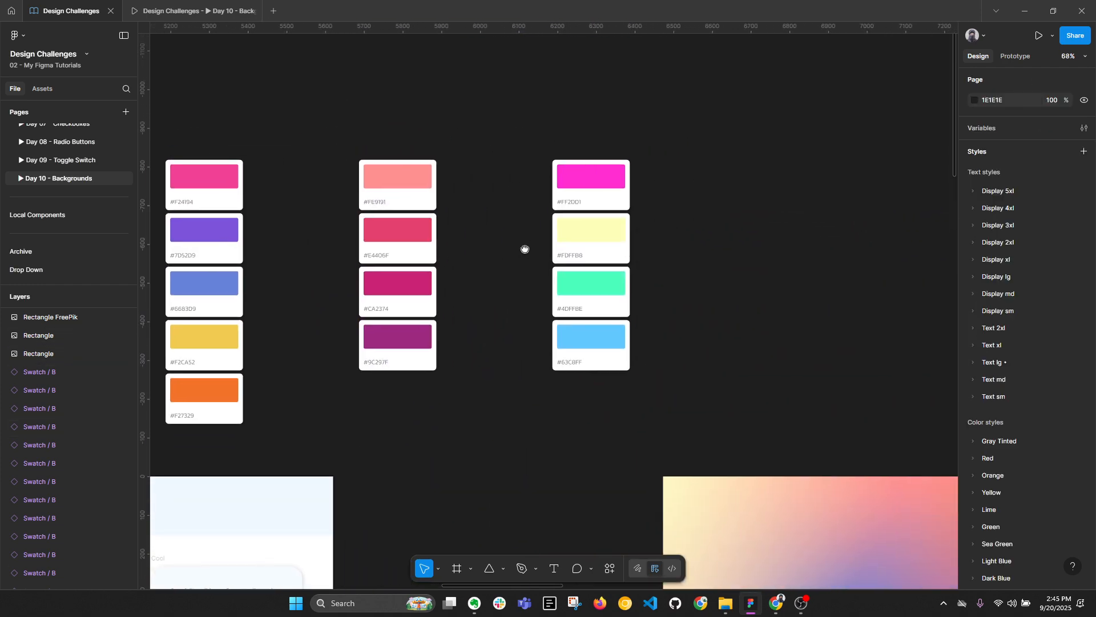
{"action": "left_click", "coordinate": [611, 569]}
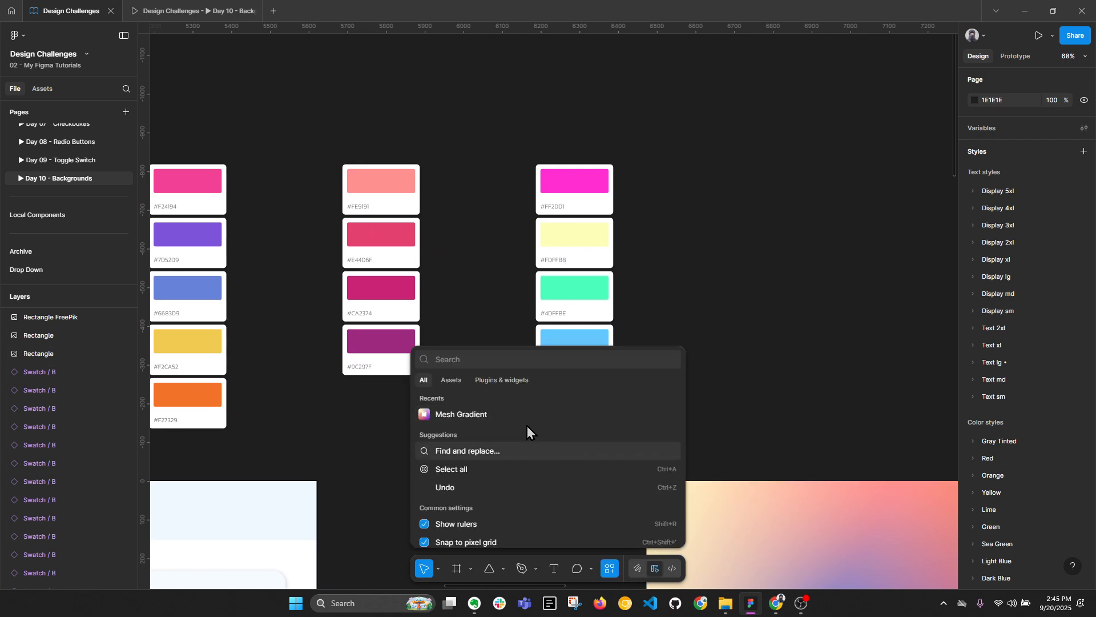
{"action": "left_click", "coordinate": [509, 379]}
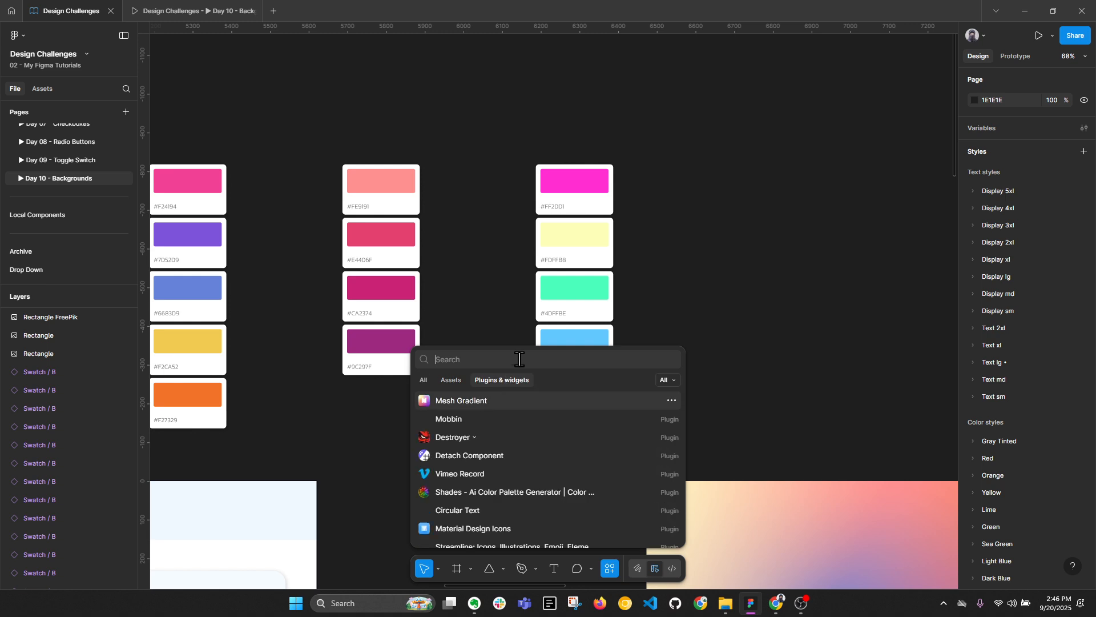
{"action": "type", "text": "mes"}
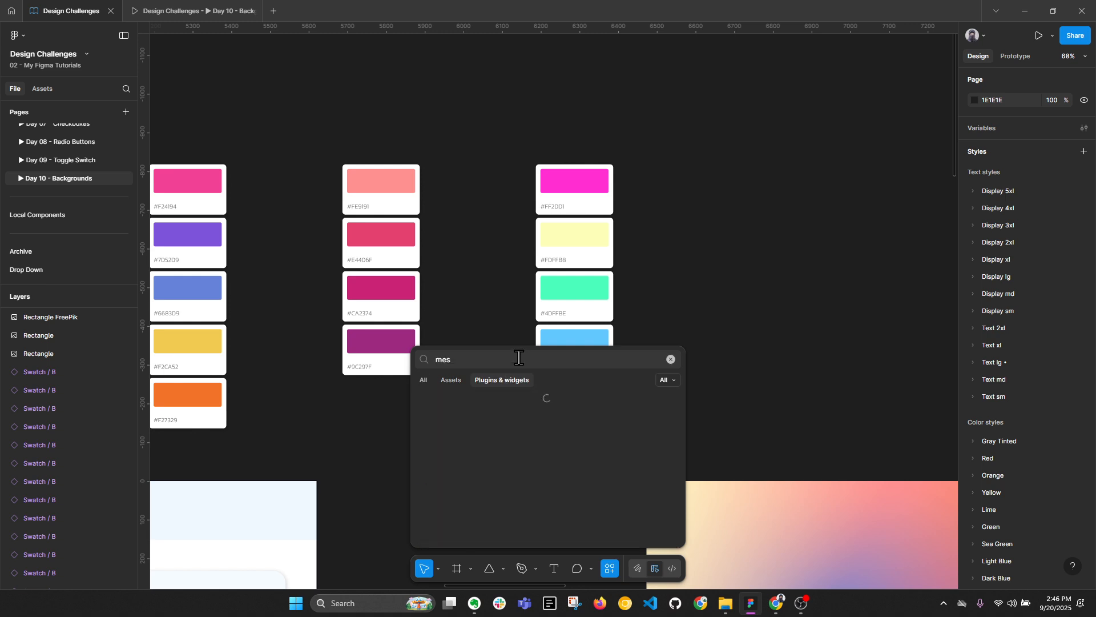
{"action": "type", "text": "h gradient"}
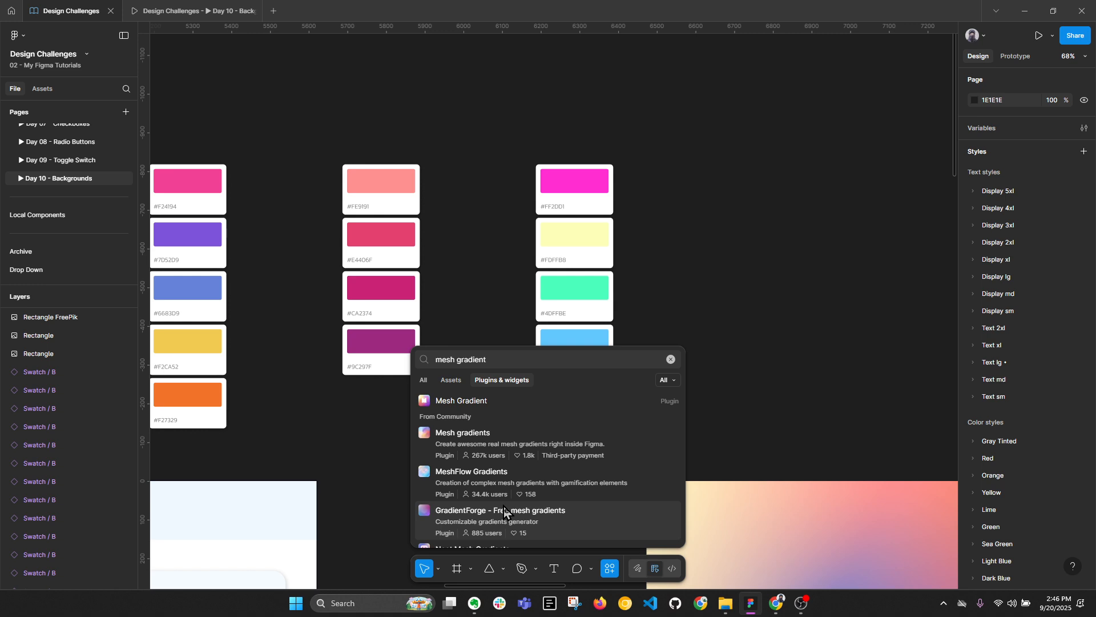
{"action": "scroll", "coordinate": [505, 509], "scroll_direction": "down", "scroll_amount": 1}
{"action": "scroll", "coordinate": [511, 511], "scroll_direction": "up", "scroll_amount": 1}
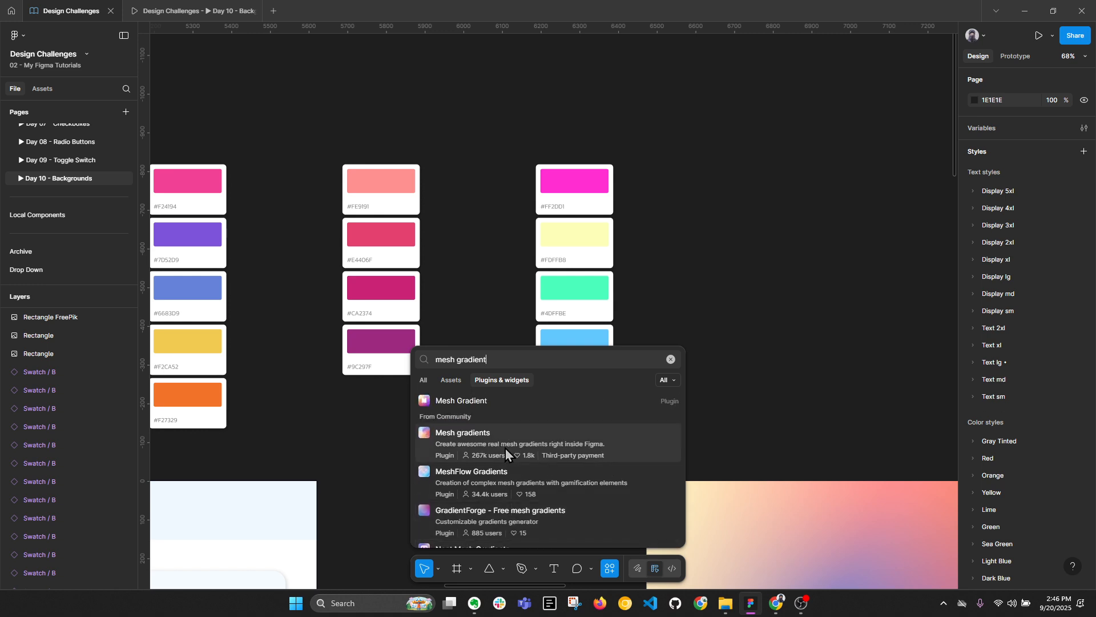
{"action": "scroll", "coordinate": [506, 451], "scroll_direction": "down", "scroll_amount": 2}
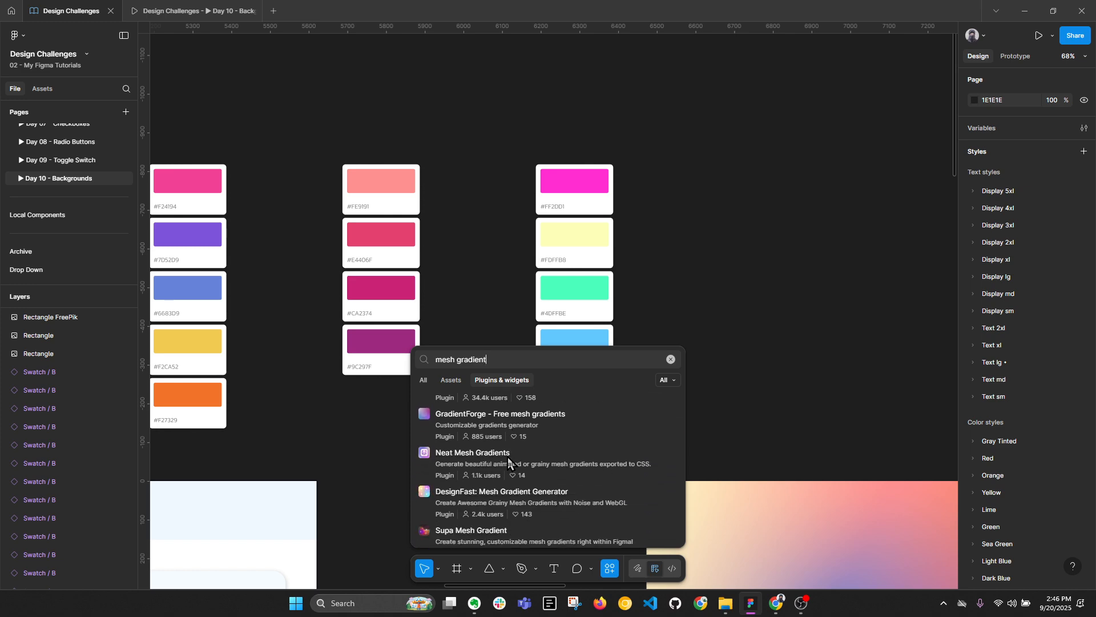
{"action": "scroll", "coordinate": [508, 460], "scroll_direction": "up", "scroll_amount": 2}
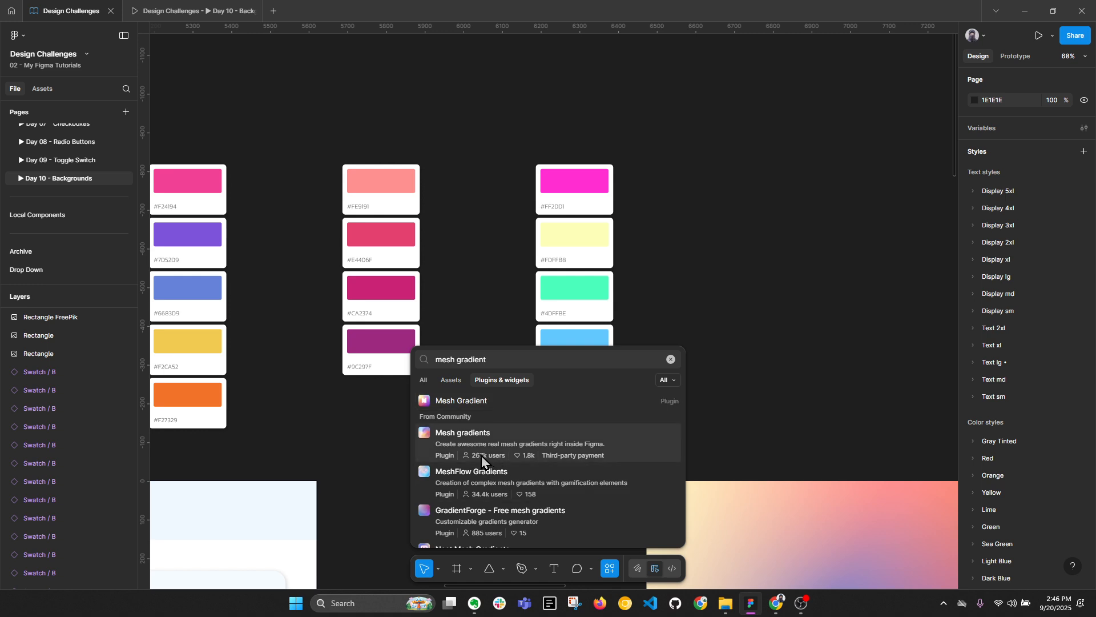
Run the Mesh Gradient plugin and place its window beside the colour swatches.
{"action": "left_click", "coordinate": [454, 403]}
{"action": "left_click_drag", "start_coordinate": [566, 105], "coordinate": [807, 98]}
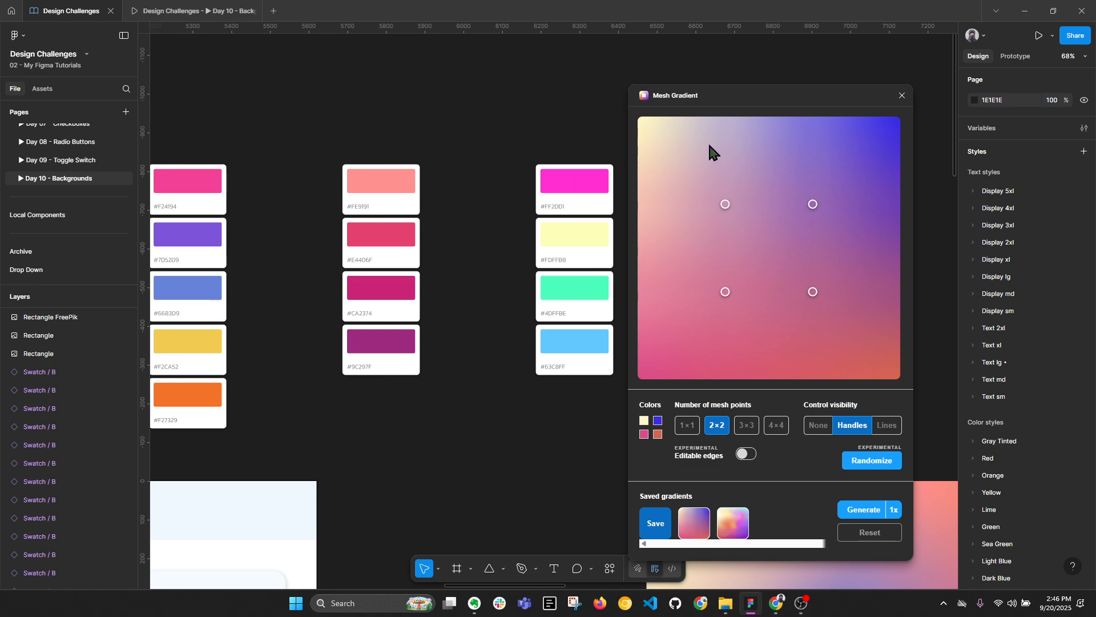
{"action": "left_click_drag", "start_coordinate": [731, 95], "coordinate": [570, 89]}
{"action": "scroll", "coordinate": [407, 187], "scroll_direction": "up", "scroll_amount": 2}
{"action": "scroll", "coordinate": [407, 187], "scroll_direction": "up", "scroll_amount": 1}
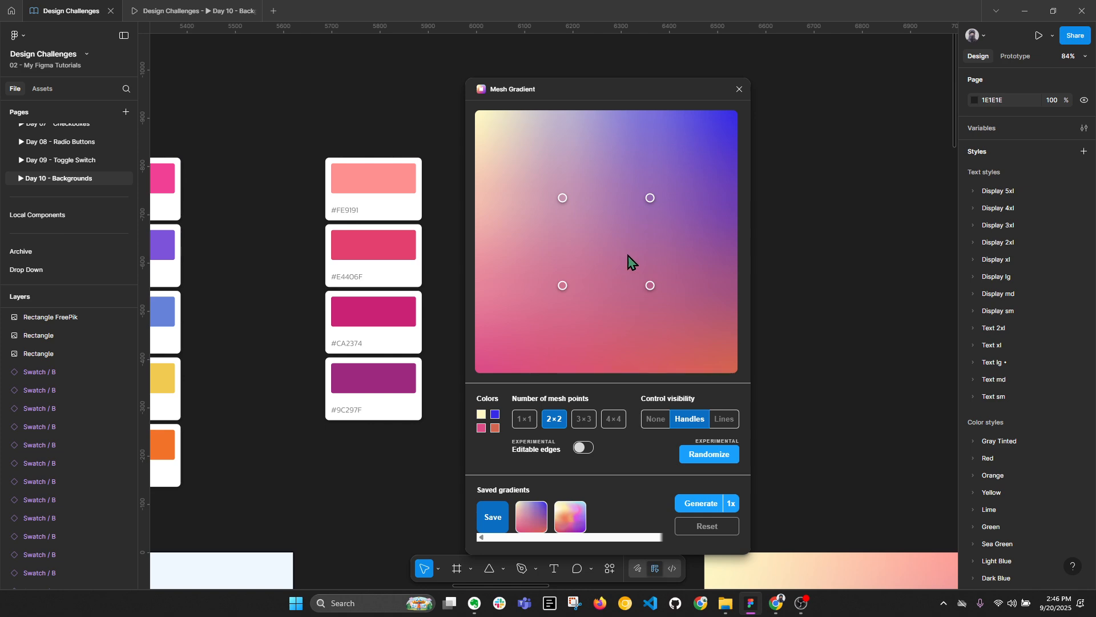
Preview the 3×3 and 4×4 mesh grids, return to 2×2 mesh points, and show the control lines.
{"action": "left_click", "coordinate": [588, 421]}
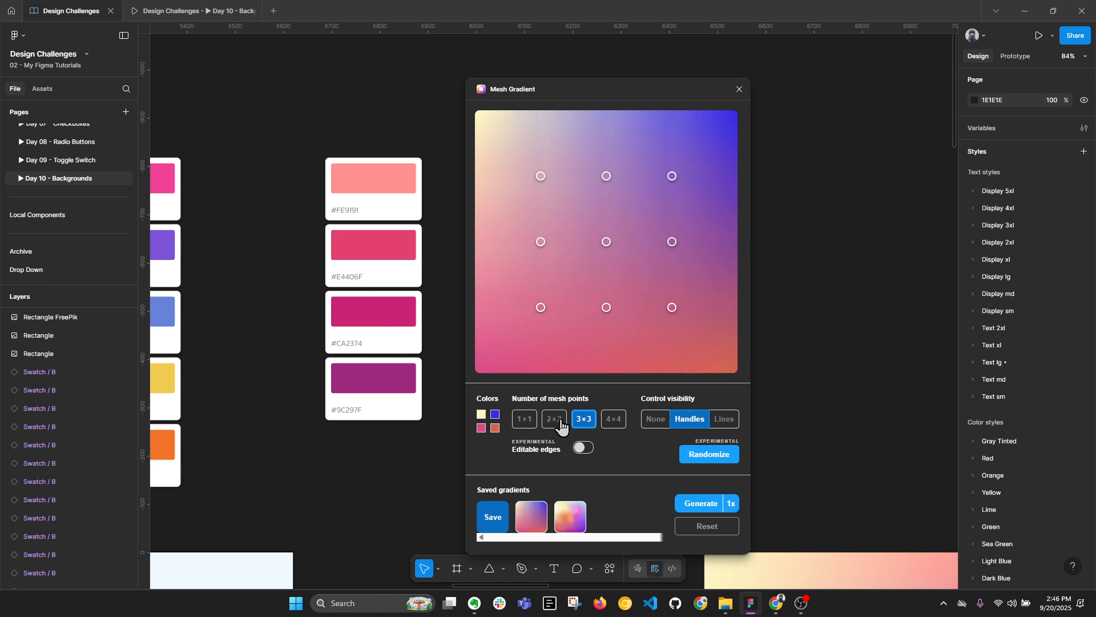
{"action": "left_click", "coordinate": [611, 422]}
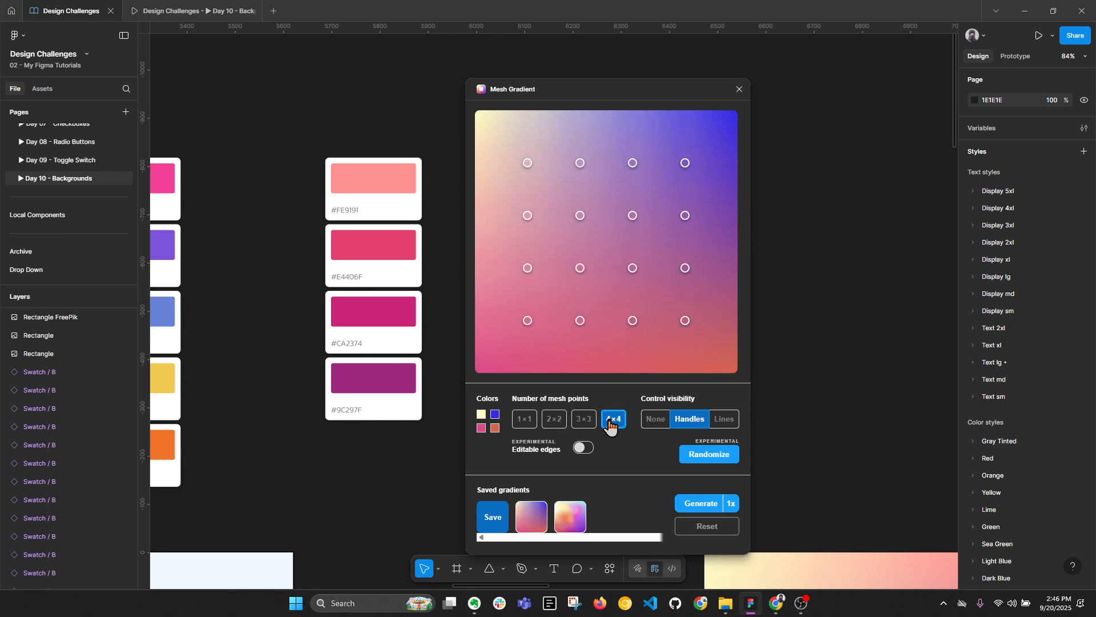
{"action": "left_click", "coordinate": [559, 423]}
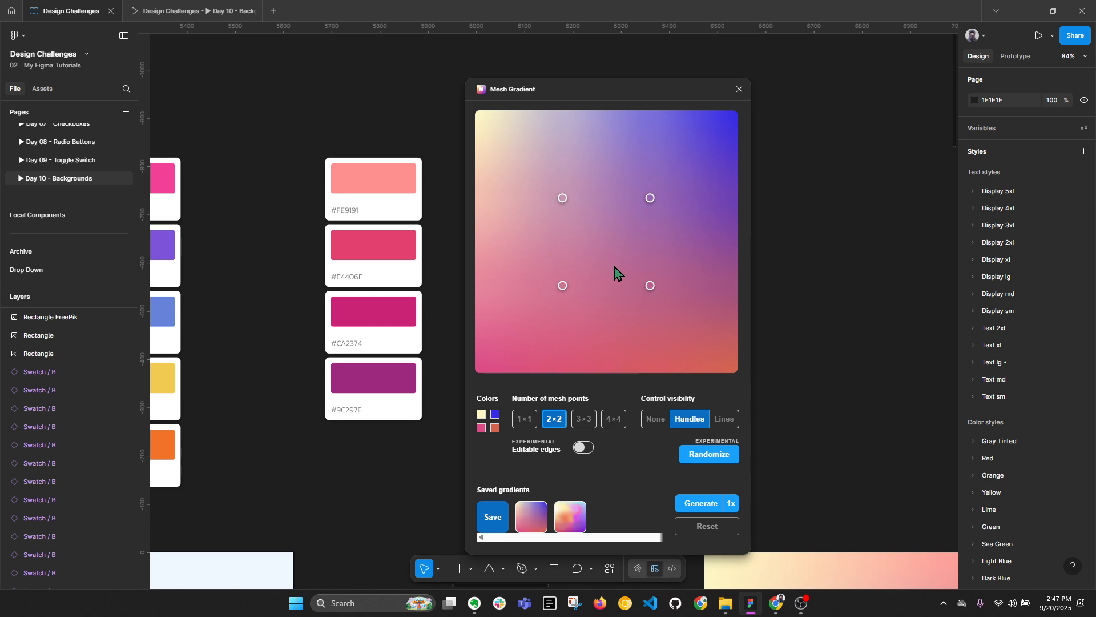
{"action": "left_click", "coordinate": [725, 420]}
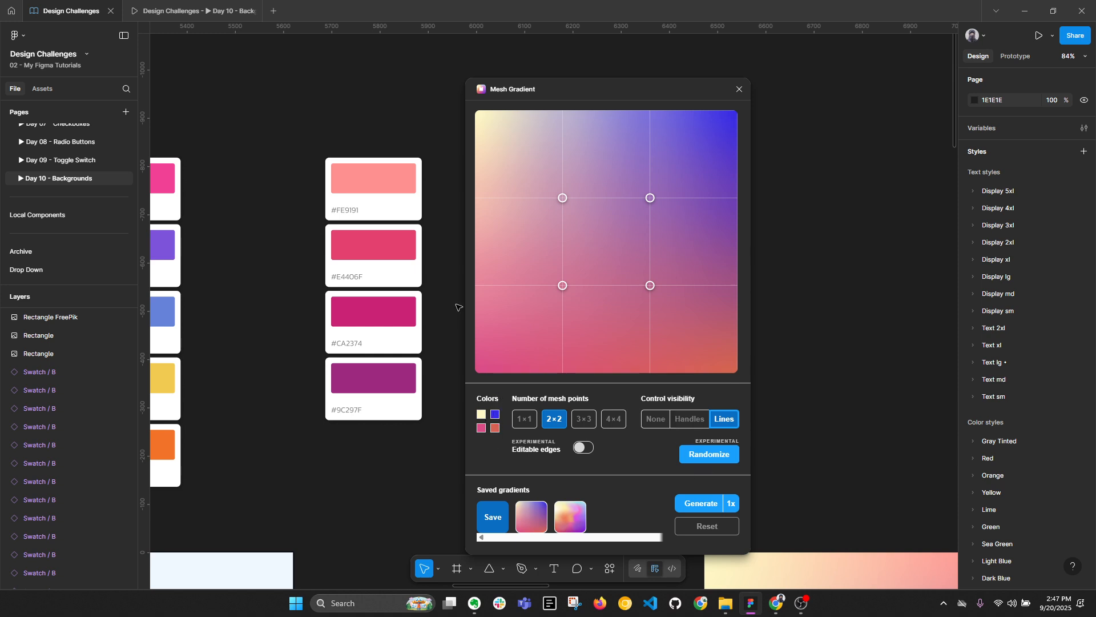
Colour the upper-left mesh point #FE9191, copying the hex code from the salmon swatch.
{"action": "double_click", "coordinate": [351, 212]}
{"action": "double_click", "coordinate": [354, 212]}
{"action": "key", "text": "ctrl+c"}
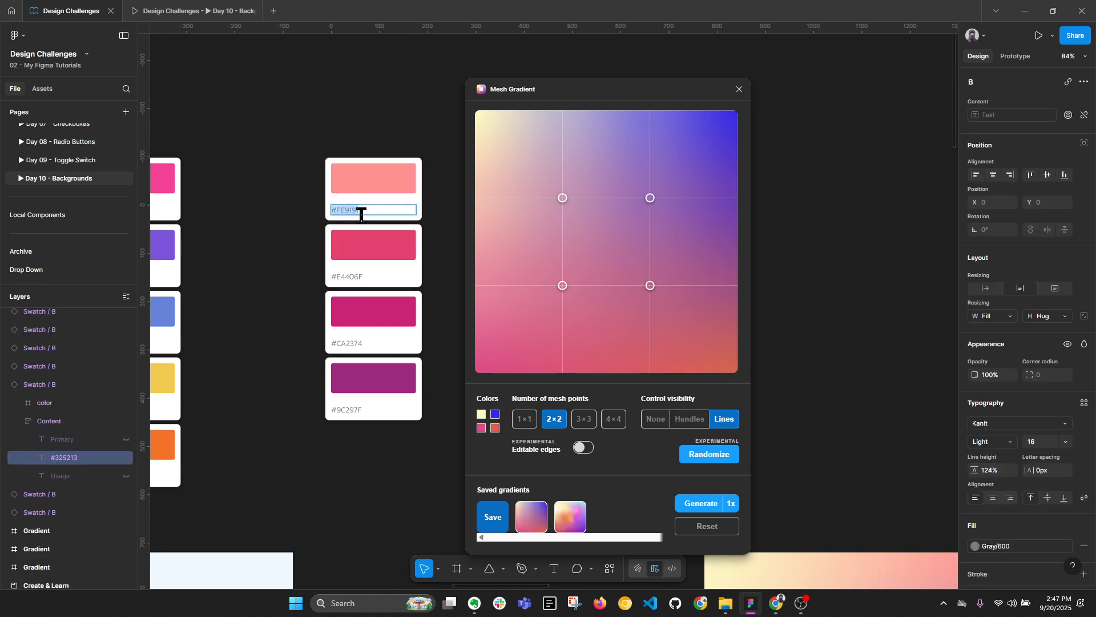
{"action": "left_click", "coordinate": [563, 197]}
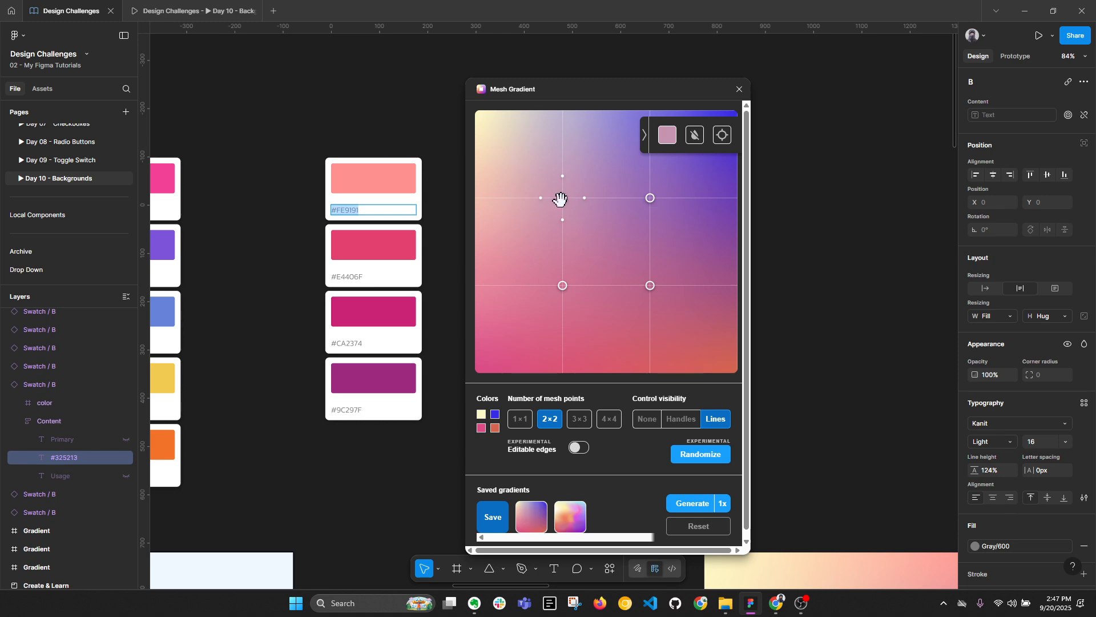
{"action": "left_click", "coordinate": [667, 135]}
{"action": "left_click", "coordinate": [681, 252]}
{"action": "key", "text": "ctrl+v"}
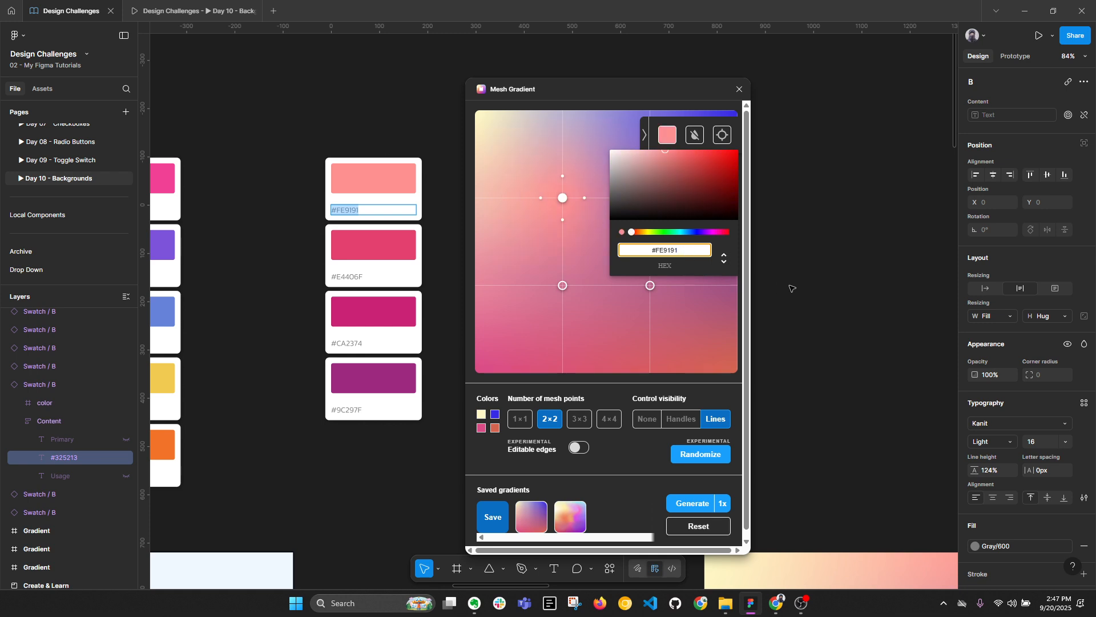
Colour the upper-right mesh point #E4406F, copying the hex code from the swatch below the salmon one.
{"action": "double_click", "coordinate": [347, 276]}
{"action": "key", "text": "ctrl+c"}
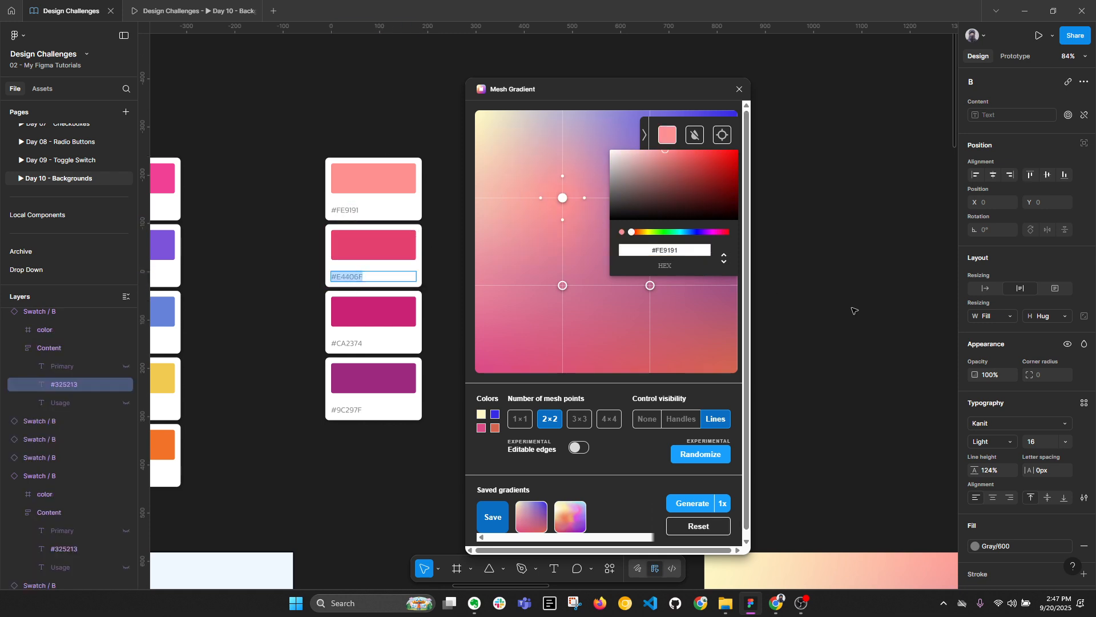
{"action": "key", "text": "Escape"}
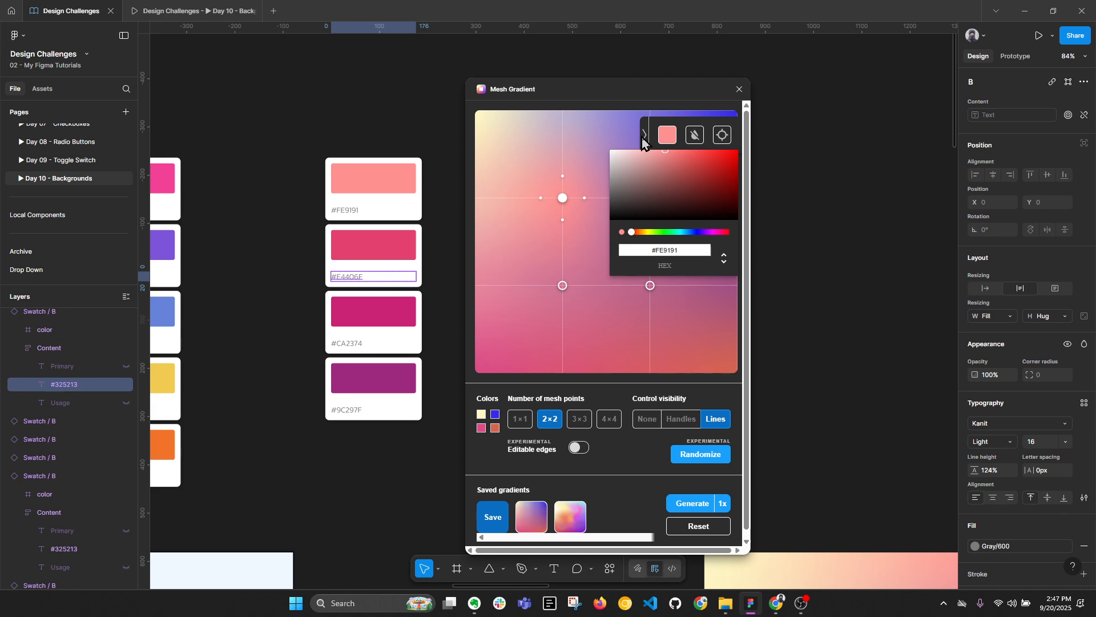
{"action": "left_click", "coordinate": [663, 140]}
{"action": "left_click", "coordinate": [650, 198]}
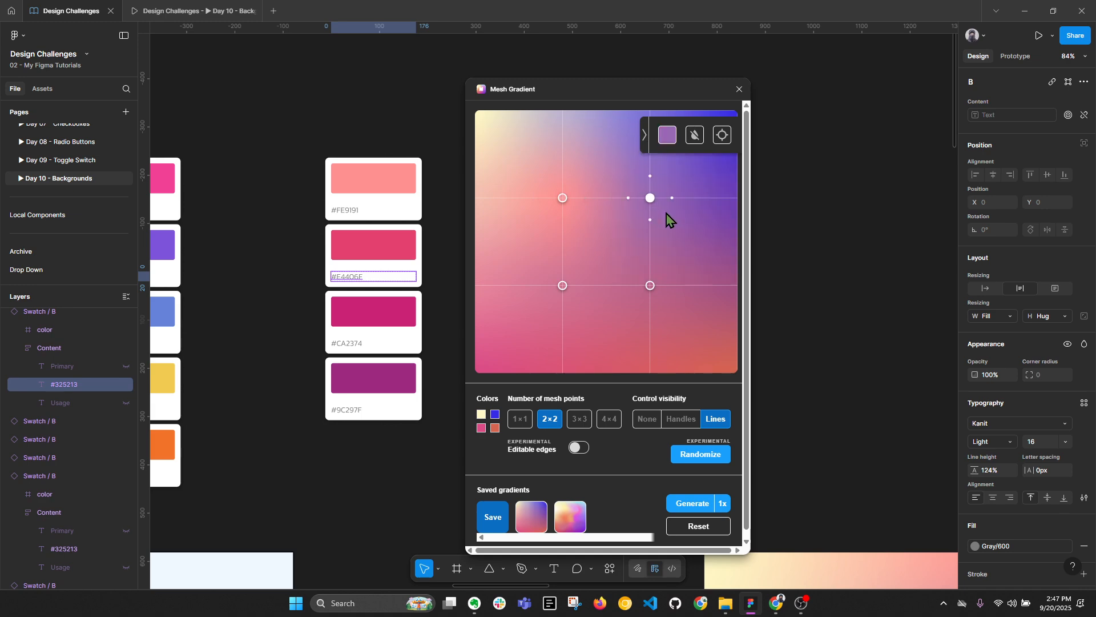
{"action": "left_click", "coordinate": [666, 136]}
{"action": "left_click", "coordinate": [689, 251]}
{"action": "key", "text": "ctrl+v"}
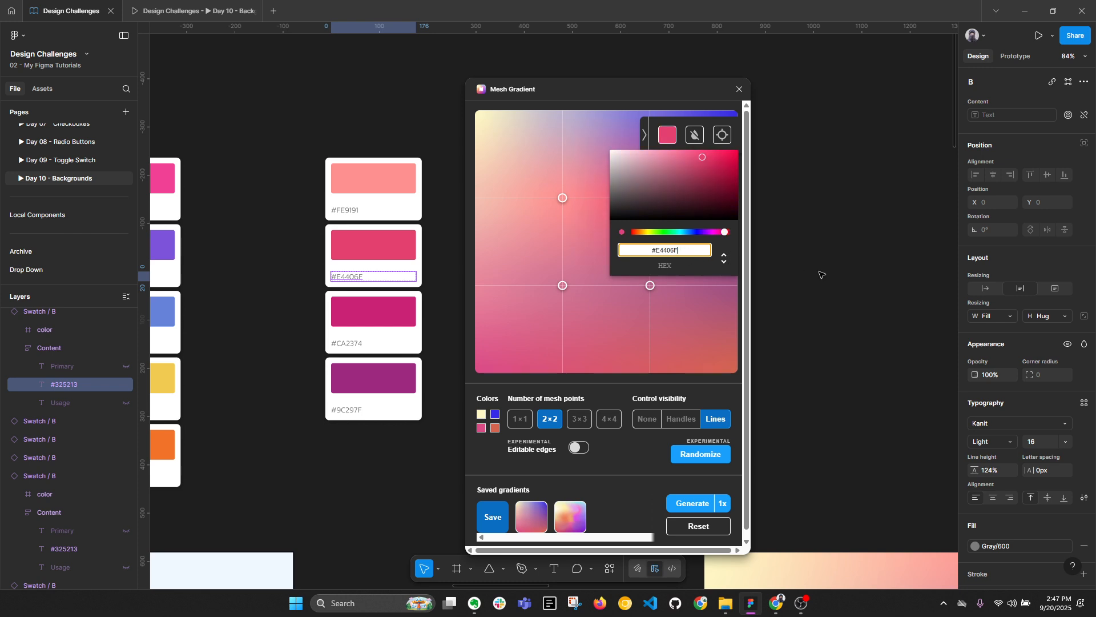
Colour the lower-left mesh point #CA2374, copying the hex code from the third swatch in the column.
{"action": "left_click", "coordinate": [399, 311]}
{"action": "double_click", "coordinate": [360, 343]}
{"action": "key", "text": "ctrl+c"}
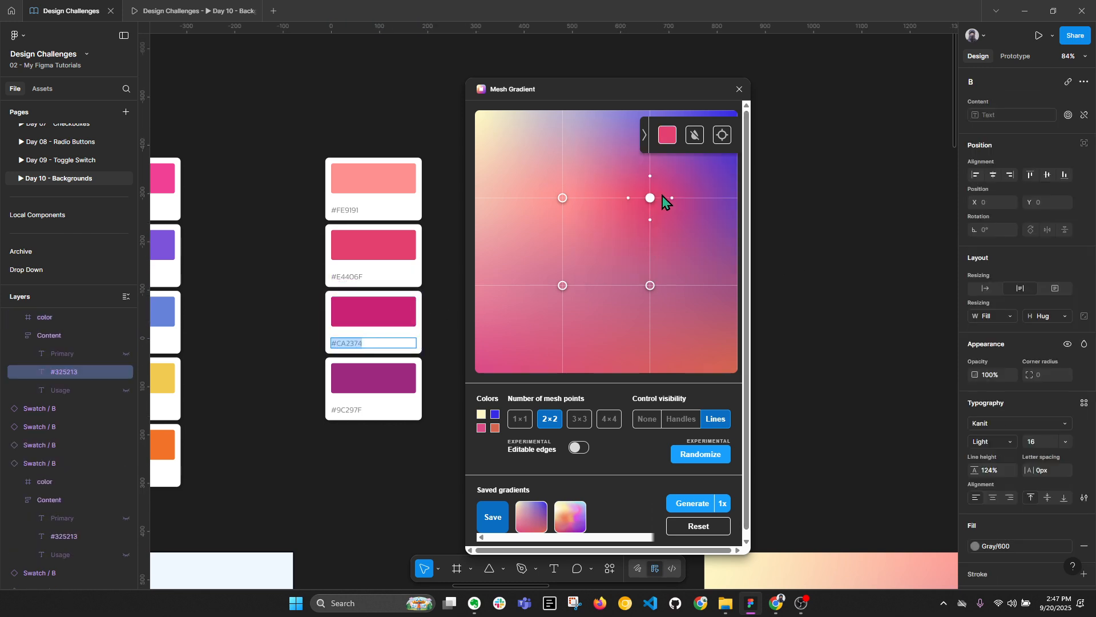
{"action": "left_click", "coordinate": [562, 285]}
{"action": "left_click", "coordinate": [668, 137]}
{"action": "left_click", "coordinate": [694, 249]}
{"action": "key", "text": "ctrl+v"}
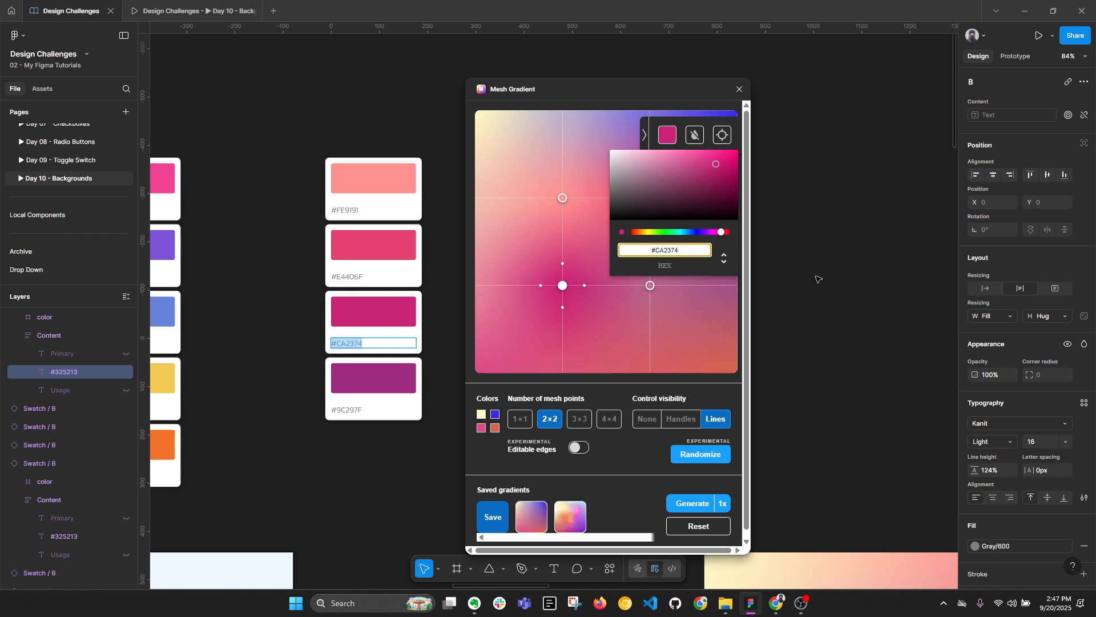
{"action": "key", "text": "Escape"}
Colour the lower-right mesh point #9C297F, copying the hex code from the purple swatch's fill, and collapse the point's colour controls.
{"action": "left_click", "coordinate": [378, 392]}
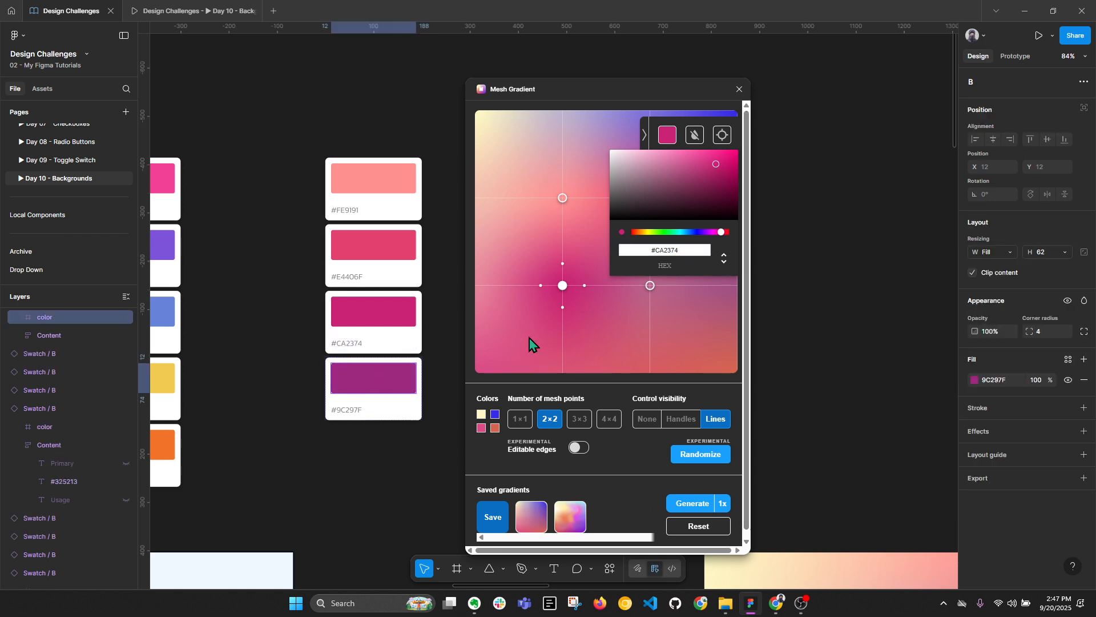
{"action": "left_click", "coordinate": [1009, 380]}
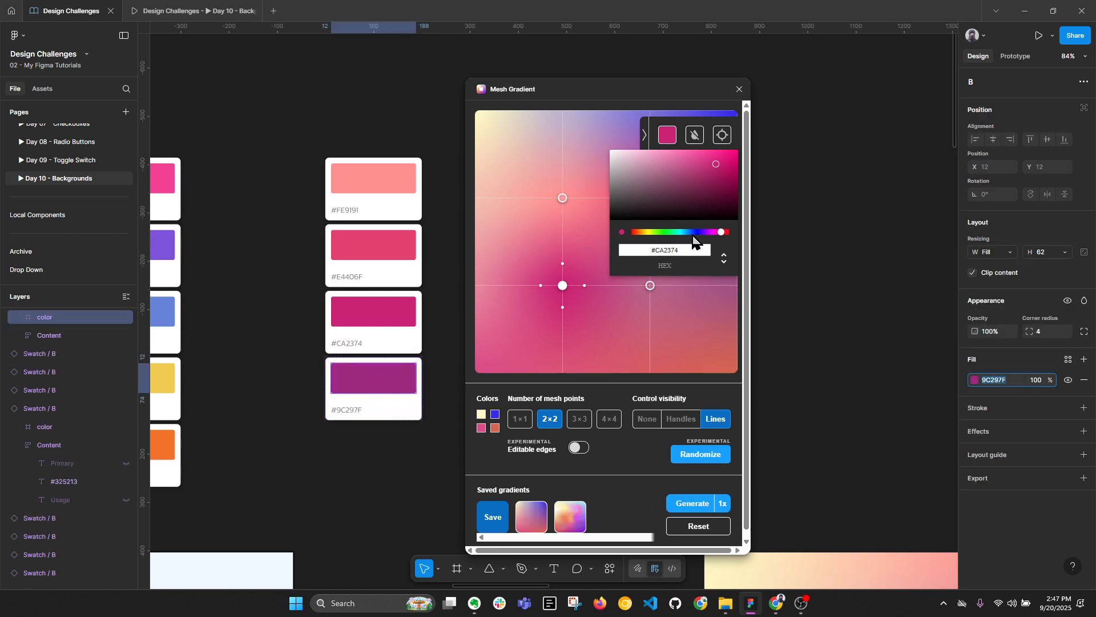
{"action": "left_click", "coordinate": [757, 338]}
{"action": "left_click", "coordinate": [651, 285]}
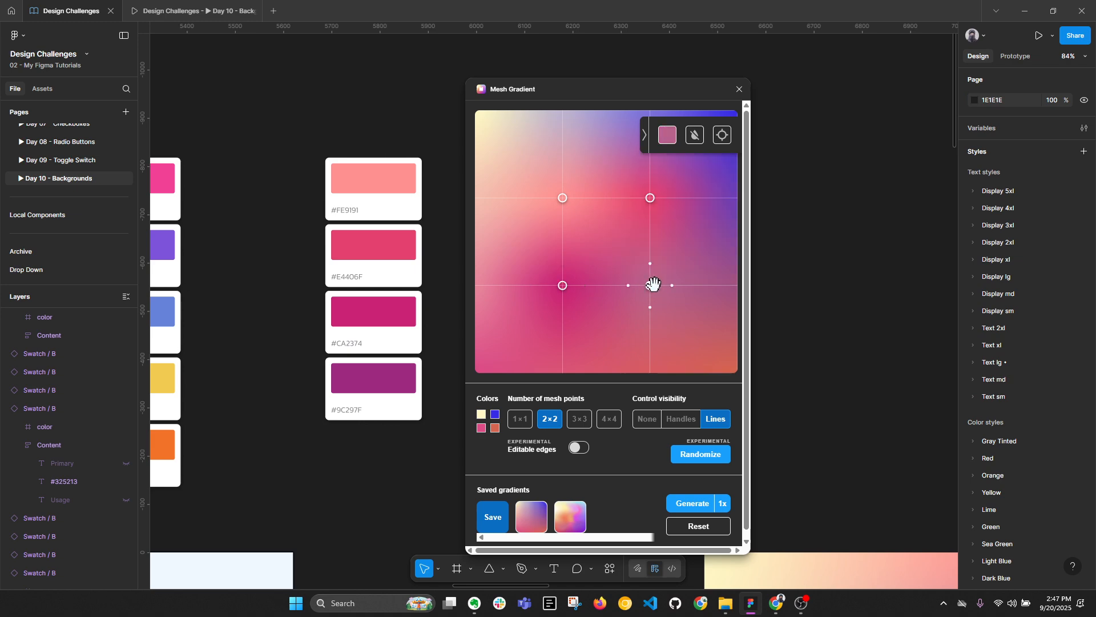
{"action": "left_click", "coordinate": [667, 135]}
{"action": "key", "text": "Escape"}
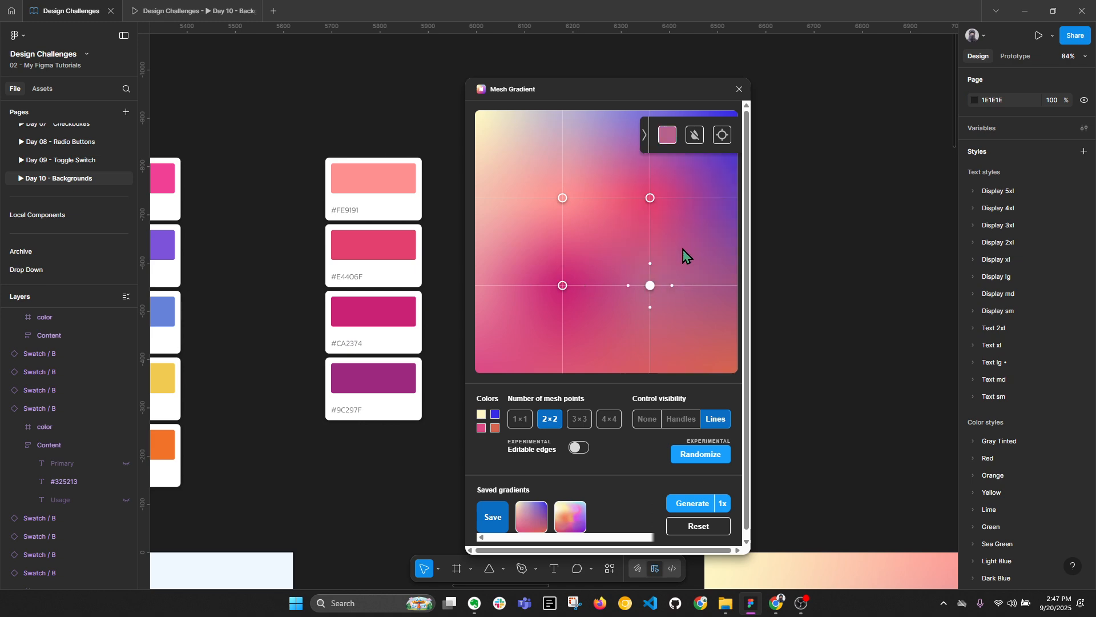
{"action": "left_click", "coordinate": [667, 136]}
{"action": "left_click", "coordinate": [685, 250]}
{"action": "type", "text": "#9C297F"}
{"action": "key", "text": "Return"}
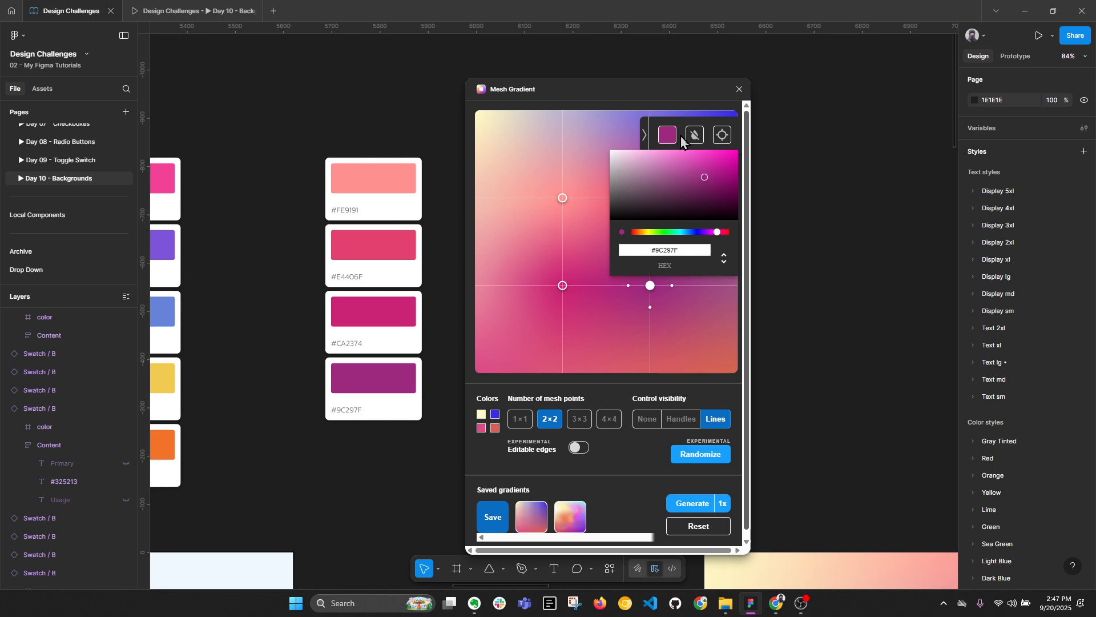
{"action": "left_click", "coordinate": [644, 140]}
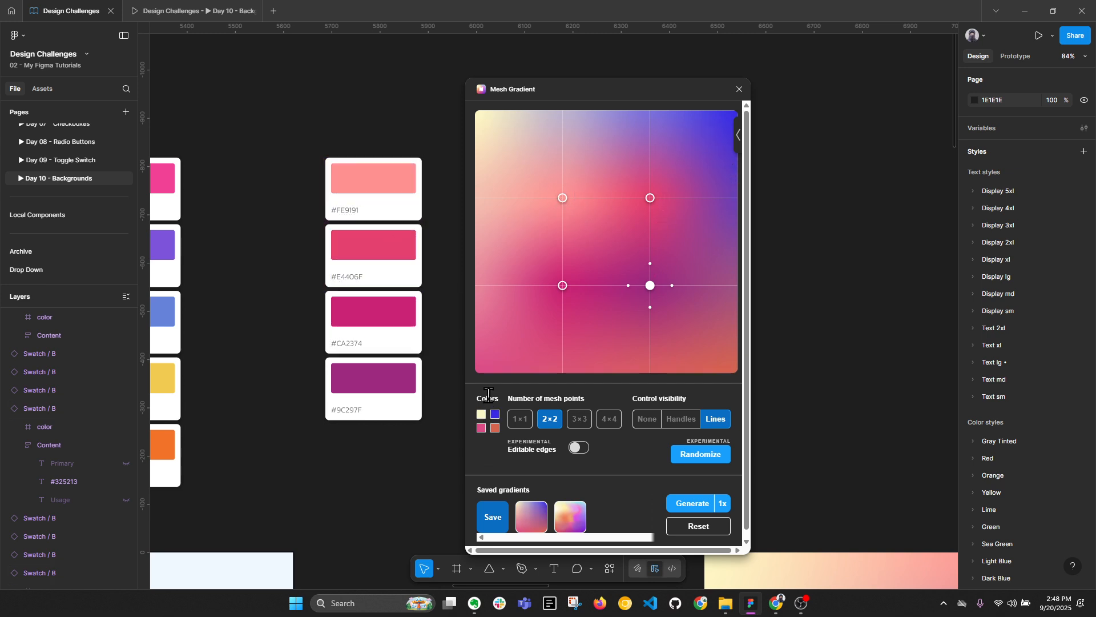
Try #9C297F as the colour of the gradient's upper-right corner.
{"action": "left_click", "coordinate": [495, 416]}
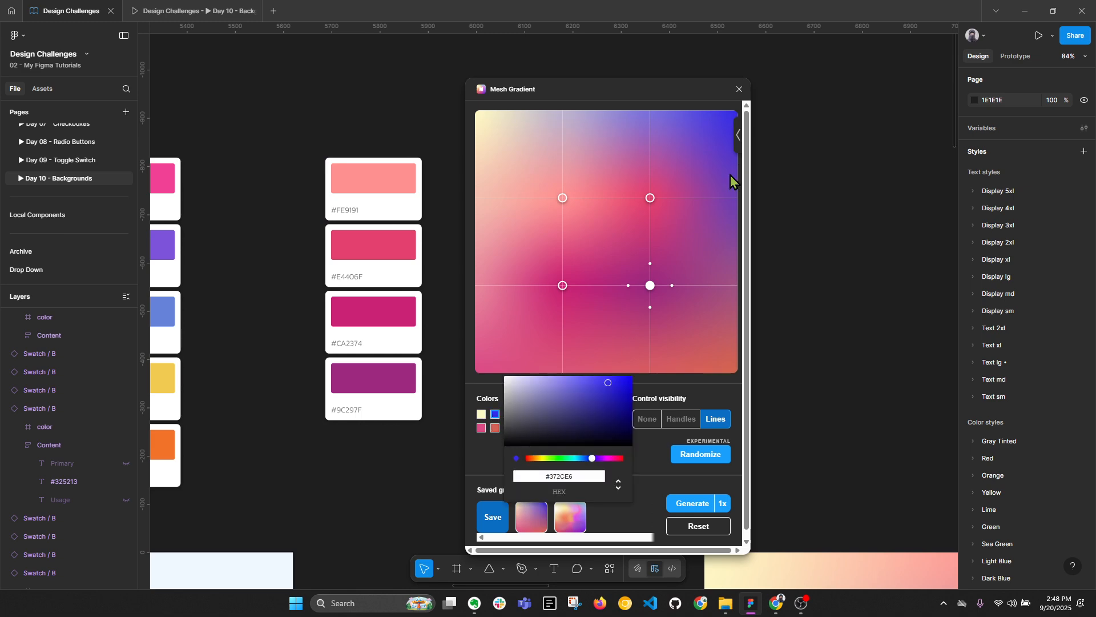
{"action": "left_click", "coordinate": [577, 476]}
{"action": "type", "text": "9C297F"}
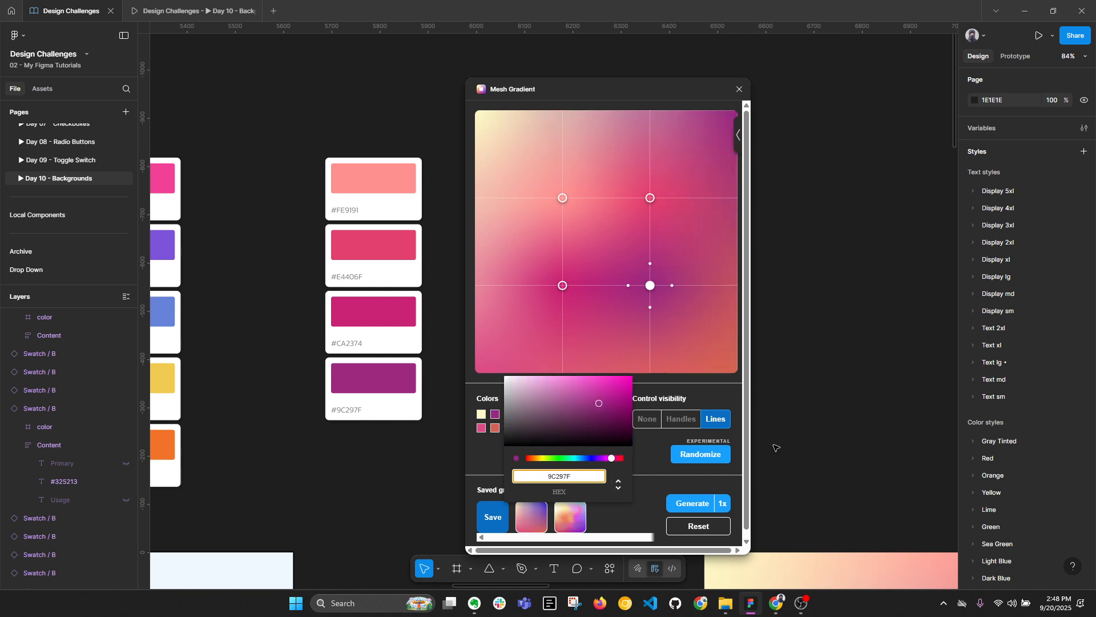
{"action": "left_click", "coordinate": [884, 373]}
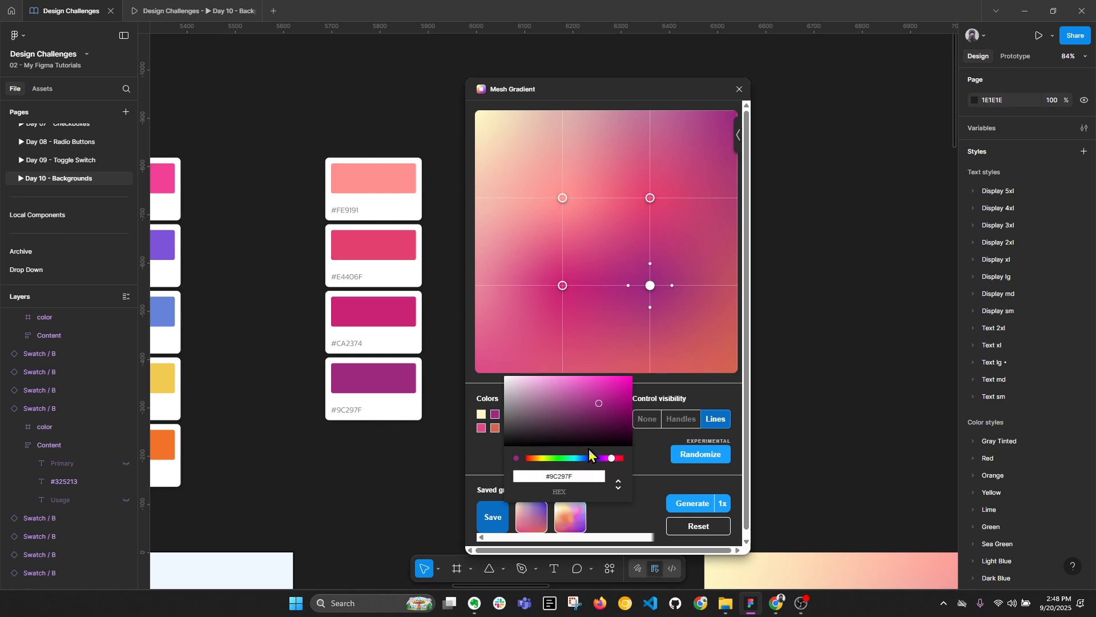
Change the gradient's upper-right corner colour to the bright yellow #FCDB25 and copy its hex code.
{"action": "left_click_drag", "start_coordinate": [538, 459], "coordinate": [541, 459]}
{"action": "left_click_drag", "start_coordinate": [599, 403], "coordinate": [614, 377]}
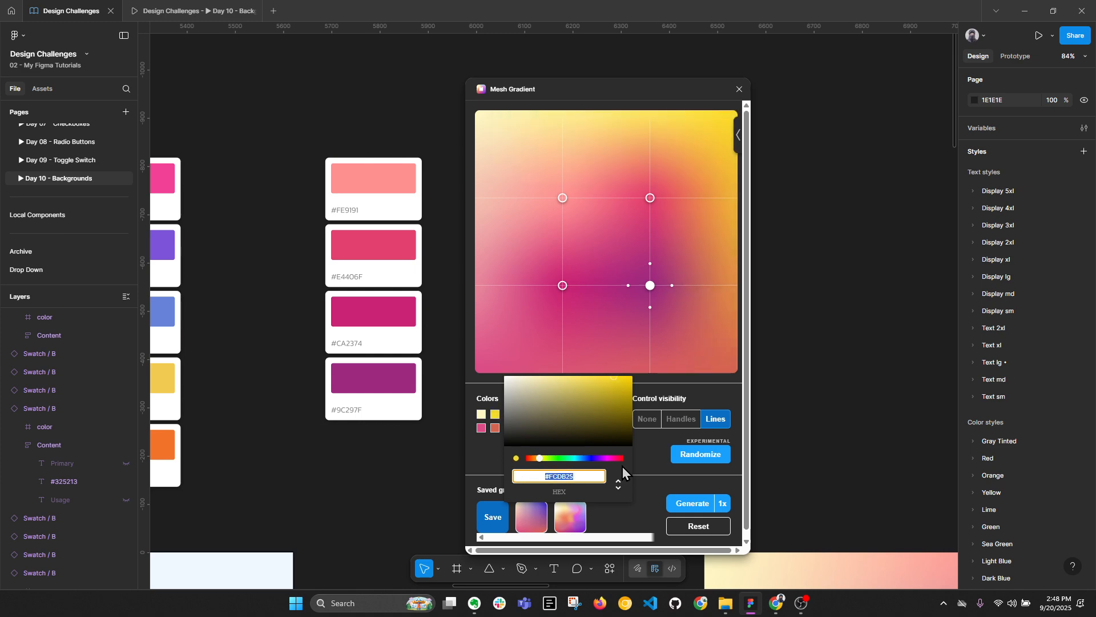
{"action": "left_click", "coordinate": [487, 436]}
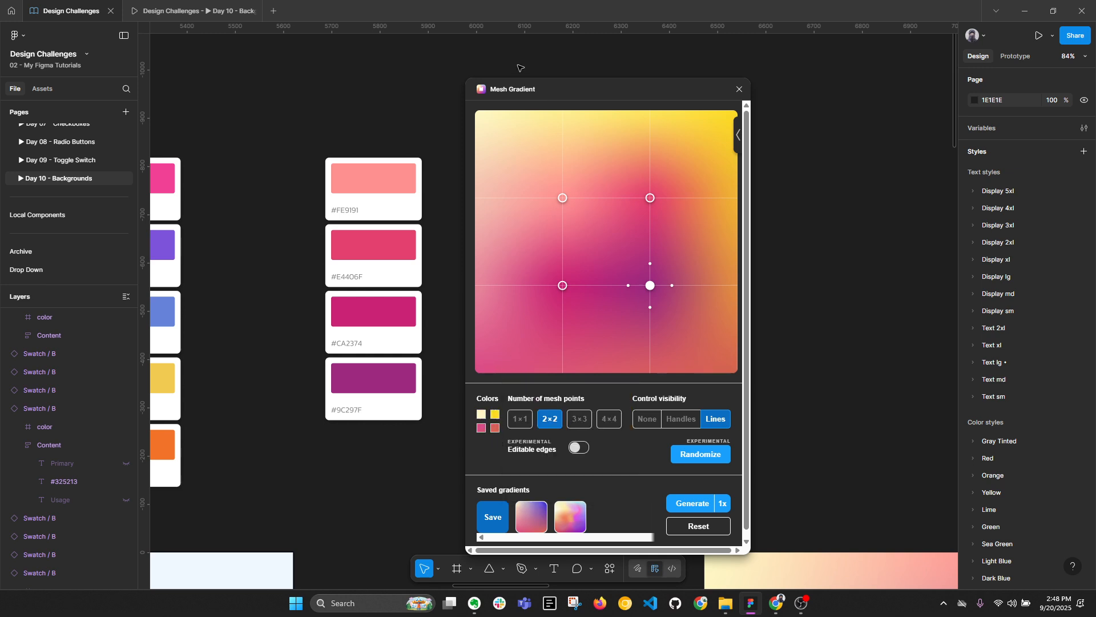
Replace the pink lower-left corner colour with #FCDB25 and lighten it to the pale yellow #FFEA76.
{"action": "left_click", "coordinate": [482, 428]}
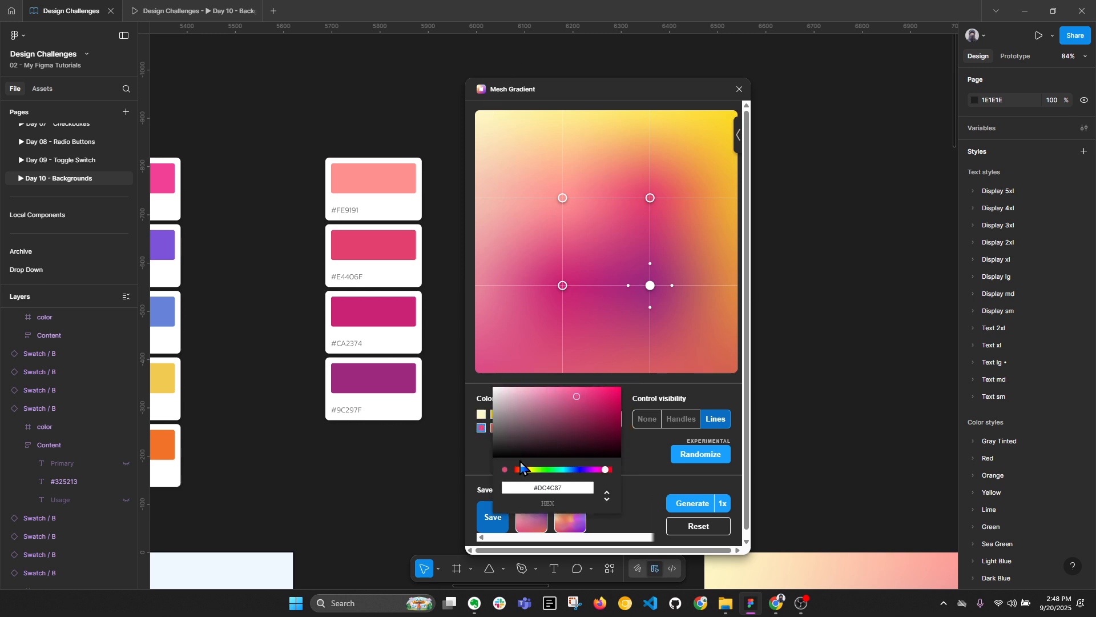
{"action": "left_click_drag", "start_coordinate": [565, 486], "coordinate": [504, 484]}
{"action": "type", "text": "#FCDB25"}
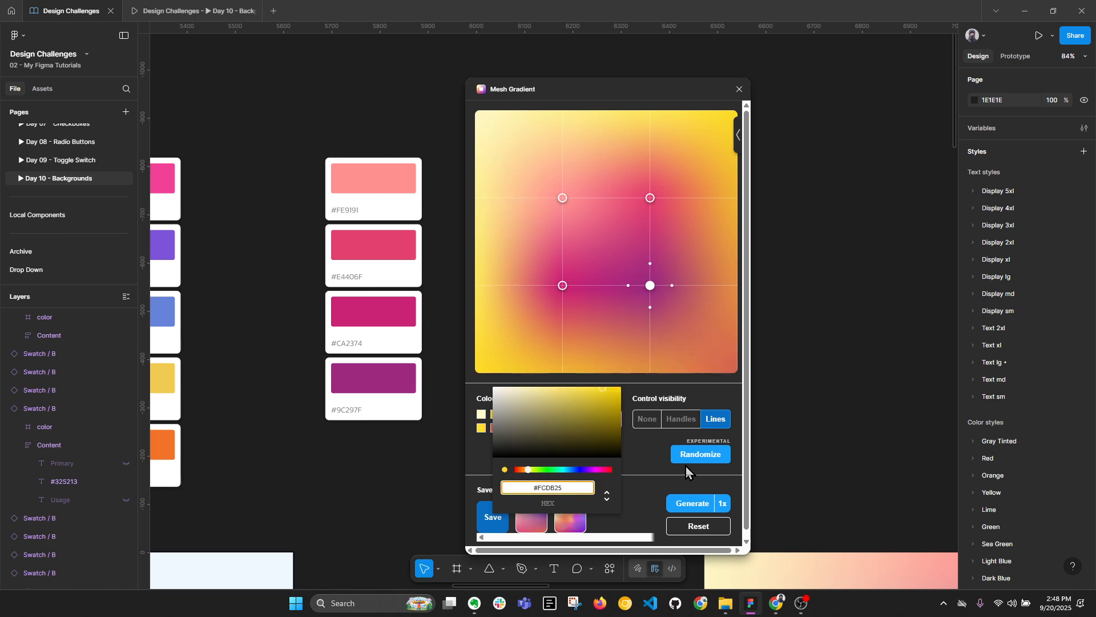
{"action": "left_click_drag", "start_coordinate": [605, 395], "coordinate": [563, 388]}
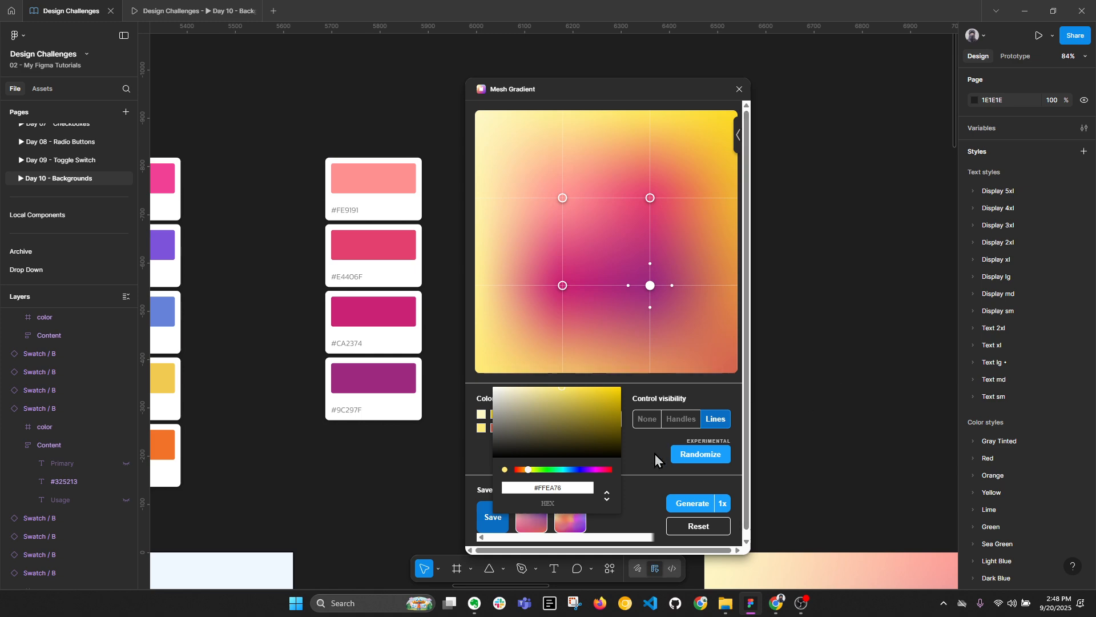
{"action": "left_click", "coordinate": [639, 475]}
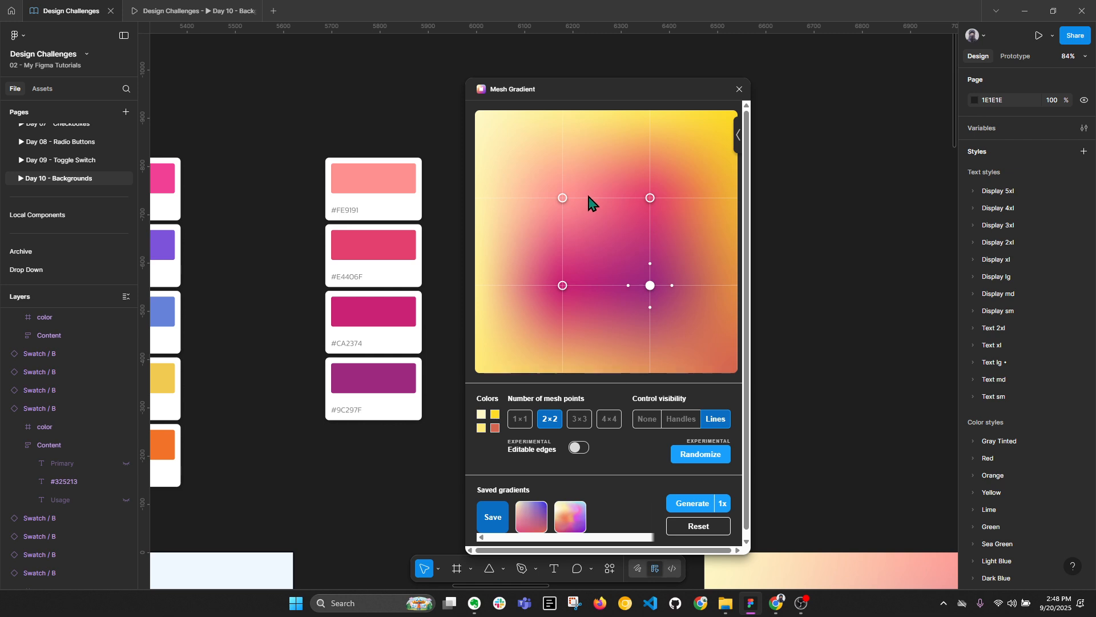
Bend the curve through the upper-left mesh point, then raise the upper-right mesh point and rotate its side handles into a wave.
{"action": "left_click", "coordinate": [562, 198]}
{"action": "left_click_drag", "start_coordinate": [584, 195], "coordinate": [581, 140]}
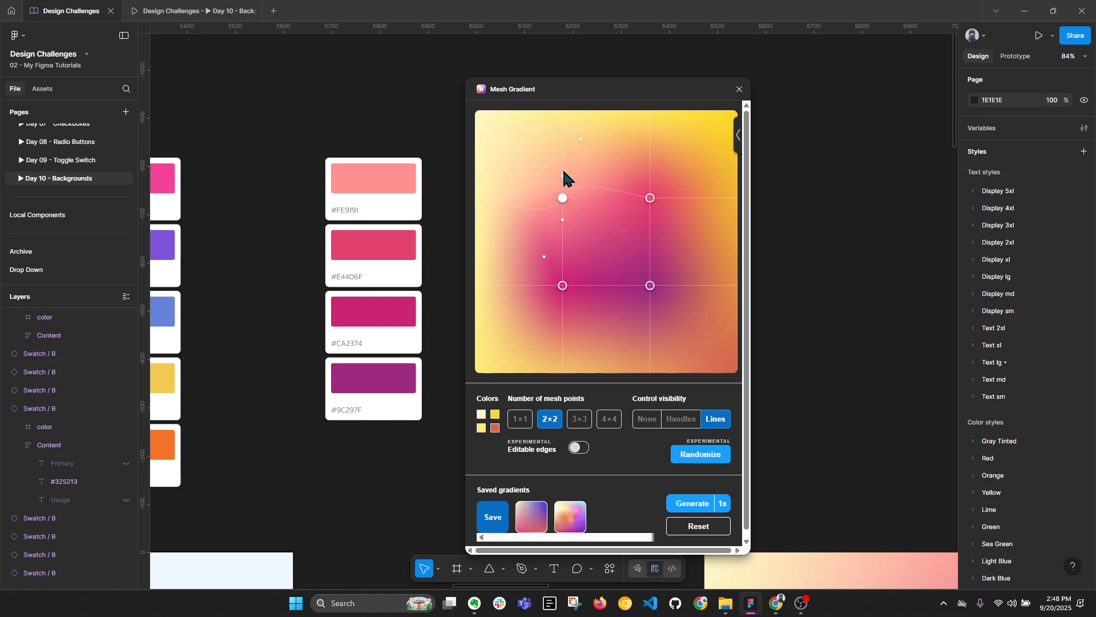
{"action": "left_click", "coordinate": [542, 164]}
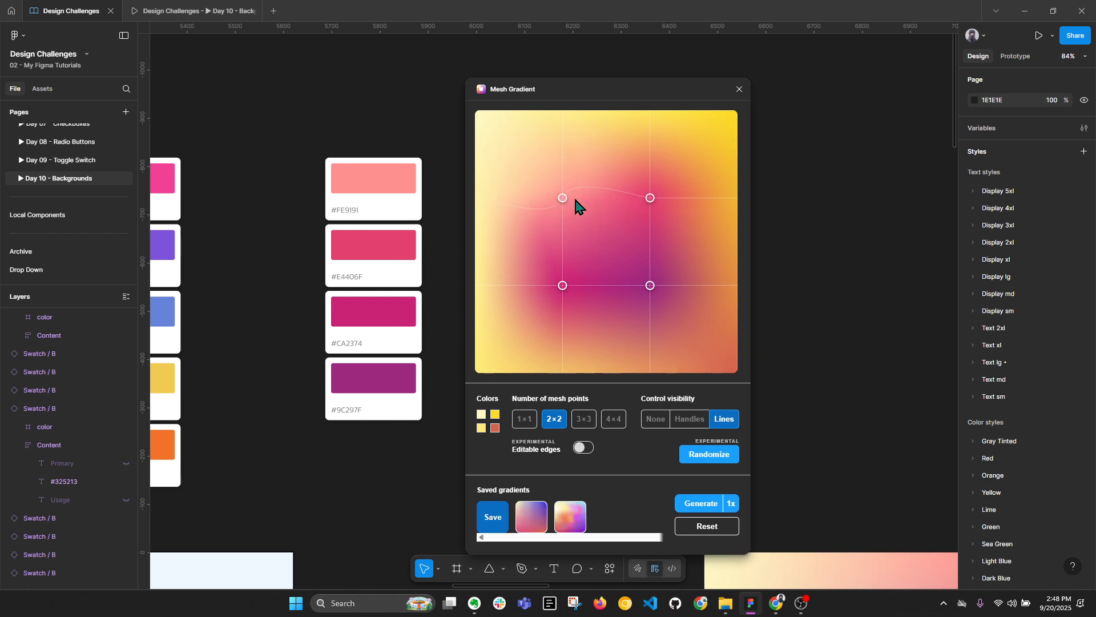
{"action": "left_click", "coordinate": [650, 197]}
{"action": "left_click_drag", "start_coordinate": [650, 197], "coordinate": [711, 168]}
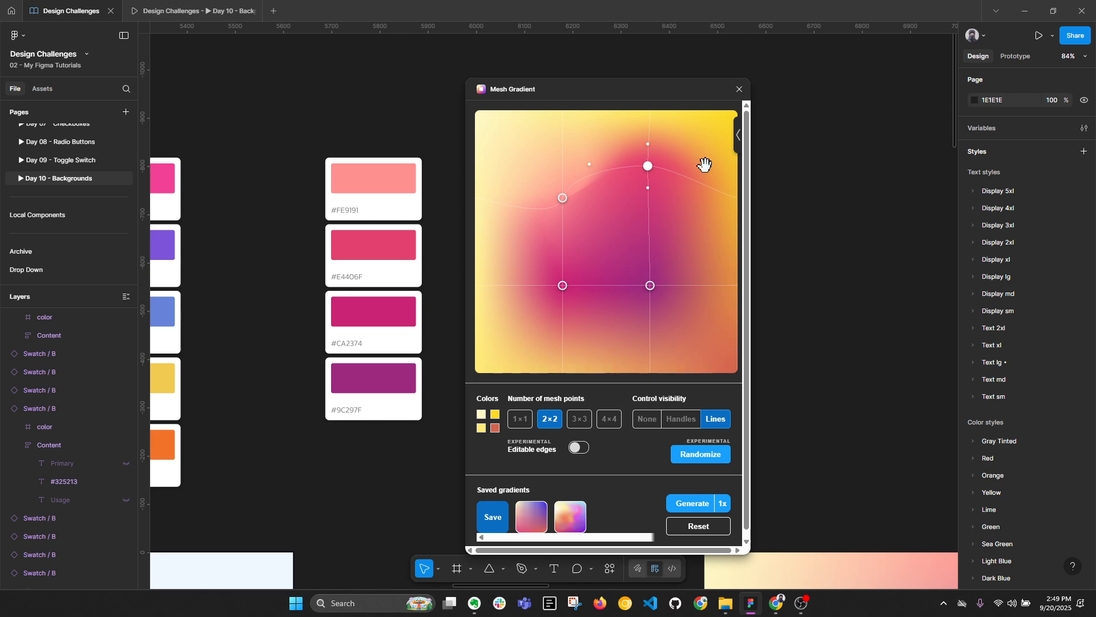
{"action": "left_click_drag", "start_coordinate": [706, 167], "coordinate": [707, 226]}
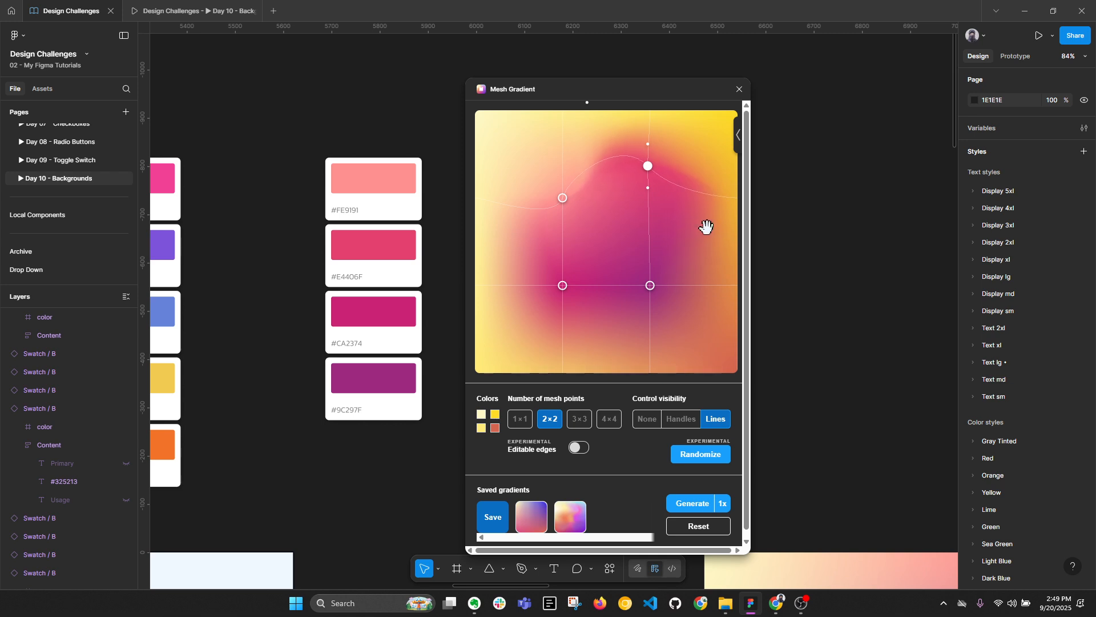
Twist the lower-right mesh point's handles and move the lower-left mesh point towards the centre, with its side handles angled.
{"action": "left_click", "coordinate": [650, 285]}
{"action": "left_click_drag", "start_coordinate": [669, 285], "coordinate": [572, 231]}
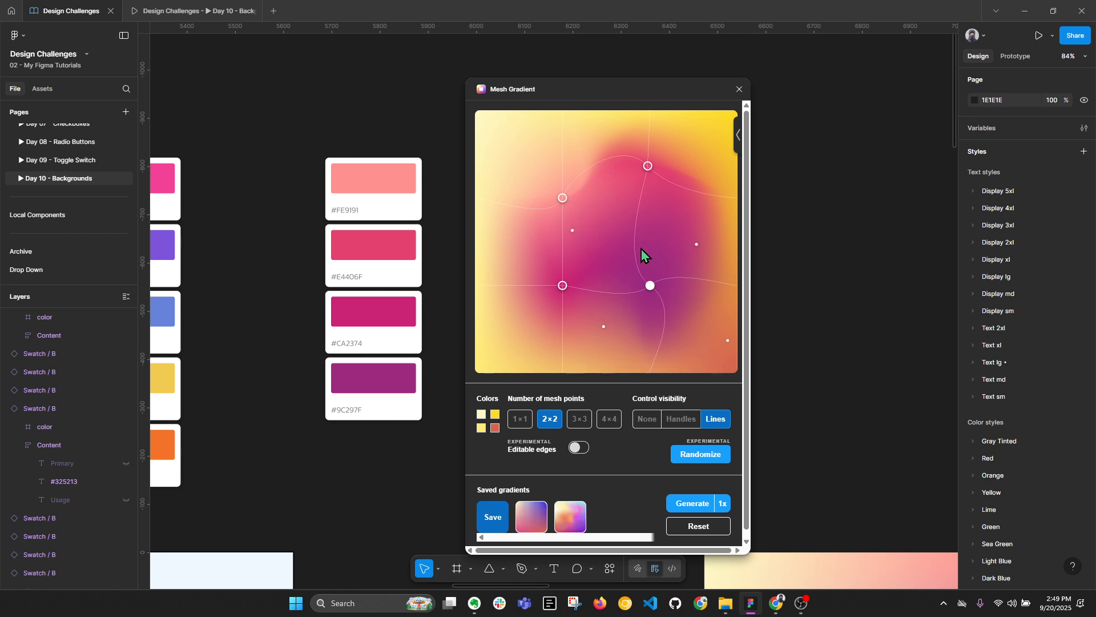
{"action": "left_click", "coordinate": [562, 285]}
{"action": "left_click_drag", "start_coordinate": [615, 277], "coordinate": [599, 242]}
{"action": "left_click_drag", "start_coordinate": [559, 285], "coordinate": [537, 305]}
{"action": "left_click_drag", "start_coordinate": [537, 304], "coordinate": [595, 254]}
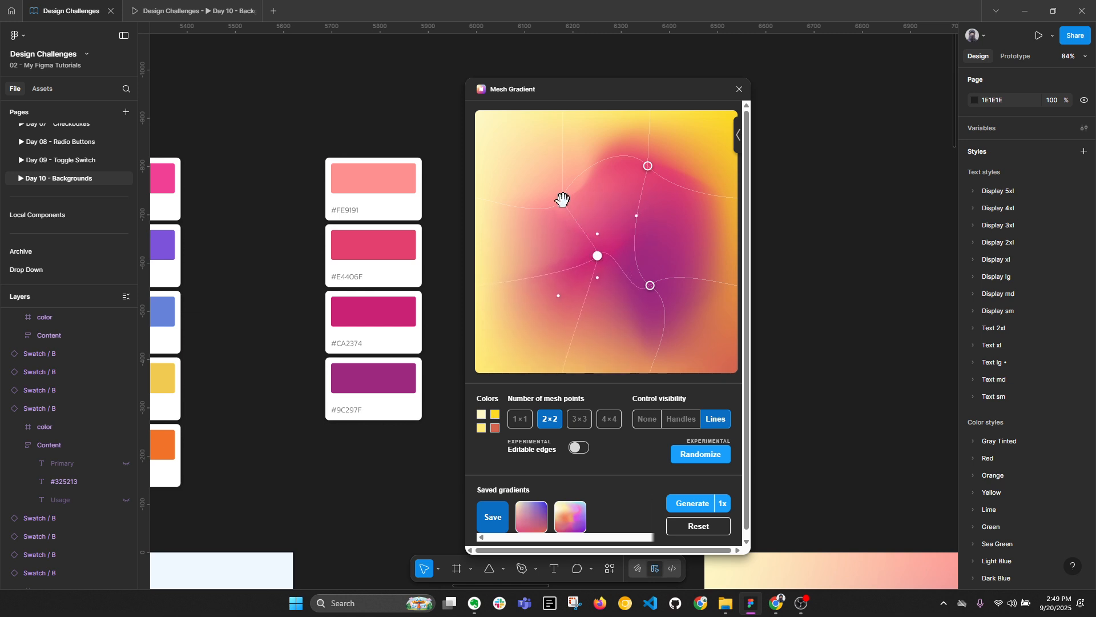
Move the upper-left mesh point outwards, shift the lower-left point slightly back, and nudge the lower-right point towards its corner.
{"action": "left_click_drag", "start_coordinate": [559, 196], "coordinate": [522, 193]}
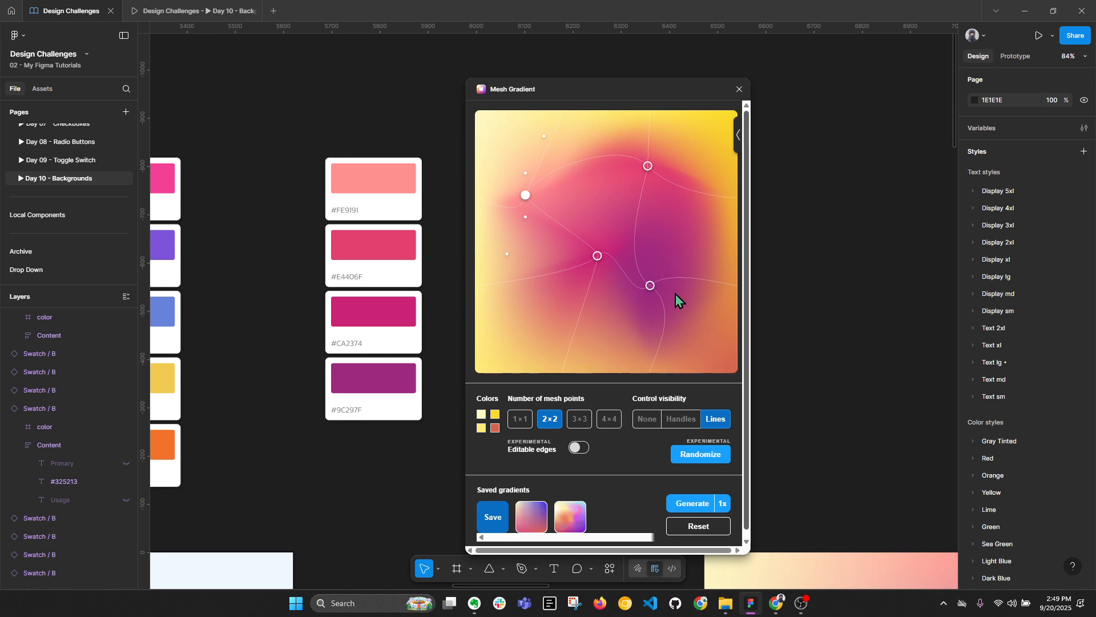
{"action": "left_click_drag", "start_coordinate": [597, 255], "coordinate": [517, 241]}
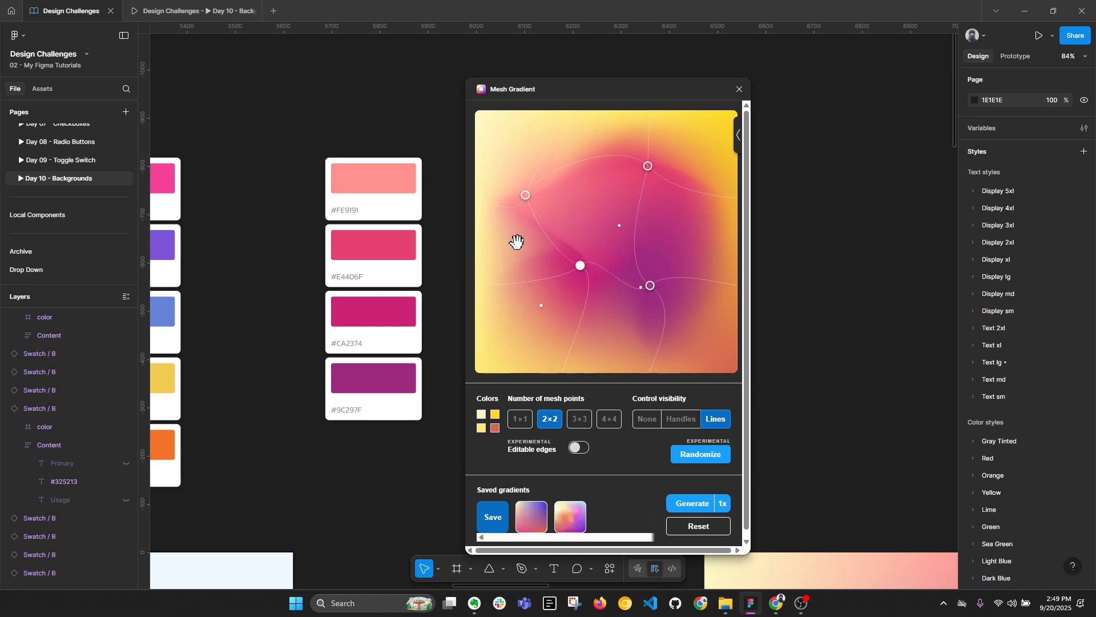
{"action": "left_click_drag", "start_coordinate": [651, 282], "coordinate": [665, 297]}
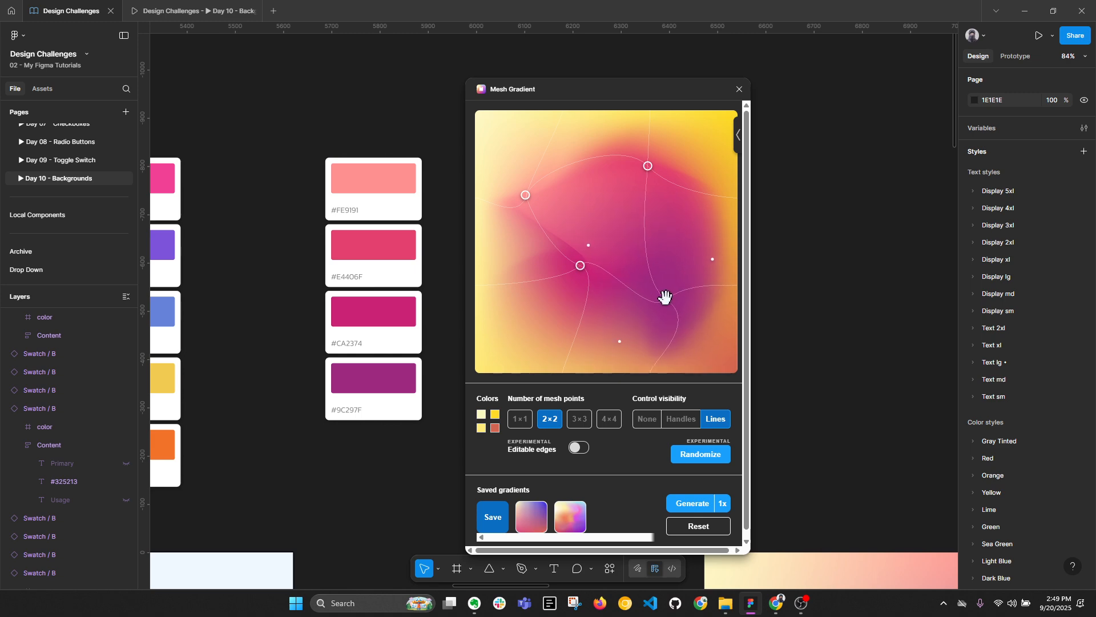
Set the export scale to 5x and generate the mesh gradient as an image on the canvas.
{"action": "left_click", "coordinate": [723, 505]}
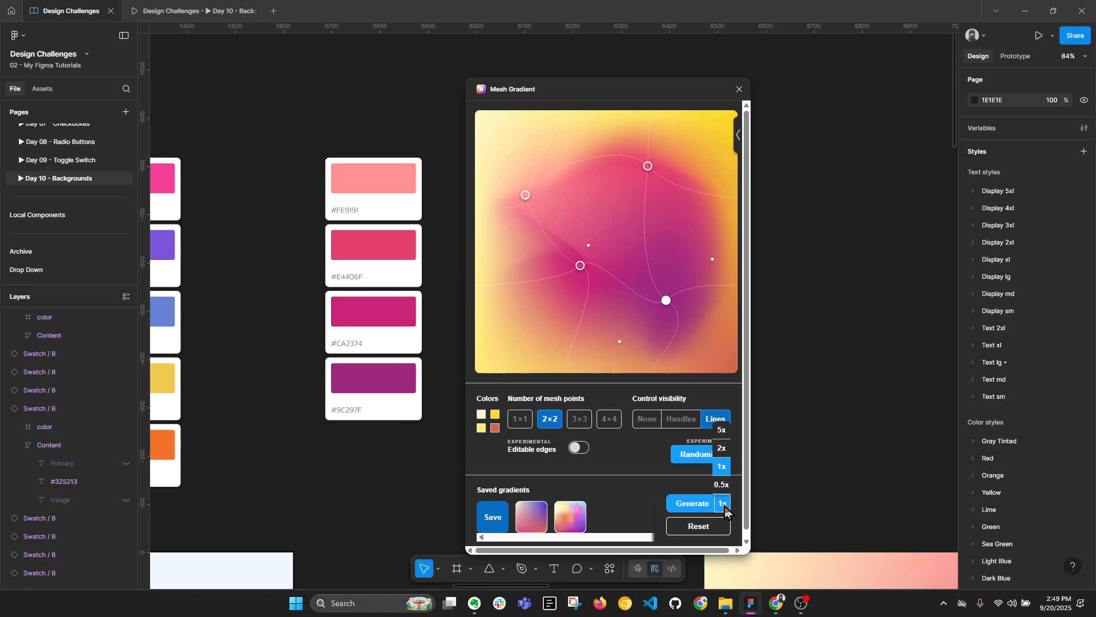
{"action": "left_click", "coordinate": [721, 430]}
{"action": "left_click", "coordinate": [699, 503]}
Place the generated gradient image beside the tall blue gradient at X 13941, Y 0, and close the Mesh Gradient plugin.
{"action": "scroll", "coordinate": [375, 260], "scroll_direction": "down", "scroll_amount": 5}
{"action": "left_click_drag", "start_coordinate": [405, 253], "coordinate": [915, 258]}
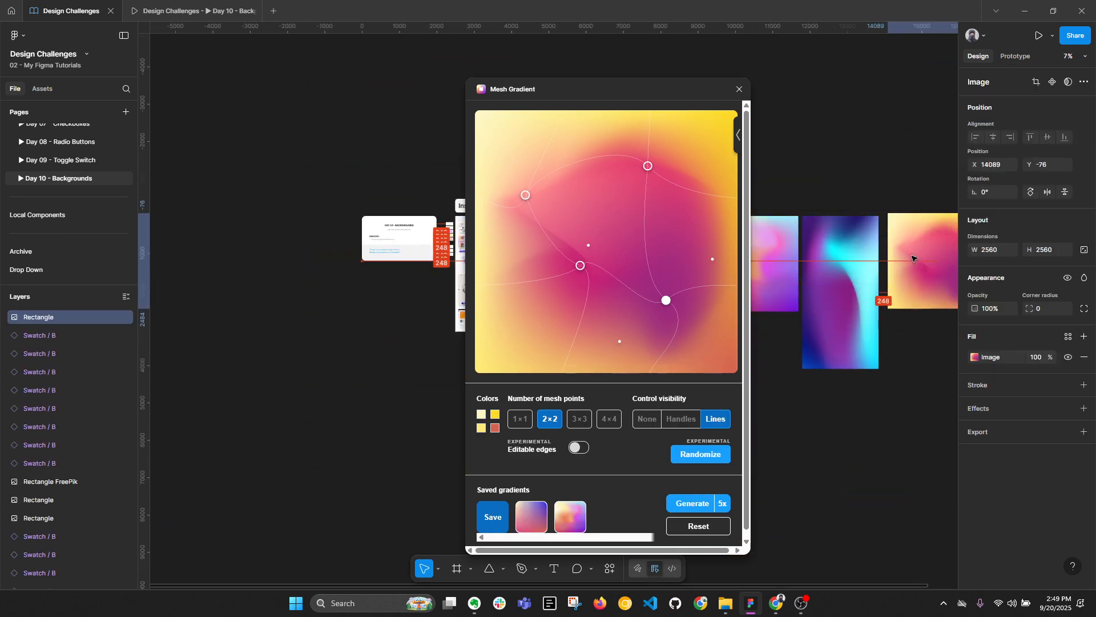
{"action": "left_click", "coordinate": [739, 89]}
{"action": "left_click_drag", "start_coordinate": [955, 276], "coordinate": [921, 276]}
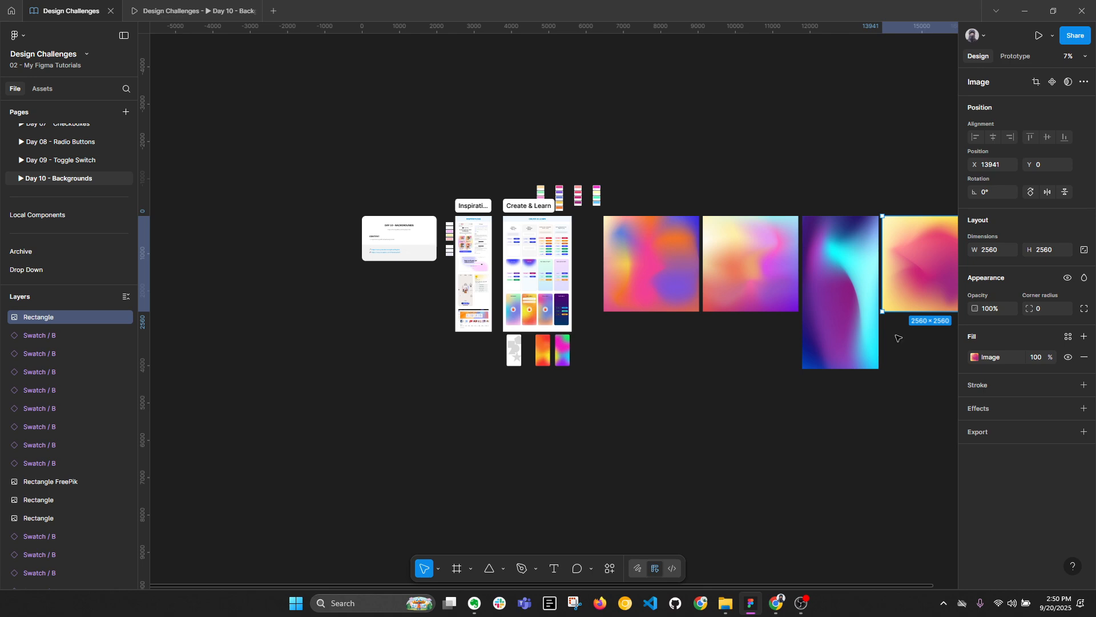
Move the orange-red Gradient frame into the empty canvas area beyond the magenta one, at X 7190, Y 3173.
{"action": "scroll", "coordinate": [523, 393], "scroll_direction": "up", "scroll_amount": 10}
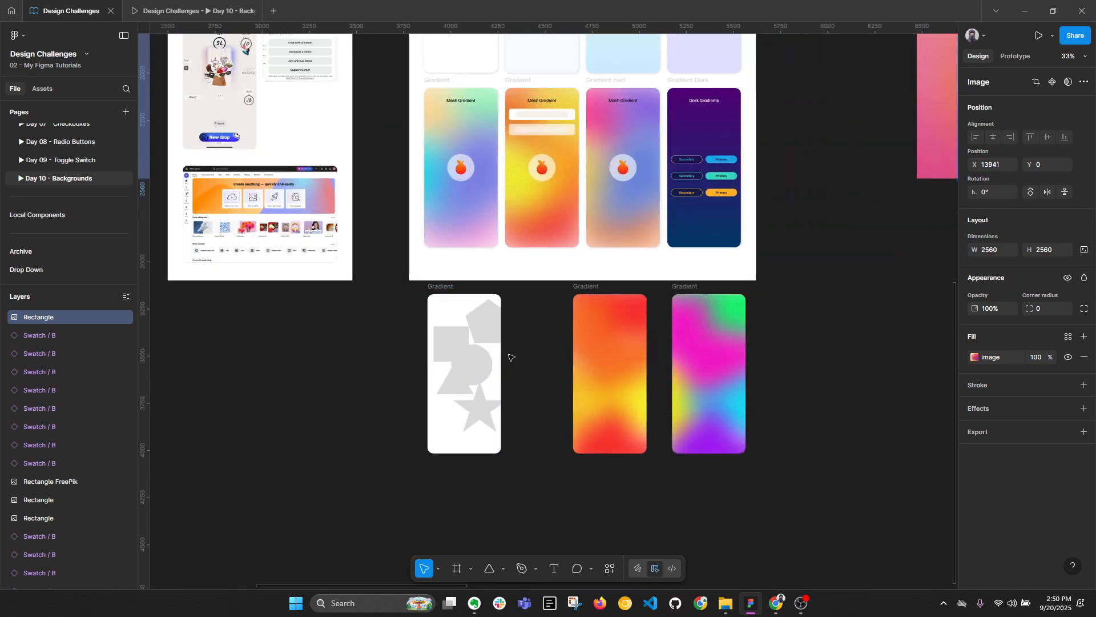
{"action": "scroll", "coordinate": [490, 354], "scroll_direction": "right", "scroll_amount": 5}
{"action": "scroll", "coordinate": [490, 354], "scroll_direction": "down", "scroll_amount": 2}
{"action": "left_click", "coordinate": [460, 233]}
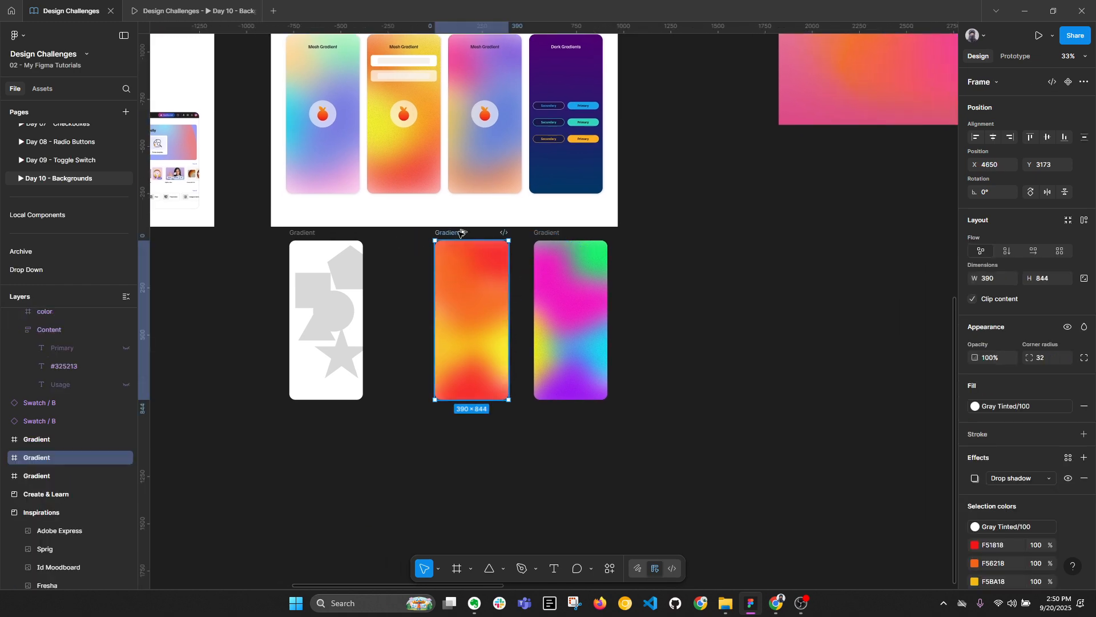
{"action": "left_click_drag", "start_coordinate": [458, 235], "coordinate": [939, 234]}
{"action": "scroll", "coordinate": [643, 284], "scroll_direction": "right", "scroll_amount": 12}
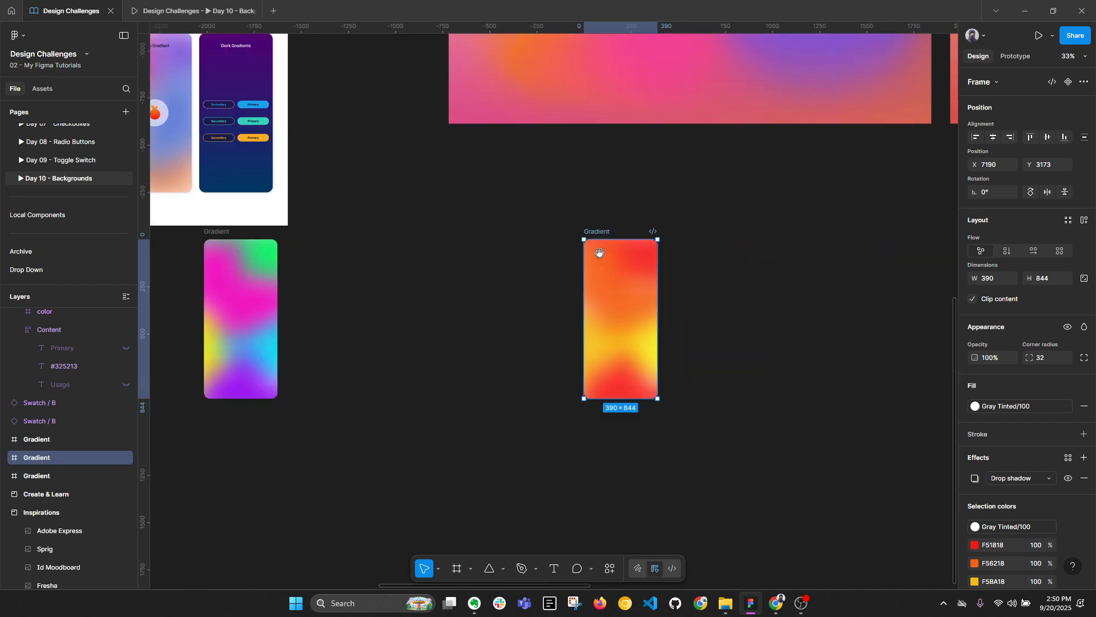
Group the five blurred vectors inside the orange-red Gradient frame and name the group BG.
{"action": "left_click", "coordinate": [643, 284]}
{"action": "scroll", "coordinate": [644, 282], "scroll_direction": "up", "scroll_amount": 3}
{"action": "key", "text": "ctrl+a"}
{"action": "scroll", "coordinate": [665, 350], "scroll_direction": "down", "scroll_amount": 5}
{"action": "scroll", "coordinate": [660, 347], "scroll_direction": "up", "scroll_amount": 3}
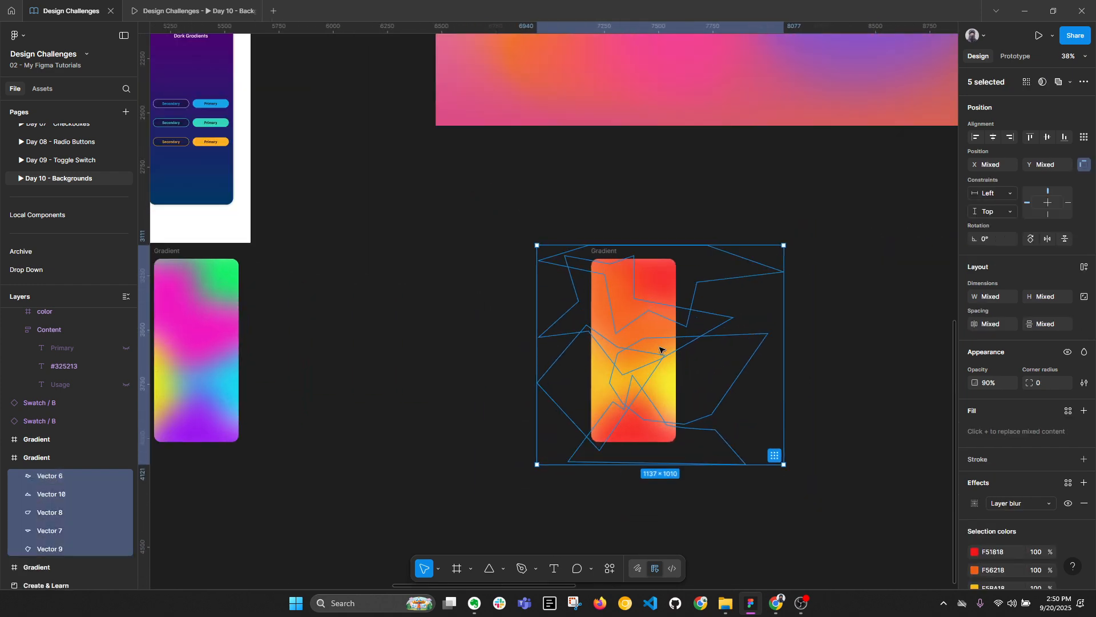
{"action": "key", "text": "ctrl+g"}
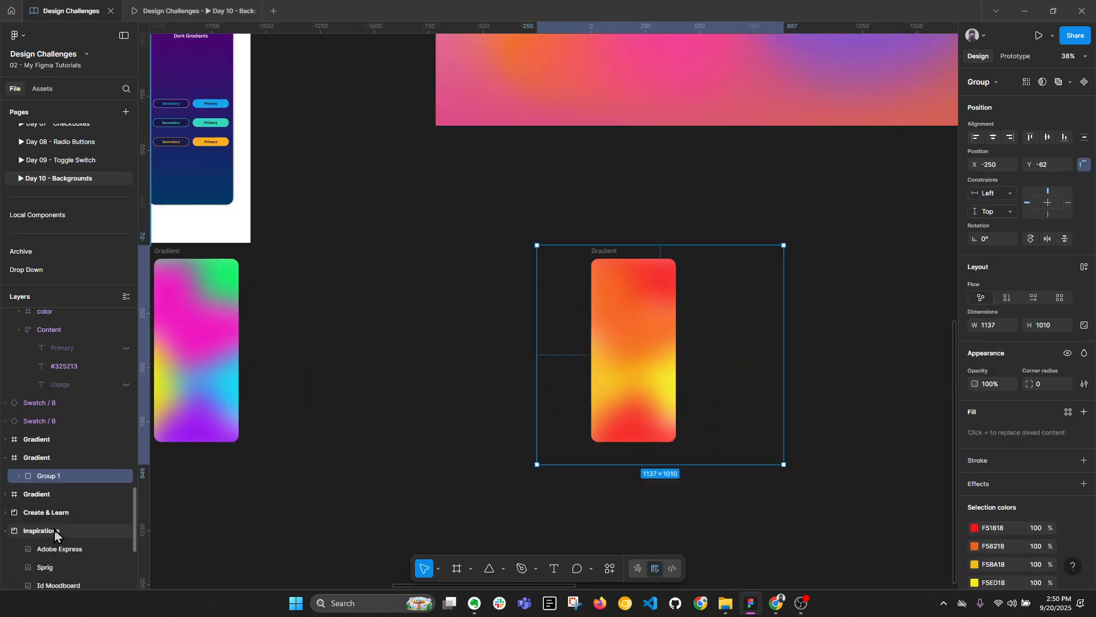
{"action": "double_click", "coordinate": [75, 471]}
{"action": "type", "text": "BG"}
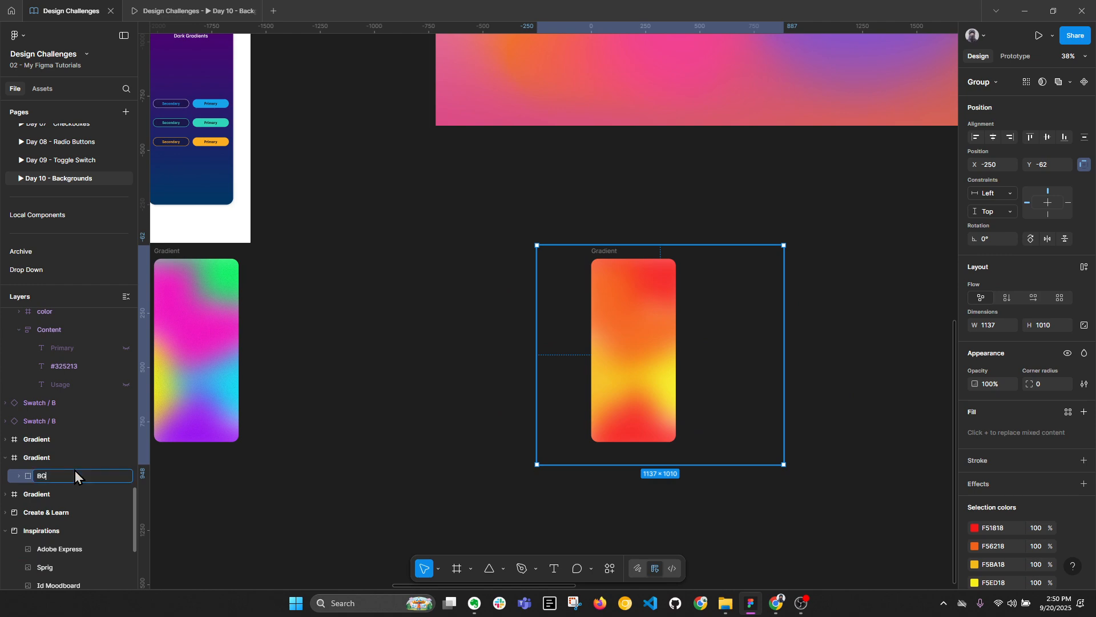
Apply the name BG to the group of blurred vectors.
{"action": "key", "text": "Return"}
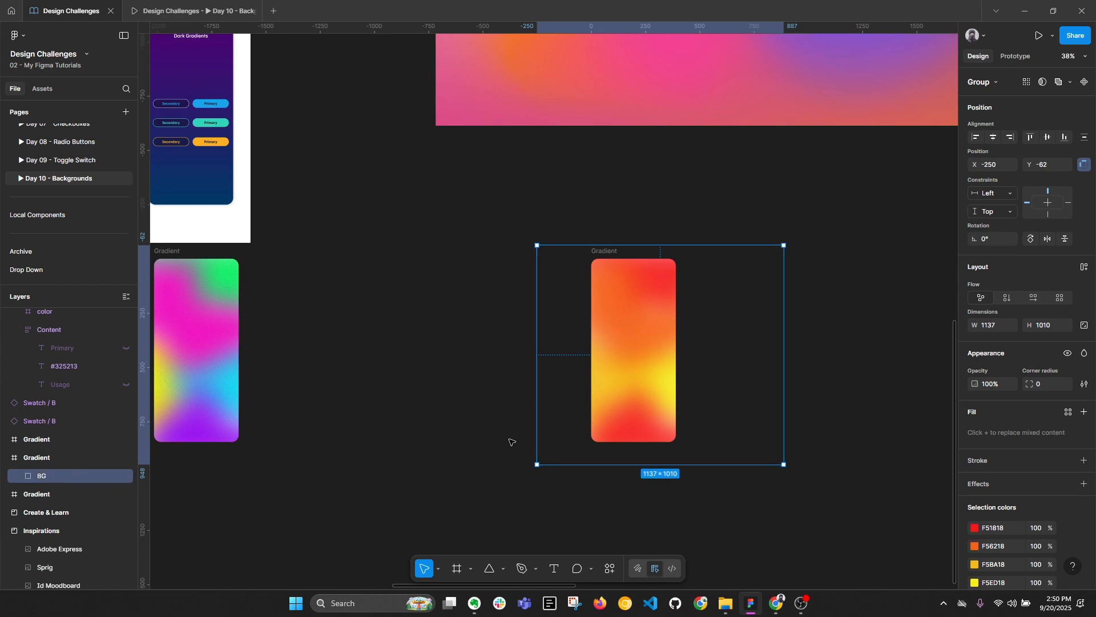
Try to centre the BG group horizontally and vertically within the orange-red Gradient frame.
{"action": "left_click", "coordinate": [993, 137]}
{"action": "left_click", "coordinate": [1049, 138]}
{"action": "key", "text": "ctrl+z"}
{"action": "key", "text": "ctrl+z"}
Copy the fruit Logo from a finished mesh gradient screen into the centre of the orange-red Gradient frame.
{"action": "left_click", "coordinate": [854, 302]}
{"action": "scroll", "coordinate": [855, 304], "scroll_direction": "down", "scroll_amount": 3}
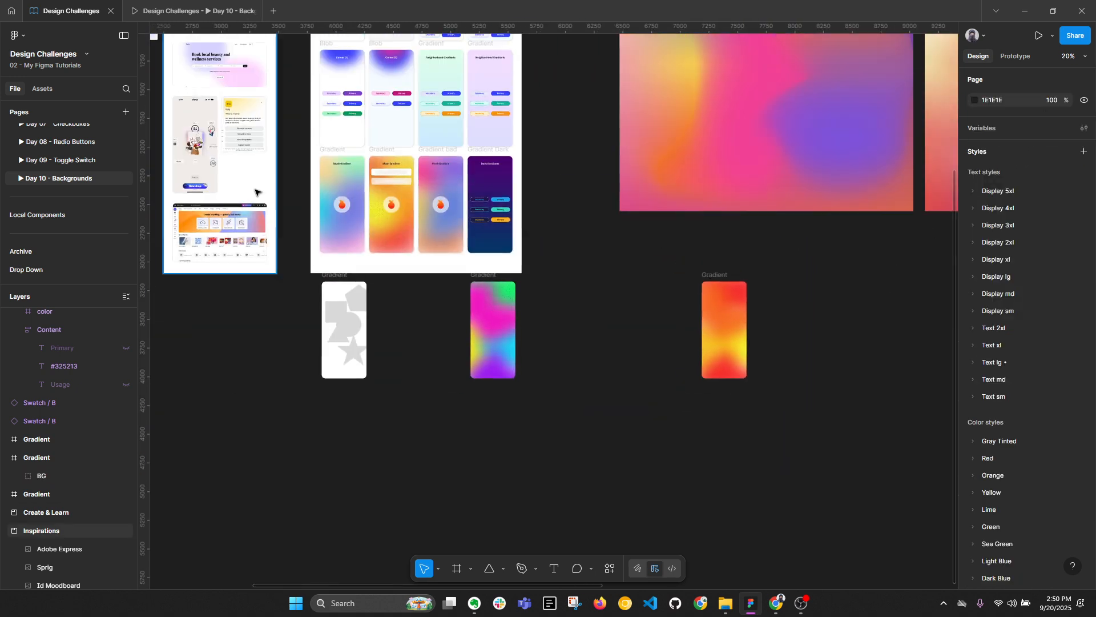
{"action": "left_click", "coordinate": [345, 208]}
{"action": "scroll", "coordinate": [703, 291], "scroll_direction": "up", "scroll_amount": 3}
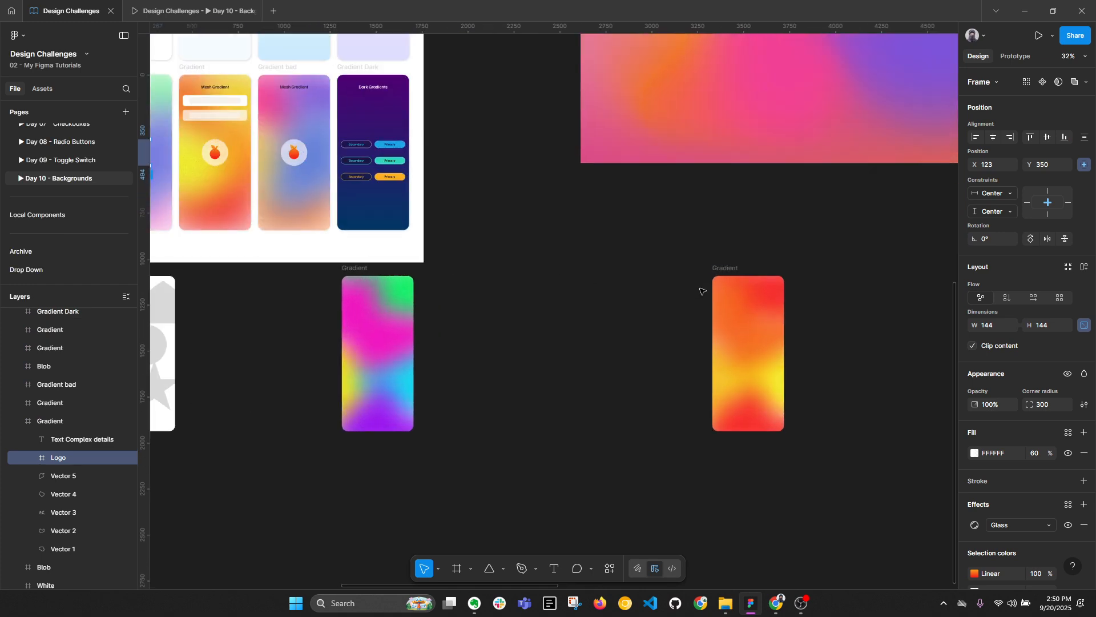
{"action": "left_click", "coordinate": [731, 266]}
{"action": "key", "text": "ctrl+v"}
{"action": "scroll", "coordinate": [828, 357], "scroll_direction": "up", "scroll_amount": 3}
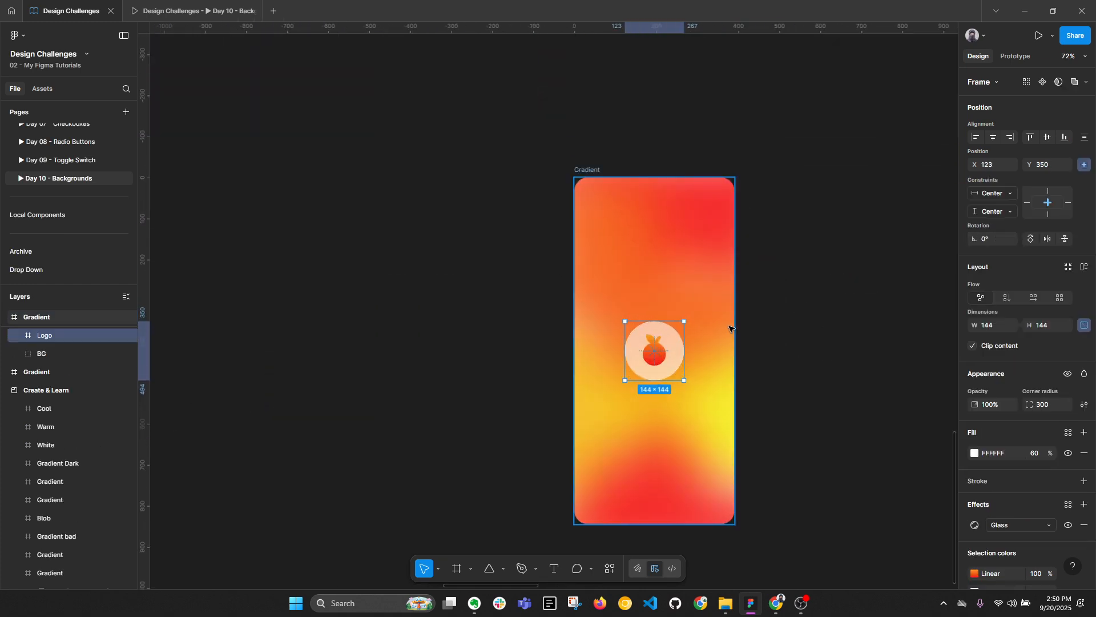
Rename the orange-red Gradient frame to 01.
{"action": "left_click", "coordinate": [588, 170]}
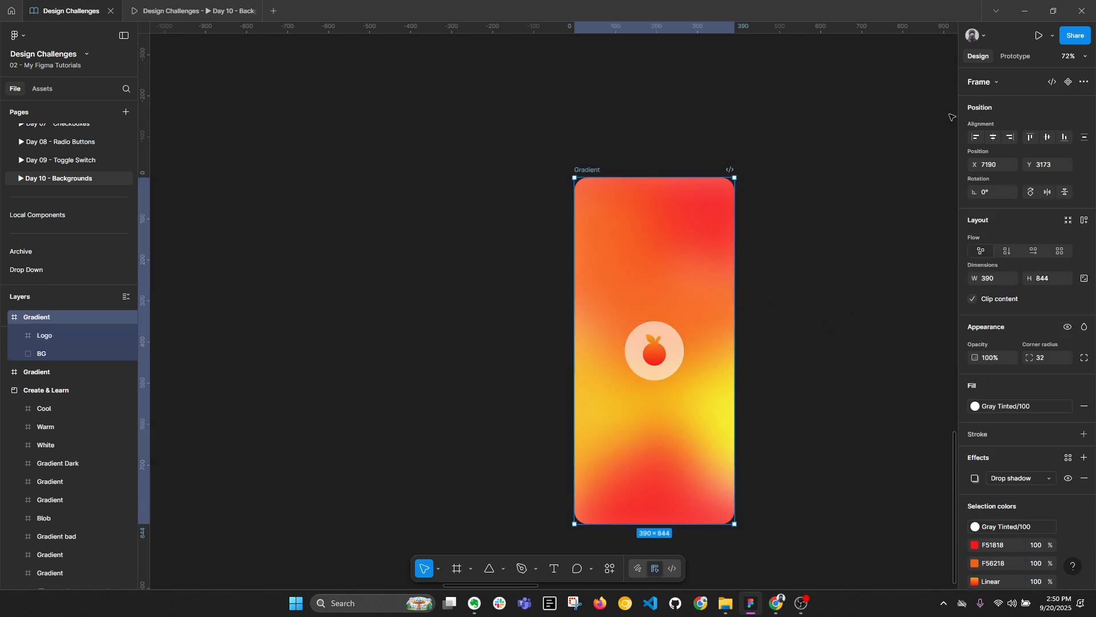
{"action": "left_click", "coordinate": [1016, 56]}
{"action": "left_click", "coordinate": [1085, 80]}
{"action": "left_click", "coordinate": [978, 55]}
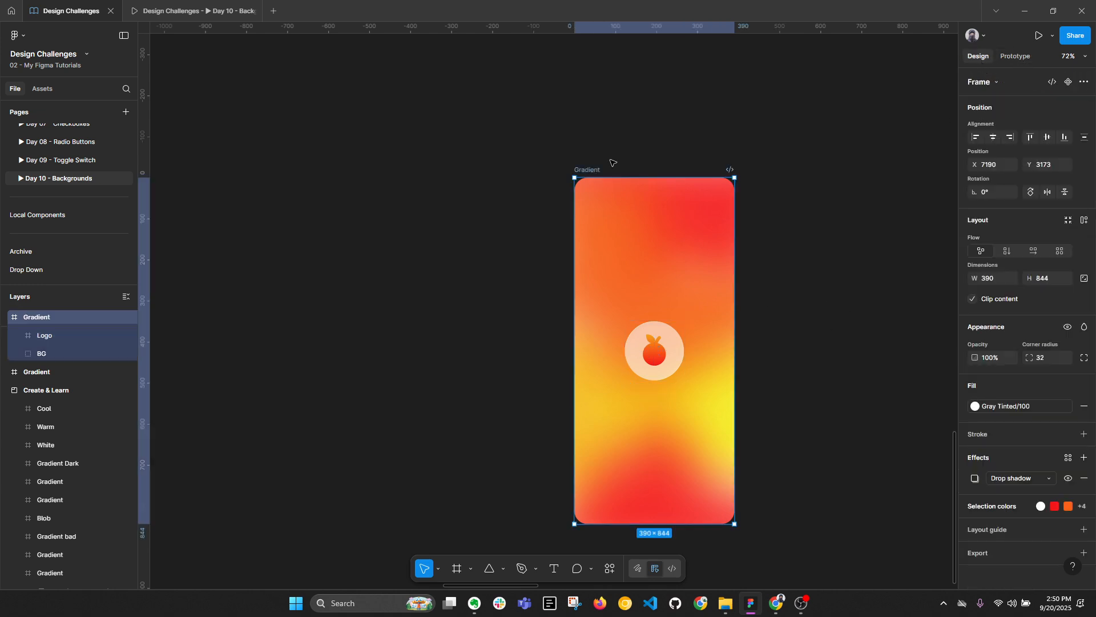
{"action": "double_click", "coordinate": [587, 170]}
{"action": "type", "text": "01"}
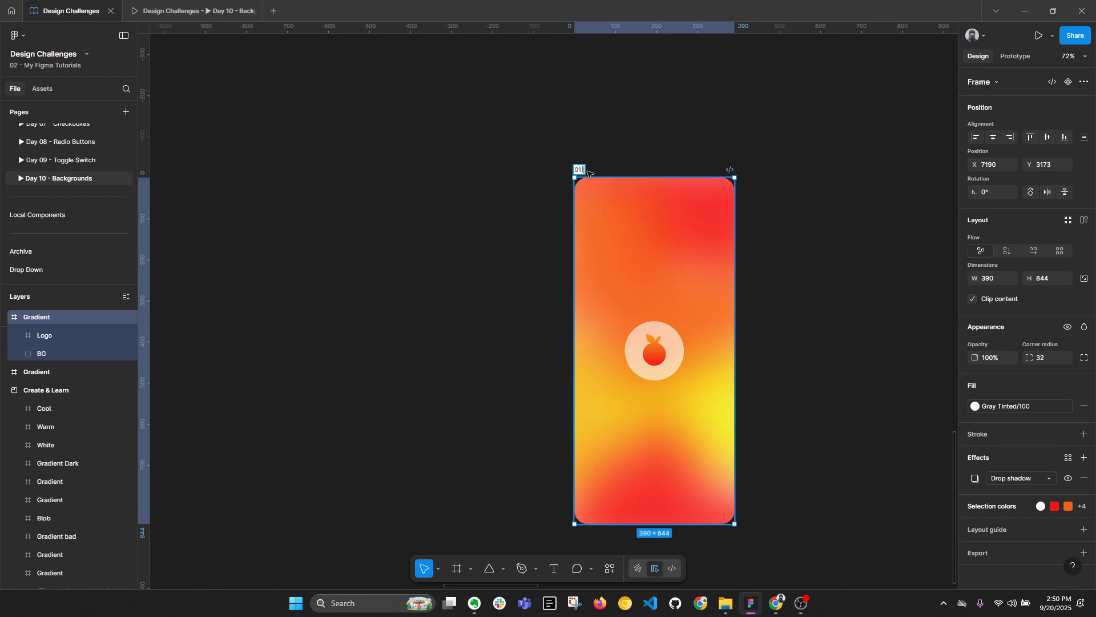
{"action": "key", "text": "Return"}
Duplicate frame 01, name the copy 02 and place it beside the original at X 7683, Y 3173.
{"action": "key", "text": "ctrl+d"}
{"action": "scroll", "coordinate": [695, 201], "scroll_direction": "down", "scroll_amount": 1}
{"action": "left_click_drag", "start_coordinate": [764, 156], "coordinate": [615, 156]}
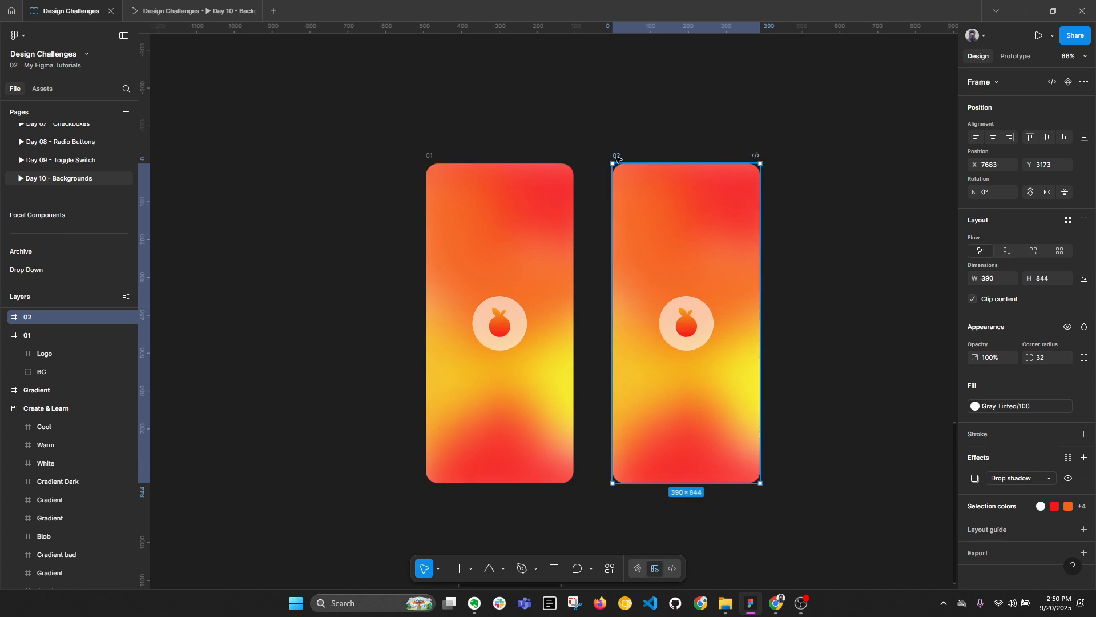
Rotate the BG group inside frame 02 to about -56.6°.
{"action": "left_click", "coordinate": [687, 203], "text": "ctrl"}
{"action": "left_click", "coordinate": [806, 205]}
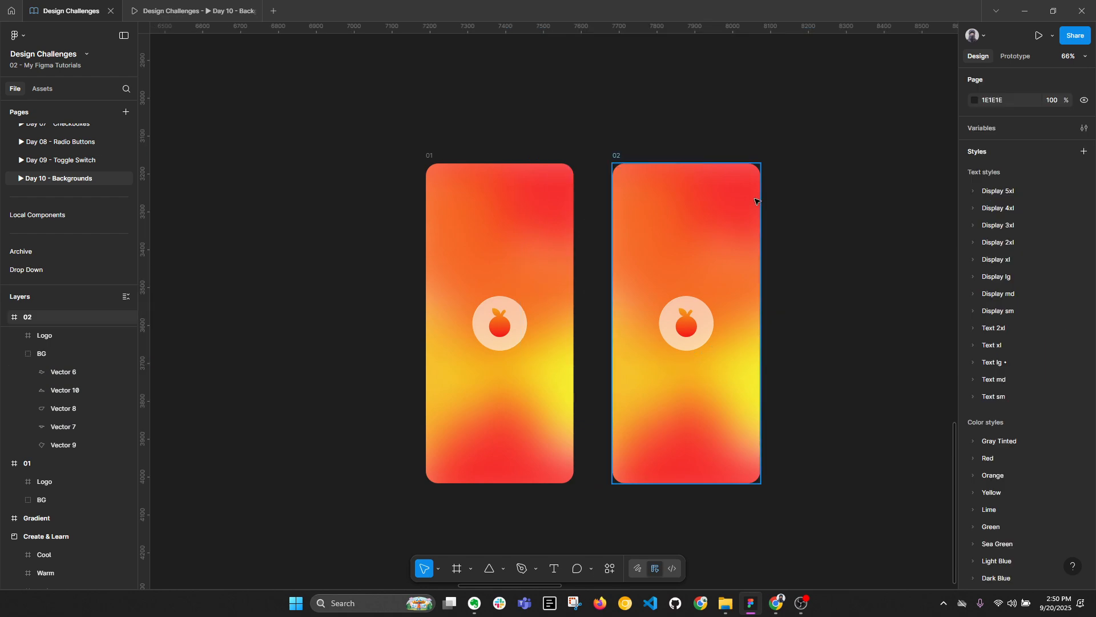
{"action": "left_click", "coordinate": [757, 200]}
{"action": "left_click", "coordinate": [74, 354]}
{"action": "scroll", "coordinate": [772, 169], "scroll_direction": "down", "scroll_amount": 3}
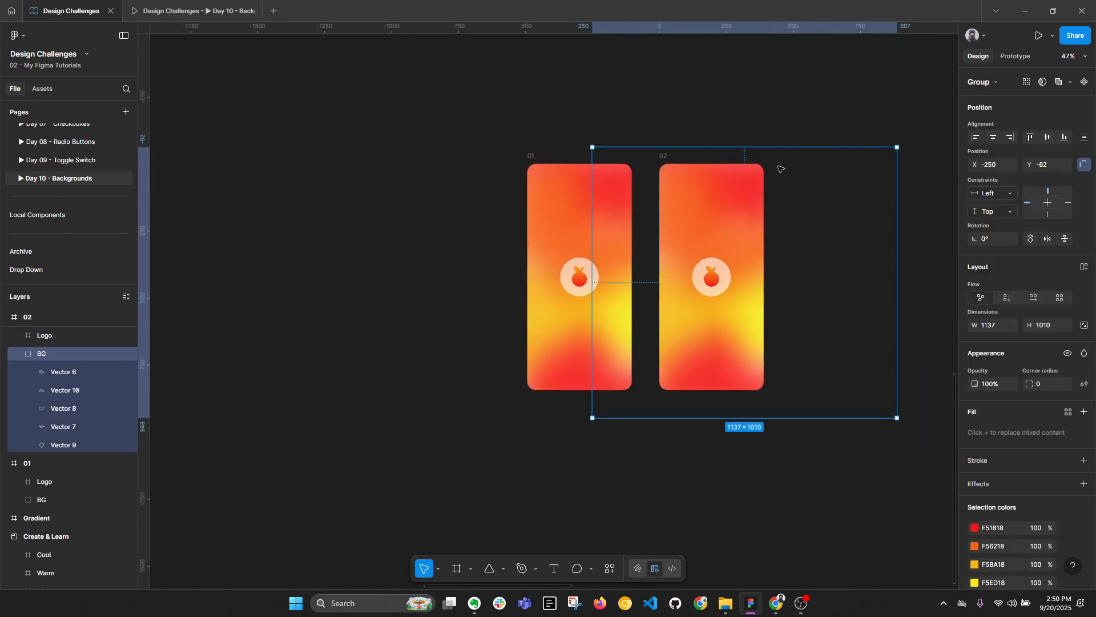
{"action": "left_click_drag", "start_coordinate": [901, 140], "coordinate": [951, 336]}
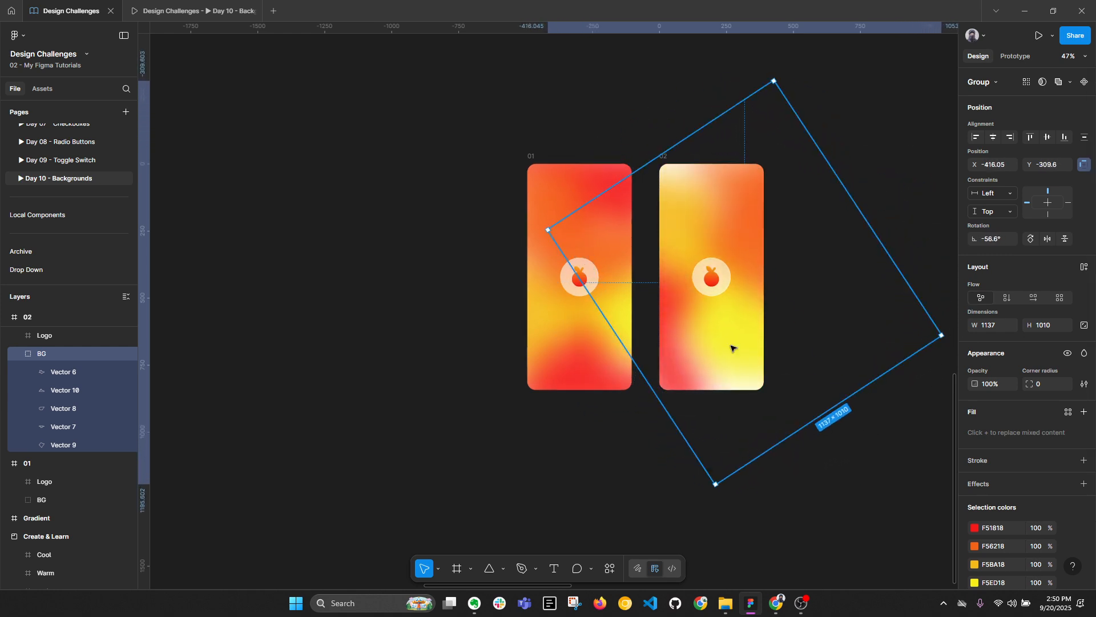
Open the red blurred vector in frame 02 for point editing.
{"action": "double_click", "coordinate": [690, 372]}
{"action": "double_click", "coordinate": [699, 378]}
Try to nudge the red vector's two lower points sideways to cover the pale corner of frame 02.
{"action": "left_click_drag", "start_coordinate": [668, 378], "coordinate": [759, 461]}
{"action": "key", "text": "shift+Right"}
{"action": "key", "text": "shift+Right"}
{"action": "key", "text": "shift+Right"}
{"action": "key", "text": "shift+Right"}
{"action": "key", "text": "shift+Right"}
{"action": "key", "text": "shift+Right"}
{"action": "key", "text": "shift+Right"}
{"action": "key", "text": "shift+Right"}
{"action": "key", "text": "shift+Right"}
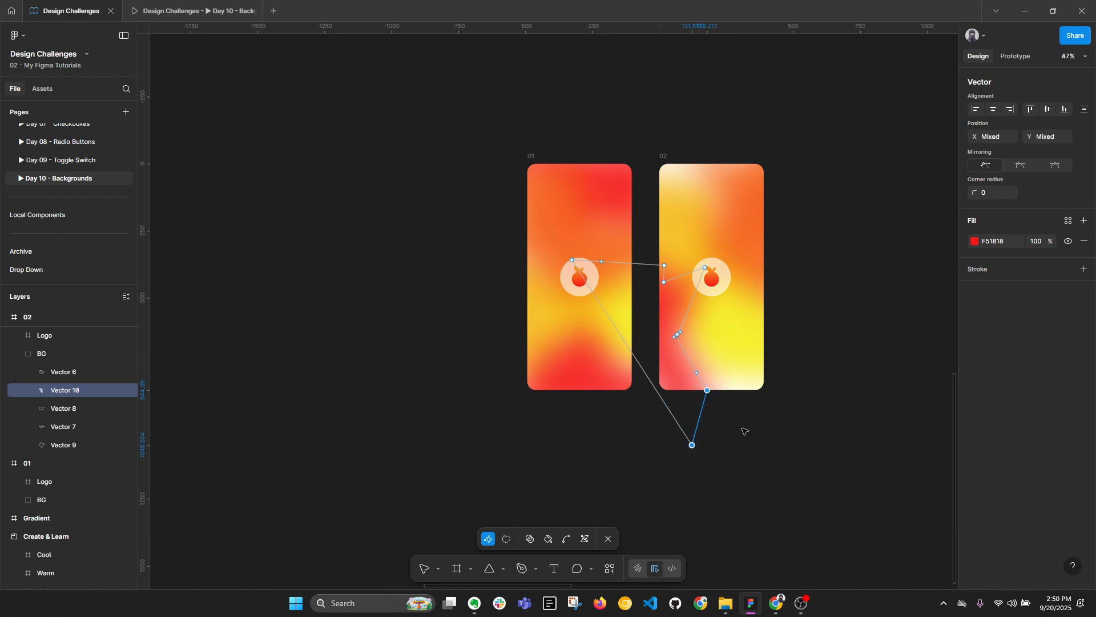
{"action": "key", "text": "ctrl+z"}
Stretch the red vector past frame 02's lower-right corner and move the yellow vector's lower point to about X 273, Y 927.
{"action": "left_click_drag", "start_coordinate": [688, 382], "coordinate": [776, 393]}
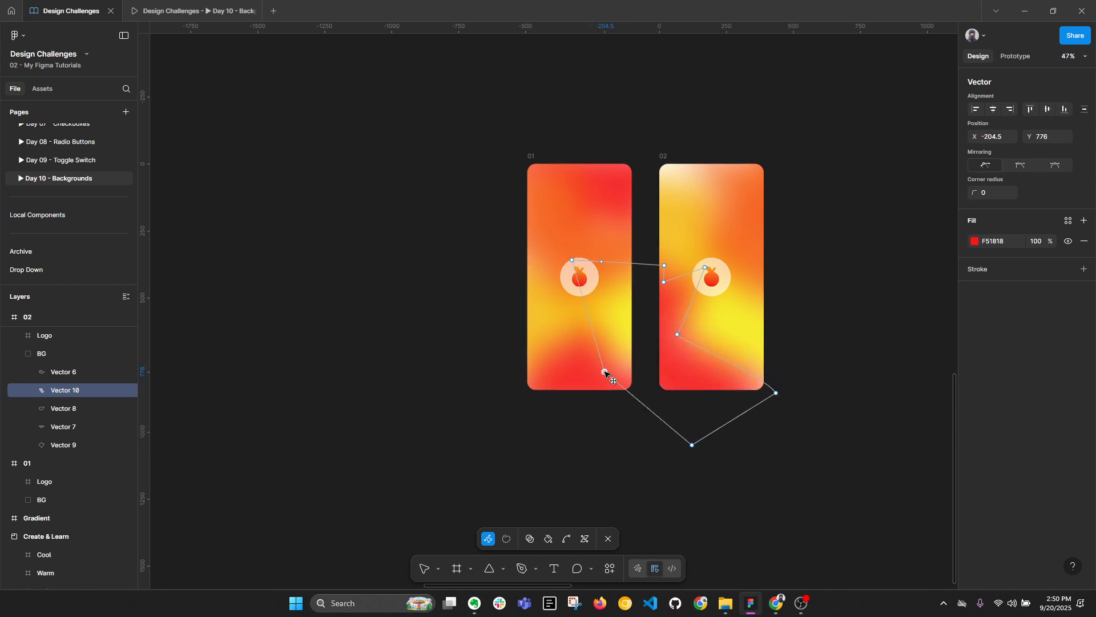
{"action": "scroll", "coordinate": [782, 348], "scroll_direction": "up", "scroll_amount": 3}
{"action": "left_click", "coordinate": [717, 325]}
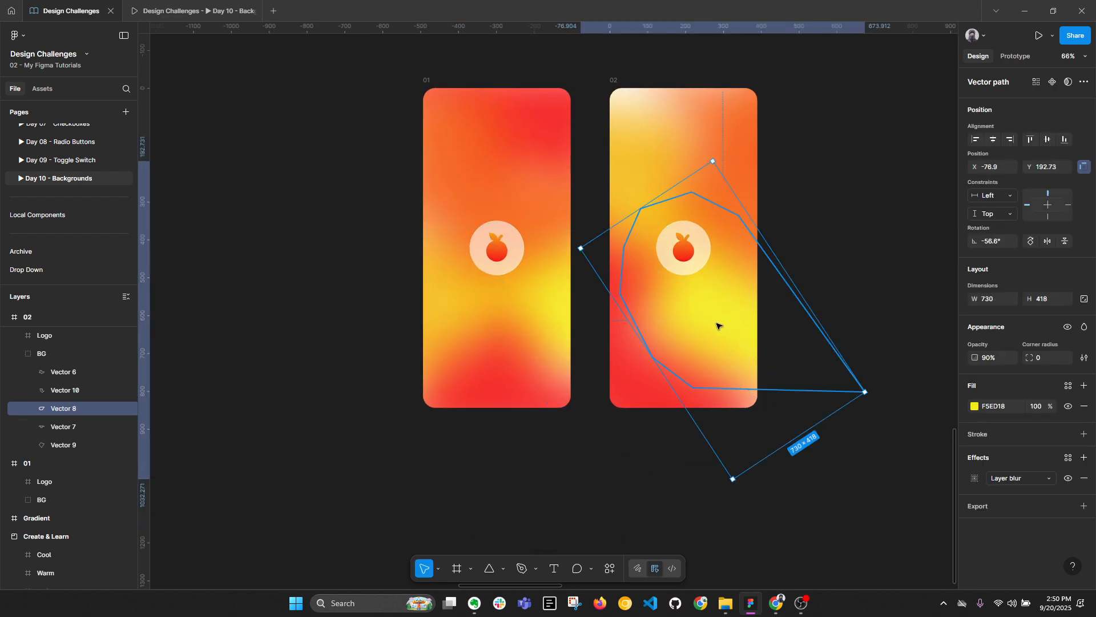
{"action": "double_click", "coordinate": [718, 325]}
{"action": "left_click_drag", "start_coordinate": [693, 388], "coordinate": [713, 439]}
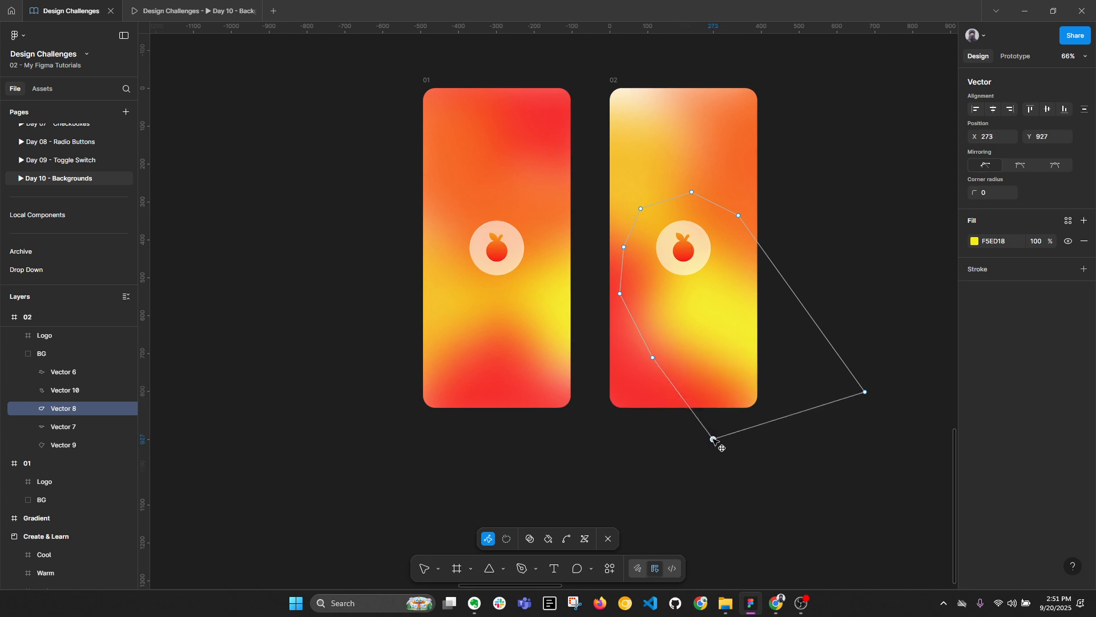
Move the amber vector's upper points above frame 02, to about X -107, Y -92 and X 194.5, Y -69.5.
{"action": "double_click", "coordinate": [633, 173]}
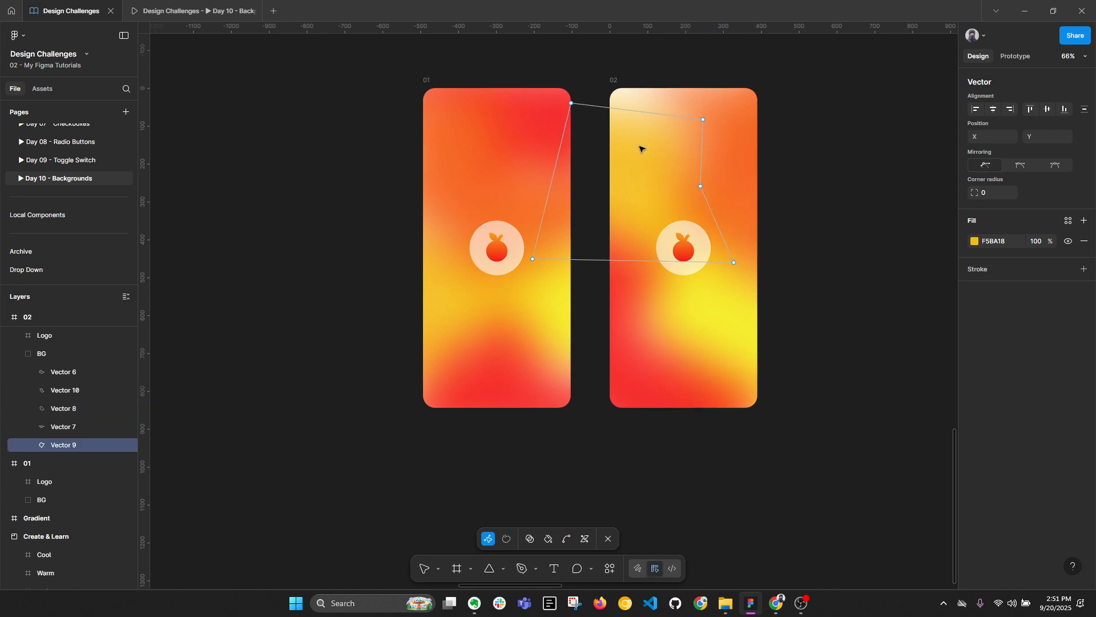
{"action": "left_click", "coordinate": [571, 103]}
{"action": "left_click_drag", "start_coordinate": [571, 104], "coordinate": [577, 60]}
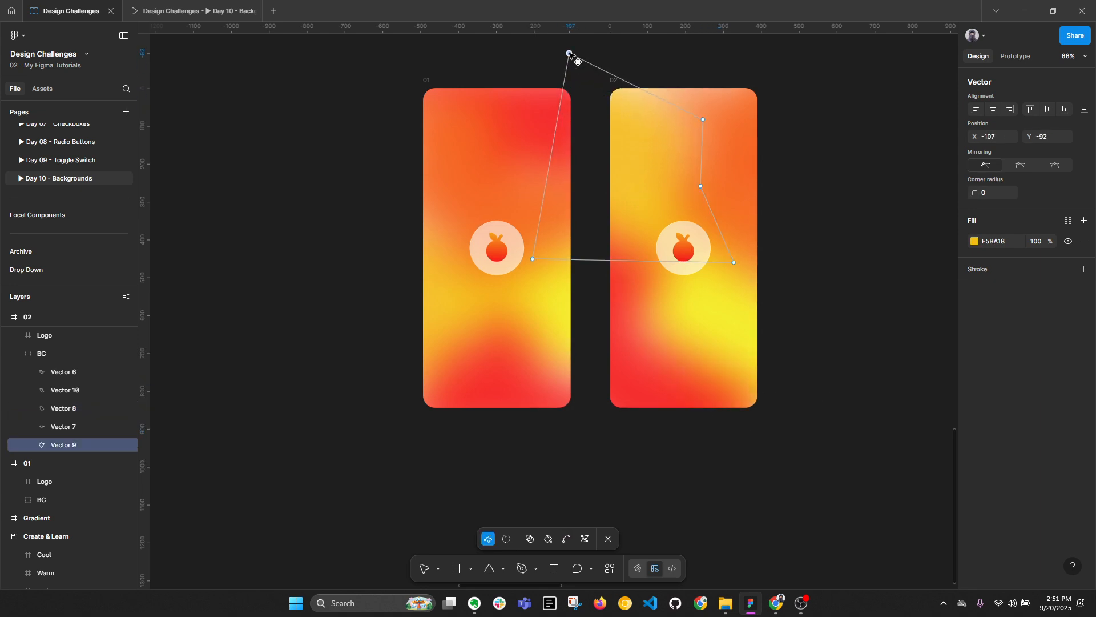
{"action": "left_click_drag", "start_coordinate": [706, 121], "coordinate": [685, 63]}
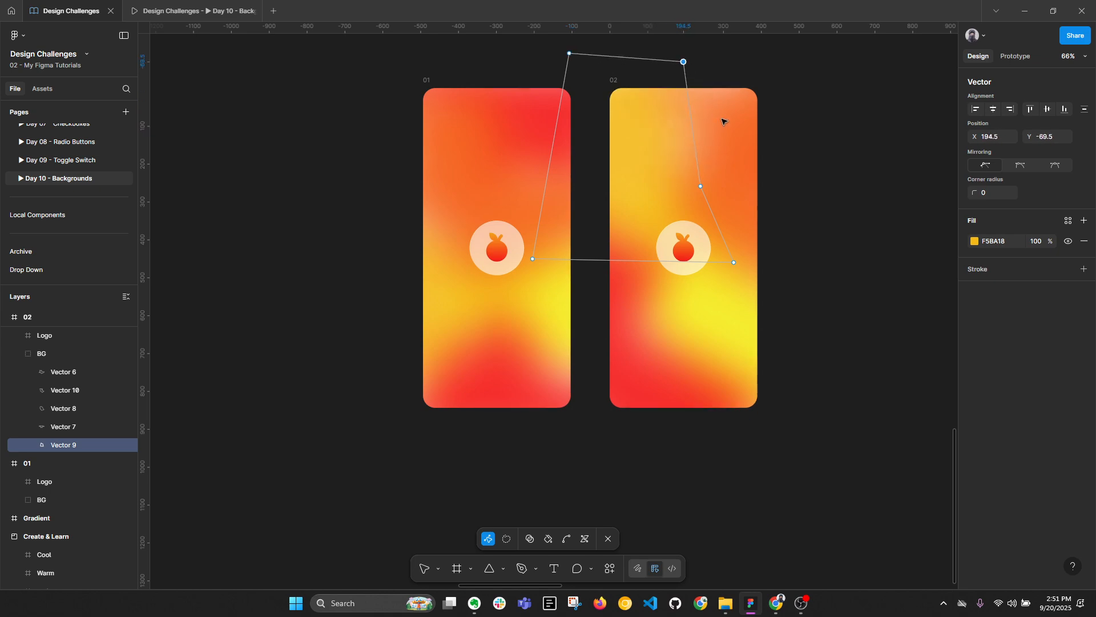
Reshape the orange vector in frame 02 by spreading its points outward to cover the pale upper area, including one at about X 316.5, Y -90.5.
{"action": "left_click", "coordinate": [744, 125]}
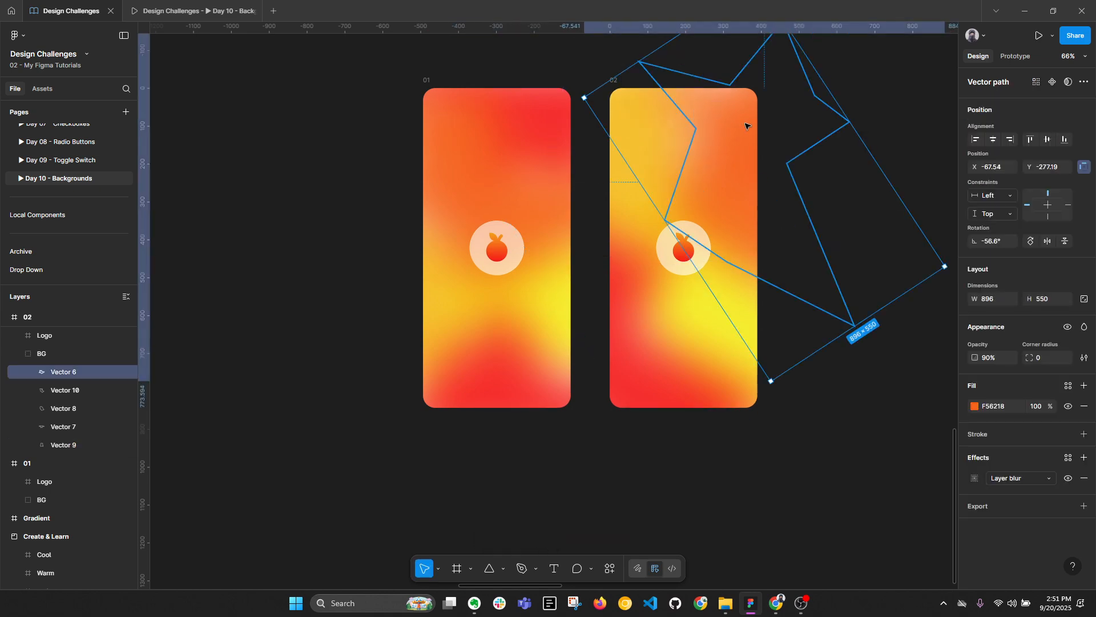
{"action": "double_click", "coordinate": [727, 190]}
{"action": "left_click_drag", "start_coordinate": [665, 221], "coordinate": [576, 242]}
{"action": "left_click_drag", "start_coordinate": [697, 126], "coordinate": [649, 118]}
{"action": "left_click_drag", "start_coordinate": [729, 86], "coordinate": [730, 54]}
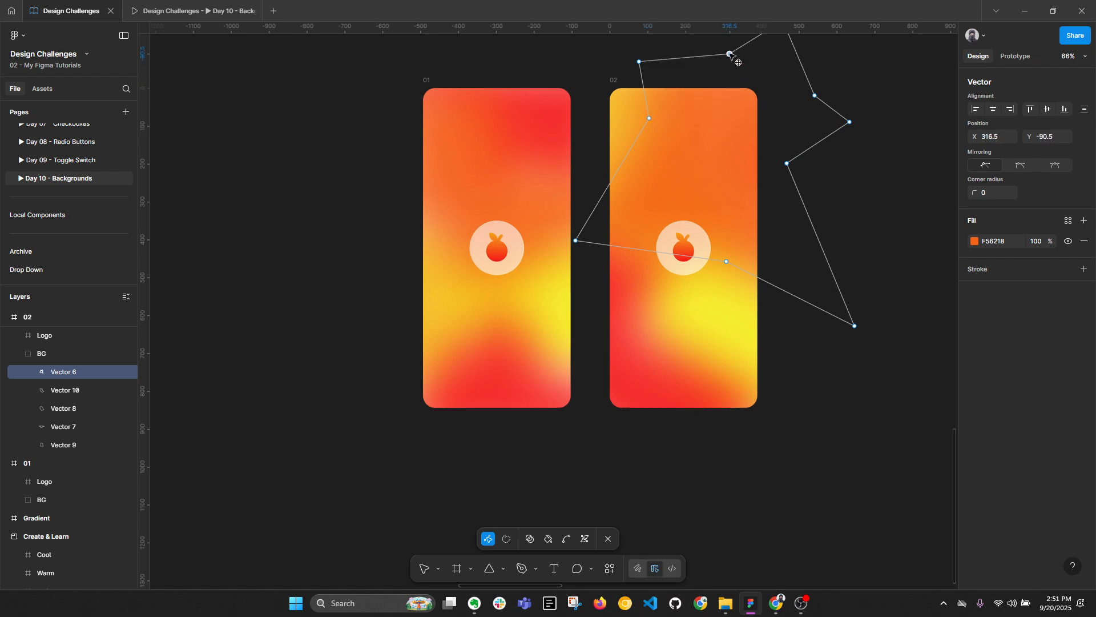
{"action": "left_click_drag", "start_coordinate": [725, 262], "coordinate": [742, 273]}
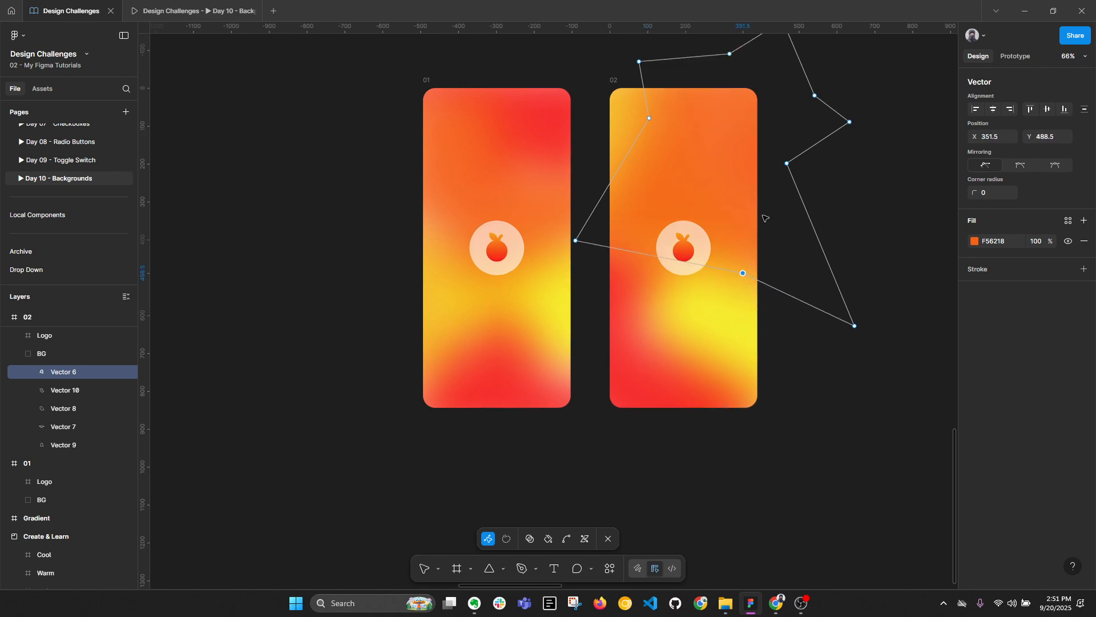
{"action": "key", "text": "Escape"}
Duplicate frame 02, name the copy 03 and place it beside frame 02 at X 8176, Y 3173.
{"action": "left_click", "coordinate": [624, 113]}
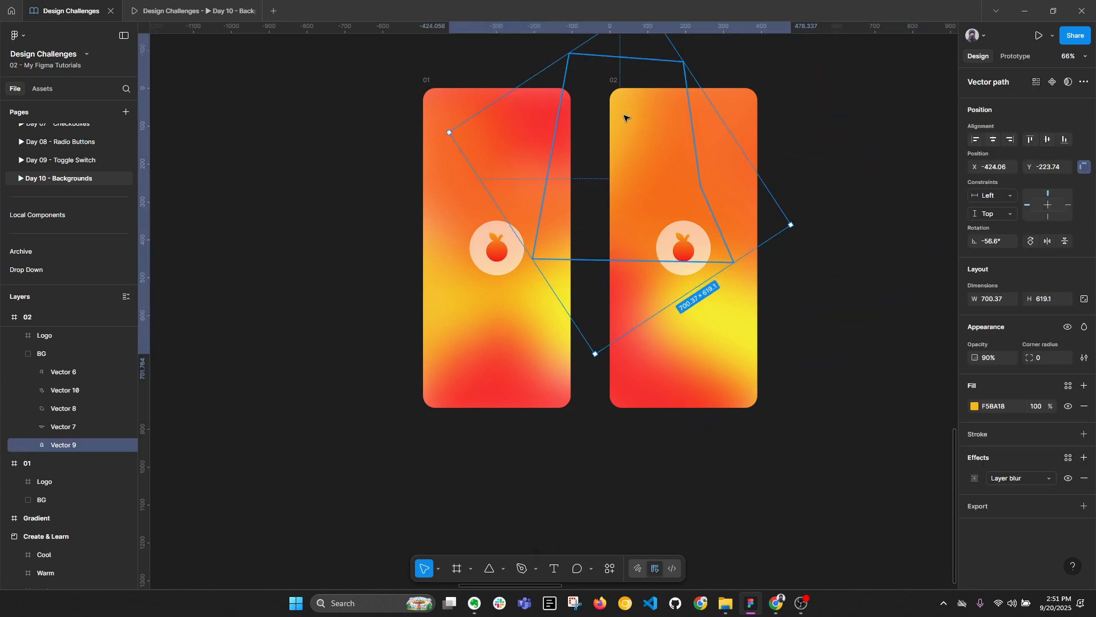
{"action": "scroll", "coordinate": [669, 239], "scroll_direction": "down", "scroll_amount": 2}
{"action": "left_click", "coordinate": [868, 347]}
{"action": "left_click_drag", "start_coordinate": [722, 203], "coordinate": [605, 225]}
{"action": "left_click", "coordinate": [508, 128]}
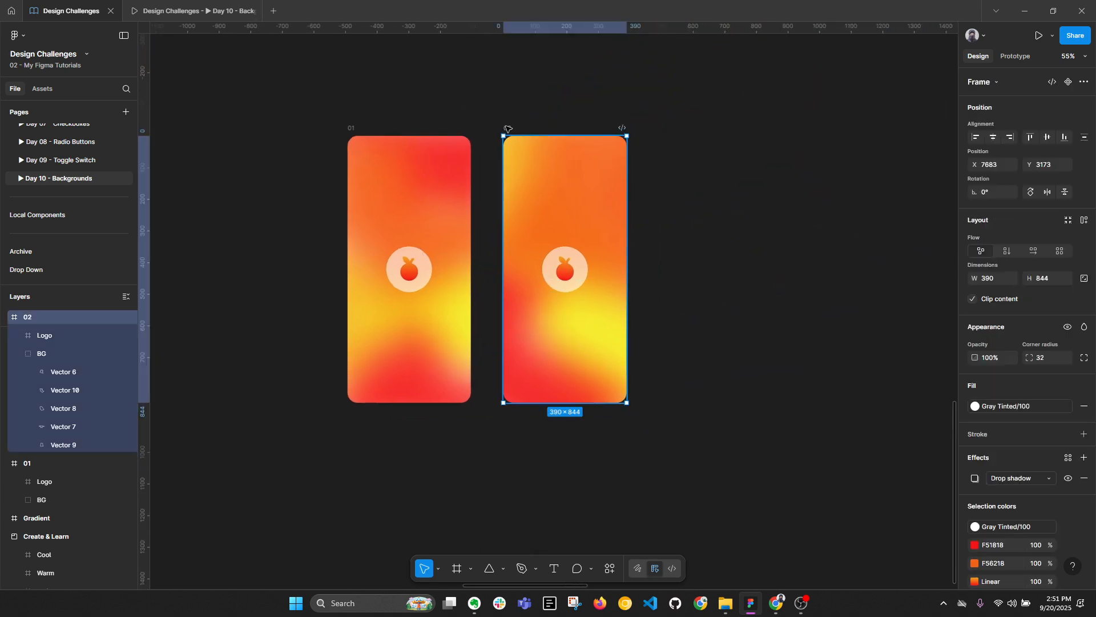
{"action": "key", "text": "ctrl+d"}
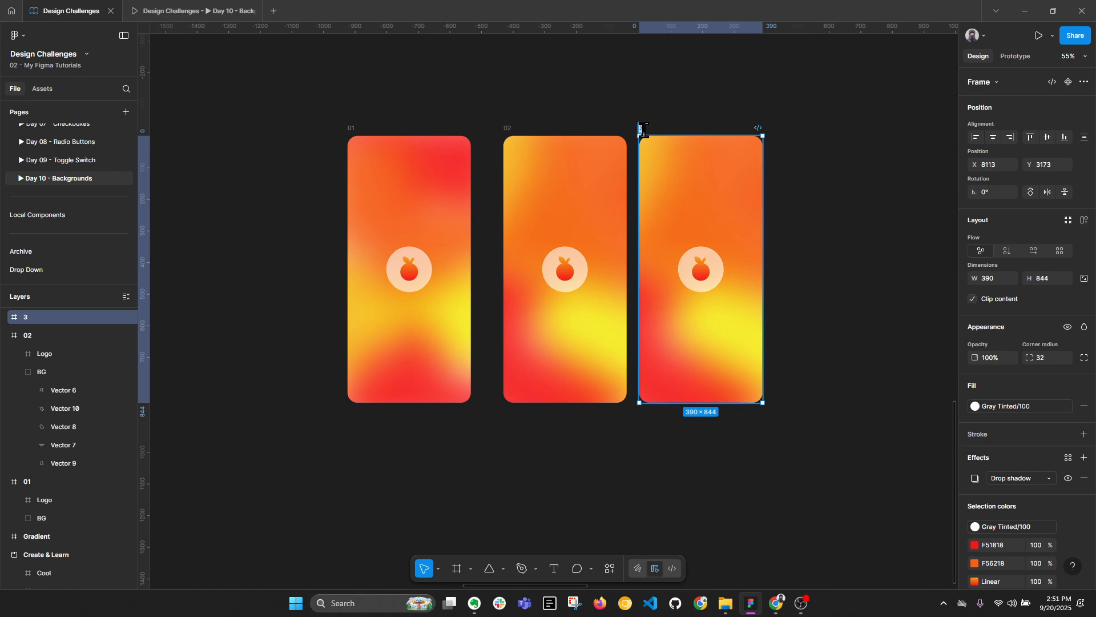
{"action": "type", "text": "03"}
{"action": "key", "text": "Return"}
{"action": "mouse_move", "coordinate": [645, 129]}
{"action": "left_mouse_down"}
{"action": "mouse_move", "coordinate": [676, 131]}
{"action": "mouse_move", "coordinate": [664, 131]}
{"action": "left_mouse_up"}
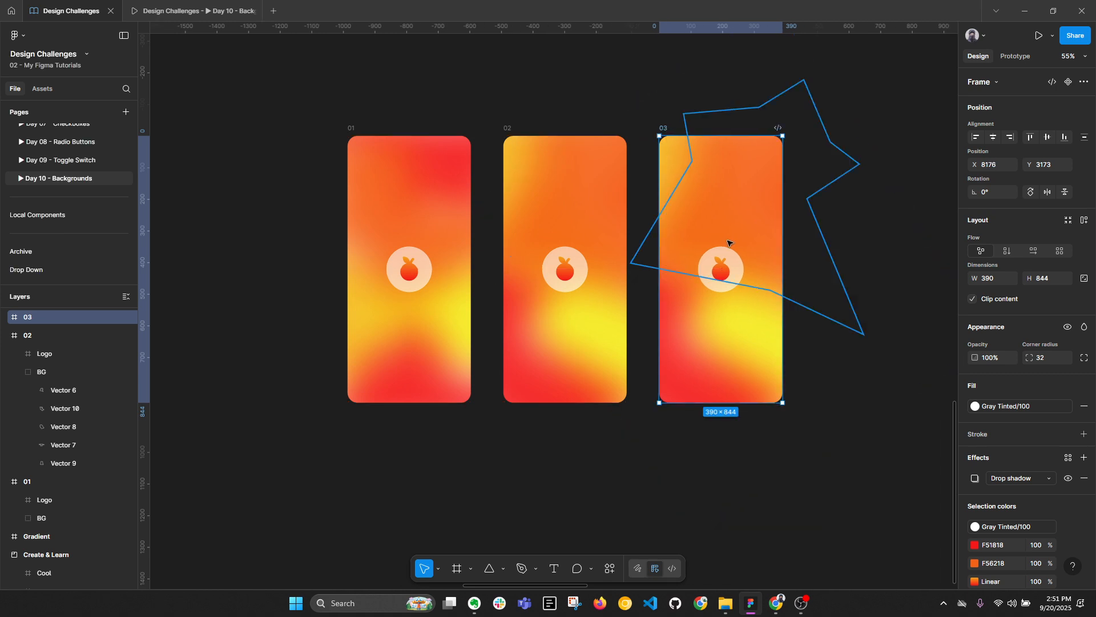
Rotate the BG group inside frame 03 to about -97.6°.
{"action": "left_click", "coordinate": [880, 208]}
{"action": "left_click", "coordinate": [779, 194]}
{"action": "left_click_drag", "start_coordinate": [792, 192], "coordinate": [747, 190]}
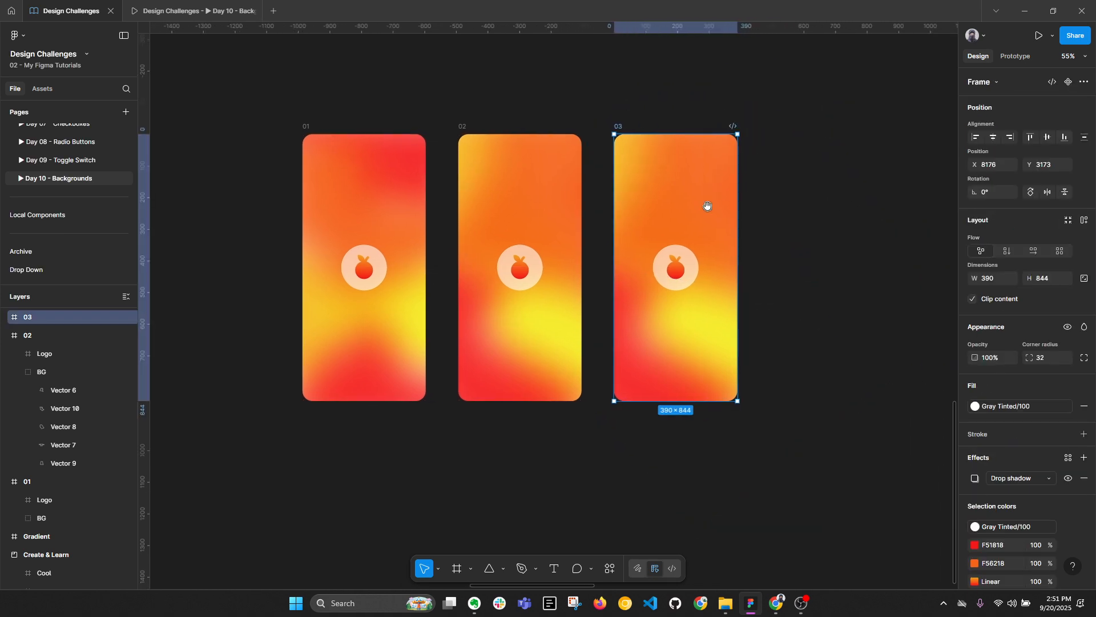
{"action": "left_click", "coordinate": [6, 317]}
{"action": "left_click", "coordinate": [41, 353]}
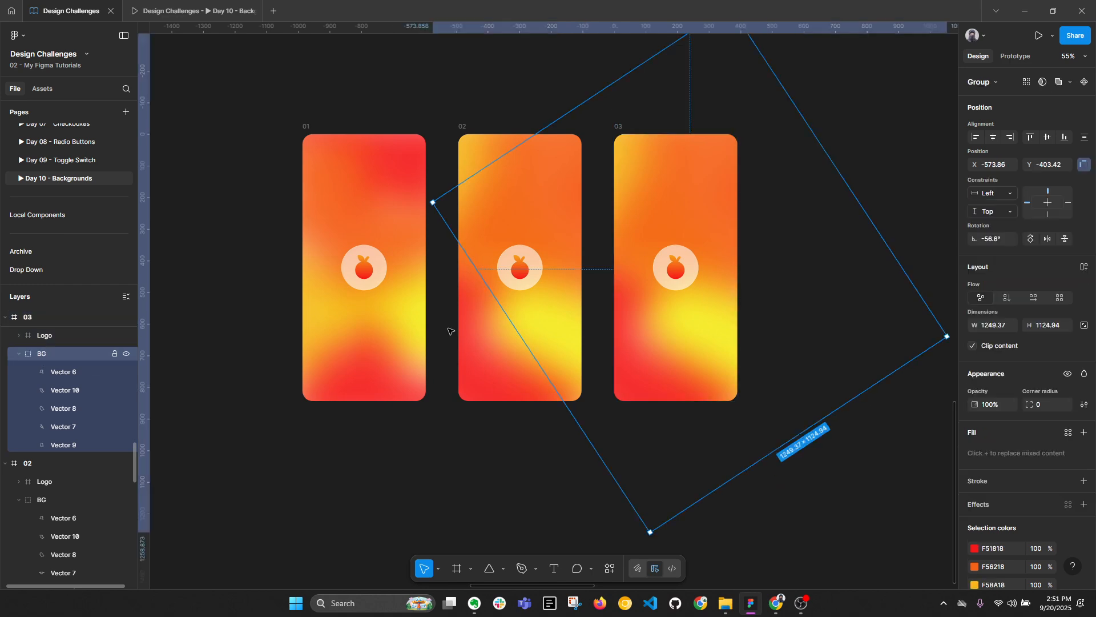
{"action": "scroll", "coordinate": [839, 202], "scroll_direction": "down", "scroll_amount": 2}
{"action": "left_click_drag", "start_coordinate": [702, 68], "coordinate": [811, 151]}
Reshape the yellow vector in frame 03 by moving its lower point to about X 595.5, Y 1071.5.
{"action": "left_click", "coordinate": [664, 339]}
{"action": "double_click", "coordinate": [671, 340]}
{"action": "scroll", "coordinate": [686, 366], "scroll_direction": "up", "scroll_amount": 1}
{"action": "left_click_drag", "start_coordinate": [696, 409], "coordinate": [763, 429]}
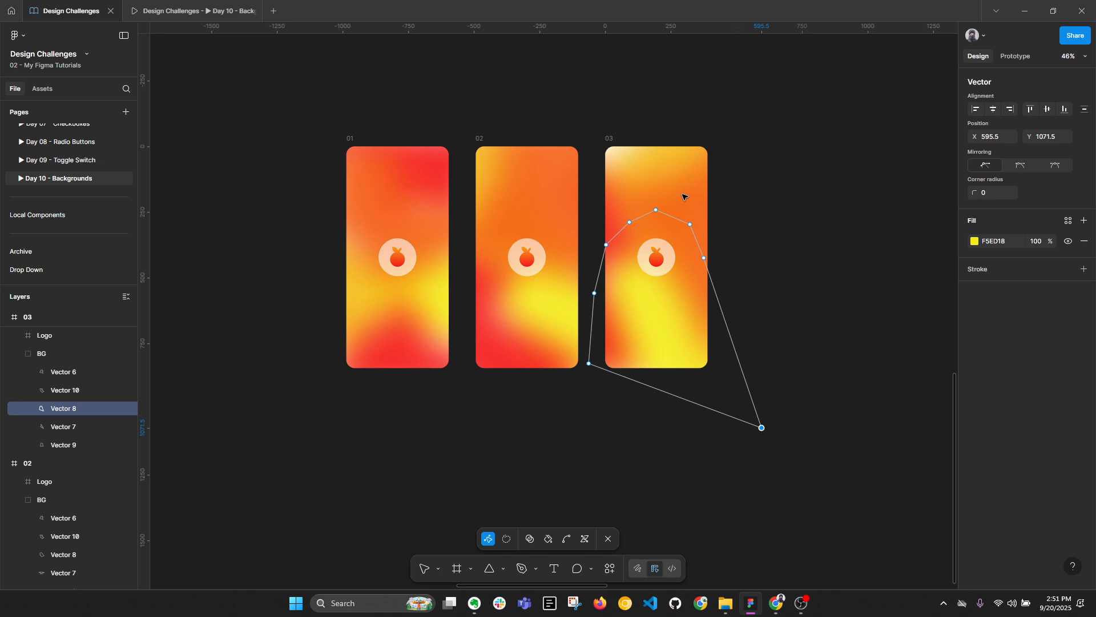
{"action": "key", "text": "Escape"}
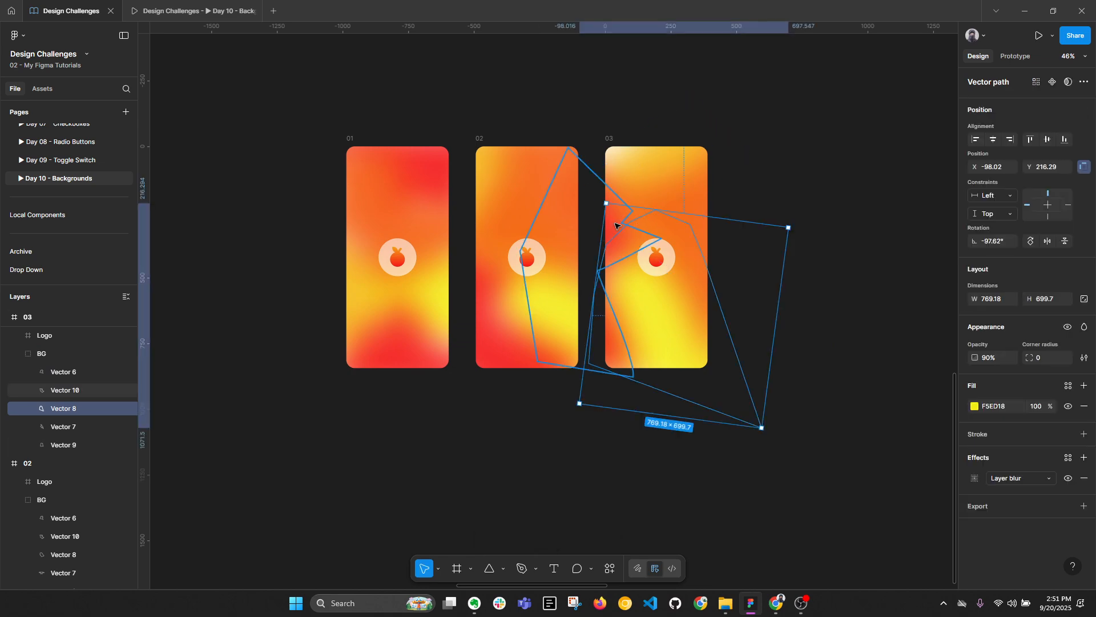
Reshape the red vector in frame 03, moving its top point to about X 43.5, Y -239.5 and its outer side point inward.
{"action": "double_click", "coordinate": [616, 226]}
{"action": "left_click", "coordinate": [568, 147]}
{"action": "left_click_drag", "start_coordinate": [569, 150], "coordinate": [618, 86]}
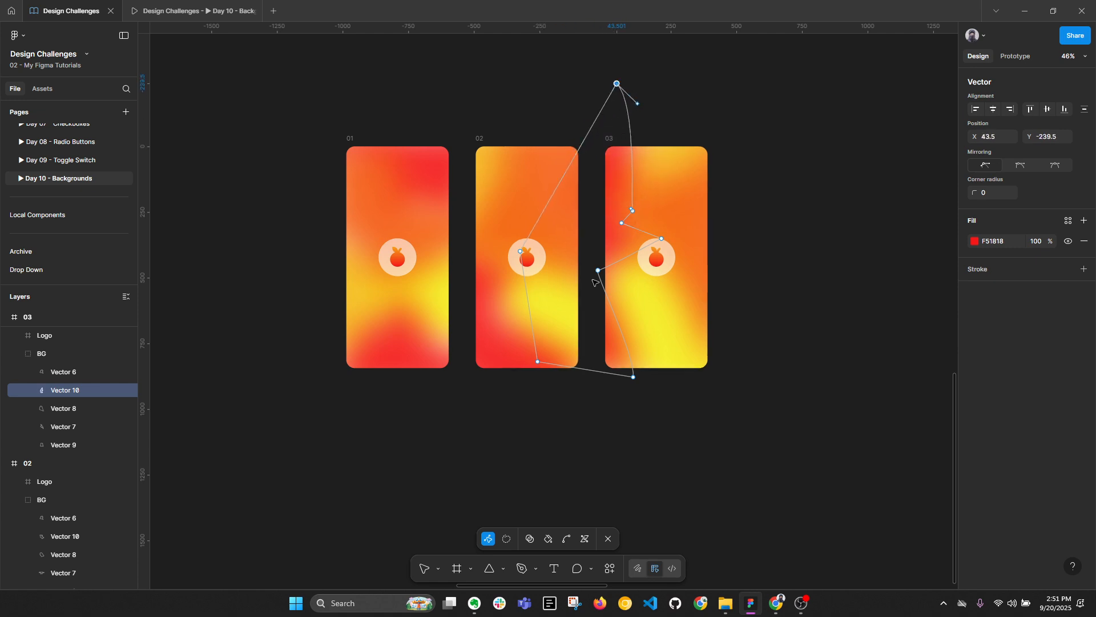
{"action": "left_click_drag", "start_coordinate": [520, 253], "coordinate": [617, 280]}
{"action": "left_click", "coordinate": [722, 182]}
{"action": "left_click", "coordinate": [721, 182]}
Reshape the amber vector in frame 03, moving its top point to about X 204.5, Y -150.5, its lower tip downward and a side point inward.
{"action": "left_click", "coordinate": [685, 155]}
{"action": "double_click", "coordinate": [685, 160]}
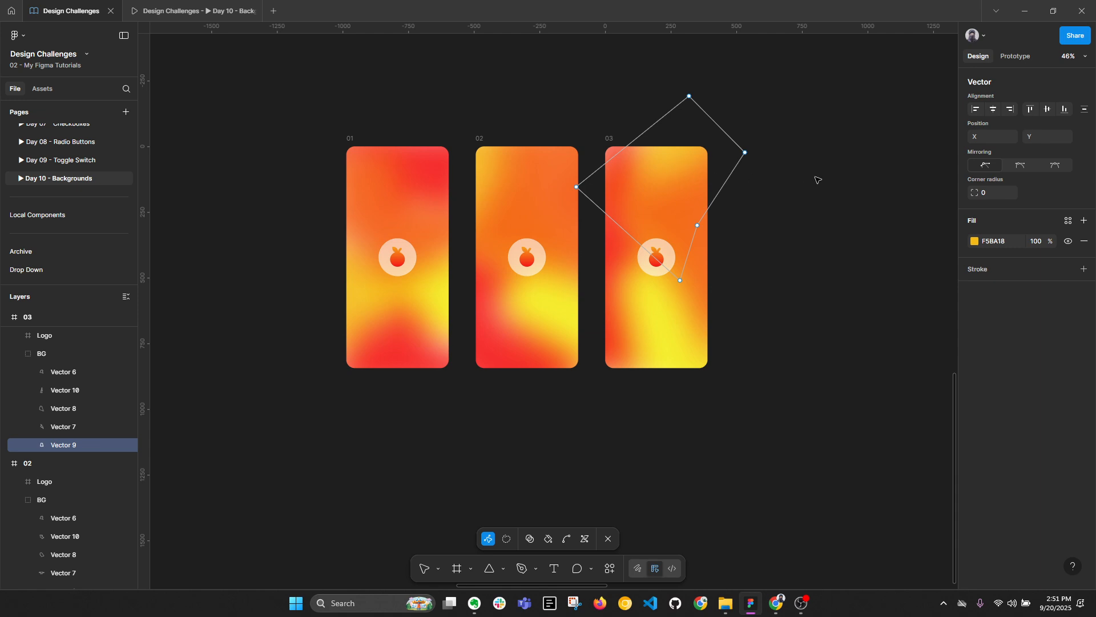
{"action": "key", "text": "Escape"}
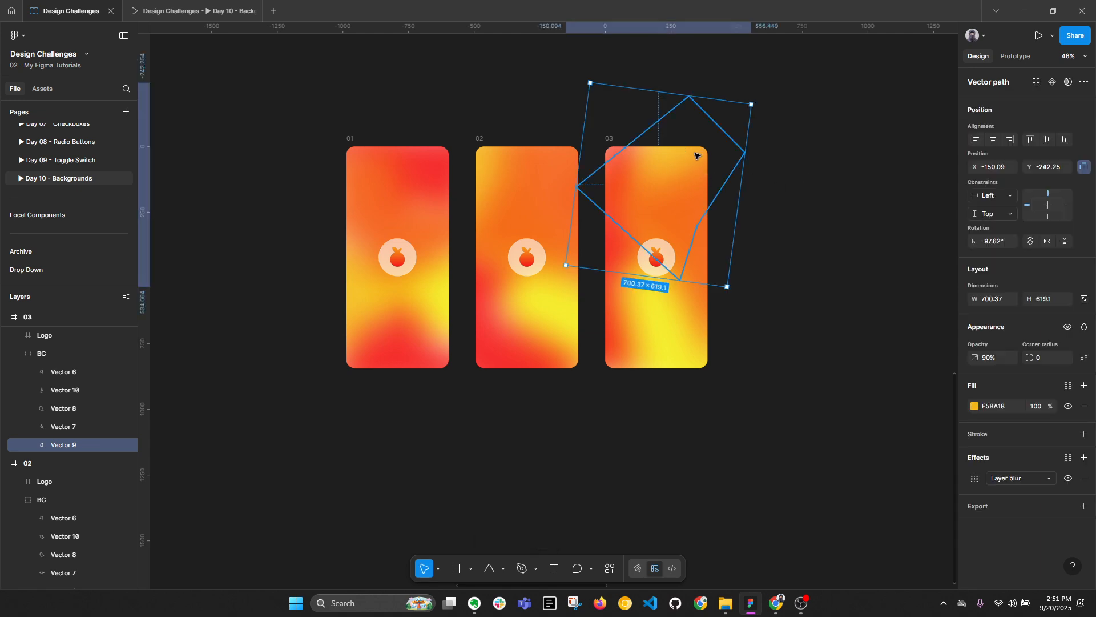
{"action": "key", "text": "Return"}
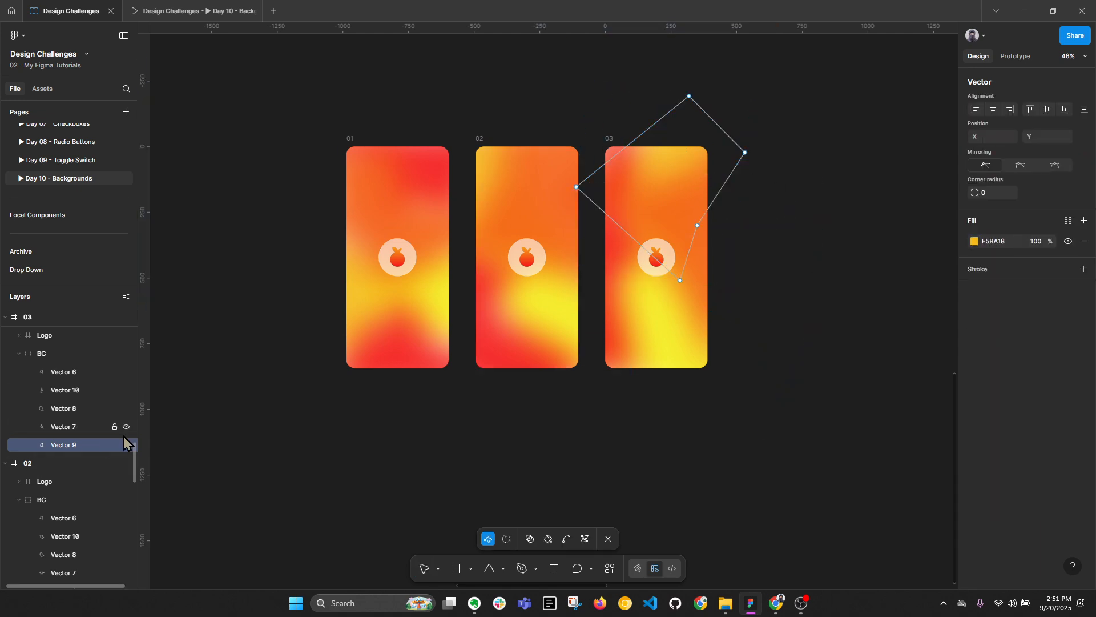
{"action": "left_click_drag", "start_coordinate": [680, 282], "coordinate": [647, 295]}
{"action": "left_click_drag", "start_coordinate": [689, 97], "coordinate": [660, 107]}
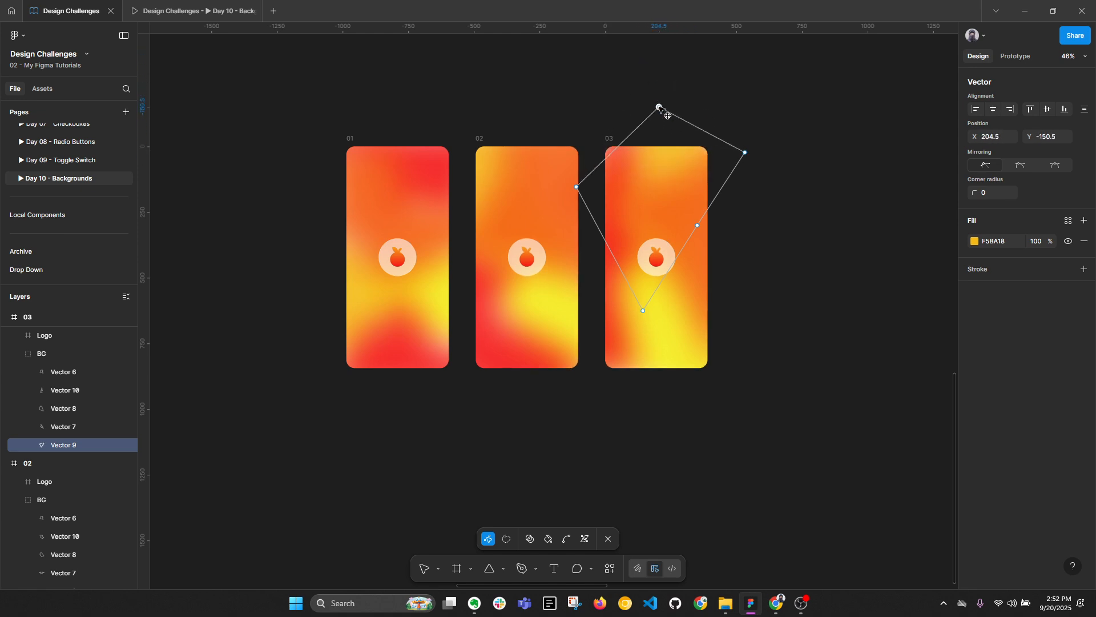
{"action": "left_click_drag", "start_coordinate": [696, 224], "coordinate": [666, 208]}
{"action": "left_click", "coordinate": [791, 220]}
{"action": "scroll", "coordinate": [580, 197], "scroll_direction": "down", "scroll_amount": 3}
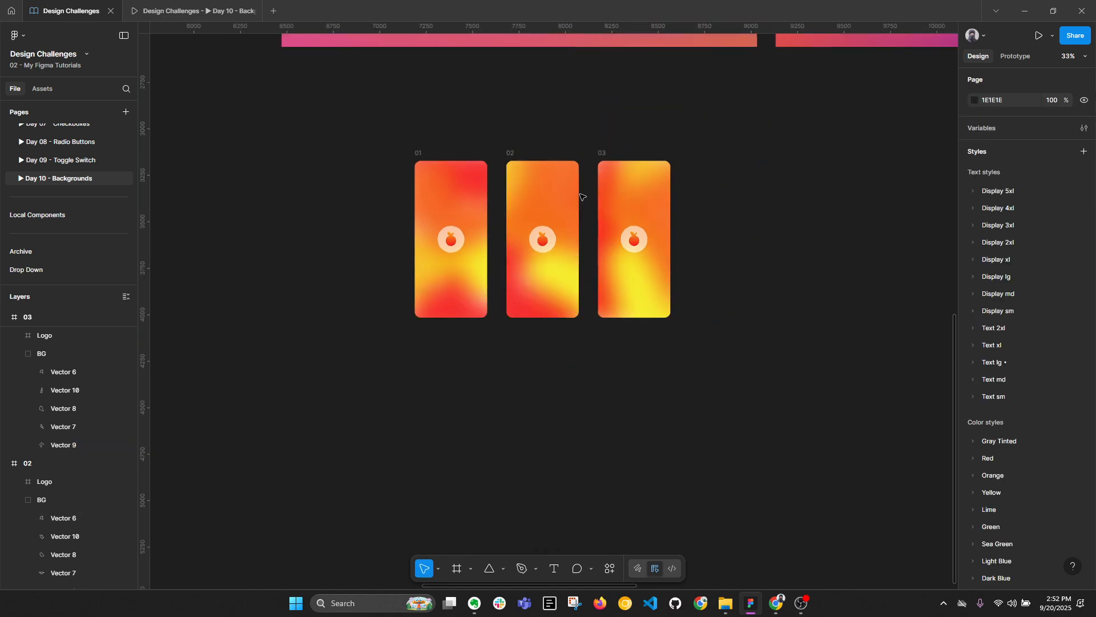
Create a prototype connection from frame 01 to frame 02.
{"action": "left_click_drag", "start_coordinate": [554, 172], "coordinate": [613, 233]}
{"action": "left_click", "coordinate": [478, 215]}
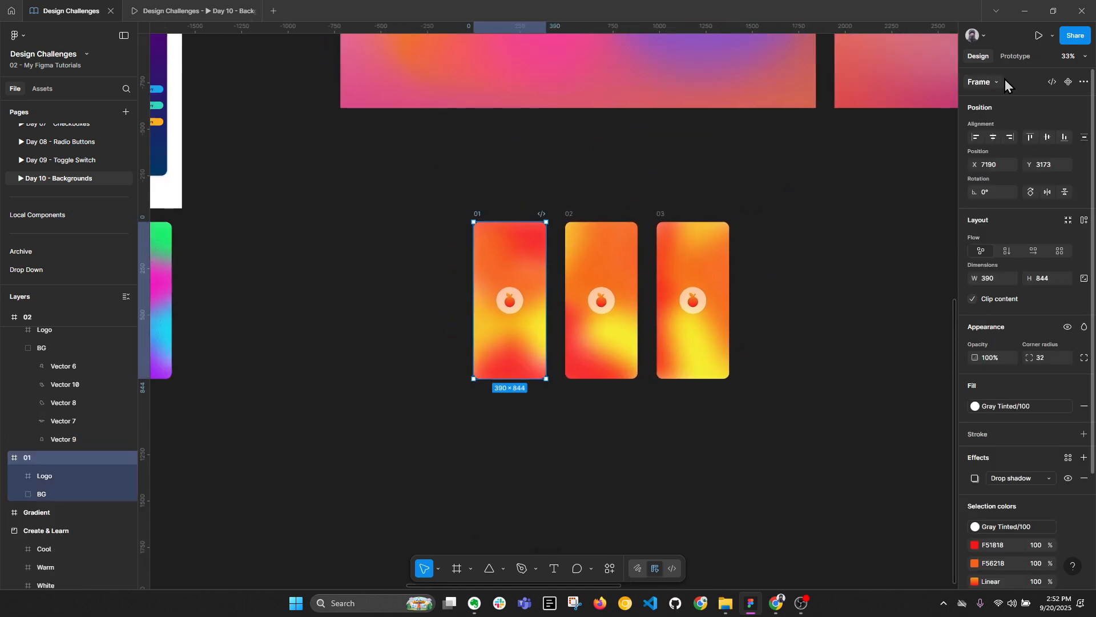
{"action": "left_click", "coordinate": [1016, 56]}
{"action": "scroll", "coordinate": [508, 294], "scroll_direction": "up", "scroll_amount": 2}
{"action": "left_click_drag", "start_coordinate": [552, 303], "coordinate": [591, 308]}
Set the frame 01 to 02 interaction to trigger After delay at 1ms with Smart animate.
{"action": "left_click", "coordinate": [624, 354]}
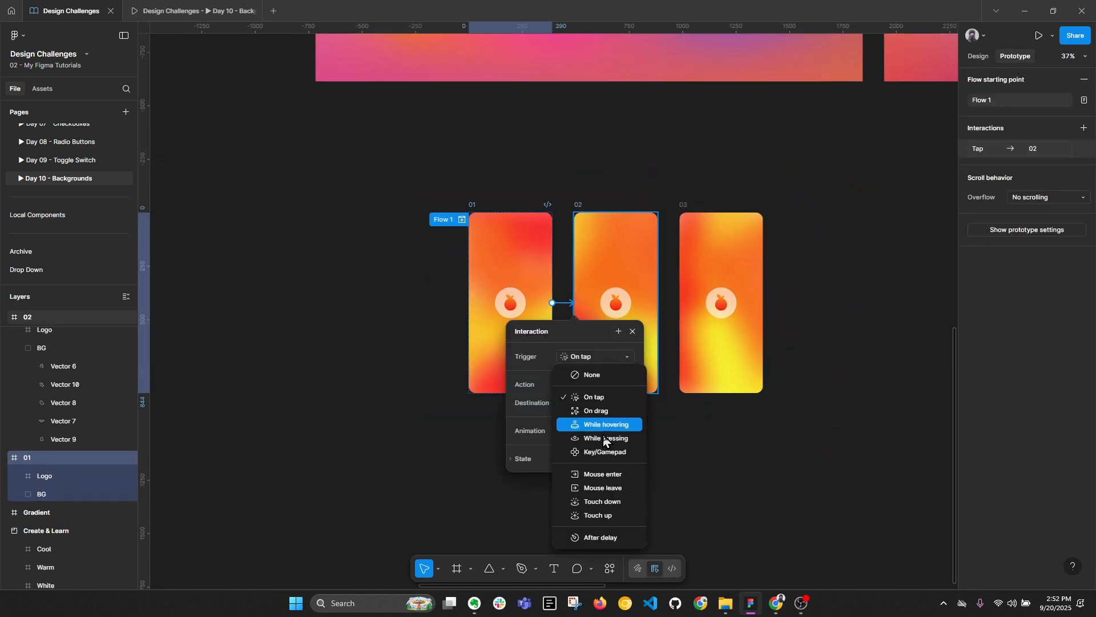
{"action": "left_click", "coordinate": [592, 537]}
{"action": "left_click", "coordinate": [606, 376]}
{"action": "type", "text": "1ms"}
{"action": "key", "text": "Return"}
{"action": "left_click", "coordinate": [622, 452]}
{"action": "left_click", "coordinate": [622, 477]}
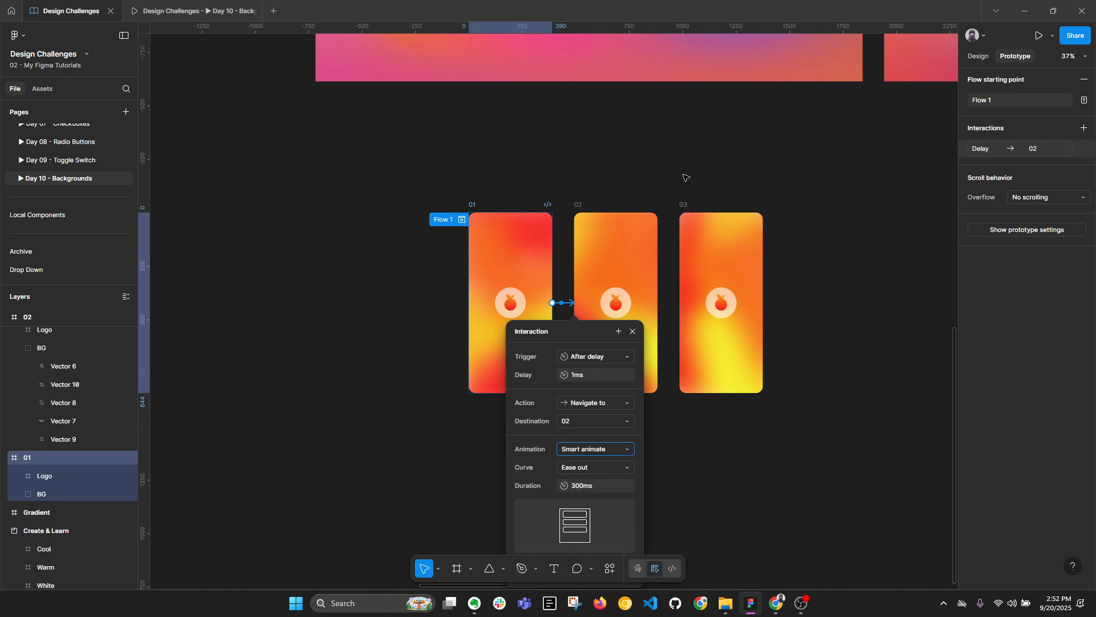
Connect frame 02 to frame 03 with an After delay trigger of 1ms.
{"action": "left_click", "coordinate": [575, 225]}
{"action": "left_click", "coordinate": [591, 229]}
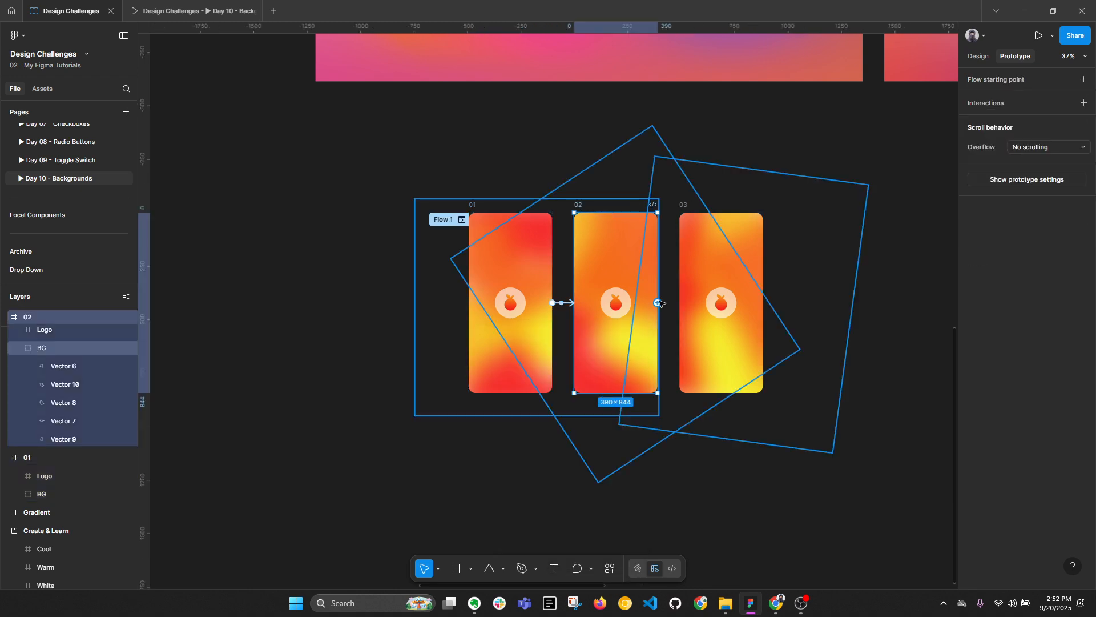
{"action": "left_click_drag", "start_coordinate": [660, 303], "coordinate": [712, 314]}
{"action": "left_click", "coordinate": [702, 355]}
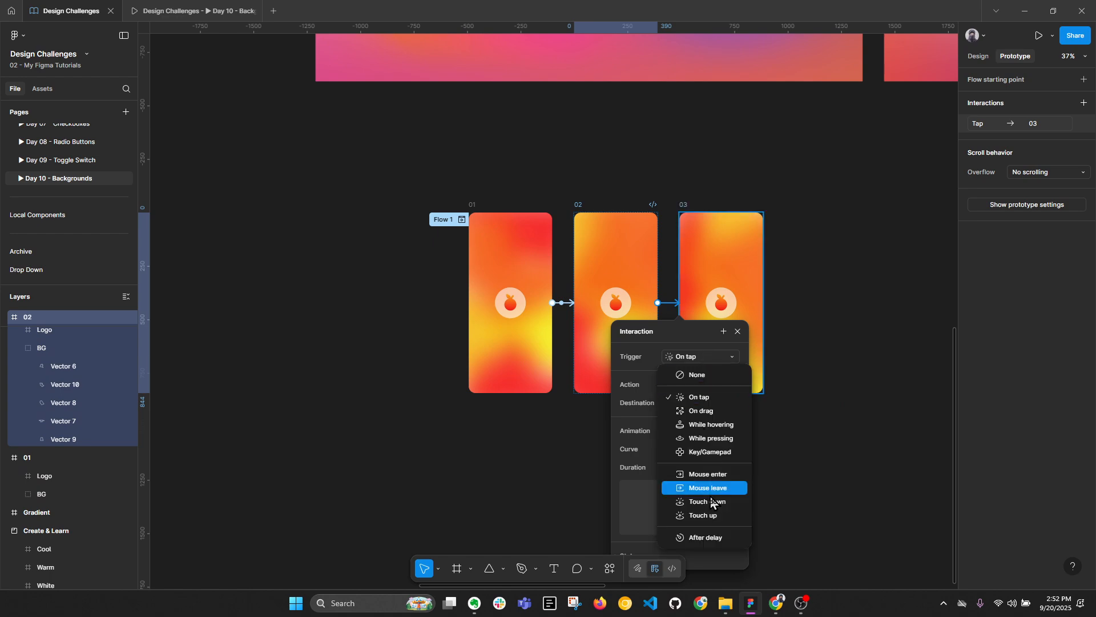
{"action": "left_click", "coordinate": [717, 536]}
{"action": "left_click", "coordinate": [701, 371]}
{"action": "type", "text": "1"}
{"action": "key", "text": "Return"}
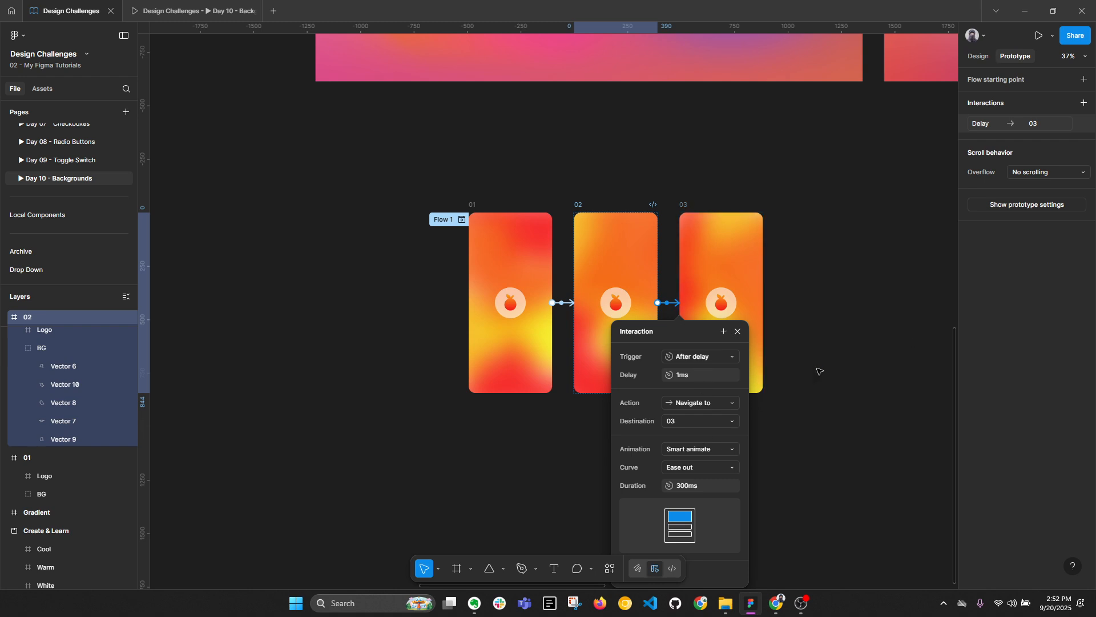
Connect frame 03 back to frame 01 with an After delay trigger of 1ms.
{"action": "left_click", "coordinate": [762, 401]}
{"action": "left_click", "coordinate": [685, 205]}
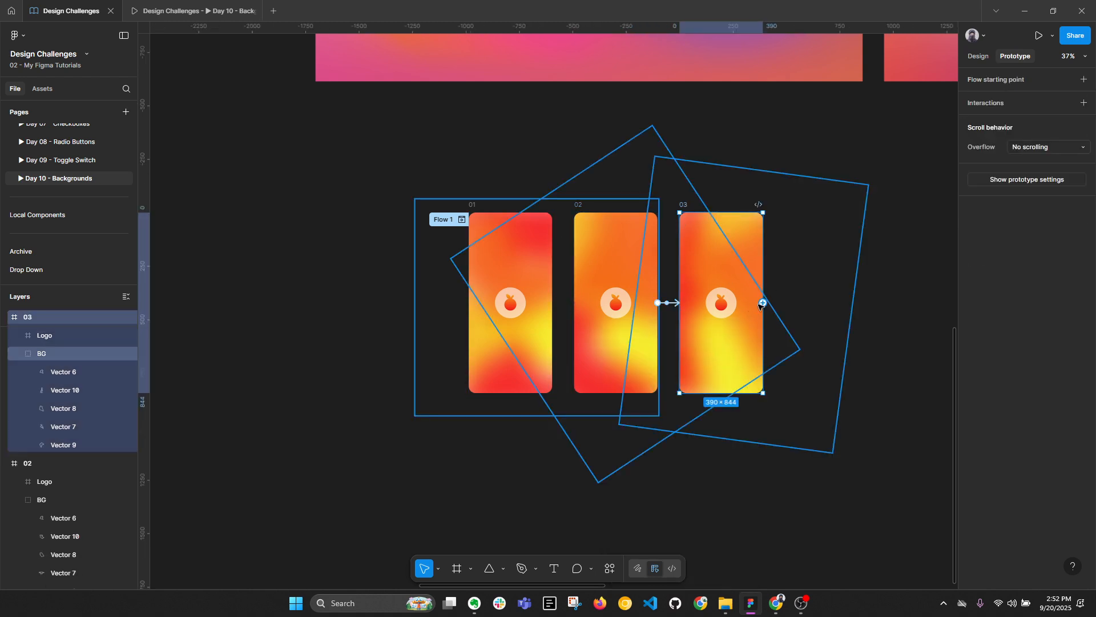
{"action": "left_click_drag", "start_coordinate": [763, 303], "coordinate": [537, 303]}
{"action": "left_click", "coordinate": [574, 356]}
{"action": "left_click", "coordinate": [581, 537]}
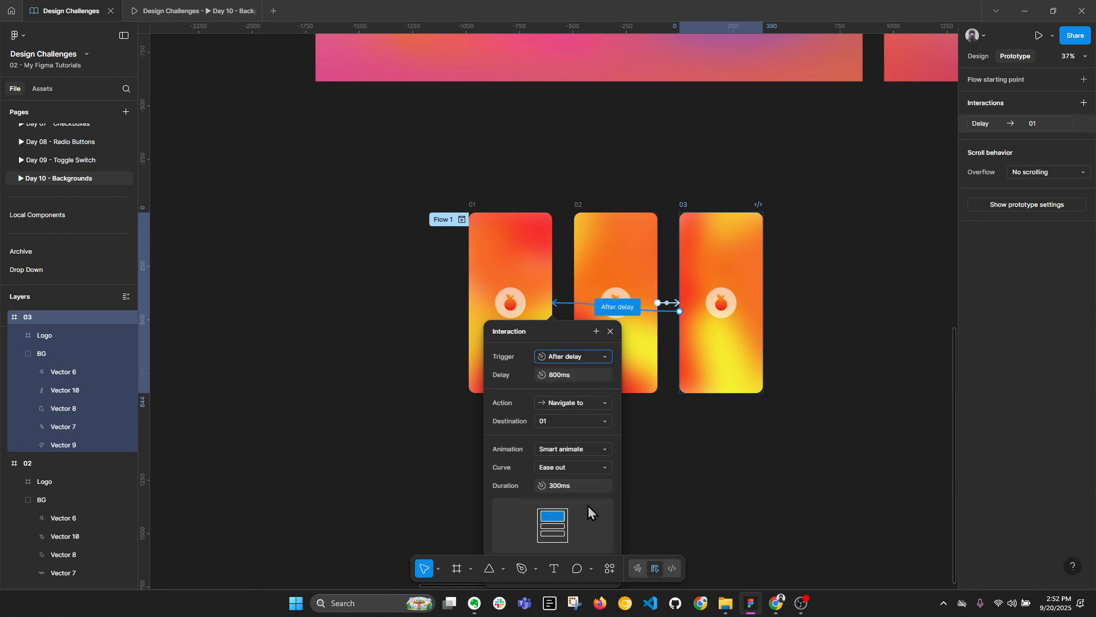
{"action": "left_click", "coordinate": [566, 377]}
{"action": "type", "text": "1ms"}
{"action": "key", "text": "Return"}
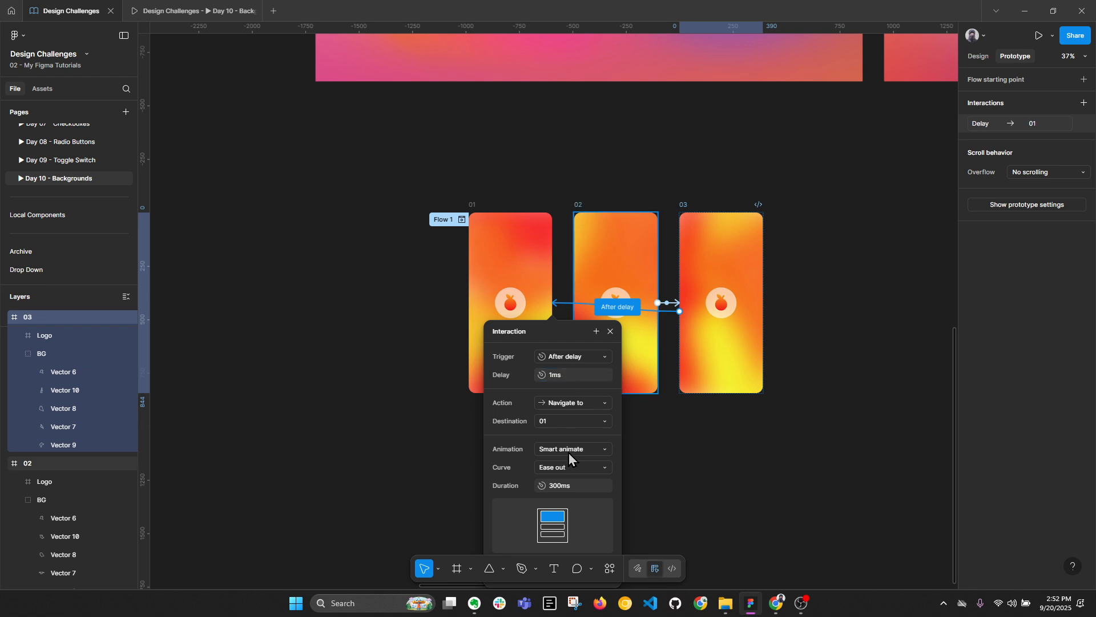
Preview the prototype flow from frame 01, closing the old preview first, and return to the design file.
{"action": "left_click", "coordinate": [506, 228]}
{"action": "left_click", "coordinate": [1037, 40]}
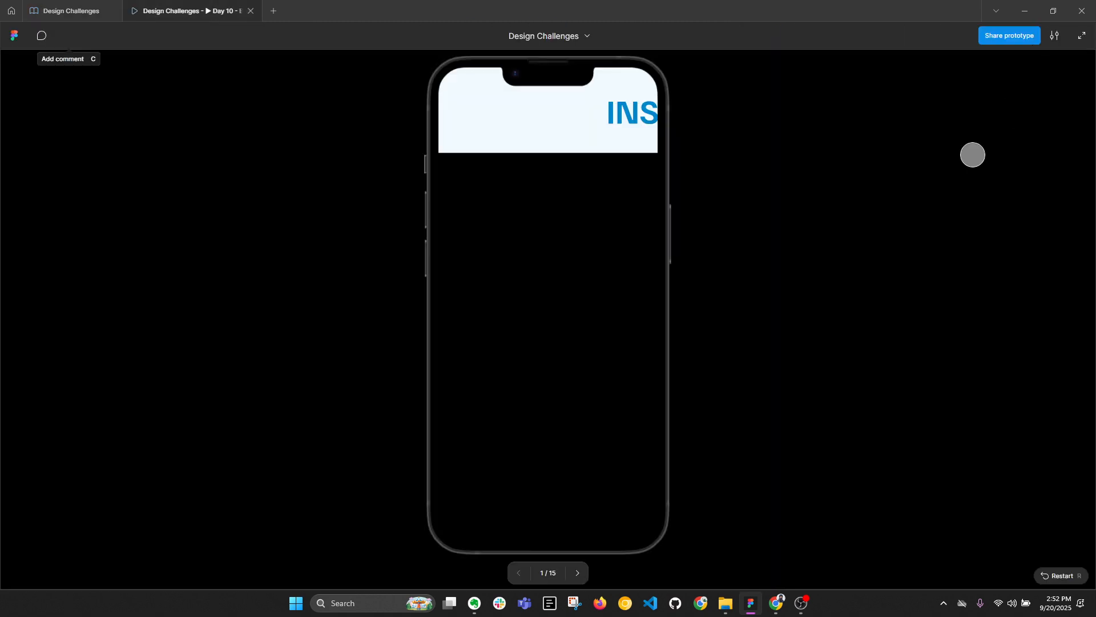
{"action": "left_click", "coordinate": [250, 10]}
{"action": "left_click", "coordinate": [482, 204]}
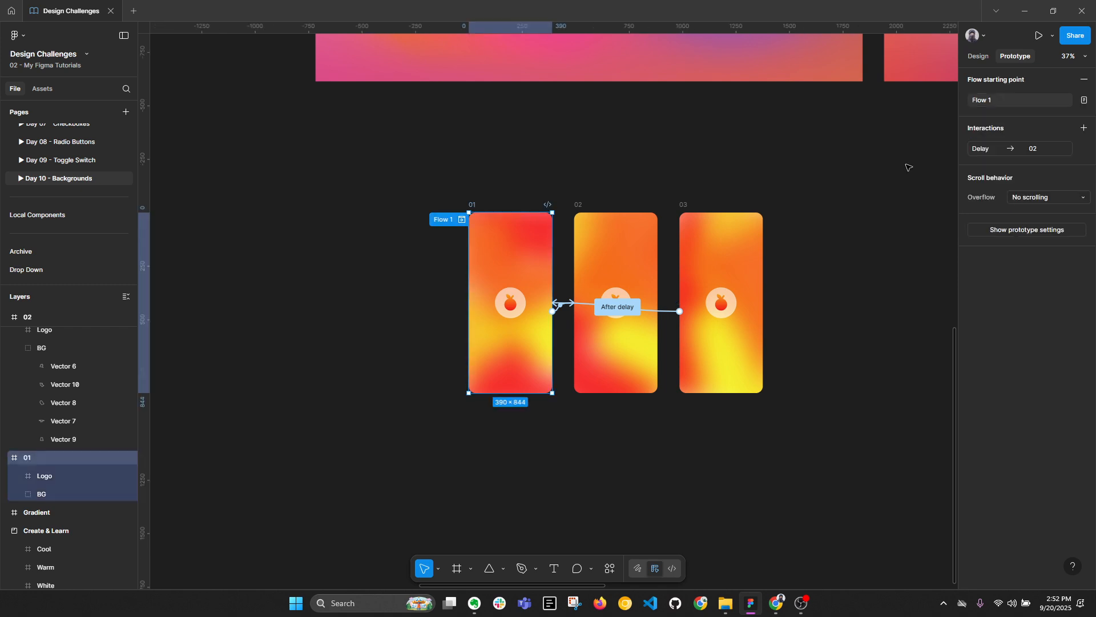
{"action": "left_click", "coordinate": [1039, 35]}
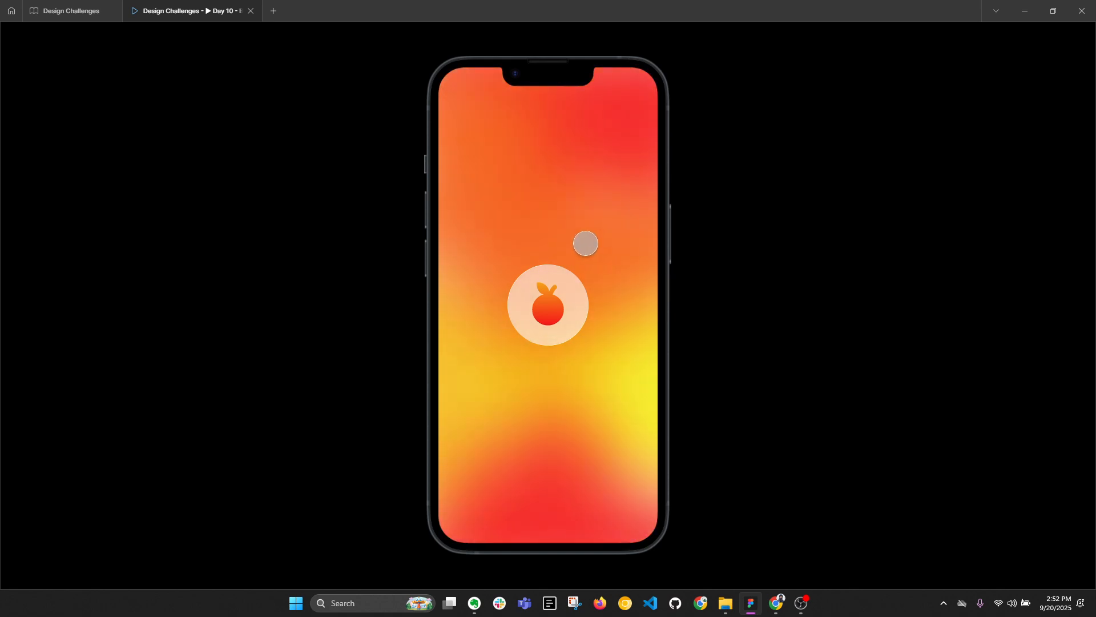
{"action": "left_click", "coordinate": [86, 11]}
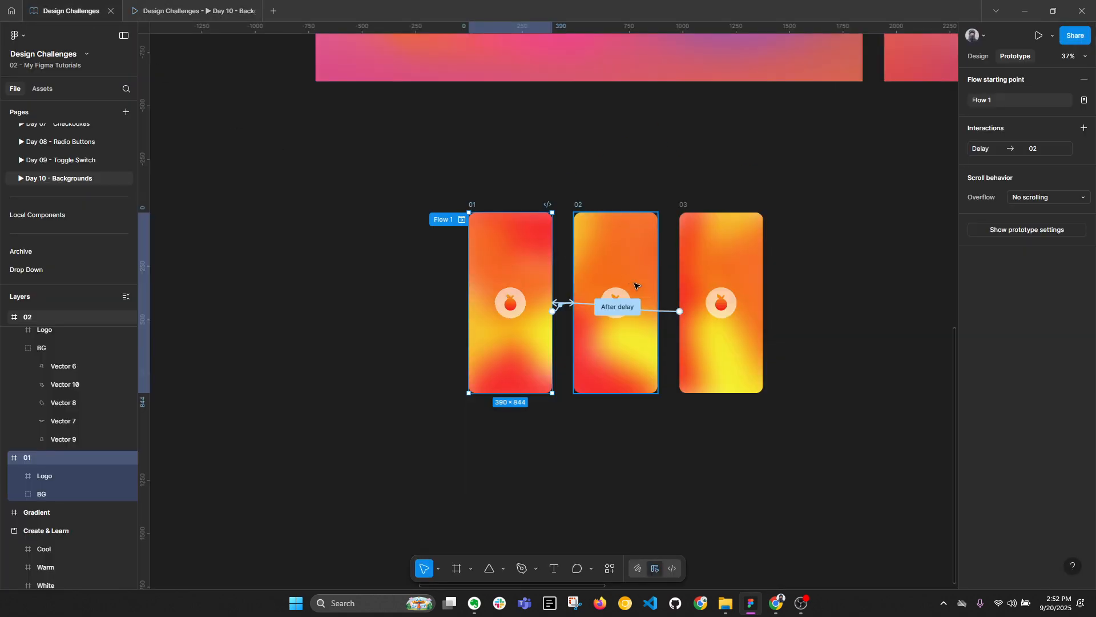
Set the animation curve of the frame 01 to 02 interaction to Linear.
{"action": "scroll", "coordinate": [628, 280], "scroll_direction": "up", "scroll_amount": 2}
{"action": "scroll", "coordinate": [573, 313], "scroll_direction": "up", "scroll_amount": 3}
{"action": "left_click", "coordinate": [548, 308]}
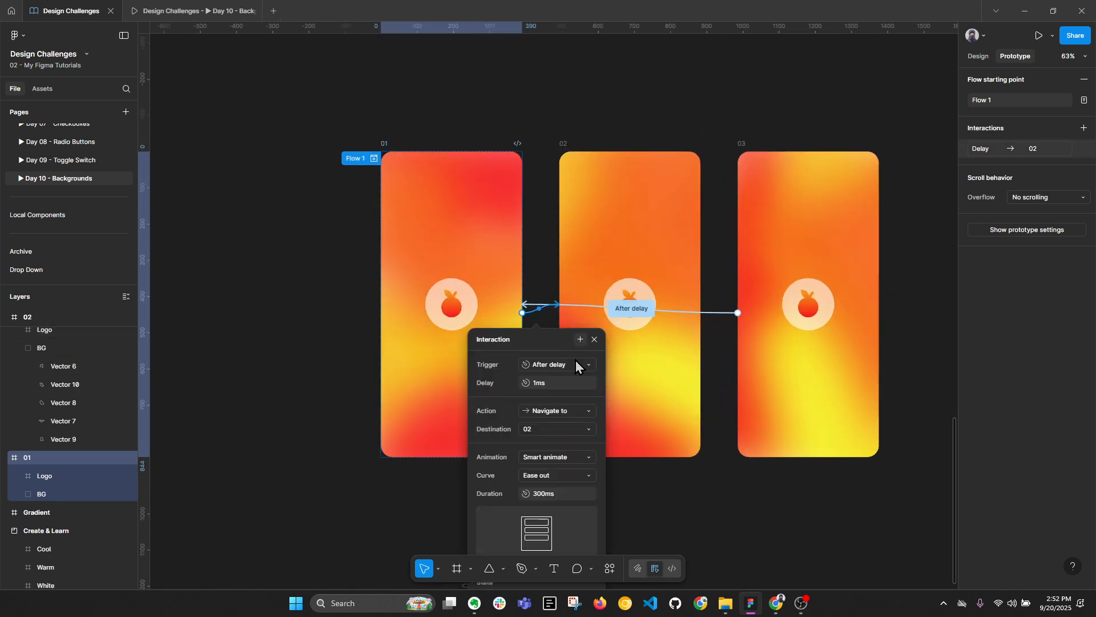
{"action": "left_click", "coordinate": [345, 496]}
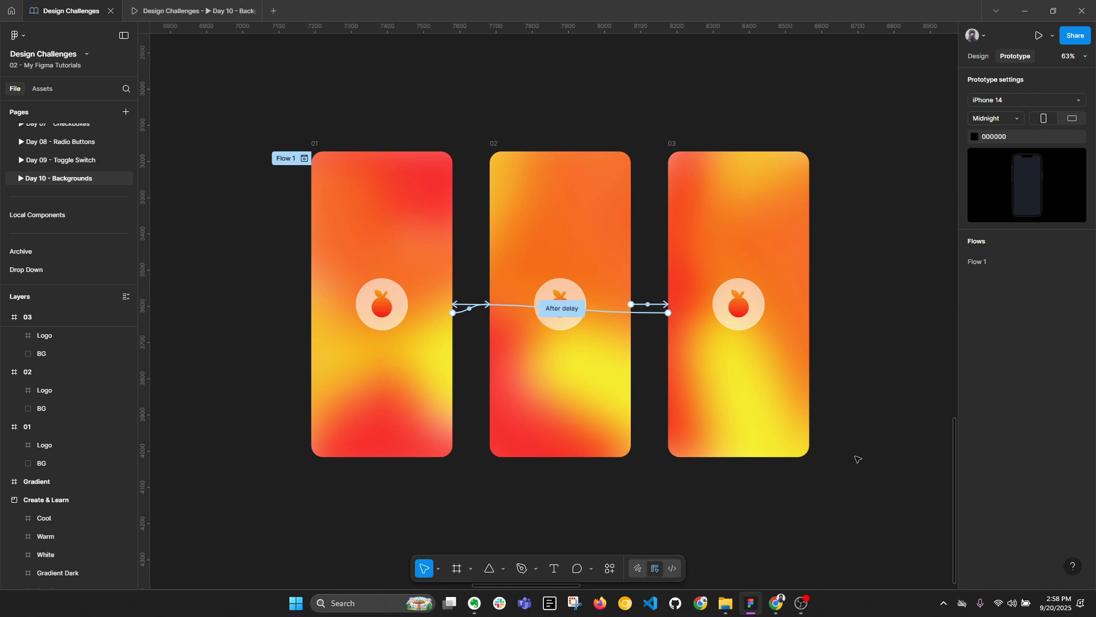
{"action": "left_click", "coordinate": [469, 312]}
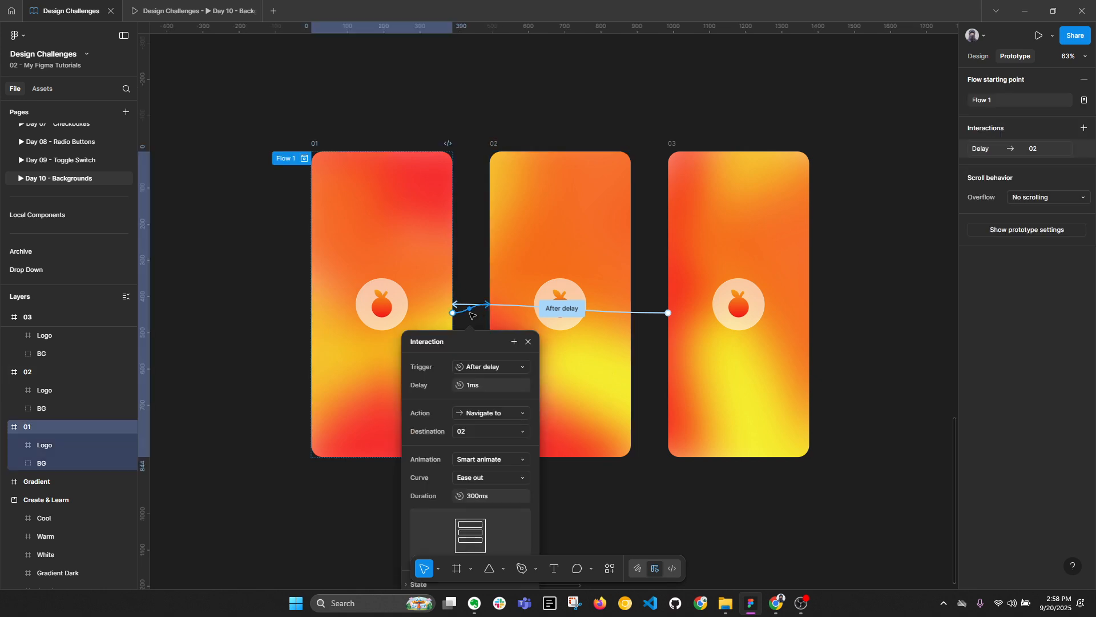
{"action": "left_click_drag", "start_coordinate": [464, 345], "coordinate": [722, 139]}
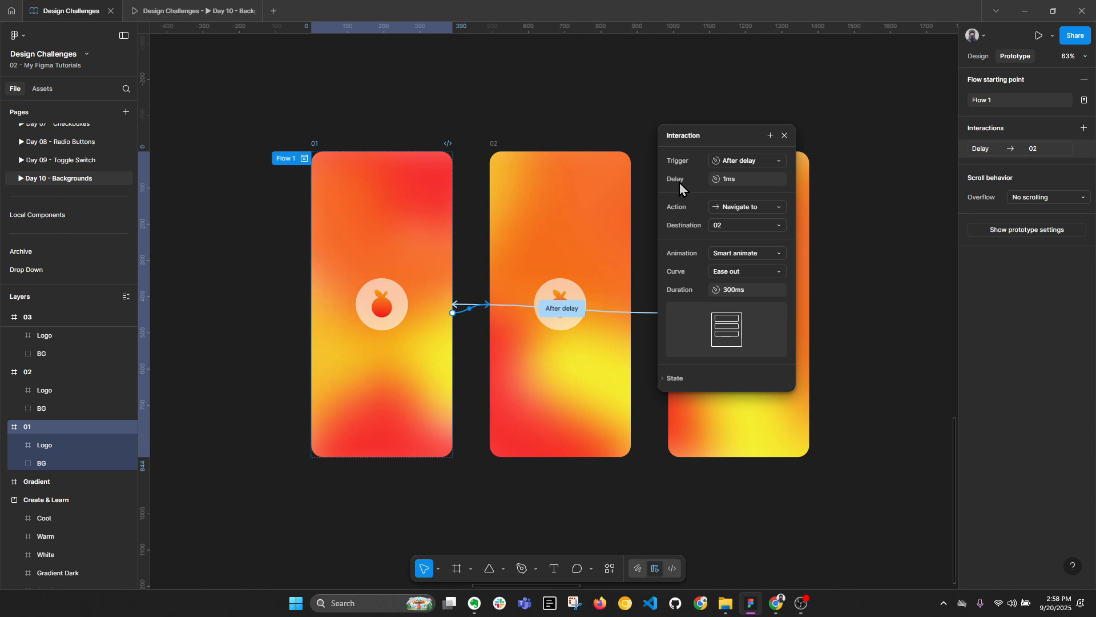
{"action": "left_click", "coordinate": [743, 183]}
{"action": "left_click", "coordinate": [748, 274]}
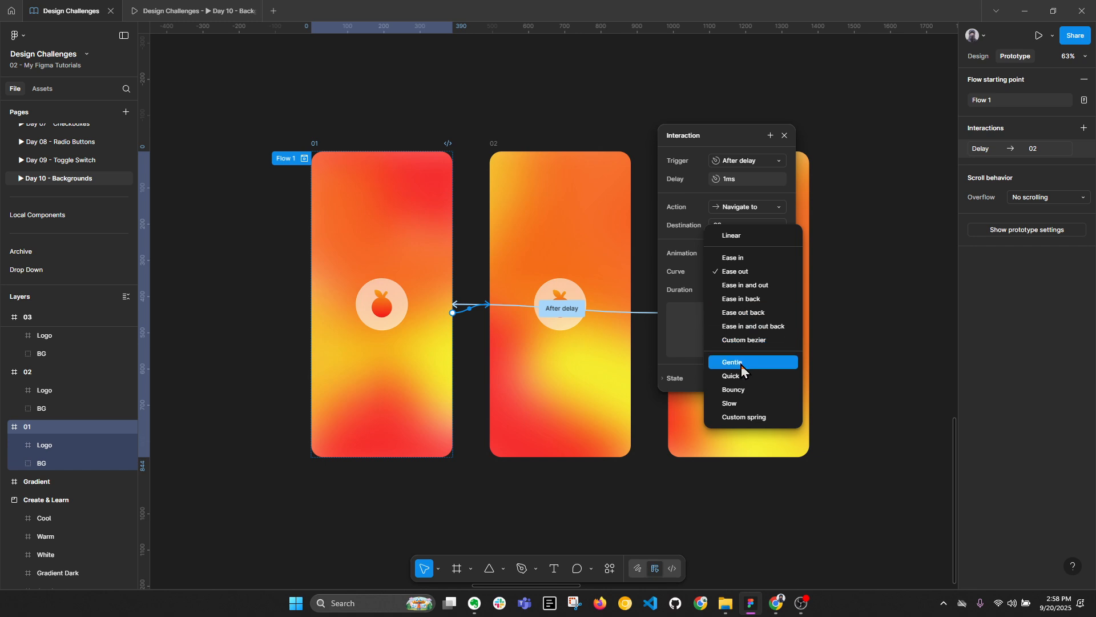
{"action": "left_click", "coordinate": [740, 236]}
Set the animation curve to Linear for the interactions of frames 01, 02 and 03 together.
{"action": "left_click_drag", "start_coordinate": [235, 85], "coordinate": [852, 512]}
{"action": "left_click", "coordinate": [986, 150]}
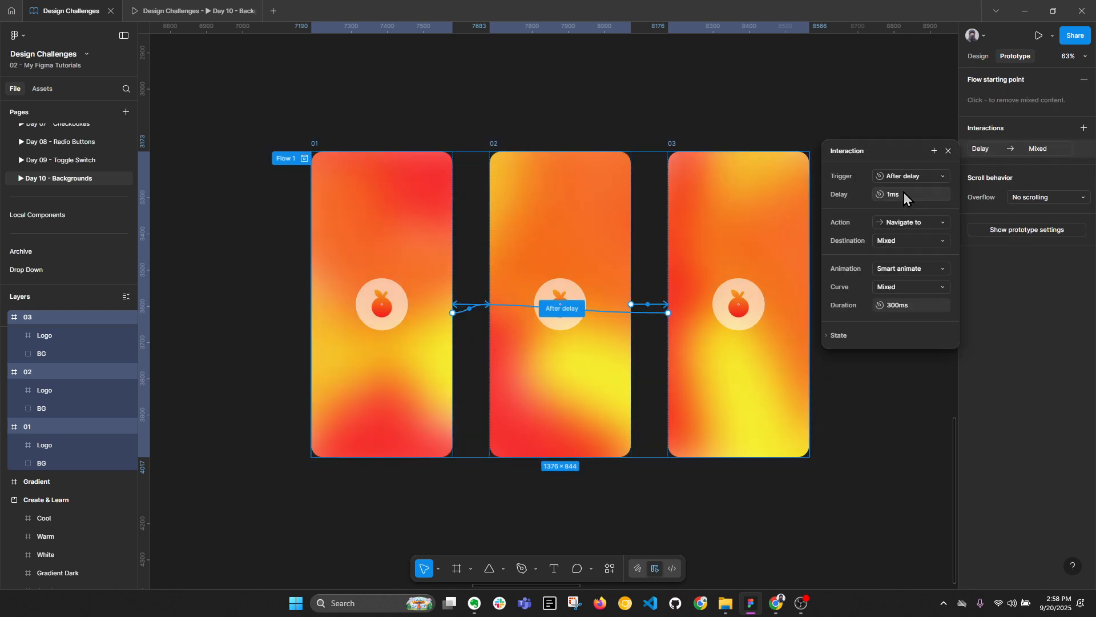
{"action": "left_click", "coordinate": [913, 287]}
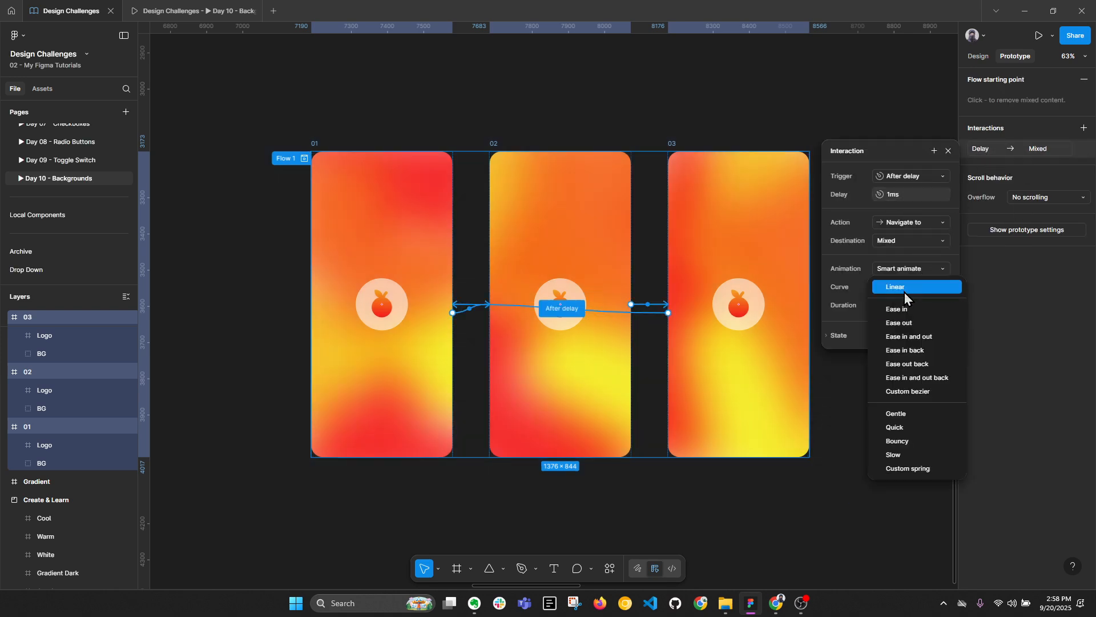
{"action": "left_click", "coordinate": [905, 293]}
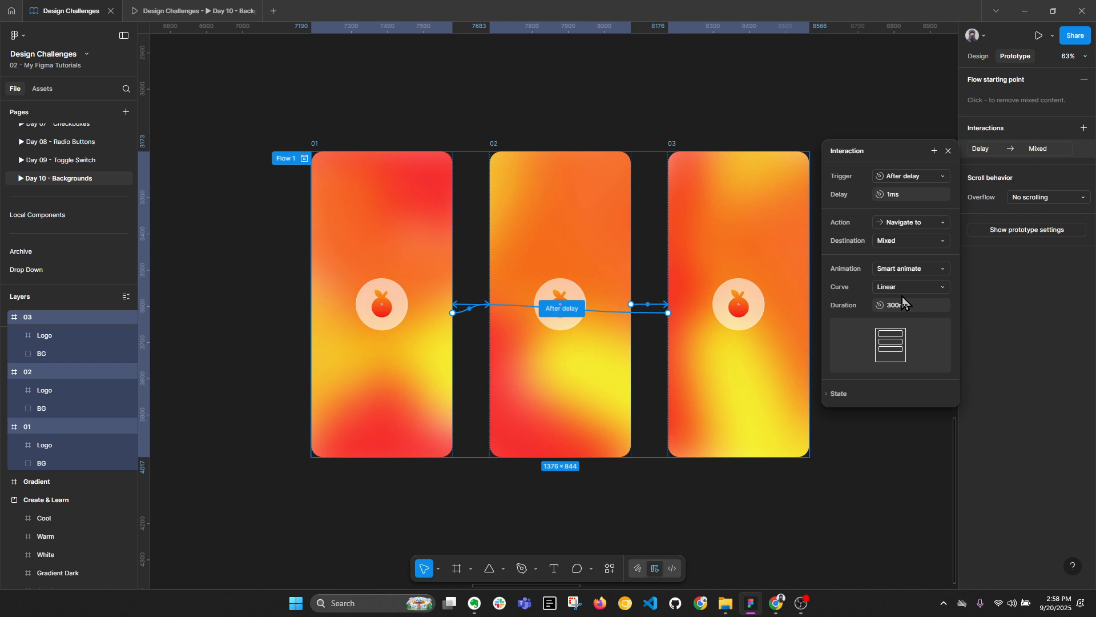
Preview the looping prototype and check the duration setting of the three frames' interactions.
{"action": "left_click", "coordinate": [189, 11]}
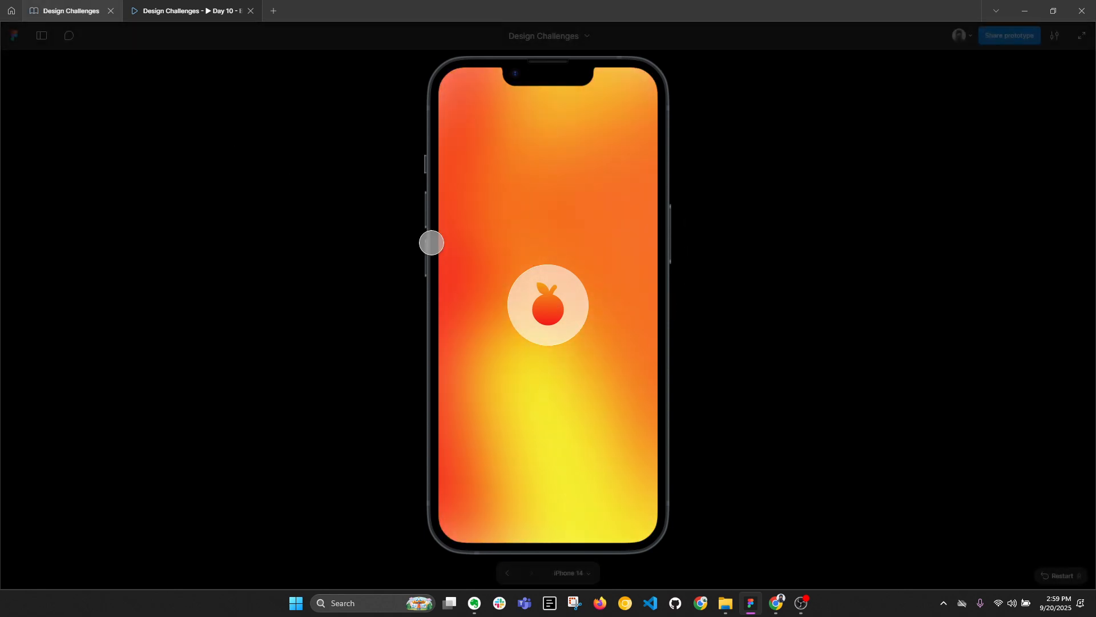
{"action": "left_click", "coordinate": [80, 11]}
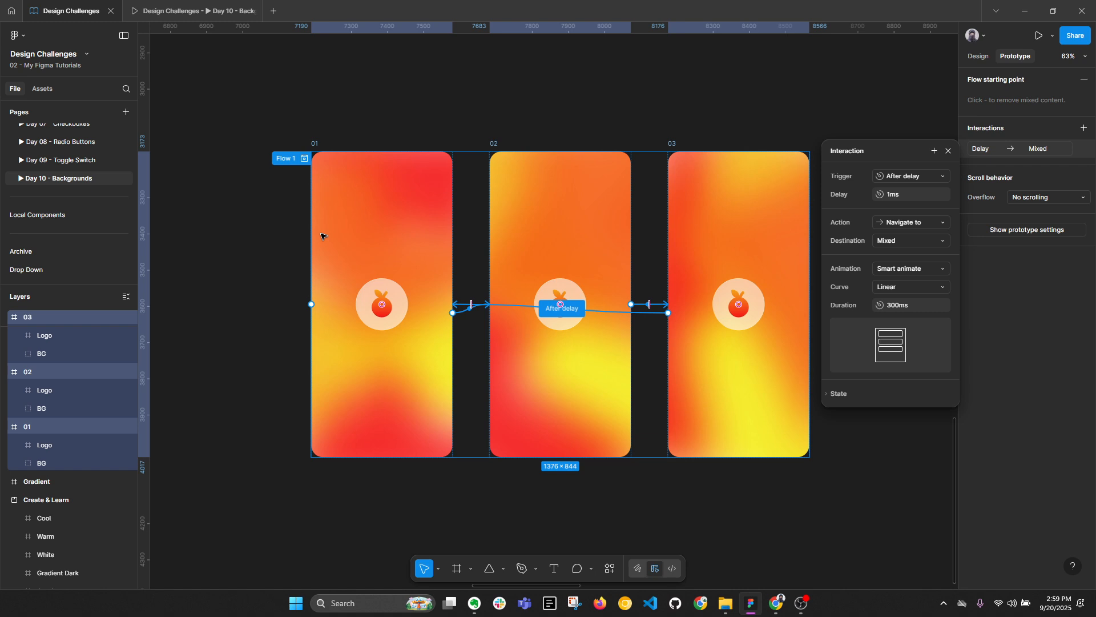
{"action": "left_click", "coordinate": [908, 309]}
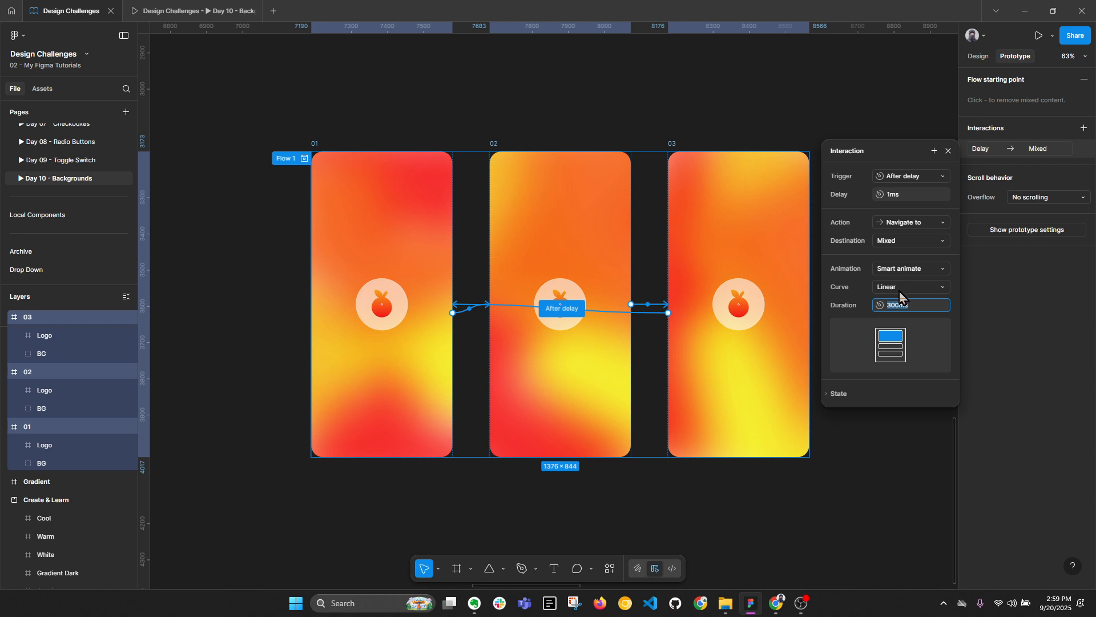
{"action": "left_click", "coordinate": [860, 423]}
Examine the rotation values of the BG groups in frames 01, 02 and 03.
{"action": "left_click", "coordinate": [409, 221]}
{"action": "left_click", "coordinate": [408, 221]}
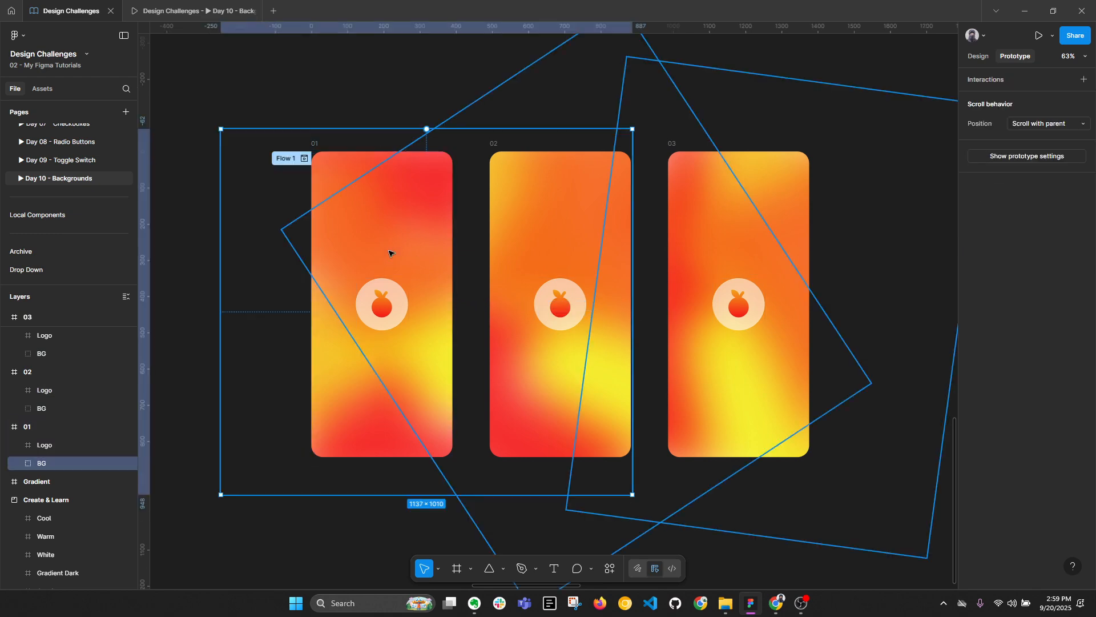
{"action": "left_click", "coordinate": [19, 463]}
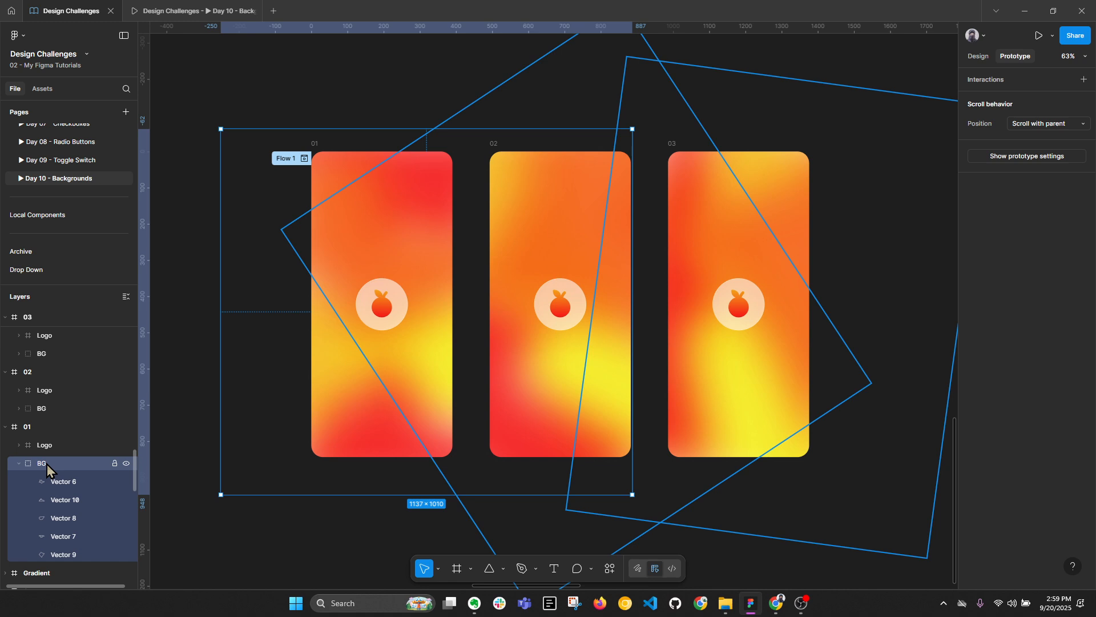
{"action": "scroll", "coordinate": [345, 122], "scroll_direction": "down", "scroll_amount": 2}
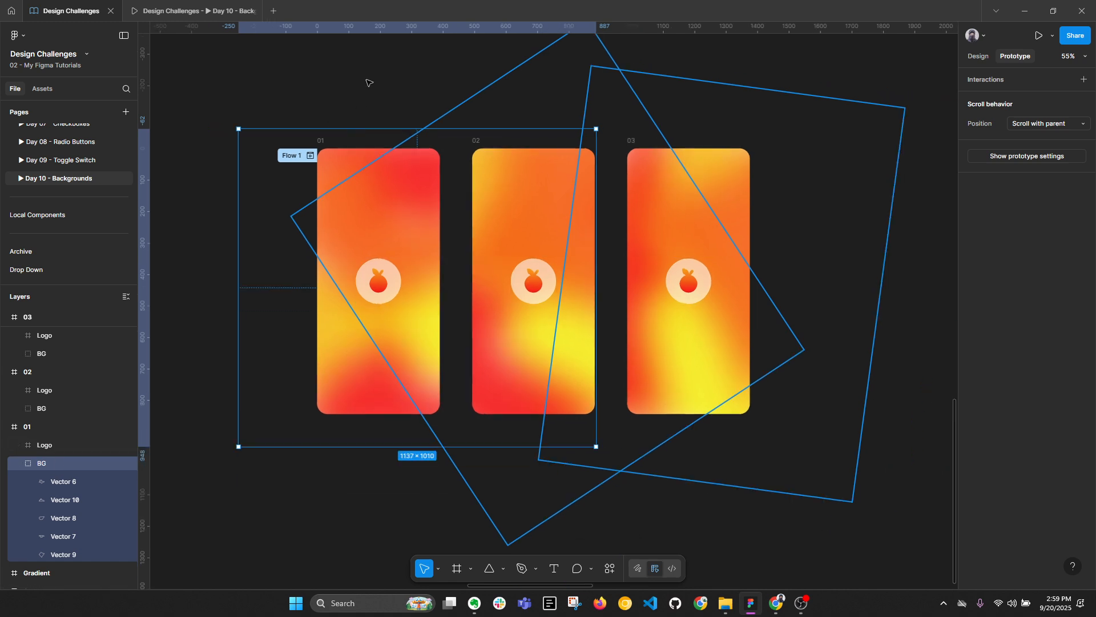
{"action": "left_click", "coordinate": [362, 94]}
{"action": "left_click", "coordinate": [45, 464]}
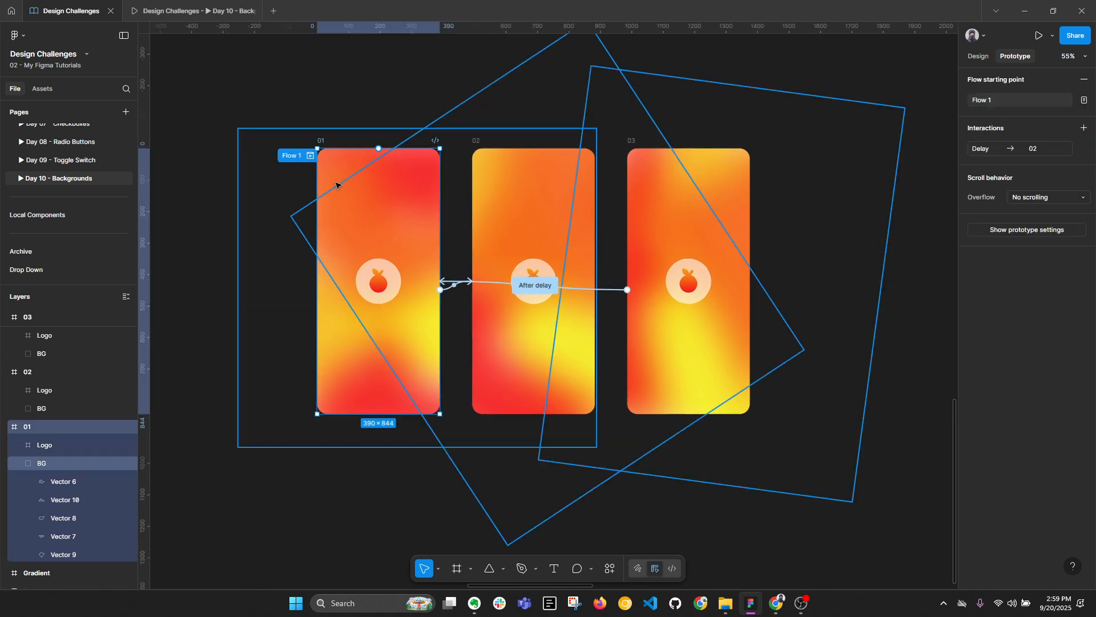
{"action": "right_click", "coordinate": [45, 464]}
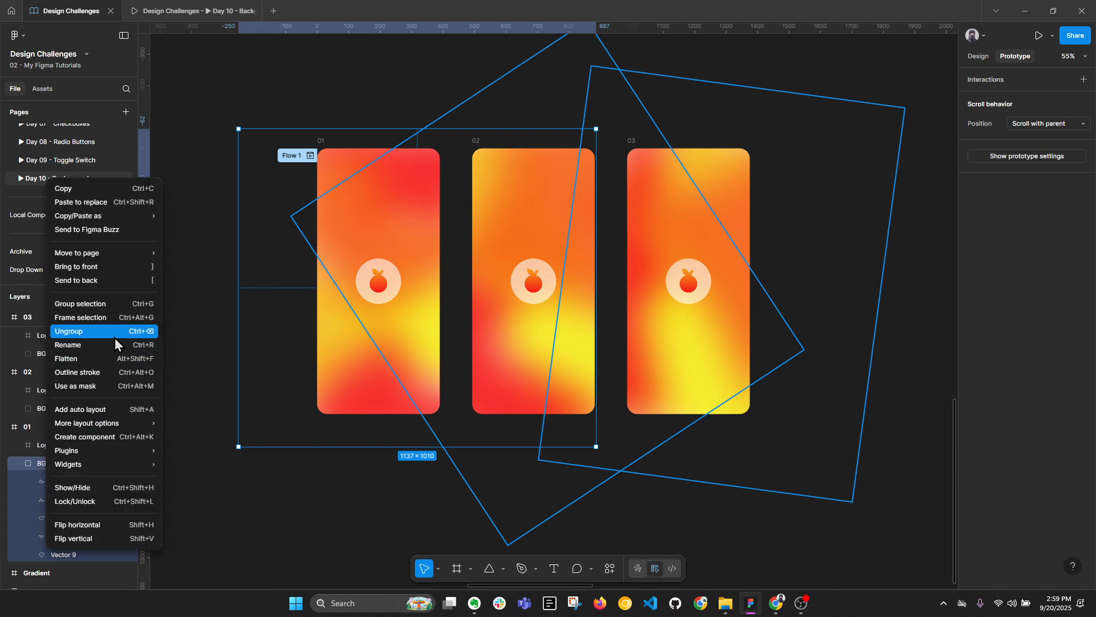
{"action": "left_click", "coordinate": [971, 60]}
{"action": "left_click", "coordinate": [974, 58]}
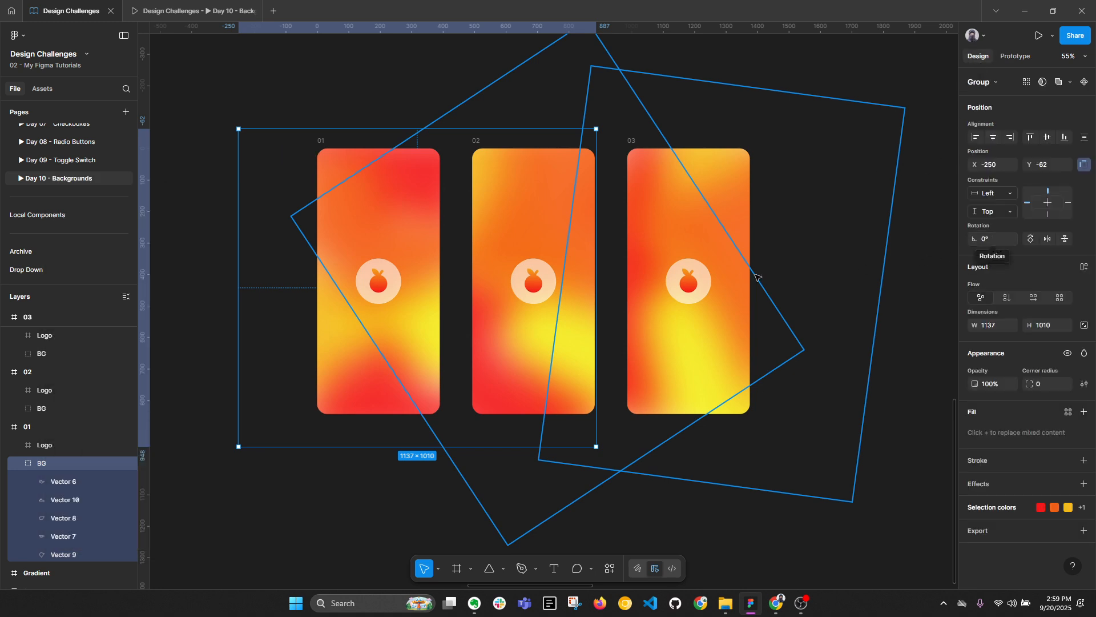
{"action": "left_click", "coordinate": [68, 407]}
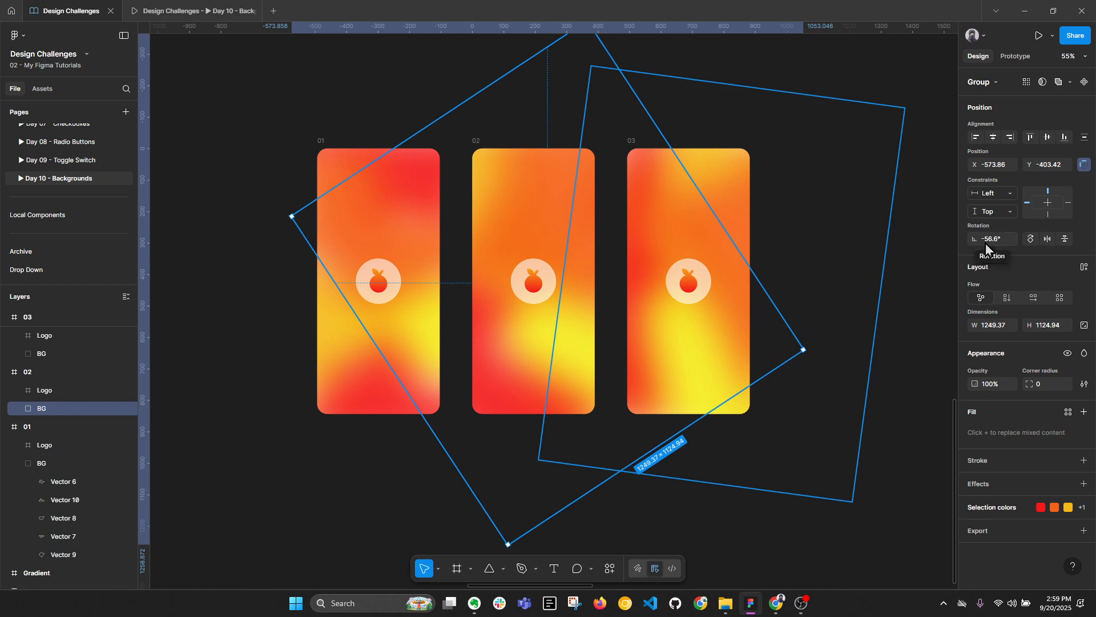
{"action": "left_click", "coordinate": [80, 353]}
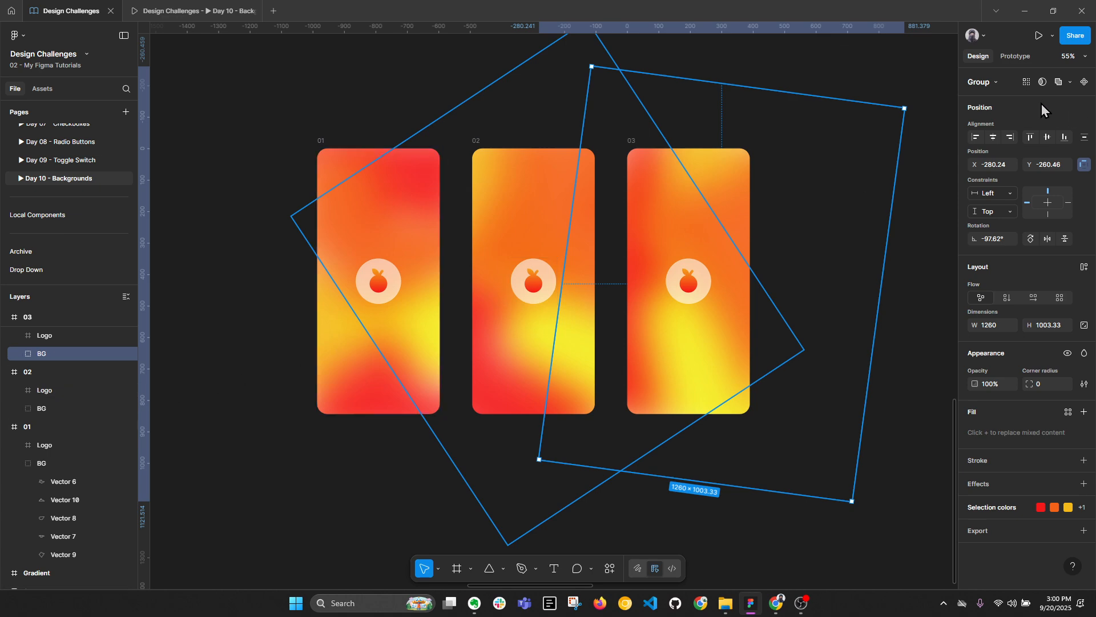
Ungroup the BG groups in frames 01, 02 and 03 into their separate vectors.
{"action": "left_click", "coordinate": [1028, 84]}
{"action": "scroll", "coordinate": [756, 262], "scroll_direction": "down", "scroll_amount": 8}
{"action": "scroll", "coordinate": [755, 264], "scroll_direction": "up", "scroll_amount": 3}
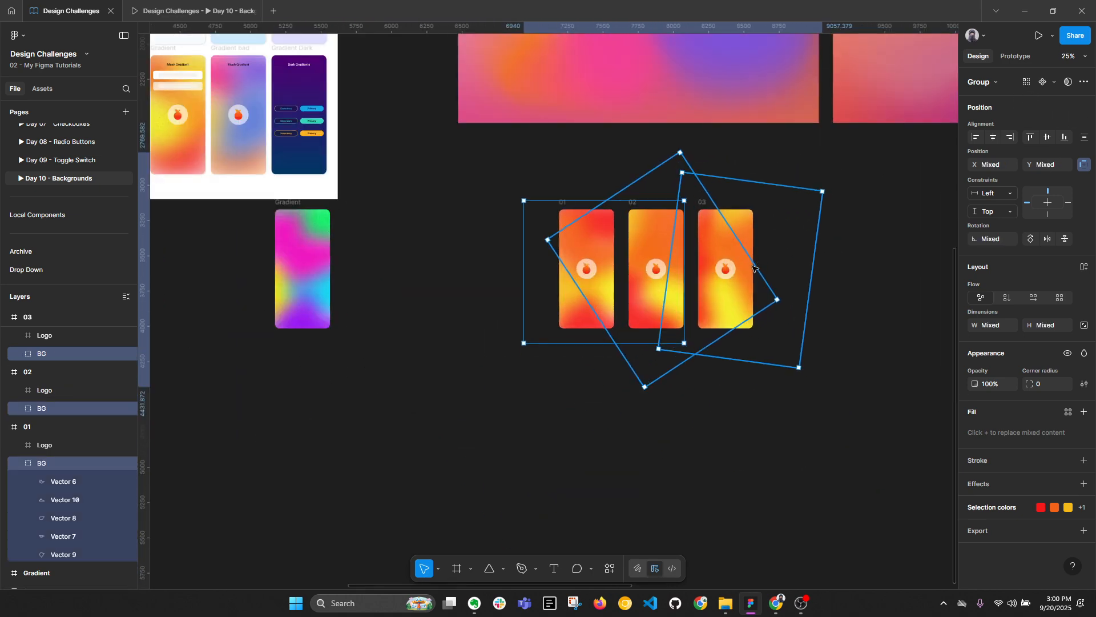
{"action": "scroll", "coordinate": [754, 266], "scroll_direction": "down", "scroll_amount": 4}
{"action": "scroll", "coordinate": [816, 277], "scroll_direction": "up", "scroll_amount": 5}
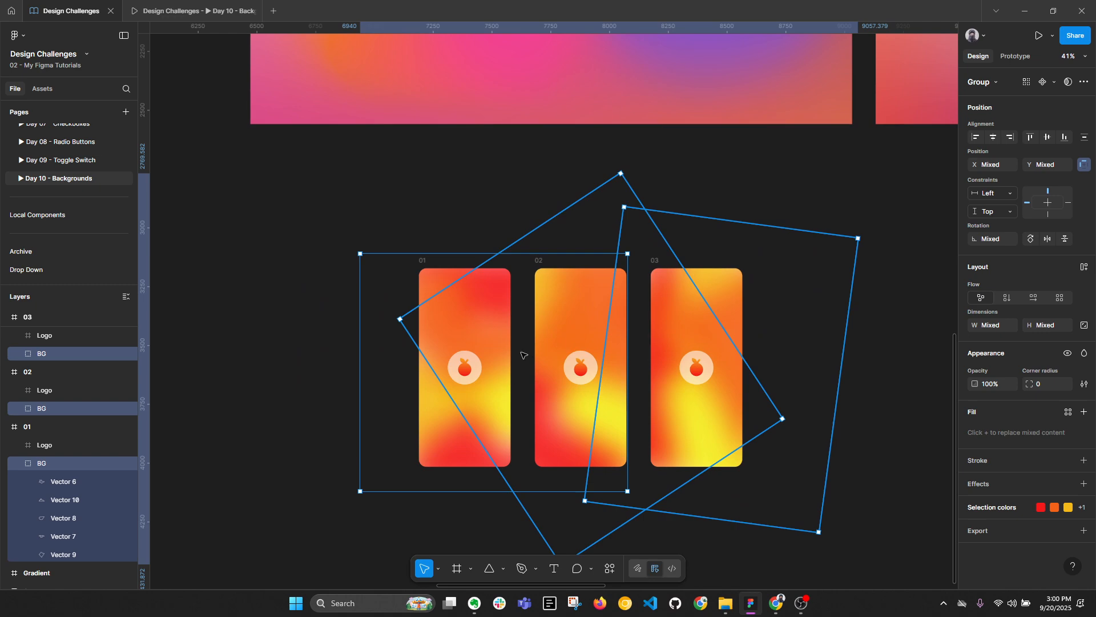
{"action": "key", "text": "ctrl+shift+g"}
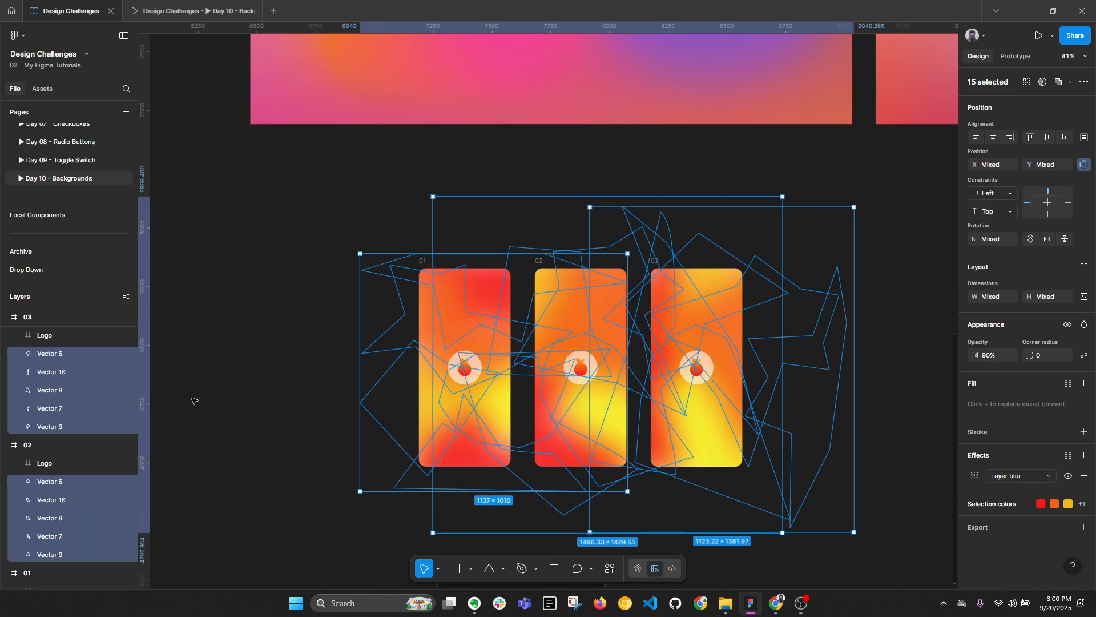
Preview the prototype with the ungrouped vectors and undo the ungrouping of the BG groups in frames 01, 02 and 03.
{"action": "left_click", "coordinate": [189, 10]}
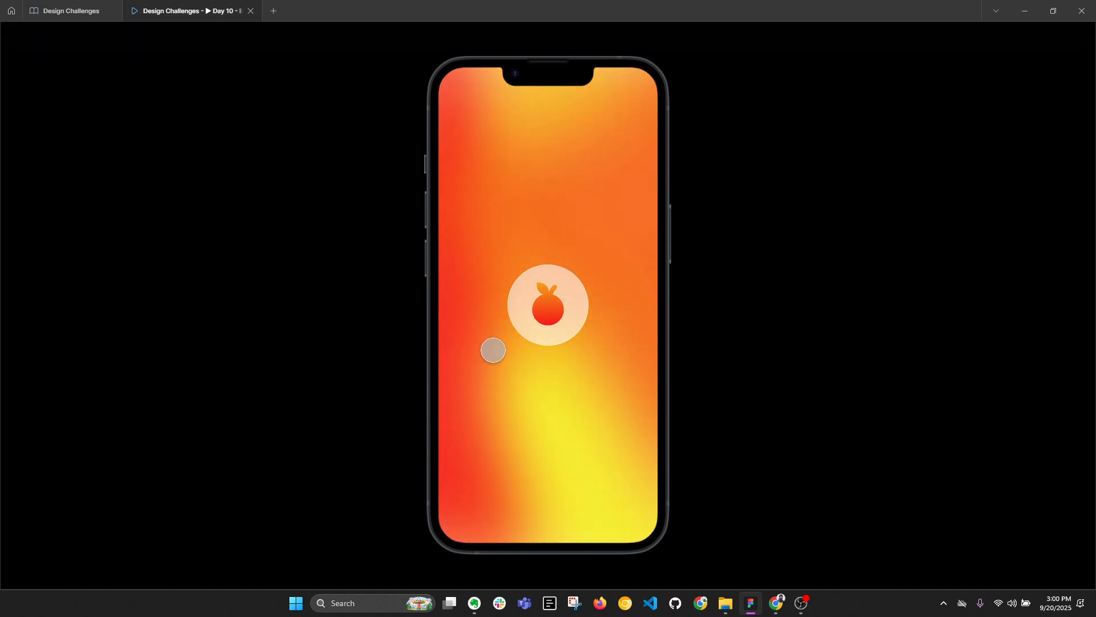
{"action": "left_click", "coordinate": [73, 8]}
{"action": "key", "text": "ctrl+z"}
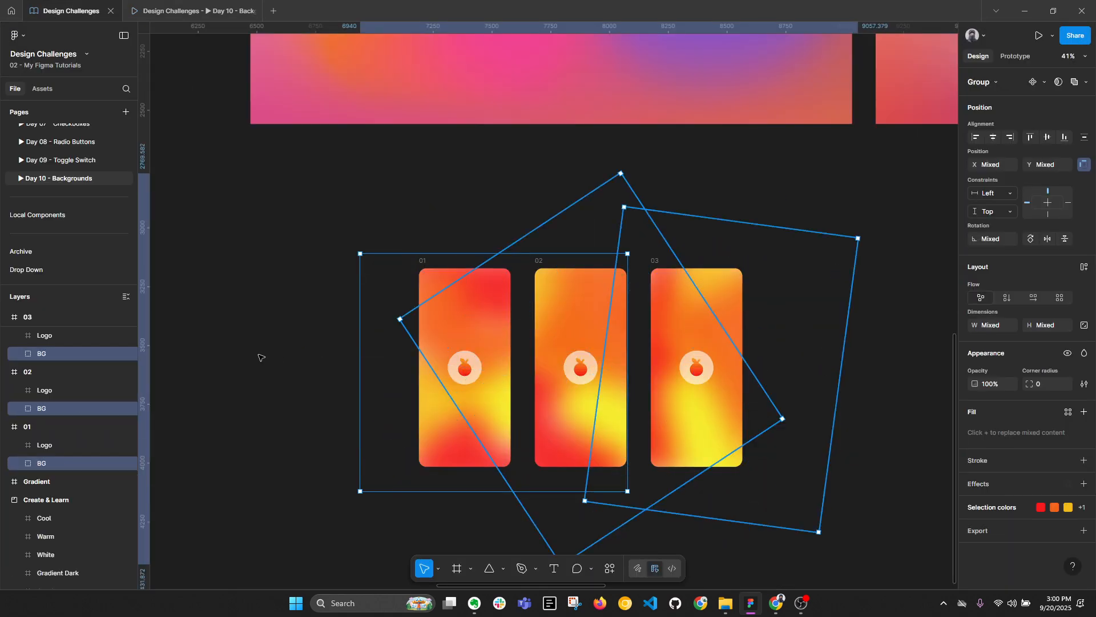
Flatten the BG groups in frames 03, 02 and 01 into one vector each and preview the looping prototype.
{"action": "left_click", "coordinate": [43, 357]}
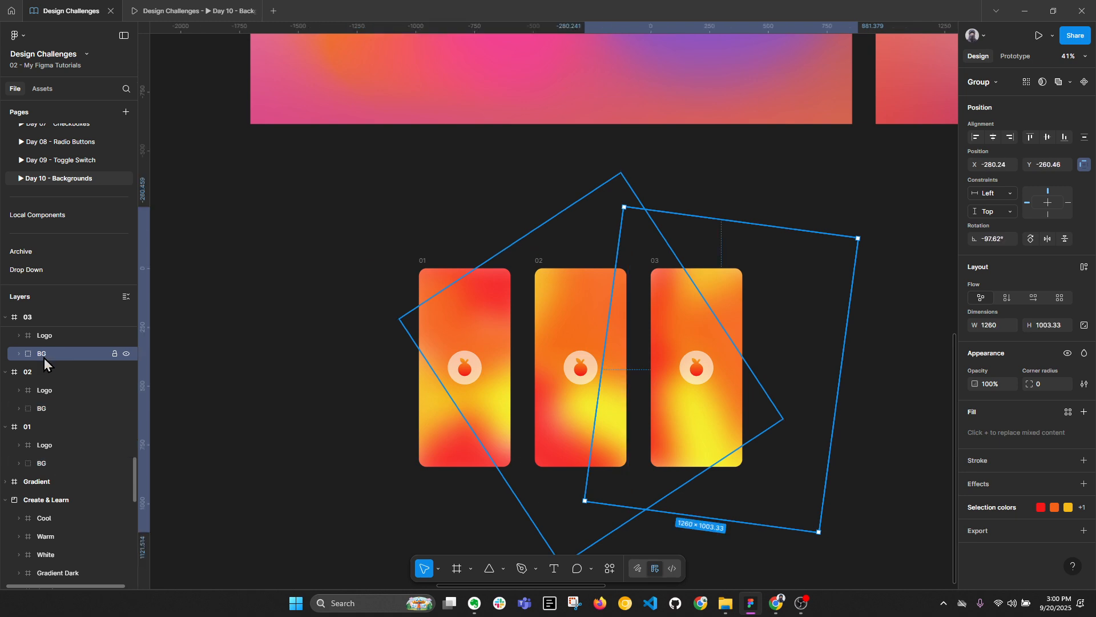
{"action": "right_click", "coordinate": [43, 358]}
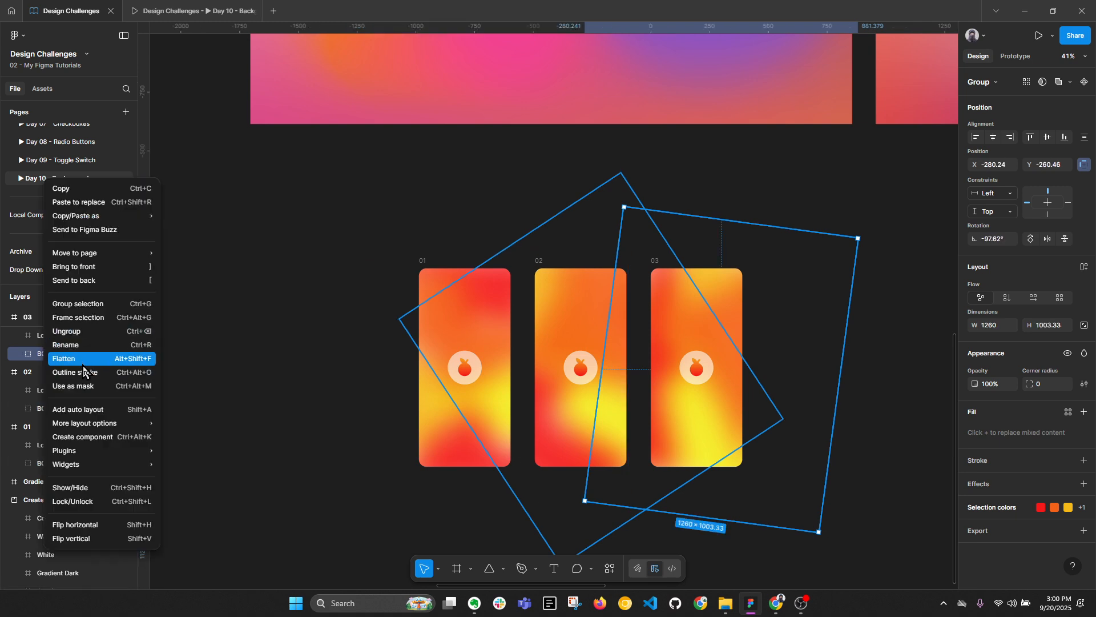
{"action": "left_click", "coordinate": [82, 358]}
{"action": "left_click", "coordinate": [53, 409]}
{"action": "right_click", "coordinate": [53, 410]}
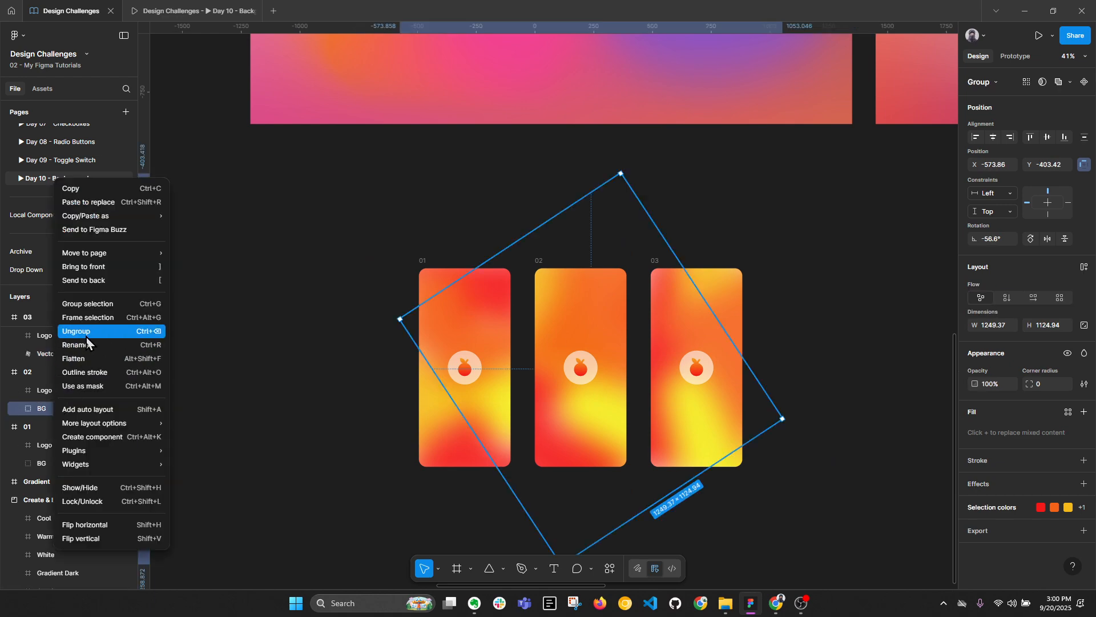
{"action": "left_click", "coordinate": [86, 359]}
{"action": "left_click", "coordinate": [56, 462]}
{"action": "right_click", "coordinate": [57, 461]}
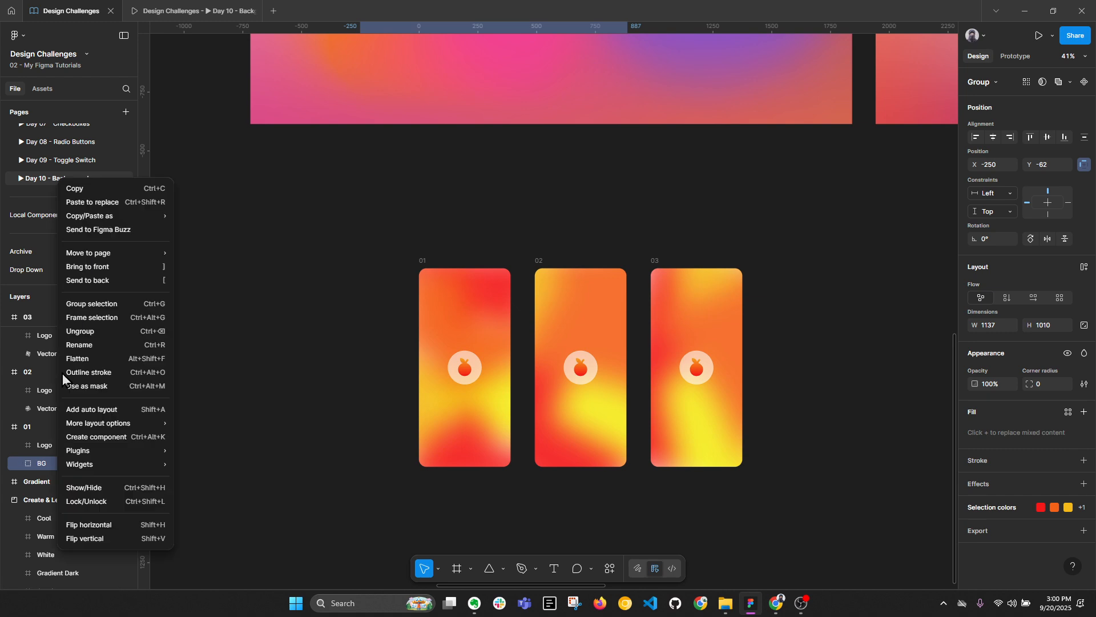
{"action": "left_click", "coordinate": [91, 359]}
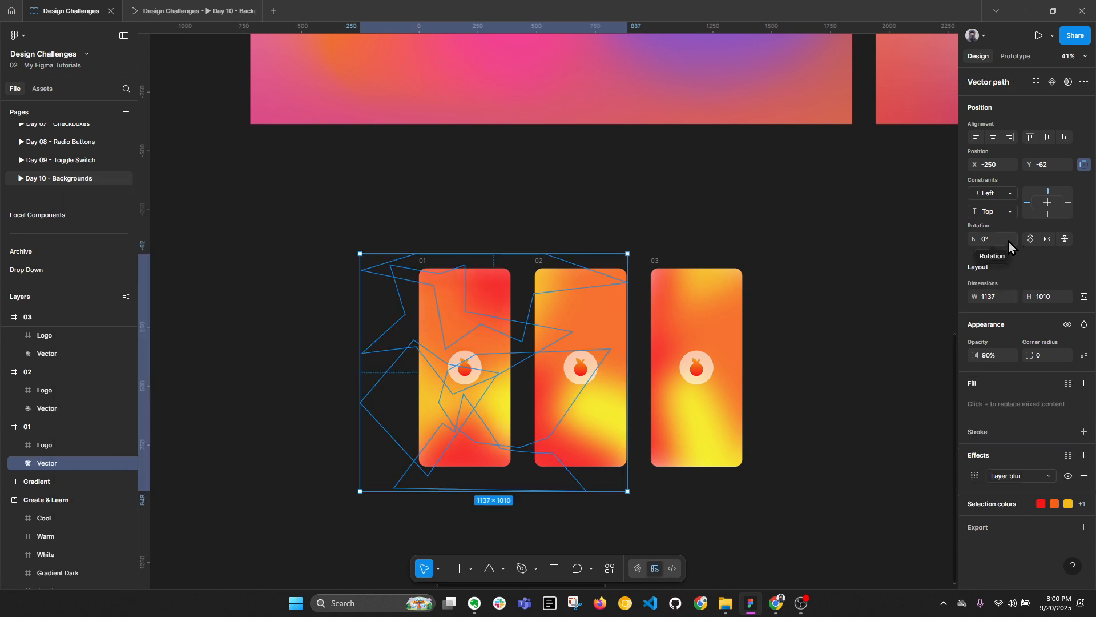
{"action": "left_click", "coordinate": [203, 11]}
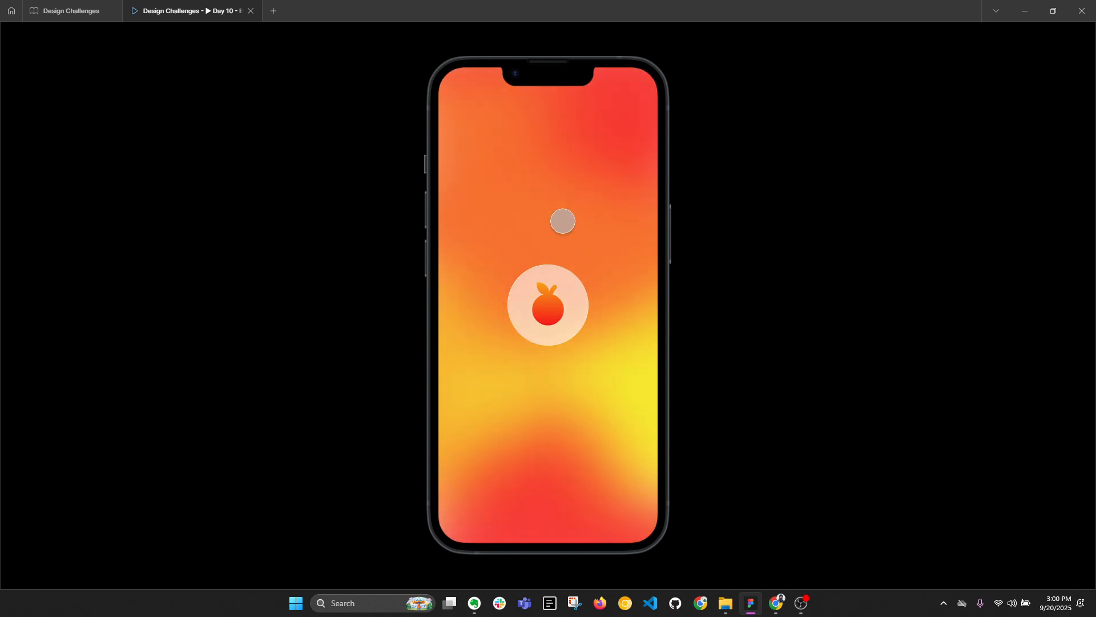
{"action": "left_click", "coordinate": [71, 11]}
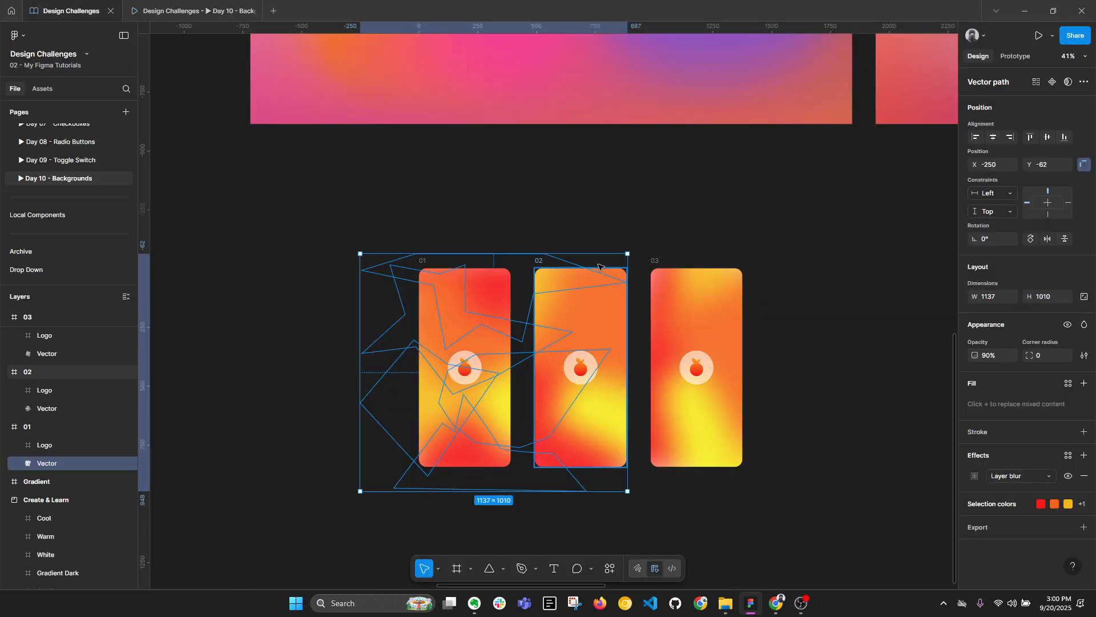
Set the duration to 800ms for the interactions of frames 01, 02 and 03 together and preview the animation.
{"action": "left_click_drag", "start_coordinate": [310, 215], "coordinate": [849, 510]}
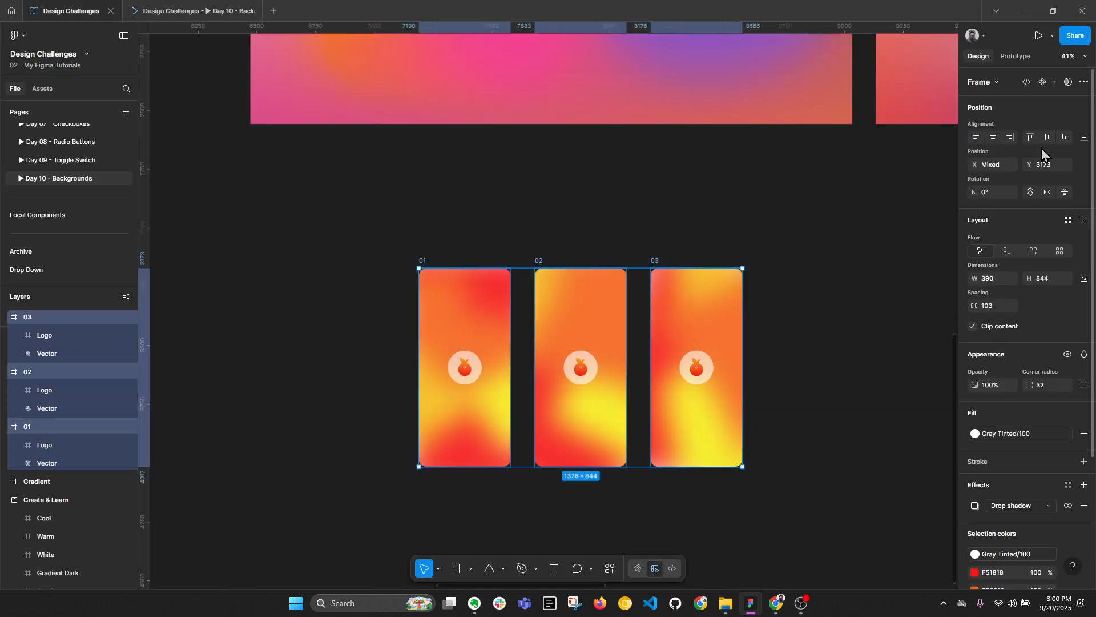
{"action": "left_click", "coordinate": [1026, 57]}
{"action": "left_click", "coordinate": [982, 150]}
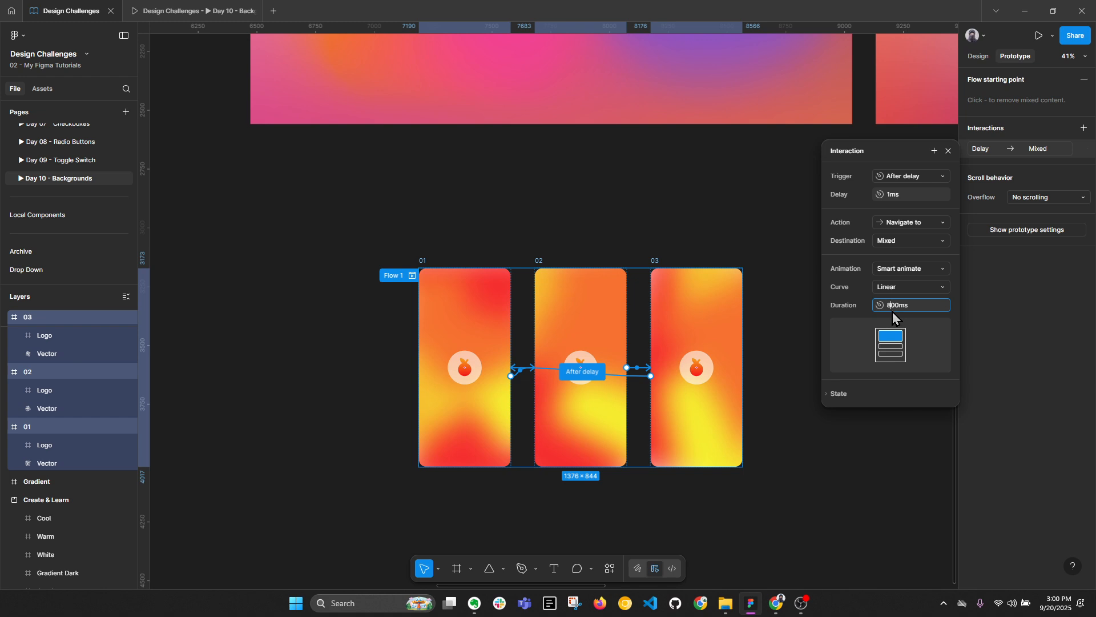
{"action": "left_click", "coordinate": [188, 11]}
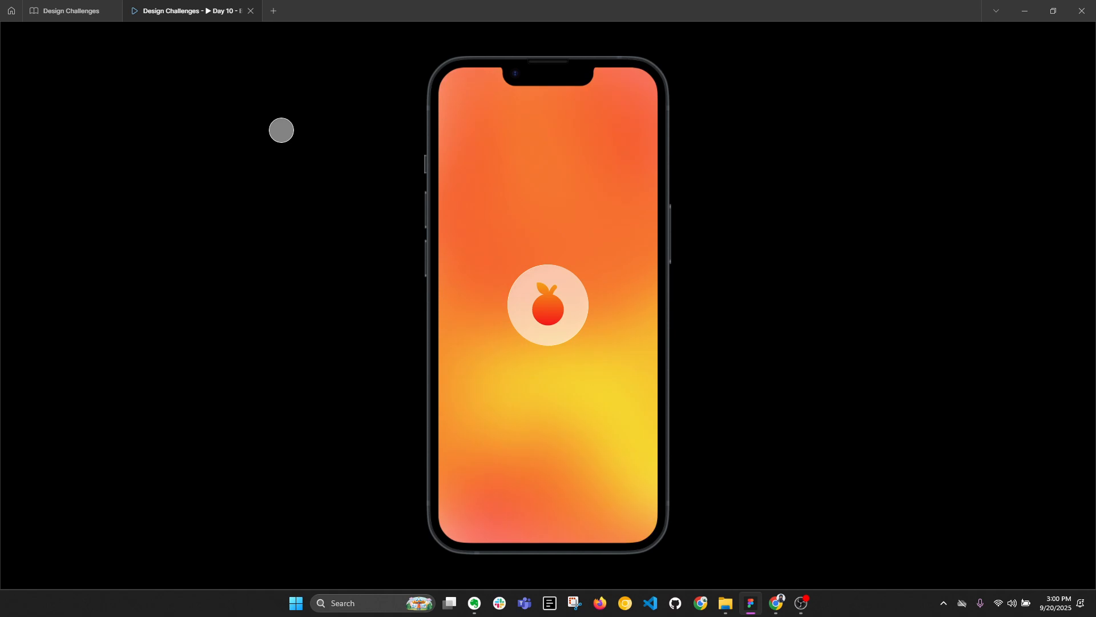
Set the duration of the three frames' interactions to 1200ms and preview the animation.
{"action": "left_click", "coordinate": [67, 7]}
{"action": "left_click", "coordinate": [901, 306]}
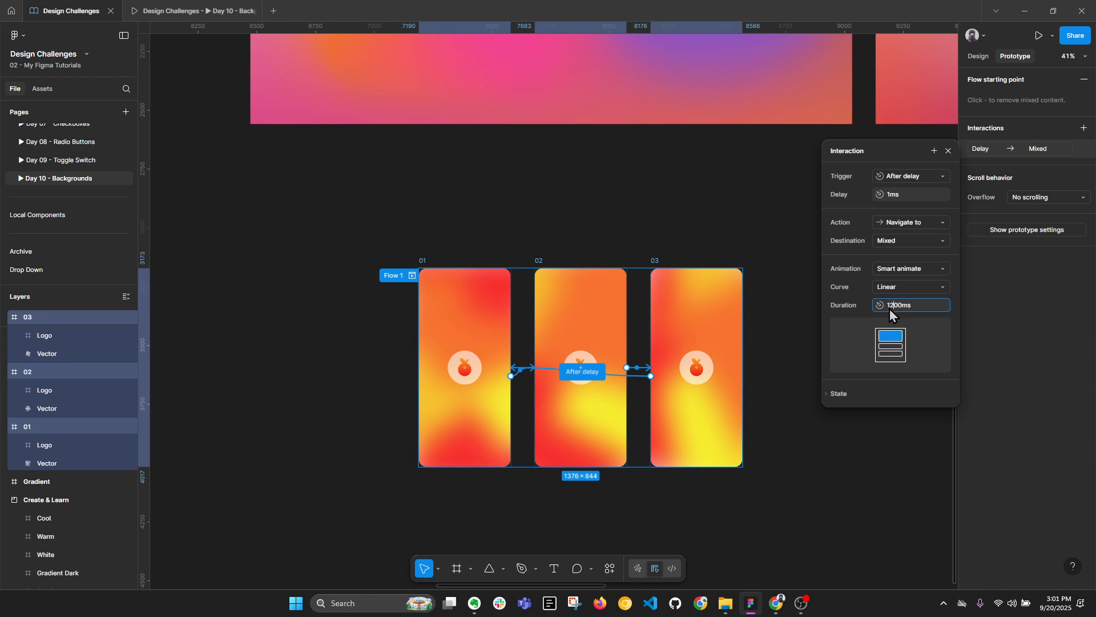
{"action": "key", "text": "Return"}
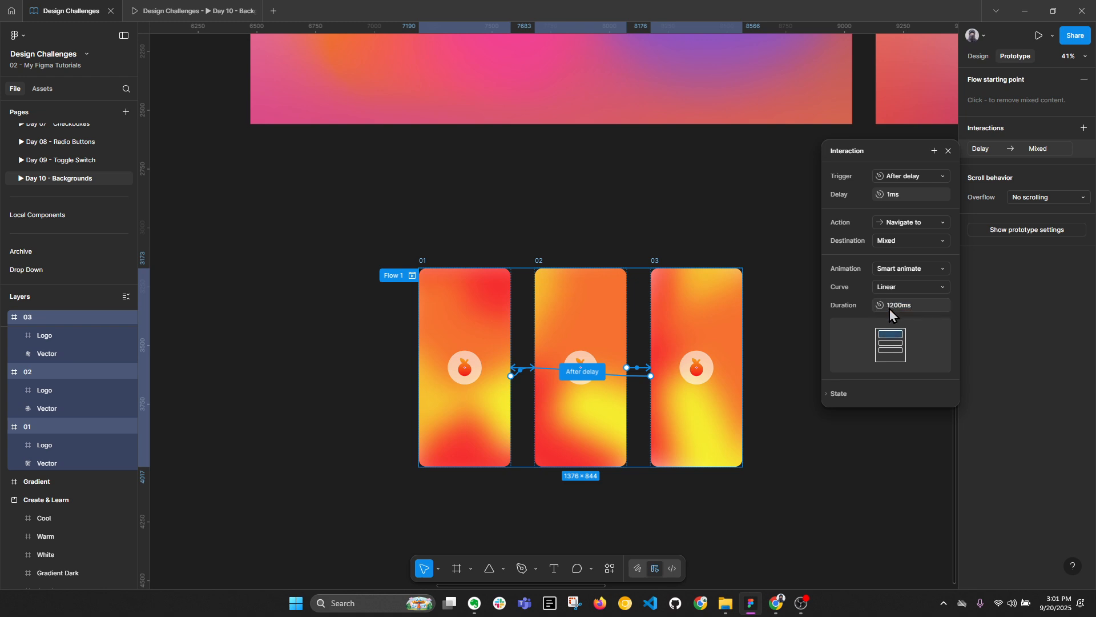
{"action": "left_click", "coordinate": [215, 7]}
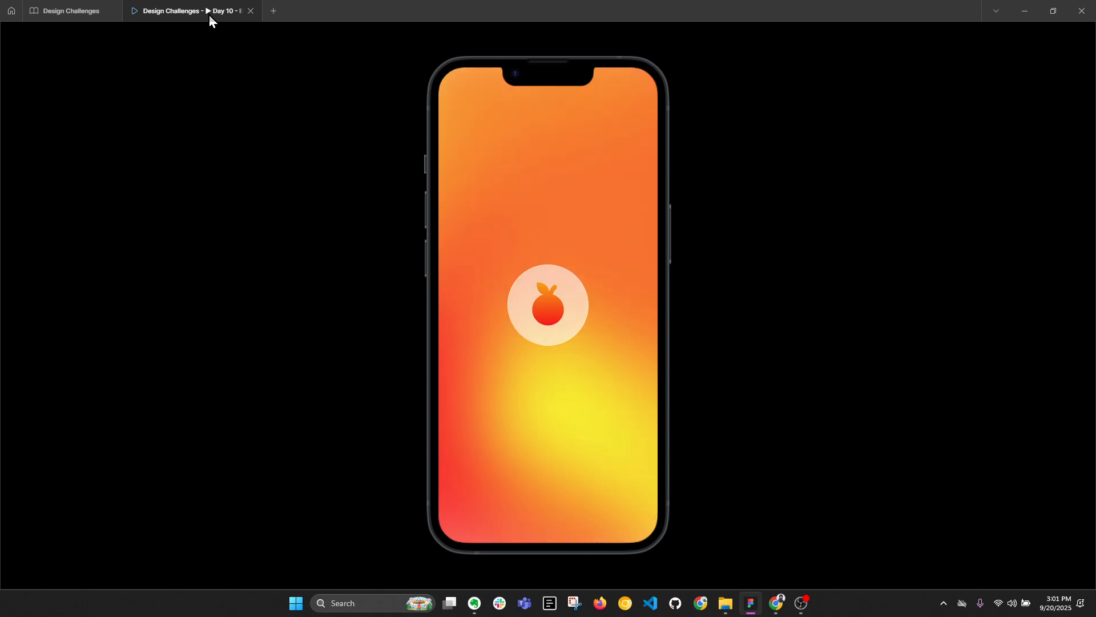
Set the duration of the three frames' interactions to 1600ms and preview the looping prototype.
{"action": "left_click", "coordinate": [102, 7]}
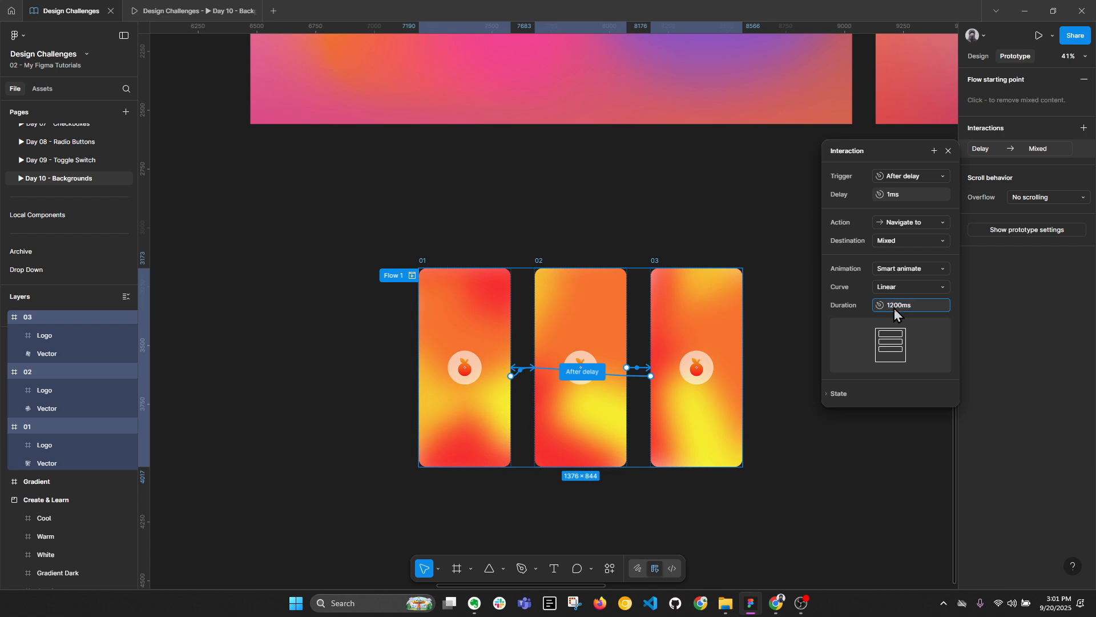
{"action": "left_click", "coordinate": [196, 9]}
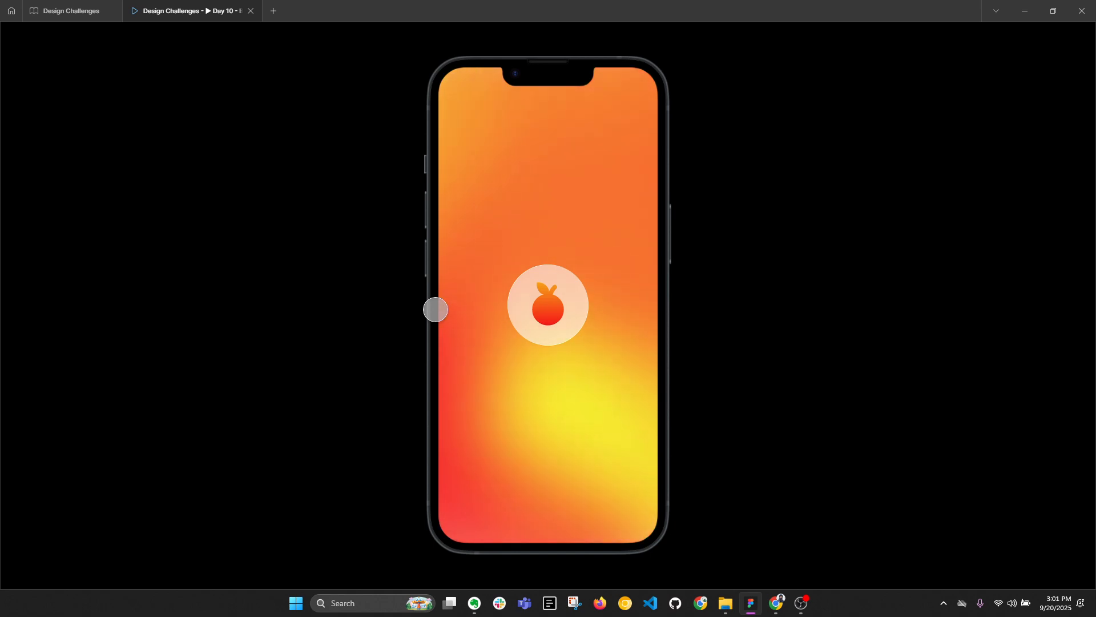
{"action": "left_click", "coordinate": [86, 13]}
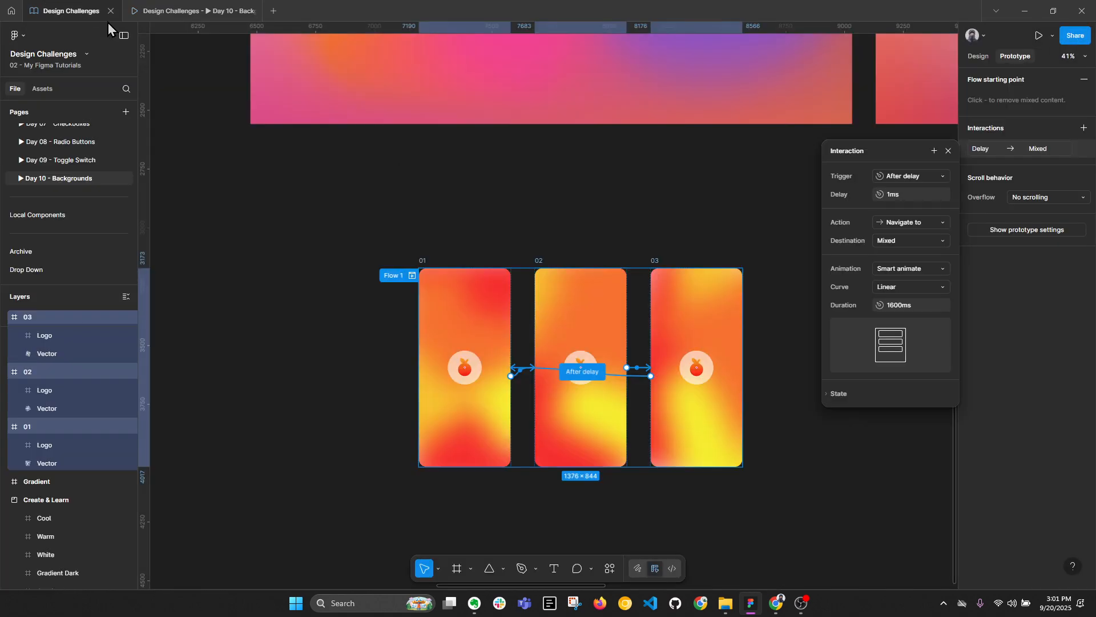
{"action": "left_click", "coordinate": [891, 195]}
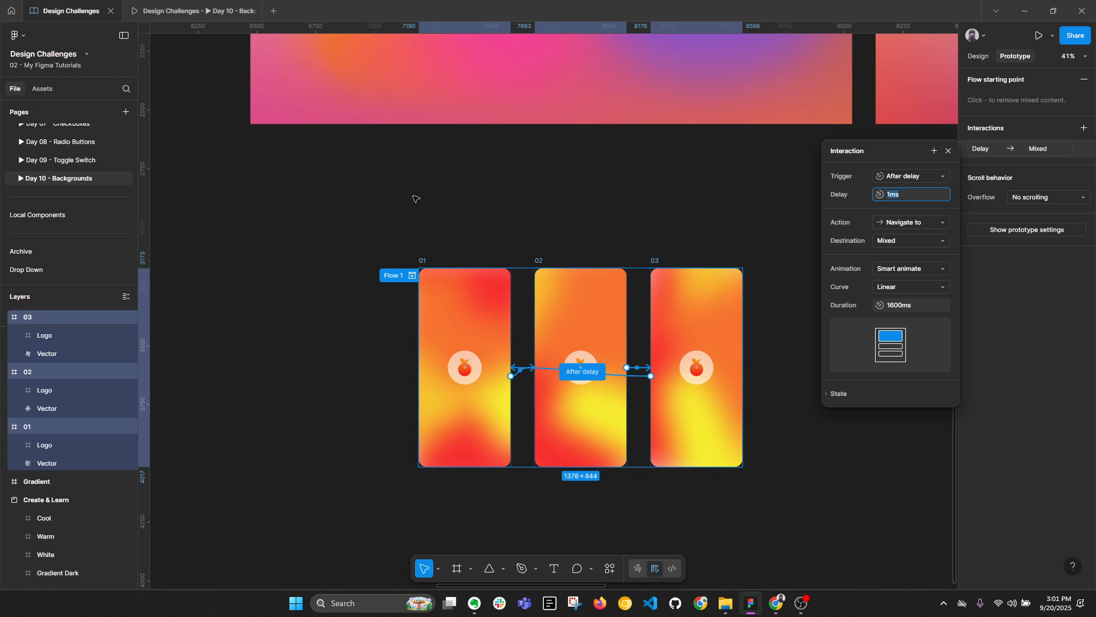
{"action": "left_click", "coordinate": [451, 210]}
{"action": "left_click", "coordinate": [228, 11]}
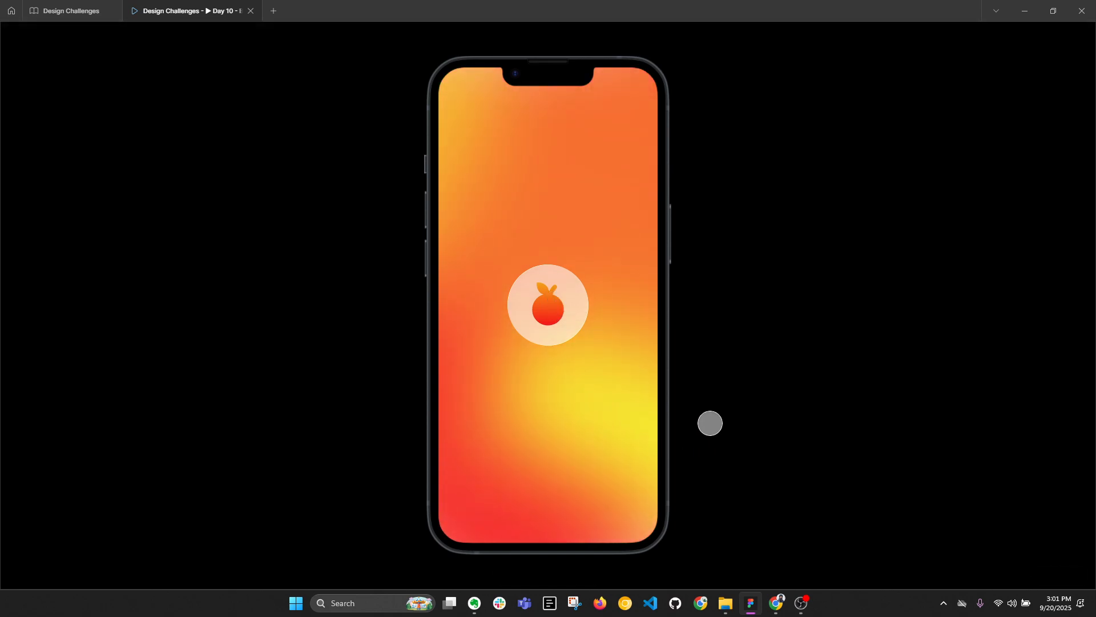
Inspect the flattened background vector in frame 01 in the design file and collapse all layers.
{"action": "left_click", "coordinate": [78, 6]}
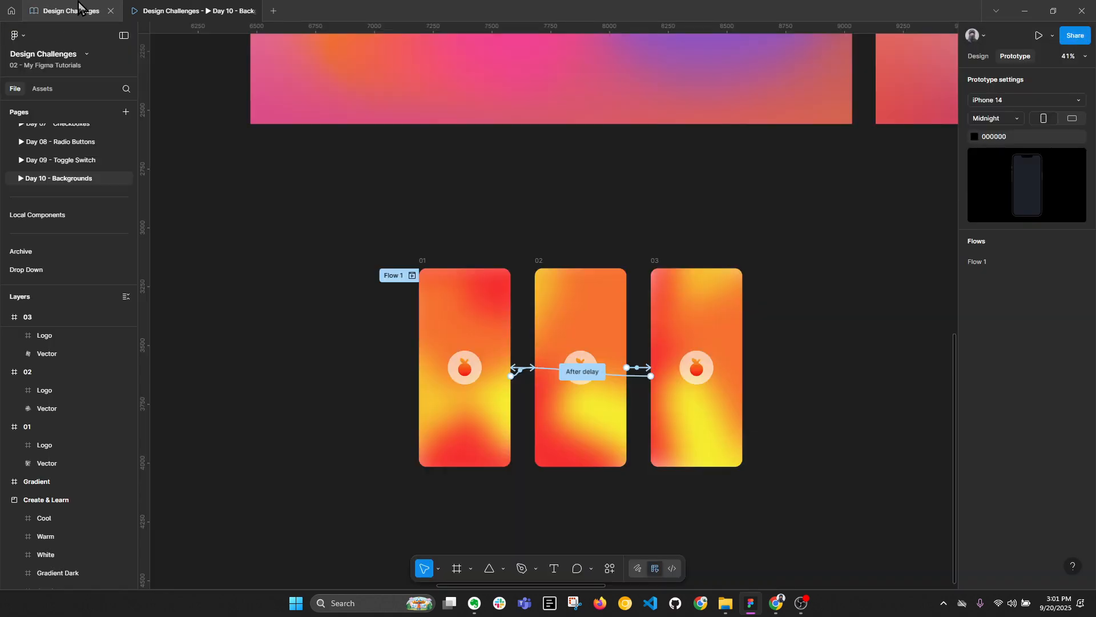
{"action": "key", "text": "shift+e"}
{"action": "left_click", "coordinate": [446, 293]}
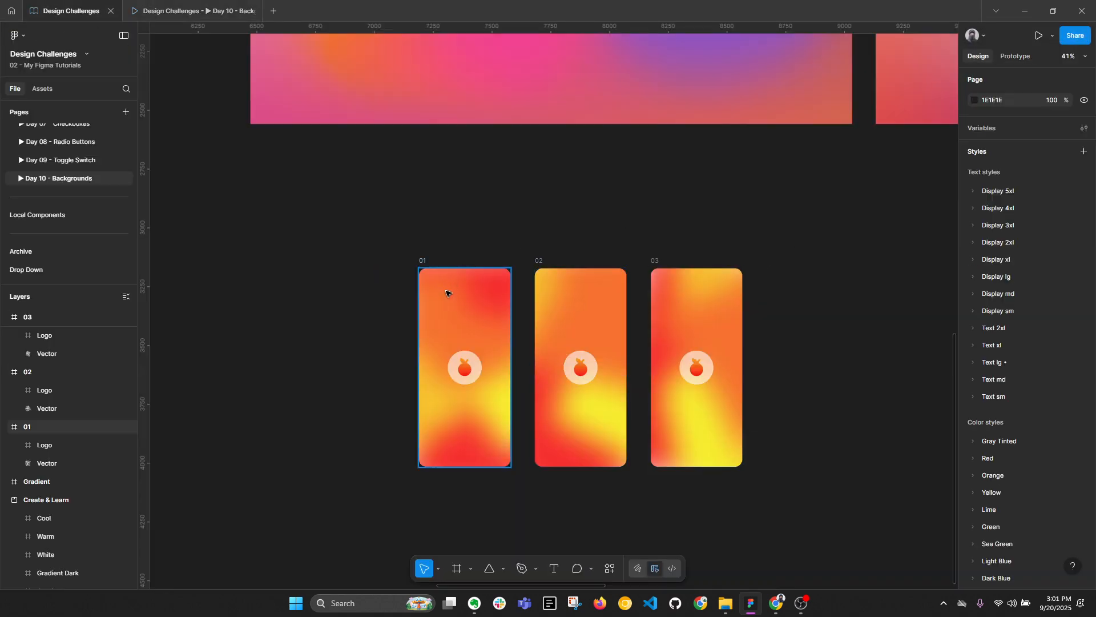
{"action": "double_click", "coordinate": [446, 294]}
{"action": "scroll", "coordinate": [449, 298], "scroll_direction": "down", "scroll_amount": 3}
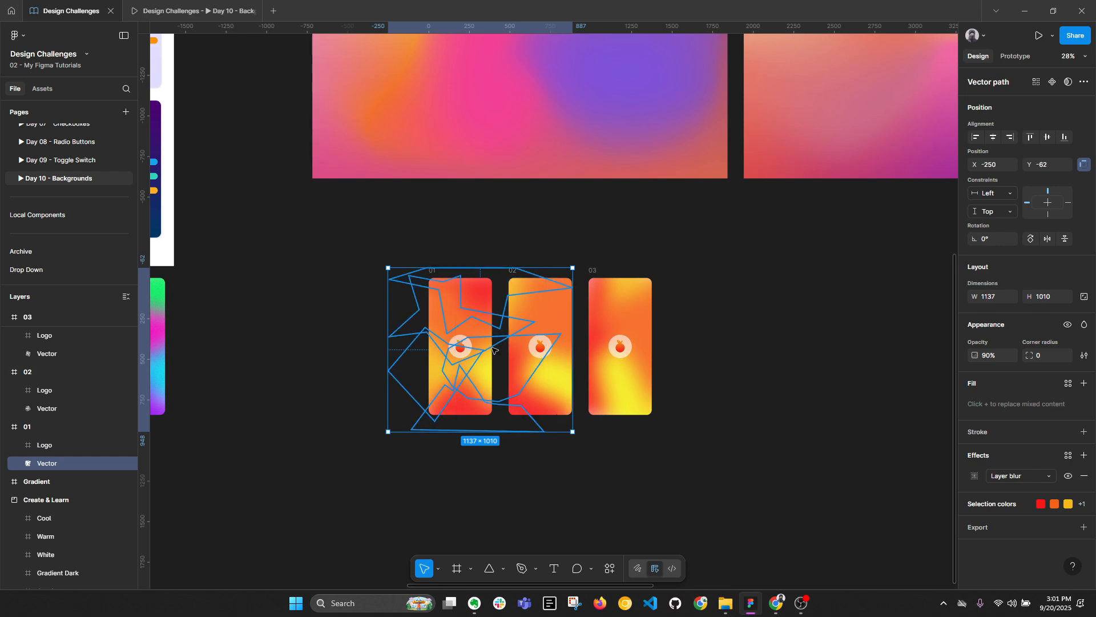
{"action": "left_click", "coordinate": [828, 363]}
{"action": "key", "text": "alt+l"}
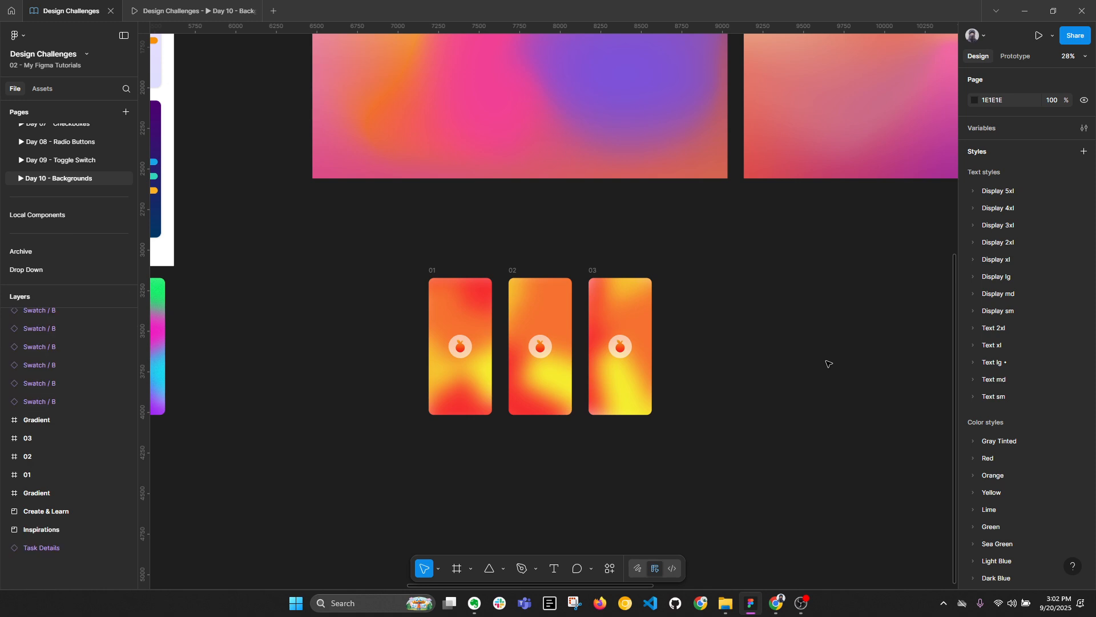
Examine the background examples on the Inspirations board, including the Adobe Express and Fresha designs.
{"action": "scroll", "coordinate": [811, 359], "scroll_direction": "down", "scroll_amount": 5}
{"action": "scroll", "coordinate": [514, 229], "scroll_direction": "up", "scroll_amount": 8}
{"action": "scroll", "coordinate": [530, 219], "scroll_direction": "up", "scroll_amount": 5}
{"action": "scroll", "coordinate": [502, 329], "scroll_direction": "down", "scroll_amount": 3}
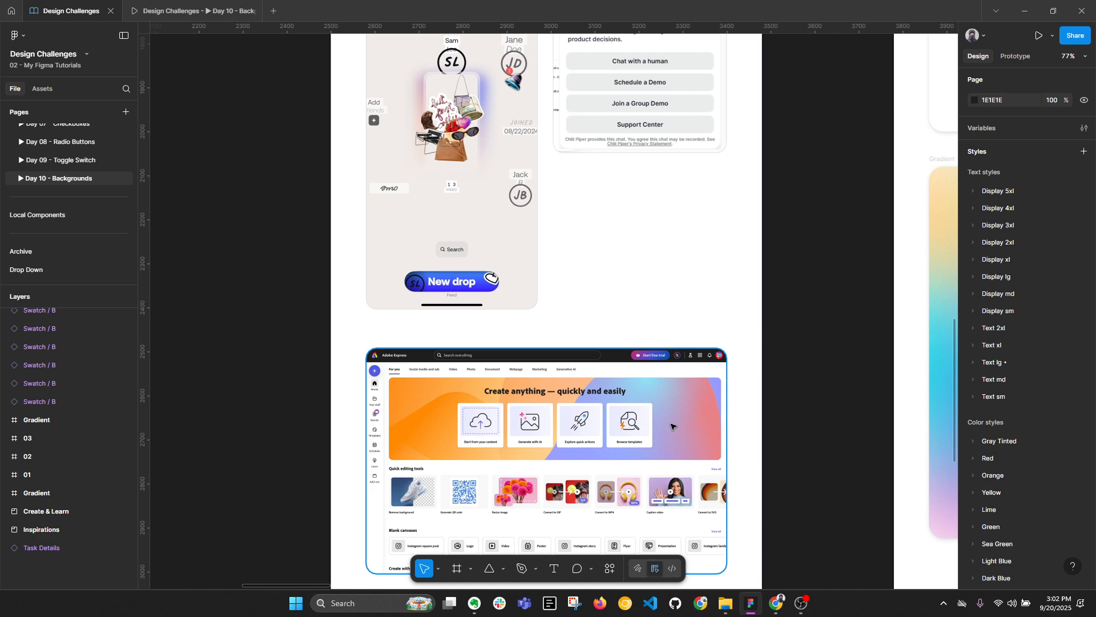
{"action": "scroll", "coordinate": [671, 427], "scroll_direction": "up", "scroll_amount": 7}
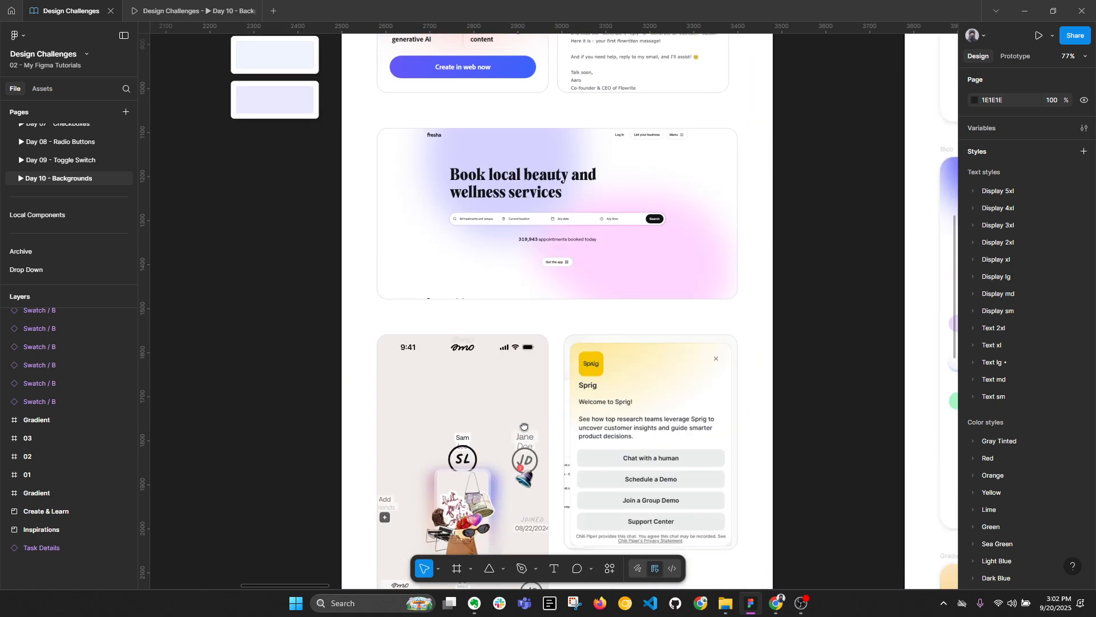
{"action": "scroll", "coordinate": [524, 443], "scroll_direction": "up", "scroll_amount": 5}
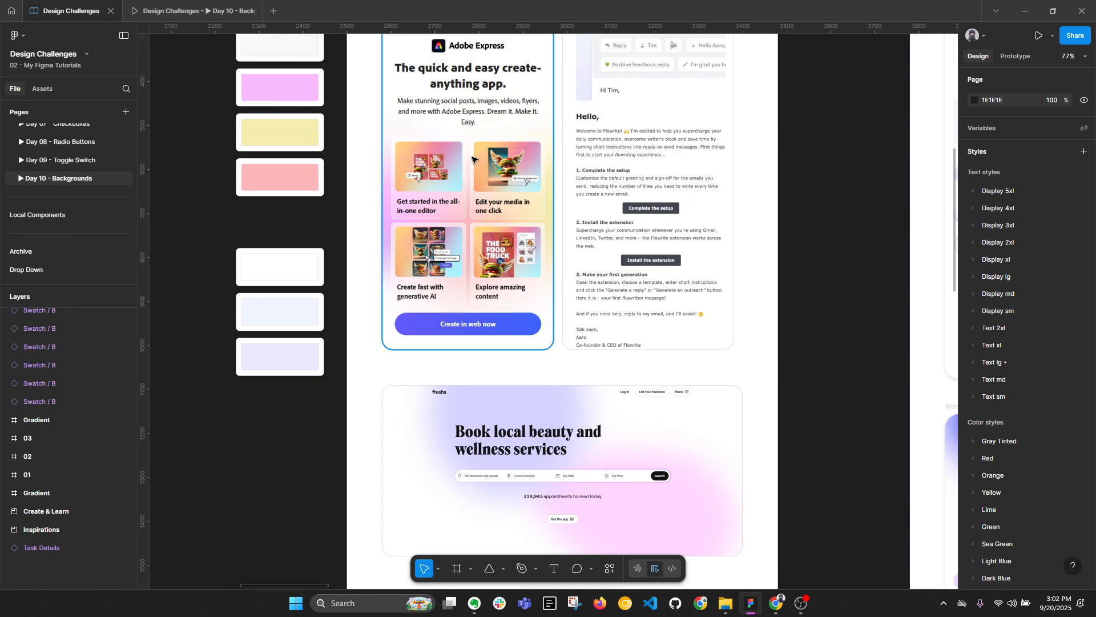
{"action": "scroll", "coordinate": [473, 160], "scroll_direction": "down", "scroll_amount": 10}
{"action": "scroll", "coordinate": [514, 314], "scroll_direction": "up", "scroll_amount": 5}
{"action": "scroll", "coordinate": [531, 322], "scroll_direction": "down", "scroll_amount": 5}
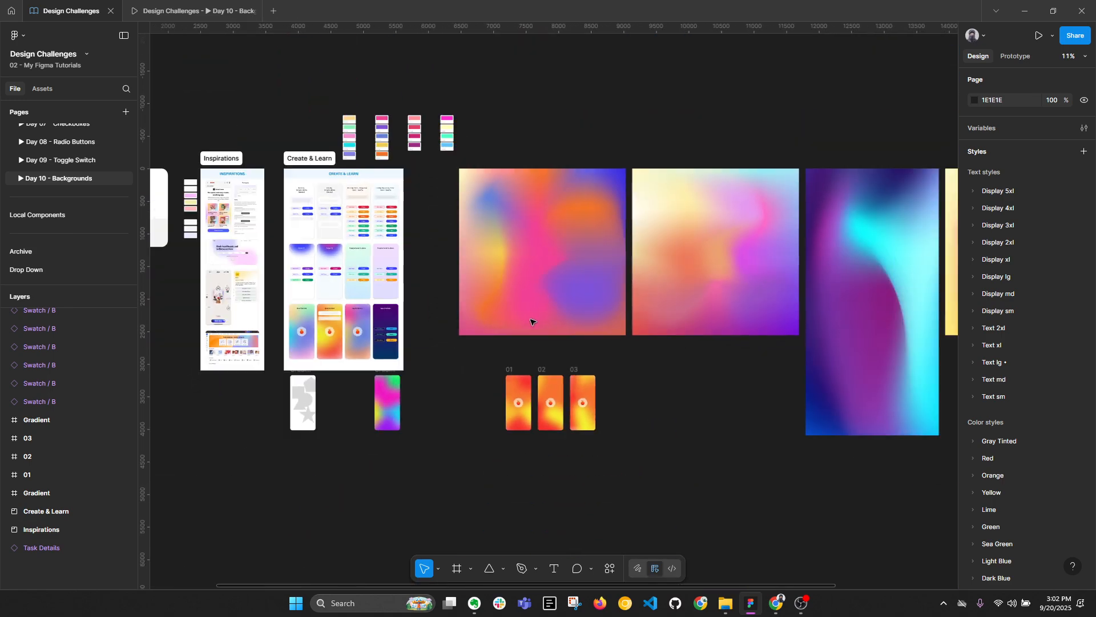
Duplicate the multicoloured Gradient frame to the empty area beyond frame 03 and delete all vectors inside the copy.
{"action": "left_click_drag", "start_coordinate": [448, 369], "coordinate": [348, 372]}
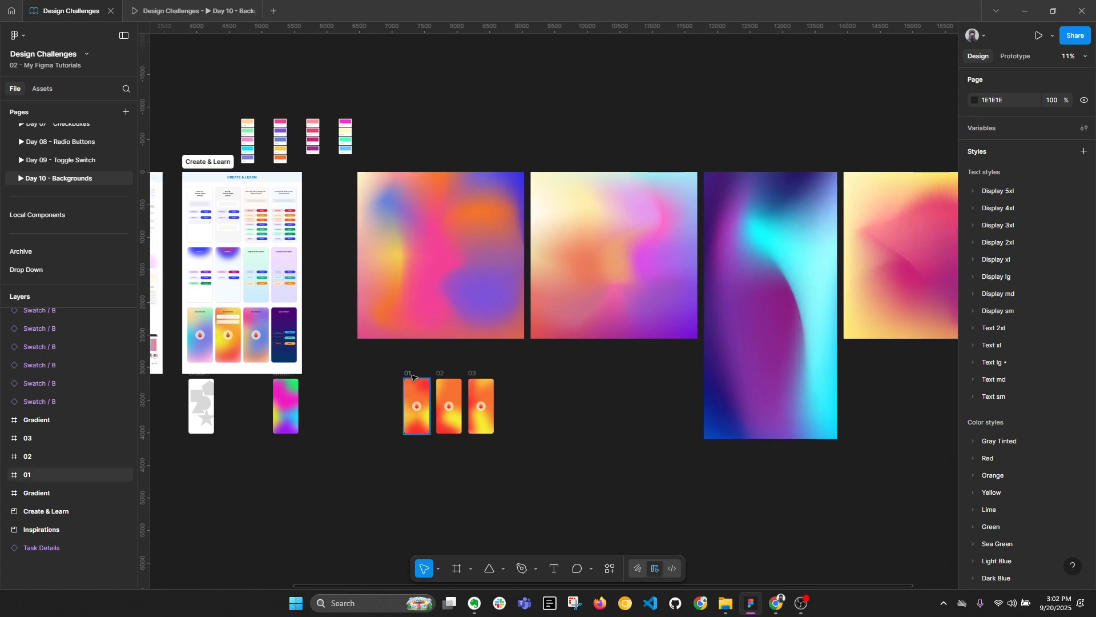
{"action": "scroll", "coordinate": [417, 374], "scroll_direction": "up", "scroll_amount": 4}
{"action": "left_click", "coordinate": [433, 326]}
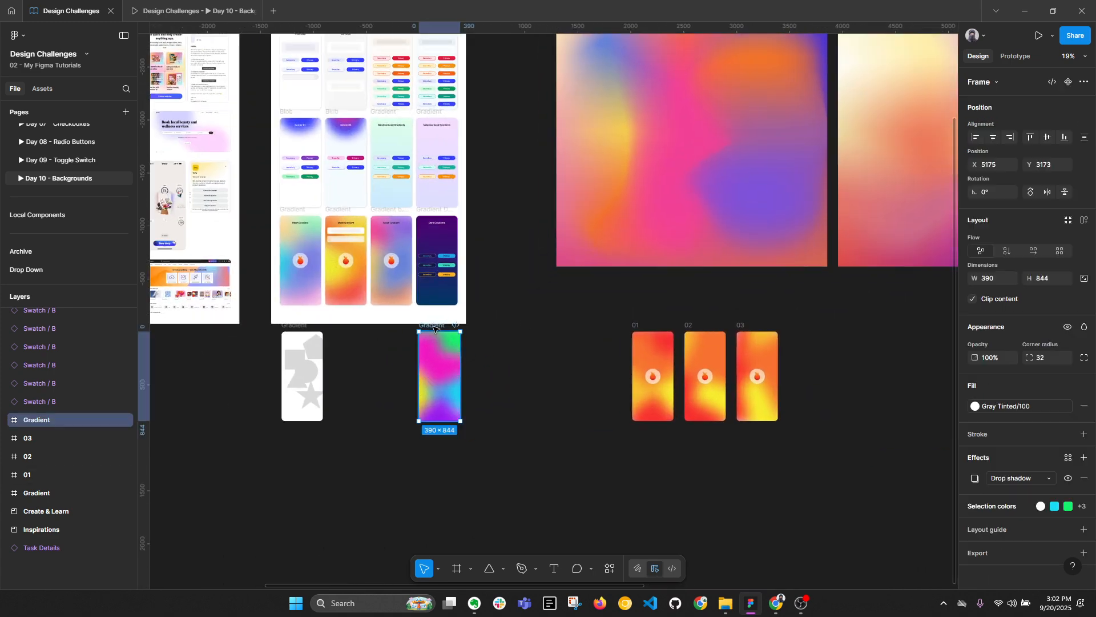
{"action": "left_click_drag", "start_coordinate": [439, 328], "coordinate": [879, 328]}
{"action": "key", "text": "Return"}
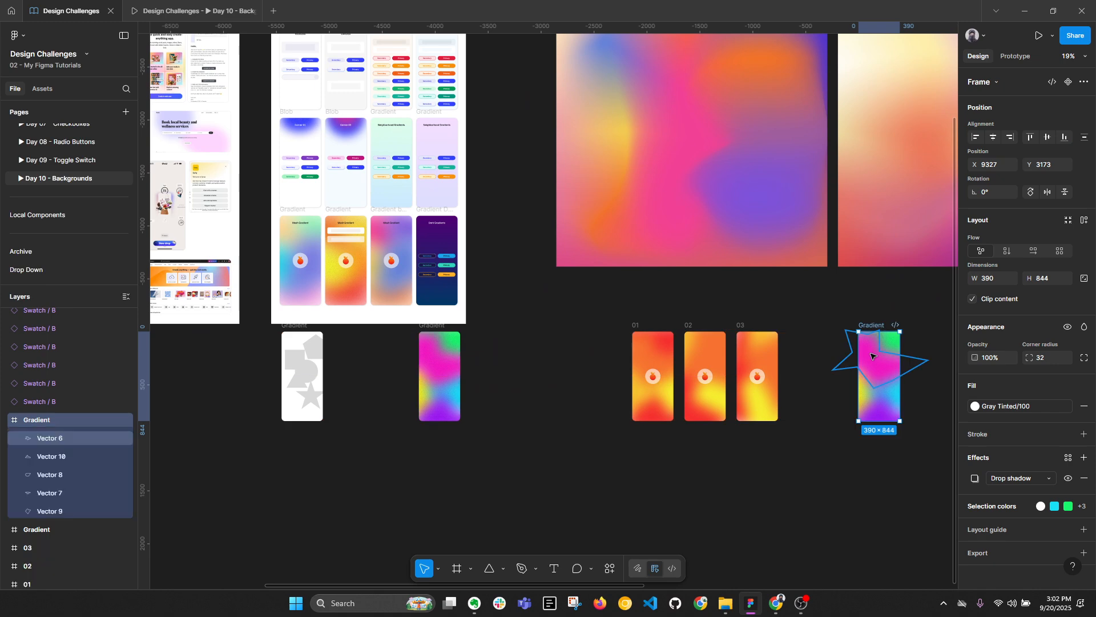
{"action": "key", "text": "Delete"}
Duplicate the purple and cyan Rectangle FreePik image beside the empty Gradient frame, at X 9784 and Y 3173.
{"action": "scroll", "coordinate": [667, 392], "scroll_direction": "right", "scroll_amount": 5}
{"action": "scroll", "coordinate": [667, 392], "scroll_direction": "down", "scroll_amount": 2}
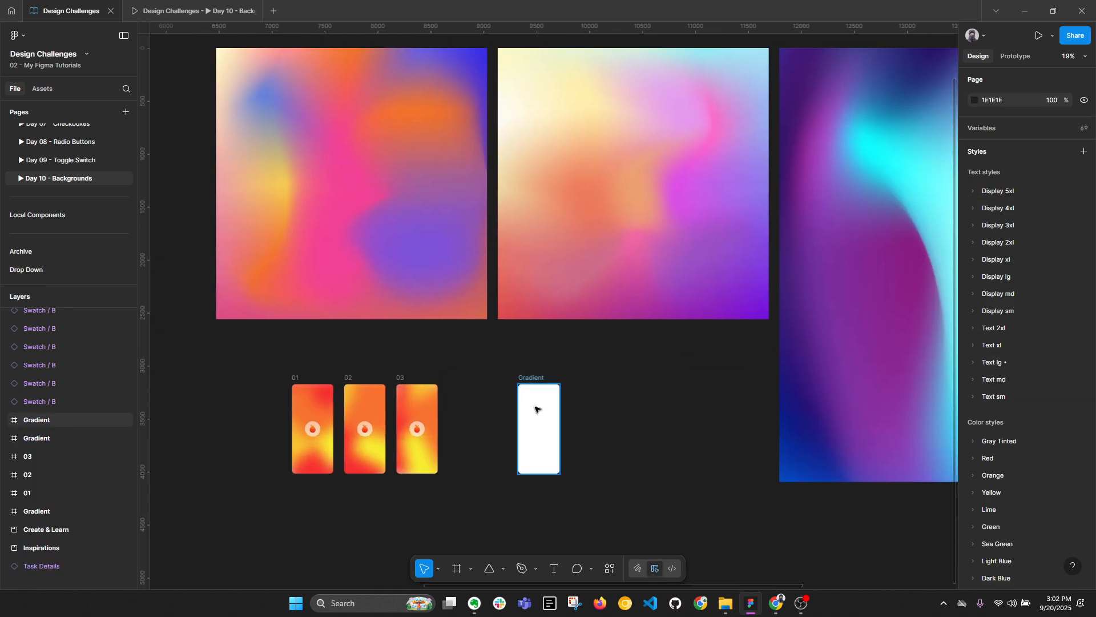
{"action": "scroll", "coordinate": [822, 302], "scroll_direction": "down", "scroll_amount": 2}
{"action": "scroll", "coordinate": [822, 302], "scroll_direction": "left", "scroll_amount": 1}
{"action": "left_click", "coordinate": [829, 215]}
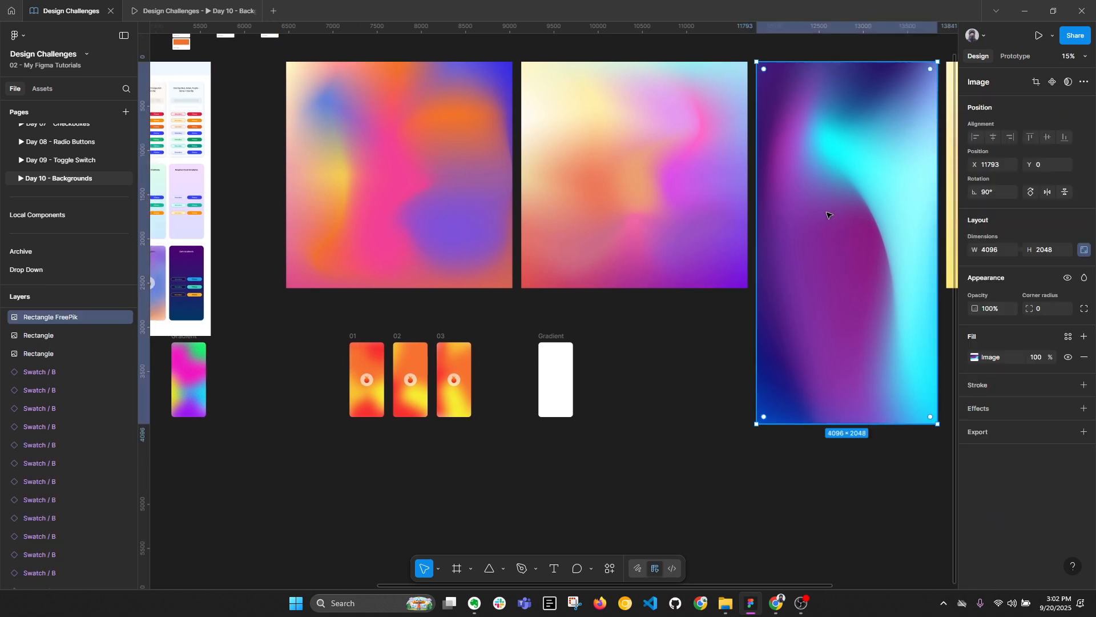
{"action": "left_click_drag", "start_coordinate": [841, 206], "coordinate": [647, 477]}
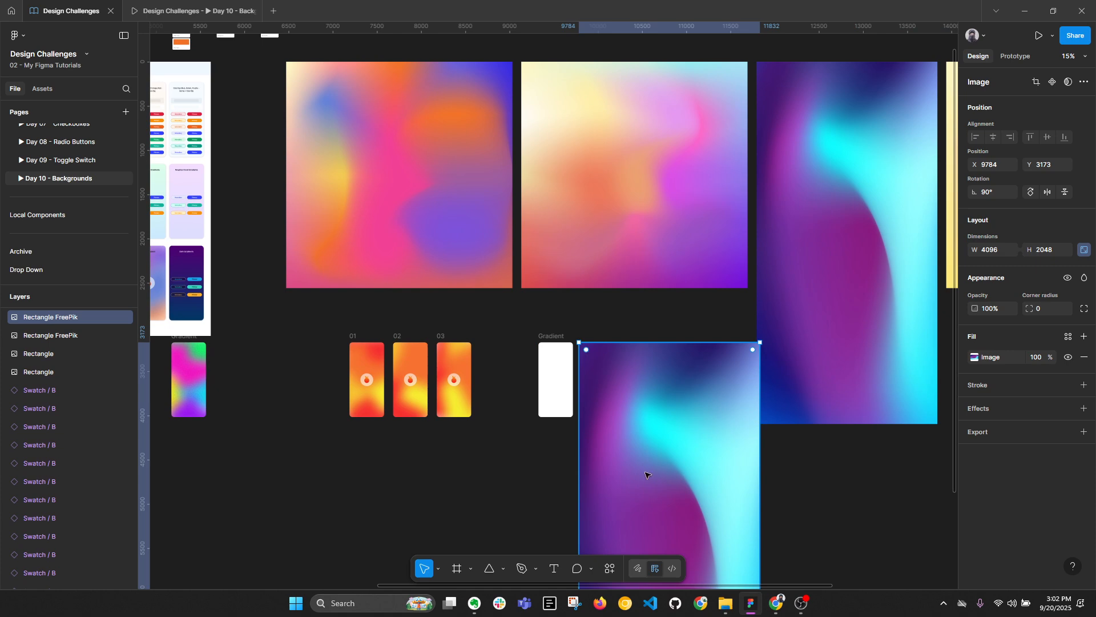
Try scaling down and repositioning the copied FreePik image near the empty Gradient frame, and delete the copy.
{"action": "scroll", "coordinate": [647, 477], "scroll_direction": "down", "scroll_amount": 3}
{"action": "left_click_drag", "start_coordinate": [766, 549], "coordinate": [647, 313]}
{"action": "scroll", "coordinate": [586, 256], "scroll_direction": "up", "scroll_amount": 3}
{"action": "left_click_drag", "start_coordinate": [622, 264], "coordinate": [692, 337]}
{"action": "left_click_drag", "start_coordinate": [771, 437], "coordinate": [813, 522]}
{"action": "left_click_drag", "start_coordinate": [760, 400], "coordinate": [727, 366]}
{"action": "key", "text": "Delete"}
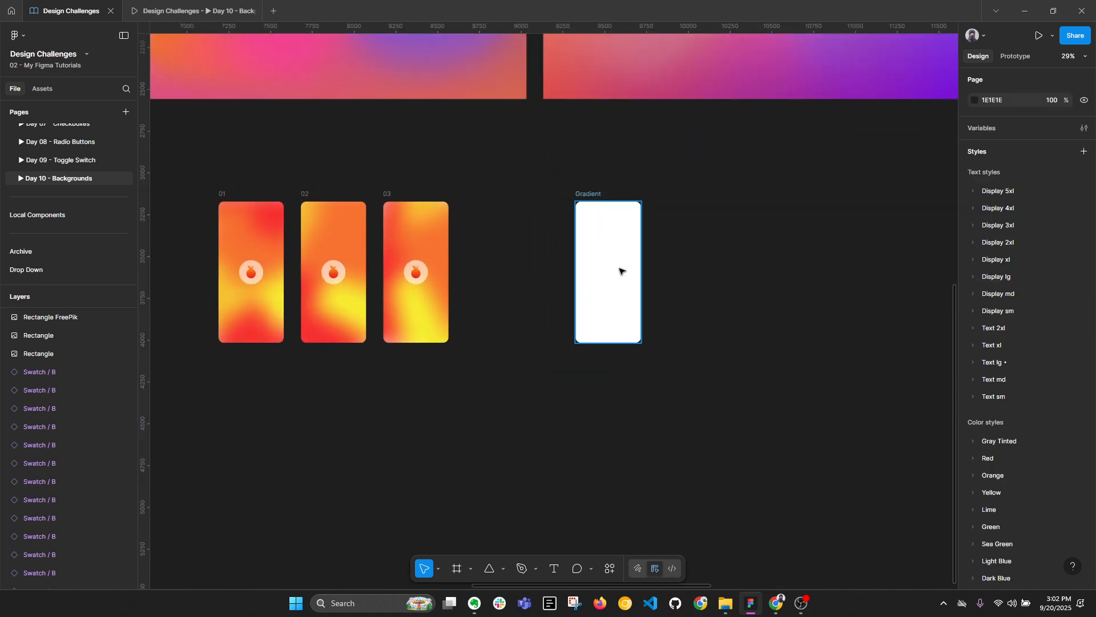
Place the purple and cyan Rectangle FreePik image inside the empty Gradient frame and center it horizontally and vertically.
{"action": "key", "text": "ctrl+z"}
{"action": "scroll", "coordinate": [639, 260], "scroll_direction": "up", "scroll_amount": 1}
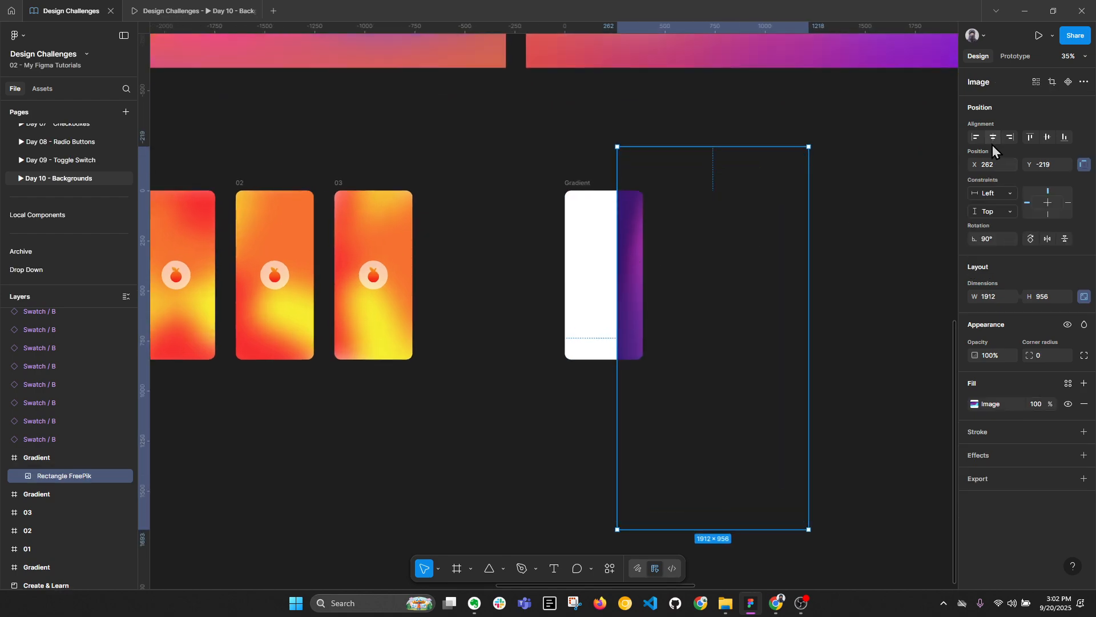
{"action": "left_click", "coordinate": [994, 140]}
{"action": "left_click", "coordinate": [1049, 139]}
{"action": "left_click", "coordinate": [701, 256]}
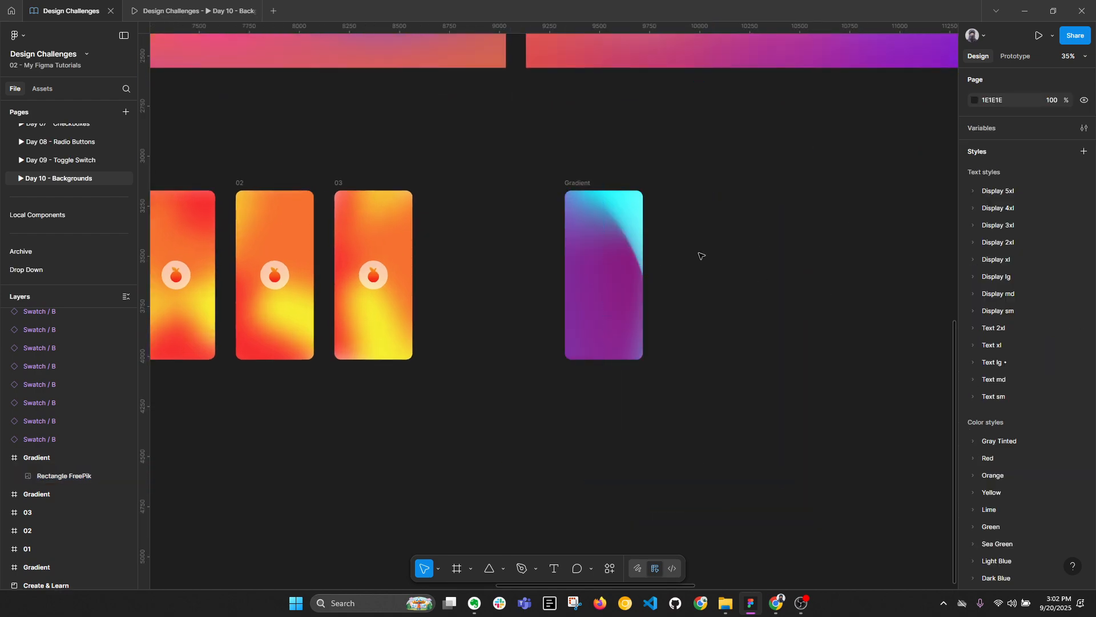
Duplicate the purple and cyan Gradient frame to its right with a spacing of 103, at X 9820 and Y 3173.
{"action": "left_click", "coordinate": [576, 183]}
{"action": "left_click_drag", "start_coordinate": [183, 187], "coordinate": [295, 189]}
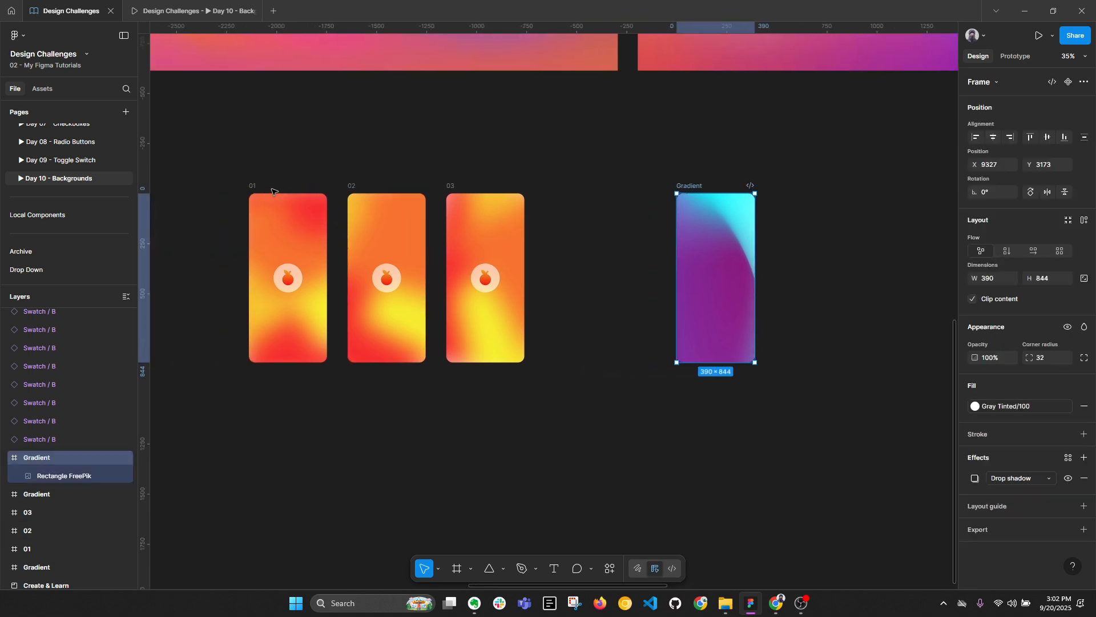
{"action": "left_click_drag", "start_coordinate": [609, 160], "coordinate": [363, 178]}
{"action": "left_click_drag", "start_coordinate": [439, 204], "coordinate": [538, 206]}
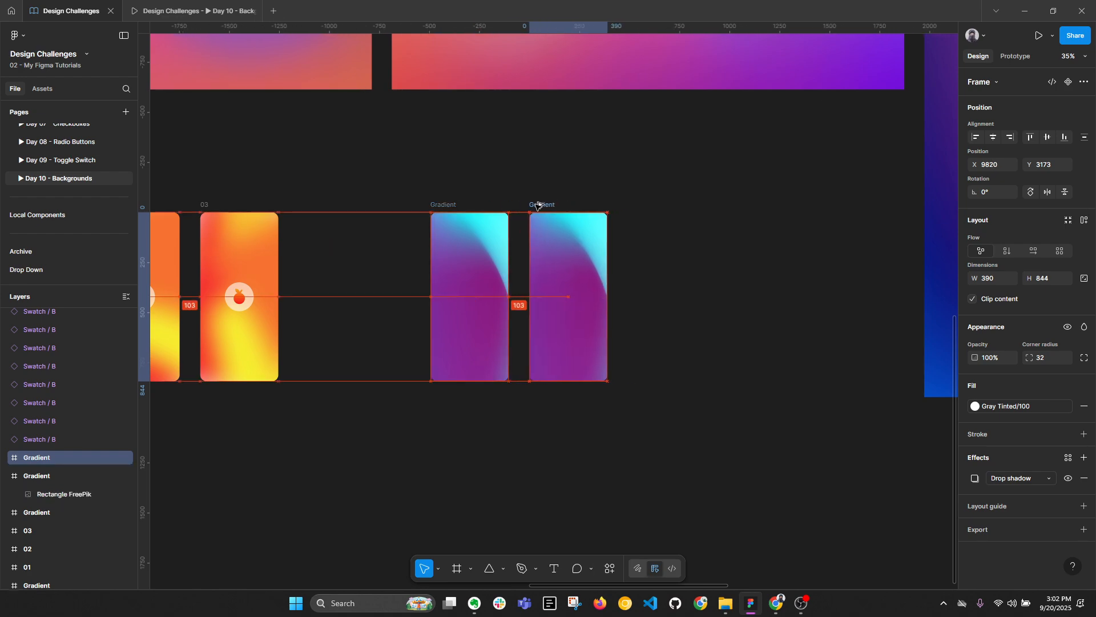
Rotate the FreePik image inside the second purple and cyan Gradient frame to about 63°.
{"action": "left_click", "coordinate": [573, 247]}
{"action": "left_click_drag", "start_coordinate": [666, 103], "coordinate": [740, 168]}
{"action": "left_click", "coordinate": [781, 256]}
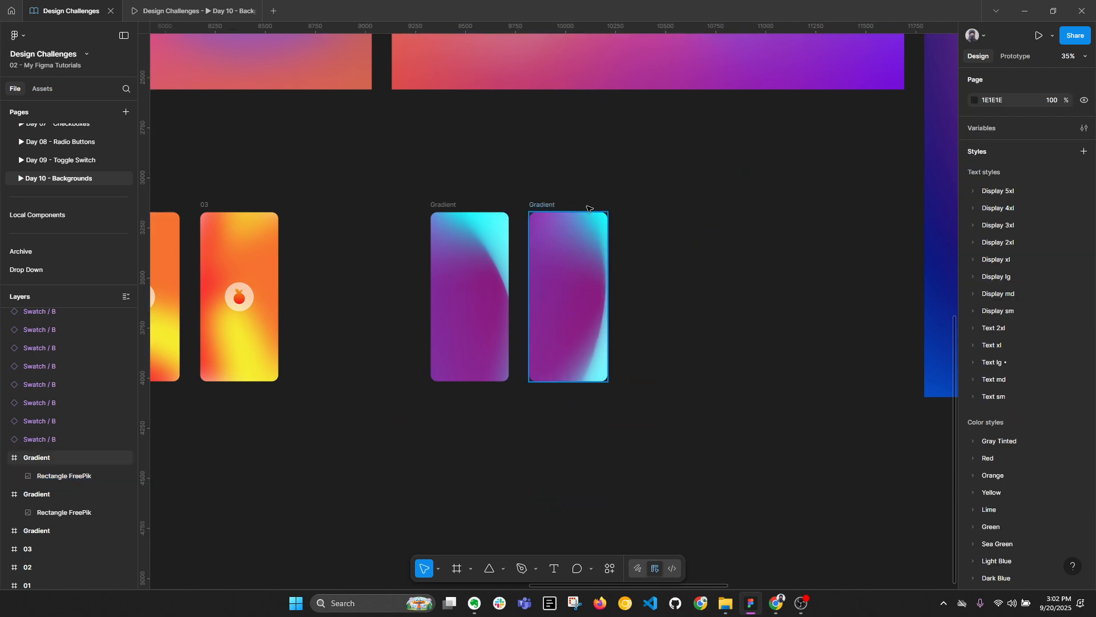
{"action": "left_click", "coordinate": [575, 250]}
{"action": "left_click_drag", "start_coordinate": [607, 246], "coordinate": [565, 191]}
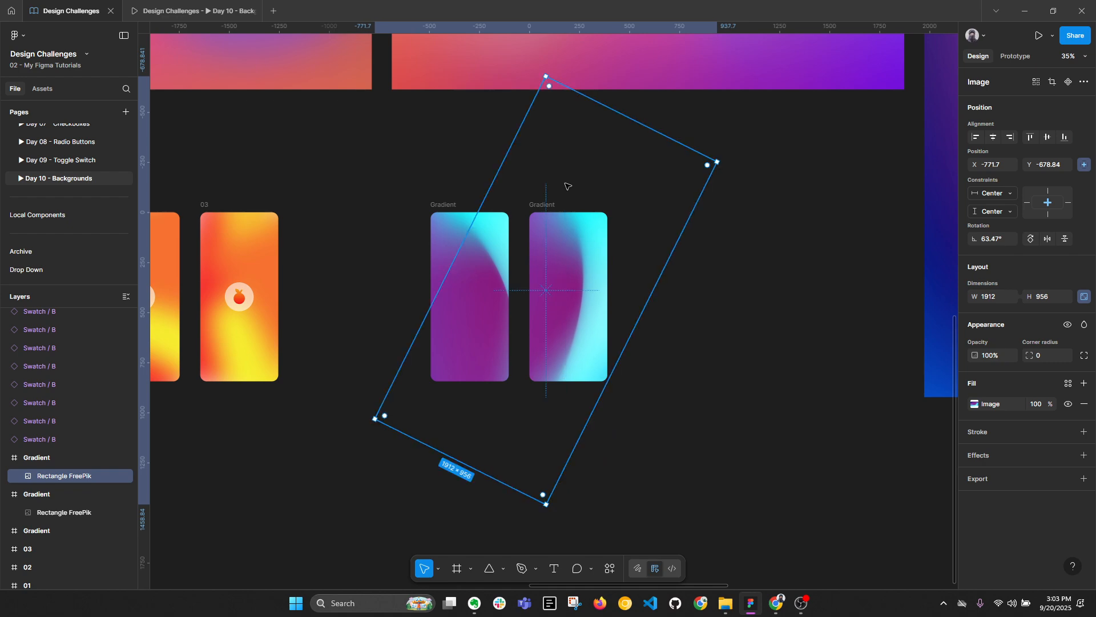
{"action": "left_click", "coordinate": [576, 174]}
Duplicate the second purple and cyan Gradient frame to make a third one beside it.
{"action": "left_click", "coordinate": [547, 204]}
{"action": "key", "text": "ctrl+d"}
{"action": "left_click", "coordinate": [676, 239]}
Rotate the FreePik image in the third Gradient frame to about -42° and enlarge it to about 2272 × 1136.
{"action": "left_click", "coordinate": [774, 181]}
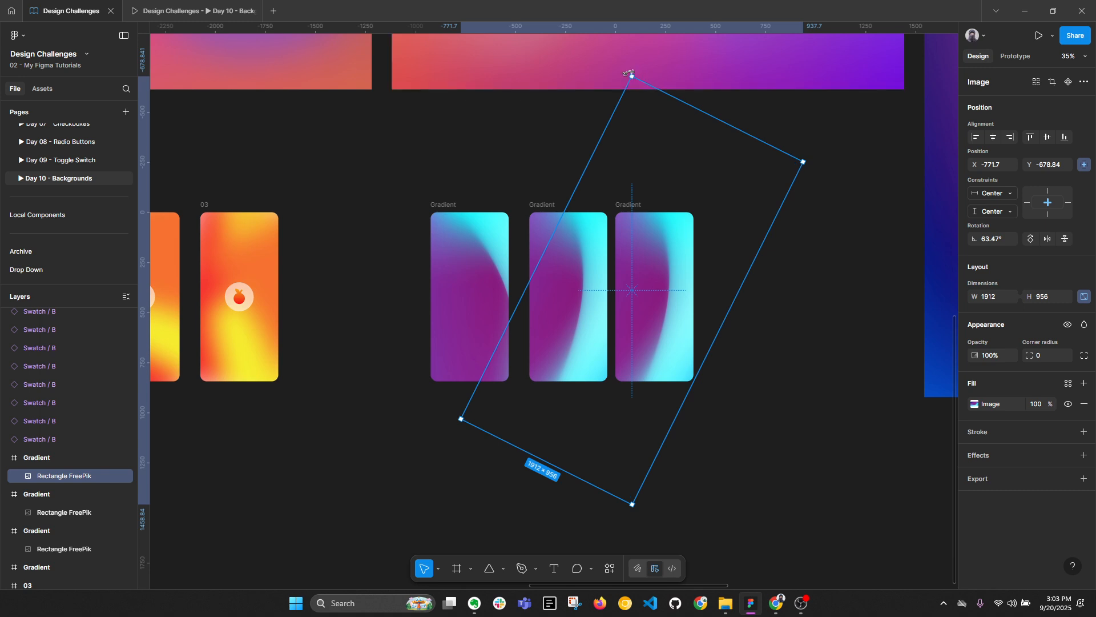
{"action": "left_click_drag", "start_coordinate": [626, 70], "coordinate": [738, 202]}
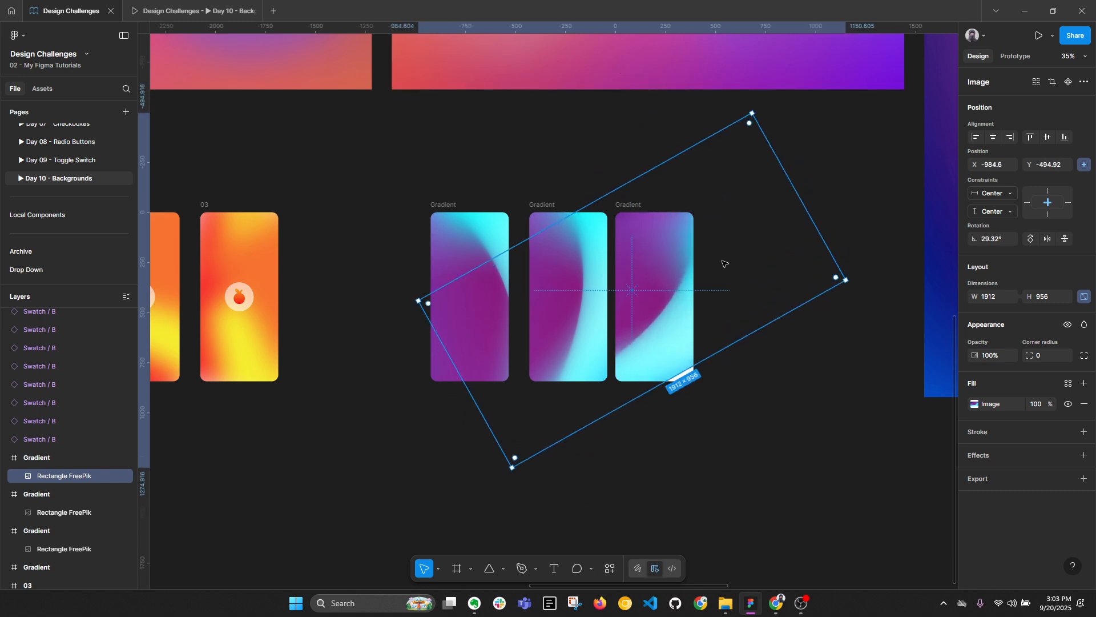
{"action": "left_click_drag", "start_coordinate": [693, 364], "coordinate": [700, 375]}
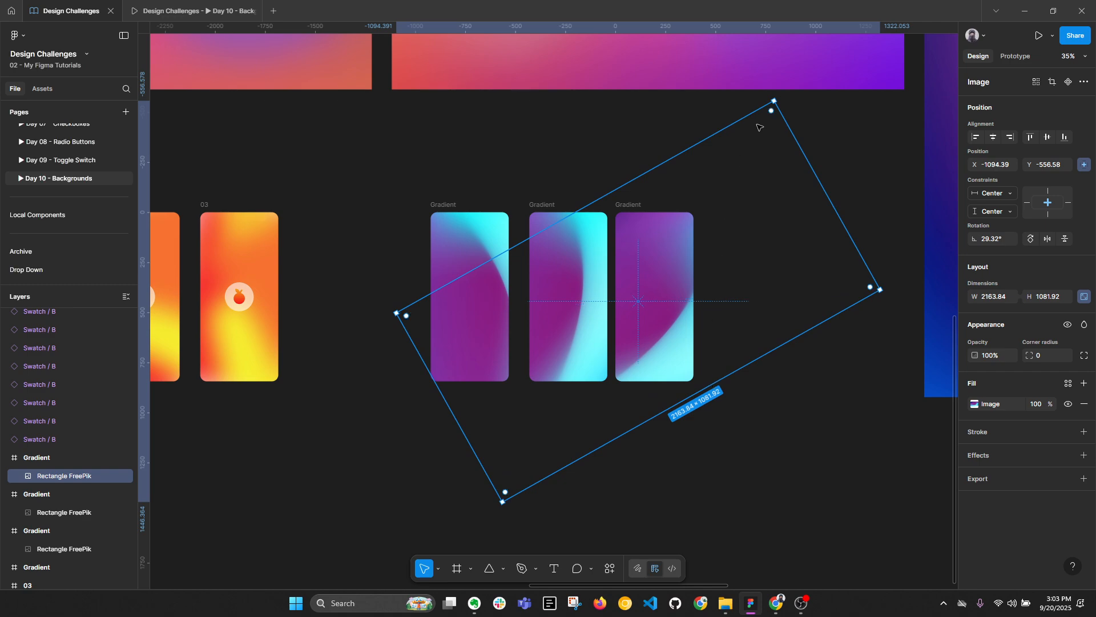
{"action": "left_click_drag", "start_coordinate": [779, 97], "coordinate": [878, 365]}
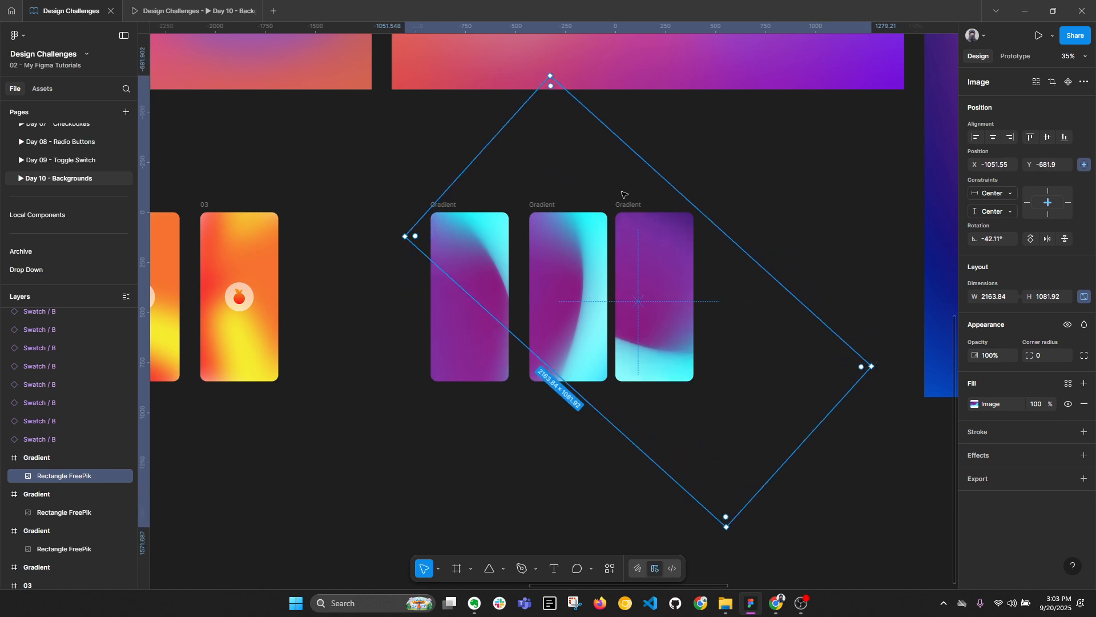
{"action": "left_click_drag", "start_coordinate": [665, 181], "coordinate": [676, 175]}
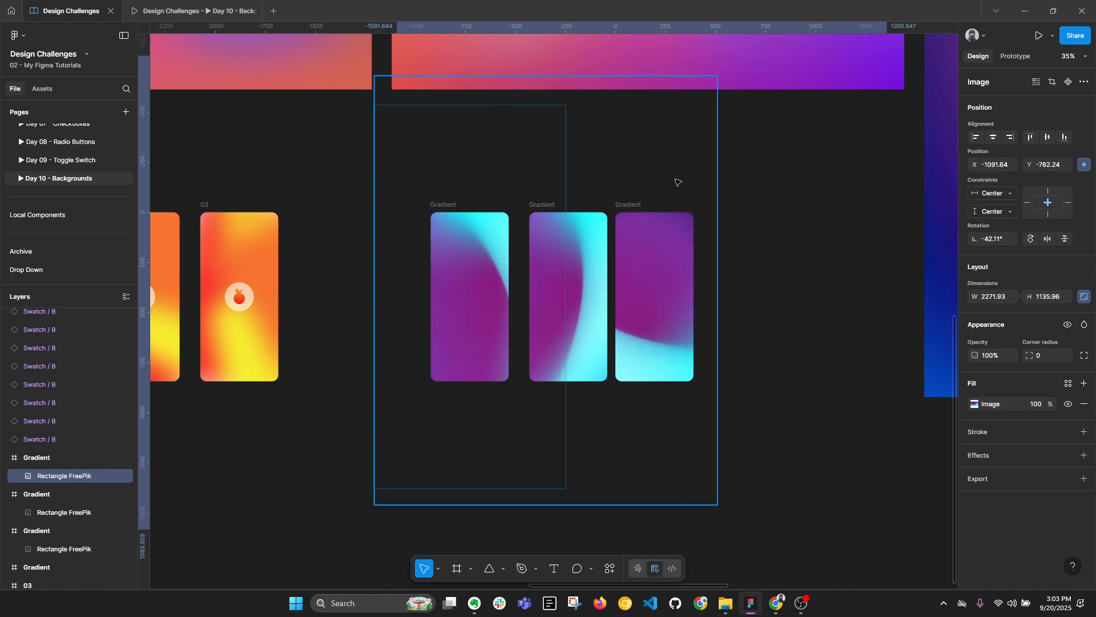
Nudge the FreePik image in the third Gradient frame rightward to about X -1012.
{"action": "key", "text": "shift+Right"}
{"action": "key", "text": "shift+Right"}
{"action": "key", "text": "shift+Right"}
{"action": "key", "text": "shift+Right"}
{"action": "key", "text": "shift+Right"}
{"action": "key", "text": "shift+Right"}
{"action": "key", "text": "shift+Right"}
{"action": "key", "text": "shift+Right"}
{"action": "key", "text": "shift+Right"}
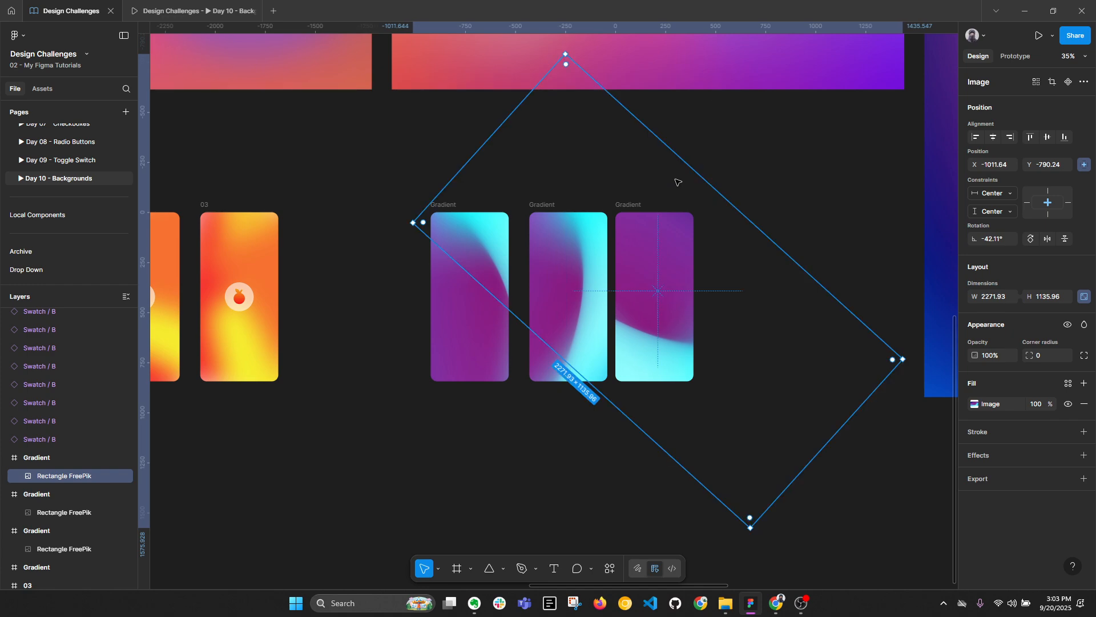
Apply a uniform Layer blur of 100 to the FreePik images in all three purple and cyan Gradient frames.
{"action": "left_click", "coordinate": [669, 323], "text": "ctrl+shift"}
{"action": "left_click", "coordinate": [671, 321], "text": "ctrl+shift"}
{"action": "left_click", "coordinate": [557, 289], "text": "ctrl+shift"}
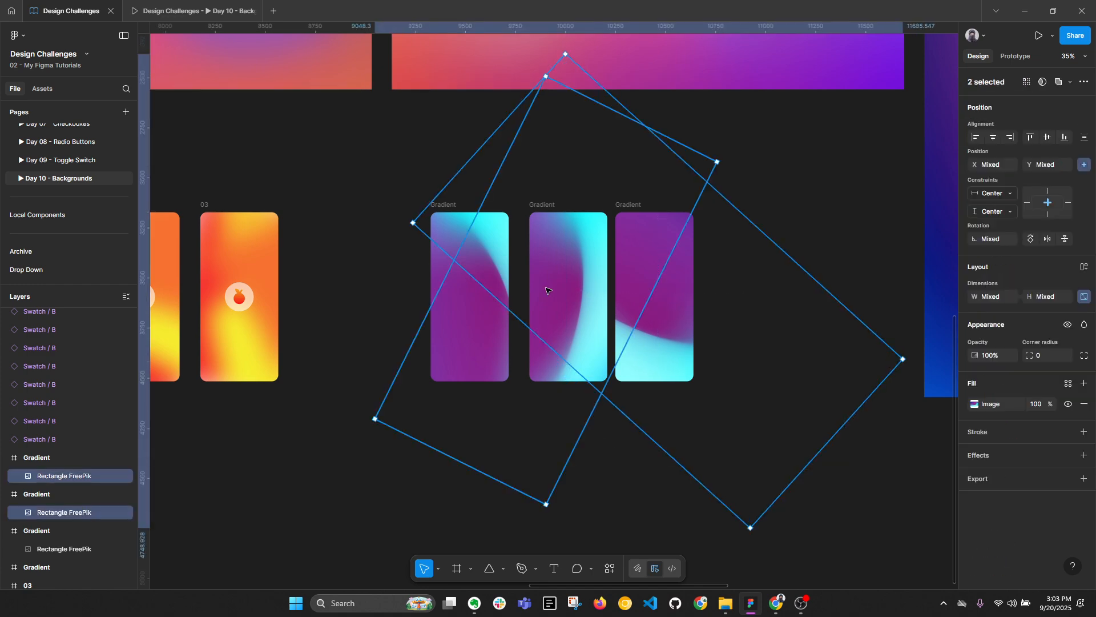
{"action": "left_click", "coordinate": [477, 312], "text": "ctrl+shift"}
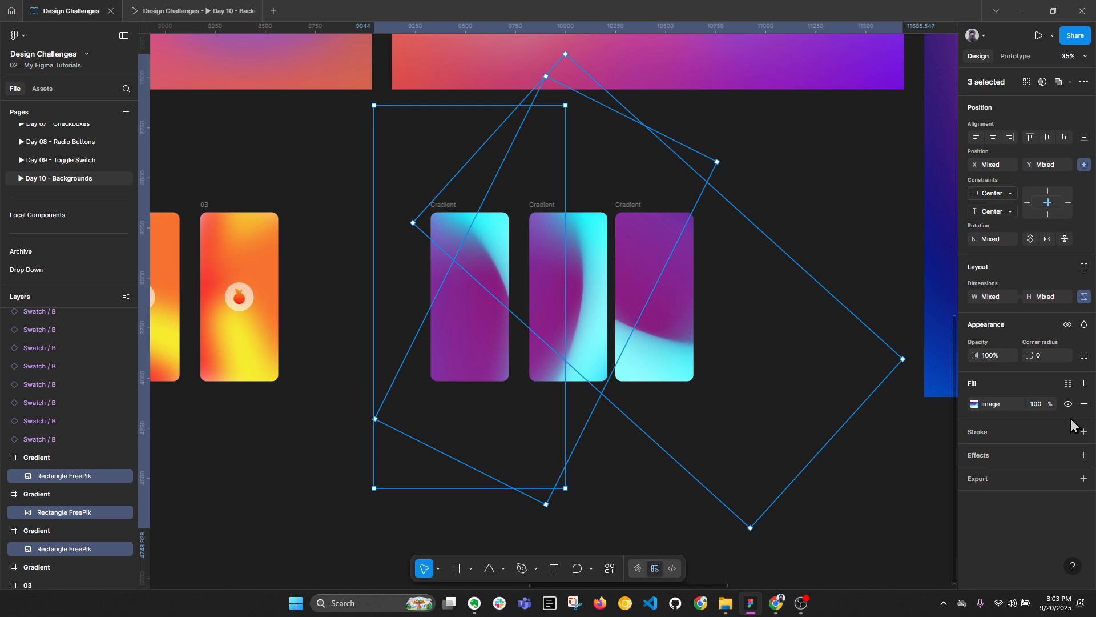
{"action": "left_click", "coordinate": [1084, 455]}
{"action": "left_click", "coordinate": [1028, 477]}
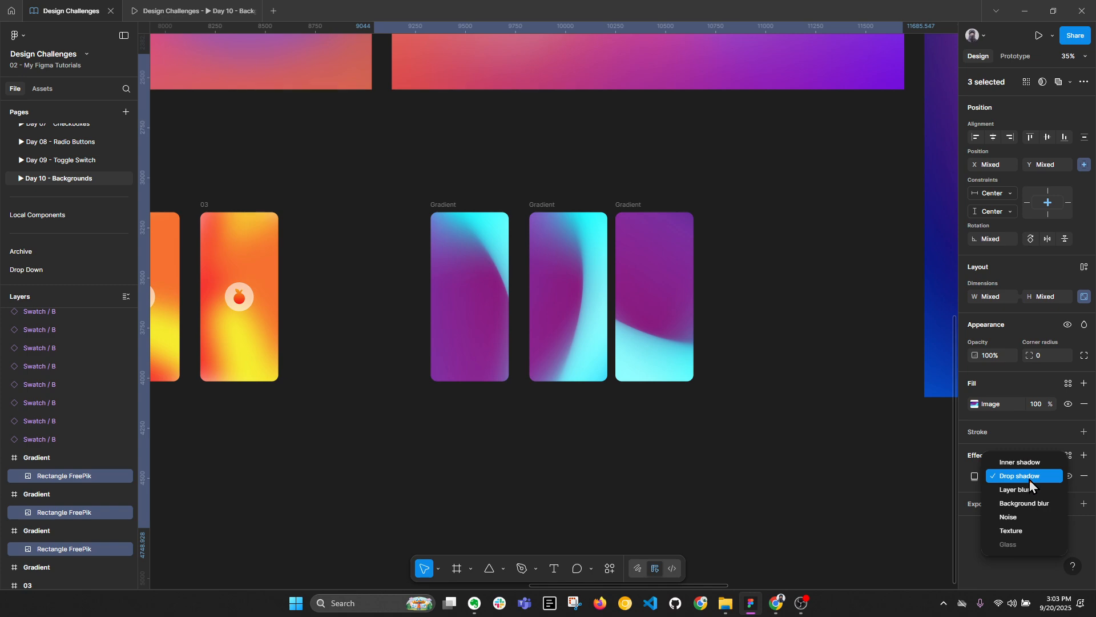
{"action": "left_click", "coordinate": [1019, 490]}
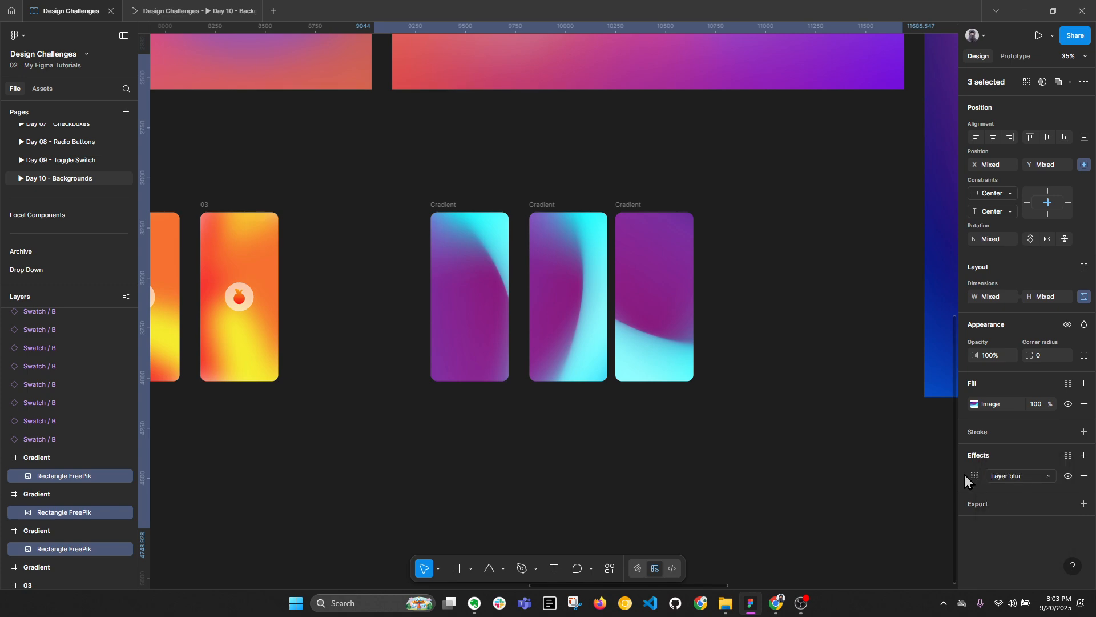
{"action": "left_click", "coordinate": [974, 476]}
{"action": "left_click", "coordinate": [907, 522]}
{"action": "type", "text": "100"}
{"action": "key", "text": "Return"}
Add a Noise effect to the three blurred FreePik images and inspect its settings.
{"action": "key", "text": "shift+2"}
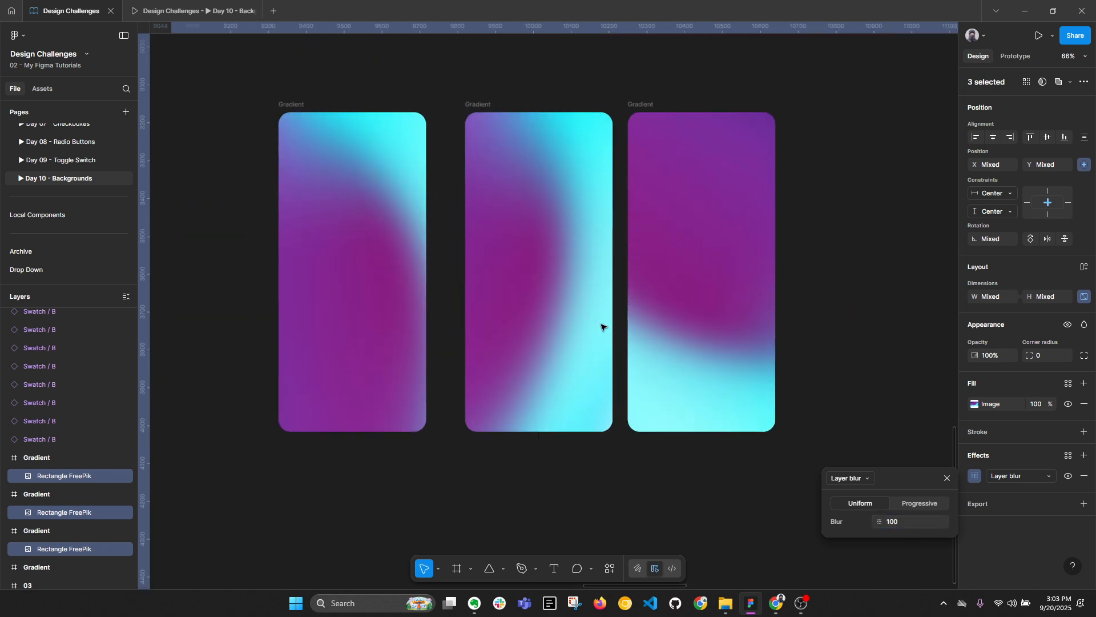
{"action": "left_click", "coordinate": [1084, 455]}
{"action": "left_click", "coordinate": [1025, 476]}
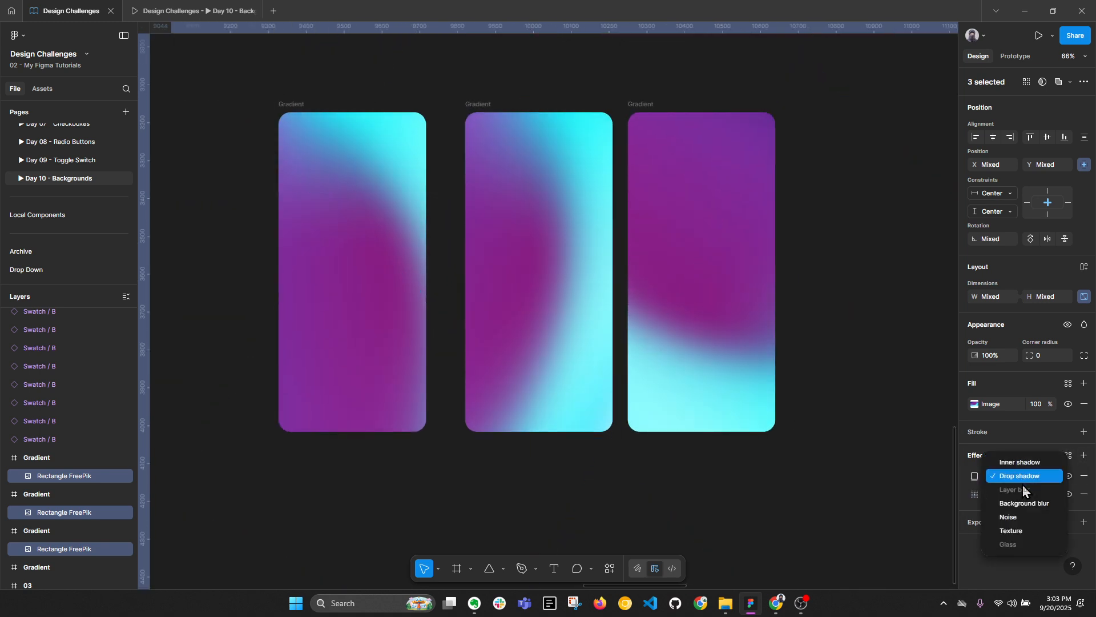
{"action": "left_click", "coordinate": [1022, 518]}
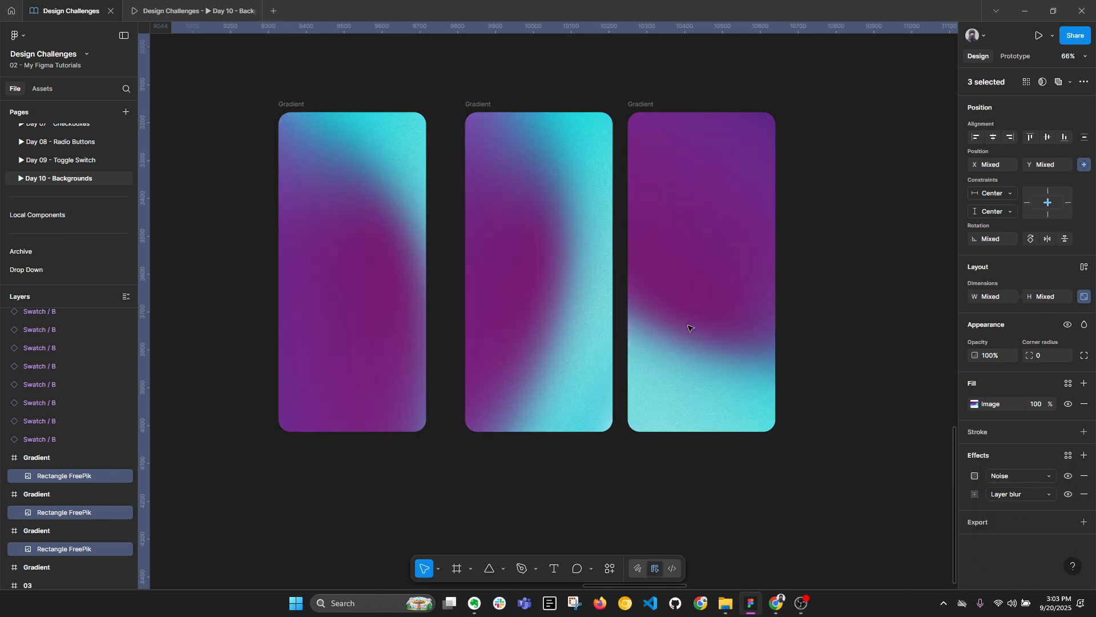
{"action": "scroll", "coordinate": [585, 260], "scroll_direction": "up", "scroll_amount": 5}
{"action": "scroll", "coordinate": [607, 279], "scroll_direction": "down", "scroll_amount": 7}
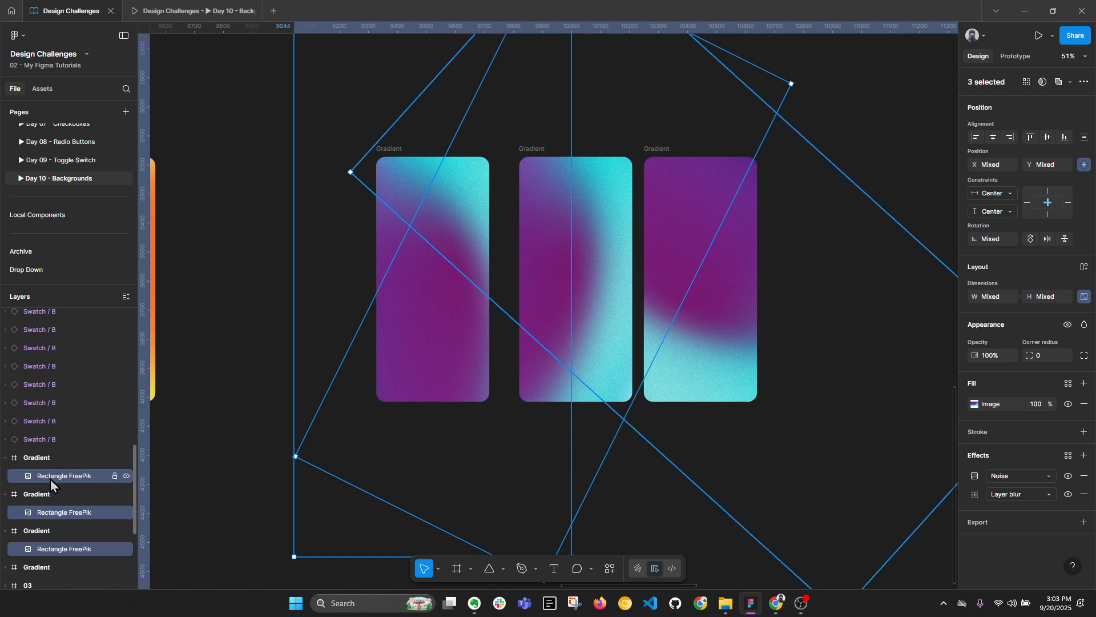
{"action": "left_click", "coordinate": [976, 476]}
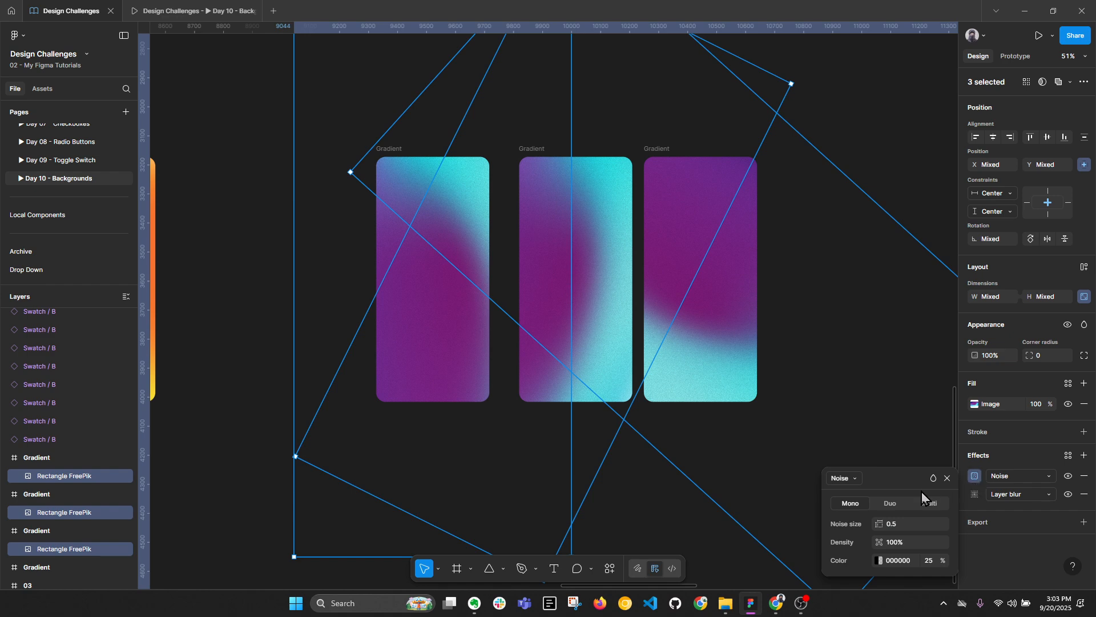
{"action": "left_click", "coordinate": [273, 335]}
Examine the purple and cyan Gradient frames against the large mesh gradient images above and beside them.
{"action": "scroll", "coordinate": [474, 282], "scroll_direction": "down", "scroll_amount": 1}
{"action": "scroll", "coordinate": [751, 240], "scroll_direction": "down", "scroll_amount": 2}
{"action": "left_click_drag", "start_coordinate": [463, 298], "coordinate": [723, 323]}
{"action": "left_click_drag", "start_coordinate": [594, 242], "coordinate": [503, 248]}
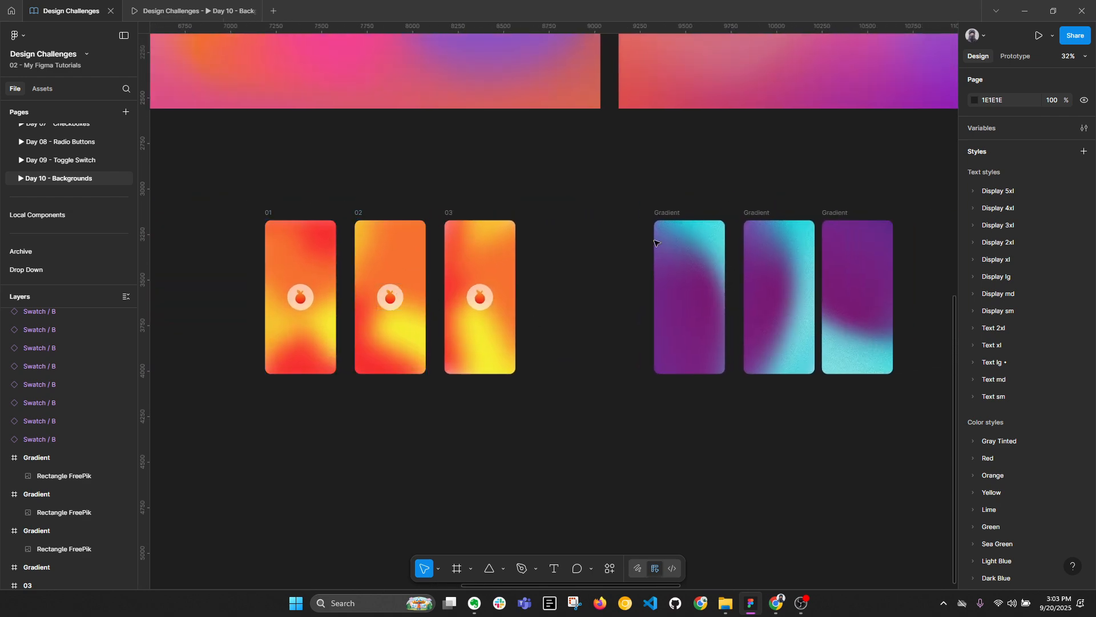
{"action": "left_click_drag", "start_coordinate": [644, 284], "coordinate": [548, 284]}
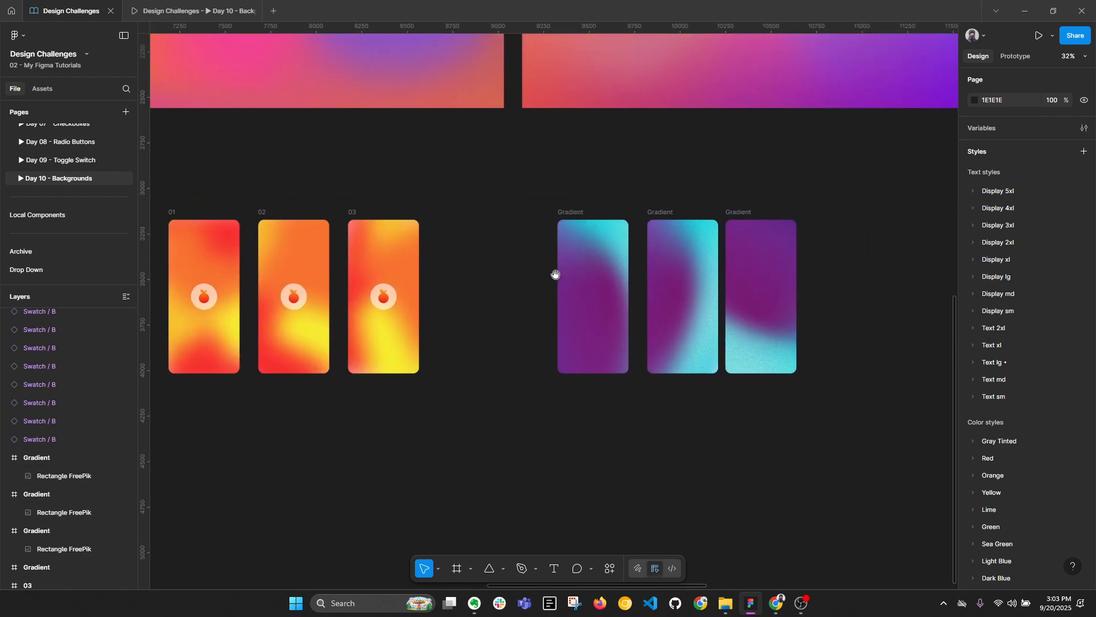
{"action": "scroll", "coordinate": [577, 225], "scroll_direction": "down", "scroll_amount": 3}
{"action": "scroll", "coordinate": [710, 291], "scroll_direction": "up", "scroll_amount": 3}
{"action": "scroll", "coordinate": [710, 291], "scroll_direction": "right", "scroll_amount": 2}
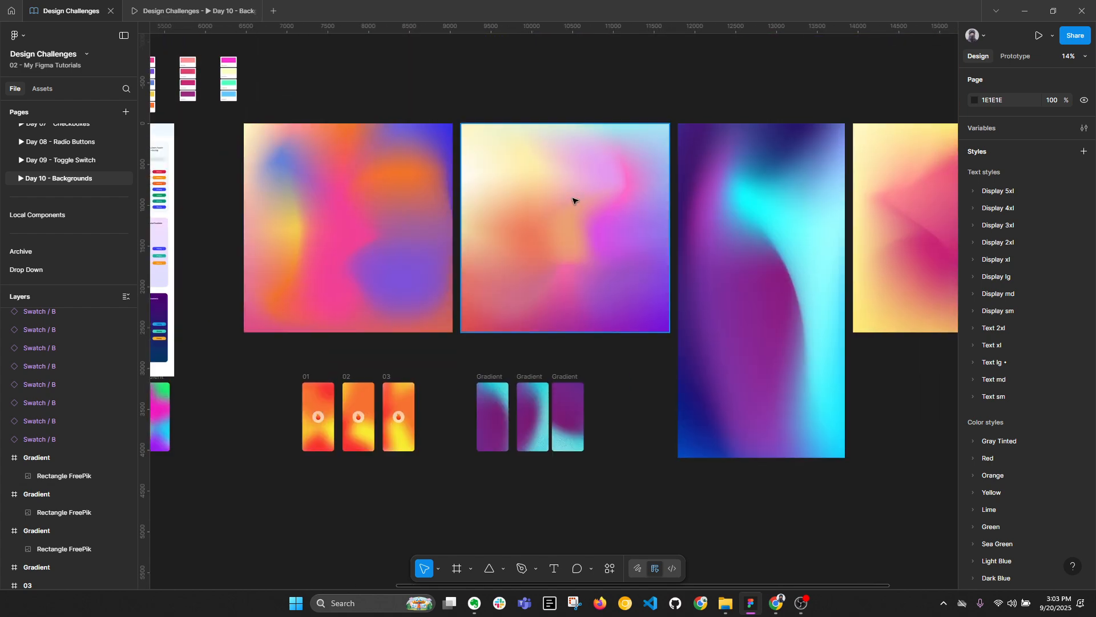
{"action": "scroll", "coordinate": [784, 219], "scroll_direction": "down", "scroll_amount": 3}
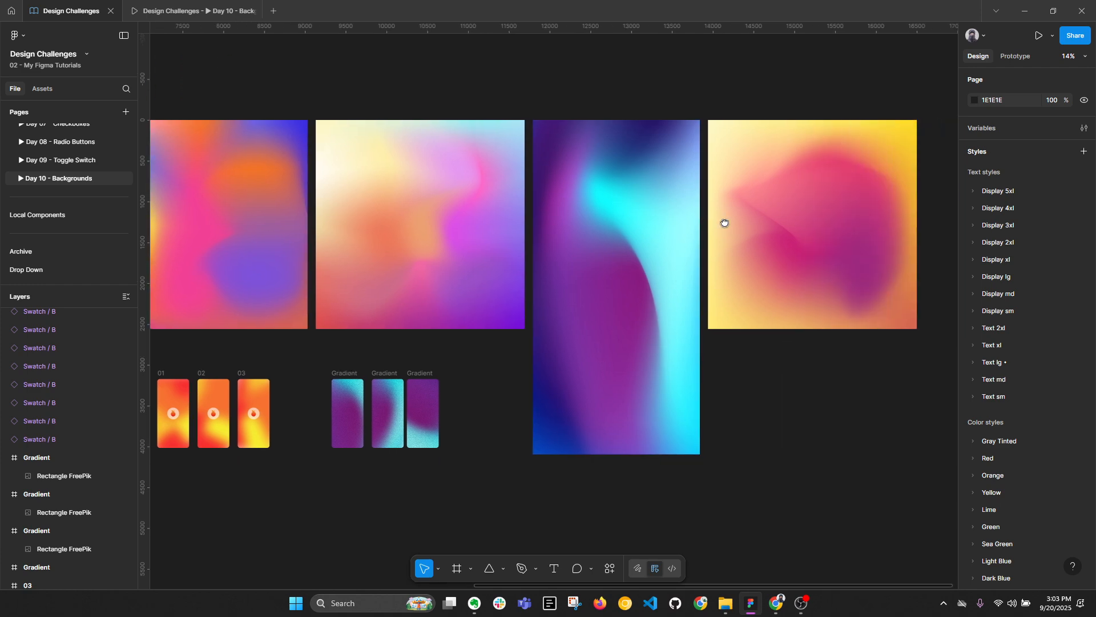
{"action": "left_click", "coordinate": [856, 213]}
{"action": "scroll", "coordinate": [583, 321], "scroll_direction": "up", "scroll_amount": 3}
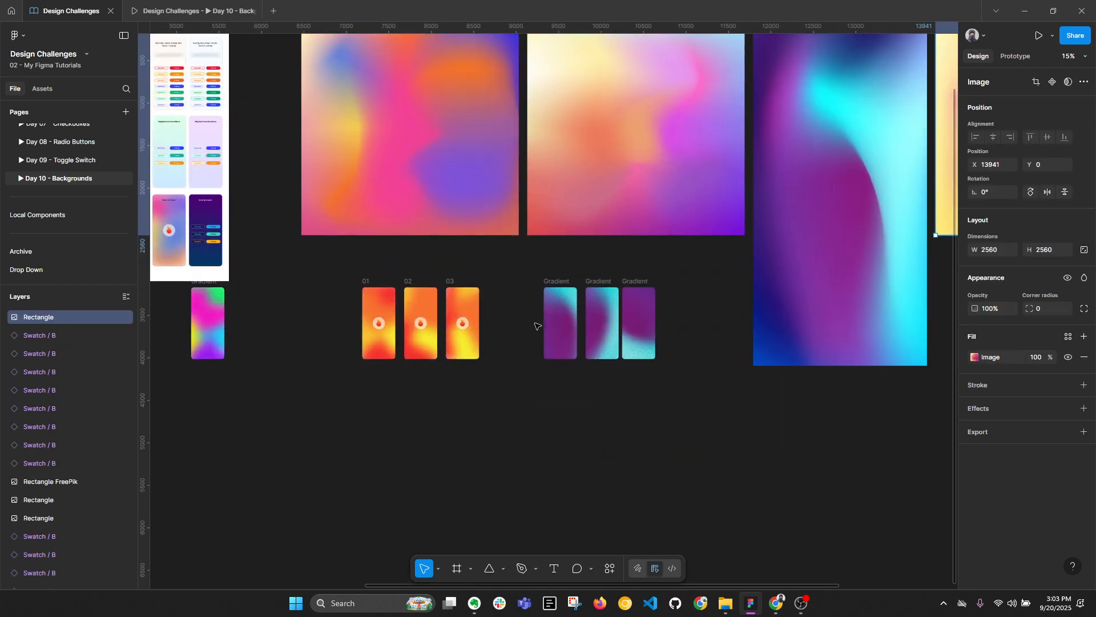
Check the prototype interaction settings shared by frames 01, 02 and 03, including trigger, delay, animation and duration.
{"action": "left_click_drag", "start_coordinate": [407, 406], "coordinate": [611, 416]}
{"action": "left_click_drag", "start_coordinate": [541, 279], "coordinate": [688, 400]}
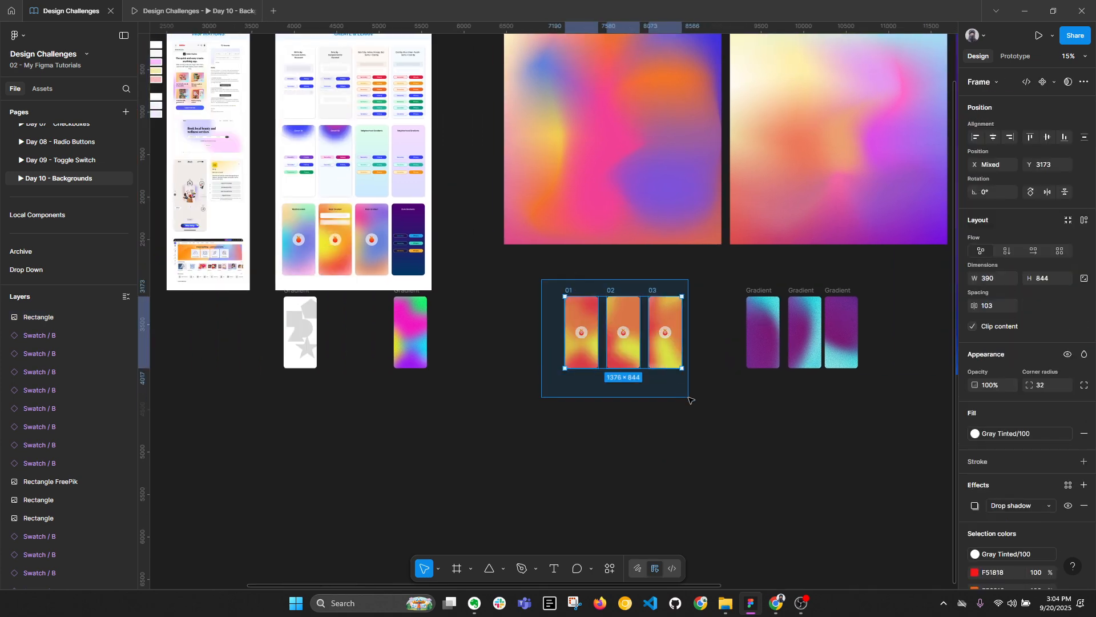
{"action": "scroll", "coordinate": [638, 338], "scroll_direction": "up", "scroll_amount": 3}
{"action": "left_click", "coordinate": [1022, 56]}
{"action": "left_click", "coordinate": [1036, 148]}
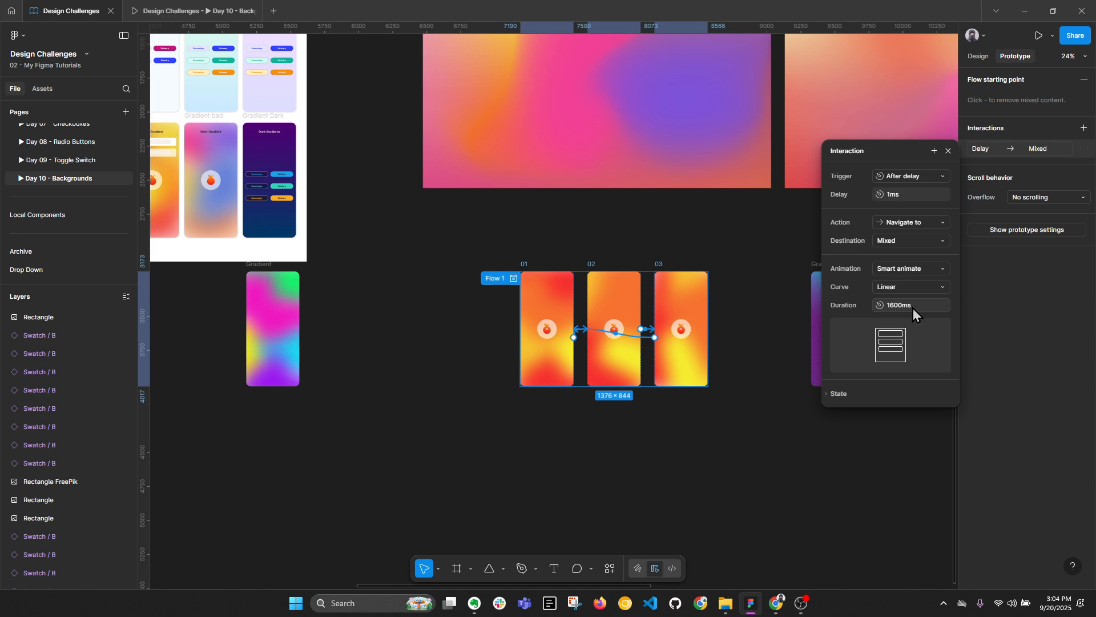
{"action": "left_click", "coordinate": [728, 429]}
Examine the background examples on the Create & Learn board and the Gradient frames beneath it.
{"action": "scroll", "coordinate": [607, 304], "scroll_direction": "down", "scroll_amount": 2}
{"action": "scroll", "coordinate": [832, 246], "scroll_direction": "down", "scroll_amount": 5}
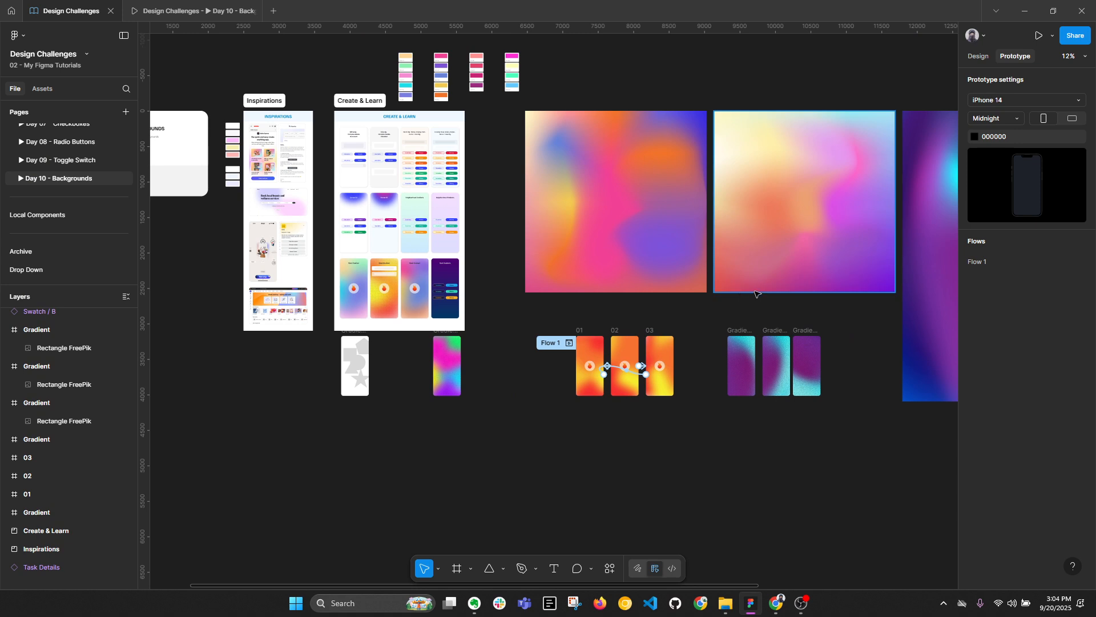
{"action": "scroll", "coordinate": [799, 297], "scroll_direction": "left", "scroll_amount": 5}
{"action": "scroll", "coordinate": [680, 282], "scroll_direction": "up", "scroll_amount": 3}
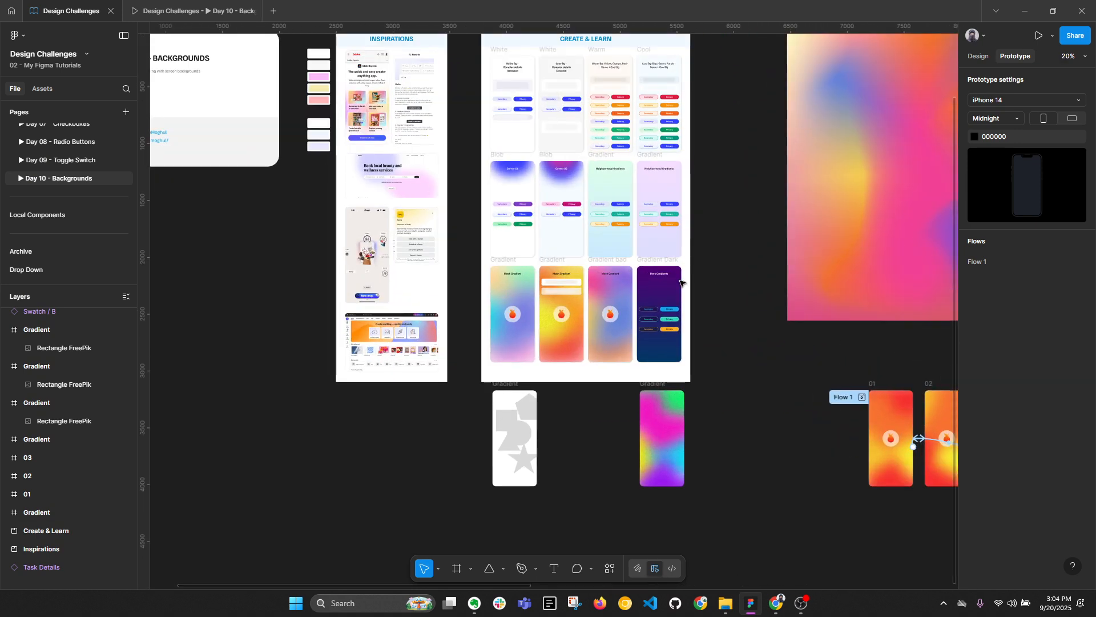